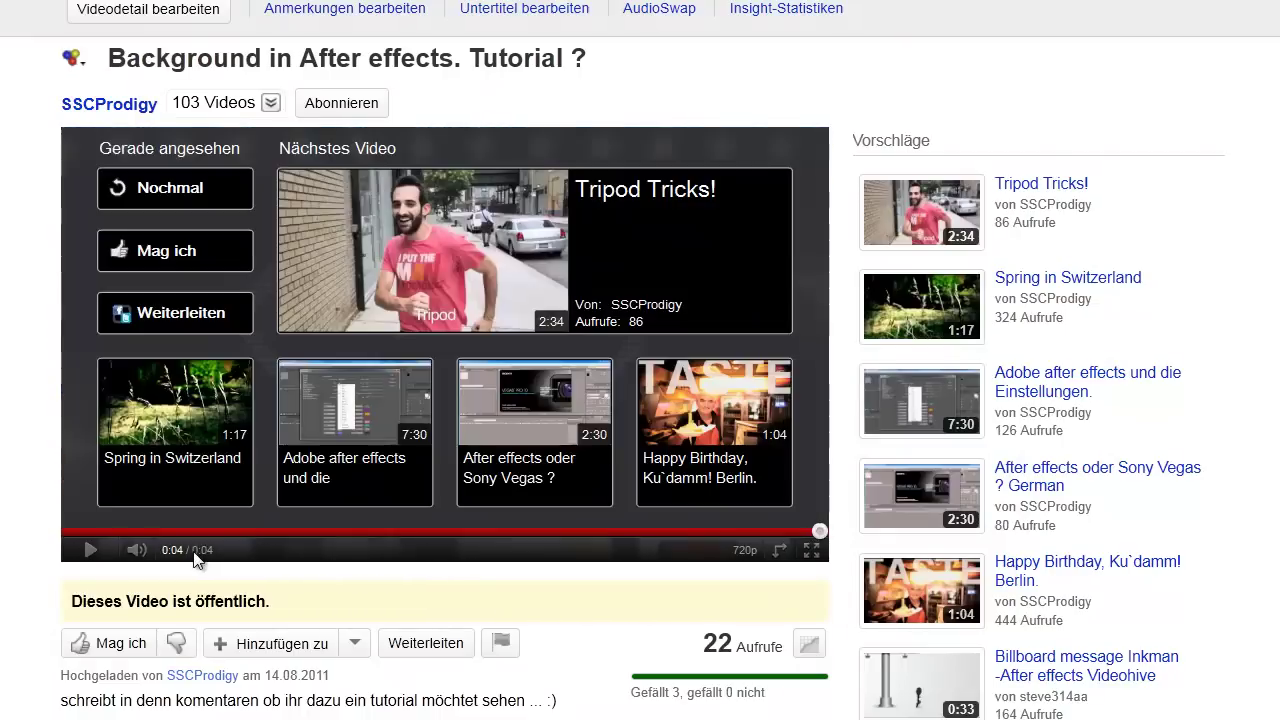
Step: Replay the After Effects background tutorial from its YouTube end screen
click(89, 552)
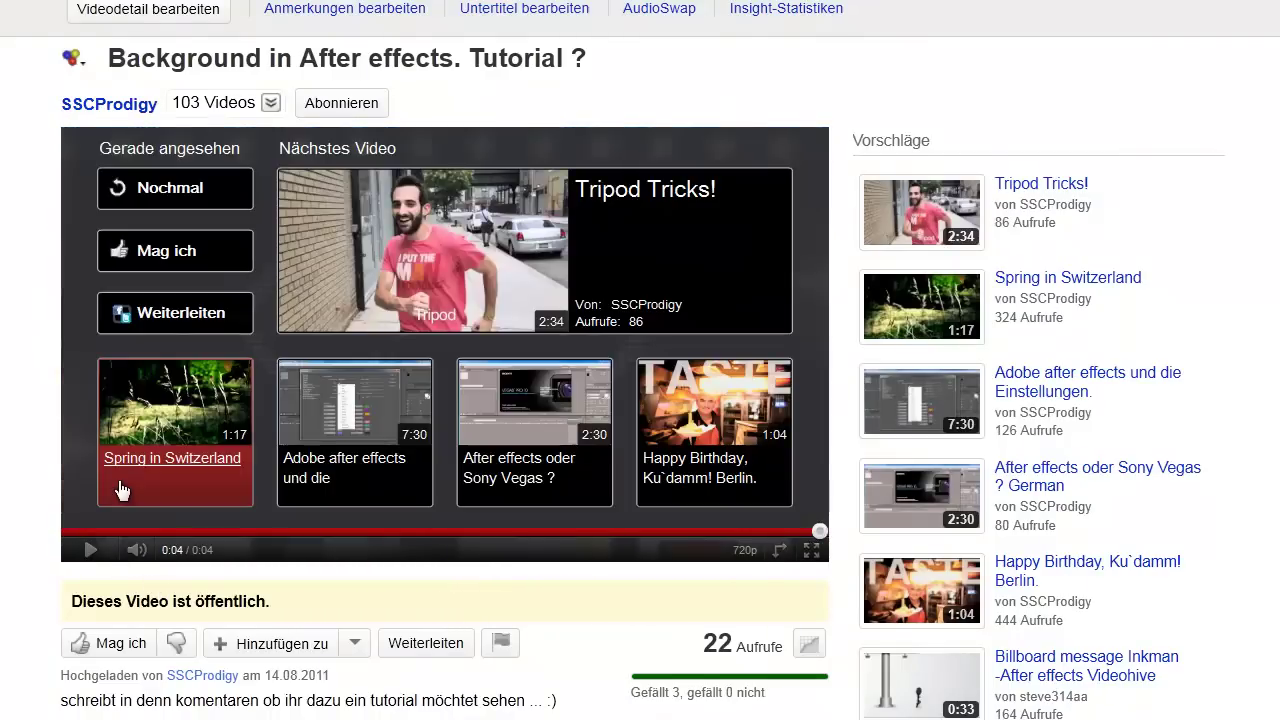
click(85, 551)
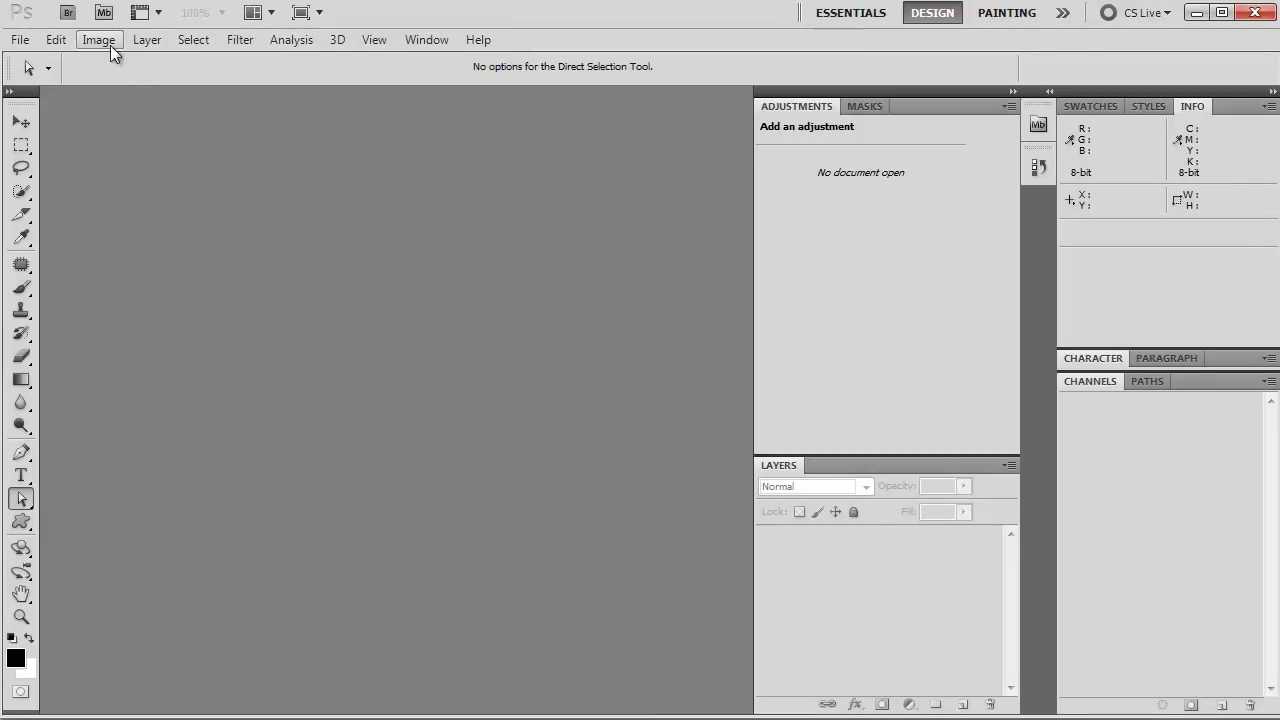
Step: Create a new 774×619 px Photoshop document
click(19, 39)
click(34, 54)
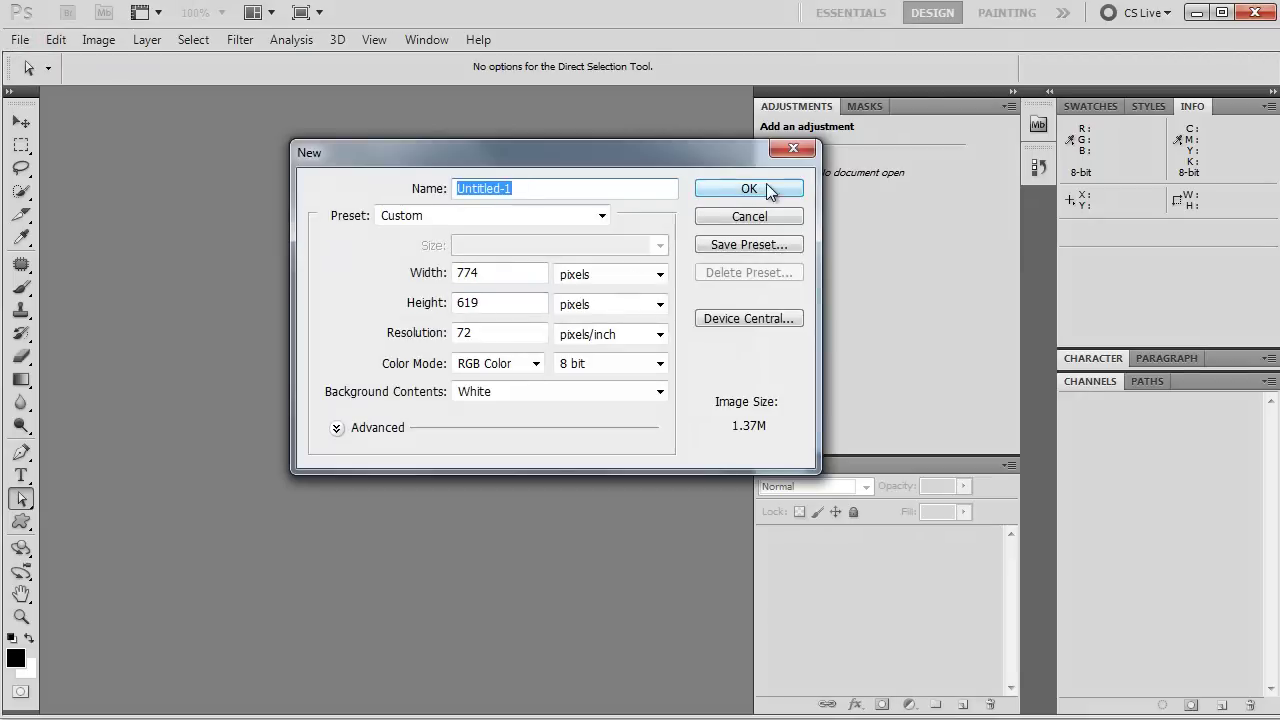
click(749, 189)
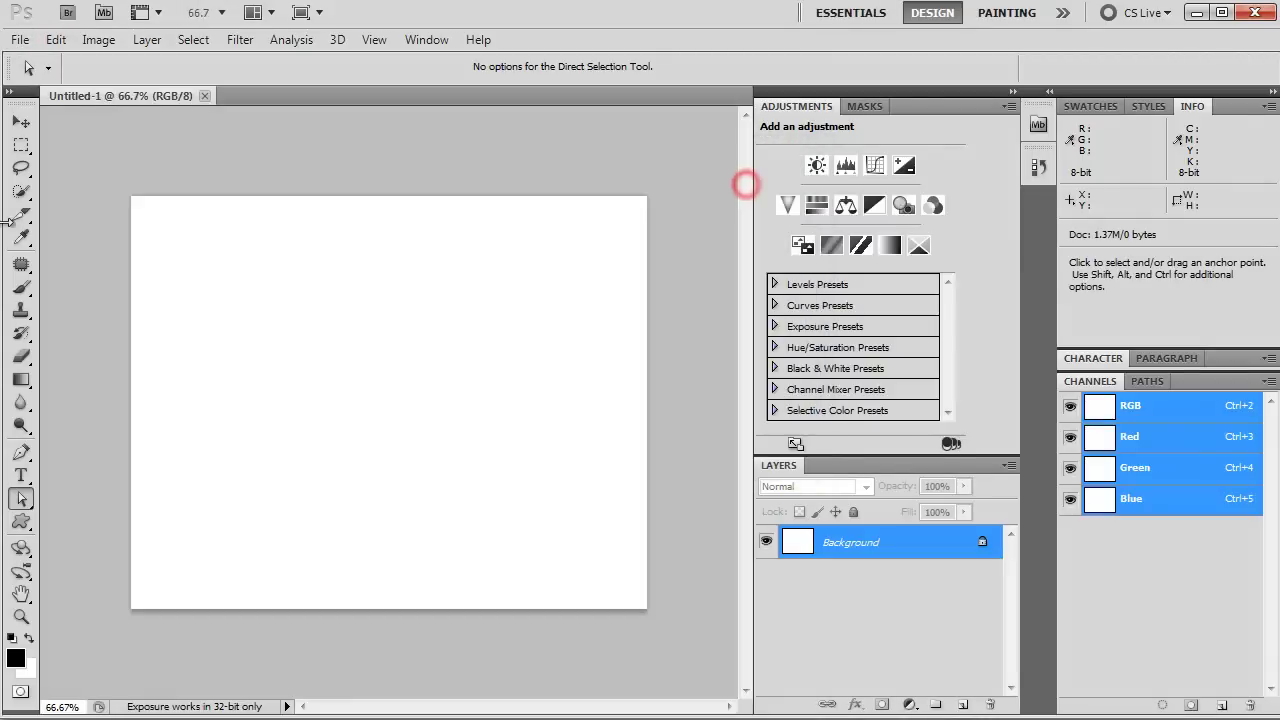
Step: Convert the Background into Layer 0 at 0% opacity, leaving a transparent canvas
double_click(855, 543)
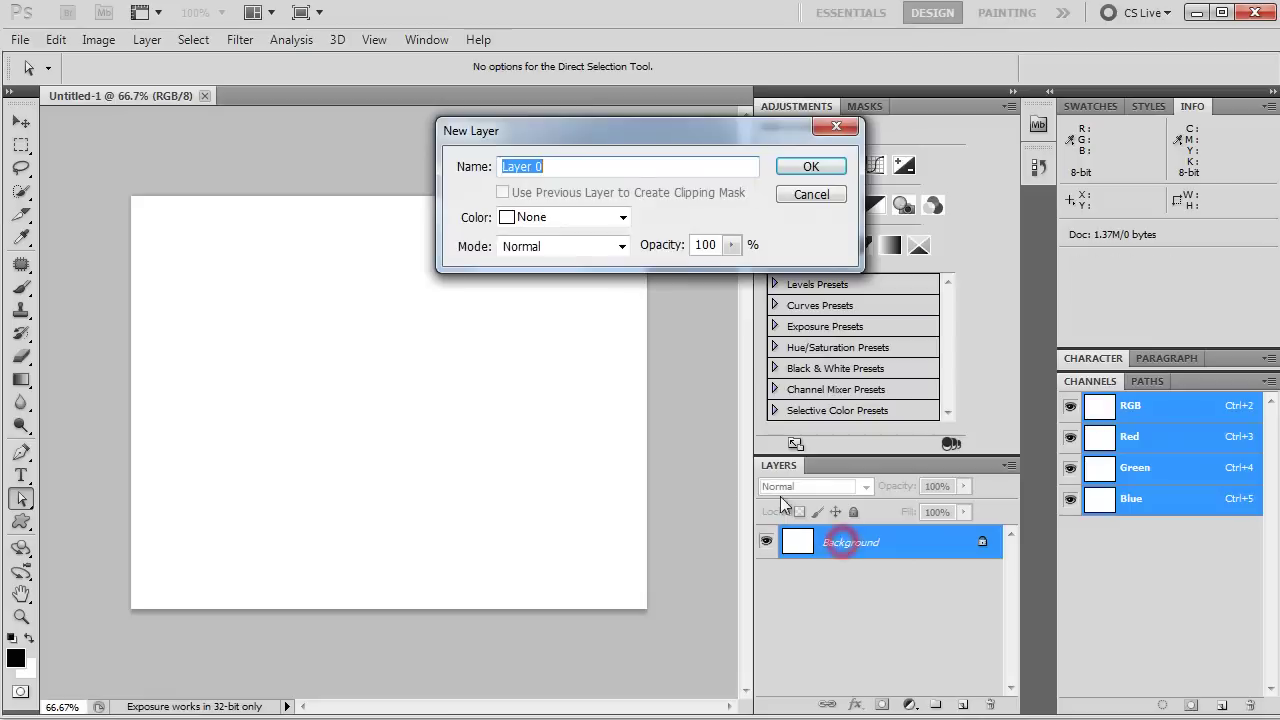
drag(725, 248, 677, 266)
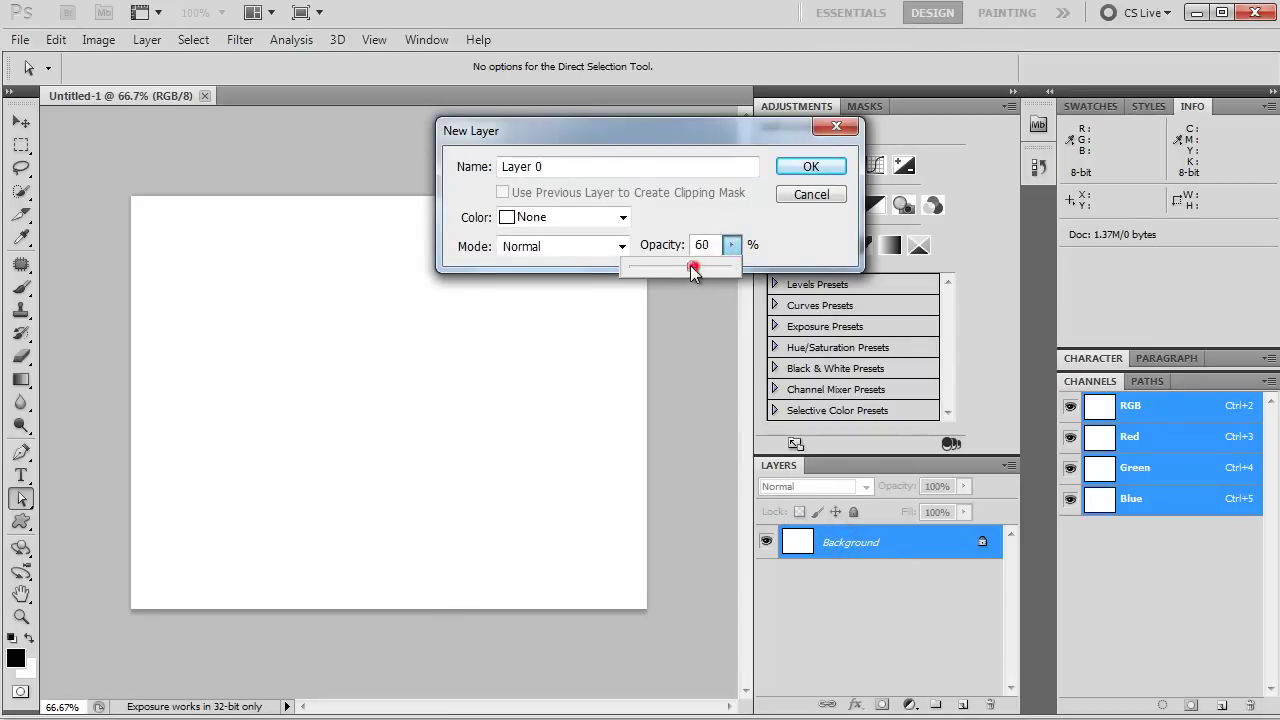
click(806, 168)
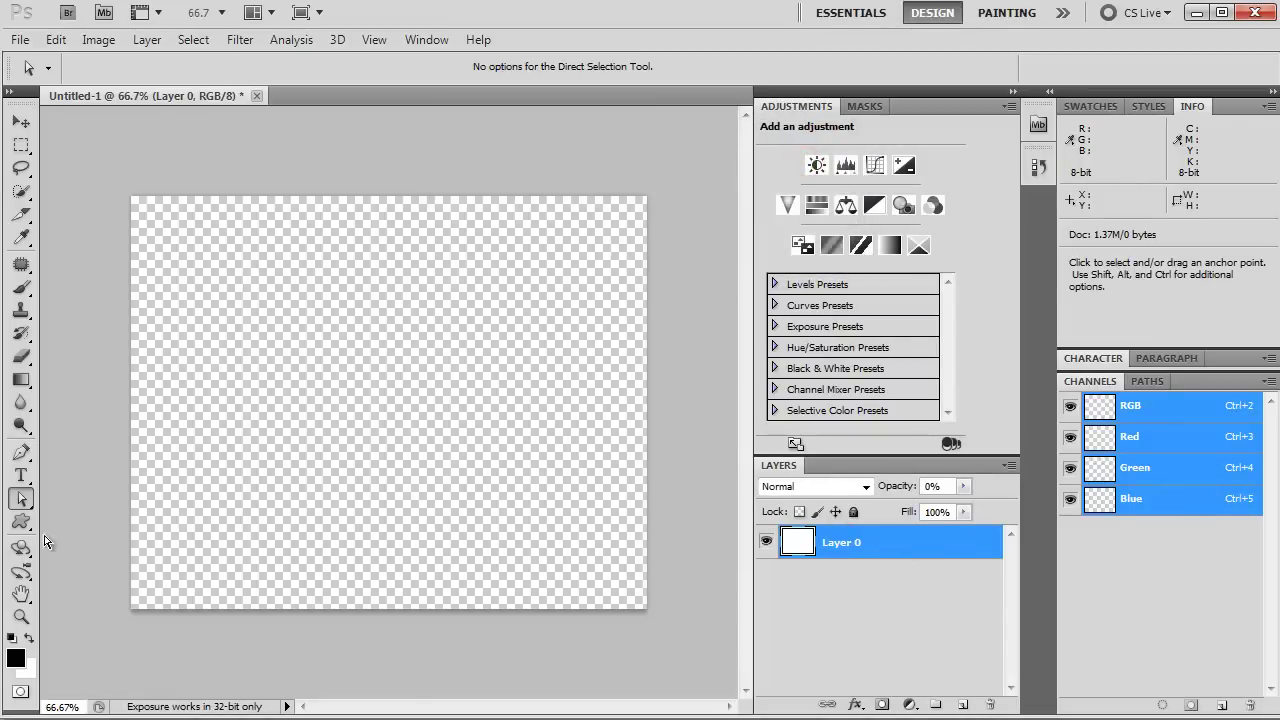
click(21, 521)
Step: Switch to the Custom Shape tool
click(63, 520)
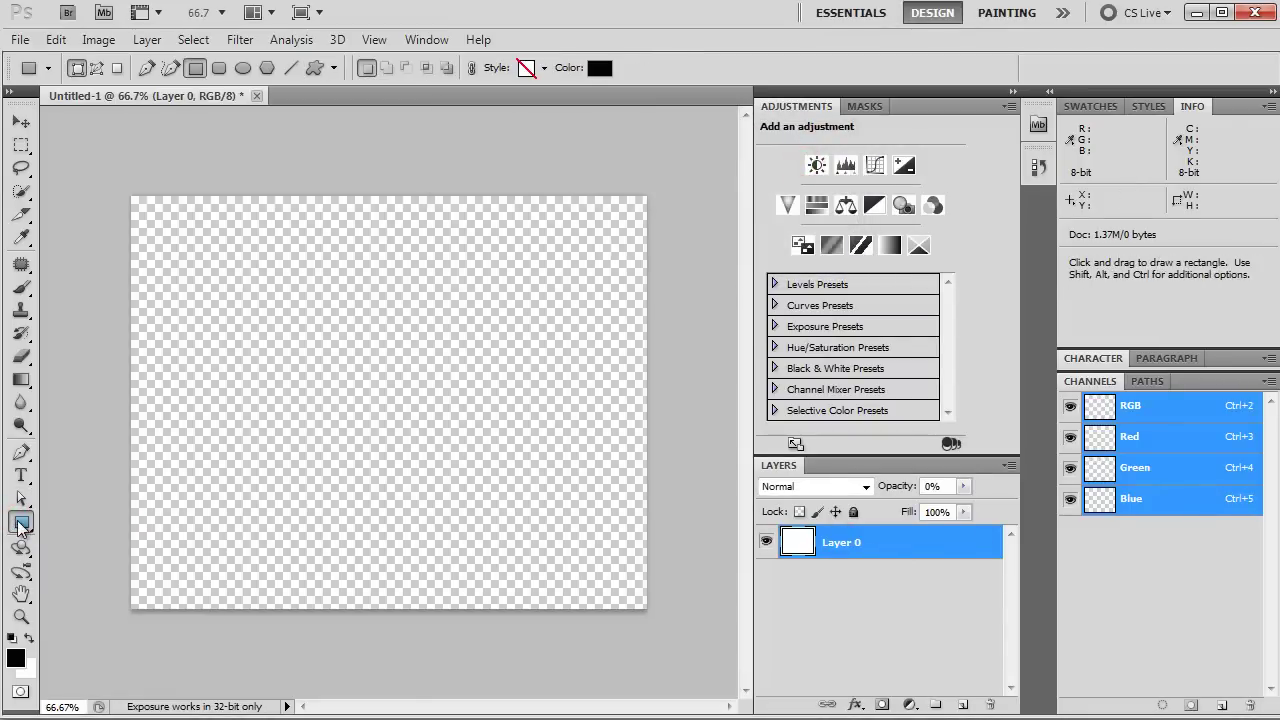
click(21, 521)
click(110, 614)
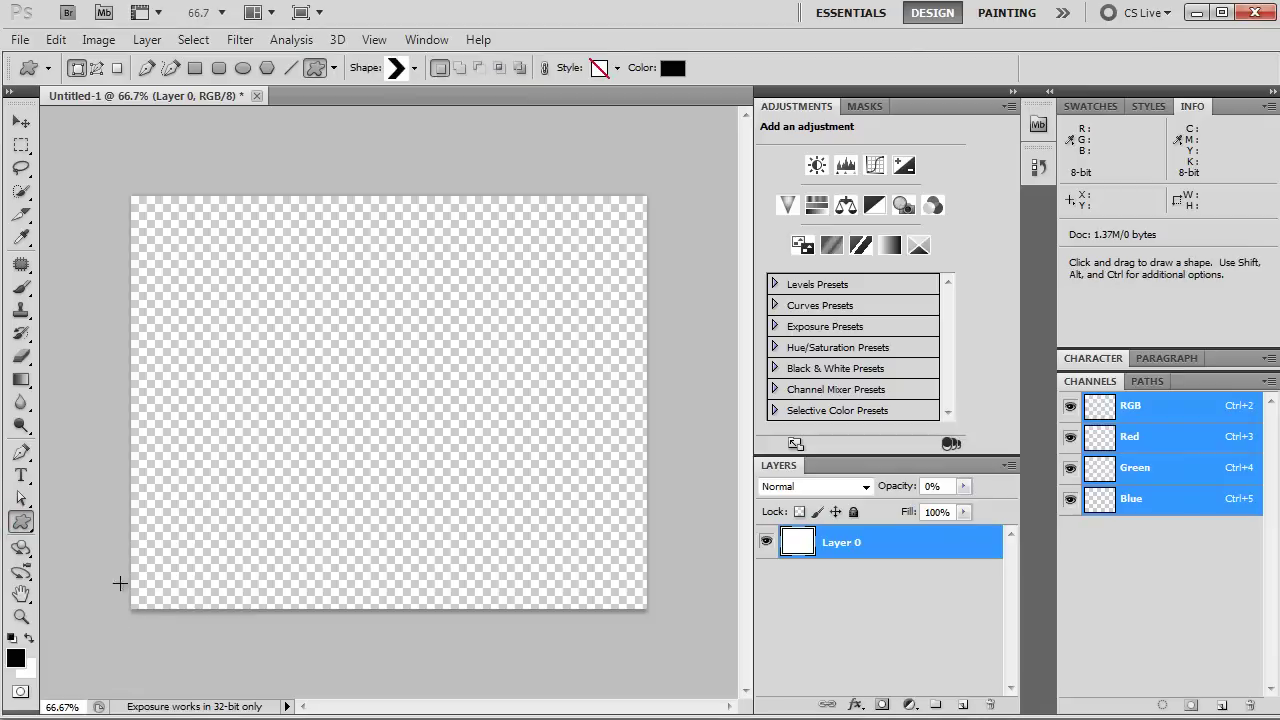
Step: Load the All shape set and draw a large chevron near the canvas centre
click(416, 68)
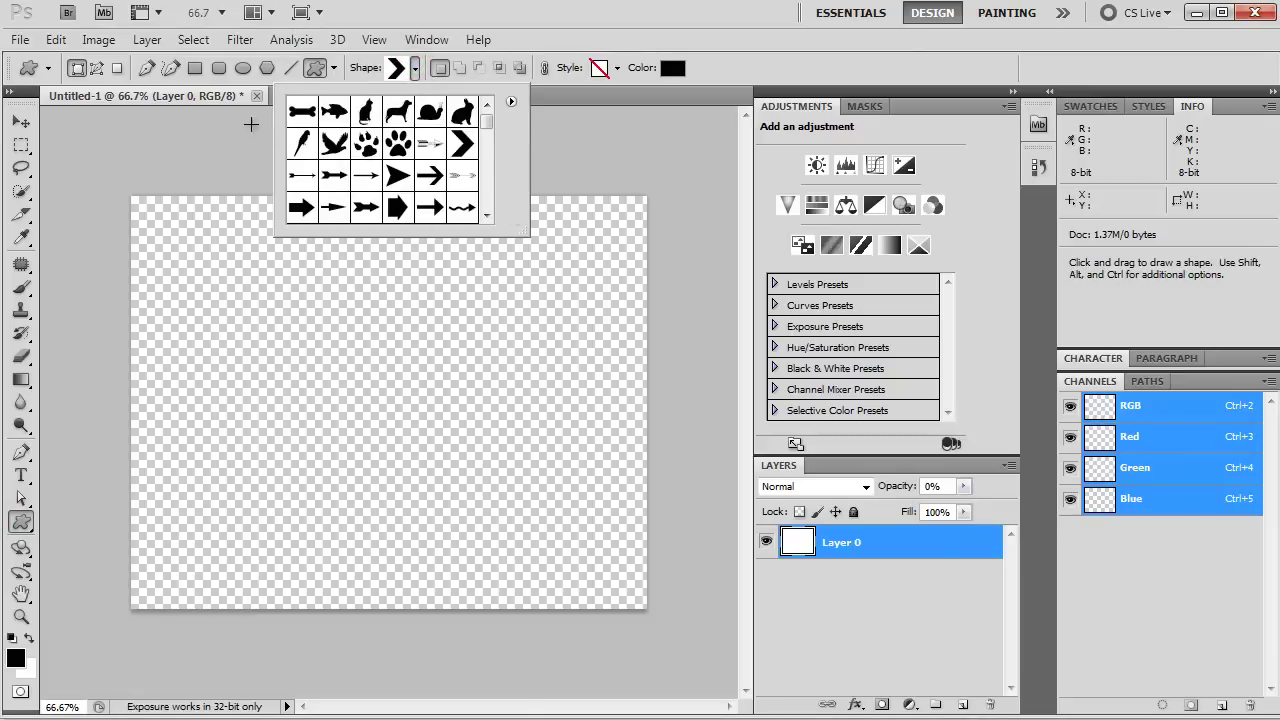
click(511, 102)
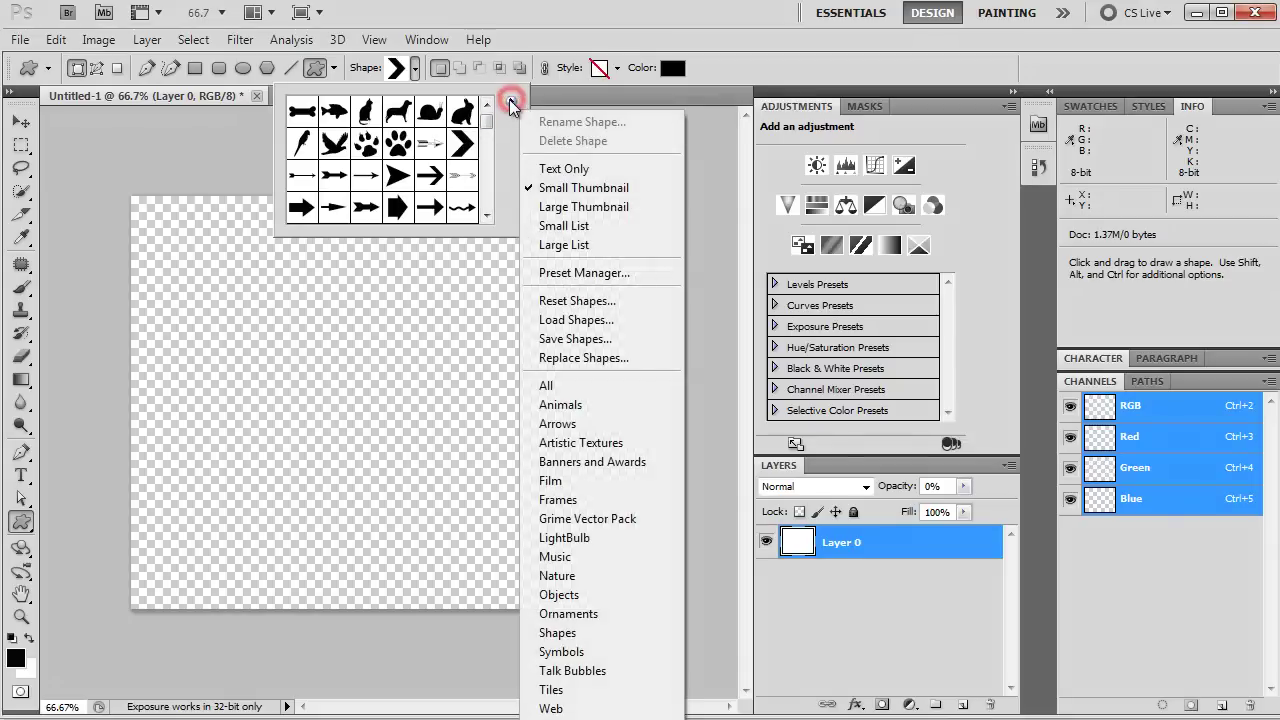
click(550, 385)
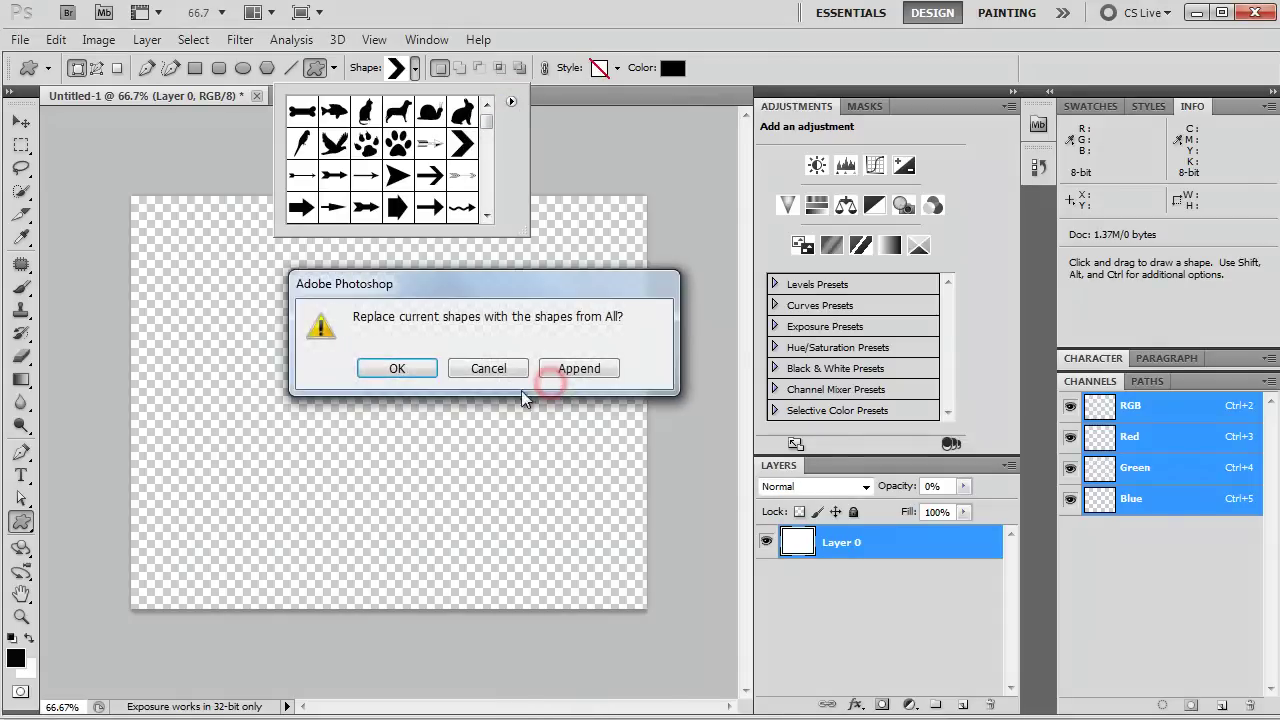
click(405, 372)
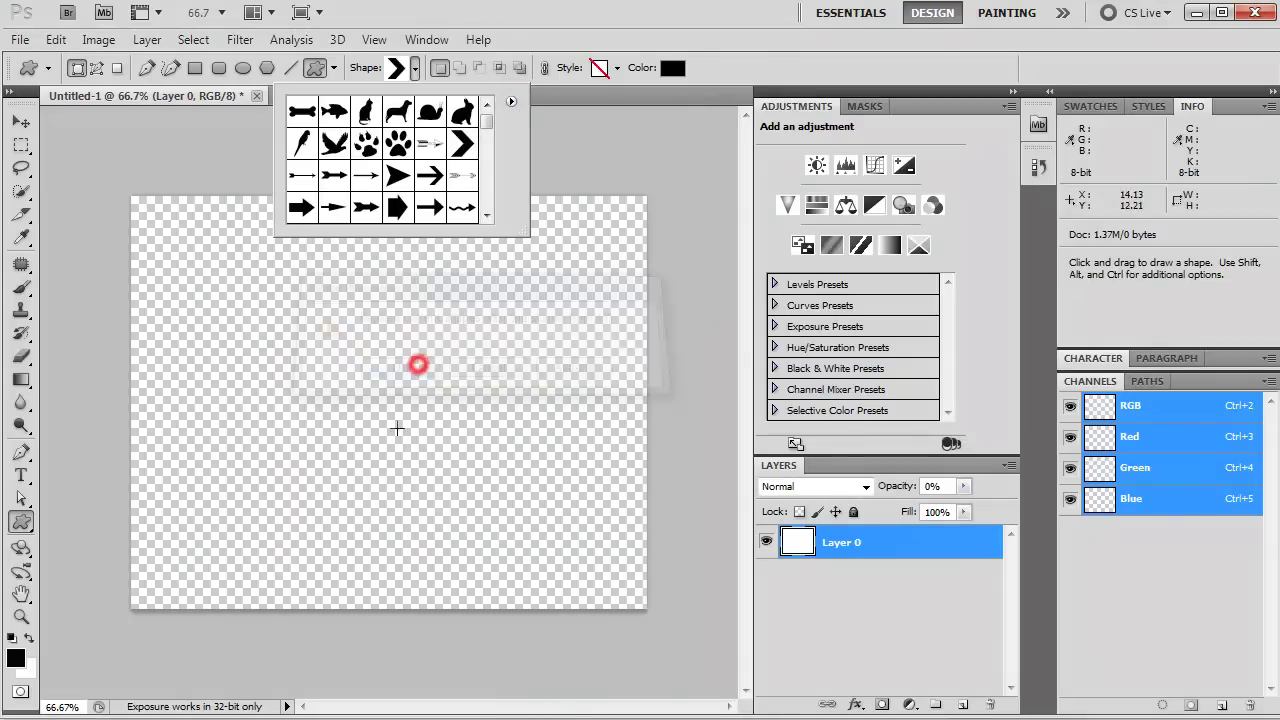
click(462, 143)
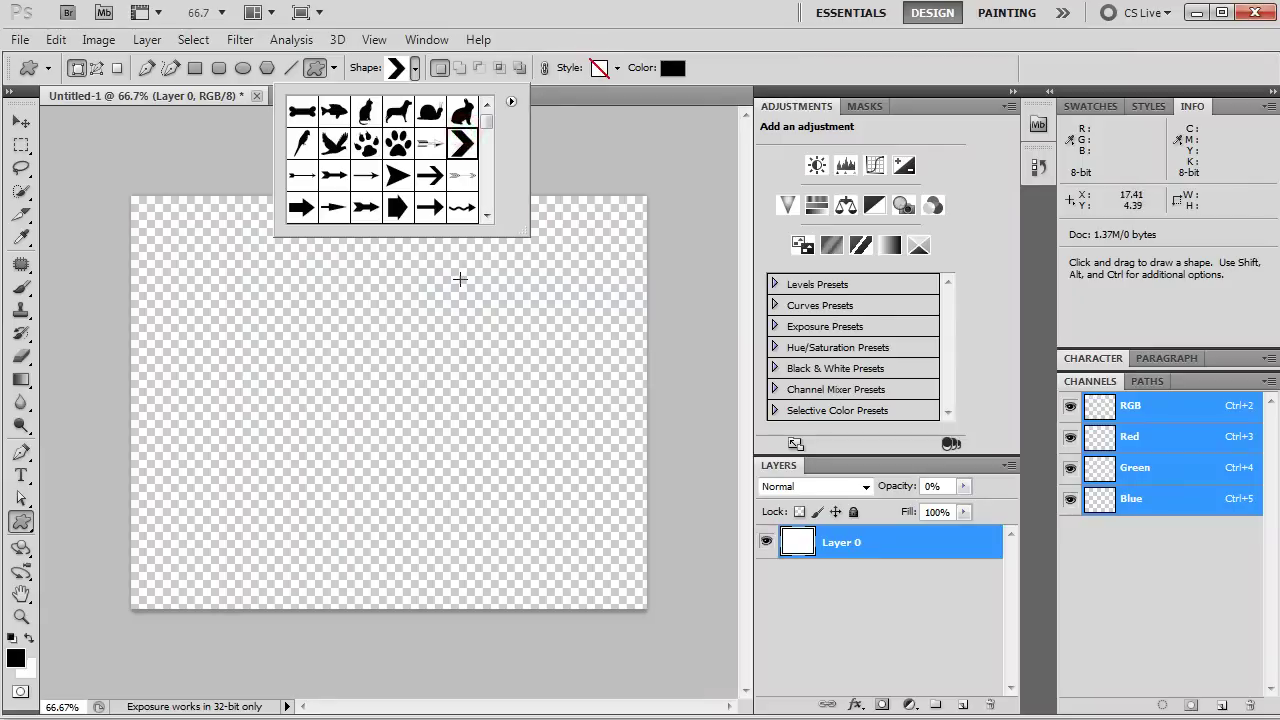
drag(459, 279, 298, 530)
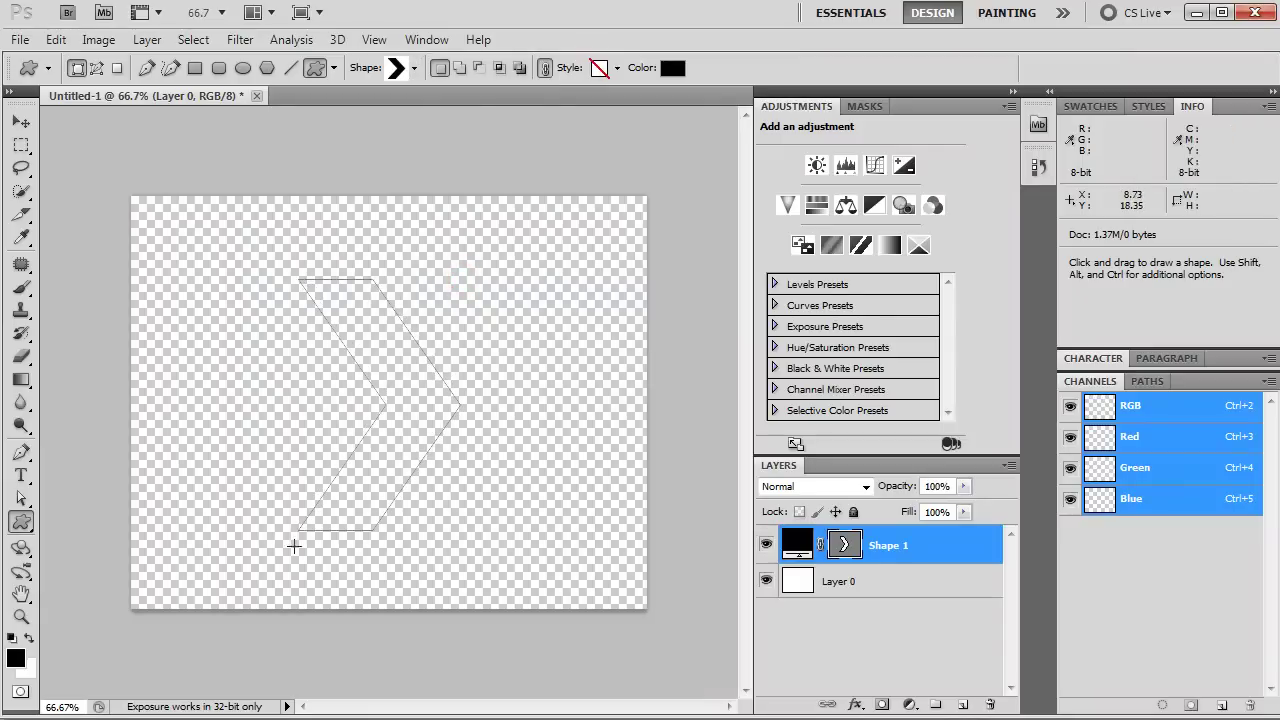
Step: With Direct Selection, drag the chevron's three left anchor points inward to thin the arrow
click(22, 500)
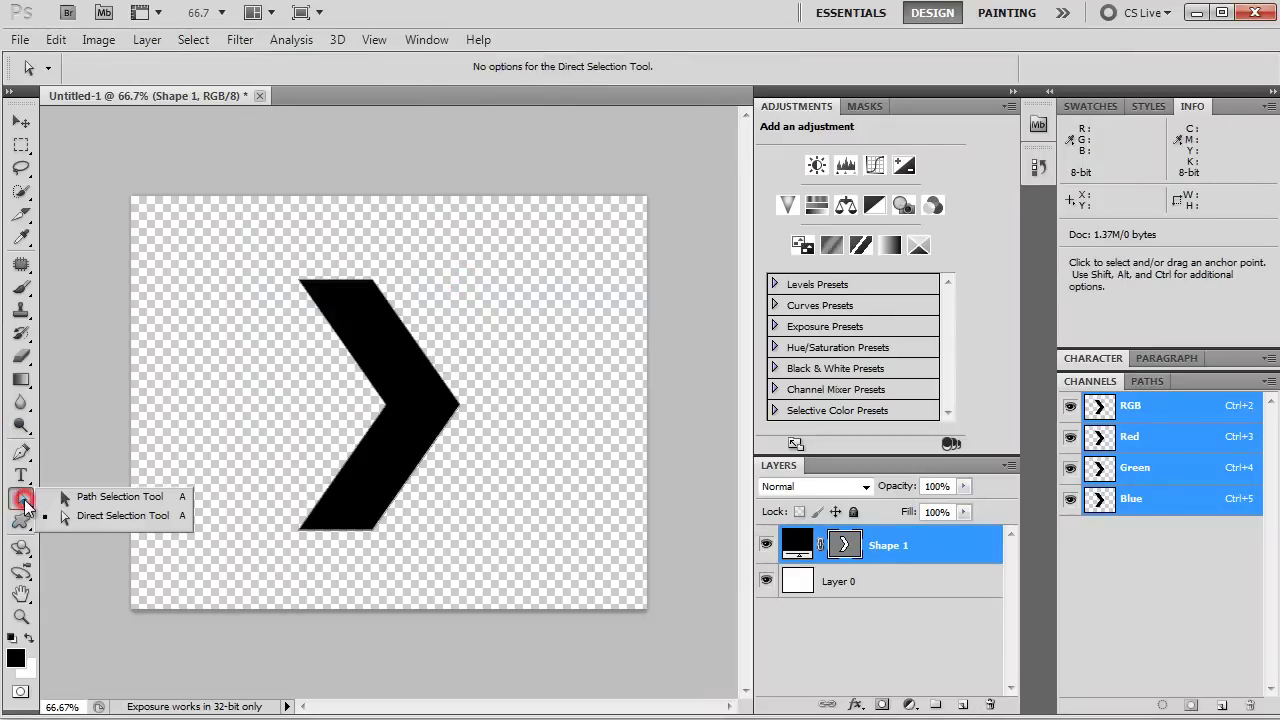
click(110, 514)
drag(285, 268, 343, 357)
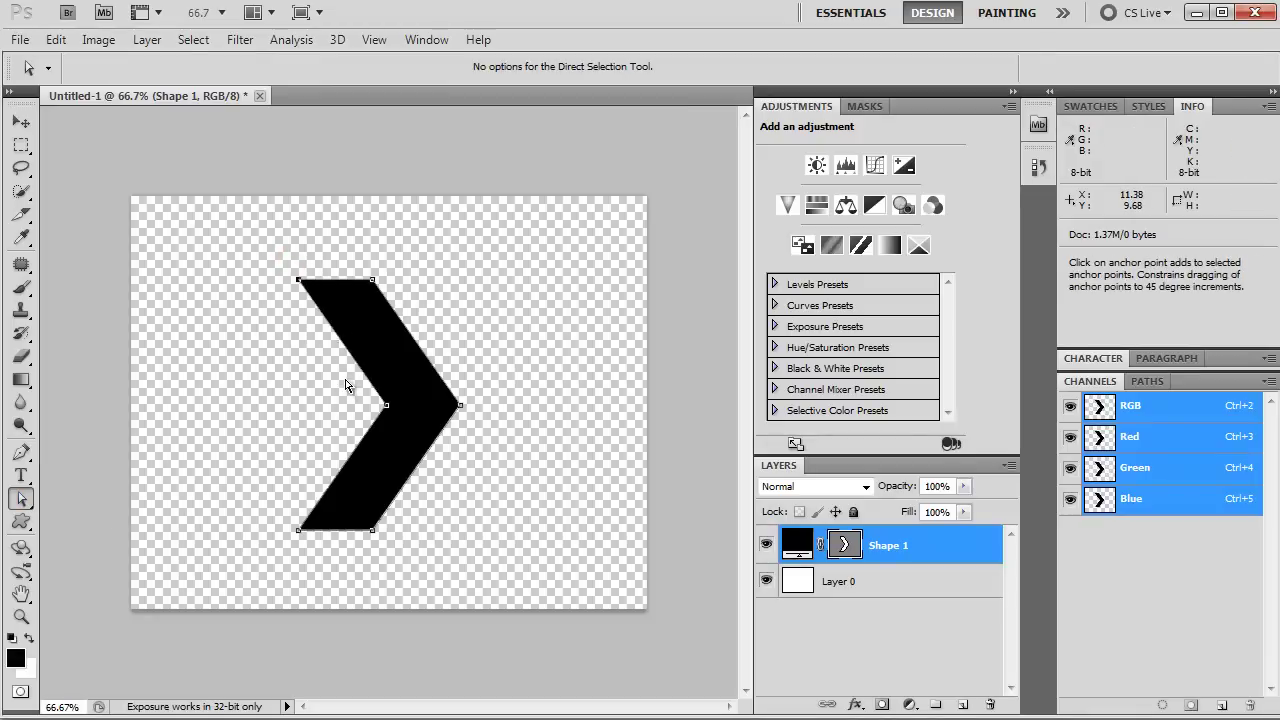
shift+click(343, 374)
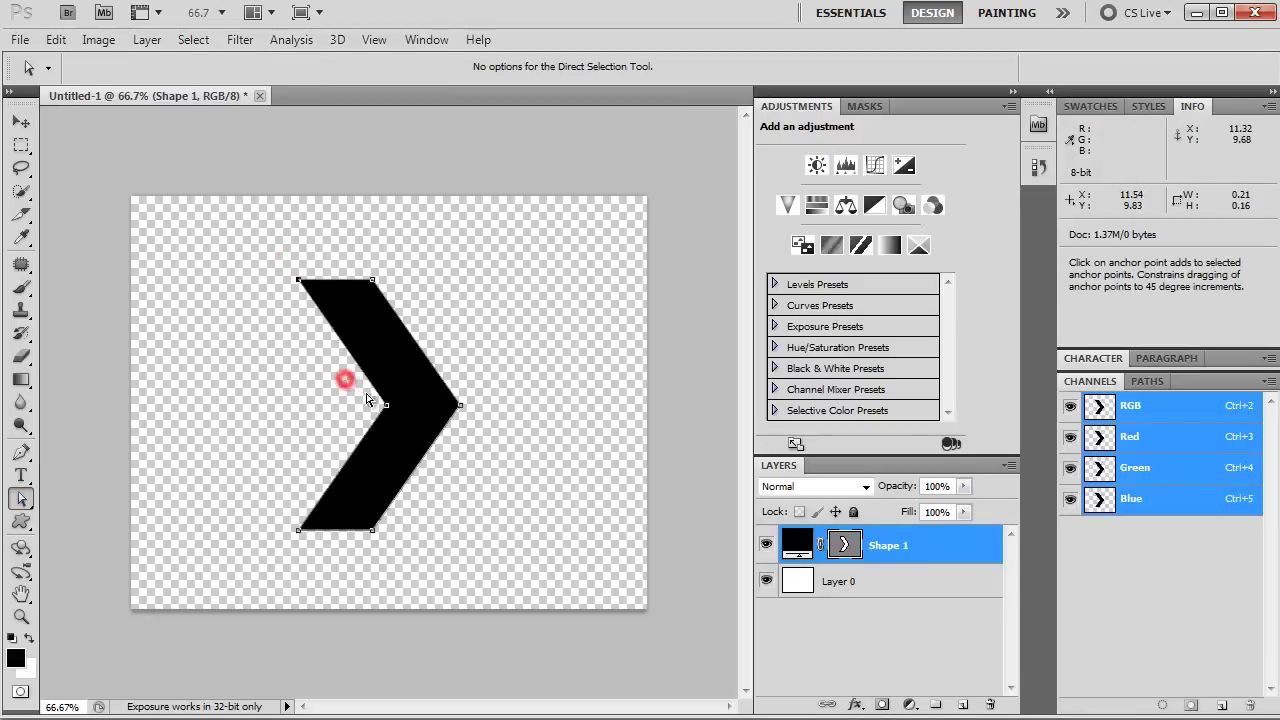
shift+click(265, 516)
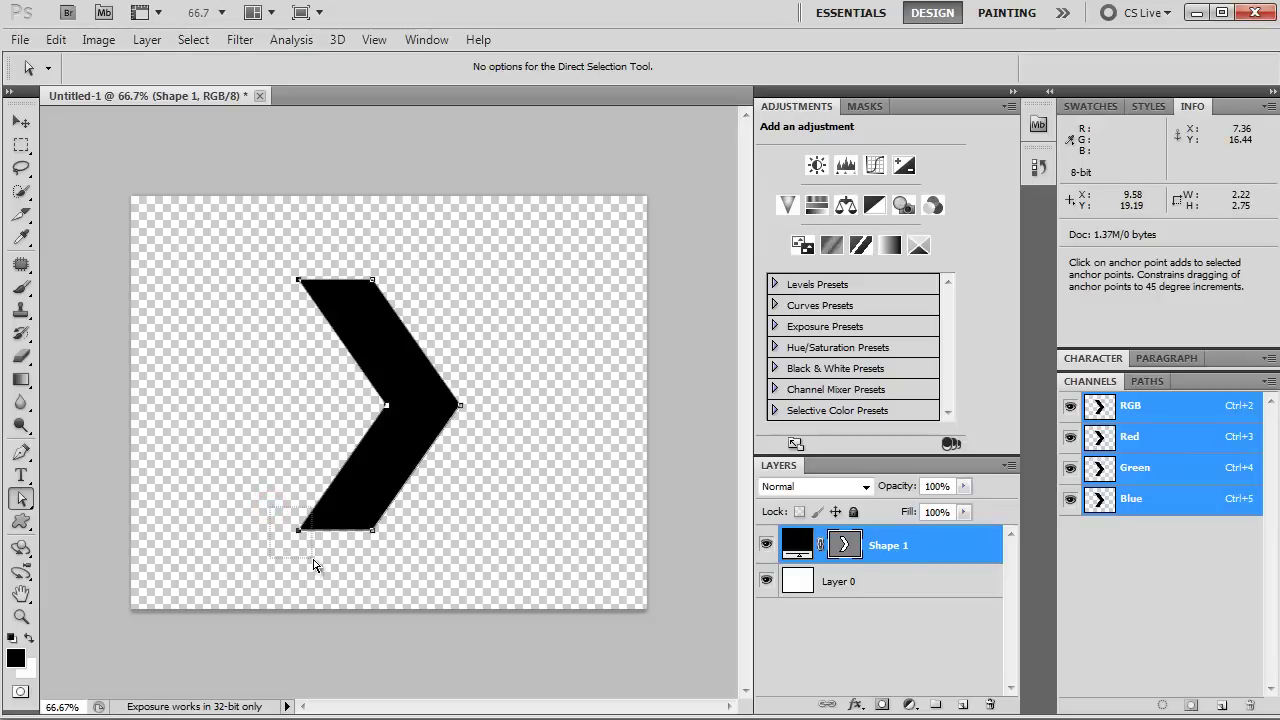
drag(298, 533, 256, 515)
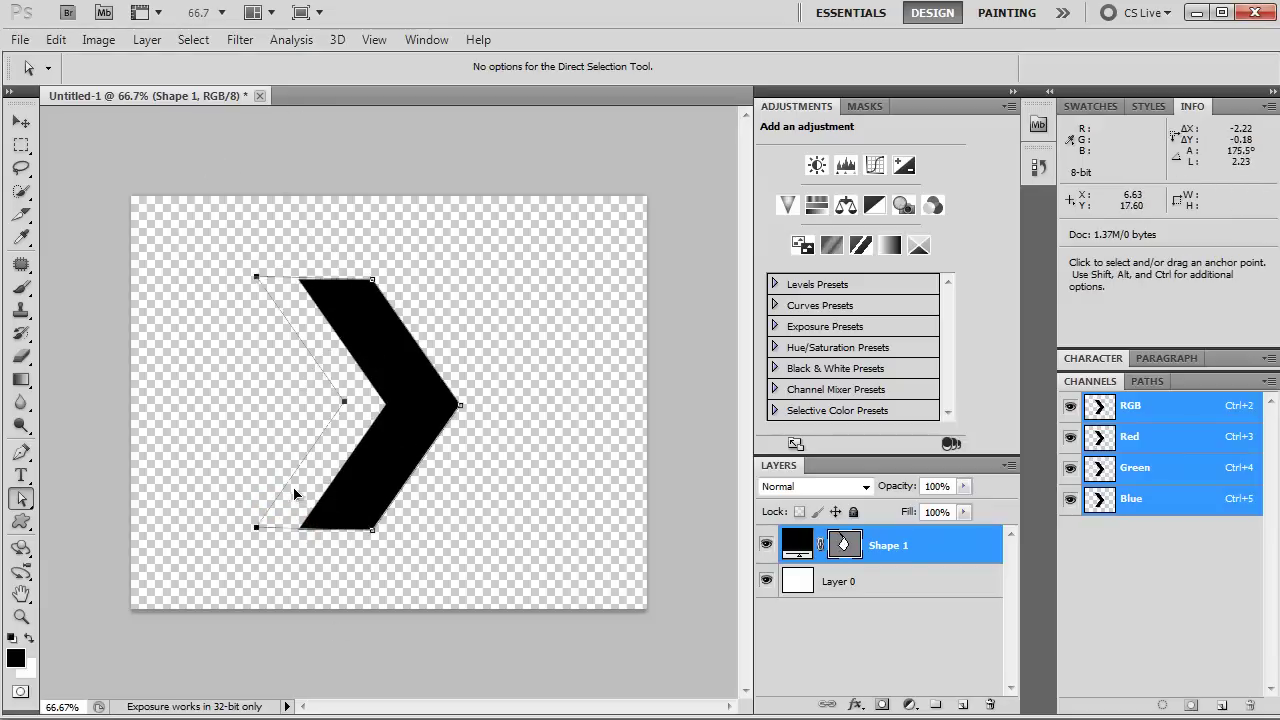
mouse_move(256, 515)
mouse_down()
mouse_move(206, 524)
mouse_move(330, 538)
mouse_up()
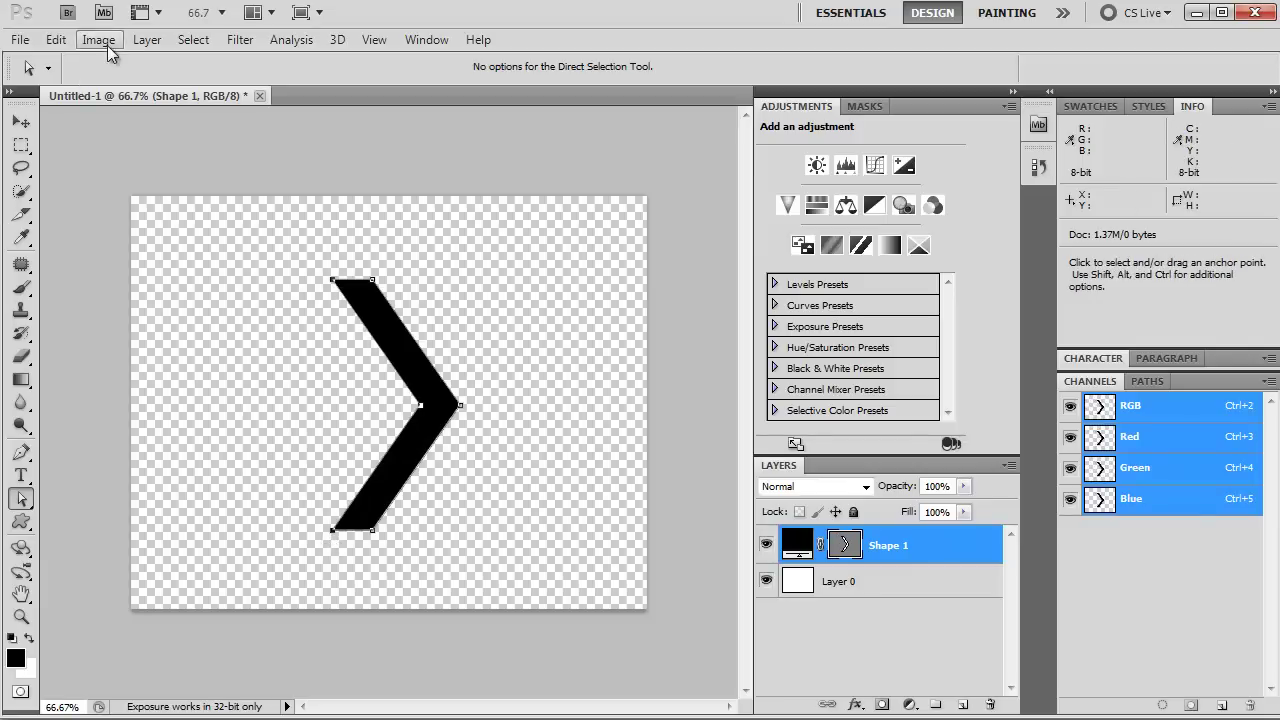
Step: Save the chevron as PNG to Untitled-1.png, overwriting the existing file and accepting PNG options
click(31, 42)
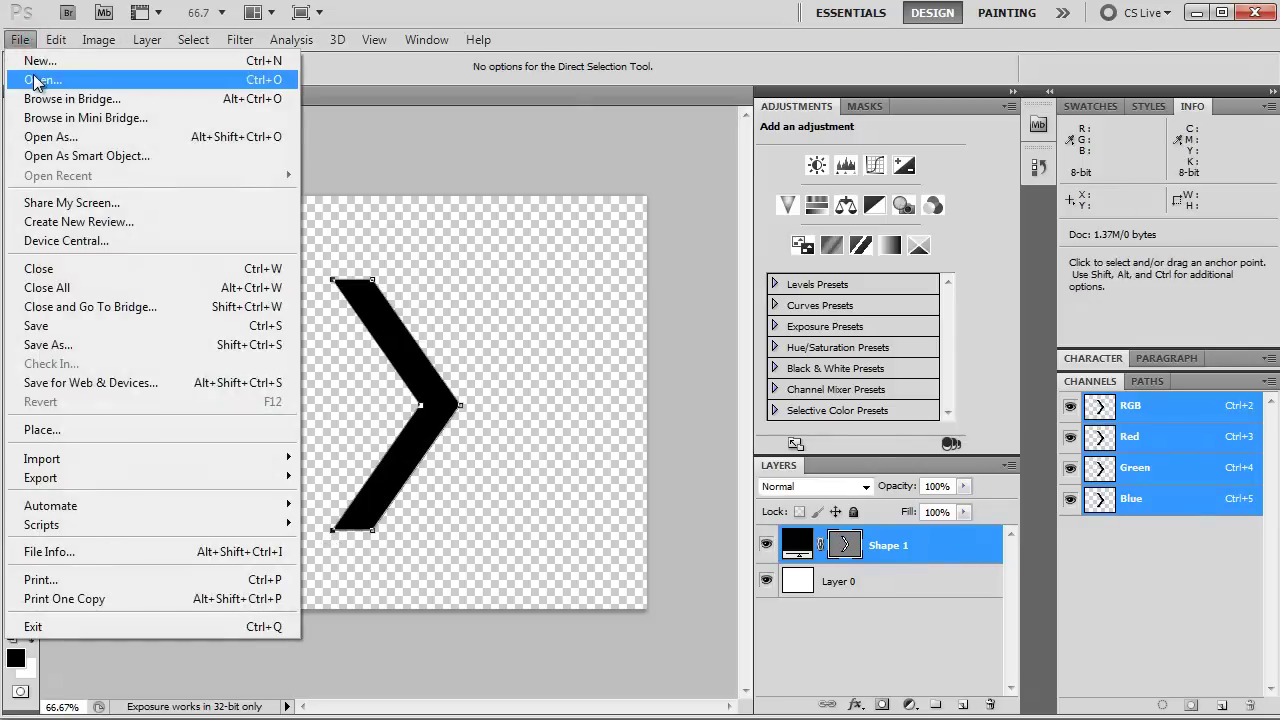
click(79, 344)
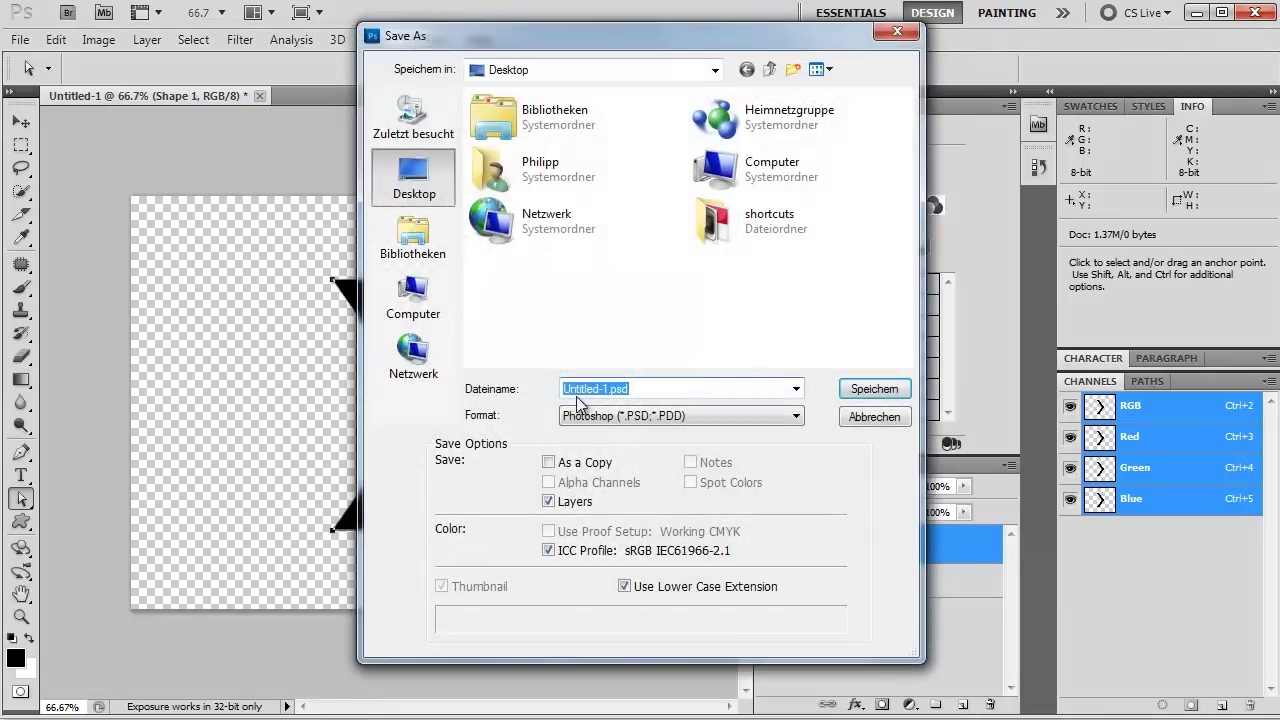
click(597, 415)
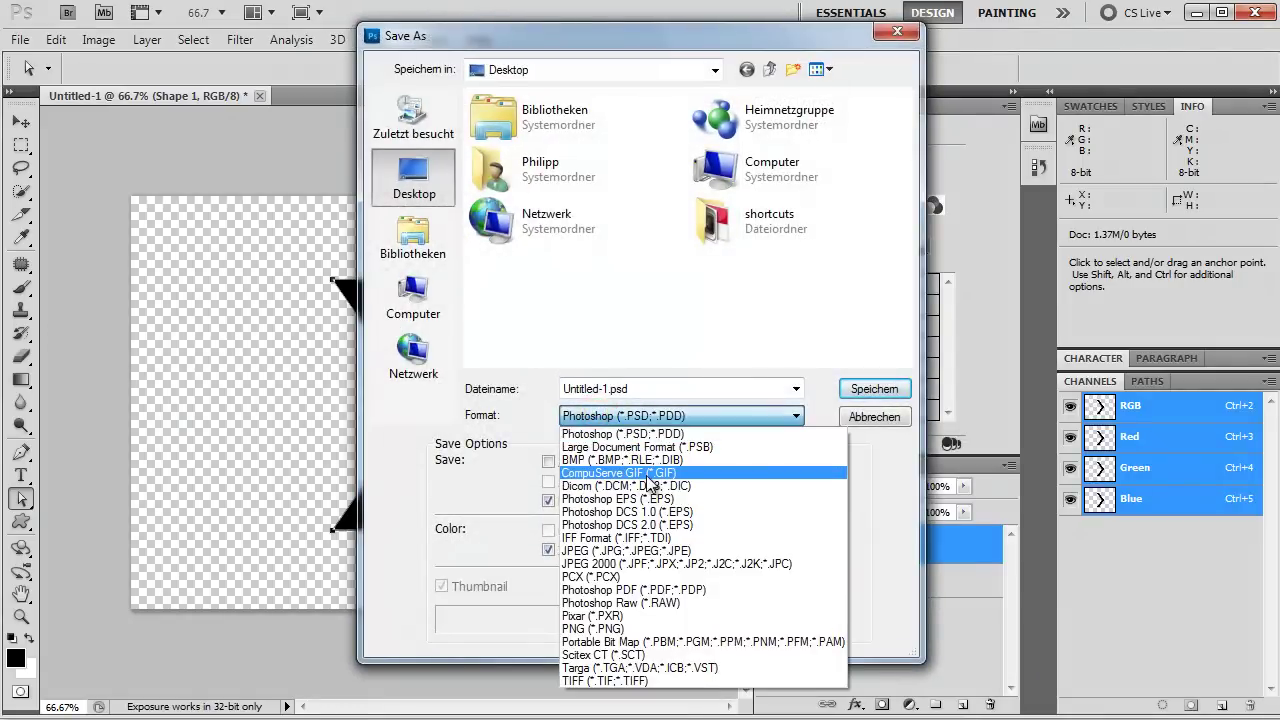
click(606, 628)
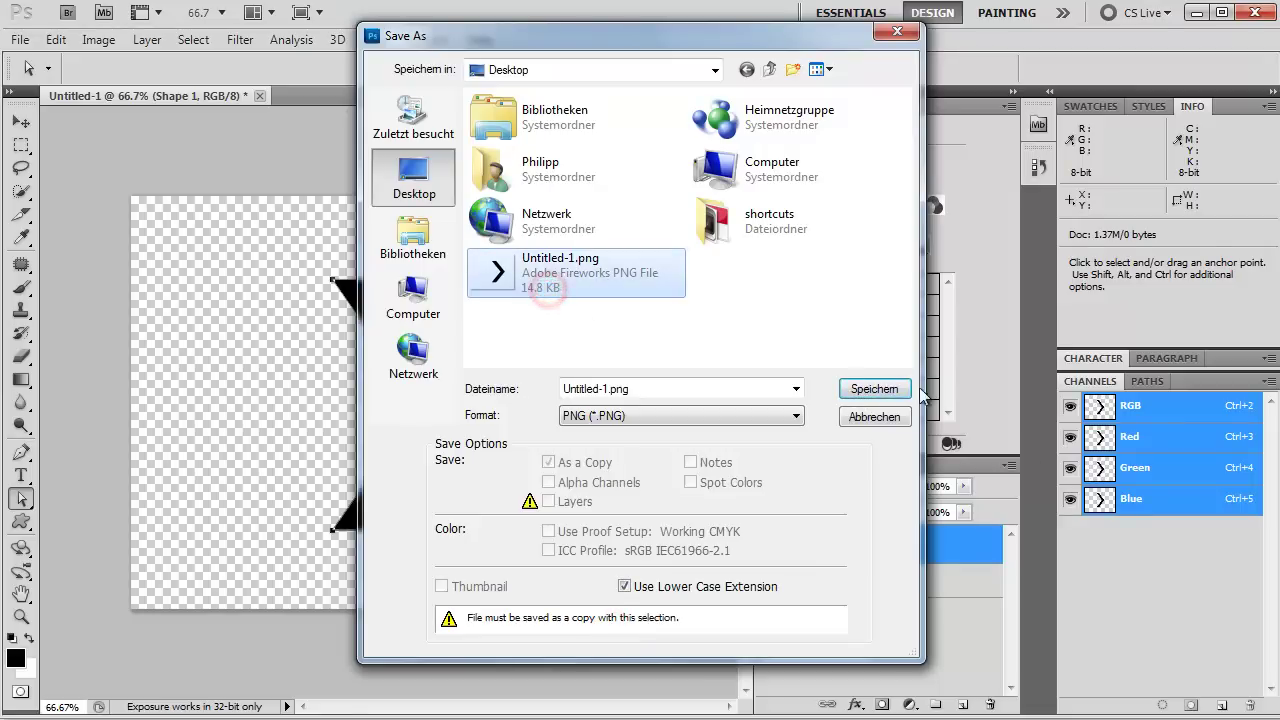
click(889, 387)
click(424, 369)
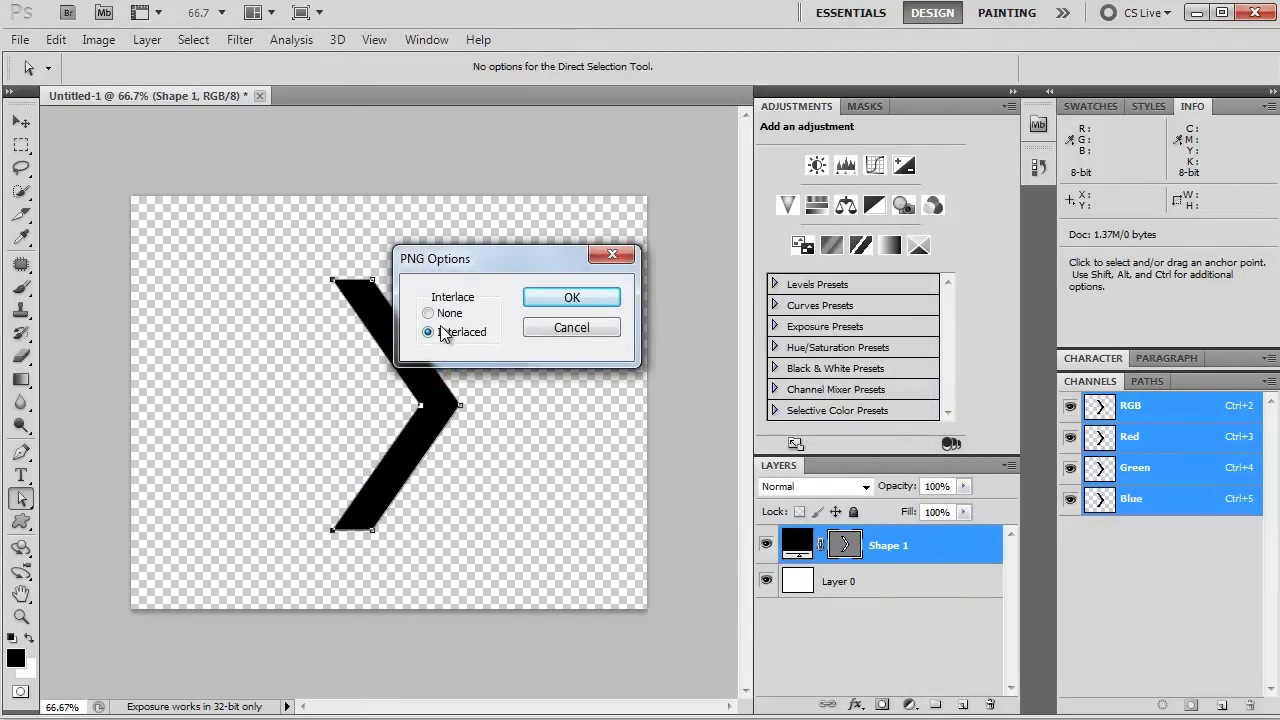
click(550, 298)
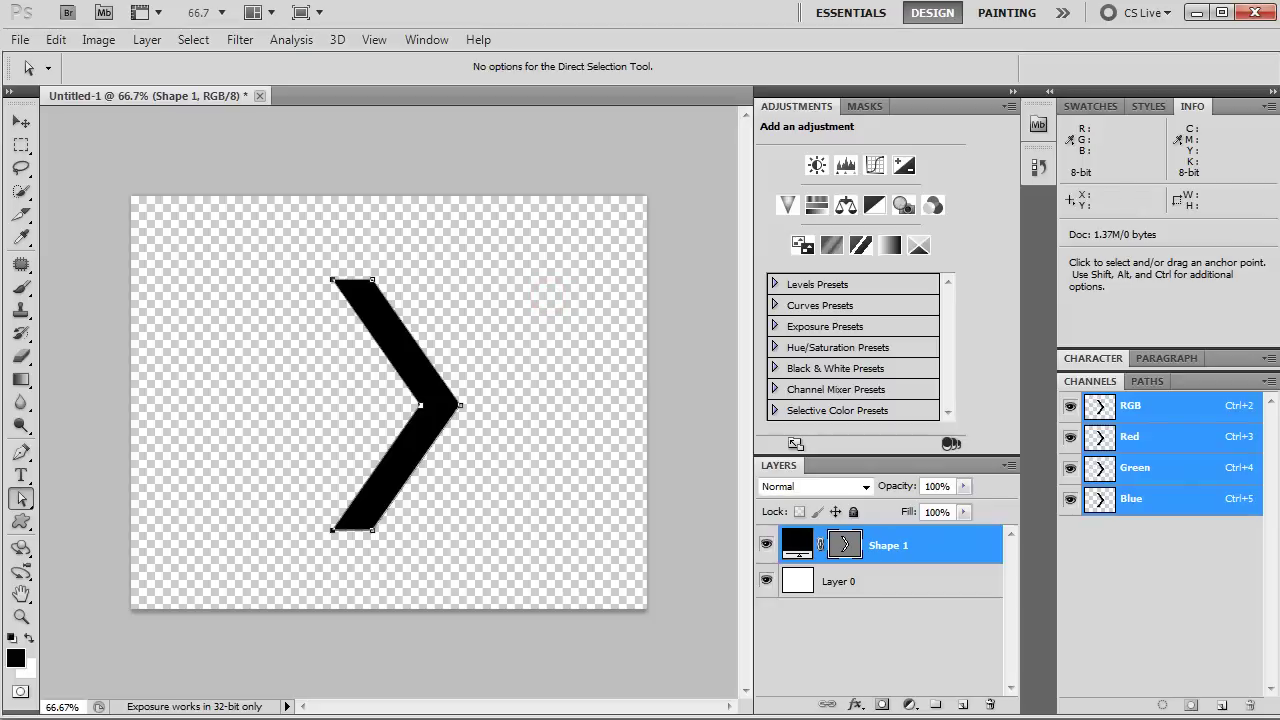
Step: In After Effects, create a 1280×720 composition named LED
click(60, 707)
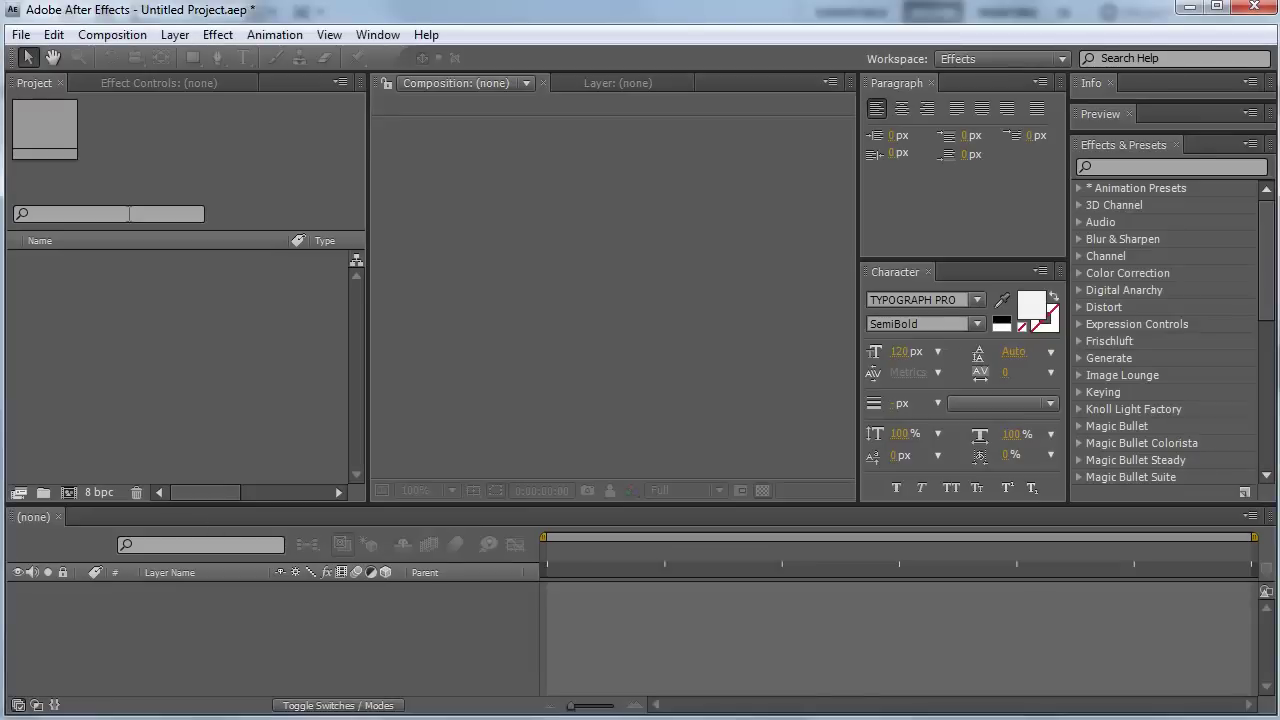
click(112, 34)
click(130, 55)
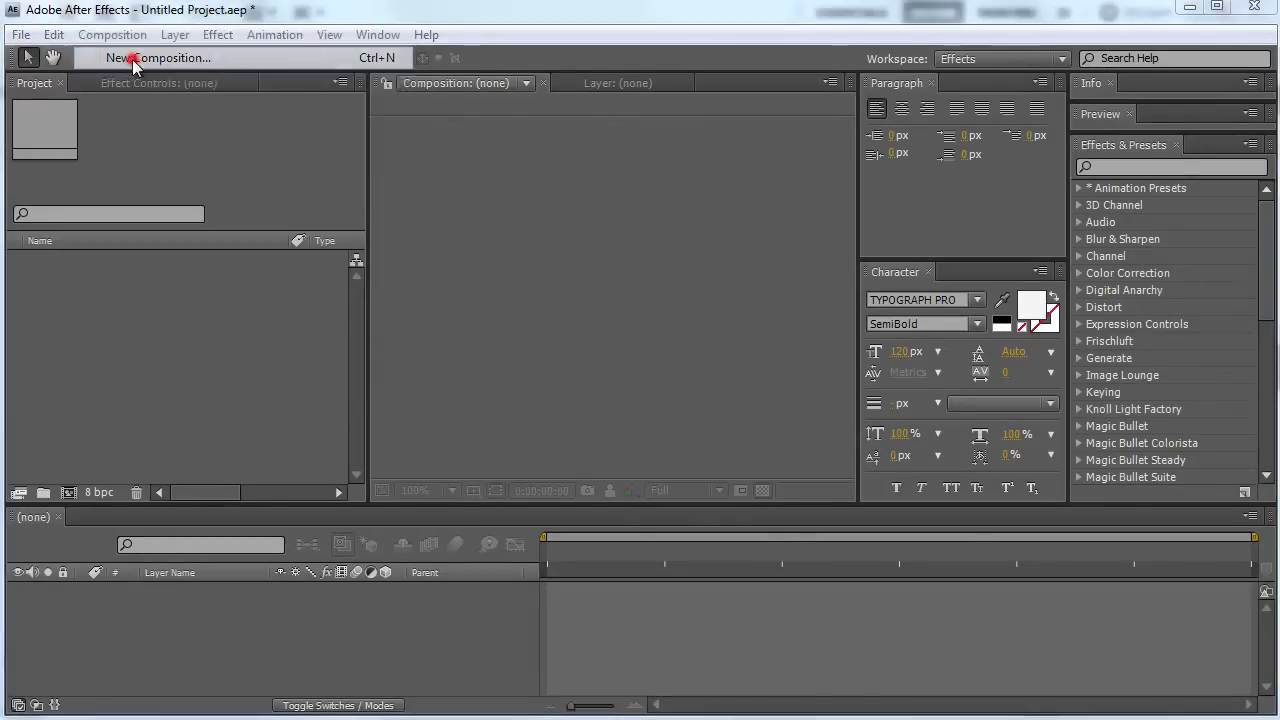
text(LE)
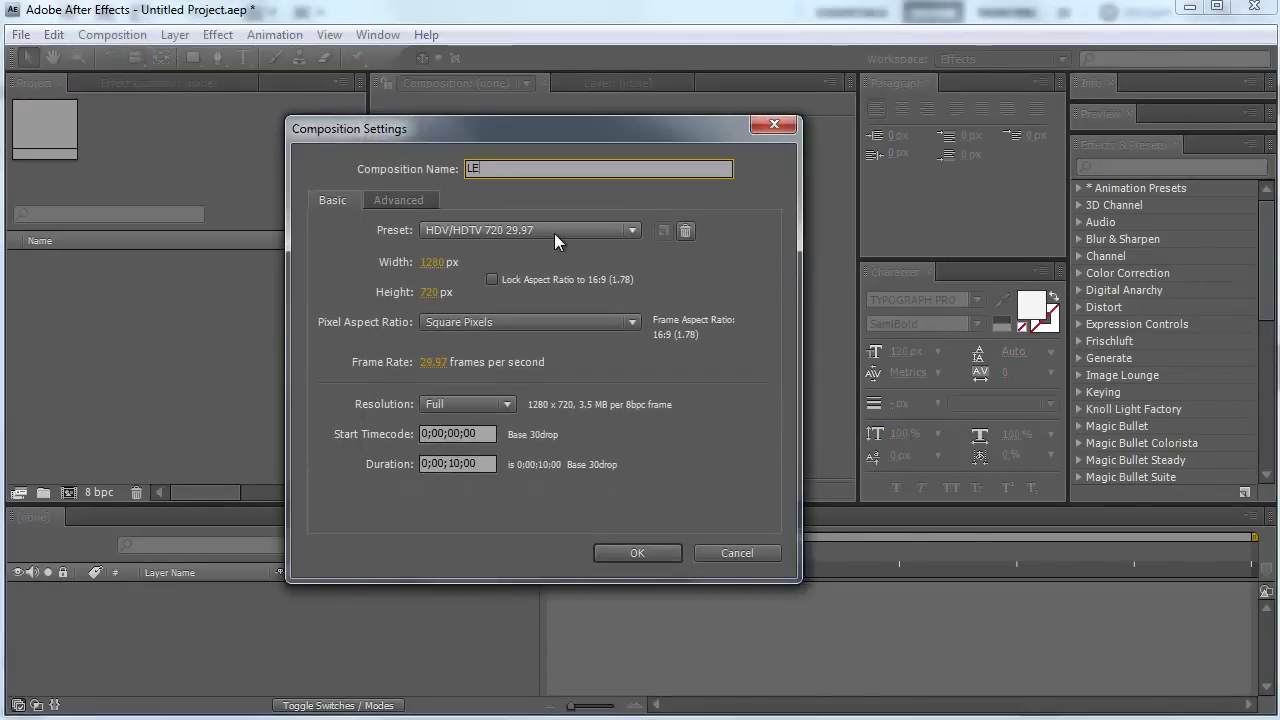
text(D)
key(Return)
key(comma)
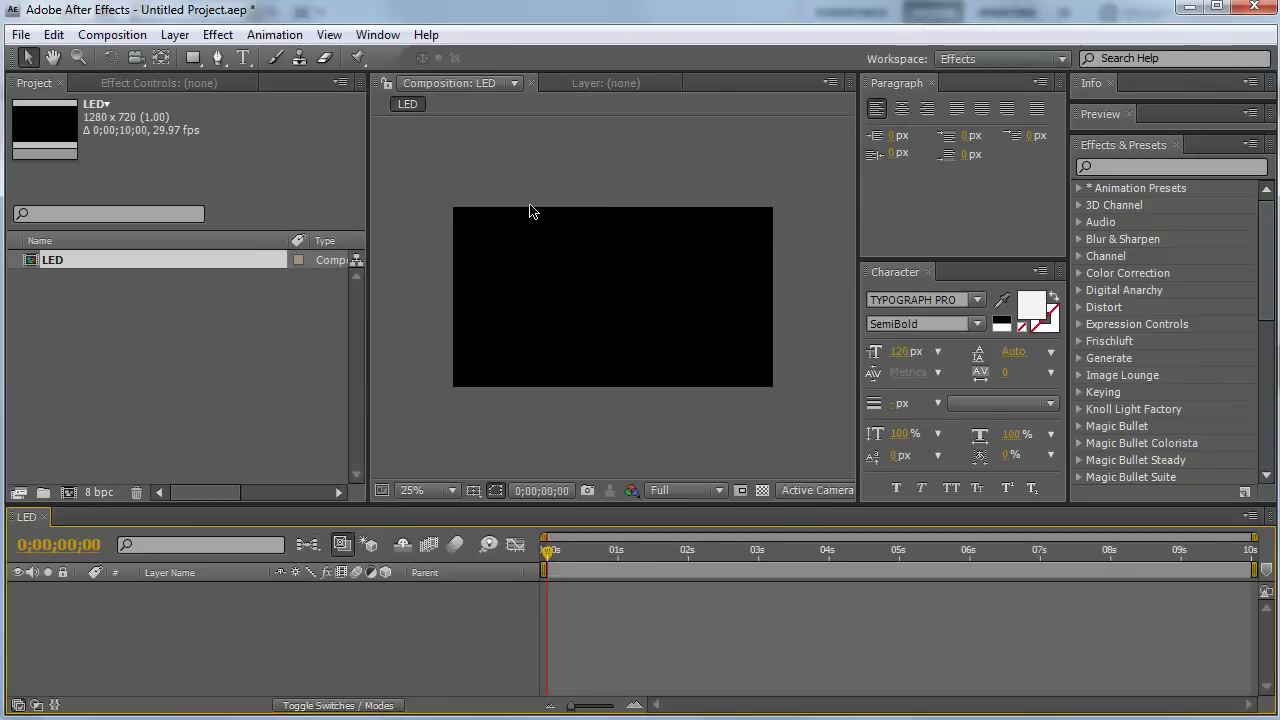
Step: Create a second 1280×720 composition named LED Source
click(126, 37)
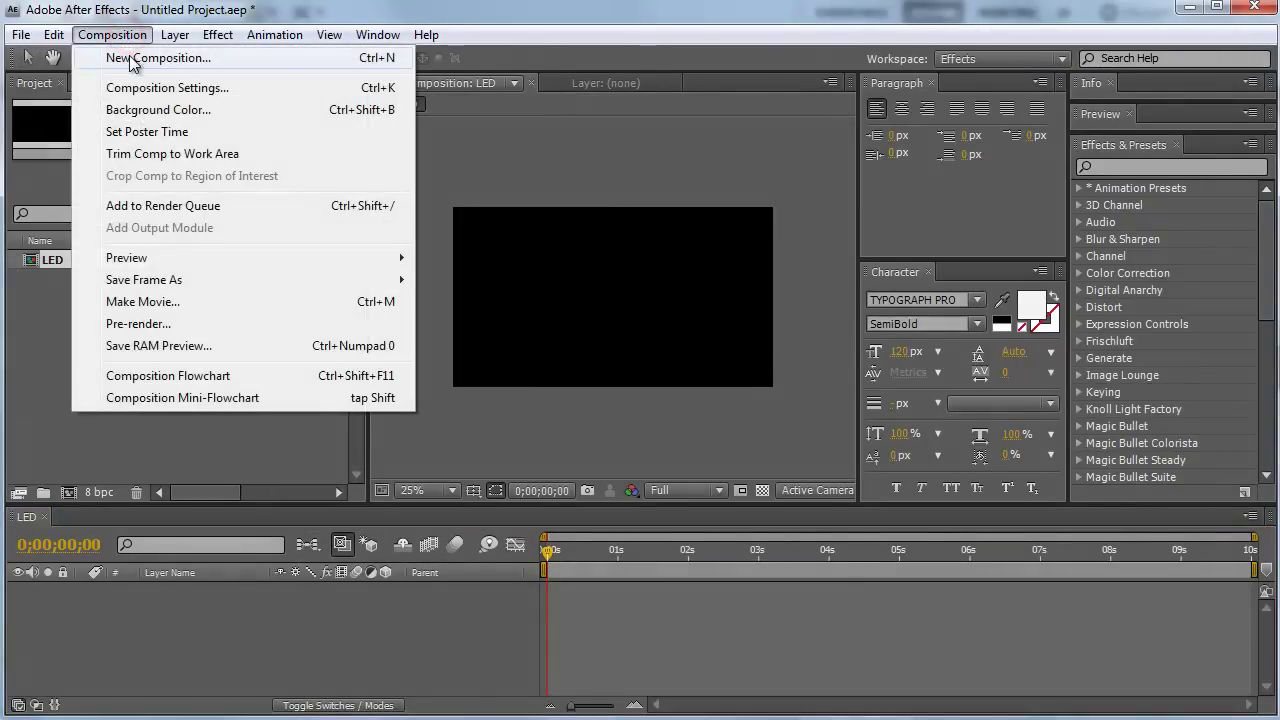
click(130, 57)
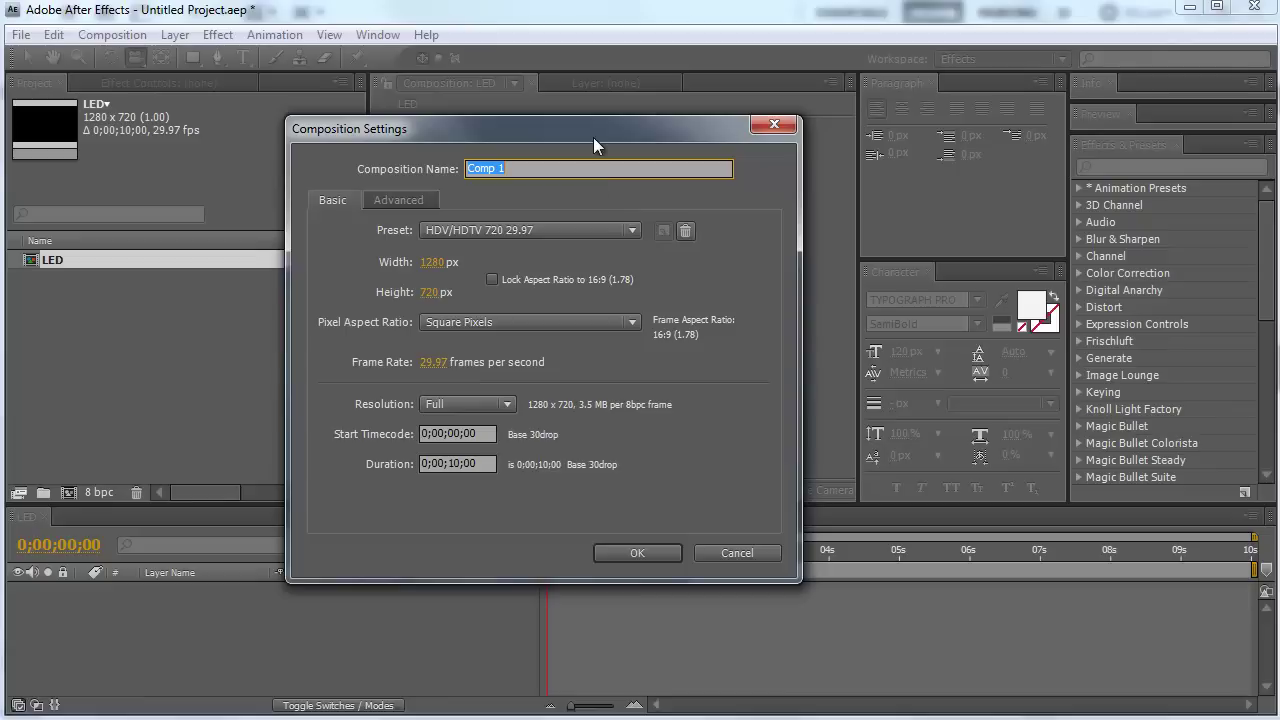
text(LED S)
text(ou)
text(rce)
key(Return)
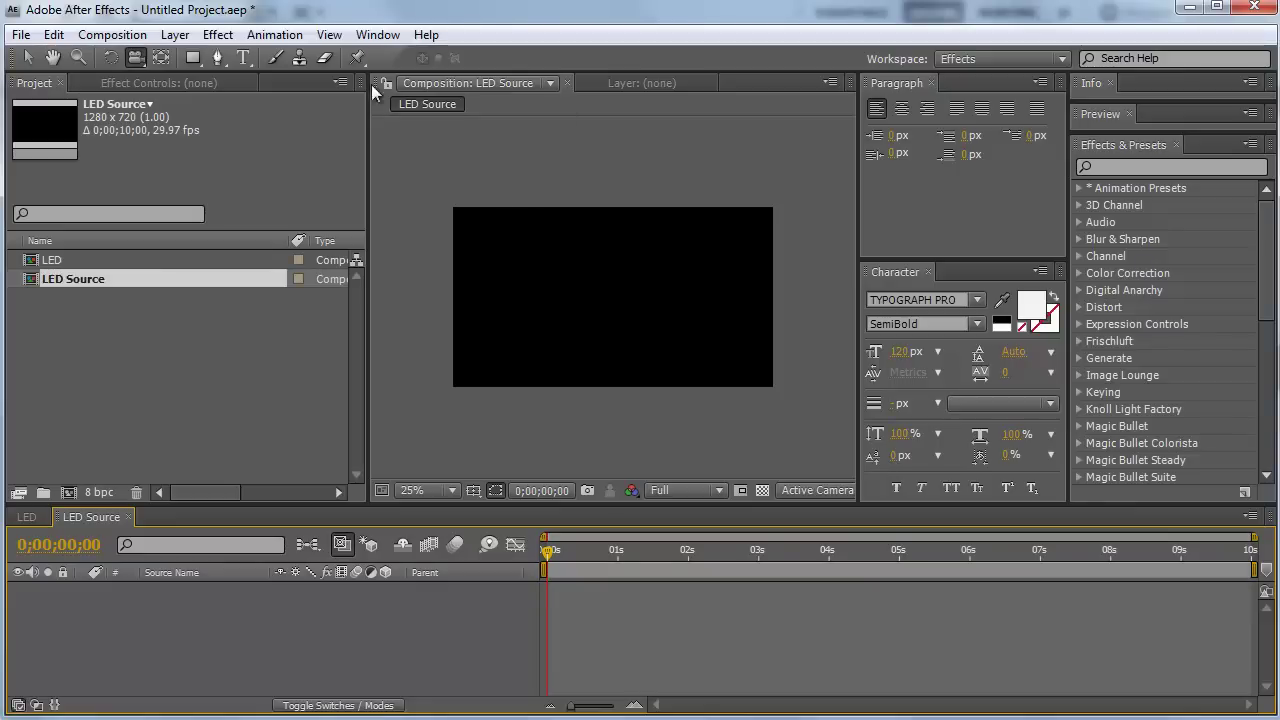
click(90, 357)
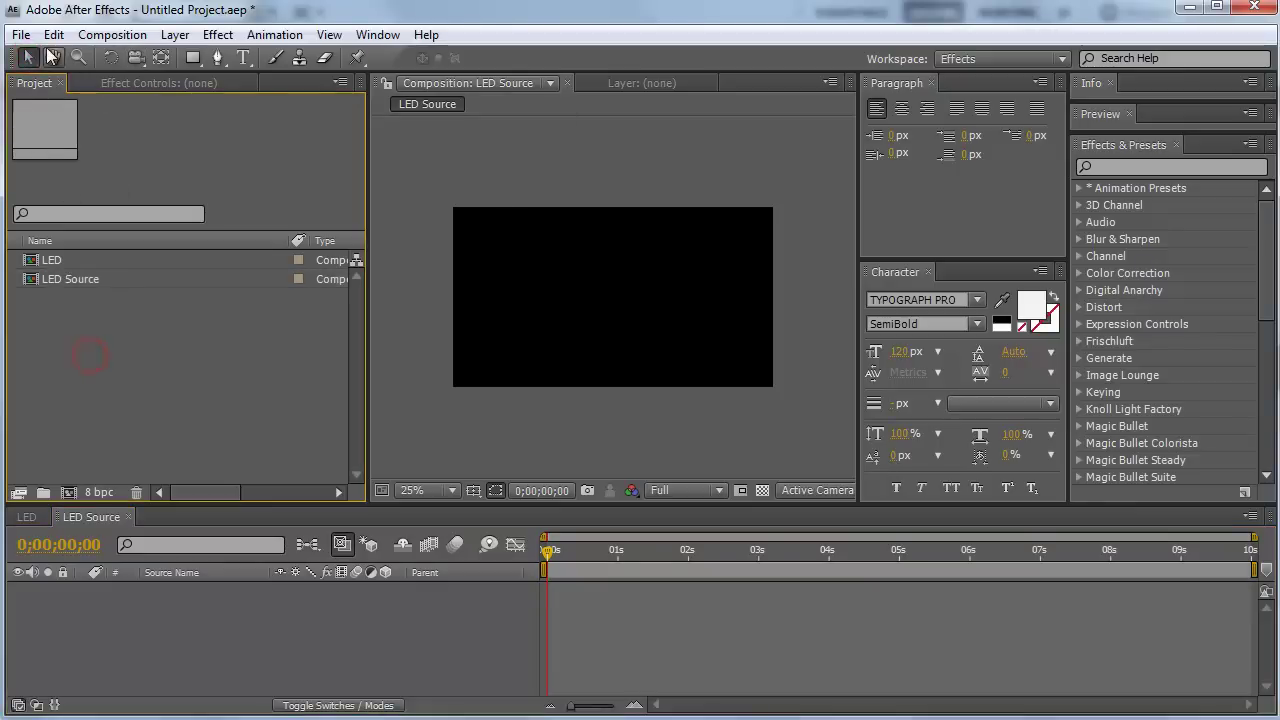
click(26, 35)
Step: Import Untitled-1.png, place it in LED Source over the transparency grid, and reveal Position
mouse_move(86, 360)
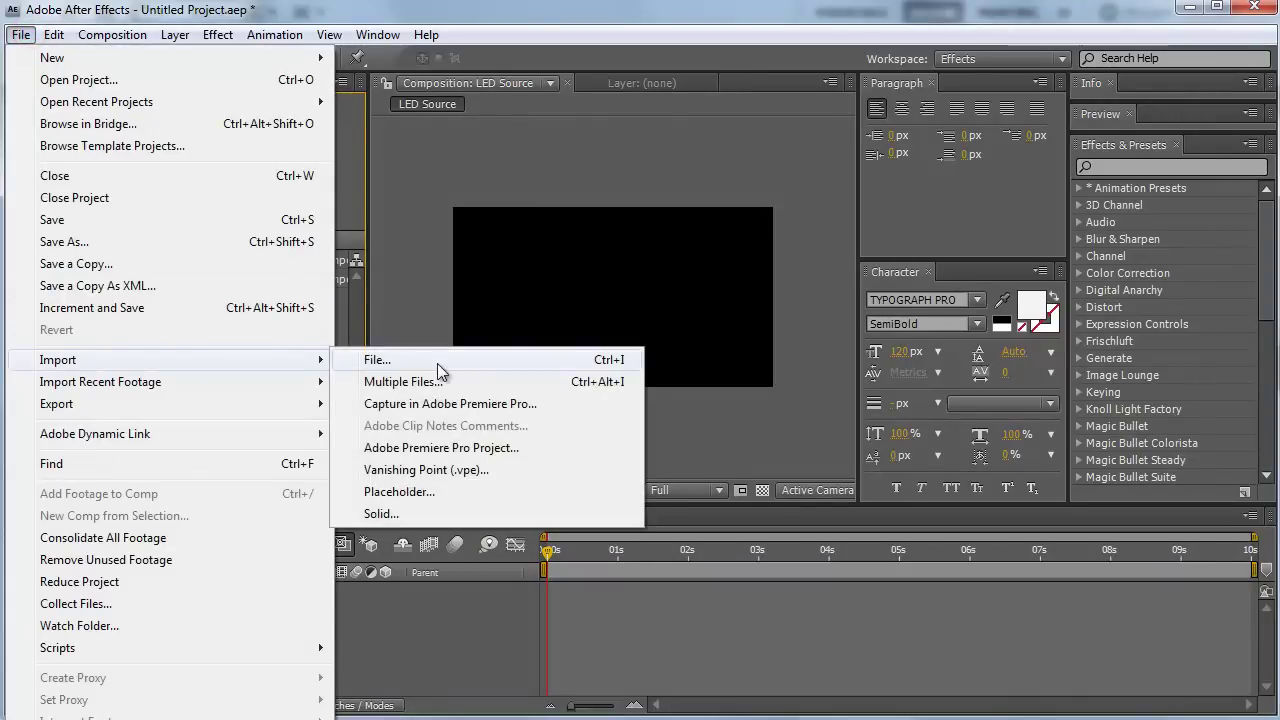
click(437, 363)
click(430, 300)
click(540, 408)
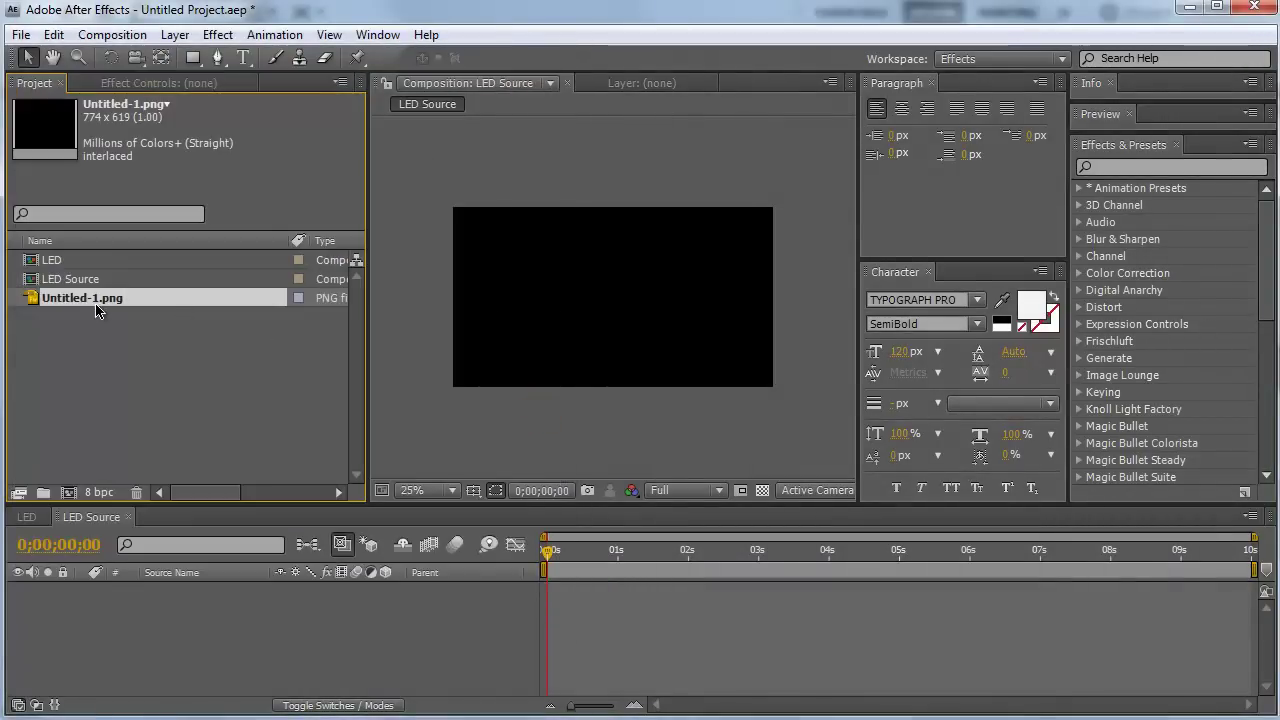
drag(96, 310, 362, 590)
click(762, 490)
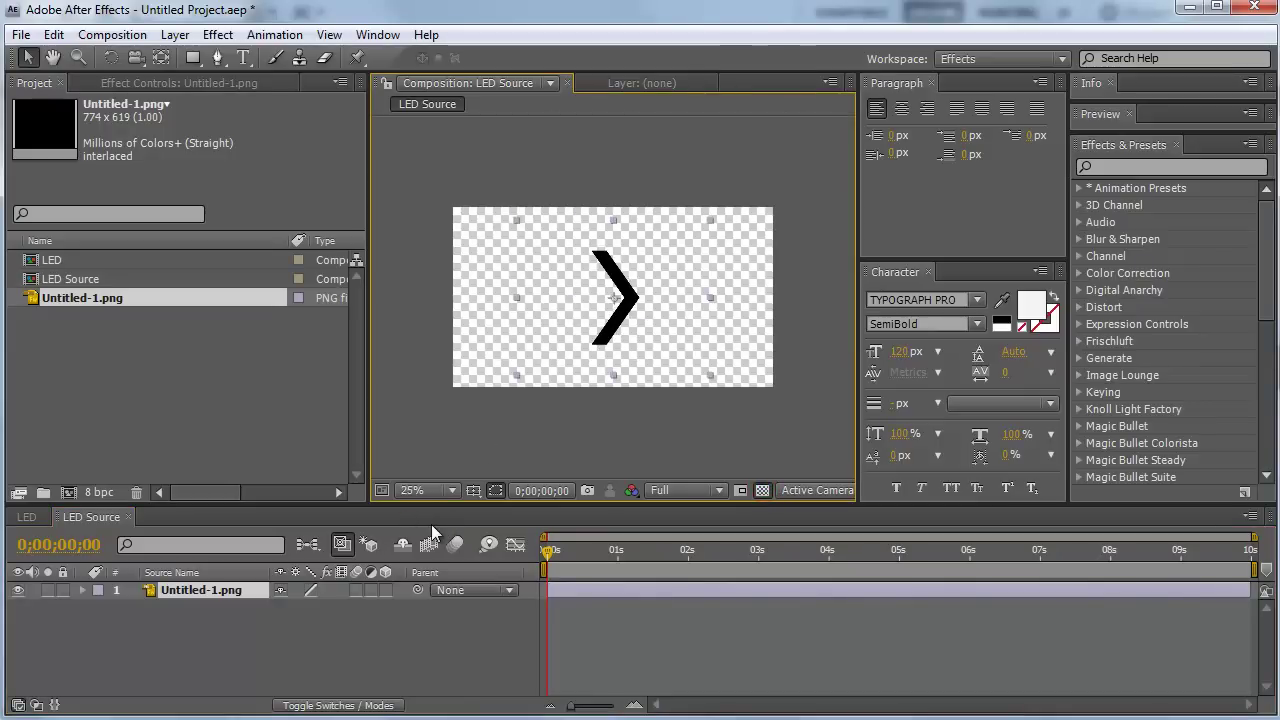
key(p)
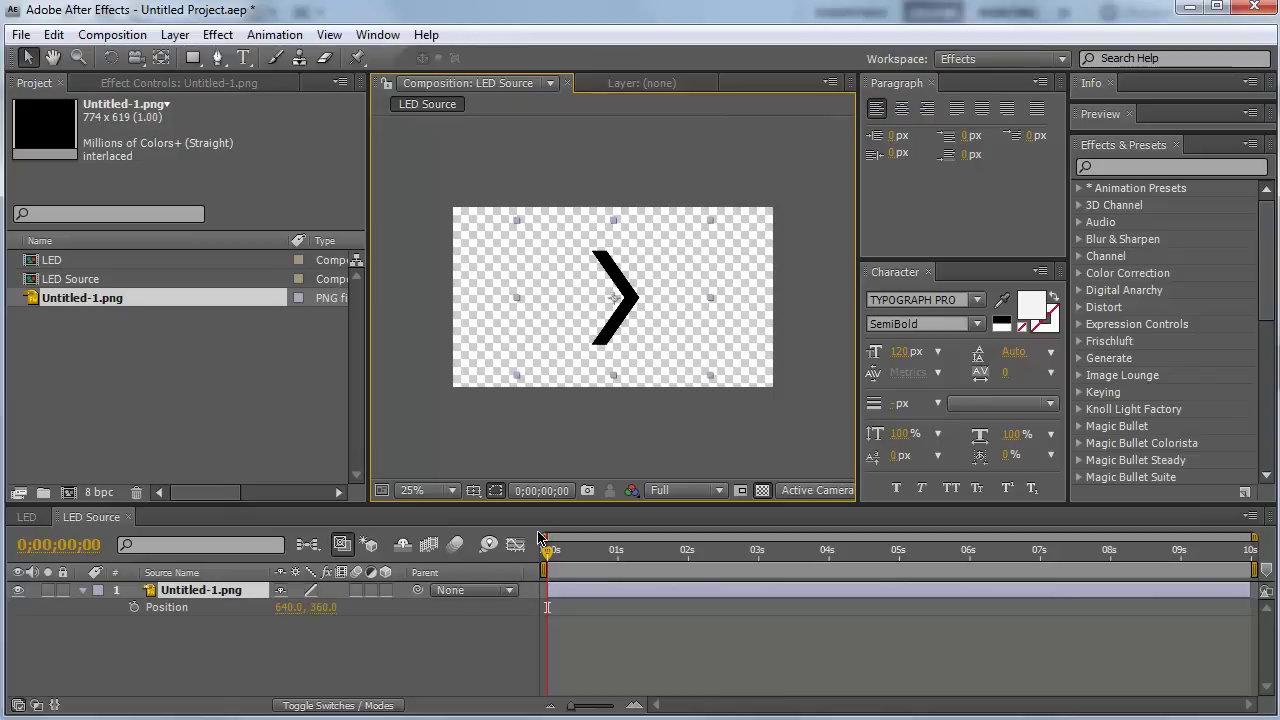
Step: Keyframe the chevron's Position from -167,360 at 0s to 1495,360 at 2s
click(133, 607)
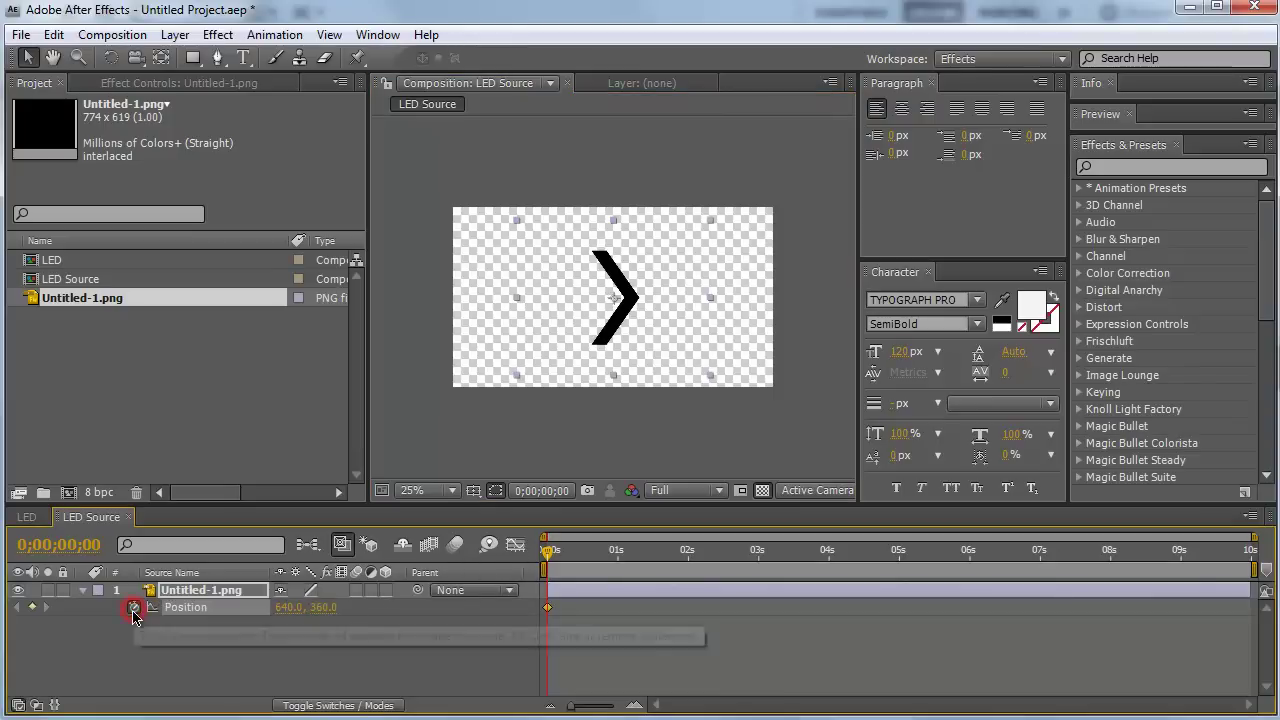
drag(301, 614, 30, 633)
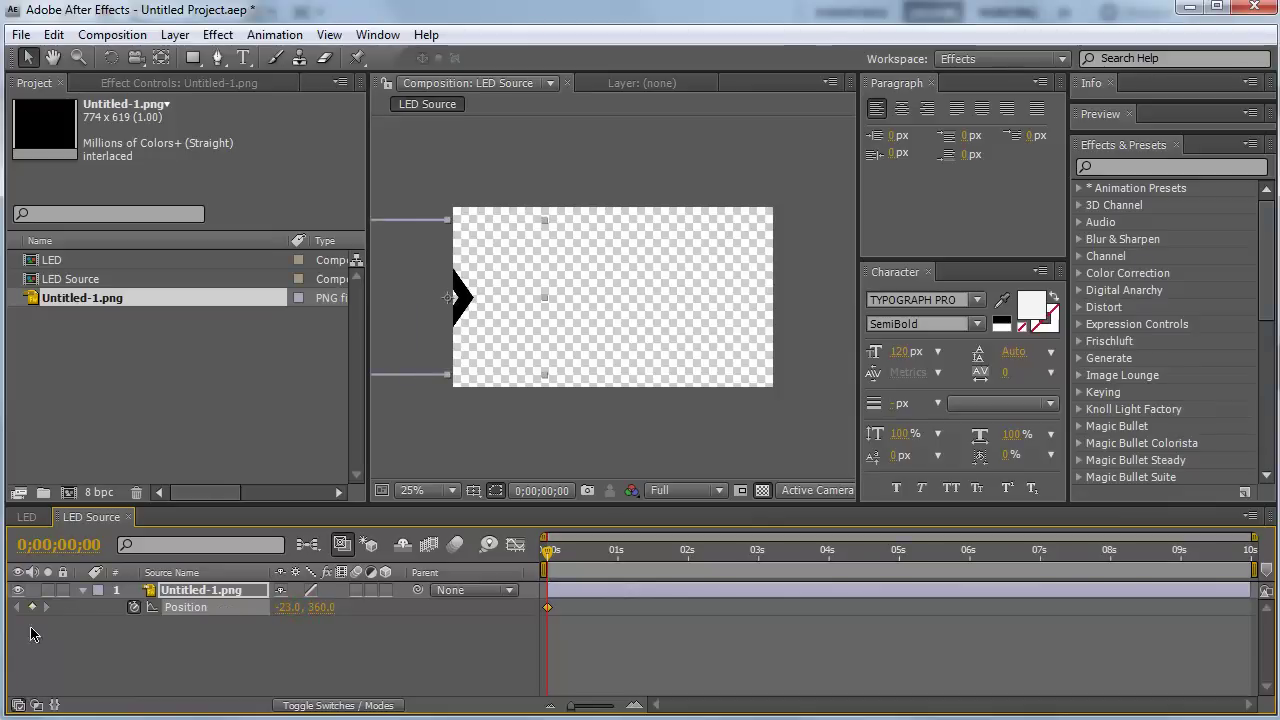
drag(293, 608, 401, 620)
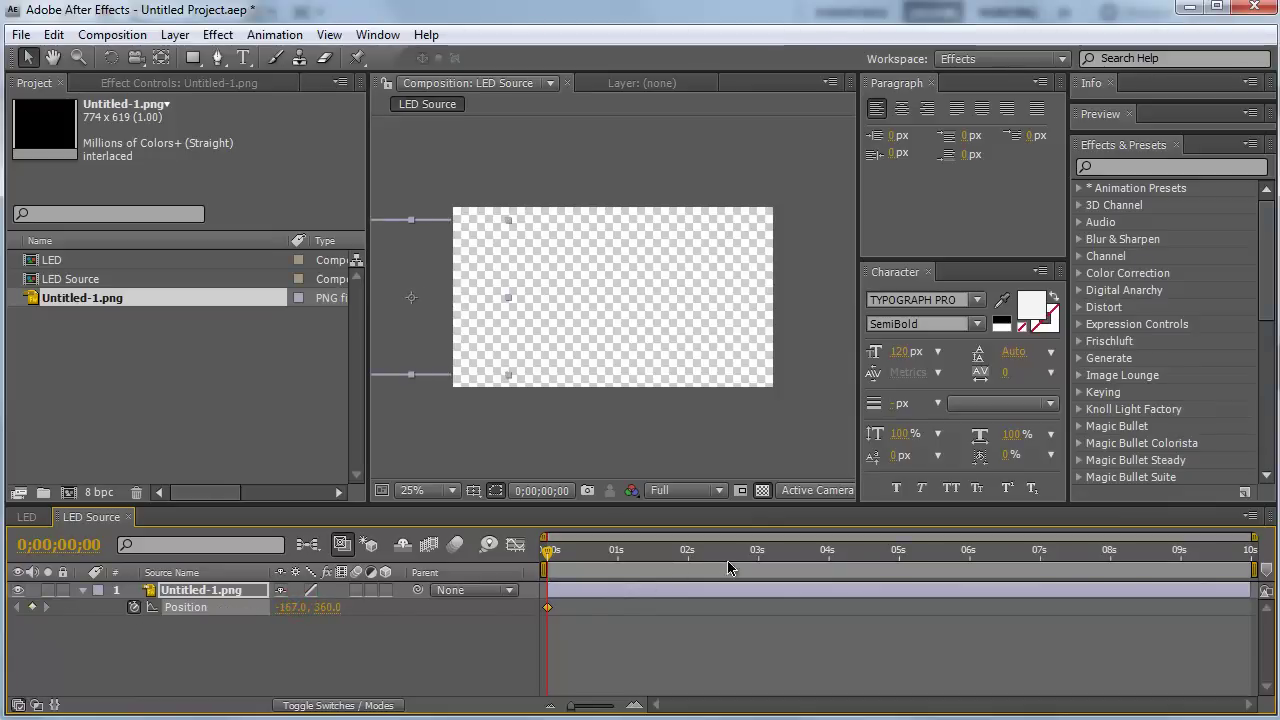
click(688, 568)
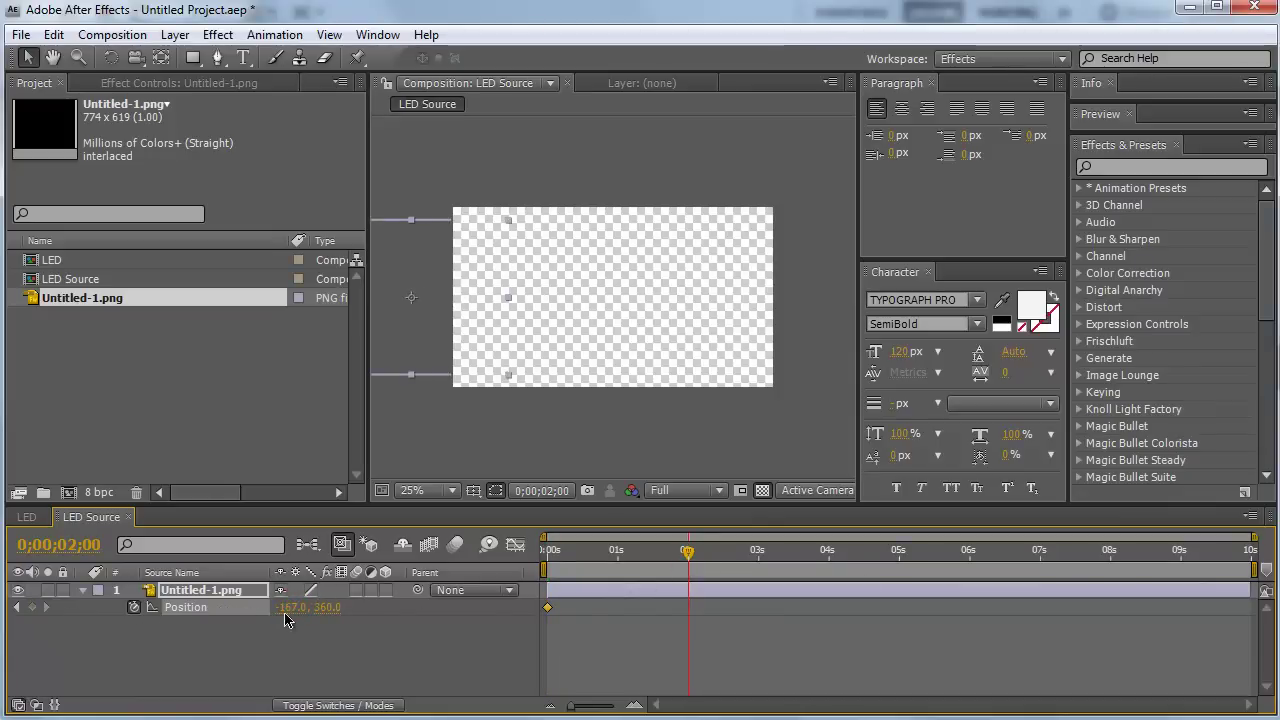
drag(285, 613, 520, 615)
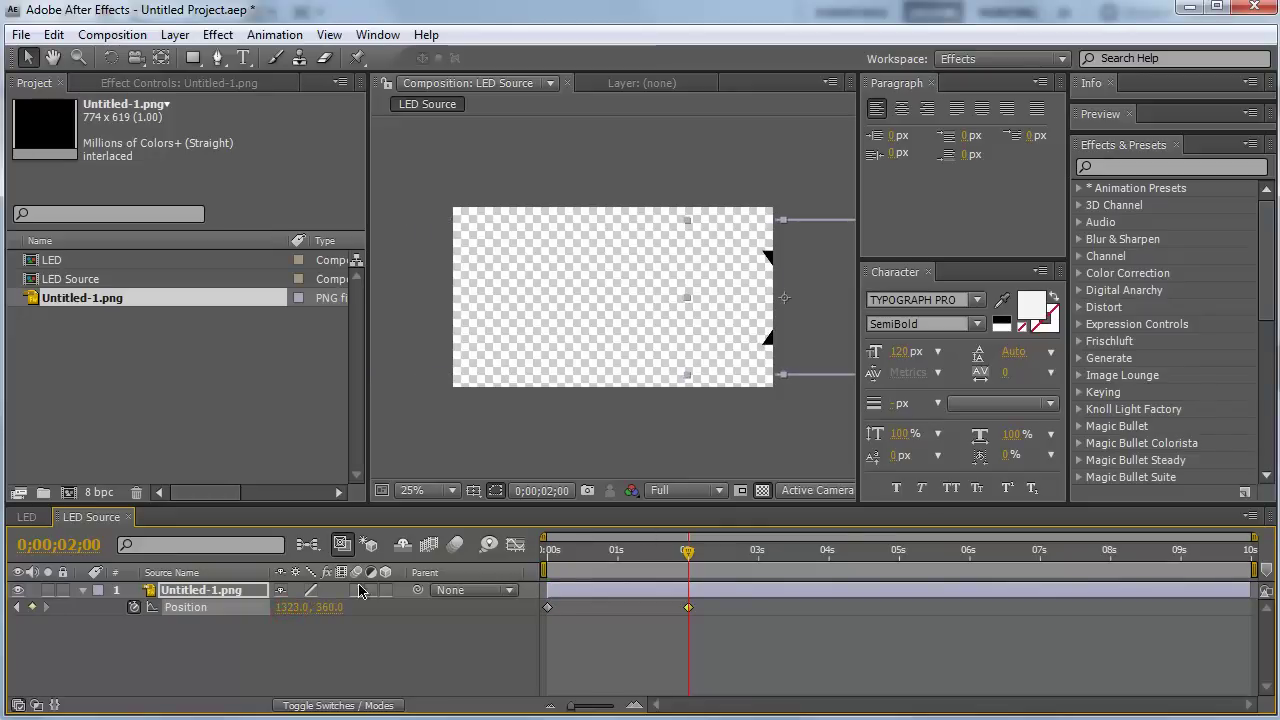
drag(305, 610, 490, 620)
click(272, 650)
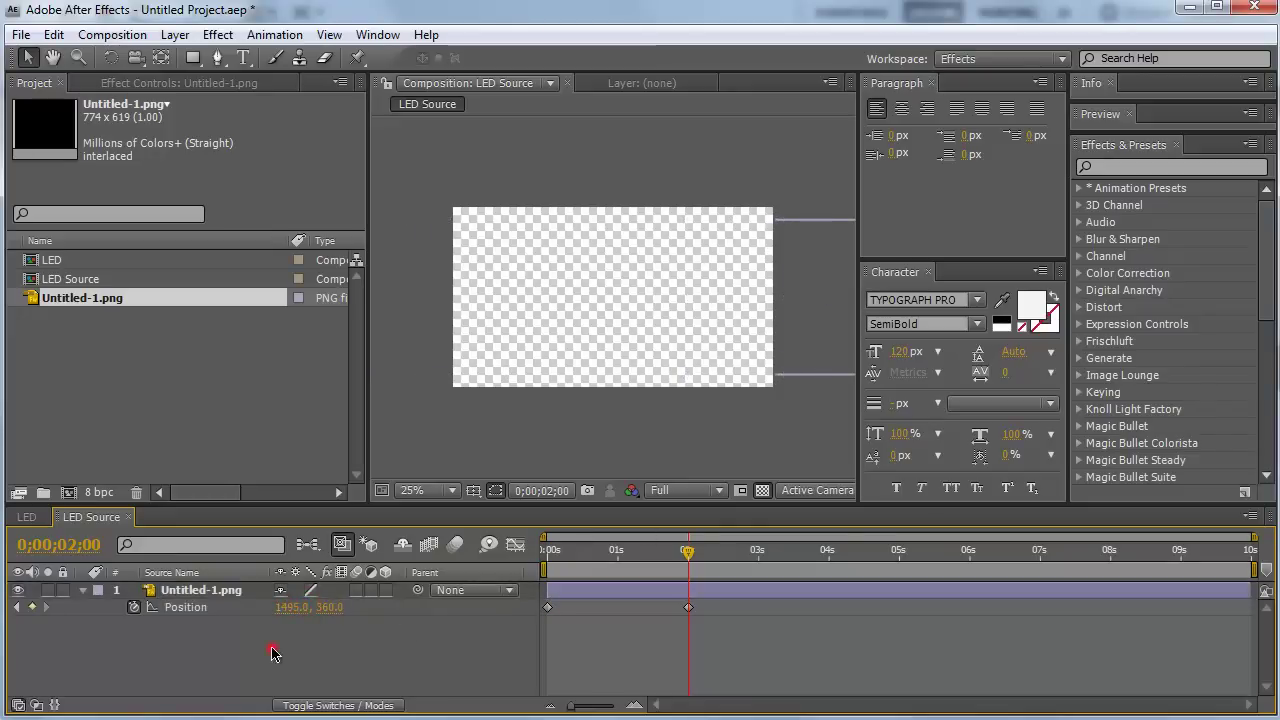
click(84, 591)
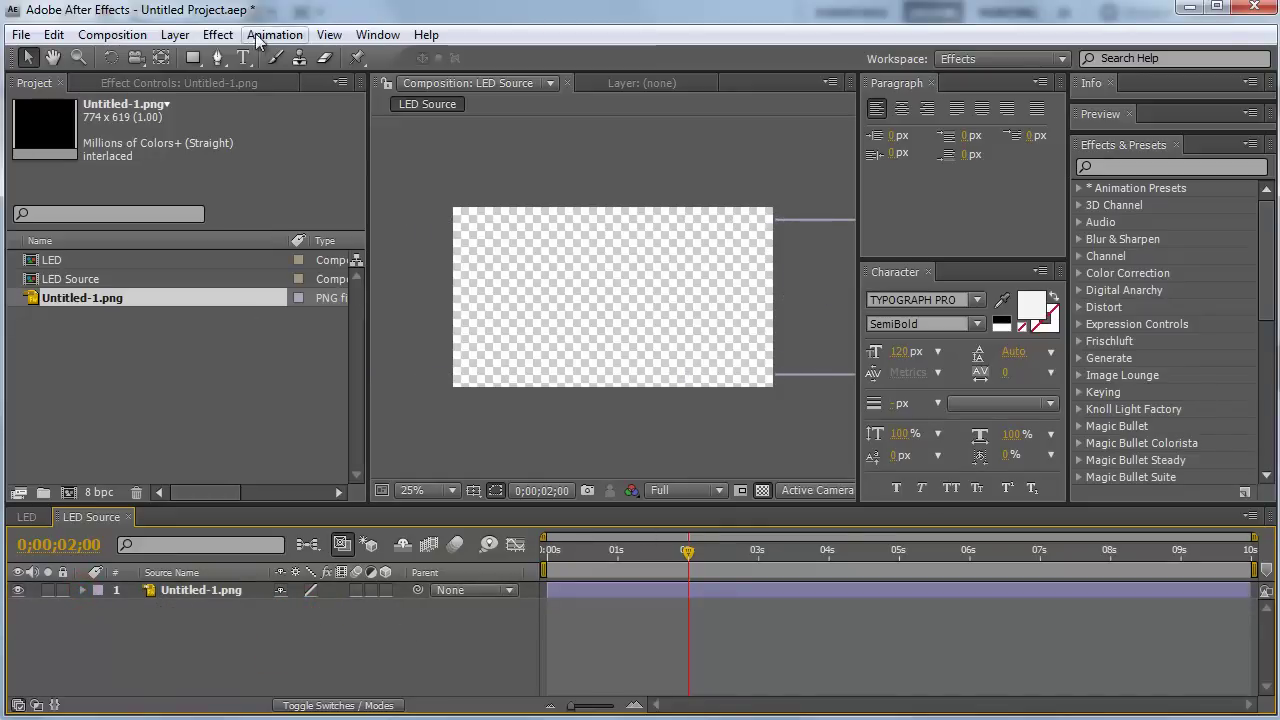
Step: Add two new adjustment layers above the chevron layer
click(178, 35)
mouse_move(198, 57)
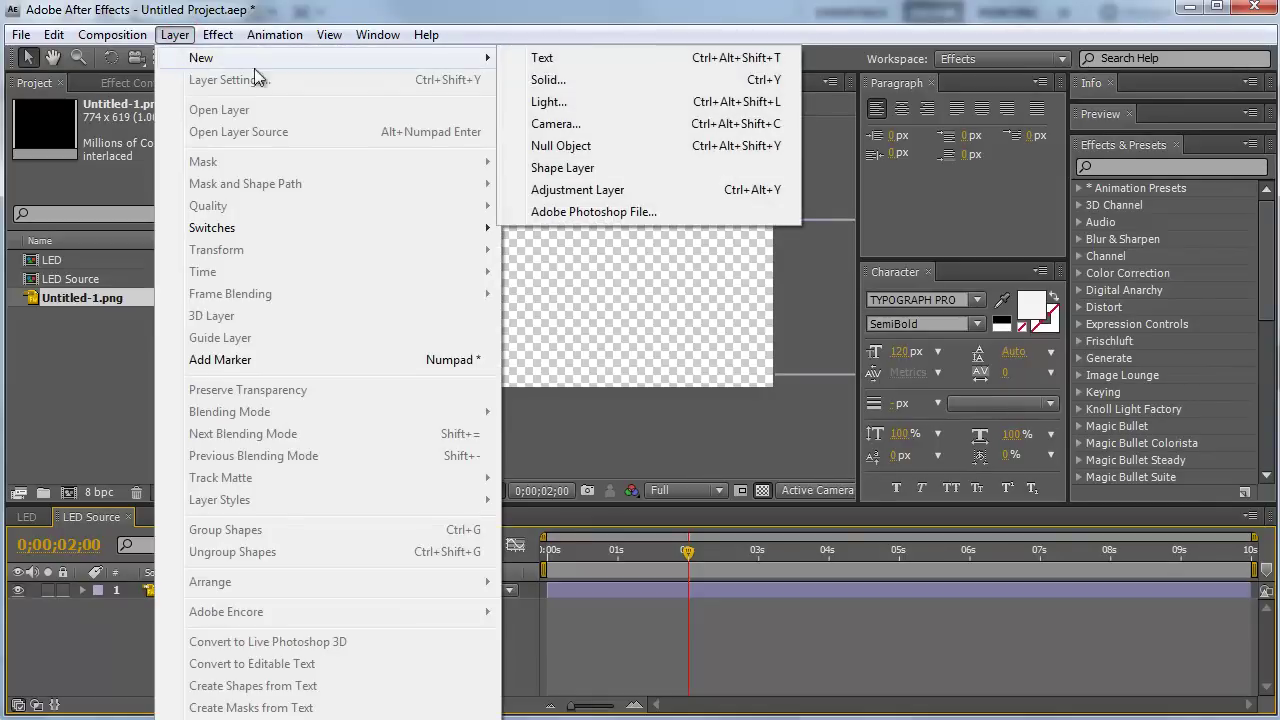
click(590, 189)
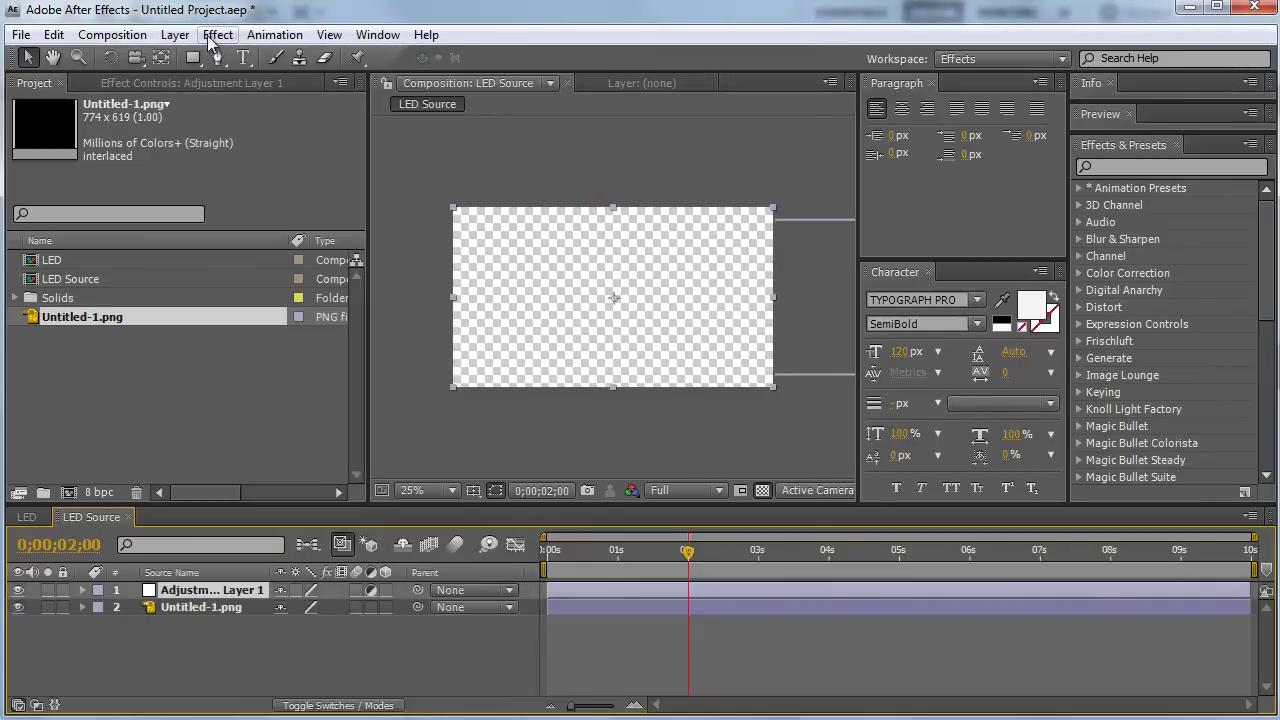
click(175, 35)
mouse_move(200, 57)
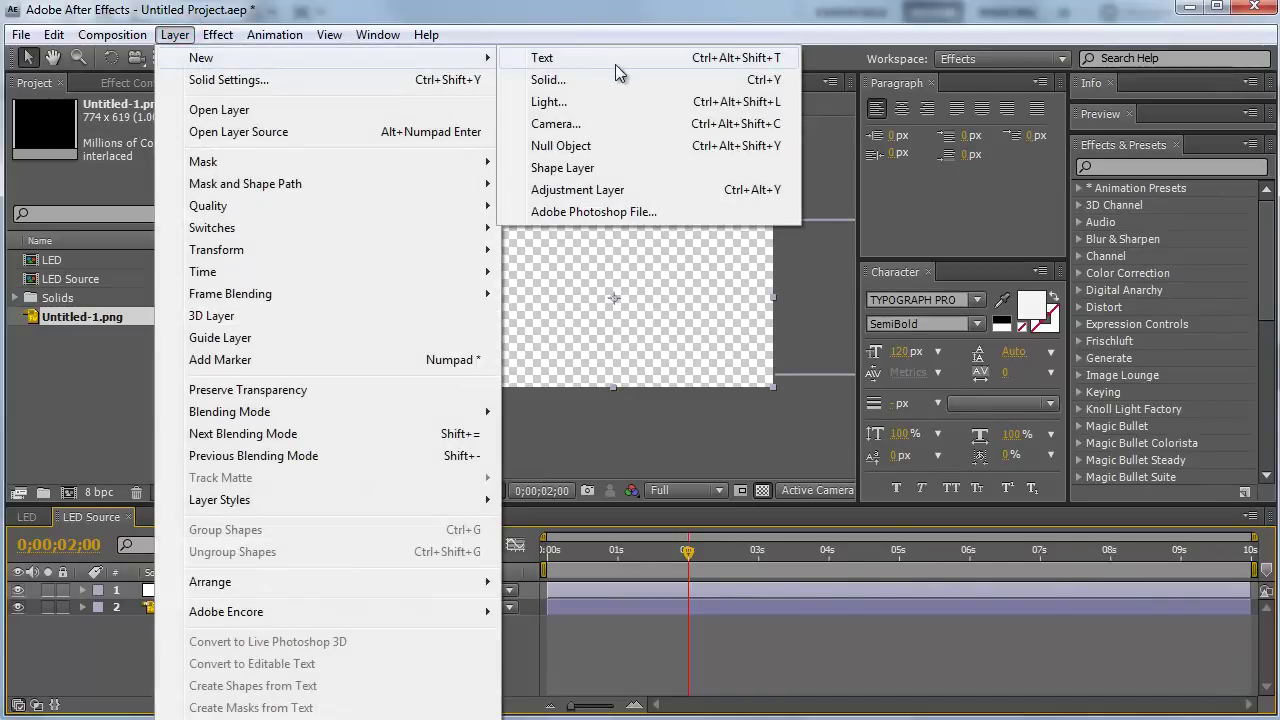
click(640, 189)
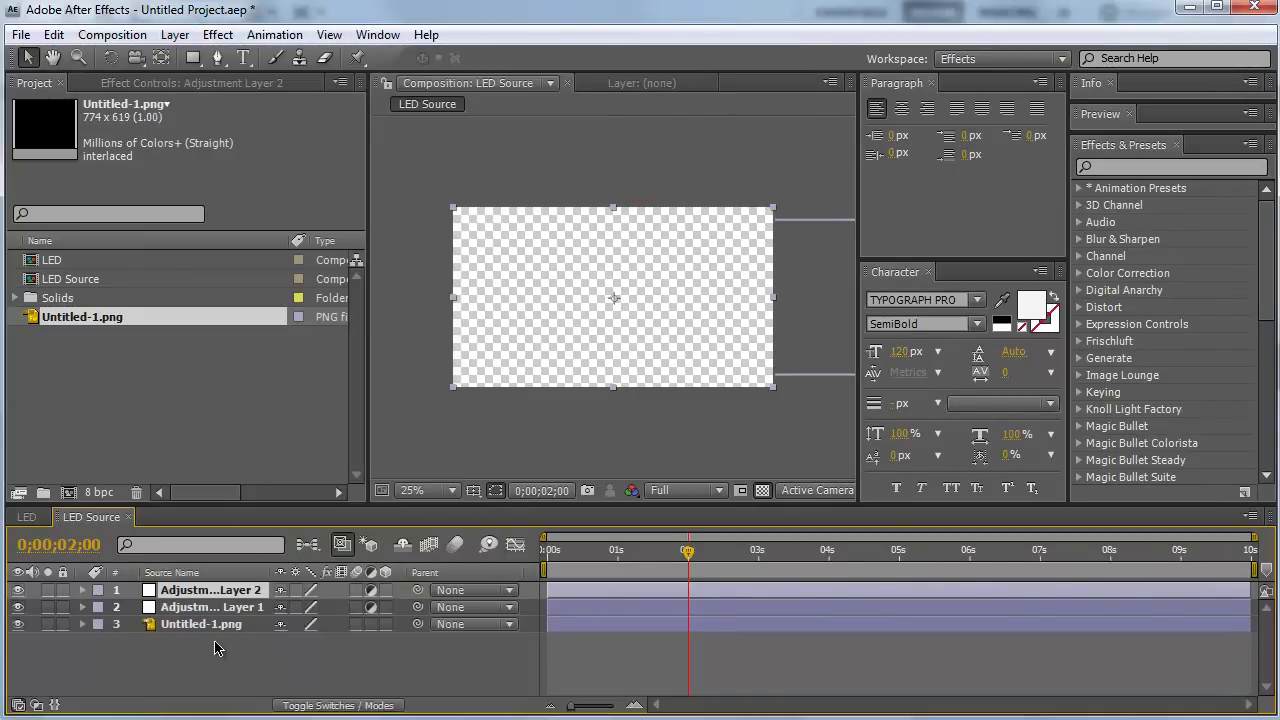
Step: Rename the adjustment layers Echo and Colorama, then preview the chevron's slide
click(228, 607)
key(Return)
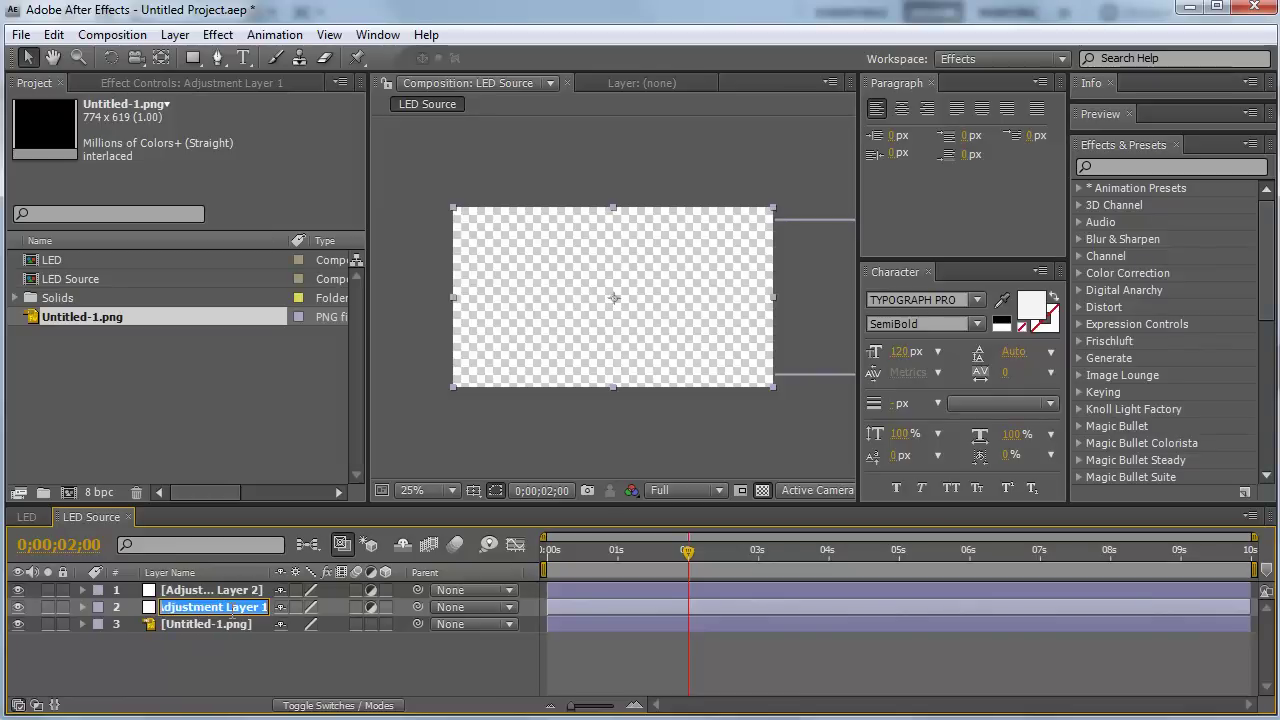
text(Echo)
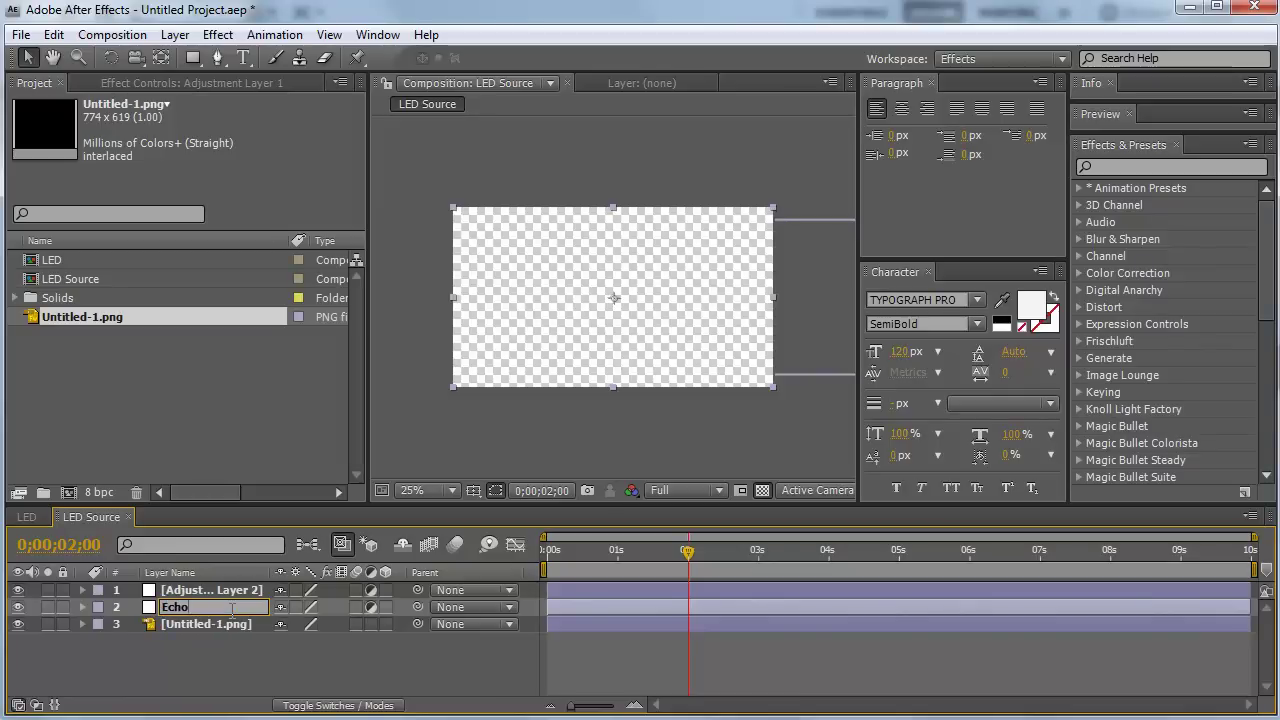
key(Return)
click(228, 590)
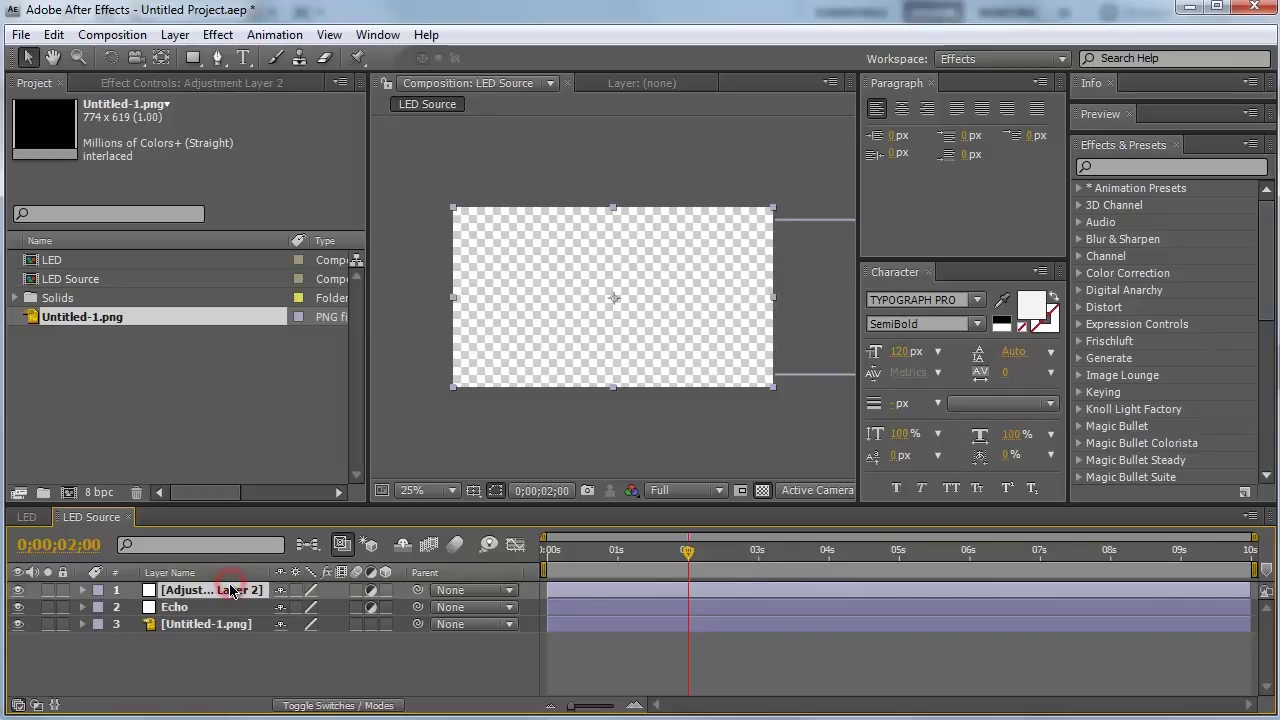
key(Return)
text(Colo)
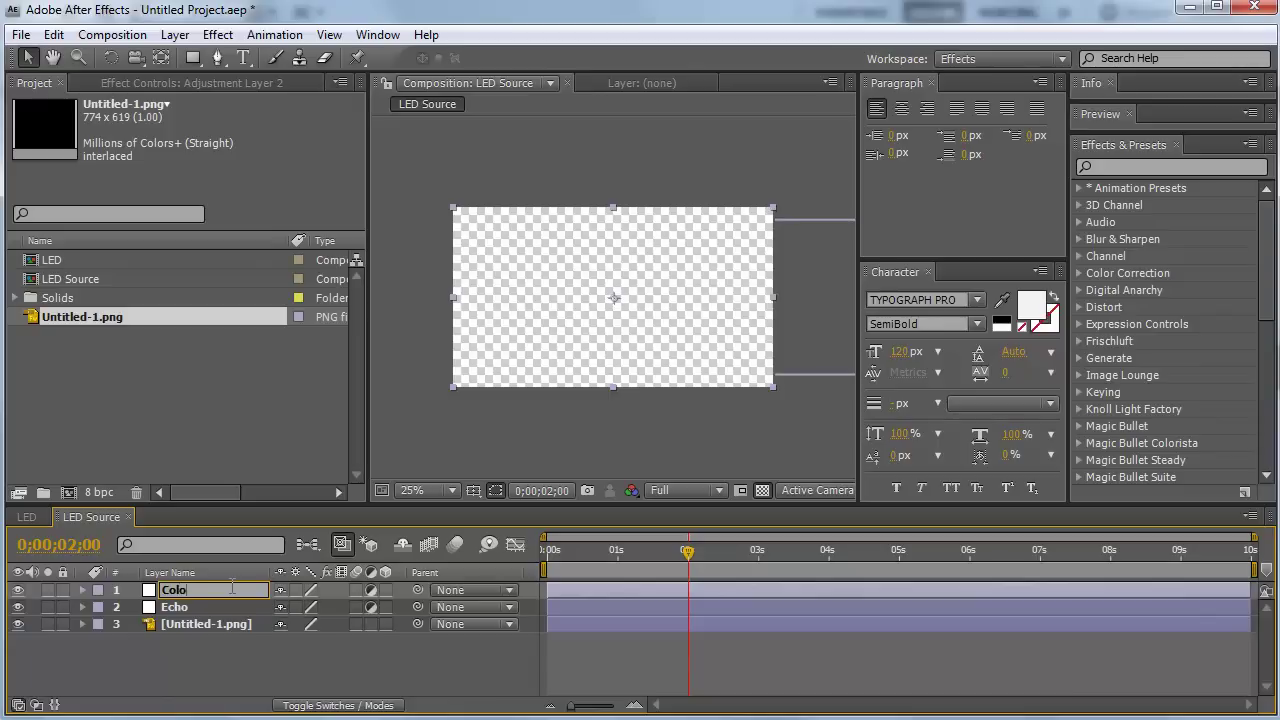
text(ram)
key(Return)
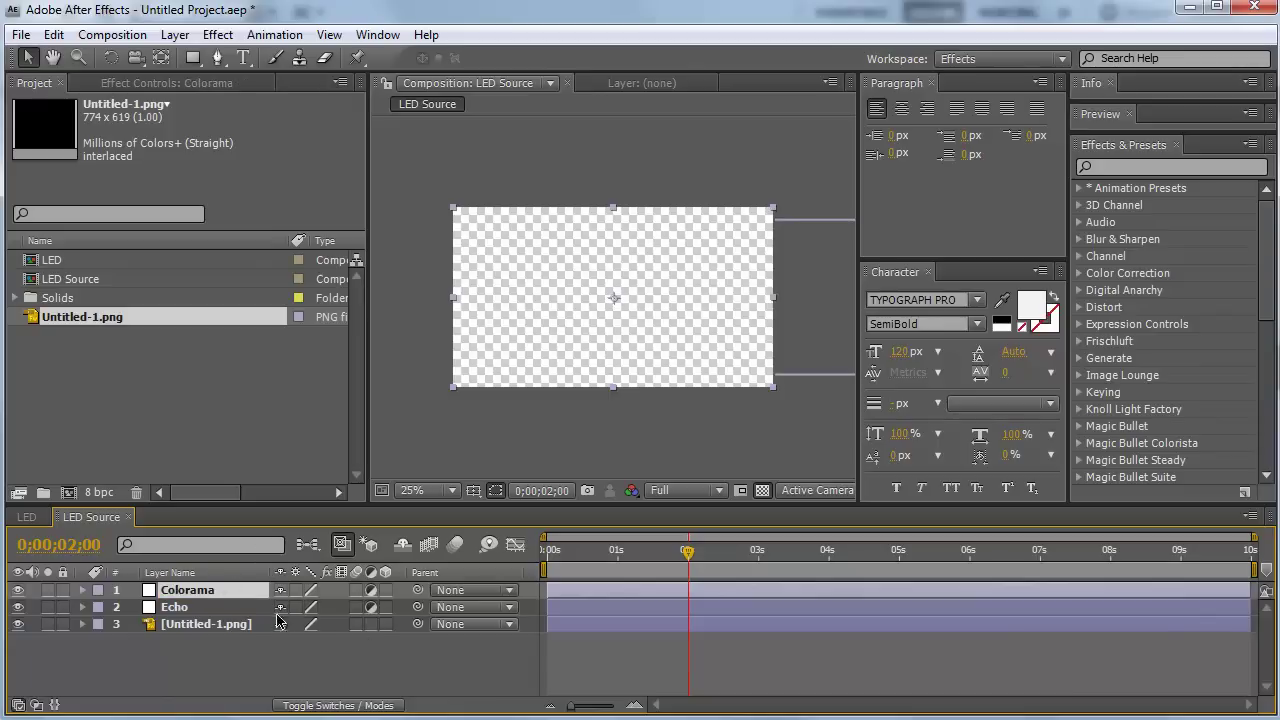
click(200, 612)
key(KP_0)
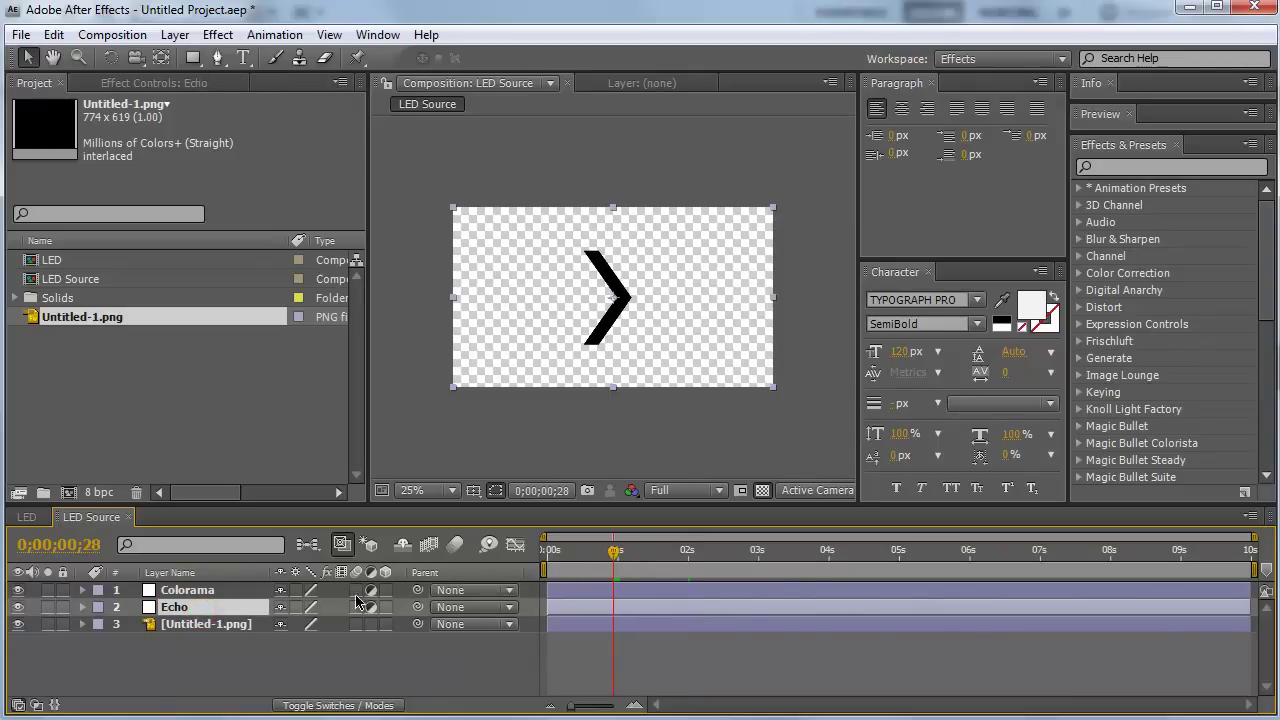
Step: Apply the Echo effect to the Echo adjustment layer
click(218, 34)
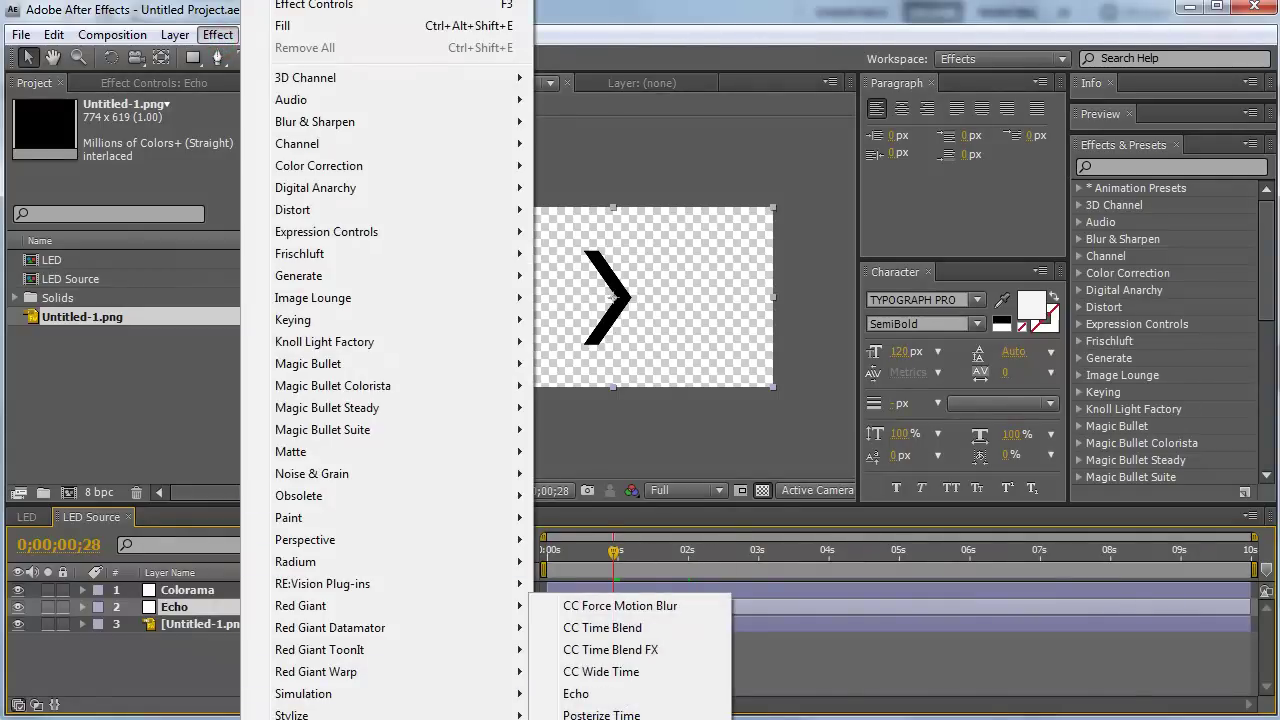
click(607, 700)
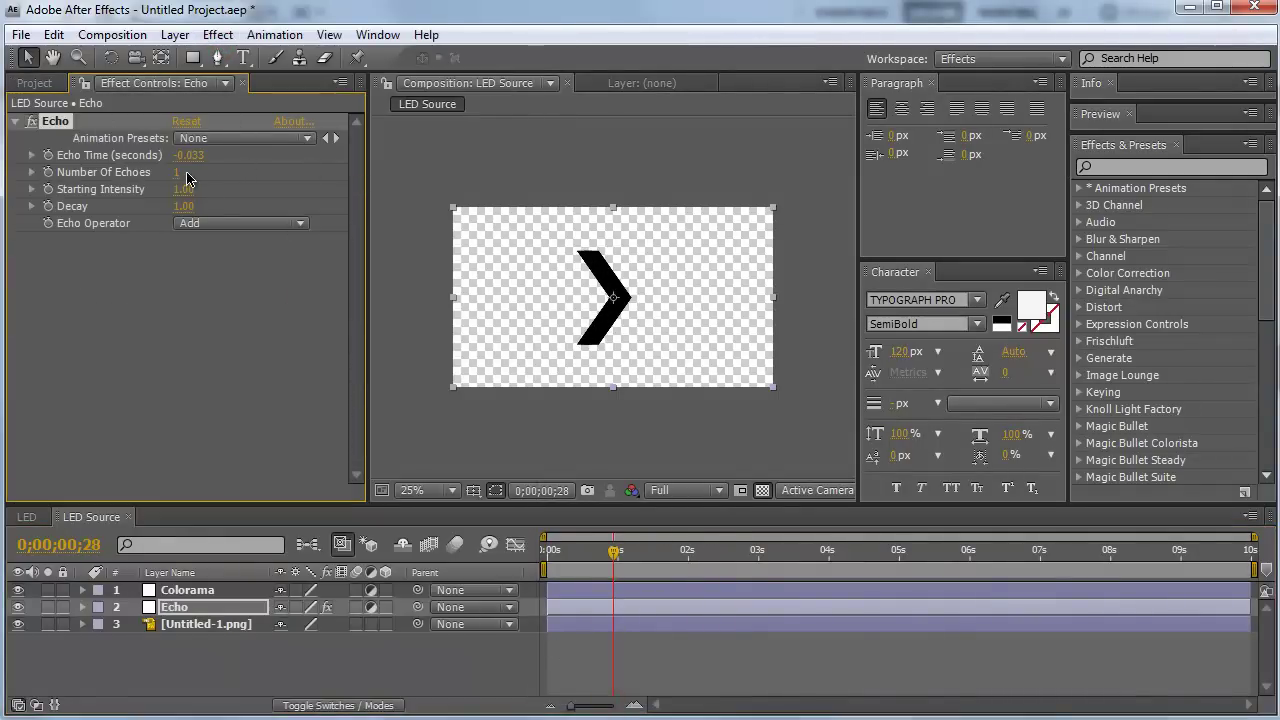
click(191, 59)
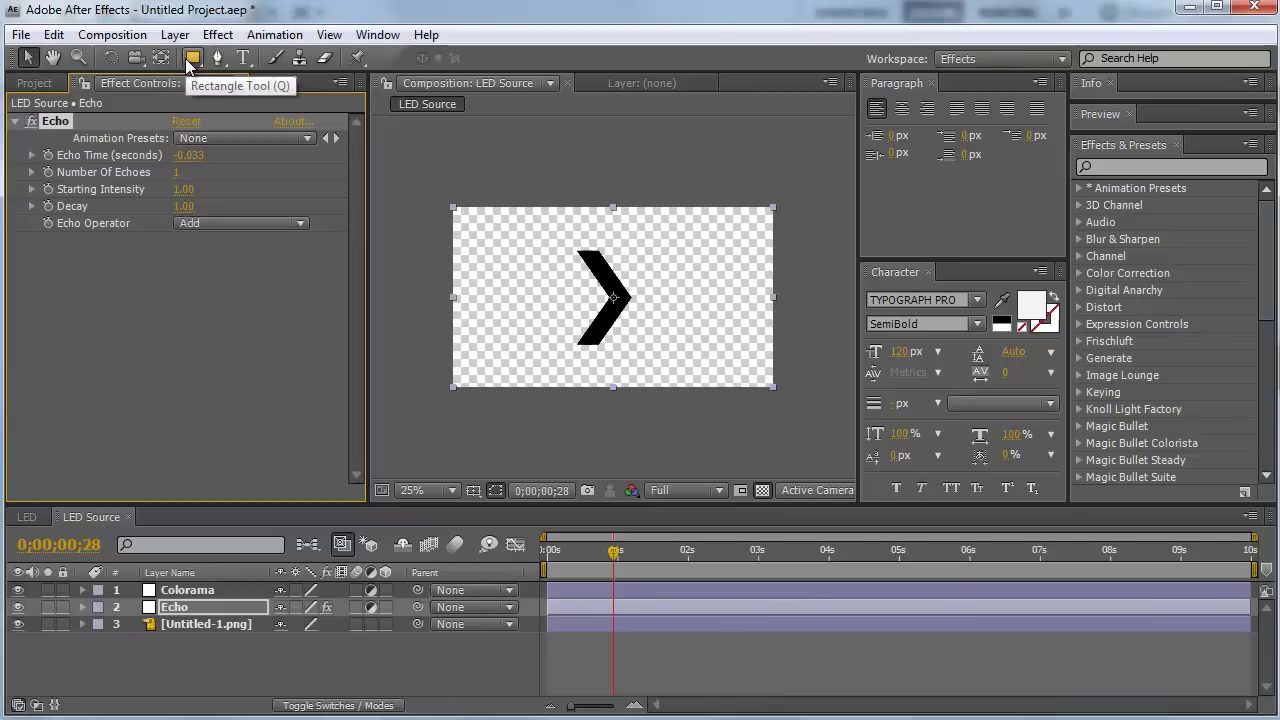
Step: Set Echo to 6 echoes, Echo Time -0.1 and Decay 0.73
click(179, 174)
text(6)
key(Return)
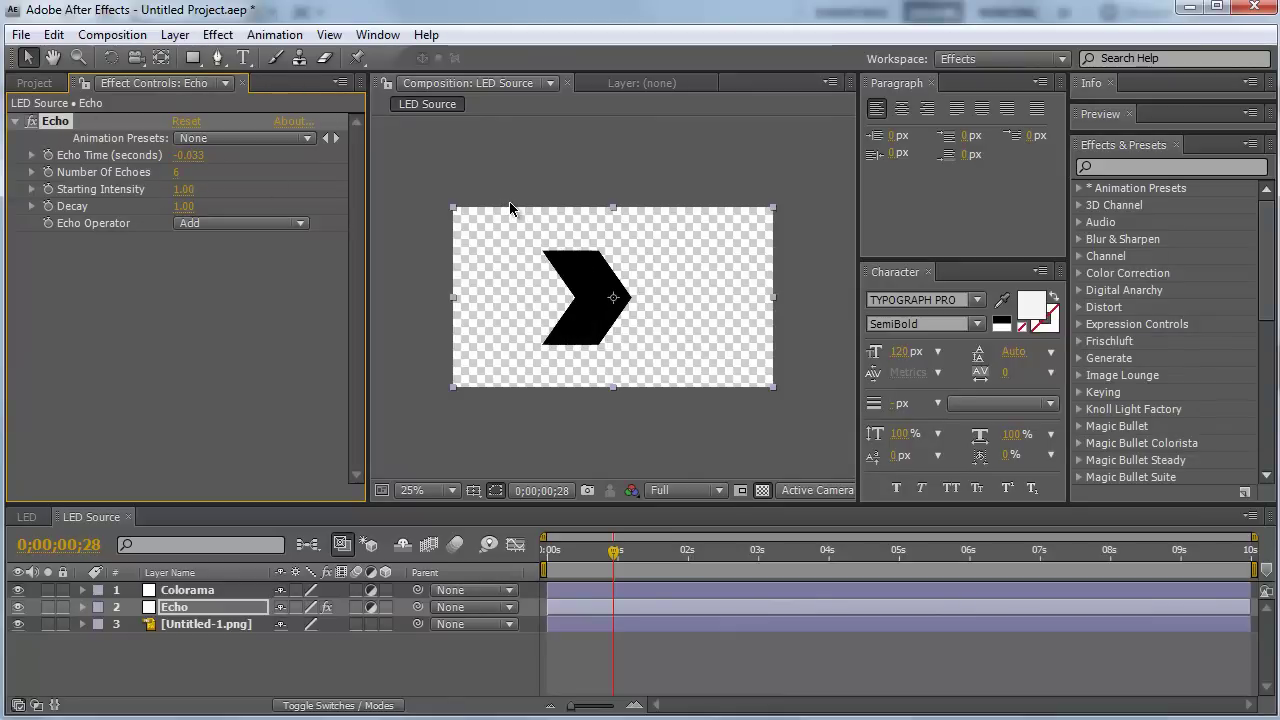
click(189, 155)
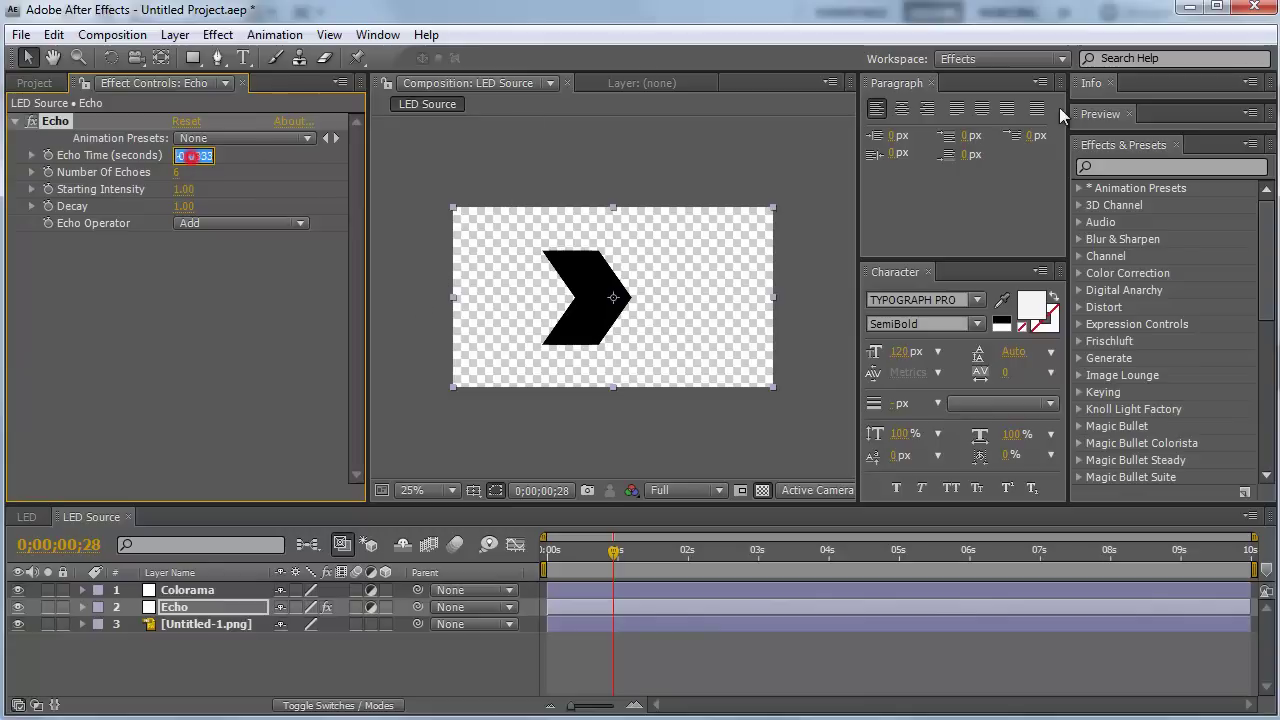
text(-)
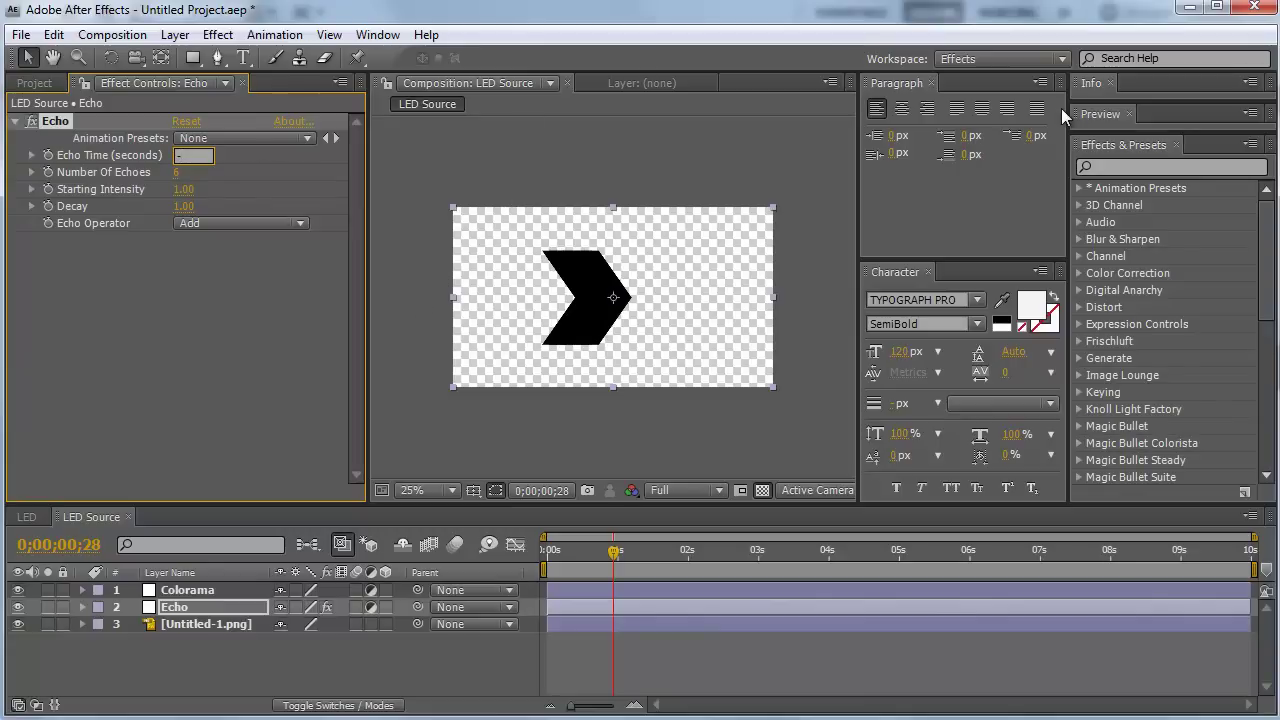
text(0.1)
key(Return)
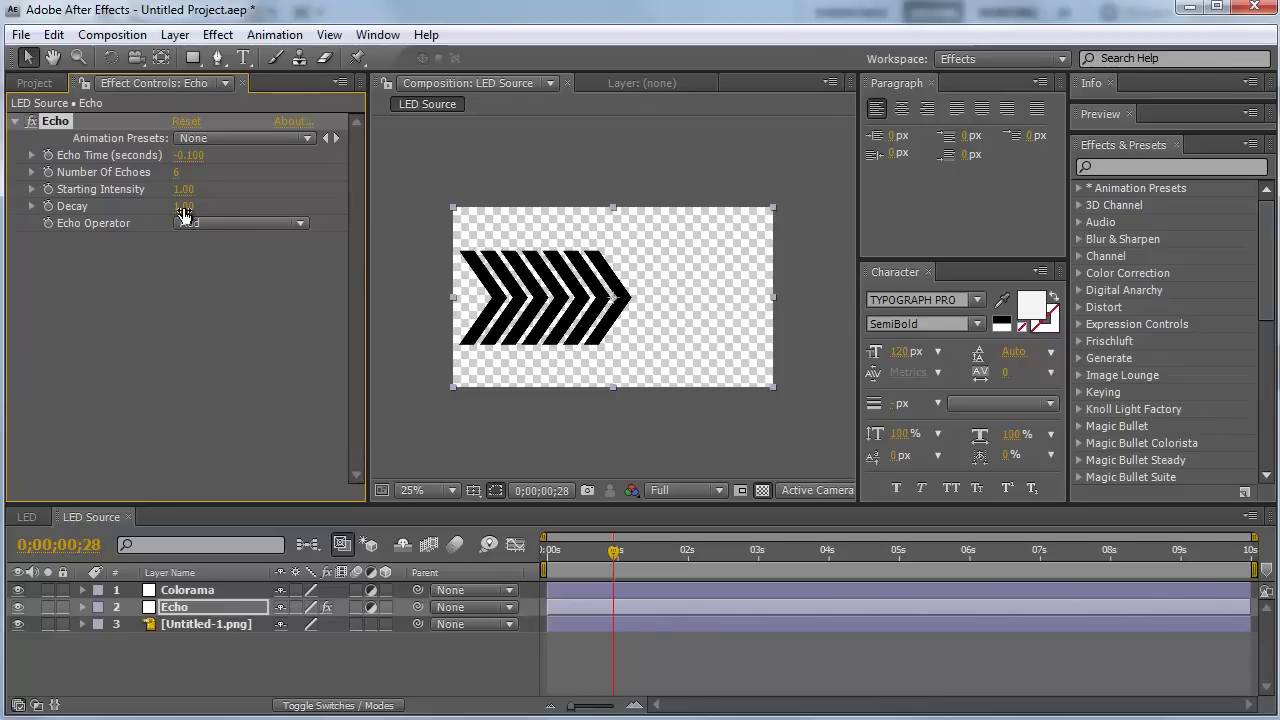
drag(184, 206, 155, 206)
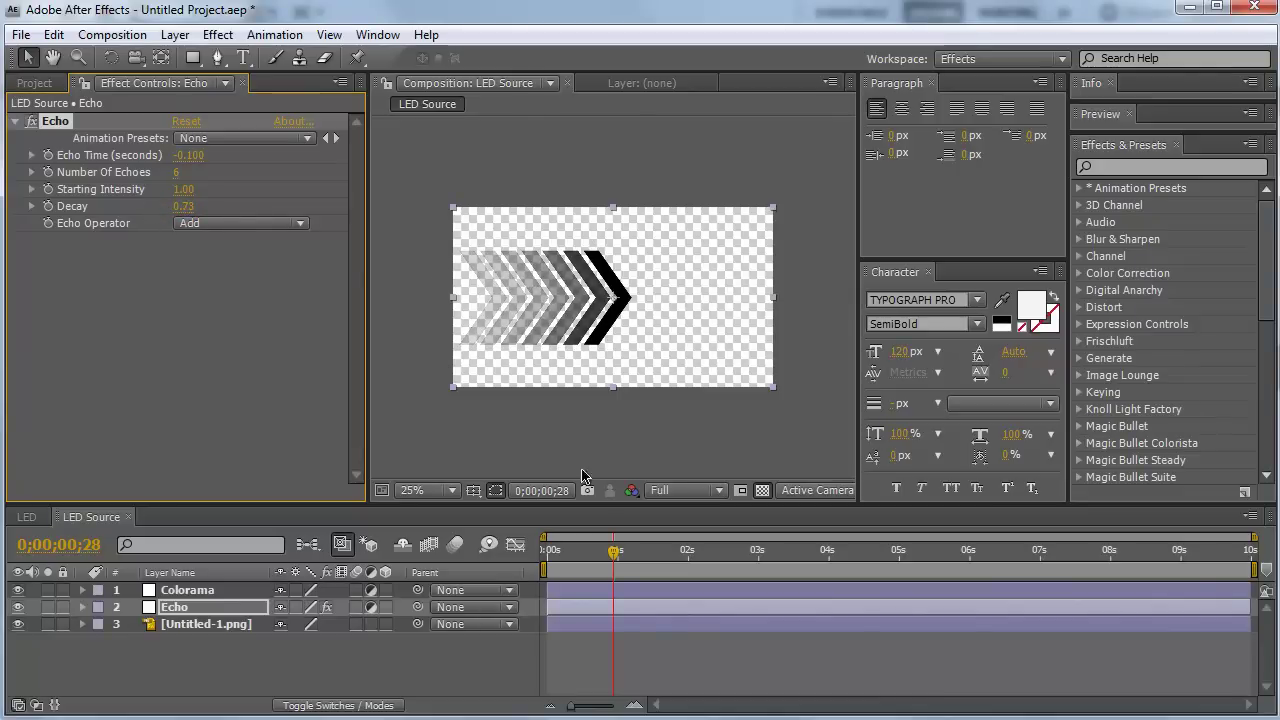
click(463, 683)
key(period)
key(comma)
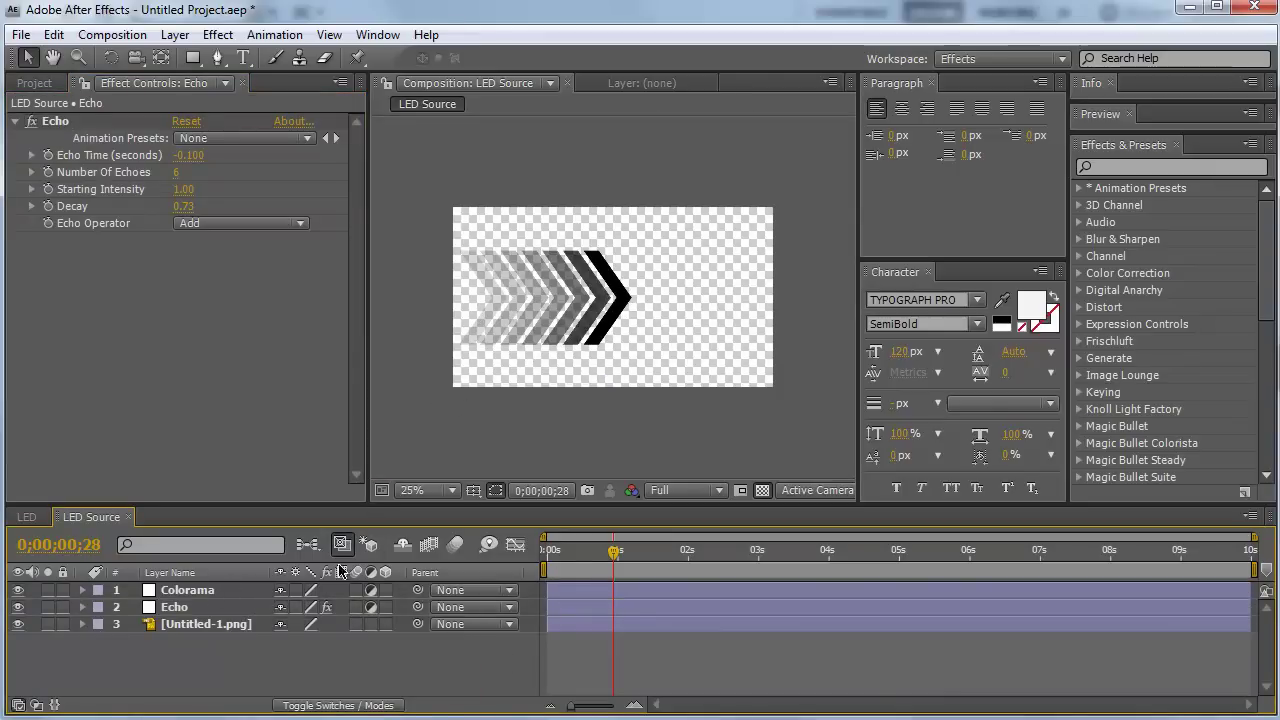
Step: Apply the Colorama effect to the Colorama layer
click(214, 590)
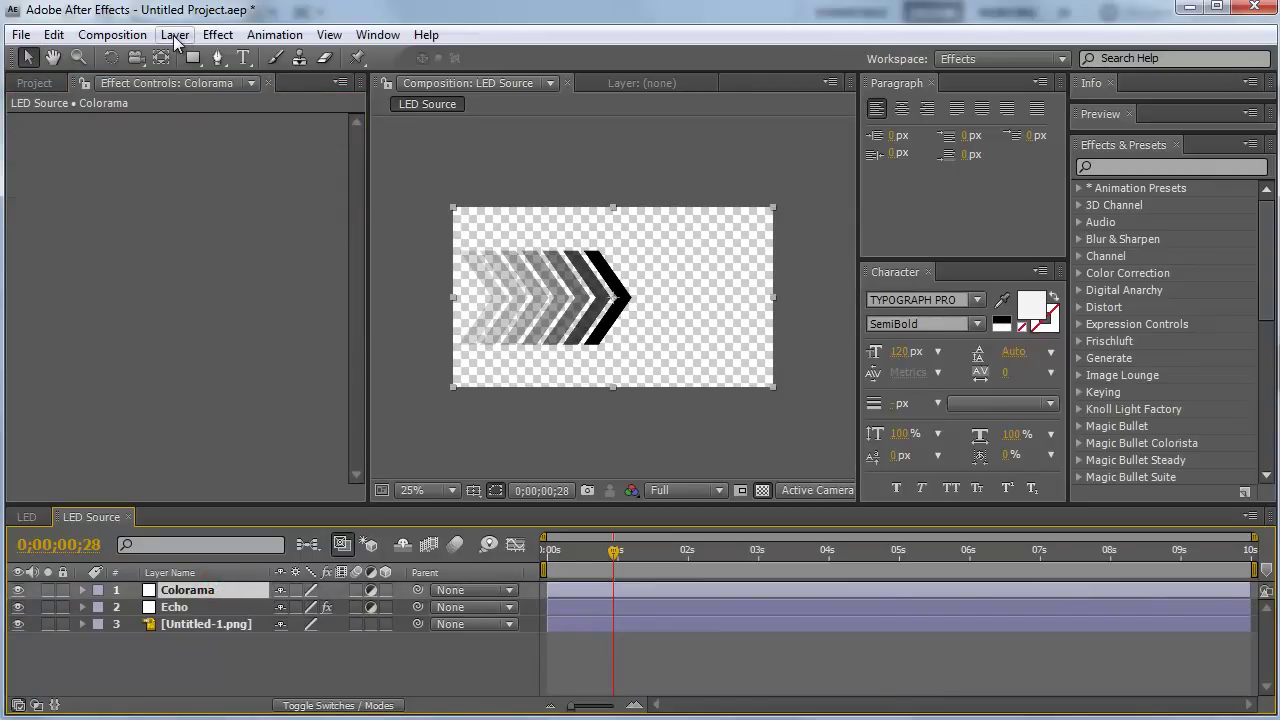
click(229, 35)
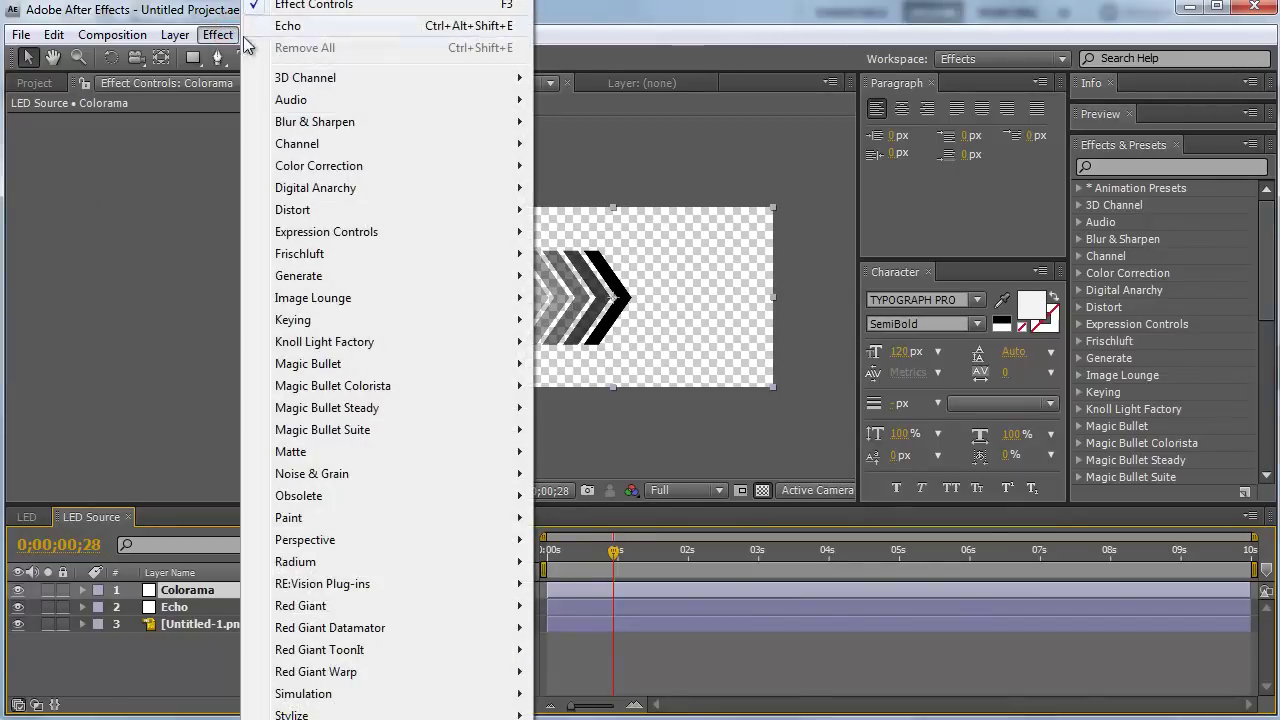
mouse_move(420, 168)
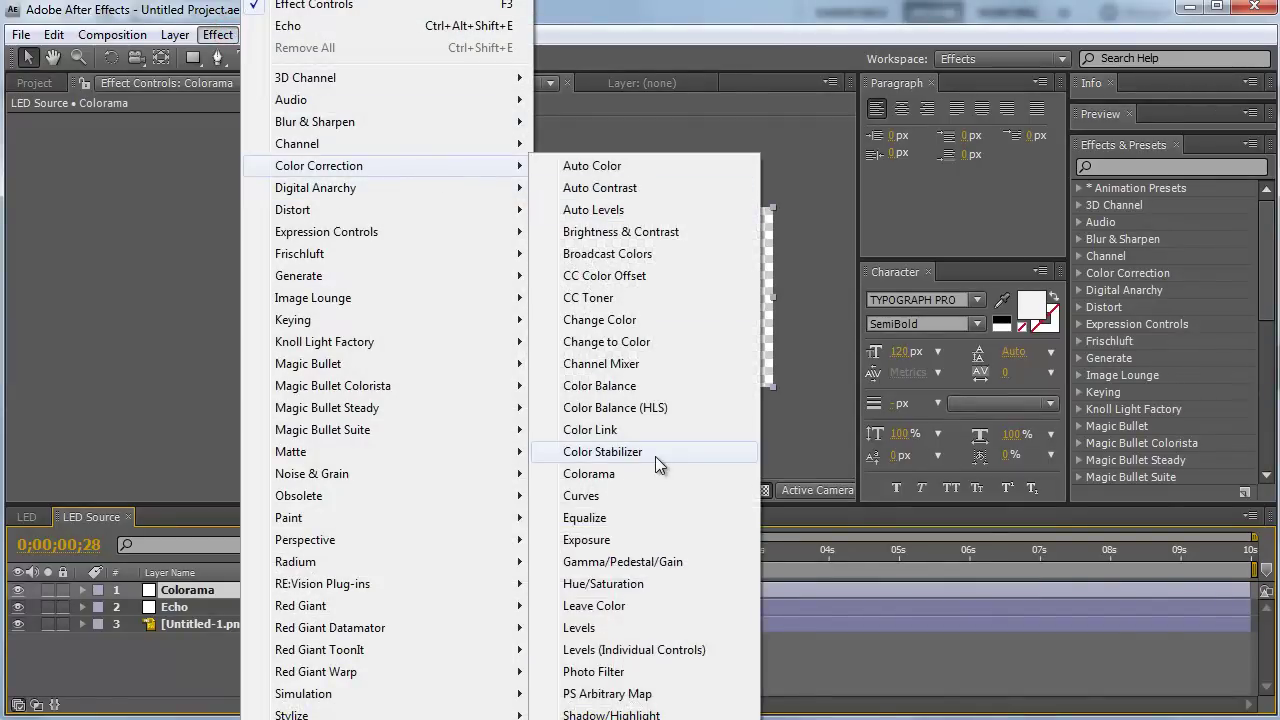
click(607, 472)
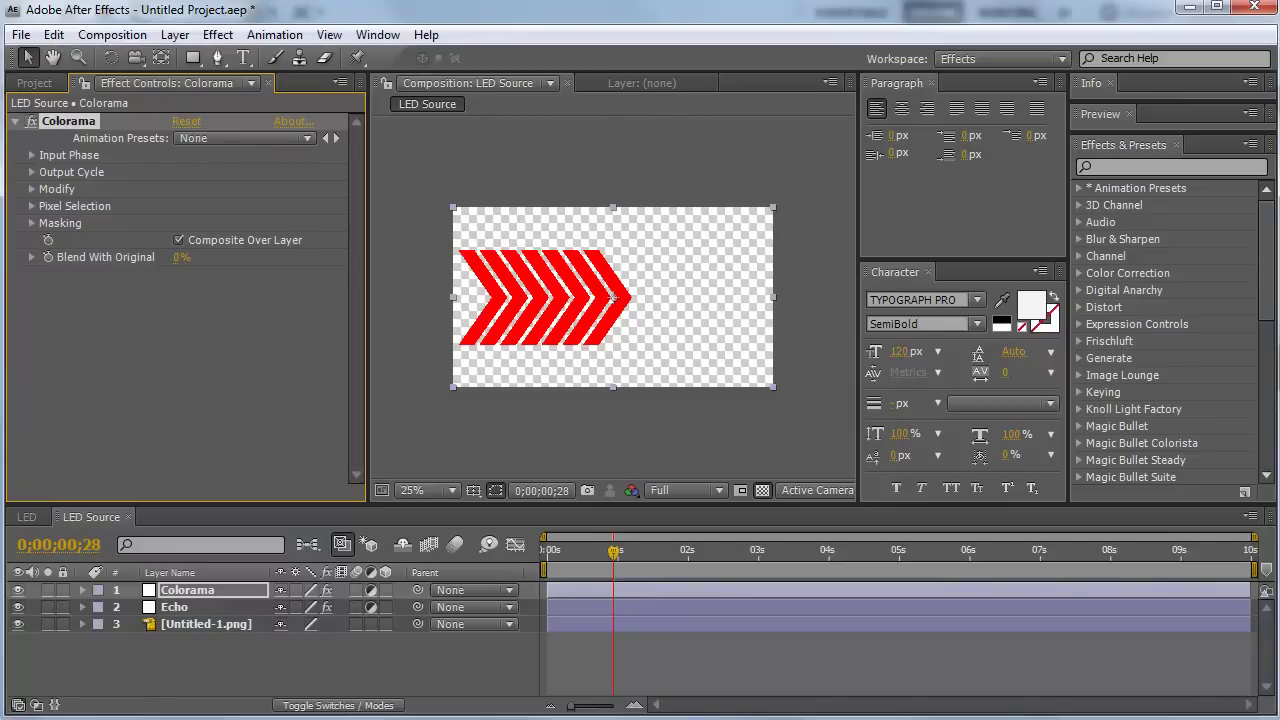
Step: Under Input Phase, set Colorama's Get Phase From to Alpha
click(32, 156)
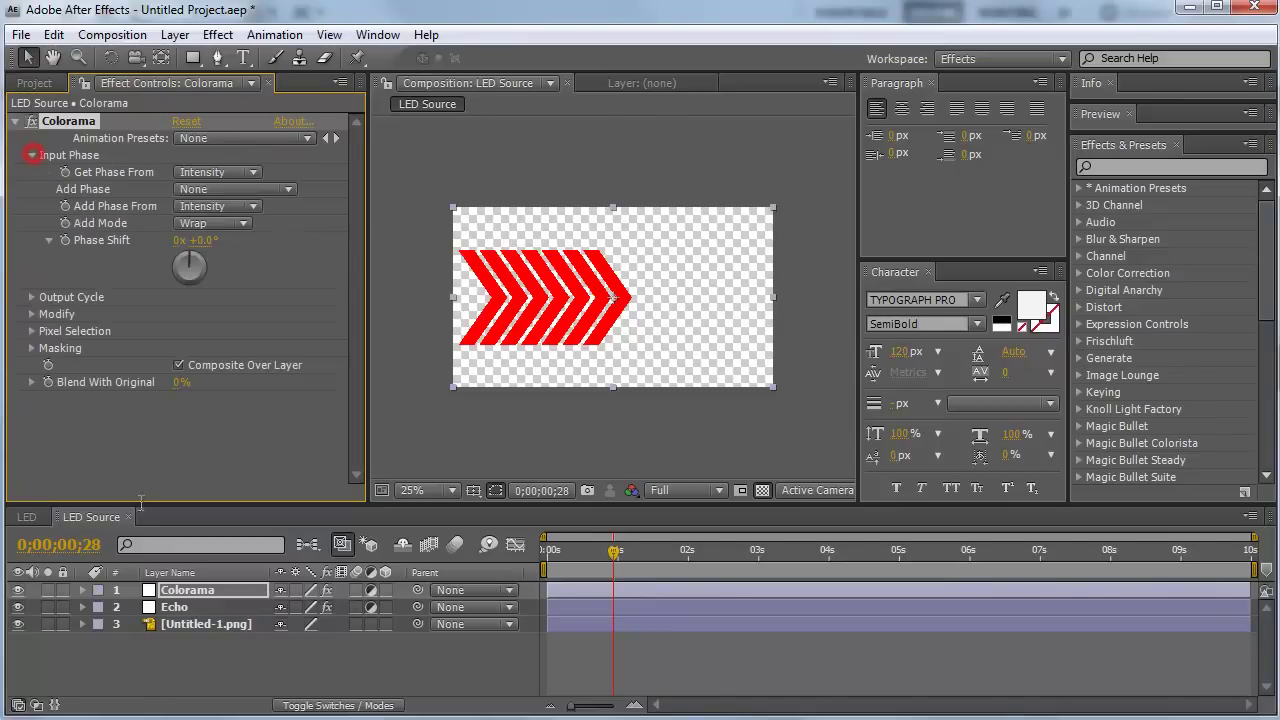
click(216, 625)
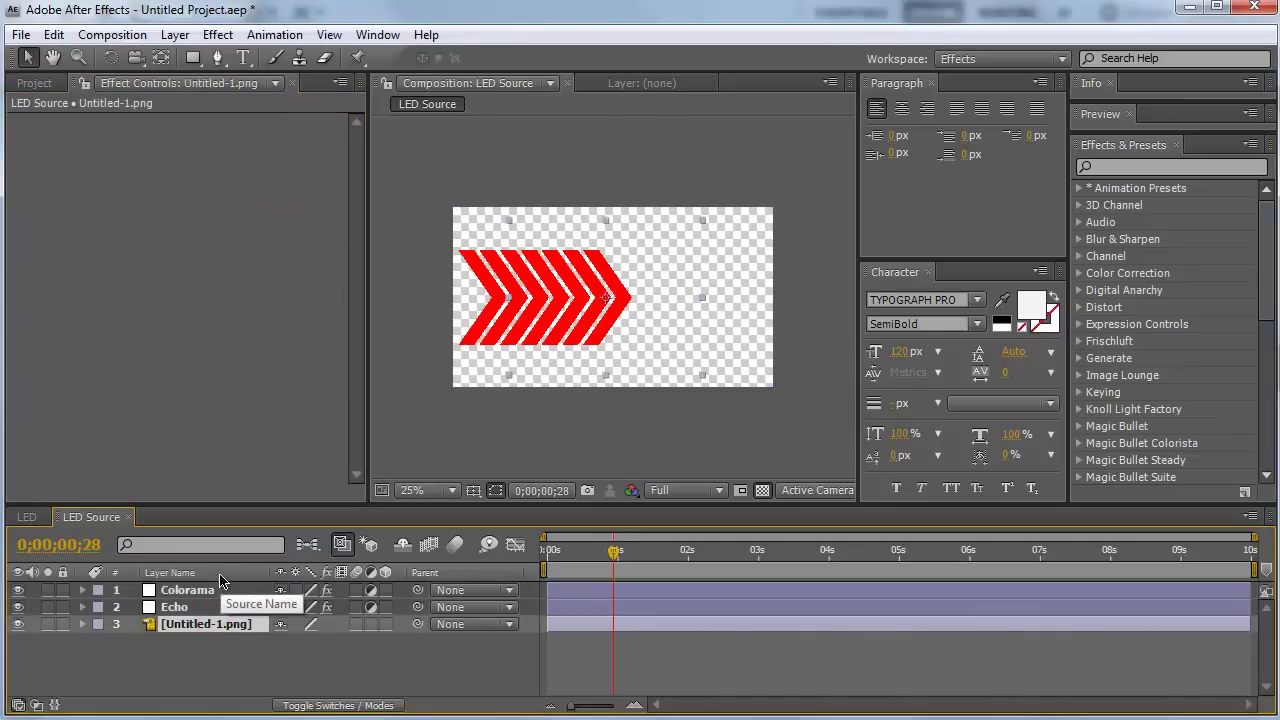
click(210, 586)
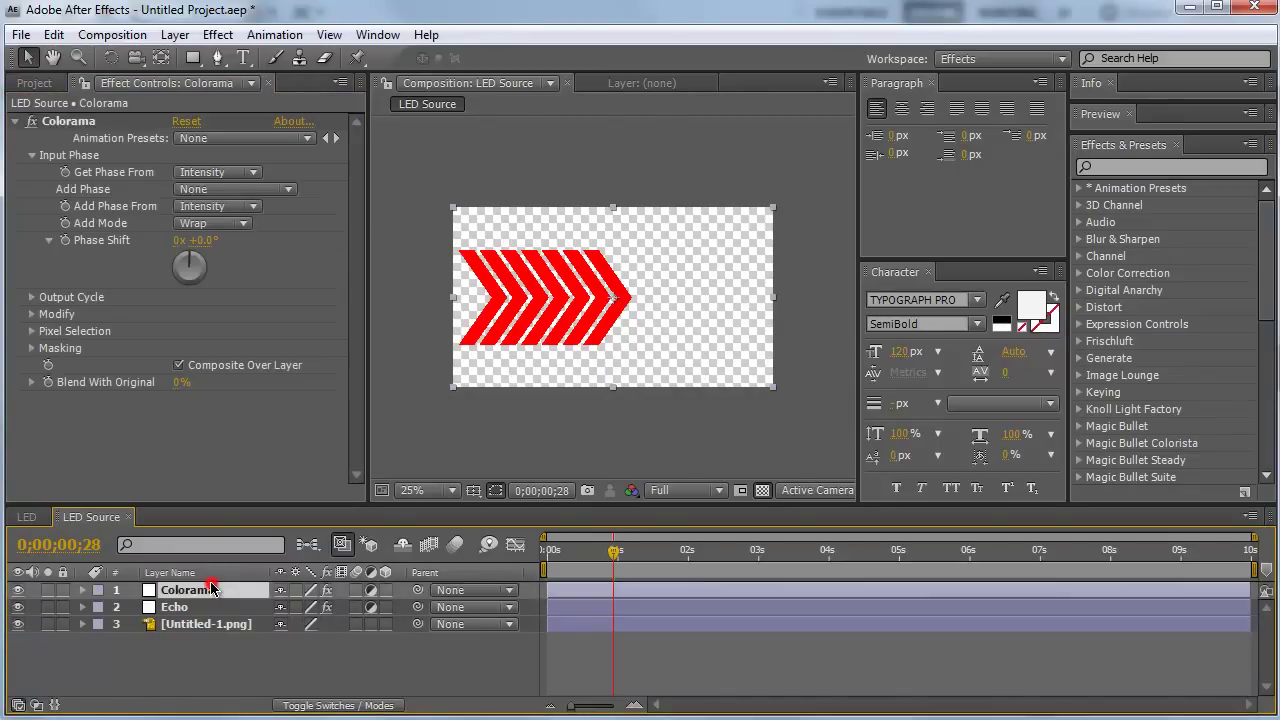
click(188, 175)
click(188, 177)
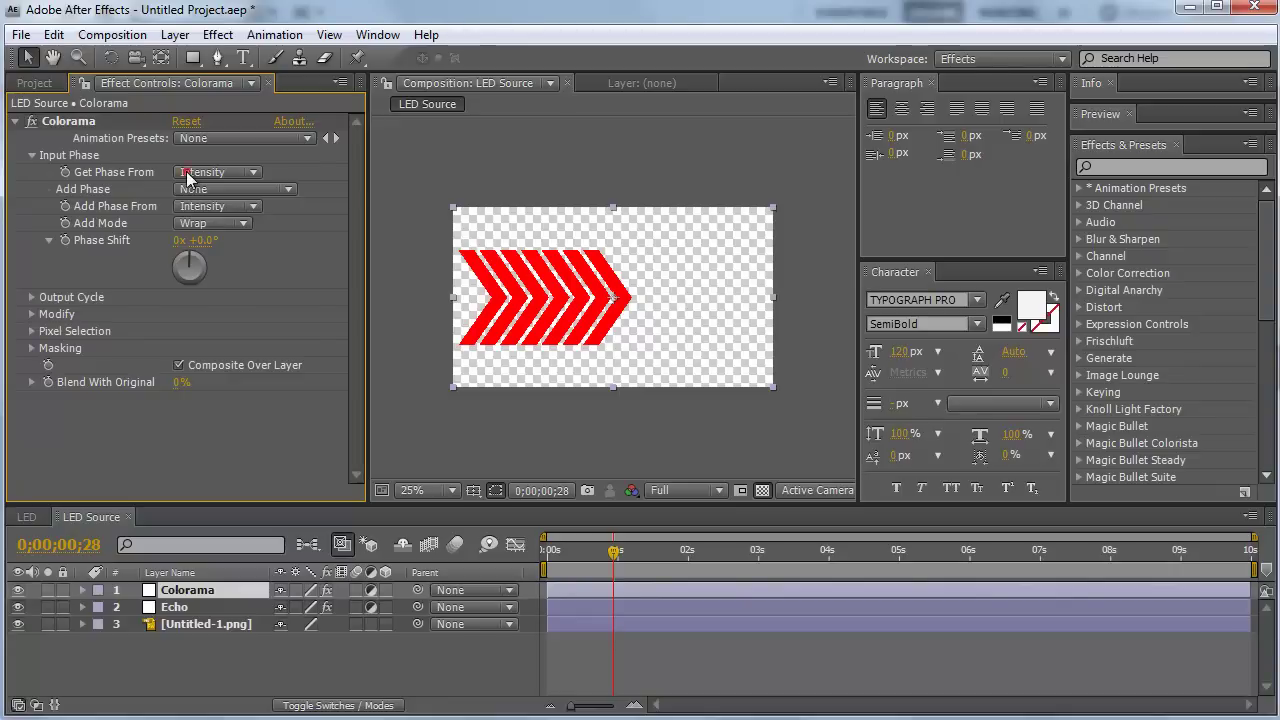
click(188, 176)
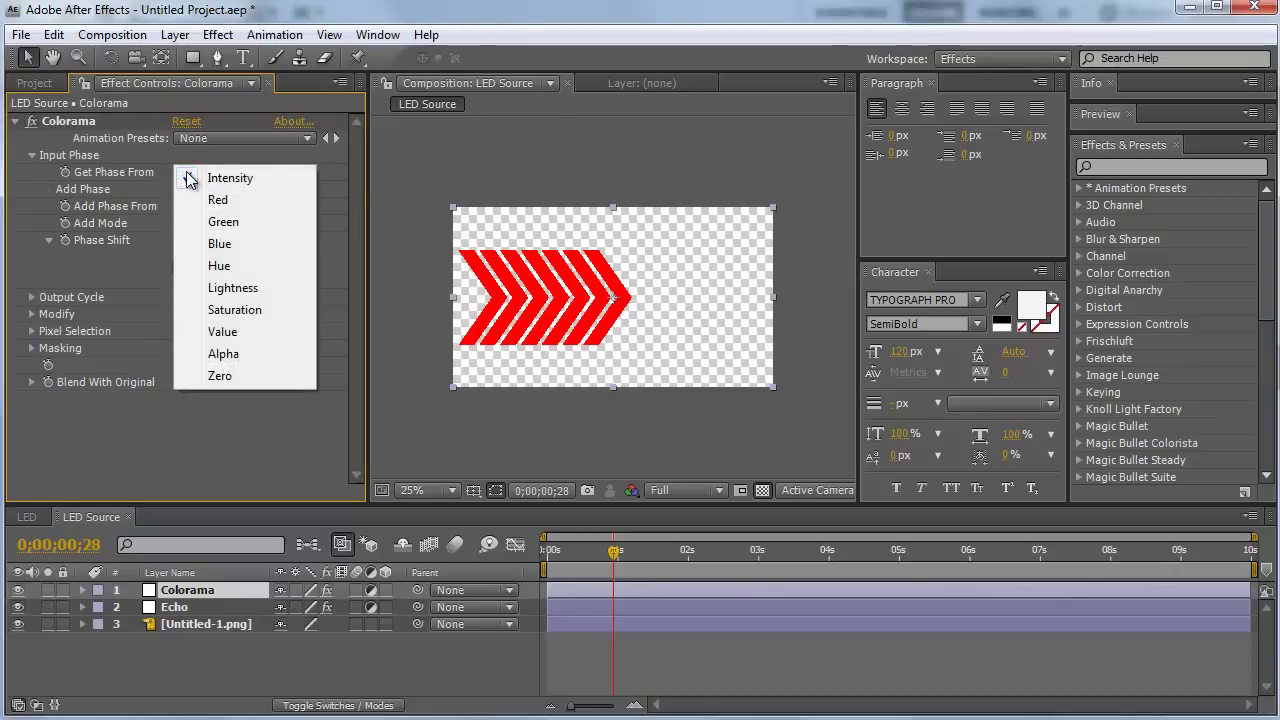
click(246, 356)
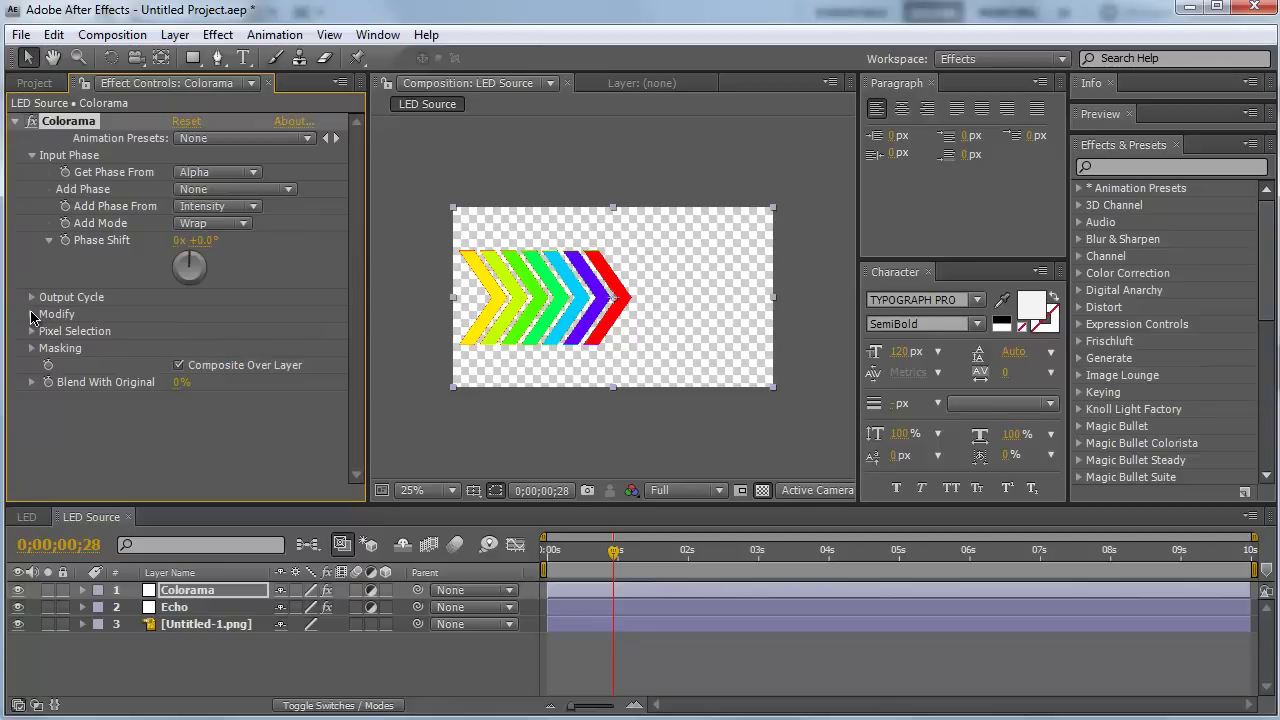
Step: Reveal Colorama's Output Cycle colour wheel and browse the preset palettes
click(32, 314)
click(31, 297)
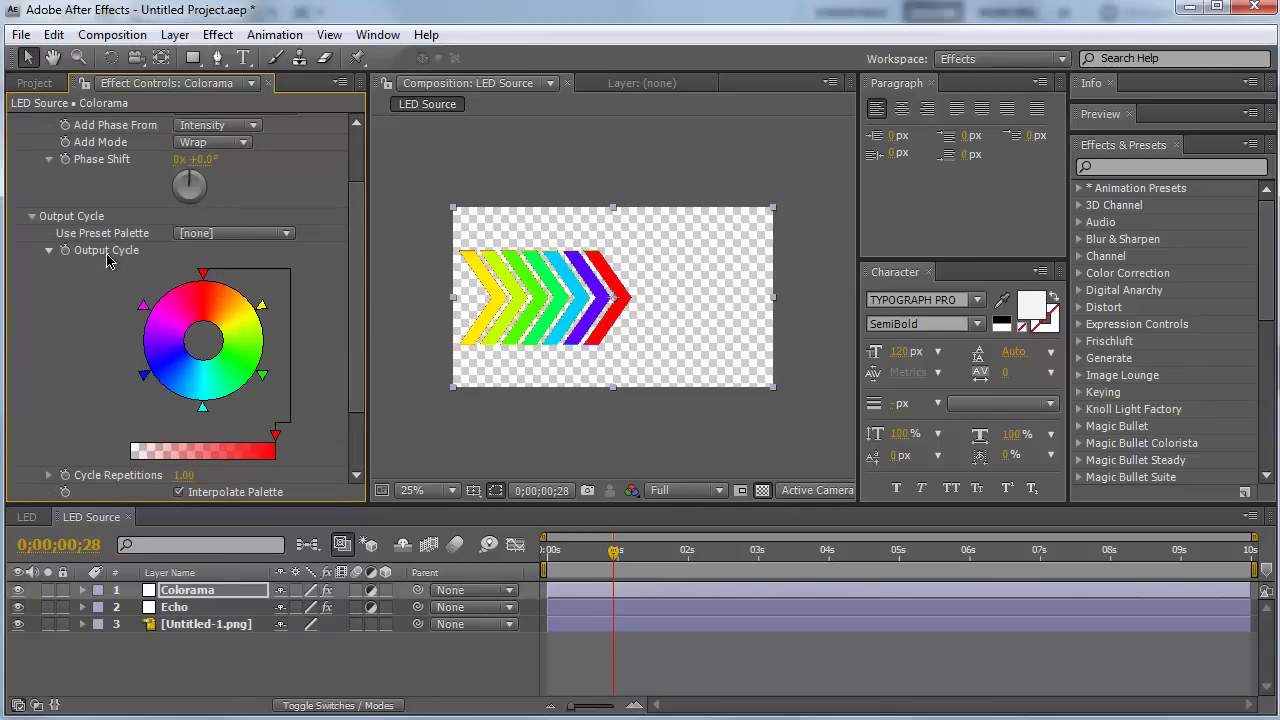
click(203, 233)
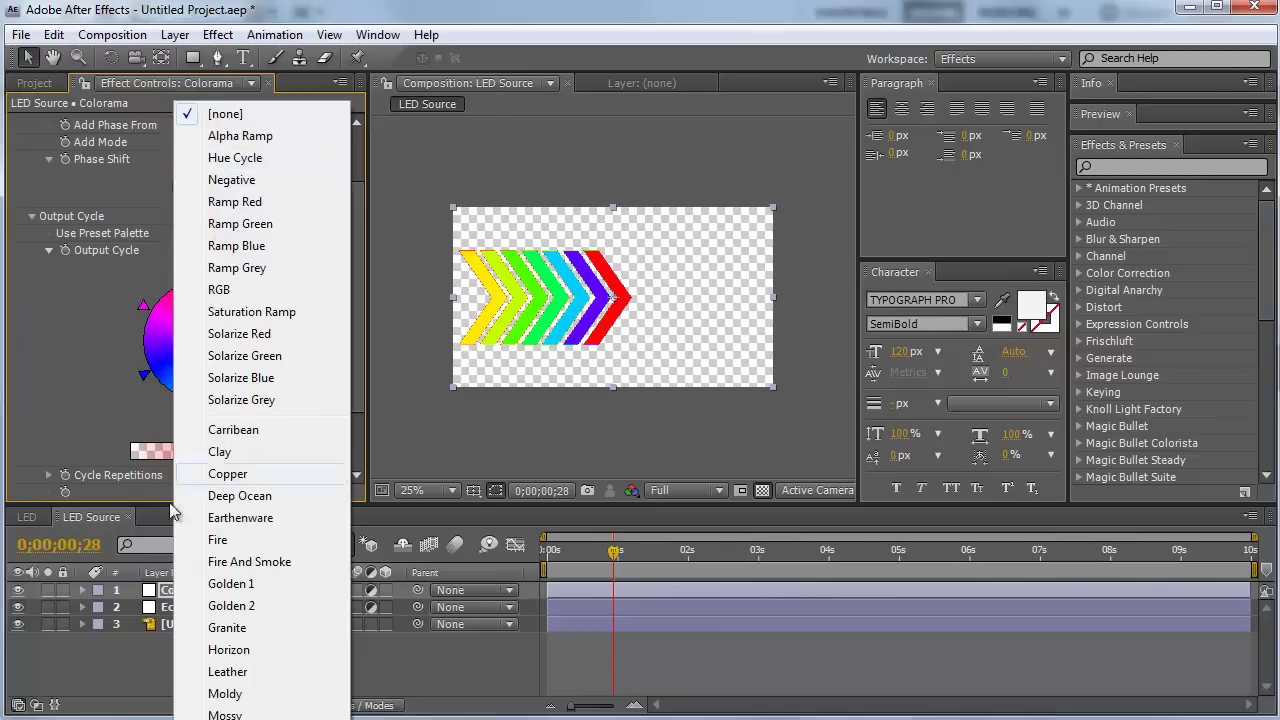
Step: Zoom into the composition preview to inspect the rainbow chevron edges
click(94, 298)
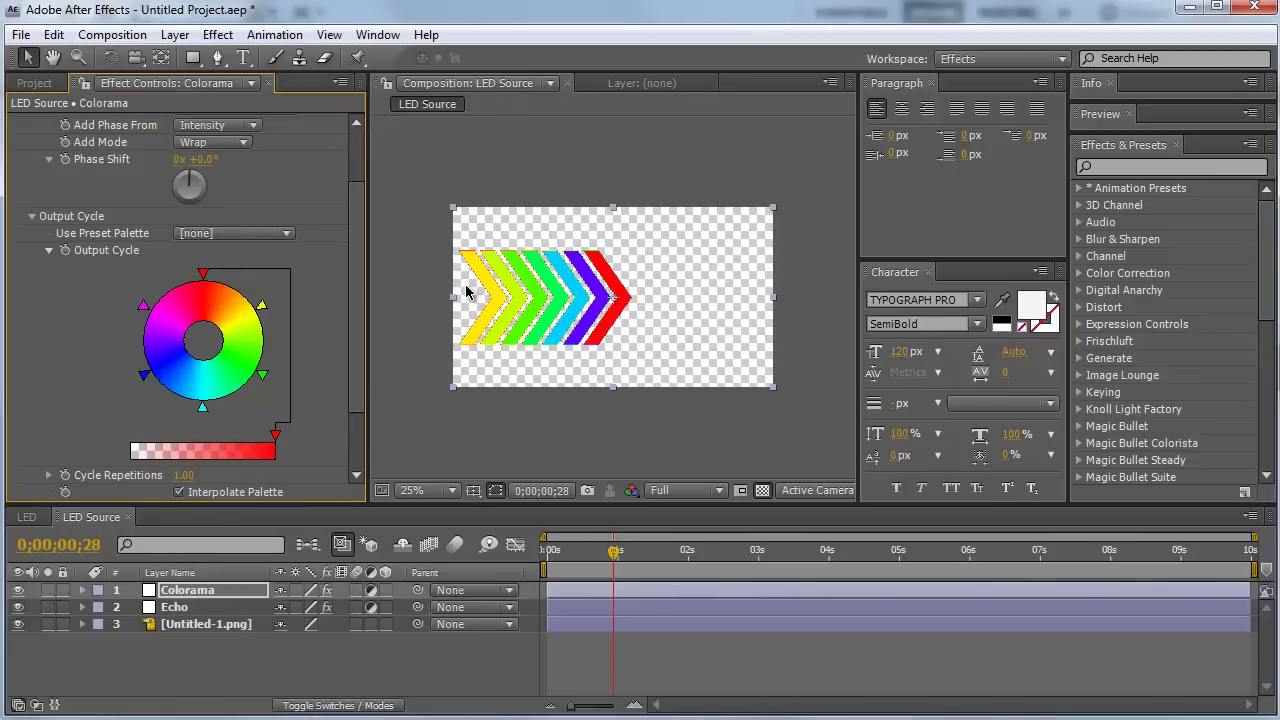
scroll(467, 292, up, 4)
scroll(530, 265, up, 1)
scroll(590, 236, up, 3)
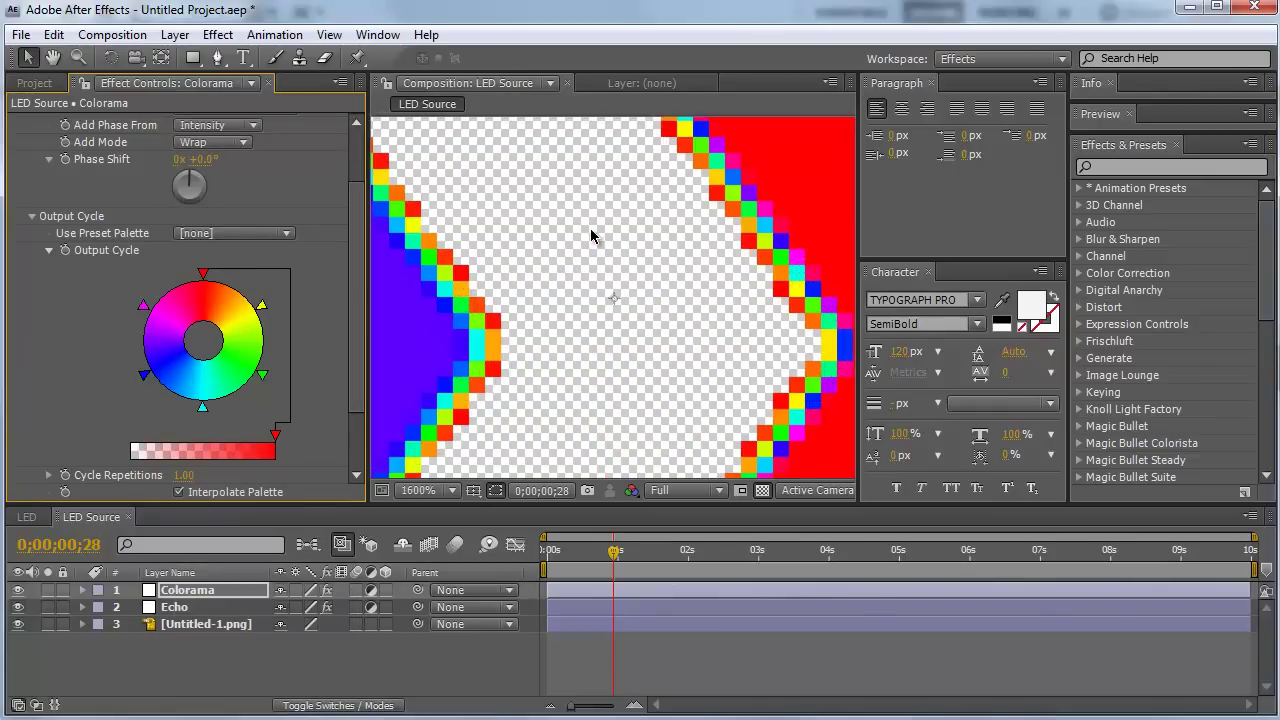
scroll(590, 235, down, 1)
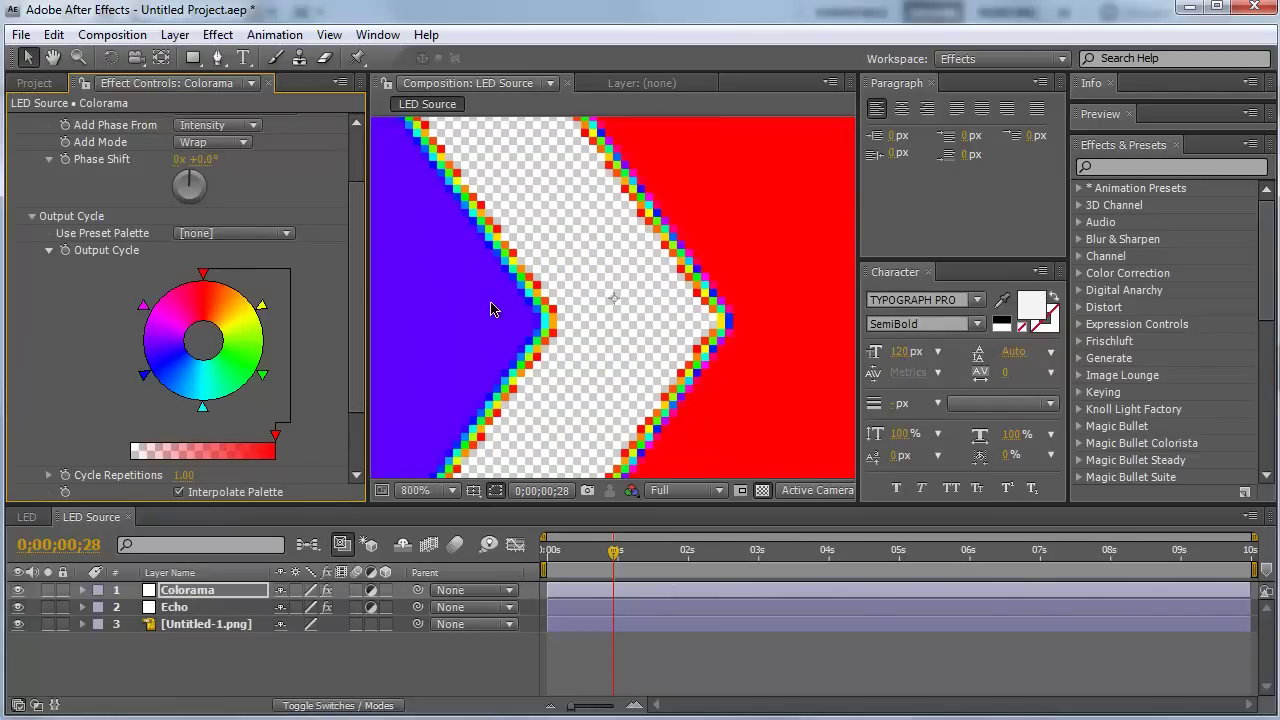
scroll(691, 358, down, 3)
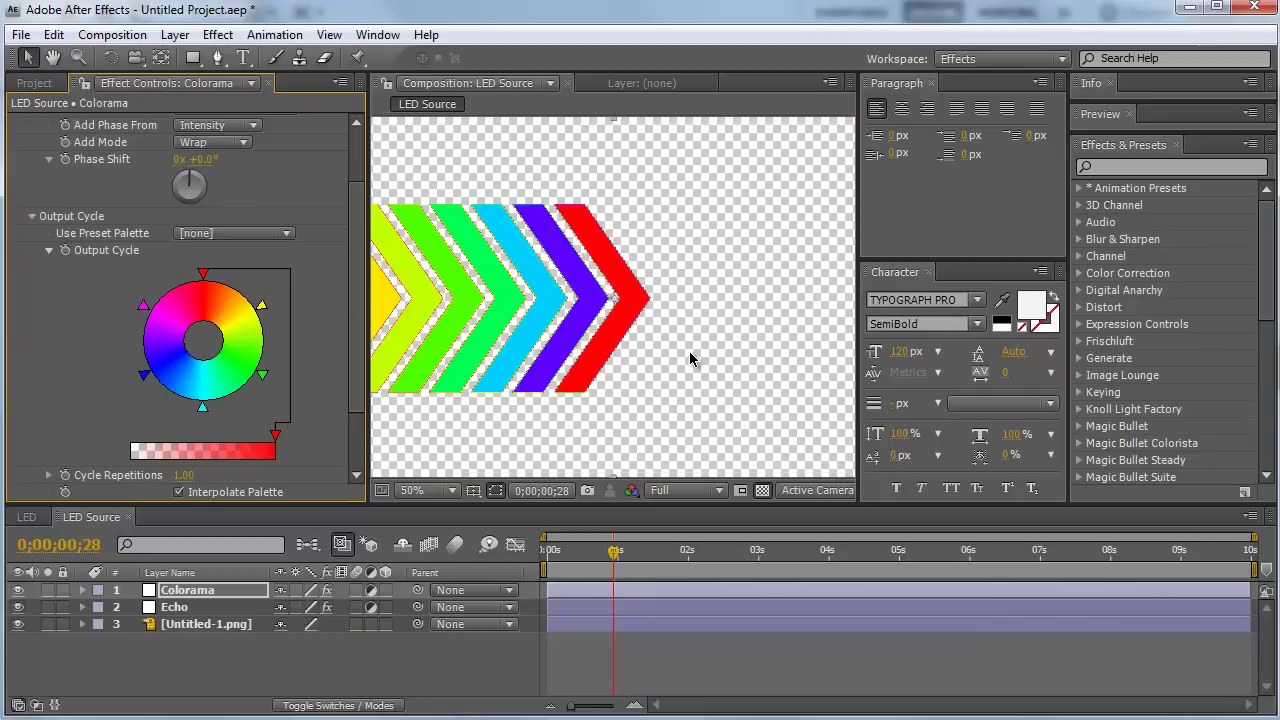
scroll(689, 355, up, 3)
scroll(685, 357, up, 1)
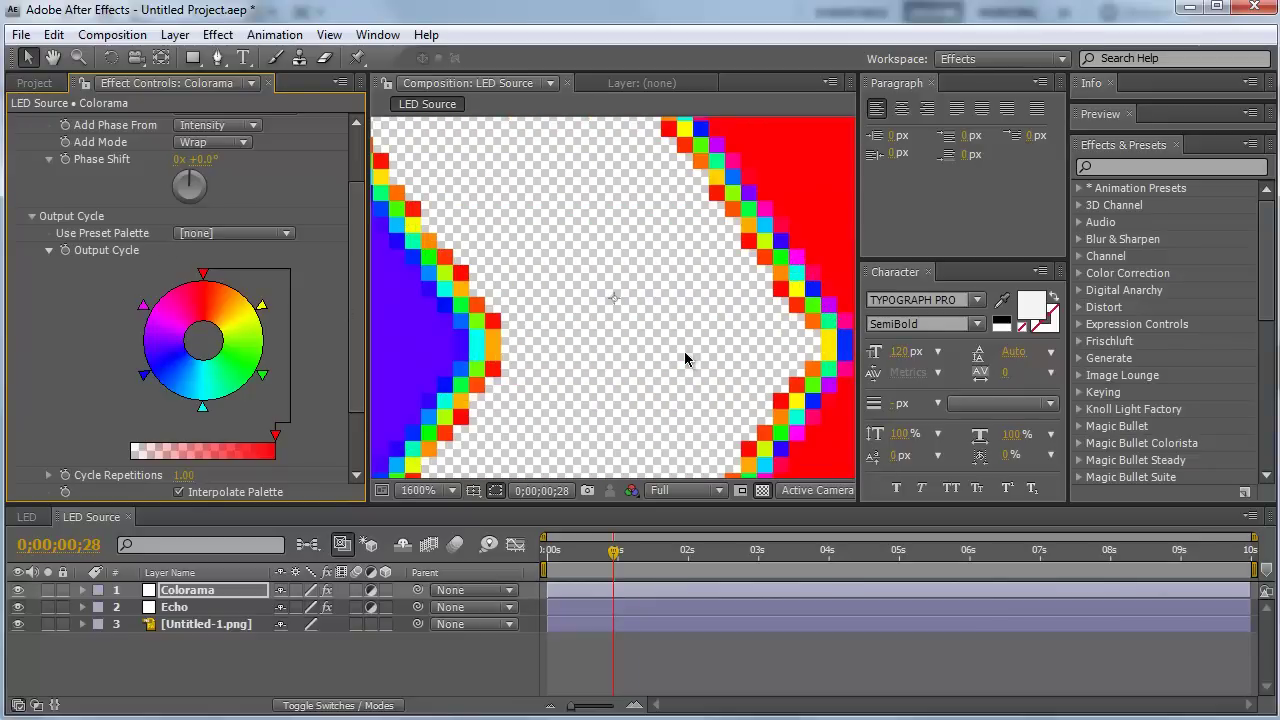
Step: Turn off the transparency grid so the chevrons sit on black, and select the Echo layer
click(762, 490)
scroll(632, 331, down, 6)
scroll(633, 332, up, 2)
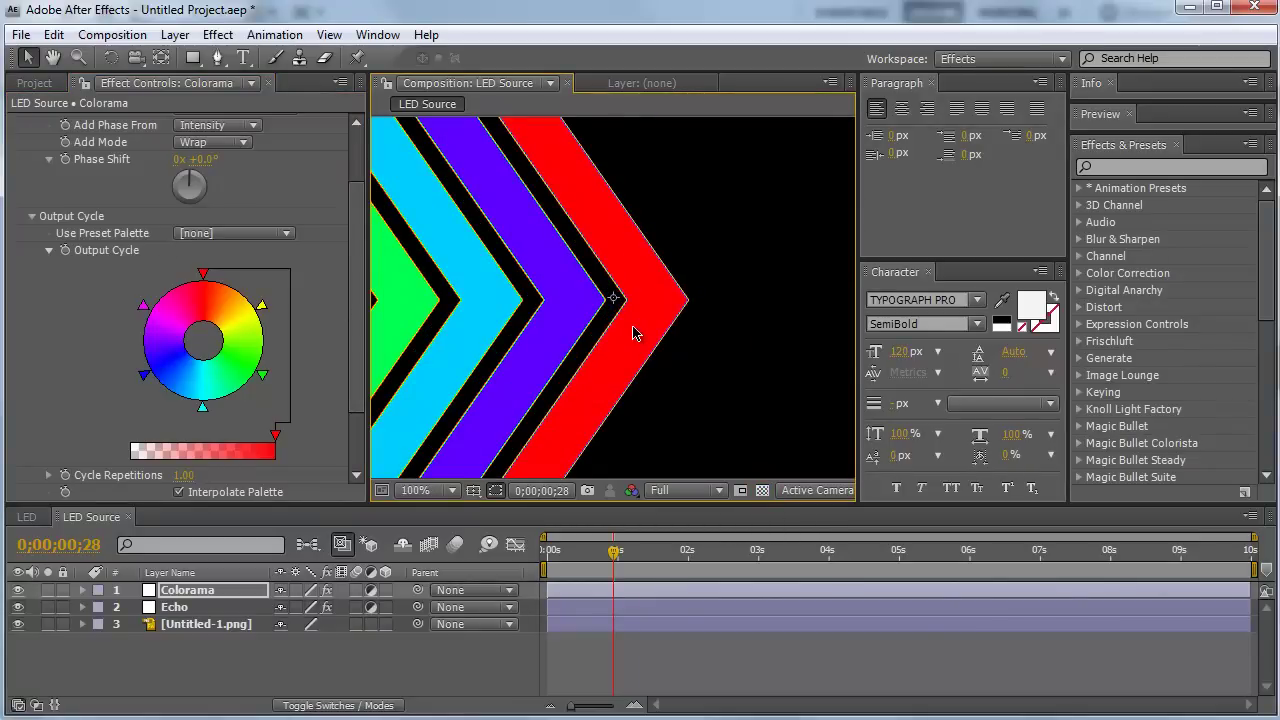
scroll(633, 332, up, 5)
scroll(633, 332, up, 1)
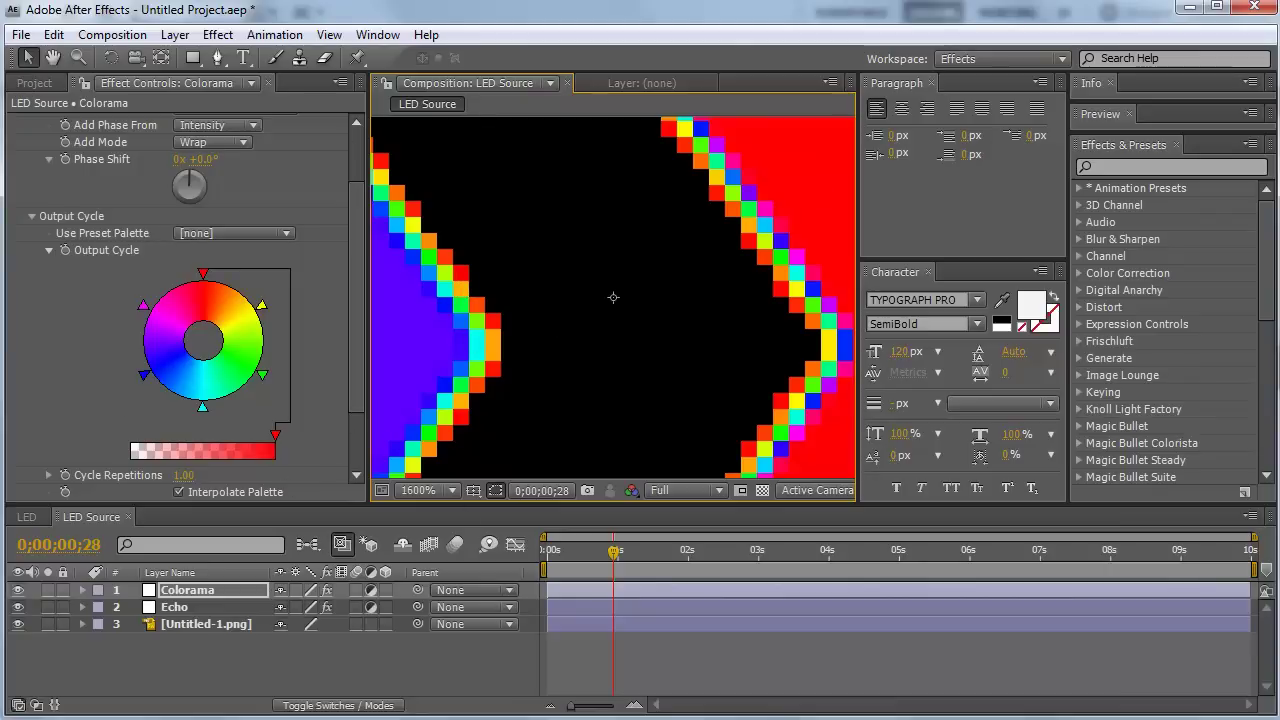
click(172, 607)
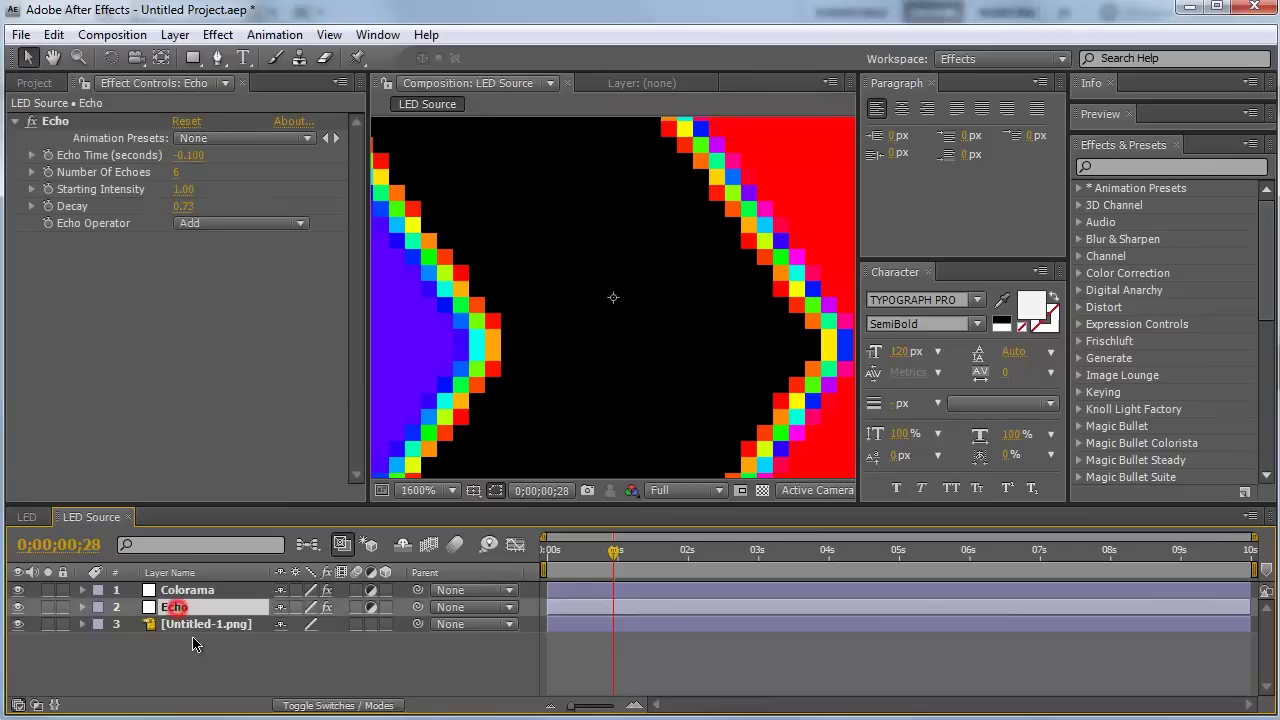
Step: Add a Levels effect to the Echo layer and move it above Echo
click(218, 34)
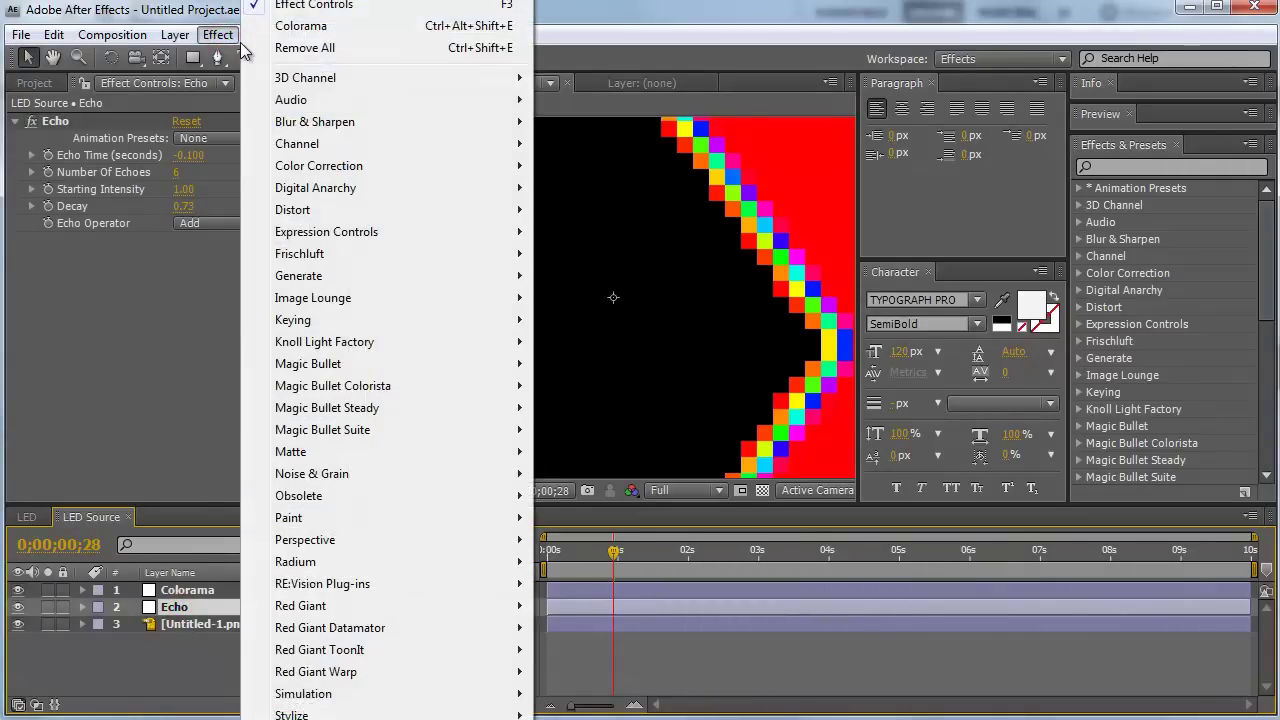
mouse_move(330, 166)
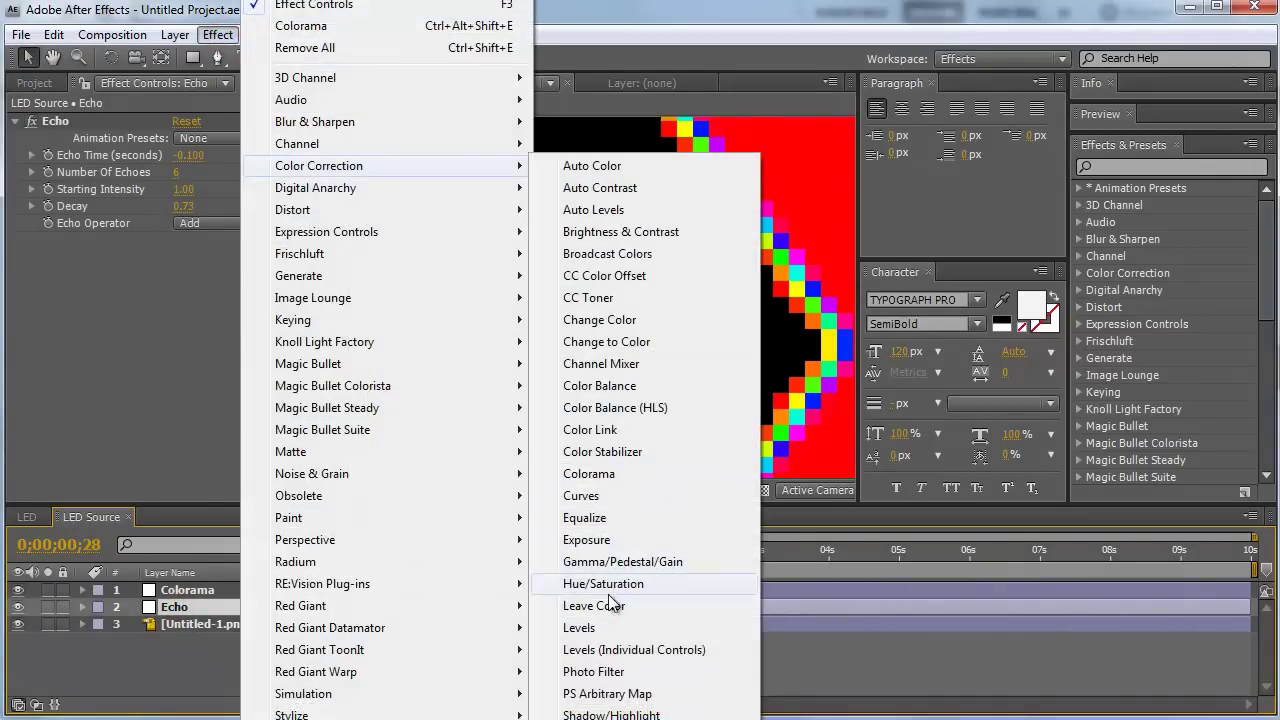
click(585, 627)
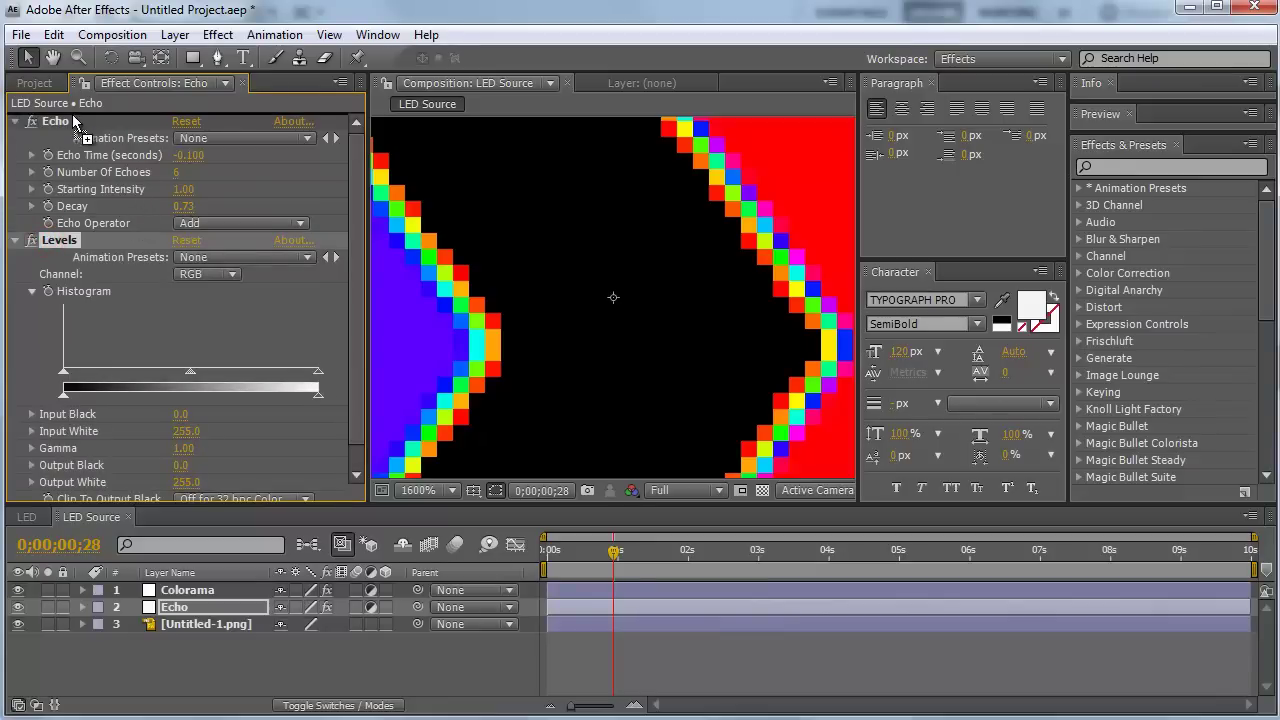
drag(50, 243, 85, 122)
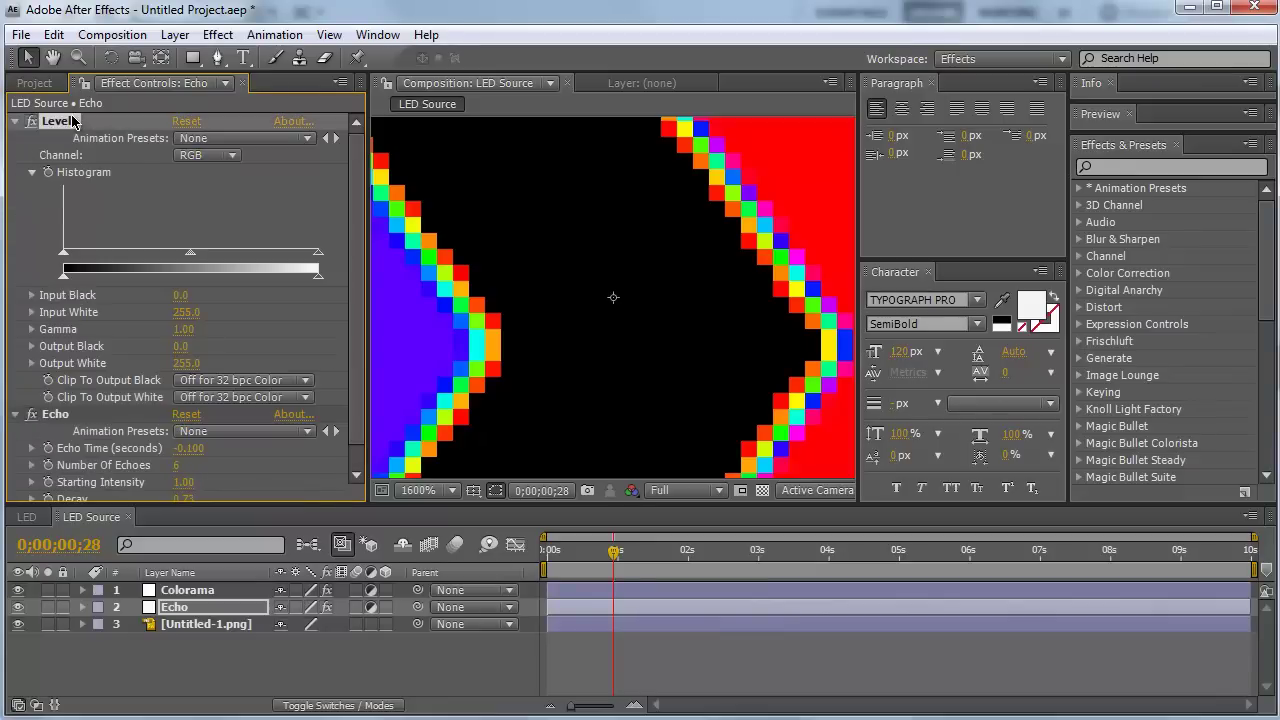
Step: Set Levels to the Alpha channel with Input Black 127 and Input White 128
click(182, 157)
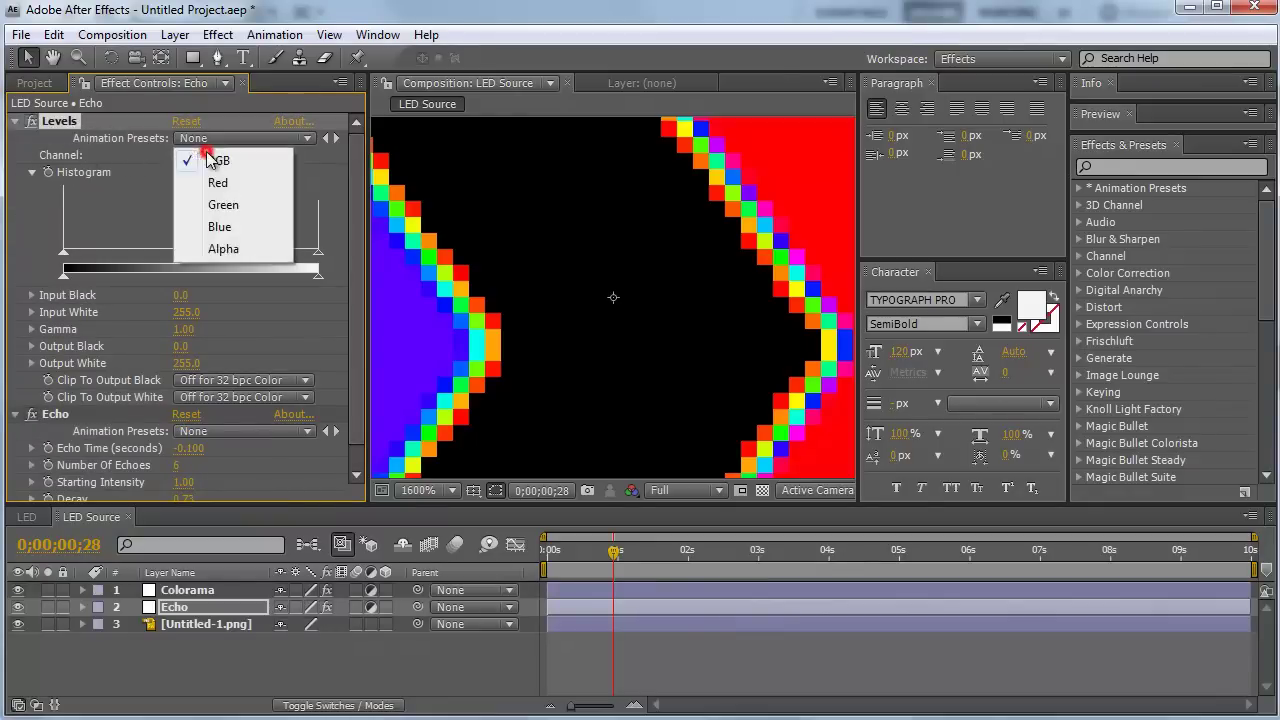
click(205, 249)
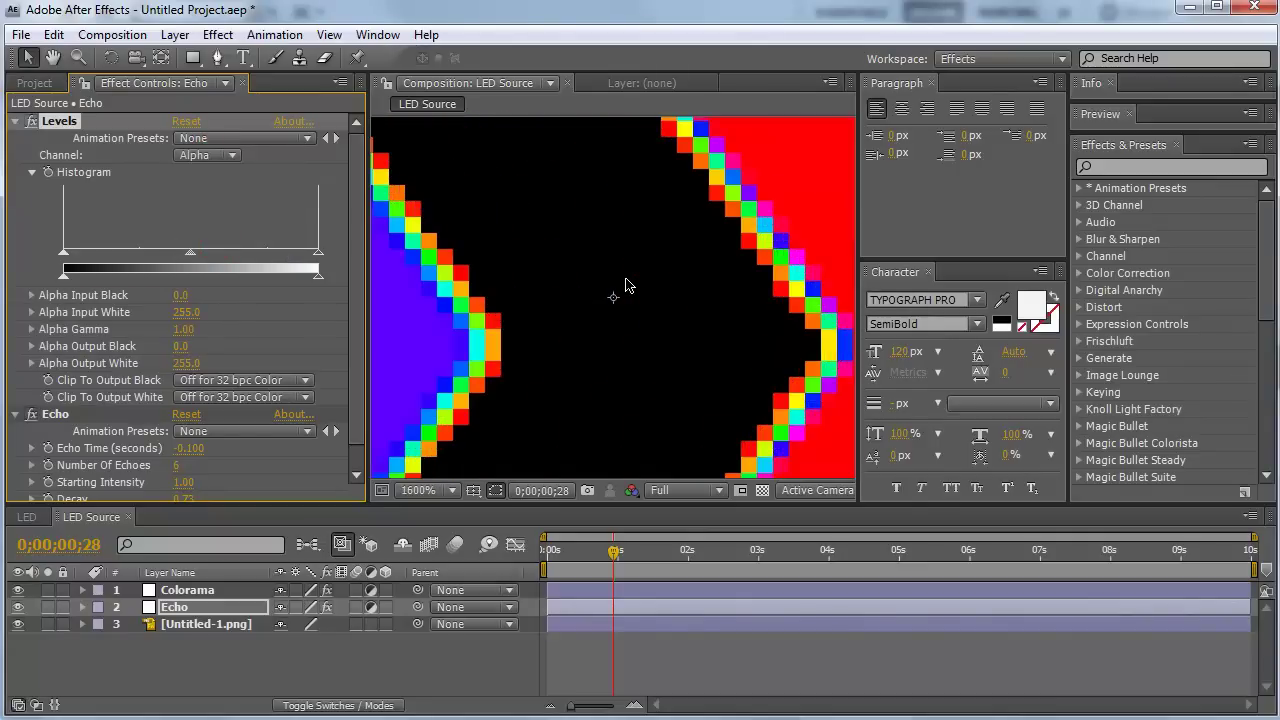
click(183, 295)
text(7)
key(Return)
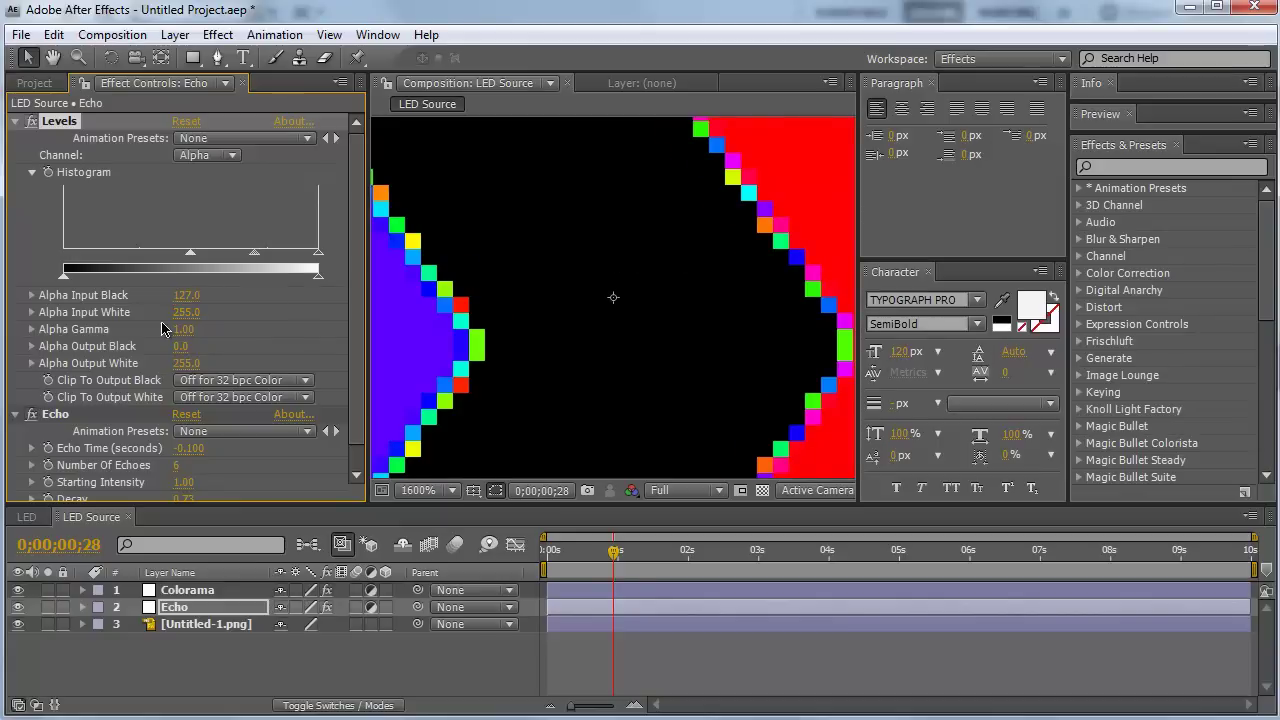
click(186, 312)
text(8)
key(Return)
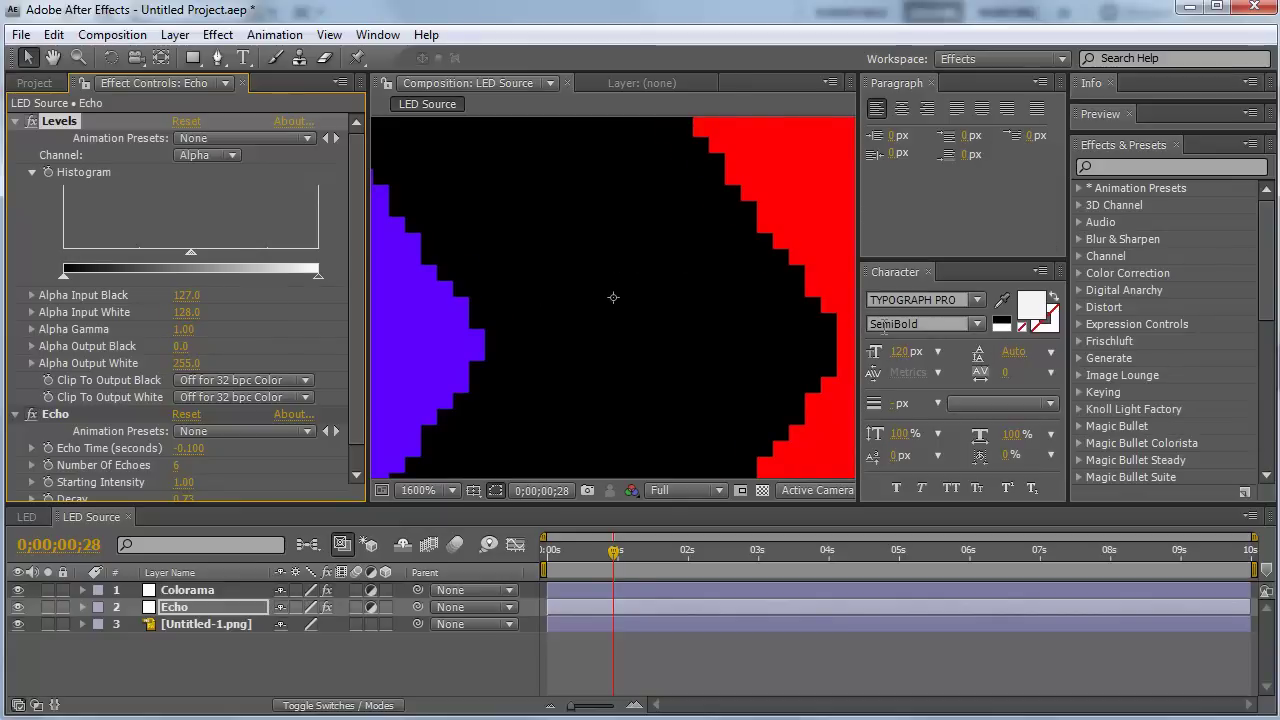
Step: Lock the Colorama and Echo layers
scroll(651, 286, down, 4)
scroll(636, 297, down, 6)
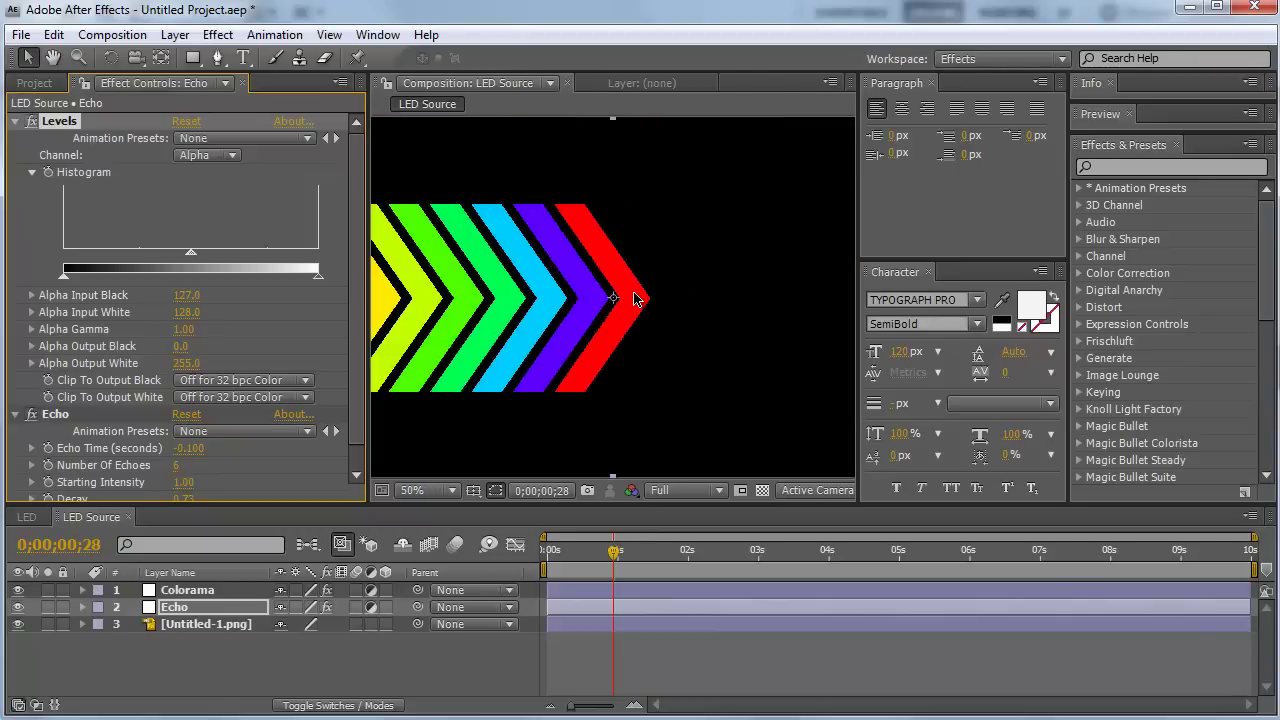
scroll(633, 298, down, 2)
scroll(632, 299, up, 1)
scroll(630, 301, up, 3)
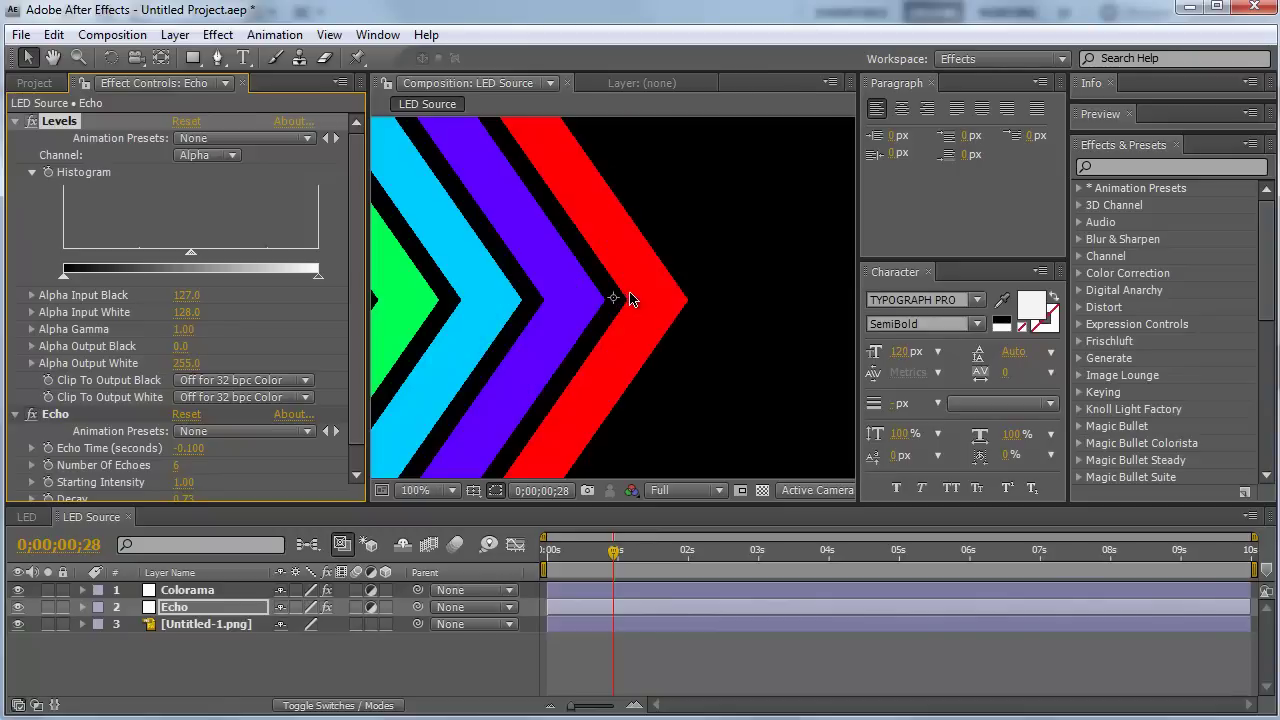
click(148, 656)
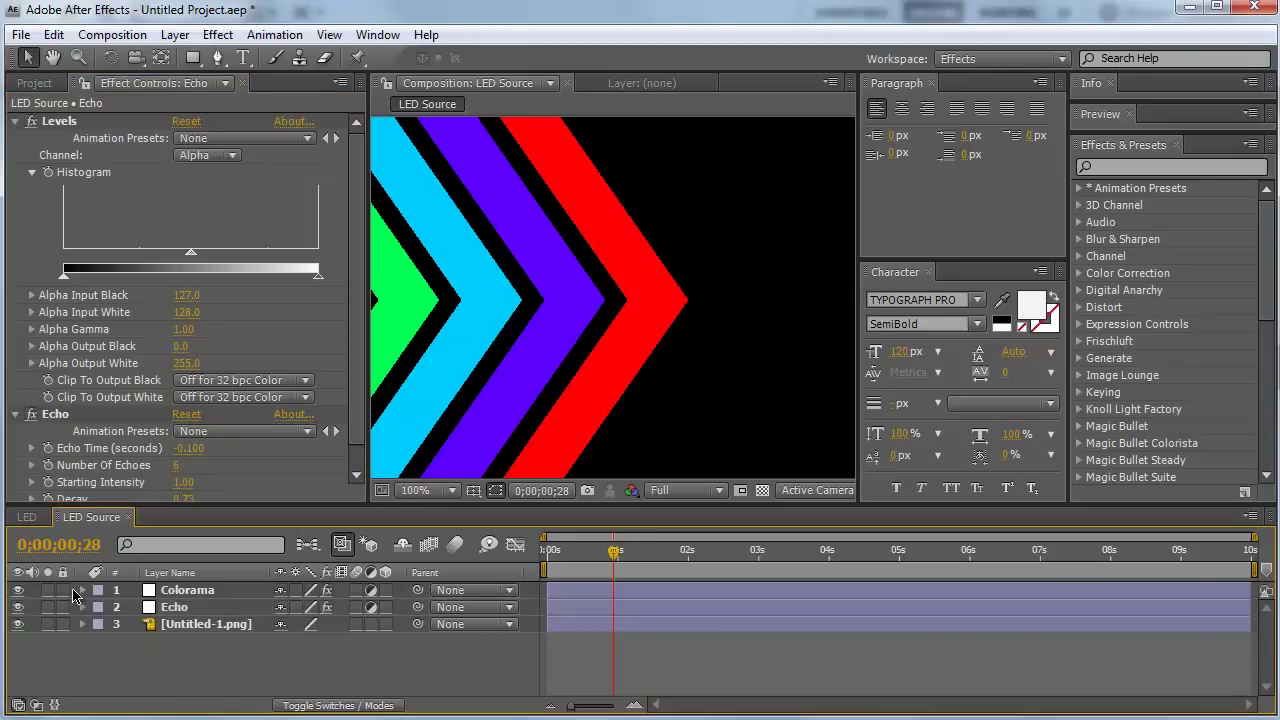
drag(63, 590, 63, 607)
Step: Zoom the composition view out to 25% and scrub through time to preview the arrows
key(comma)
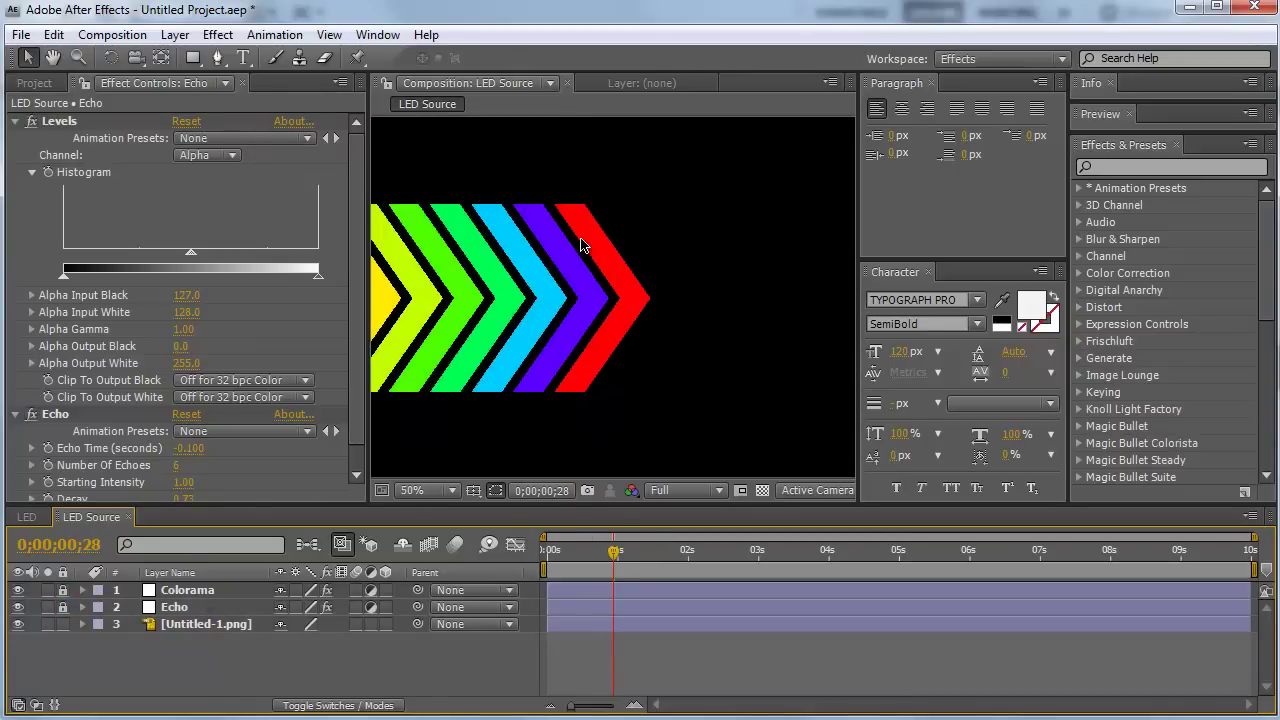
key(comma)
key(period)
key(comma)
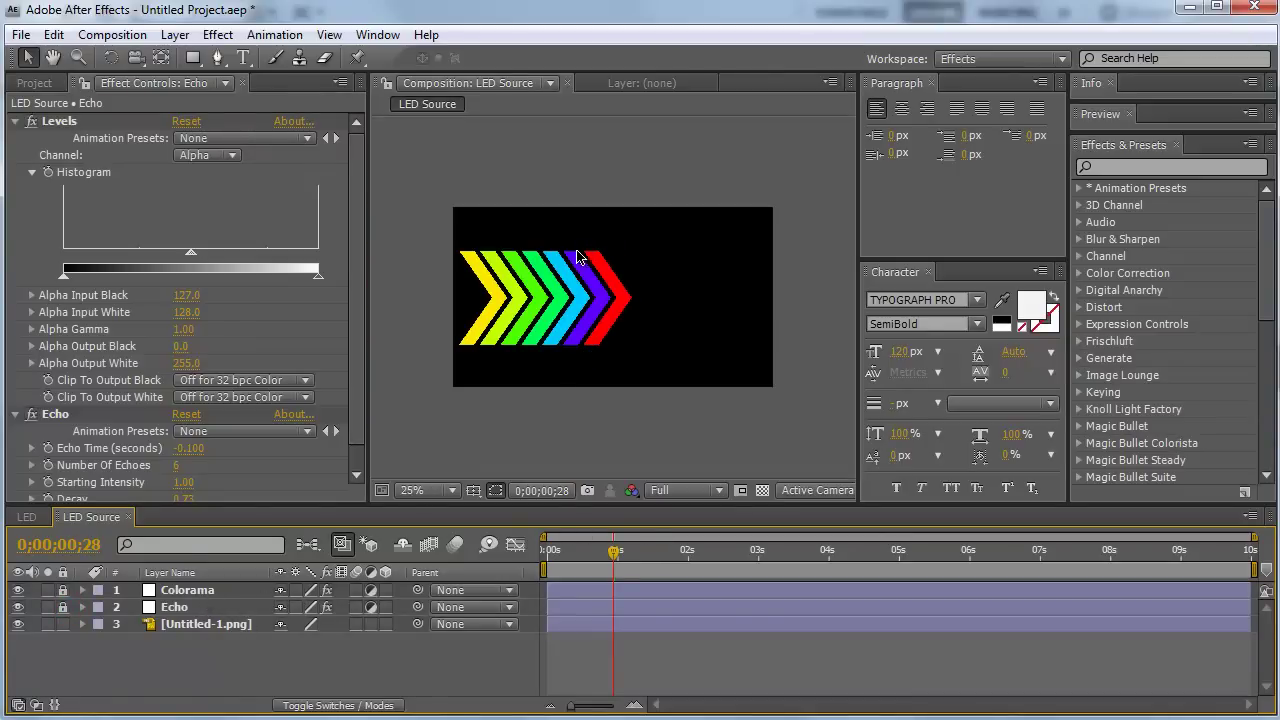
mouse_move(587, 562)
mouse_down()
mouse_move(558, 563)
mouse_move(608, 583)
mouse_up()
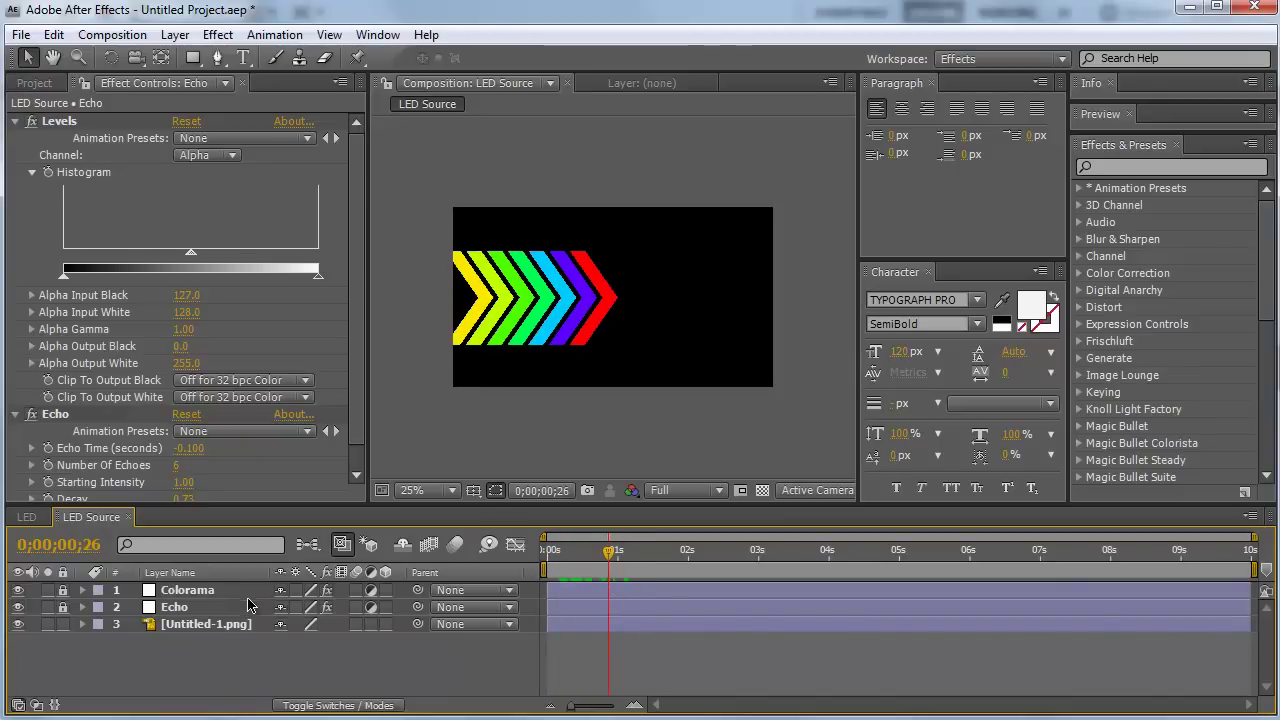
Step: Duplicate Untitled-1.png, rename the copy 'kleine pfeile', and show its Position keyframes
click(233, 626)
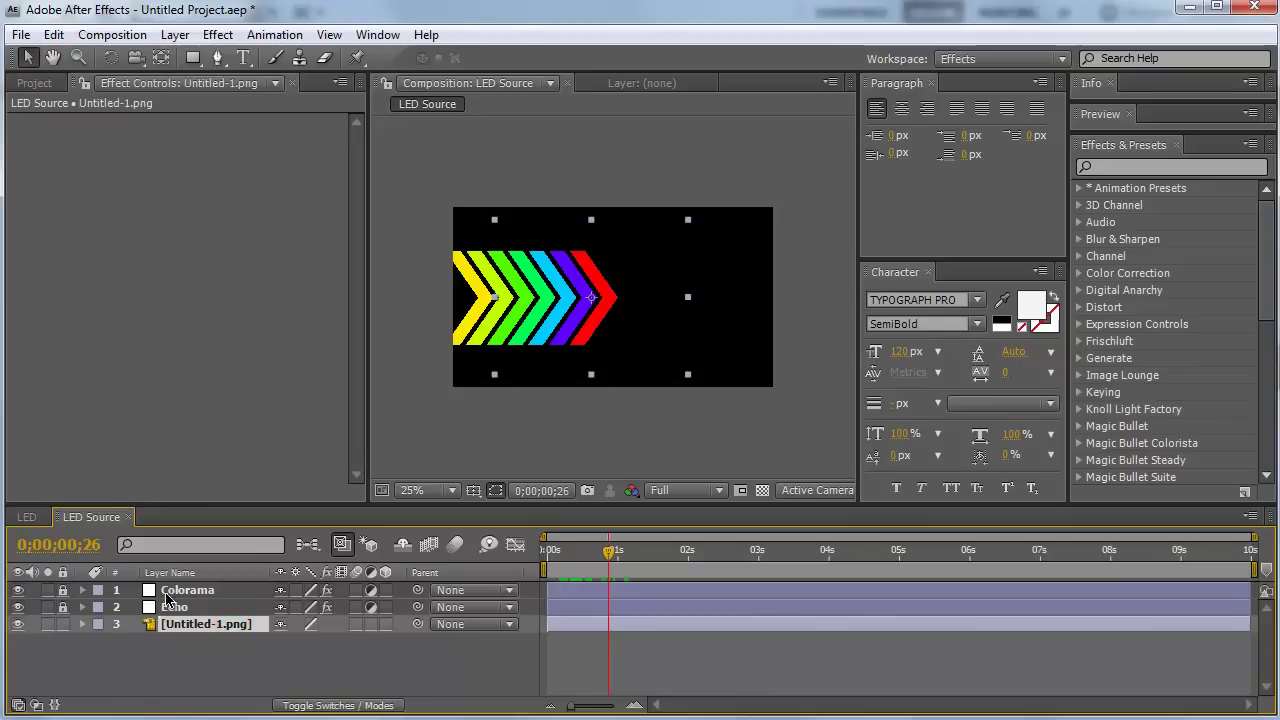
key(ctrl+d)
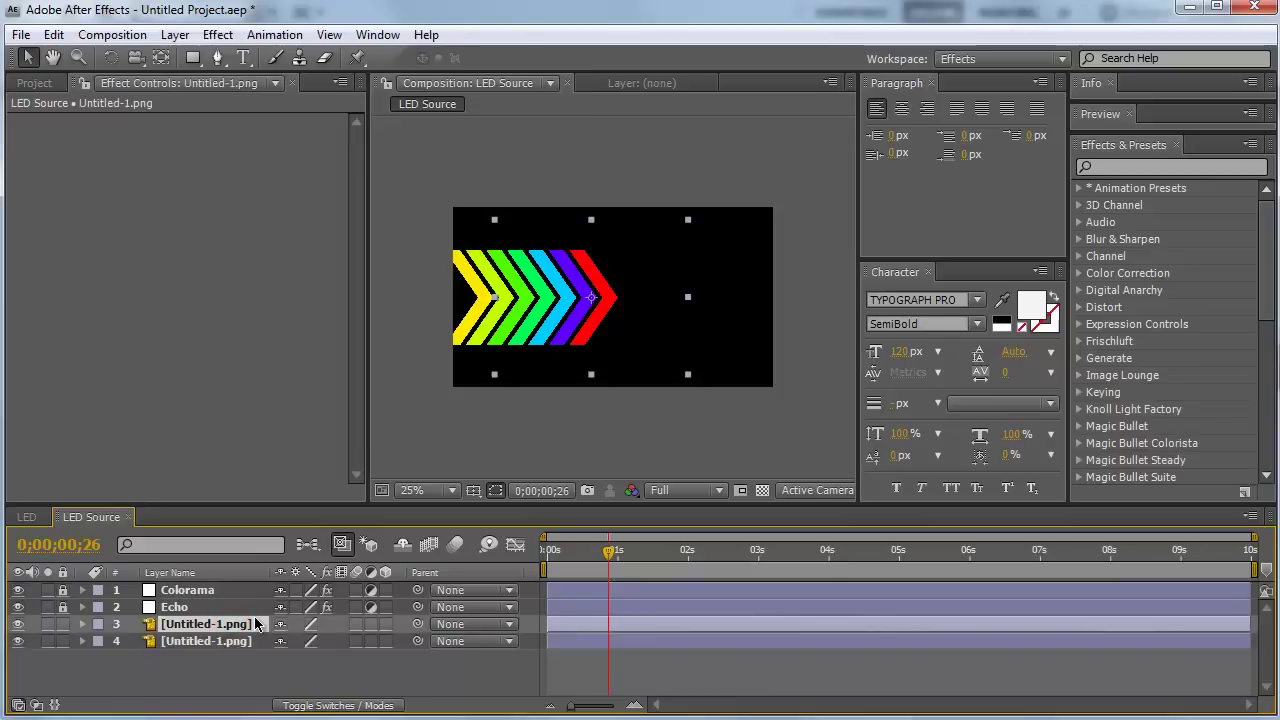
key(Return)
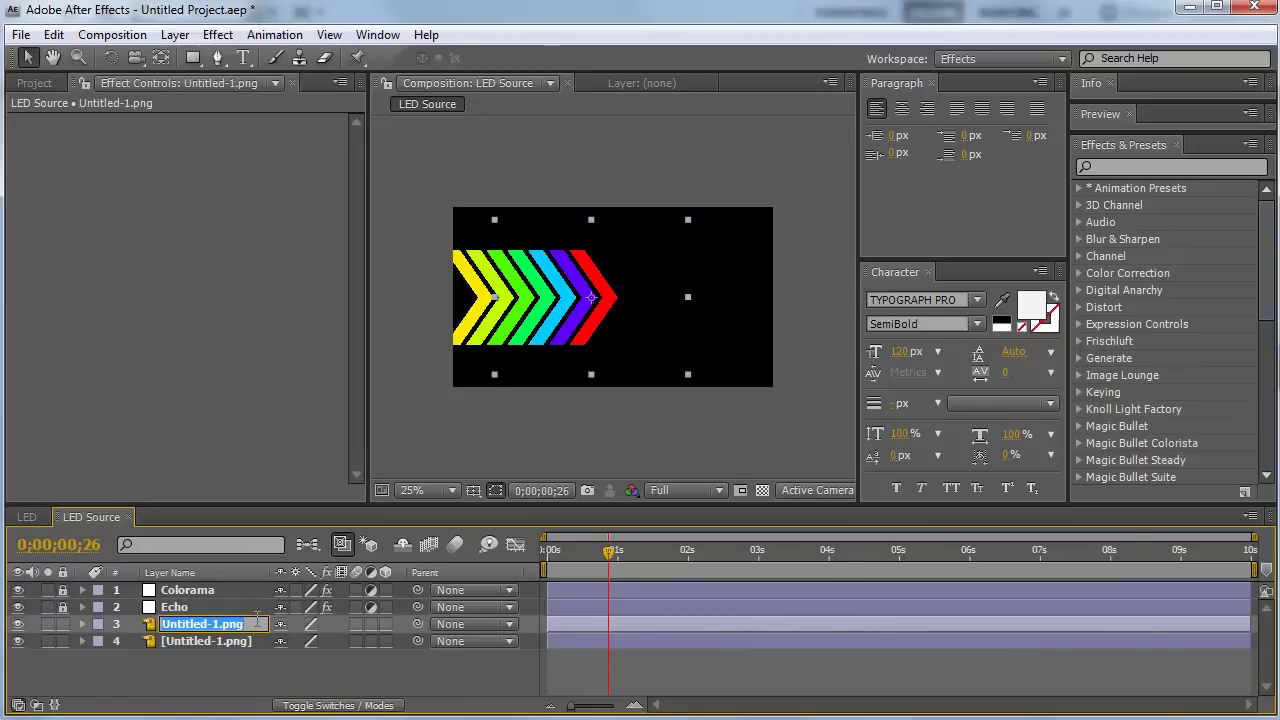
text(kleine)
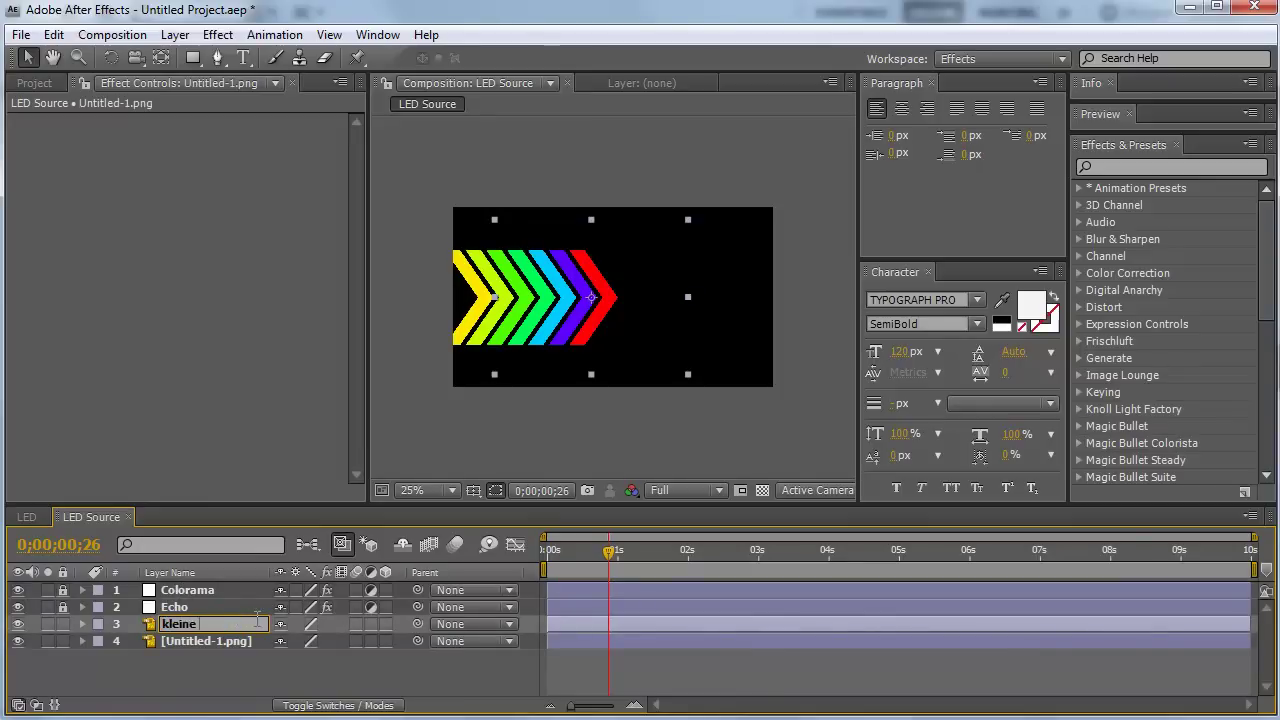
text( pfeile)
key(Return)
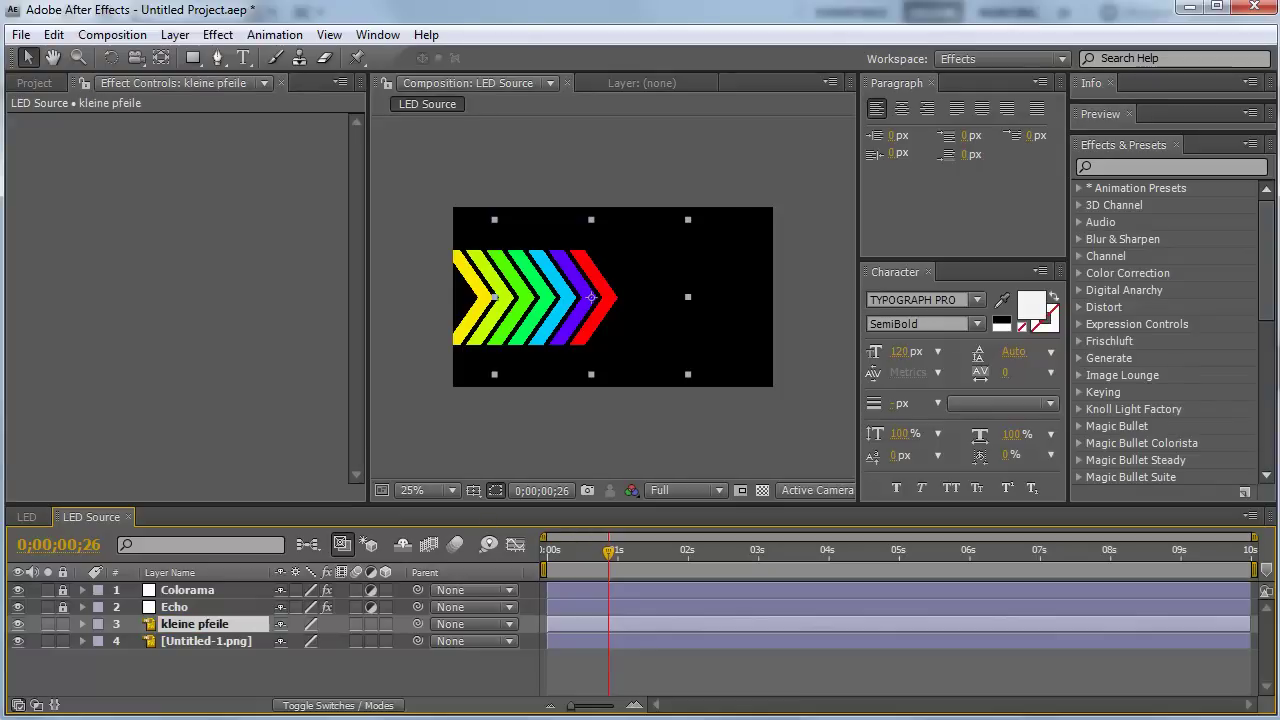
key(p)
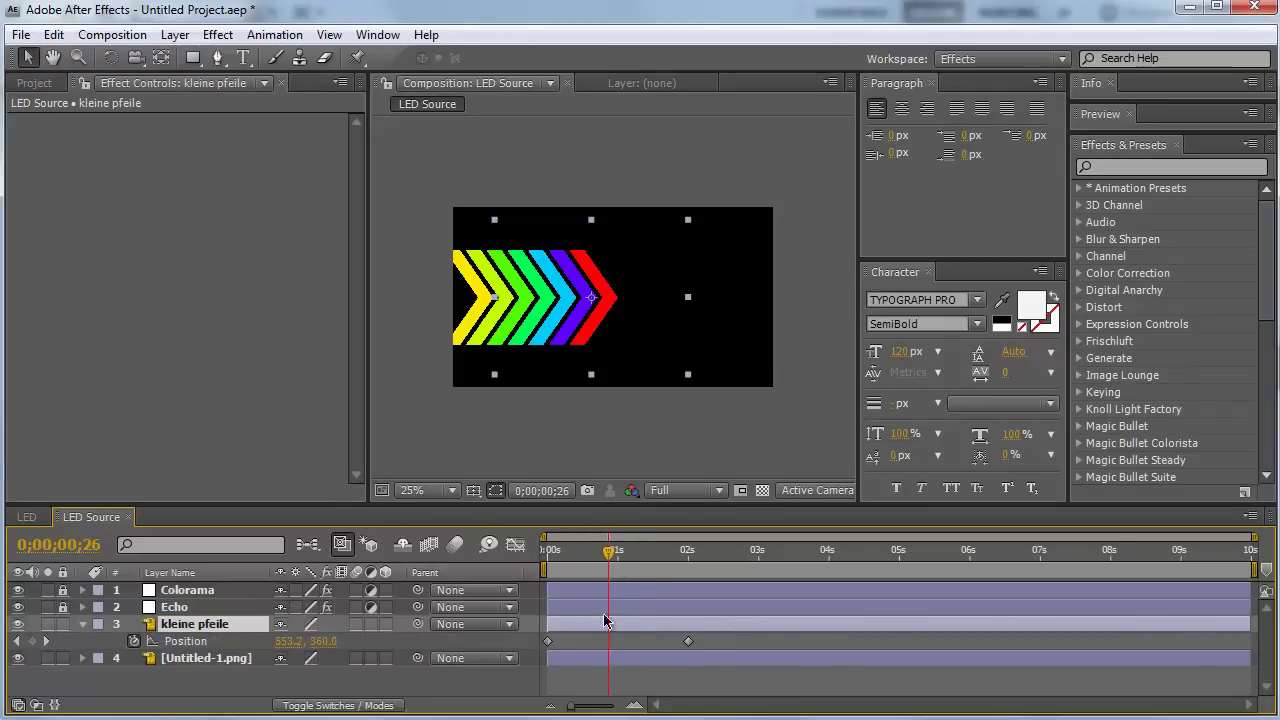
Step: Scale the kleine pfeile layer down to about 56%
key(s)
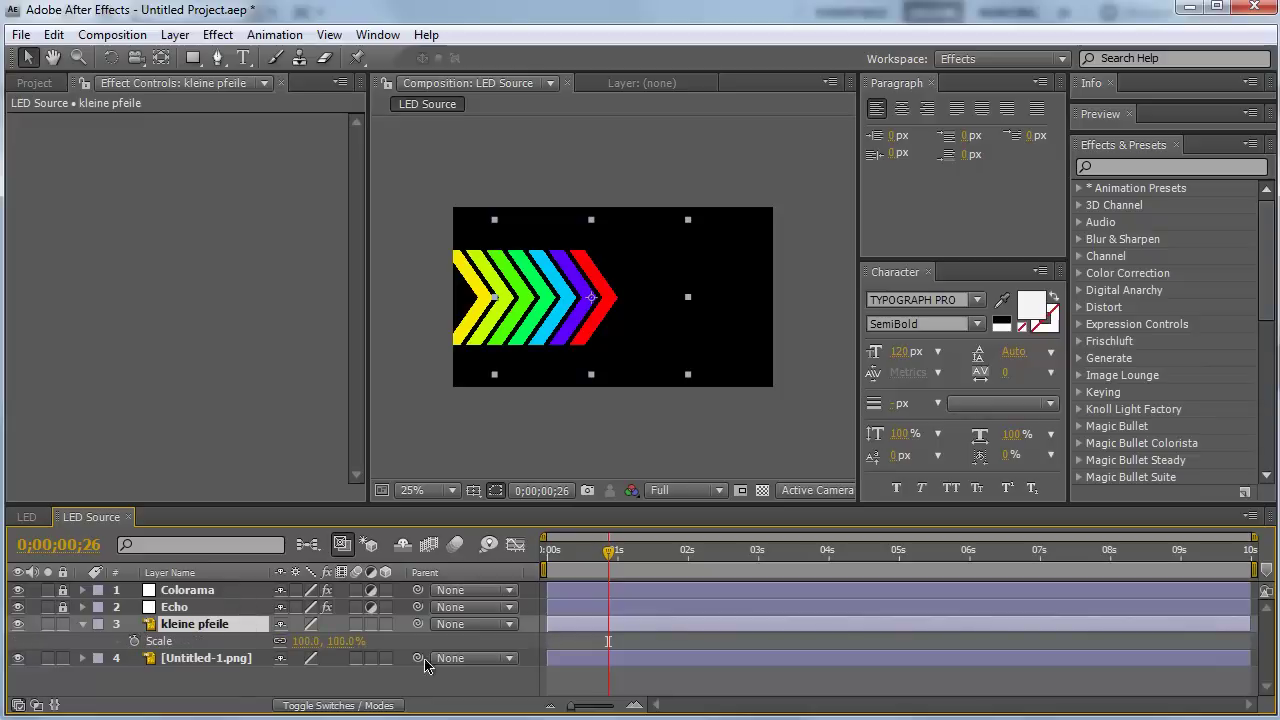
drag(340, 641, 290, 634)
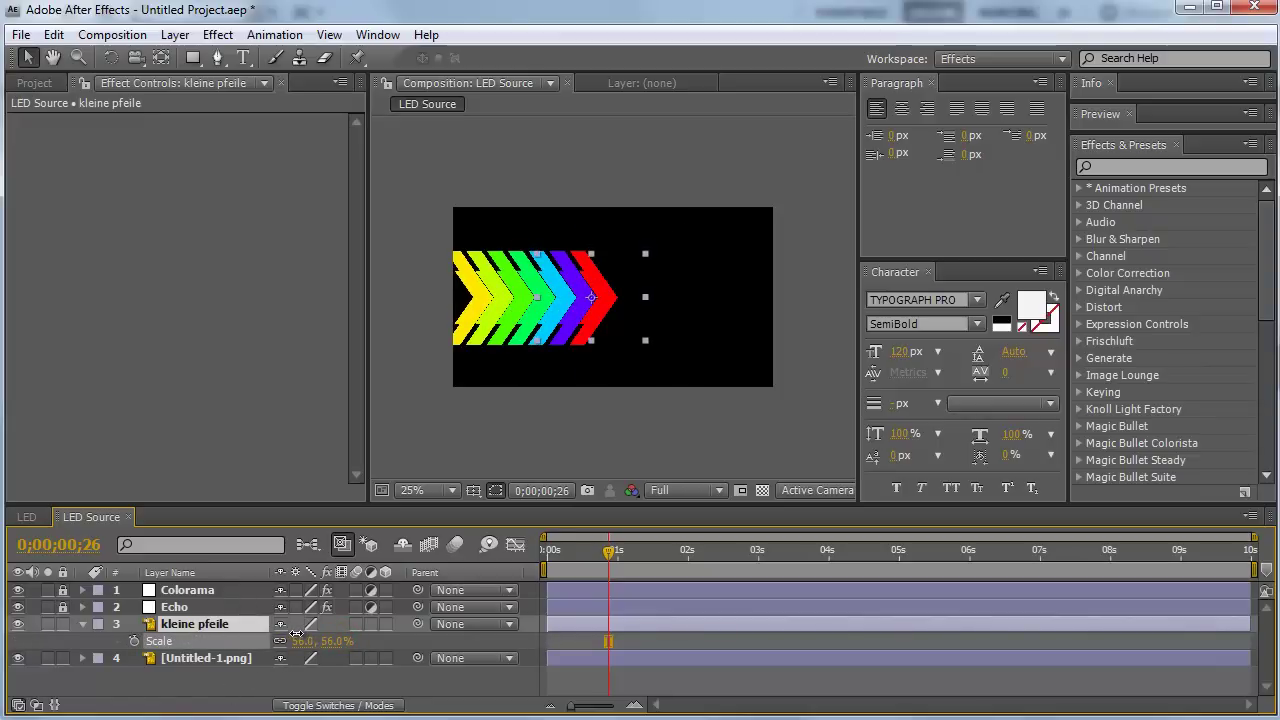
click(243, 624)
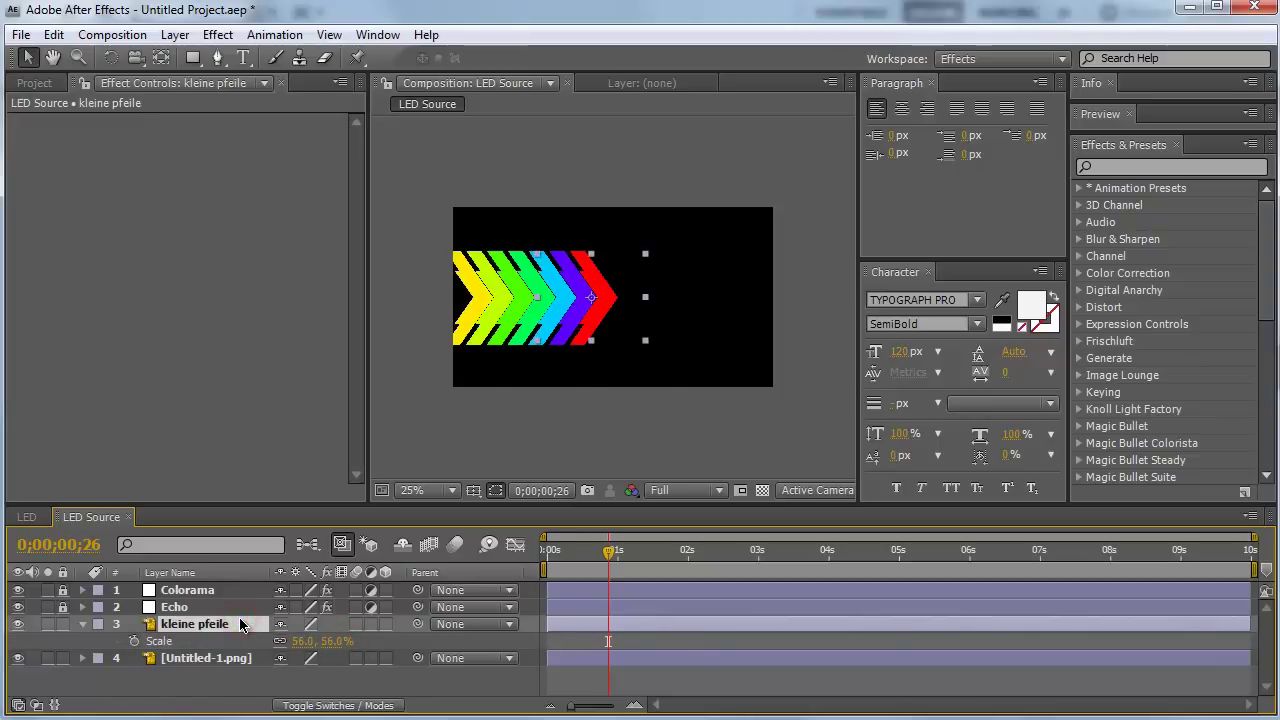
Step: Apply Easy Ease to both kleine pfeile Position keyframes and scrub to check the motion
key(p)
drag(711, 639, 545, 650)
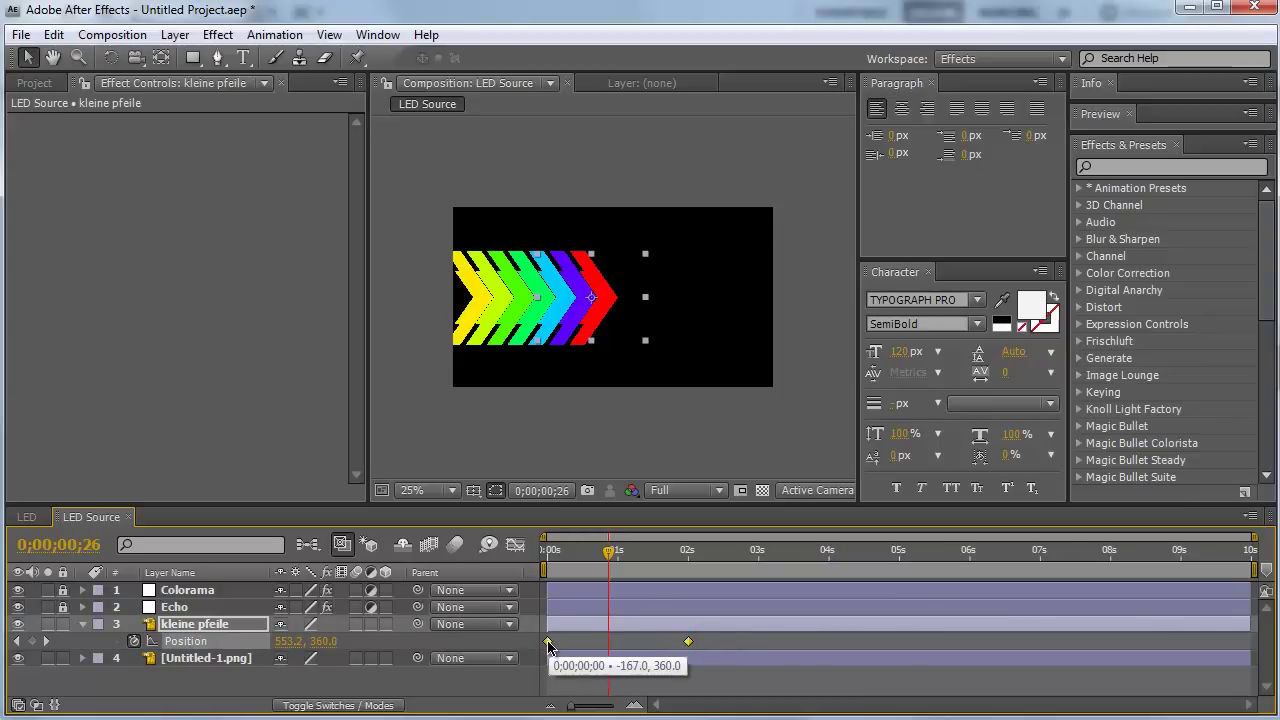
right_click(548, 642)
mouse_move(660, 717)
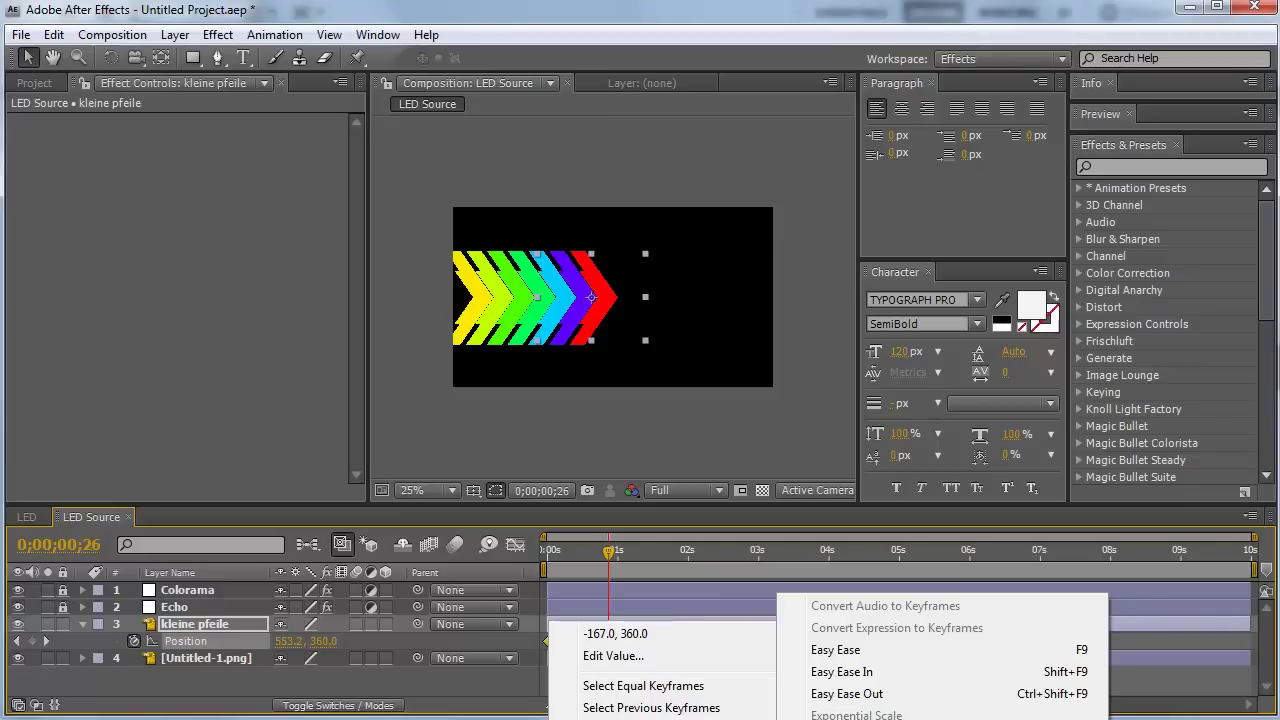
click(835, 650)
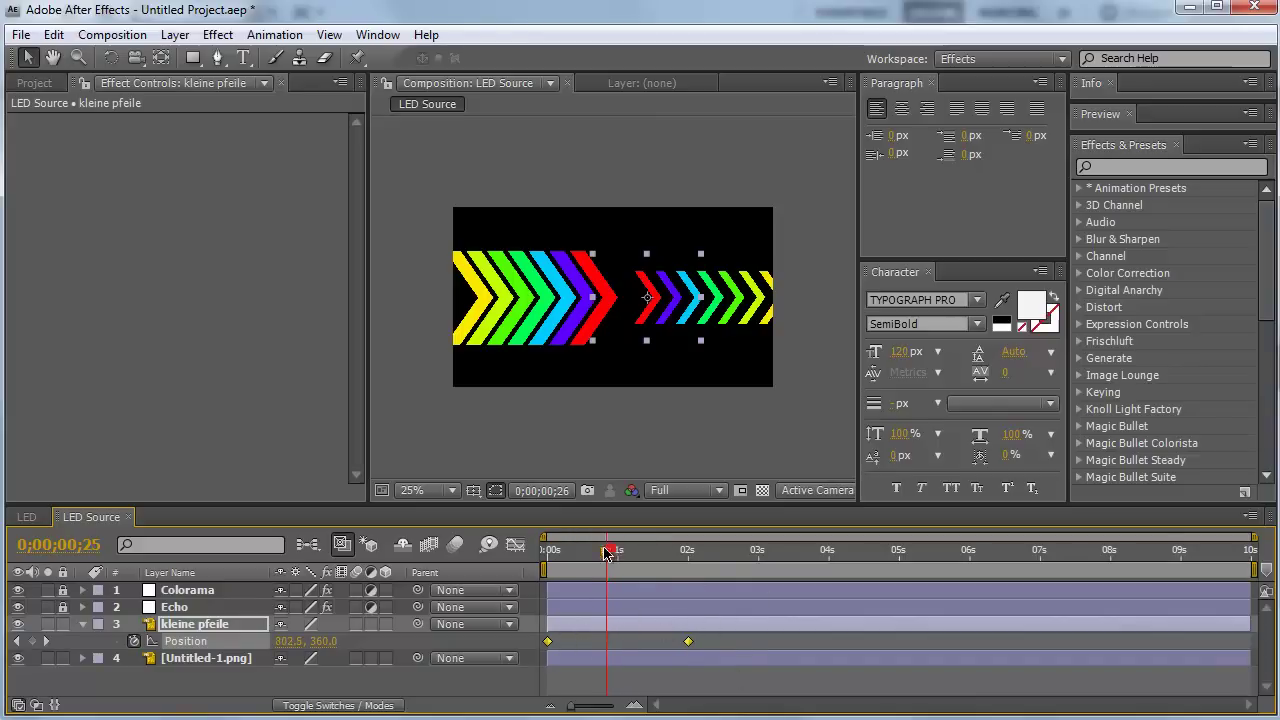
mouse_move(609, 551)
mouse_down()
mouse_move(578, 558)
mouse_move(598, 578)
mouse_up()
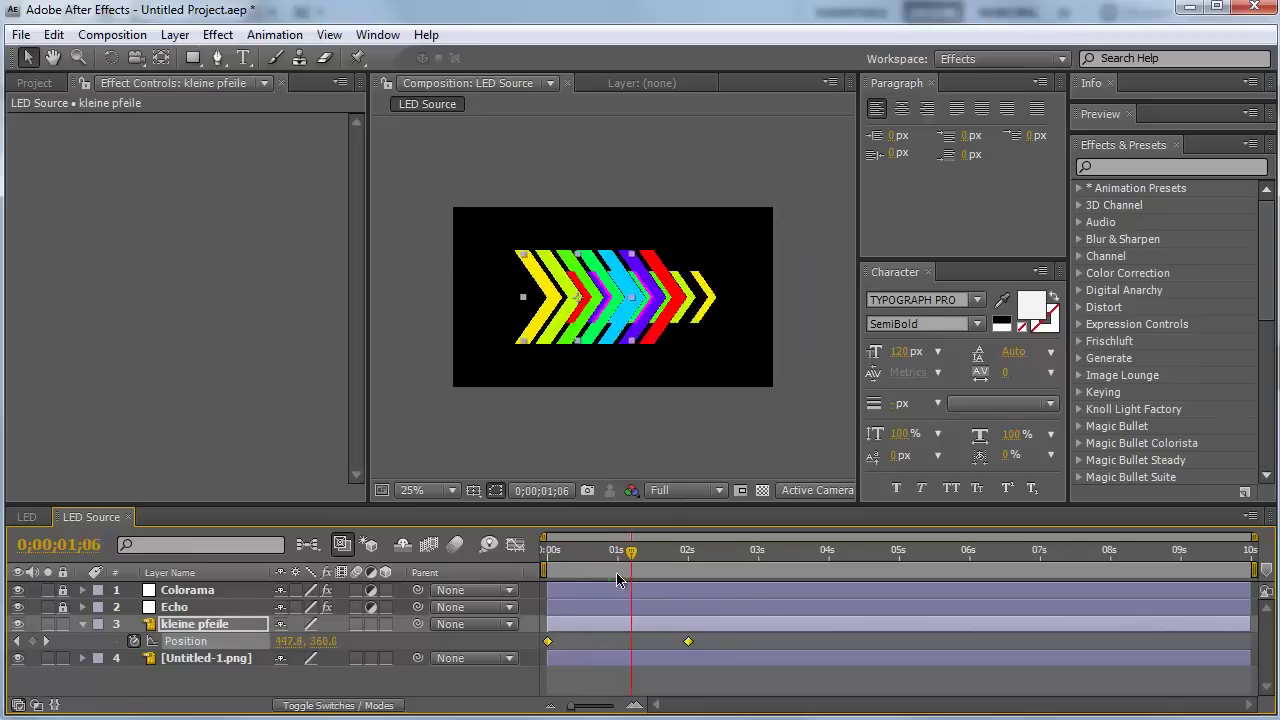
click(245, 623)
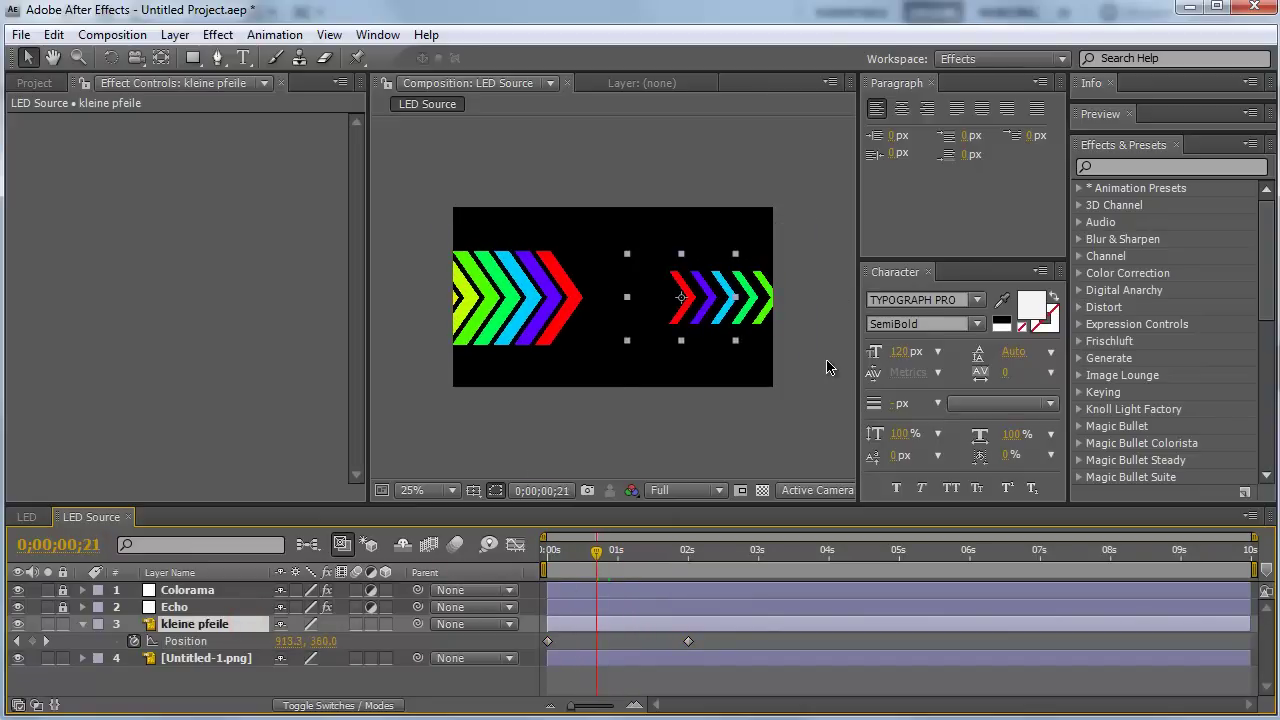
Step: Edit kleine pfeile's Rotation to flip the small arrows by 180 degrees
key(r)
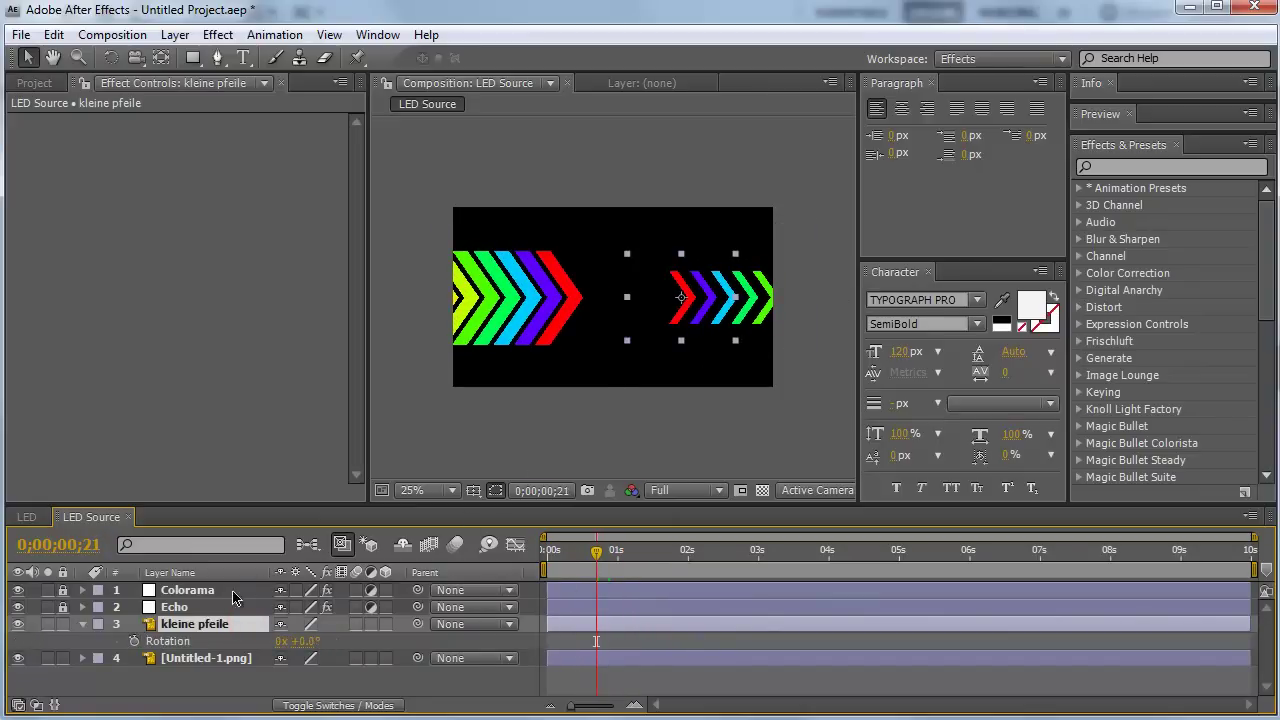
click(306, 641)
text(180)
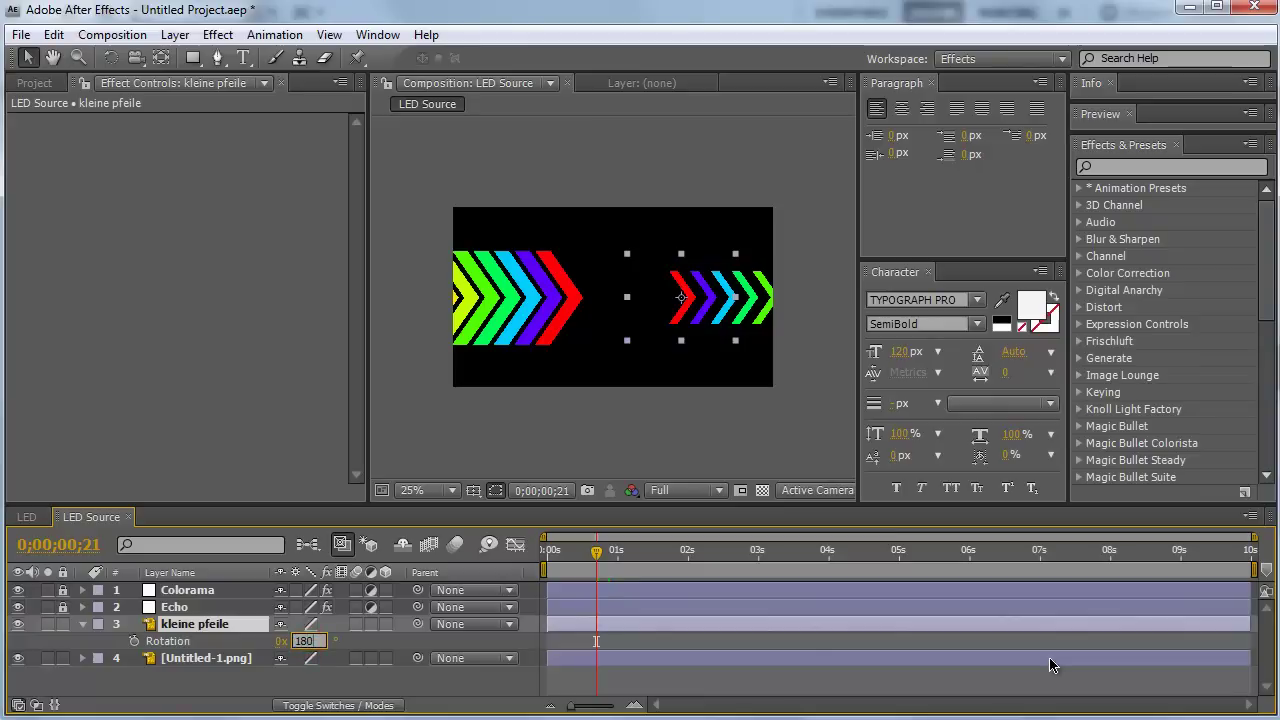
key(Return)
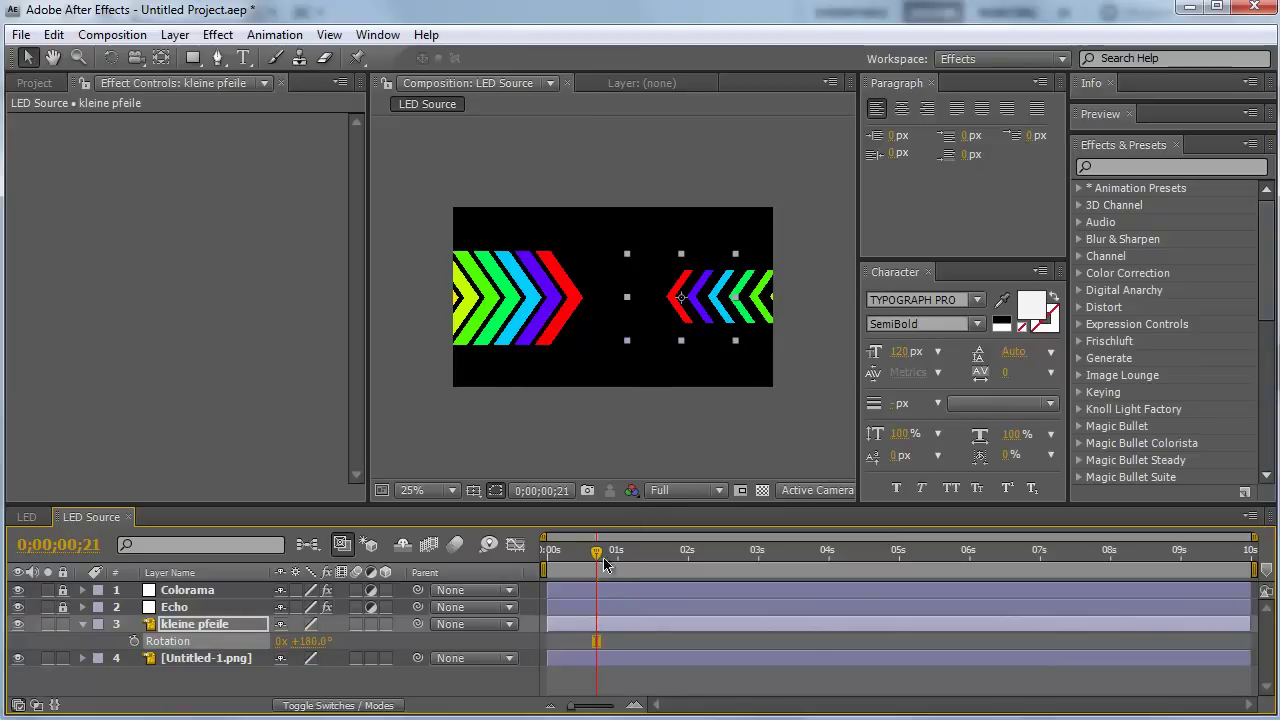
key(Return)
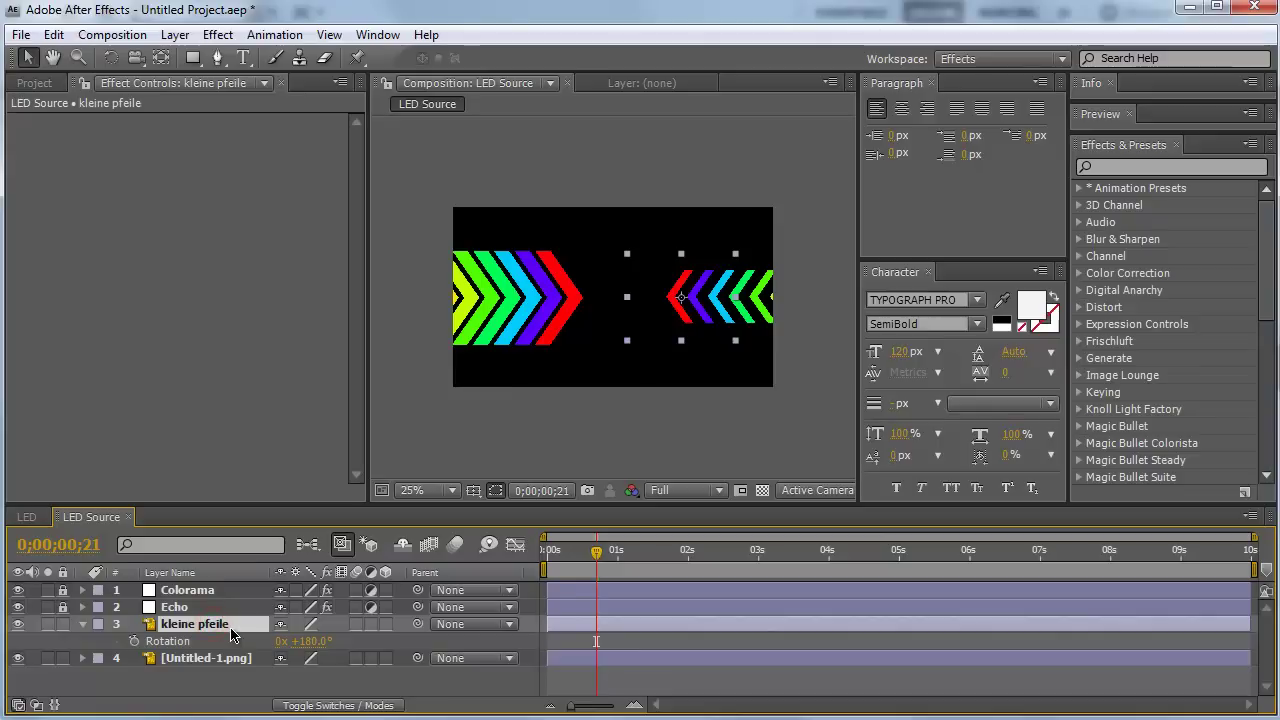
Step: Drag the kleine pfeile layer later so its arrows start about half a second behind
key(p)
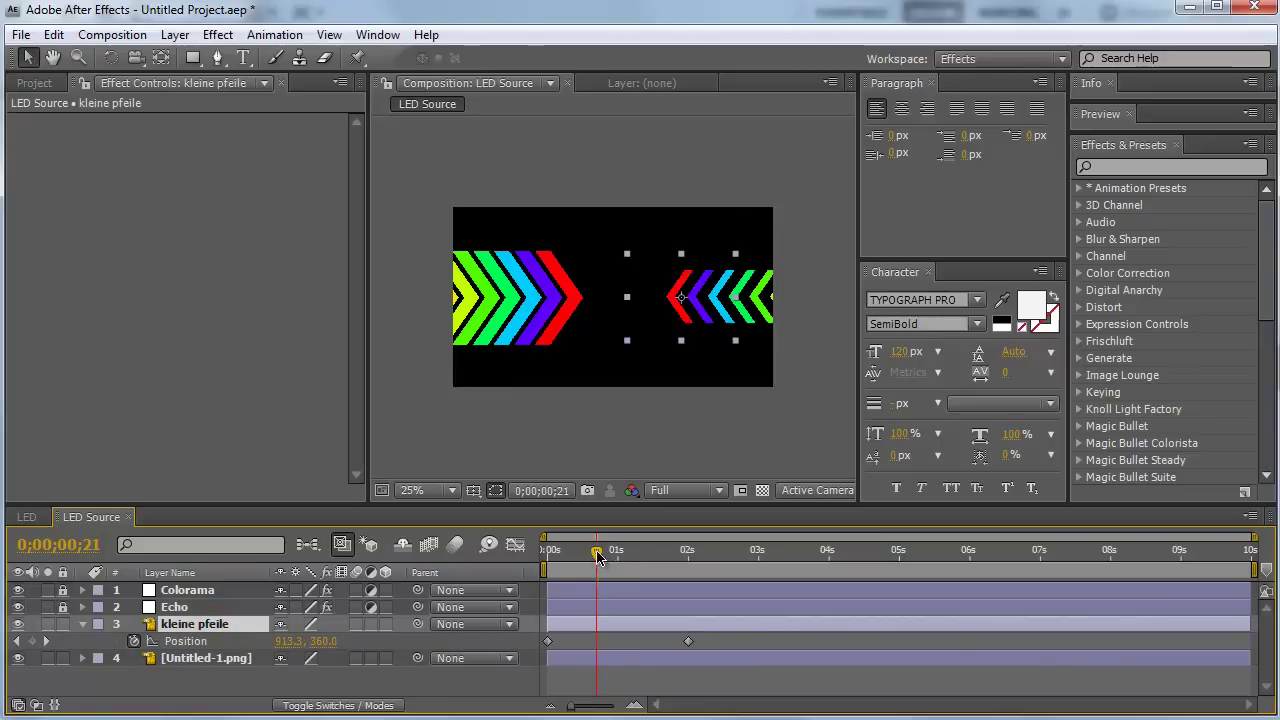
drag(597, 552, 627, 556)
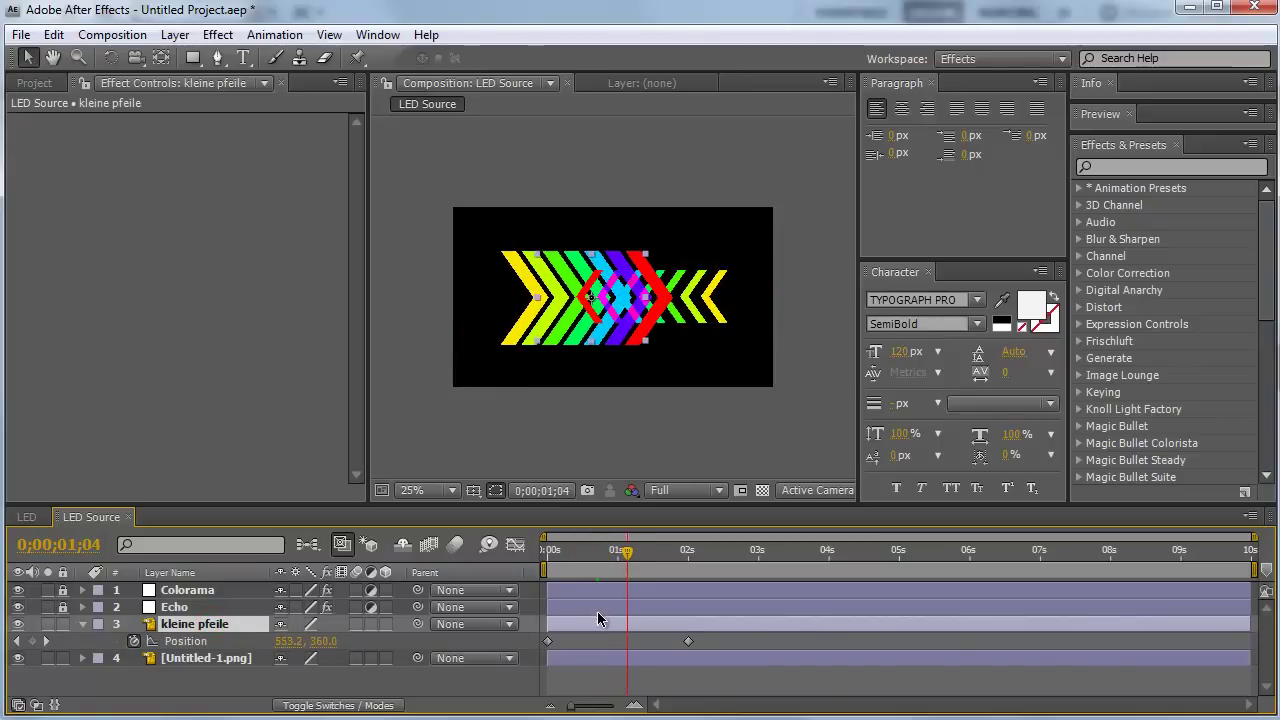
drag(593, 630, 630, 630)
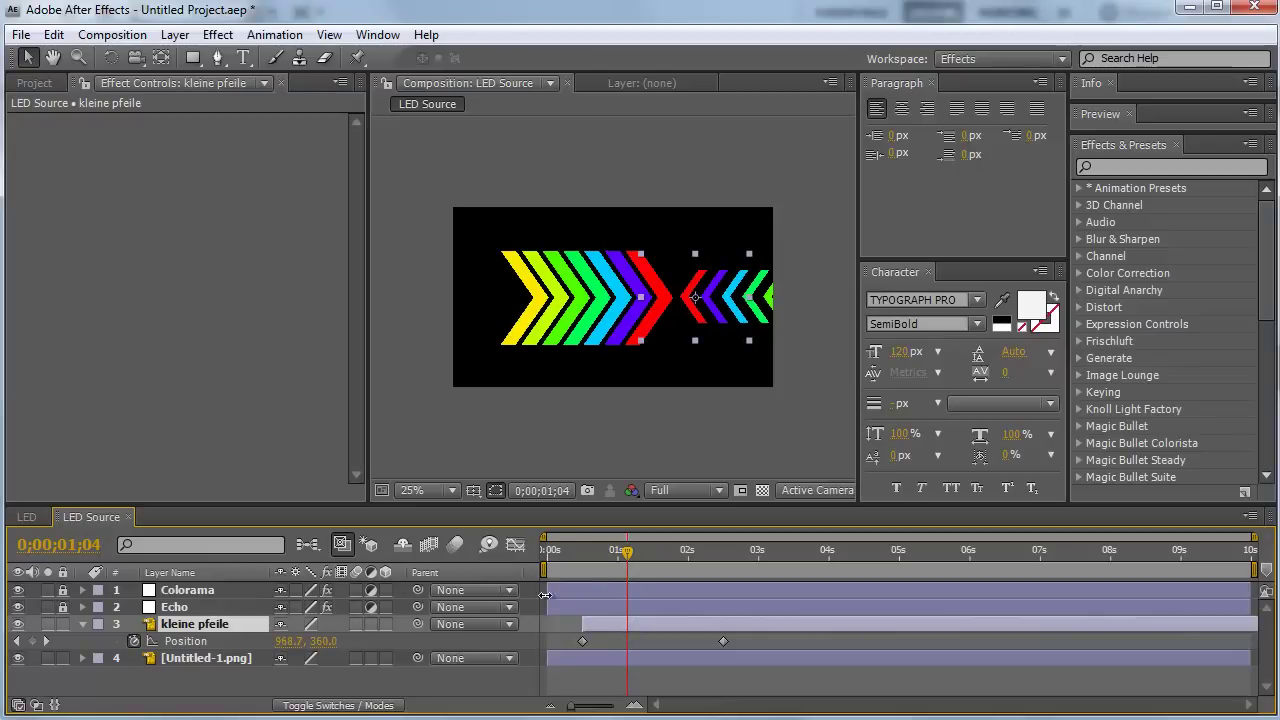
ctrl+click(95, 630)
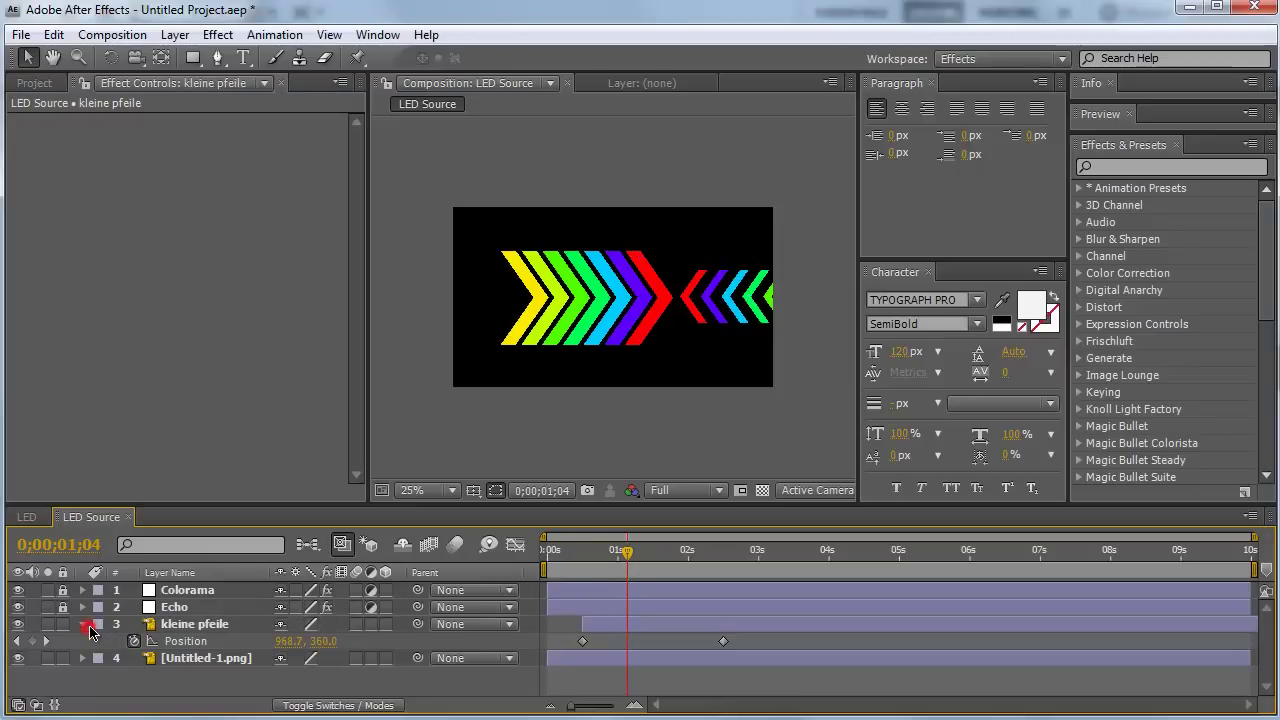
click(83, 625)
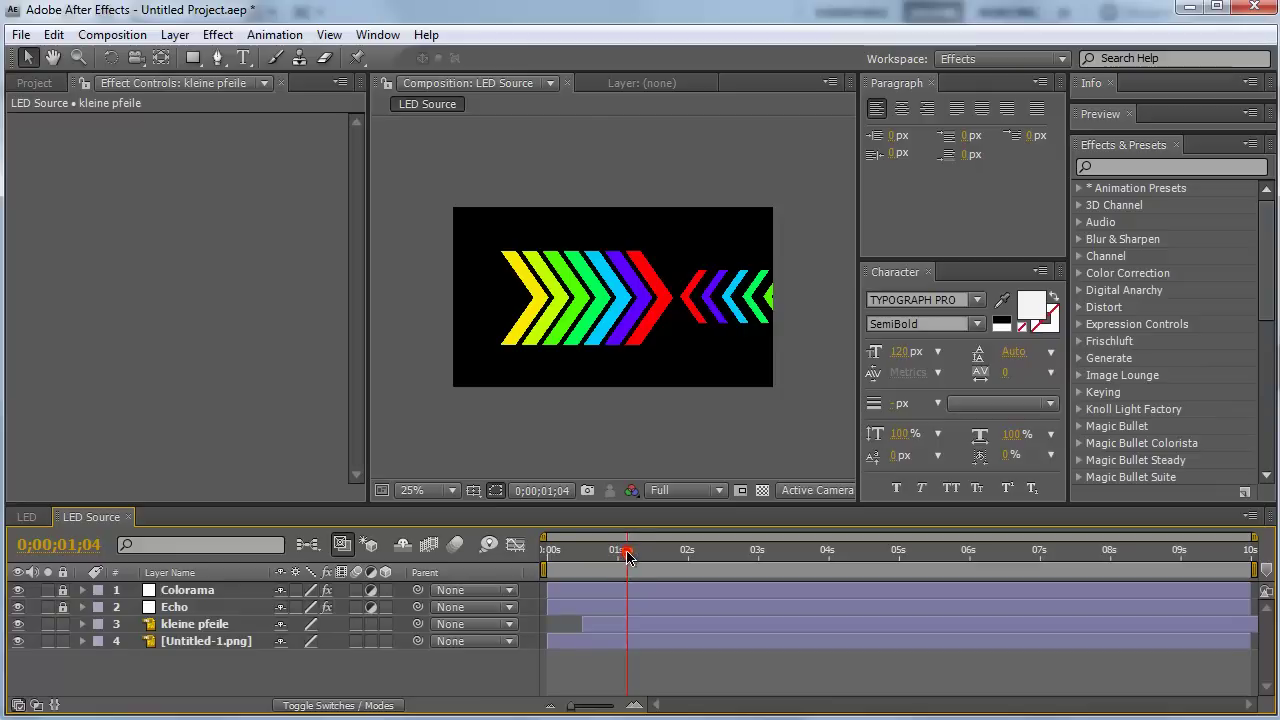
drag(627, 551, 650, 570)
Step: Duplicate the Untitled-1.png layer and enlarge the copy to 149%
click(232, 624)
click(232, 646)
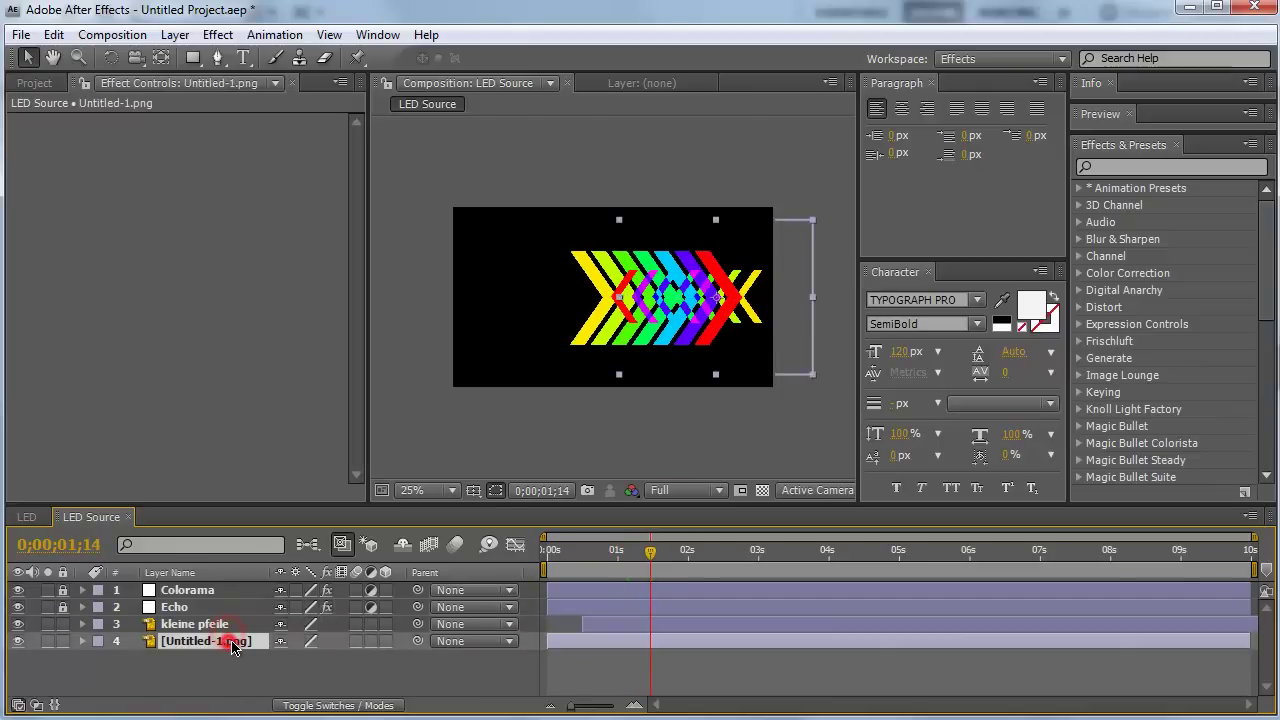
key(ctrl+d)
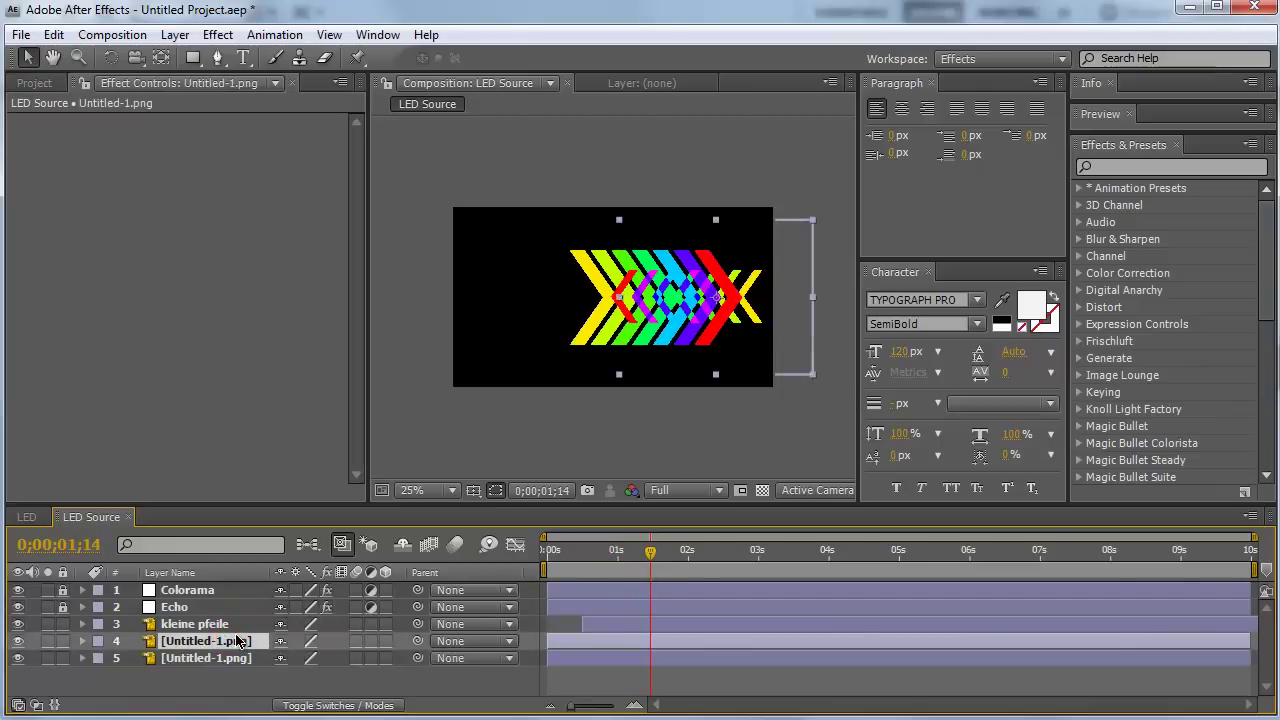
click(232, 658)
key(s)
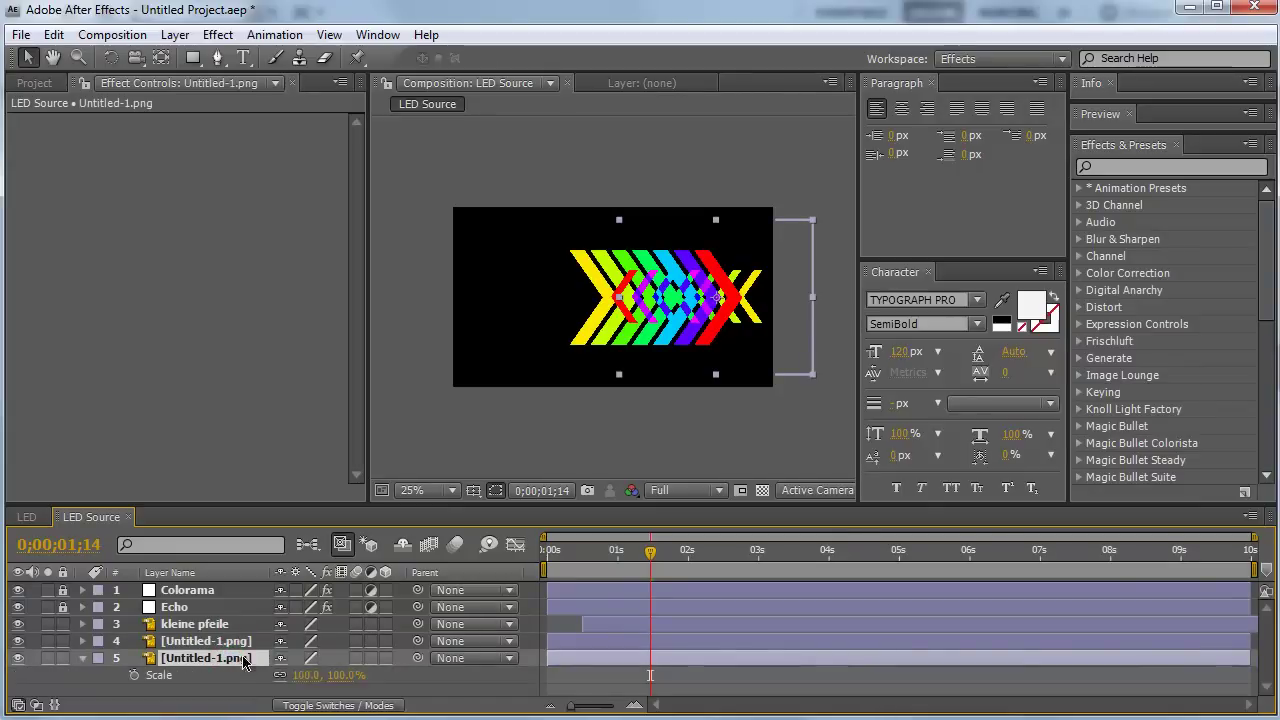
drag(310, 675, 380, 667)
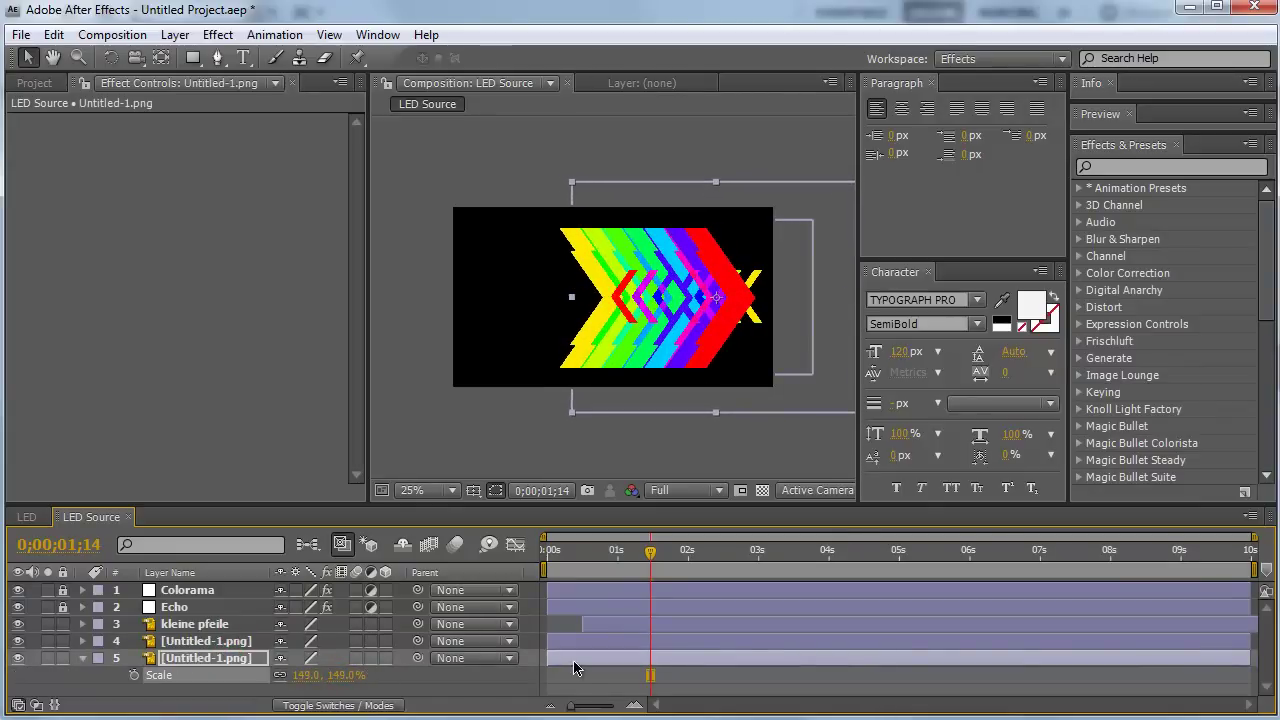
Step: Start the enlarged copy about a second later and shift its Position keyframes right
drag(583, 666, 647, 670)
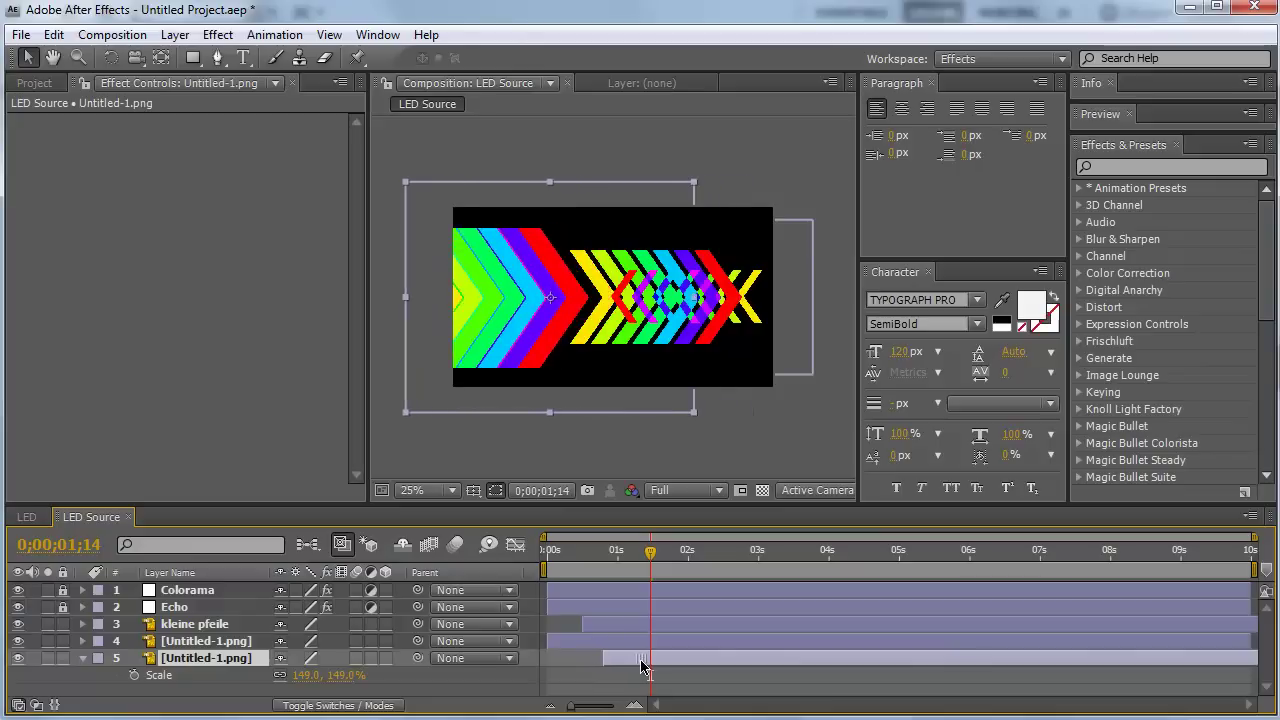
key(p)
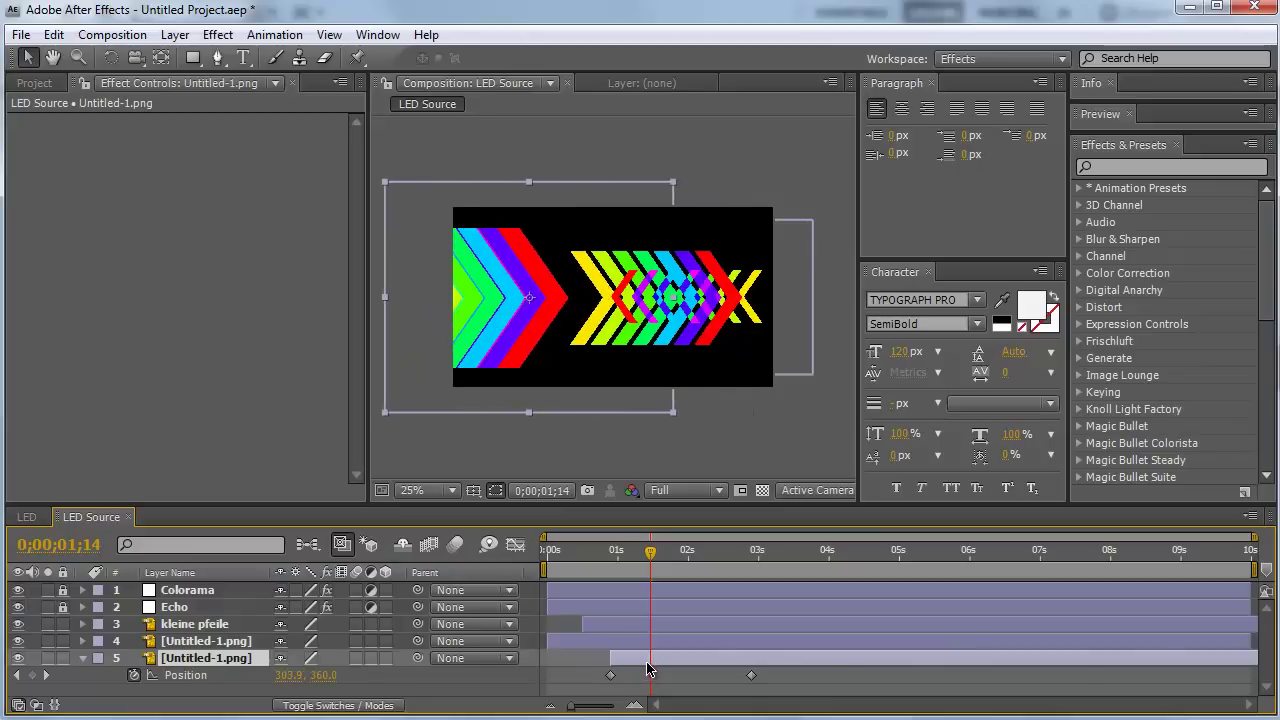
click(748, 678)
key(shift+Right)
key(shift+Right)
key(shift+Right)
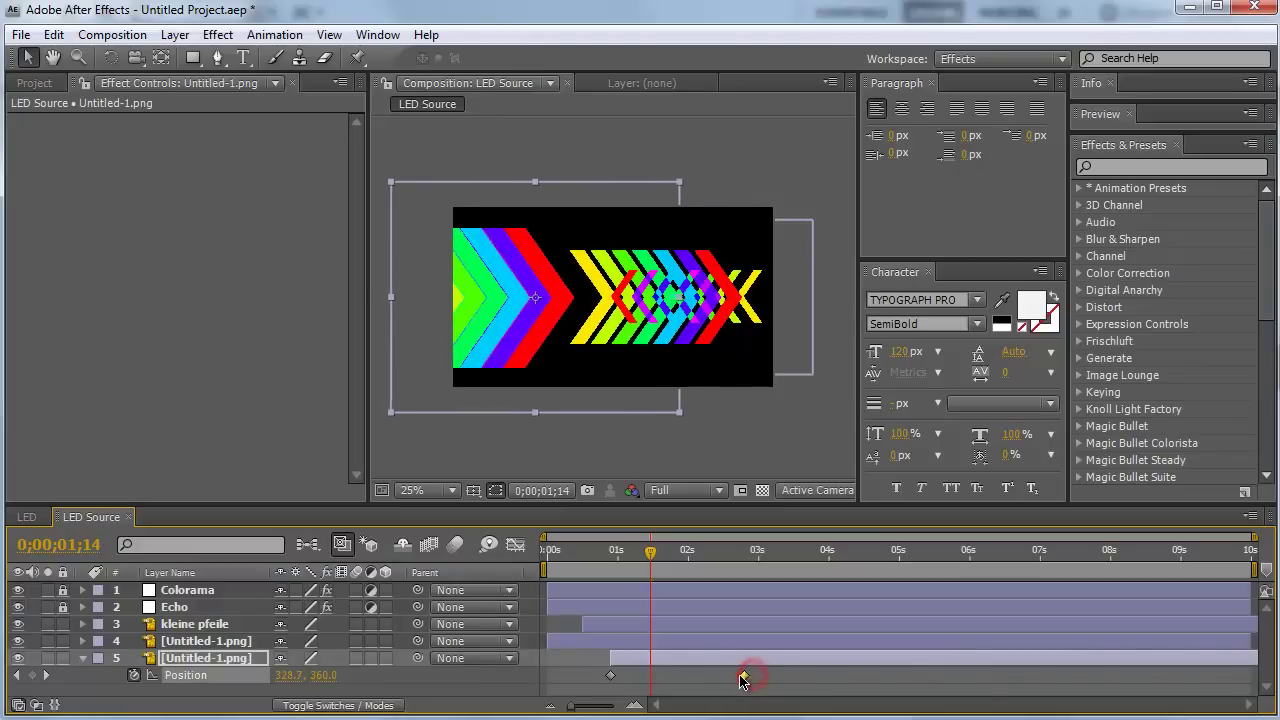
key(shift+Right)
key(shift+Right)
key(shift+Right)
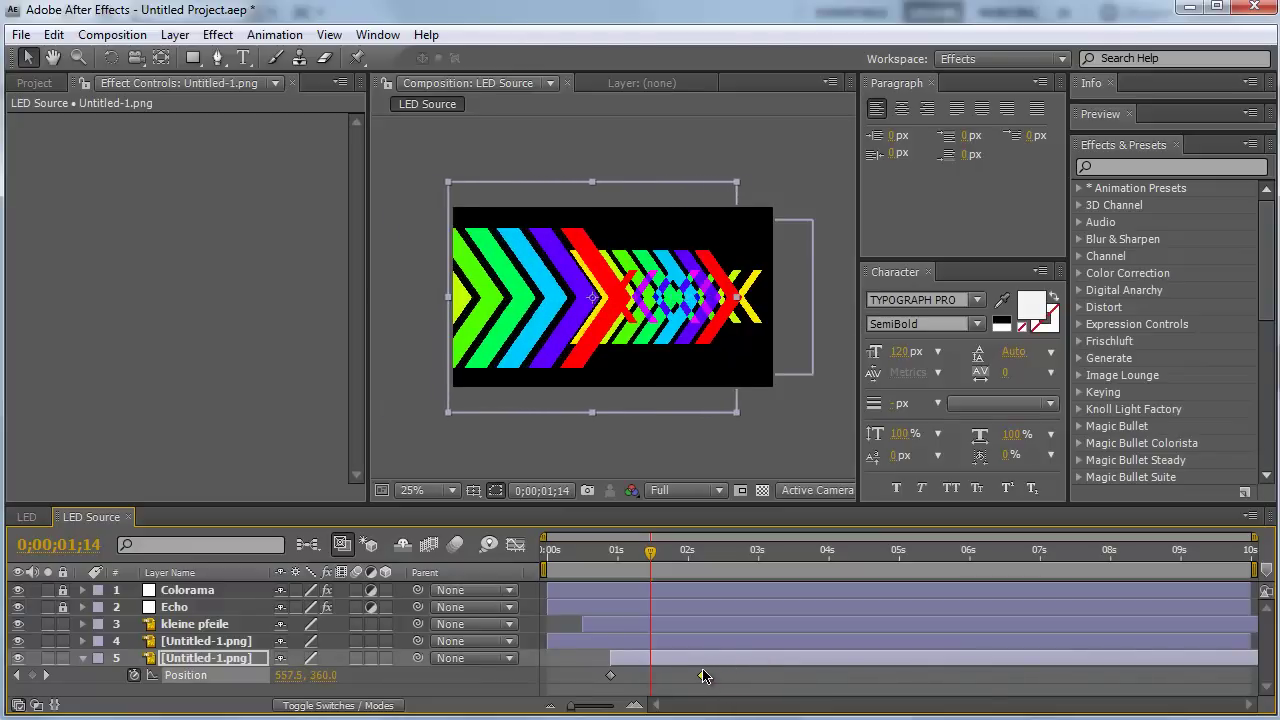
drag(667, 660, 683, 661)
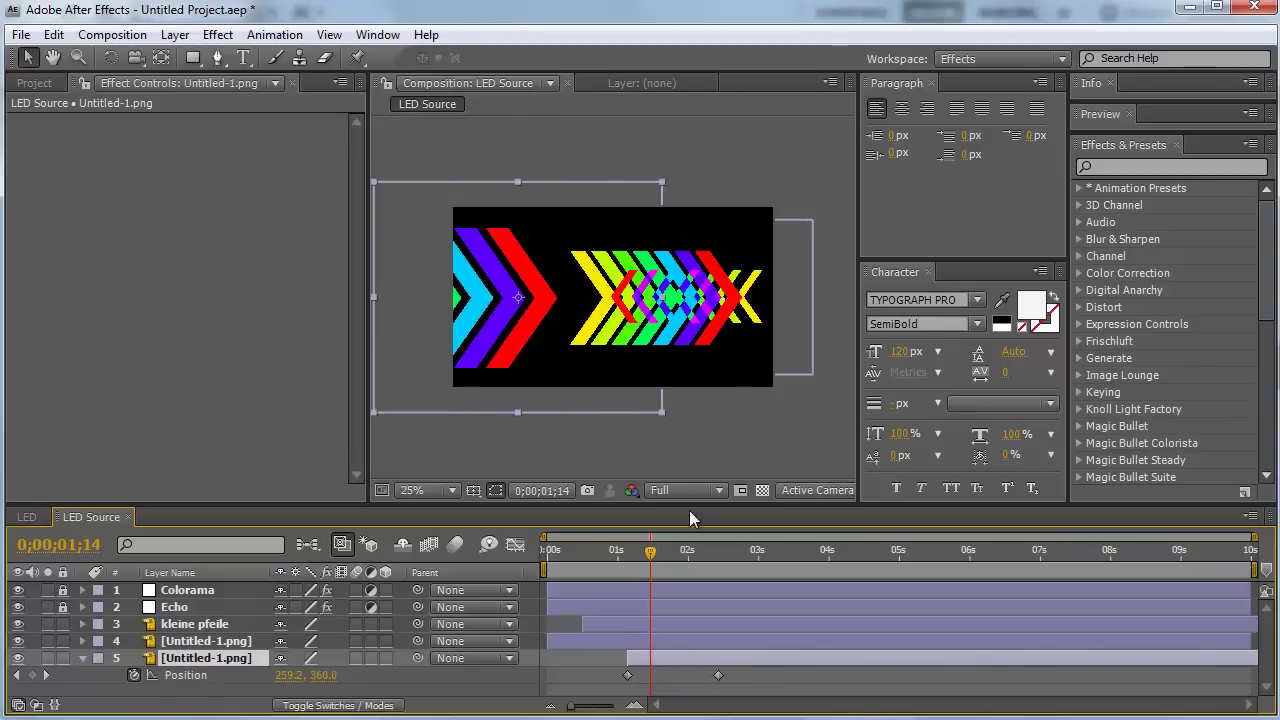
Step: Place the LED Source composition into the LED composition
click(43, 514)
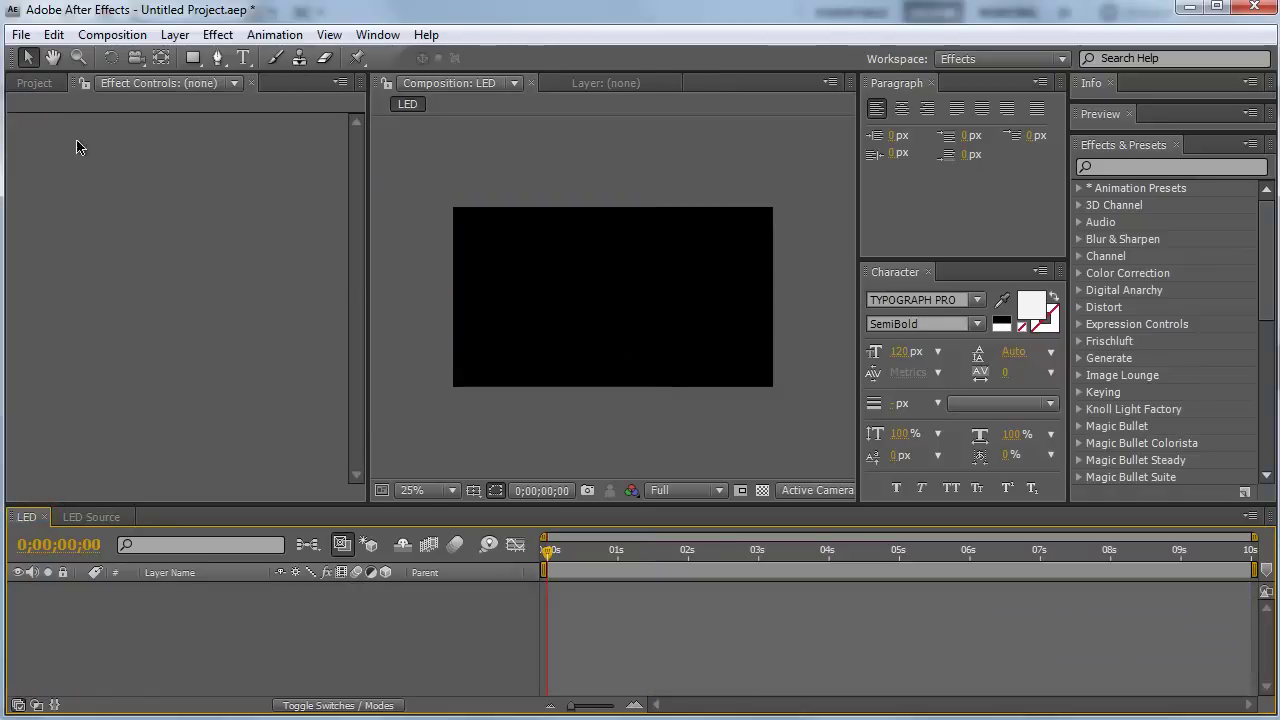
click(36, 83)
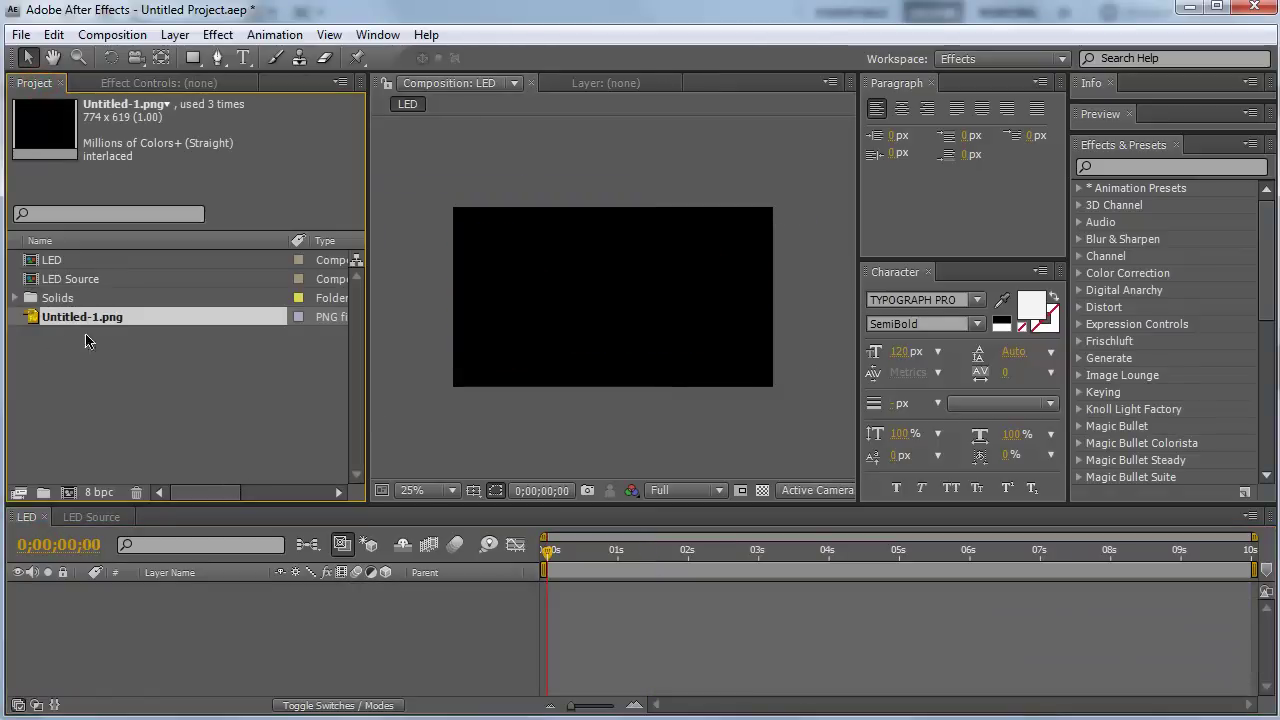
drag(70, 283, 68, 284)
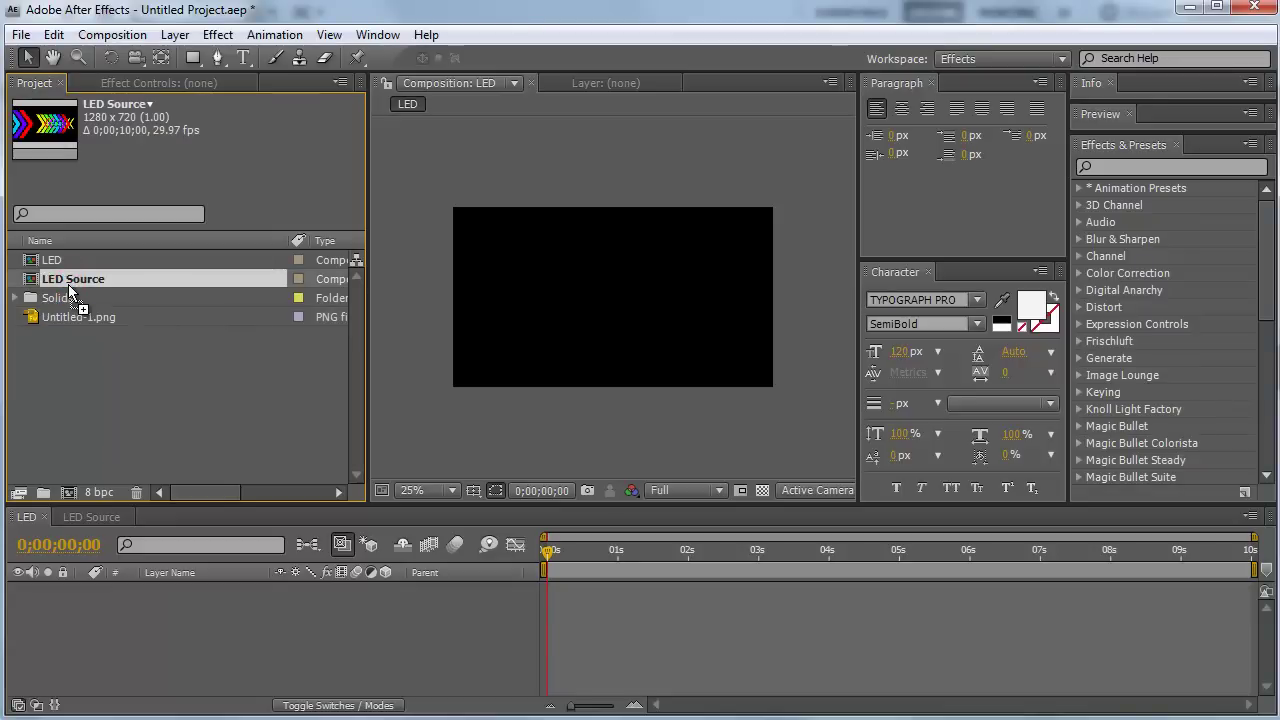
drag(68, 284, 333, 600)
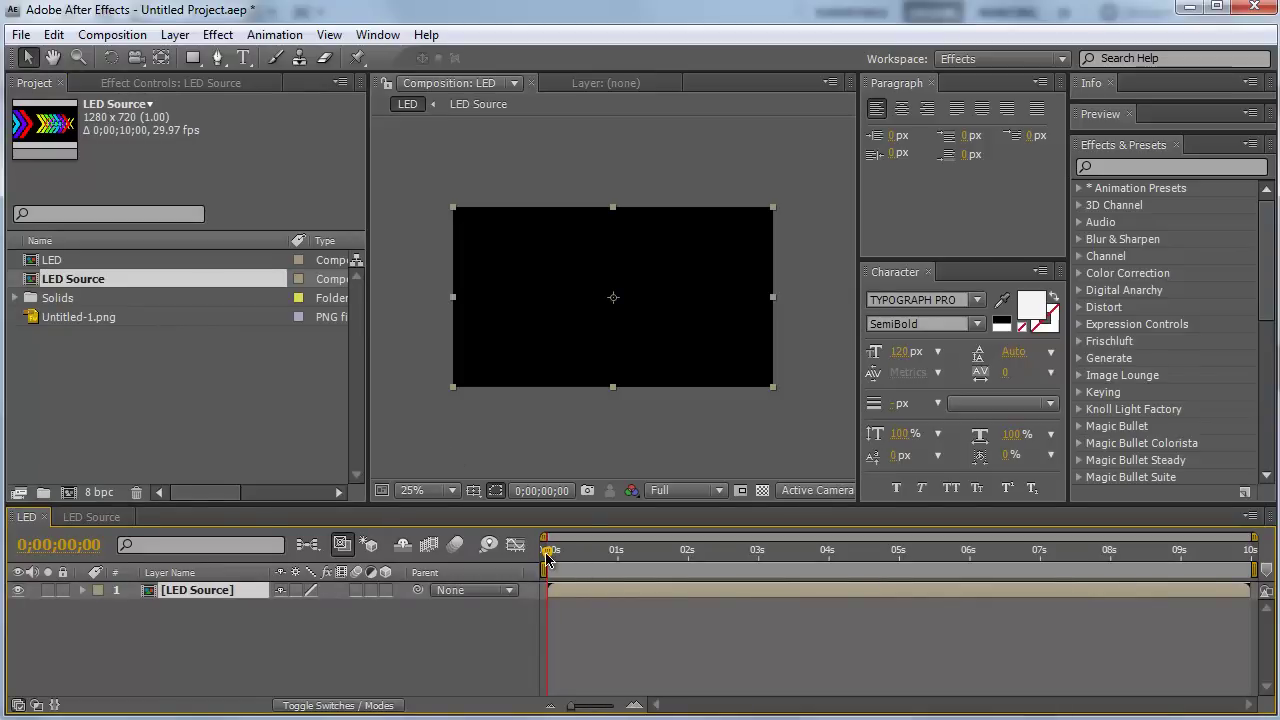
mouse_move(549, 552)
mouse_down()
mouse_move(656, 578)
mouse_move(743, 566)
mouse_move(637, 560)
mouse_up()
Step: Create a new black solid layer named Form in the LED comp
right_click(180, 624)
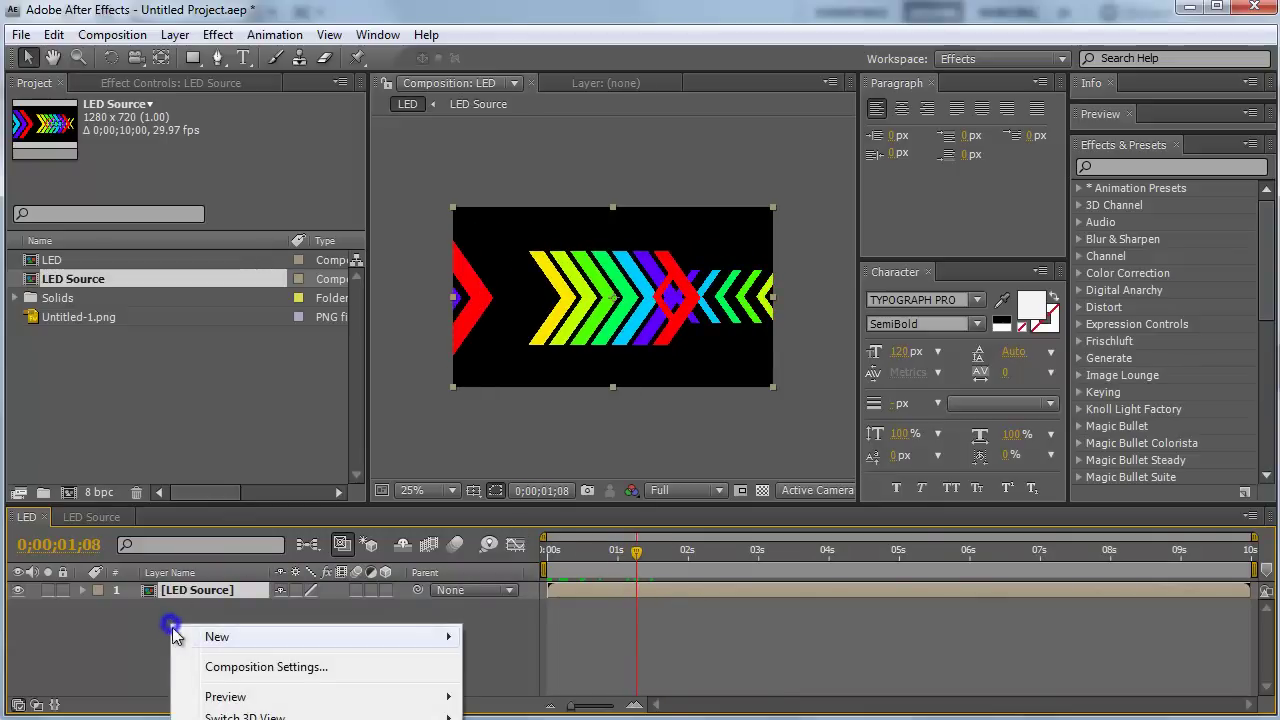
mouse_move(190, 638)
click(540, 691)
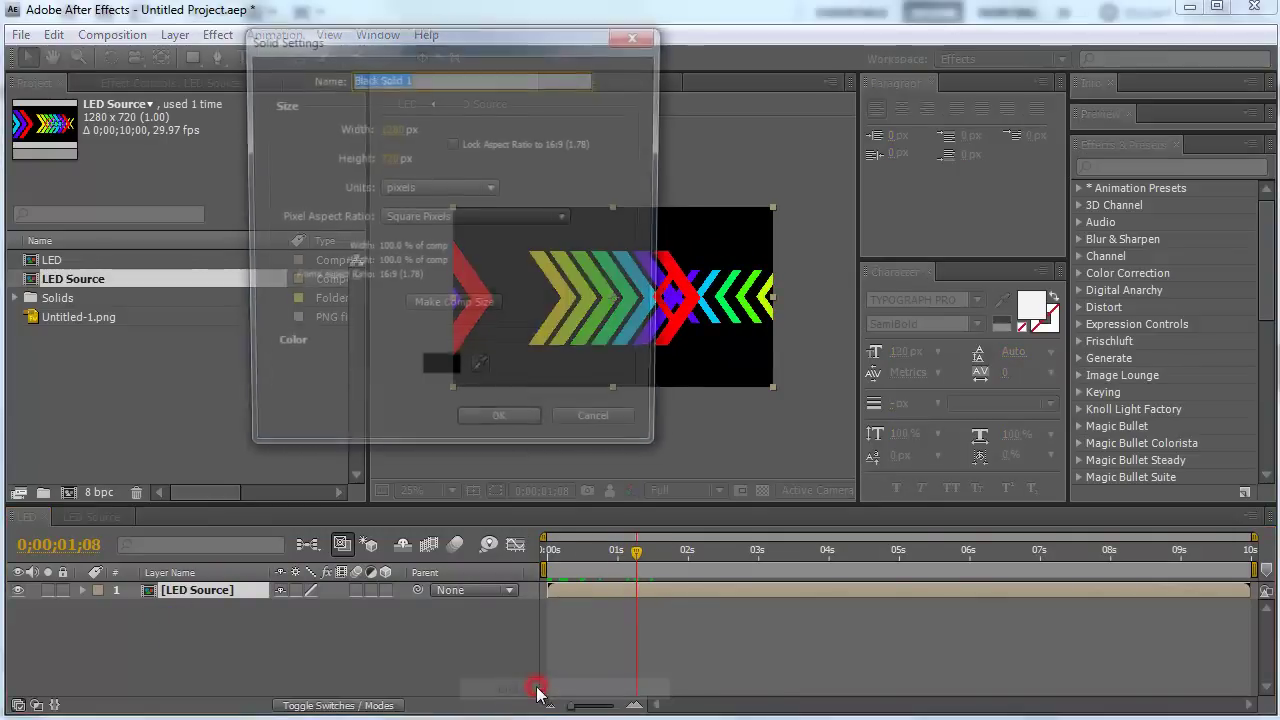
text(F)
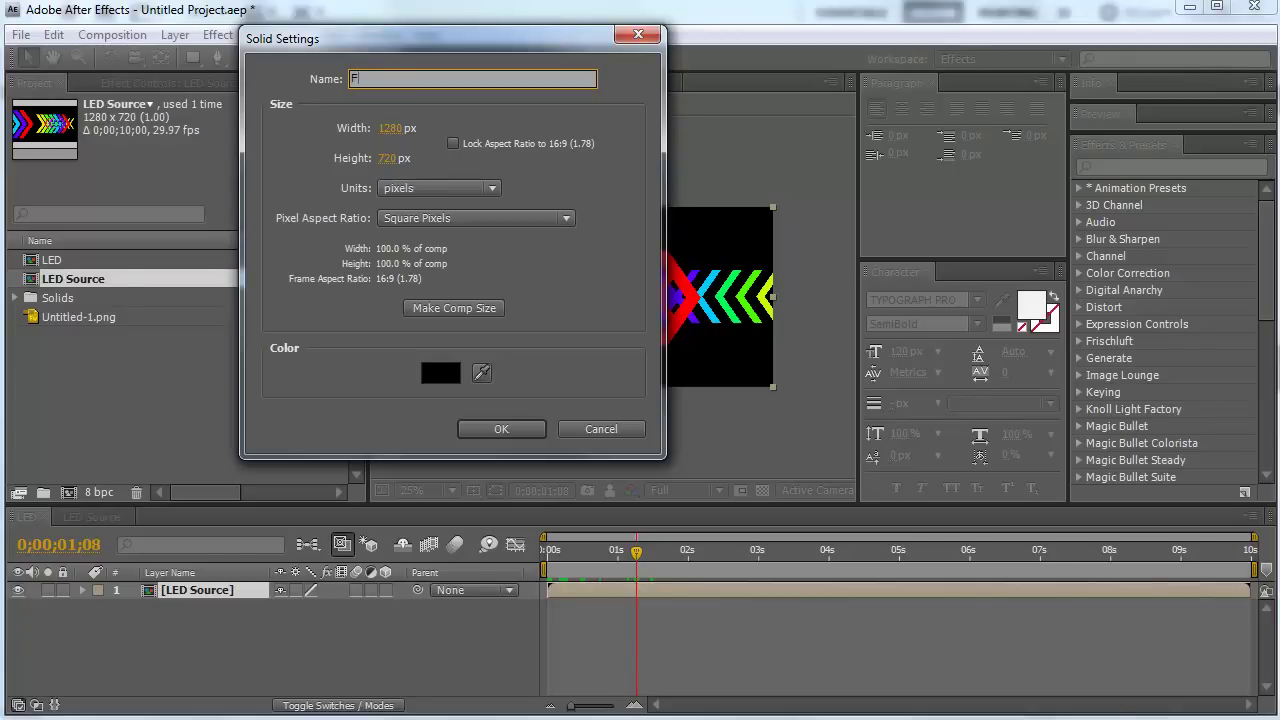
text(orm)
key(Return)
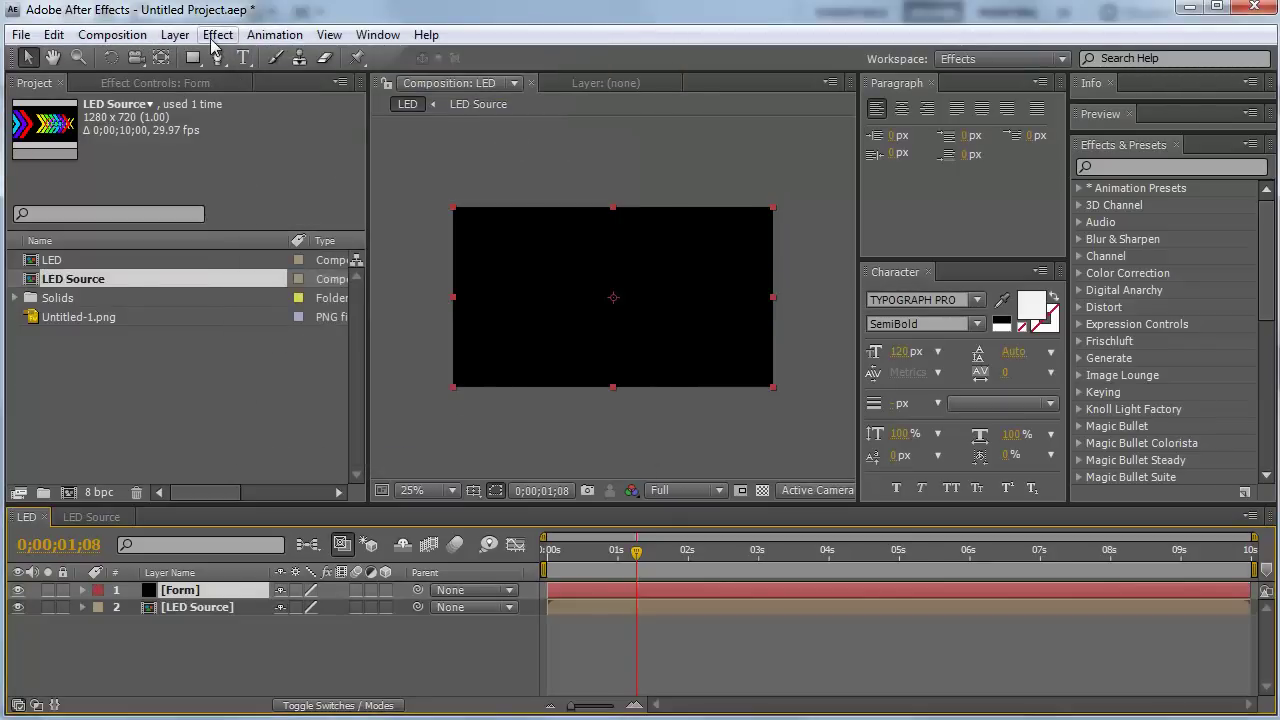
Step: Add Camera 1 with default settings to the LED composition
click(188, 38)
mouse_move(200, 57)
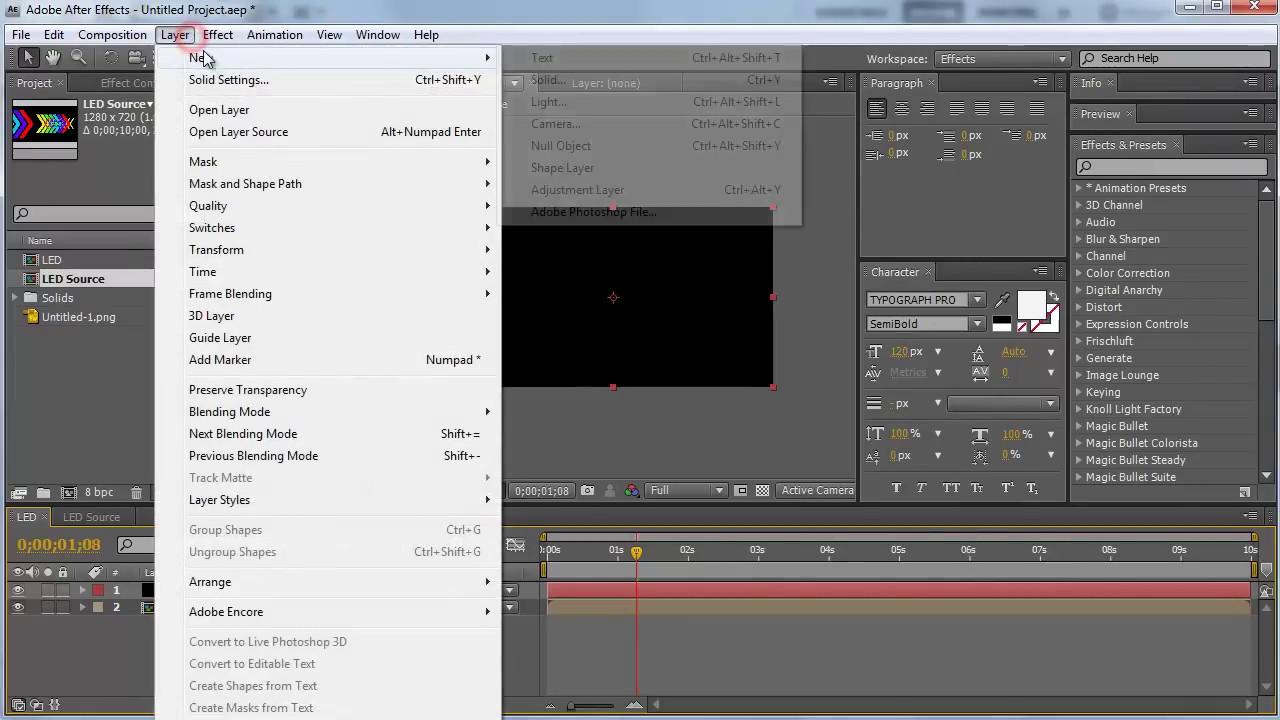
click(591, 125)
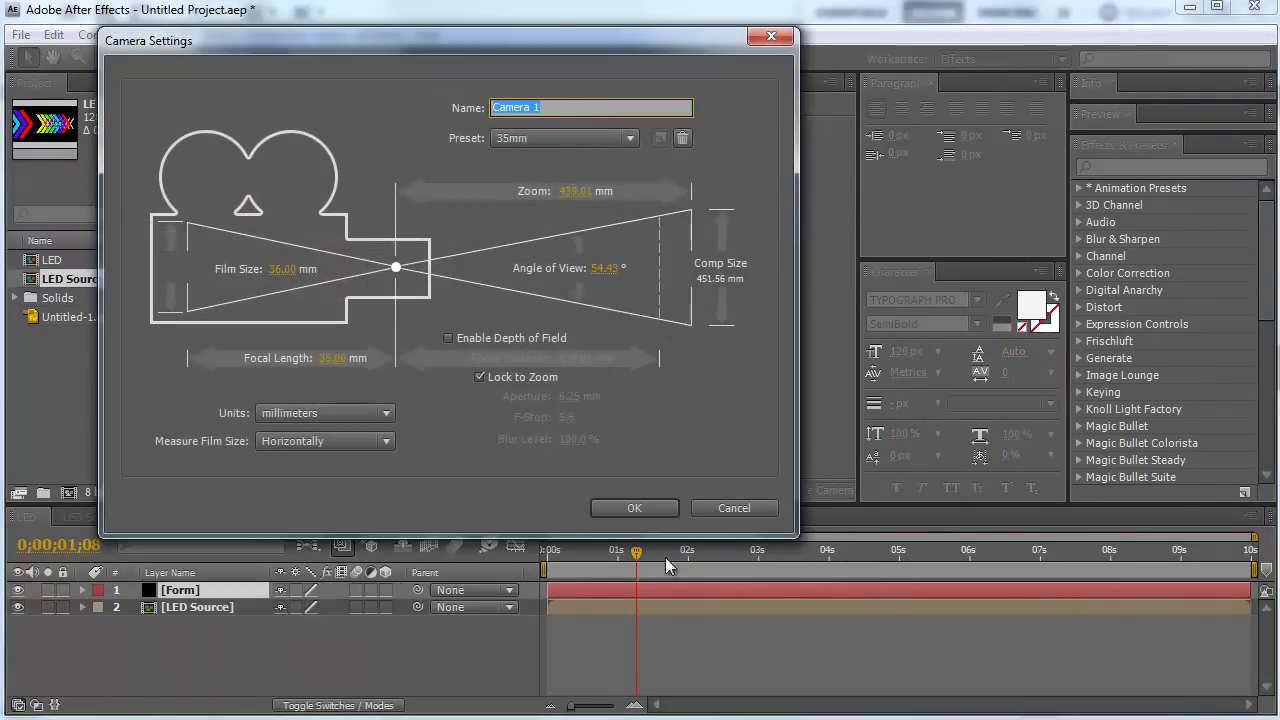
click(640, 507)
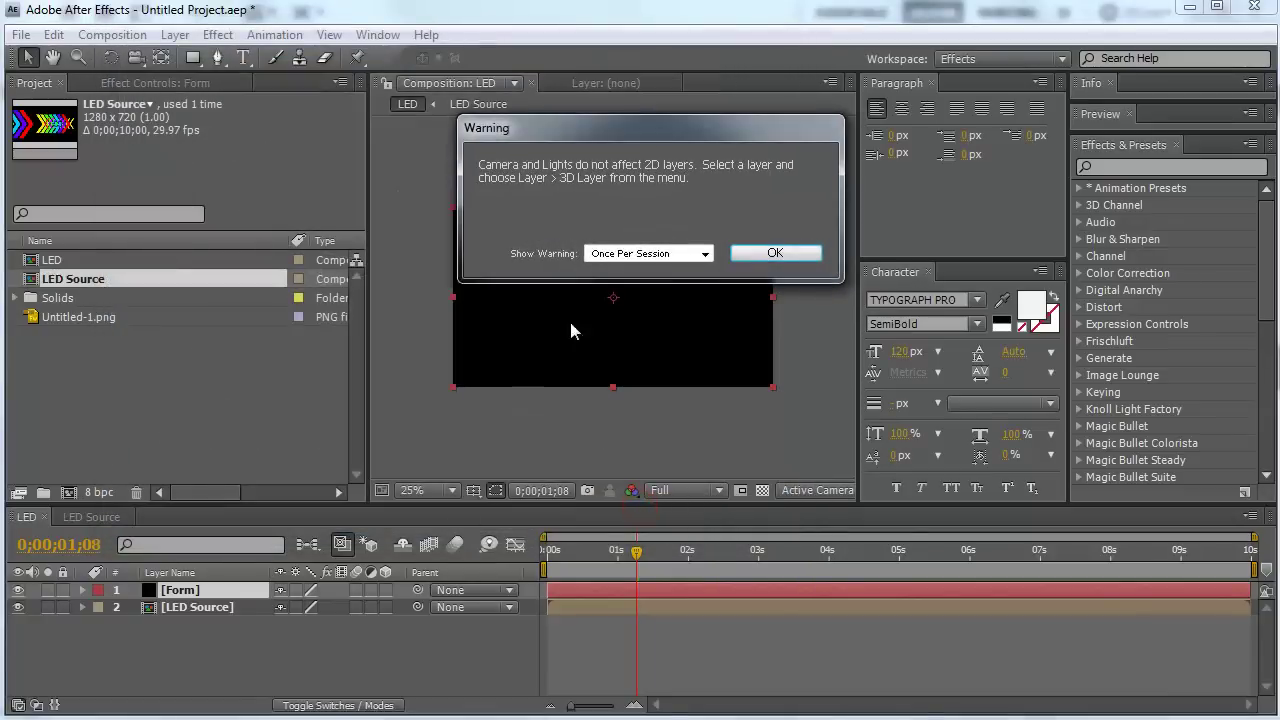
click(767, 255)
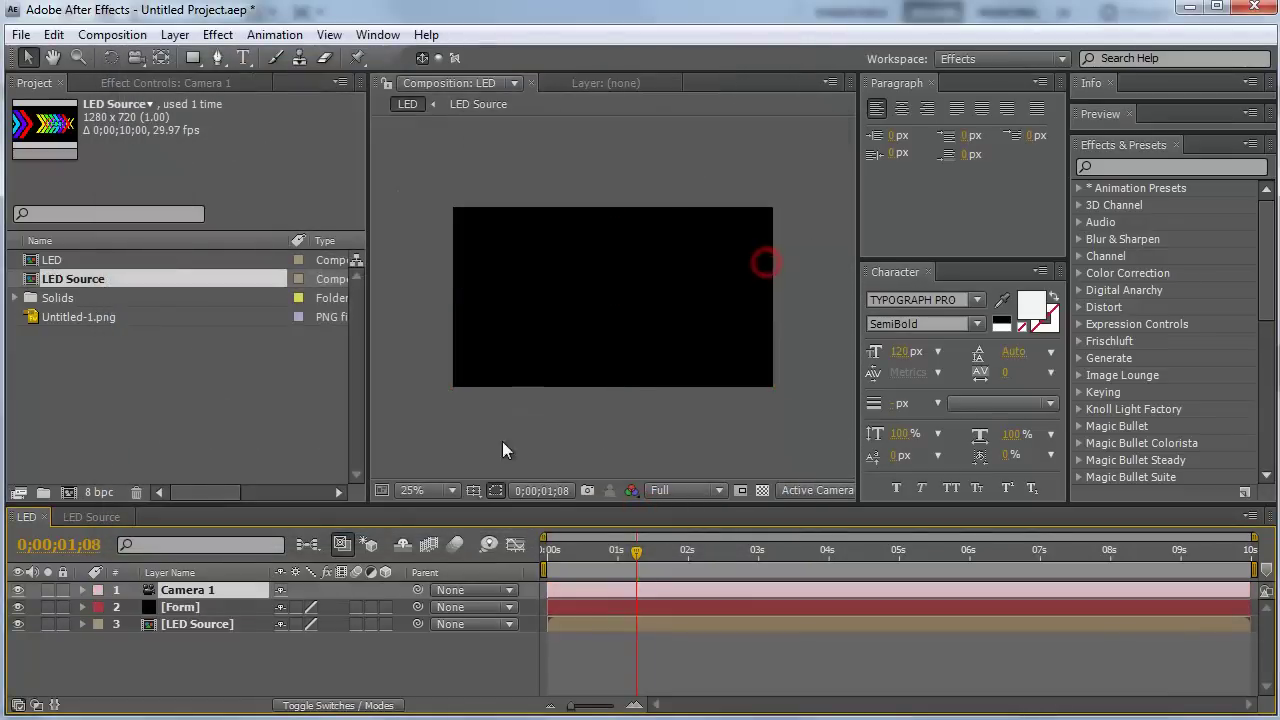
click(190, 608)
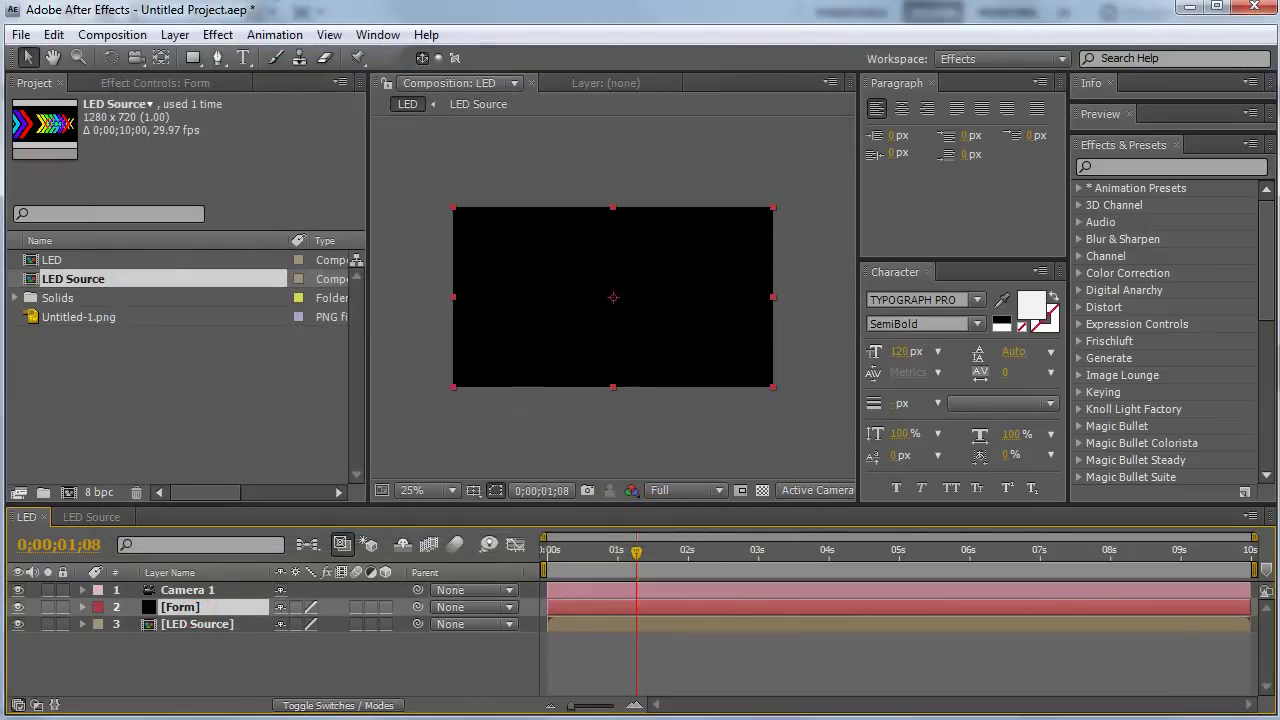
Step: Apply the Trapcode Form particle effect to the Form solid
click(218, 35)
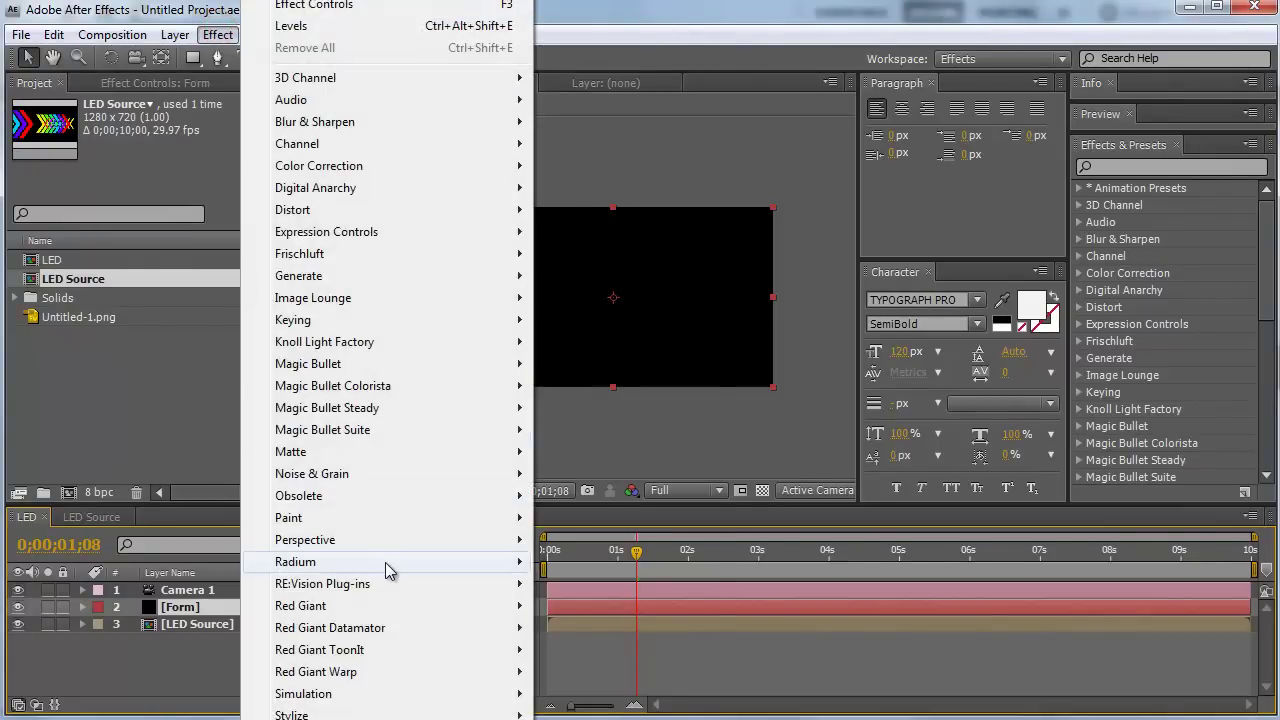
mouse_move(390, 719)
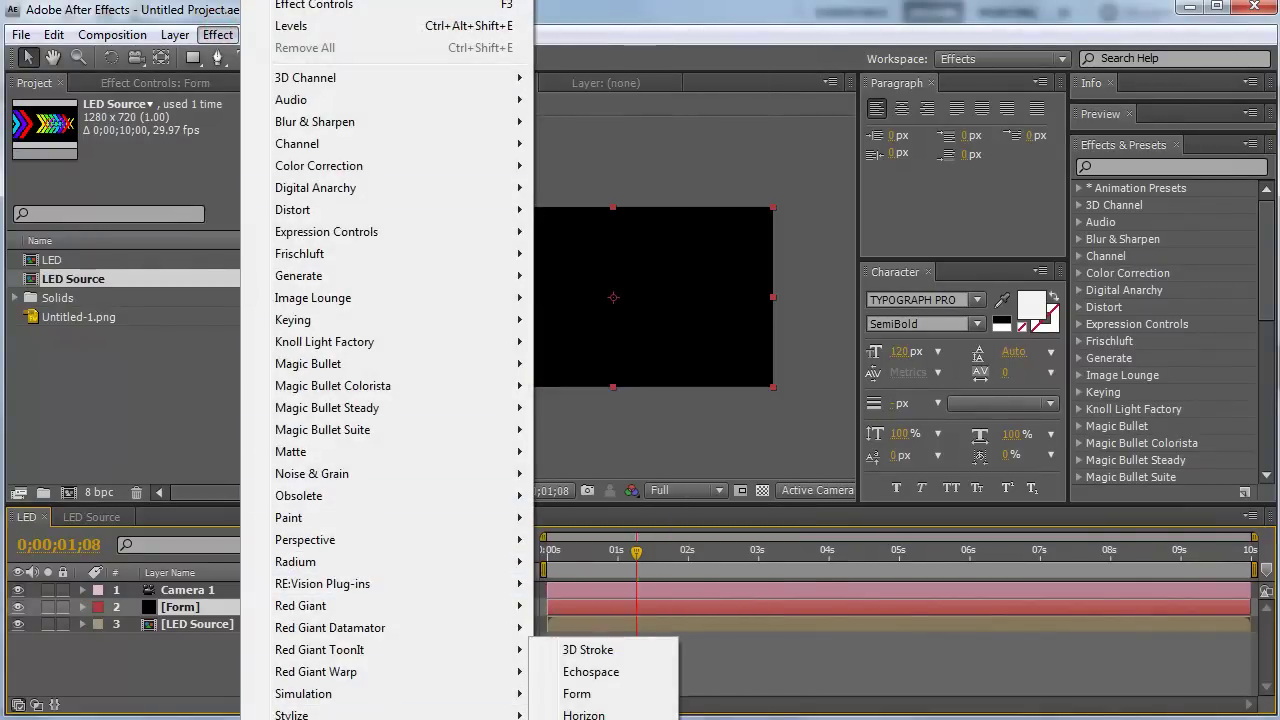
click(577, 693)
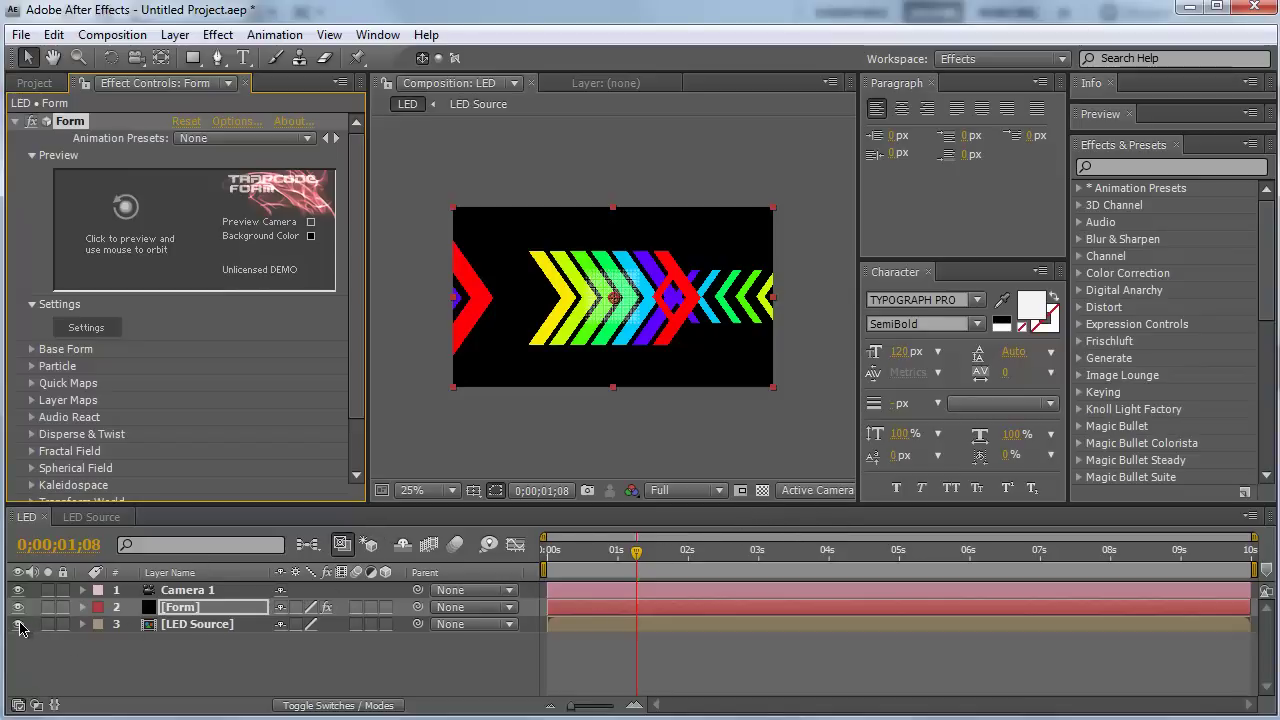
Step: Hide the LED Source layer, collapse Form's Preview section, and zoom the view to 50%
click(200, 625)
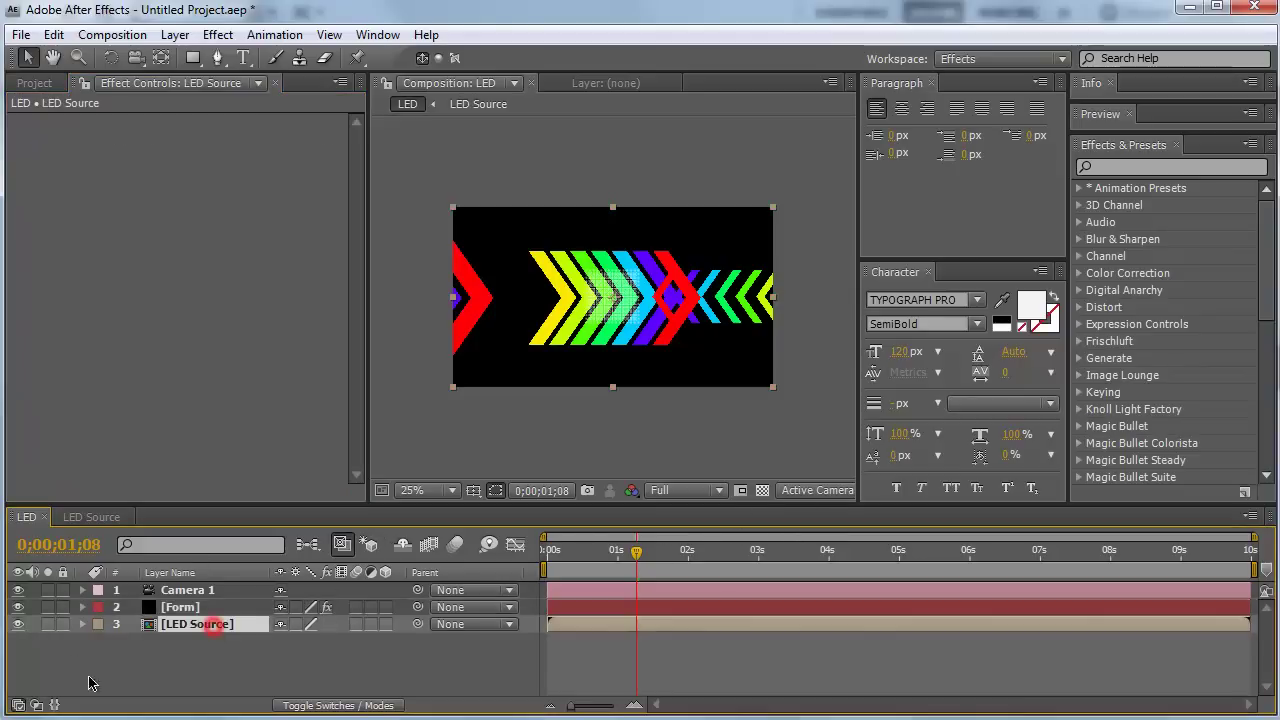
click(18, 624)
click(182, 607)
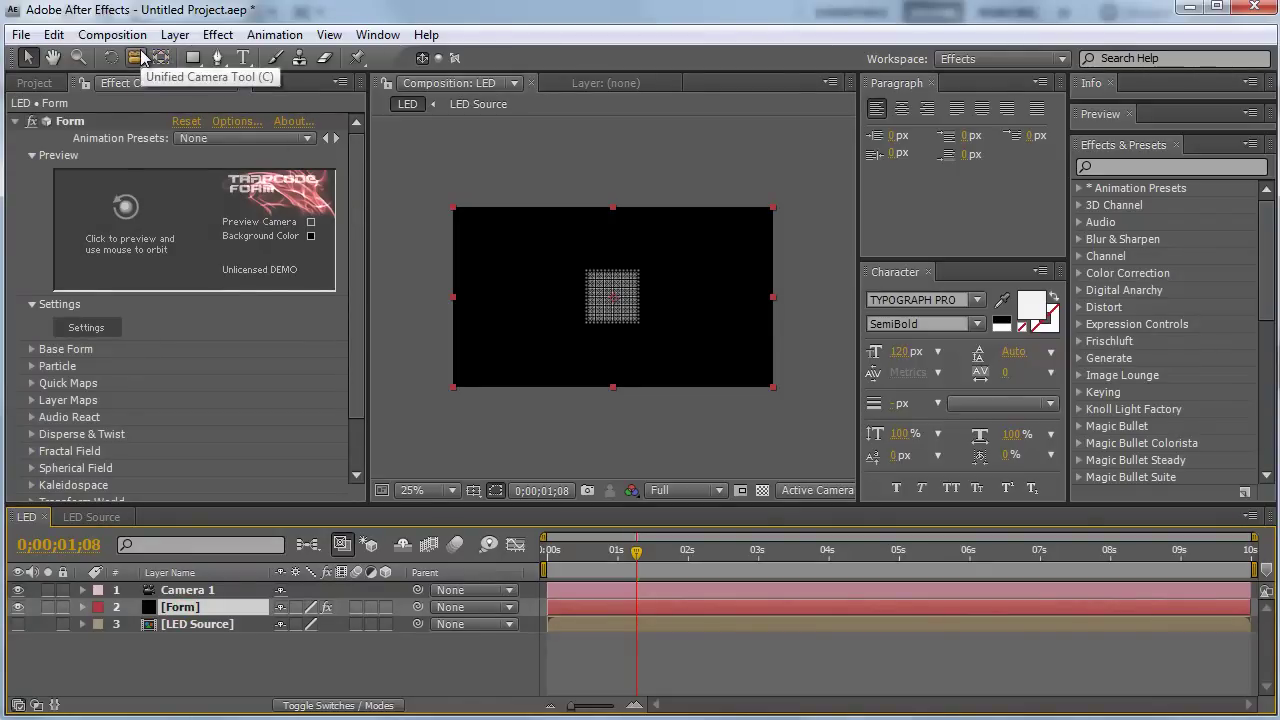
click(31, 156)
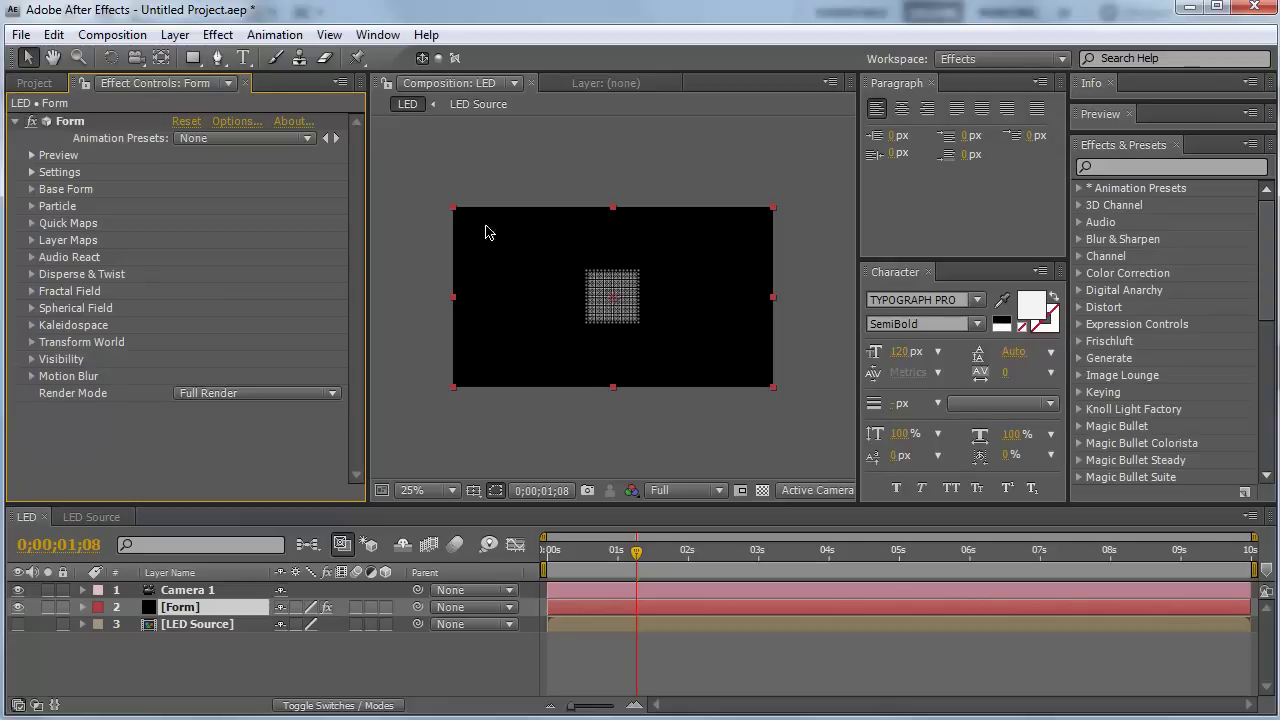
key(period)
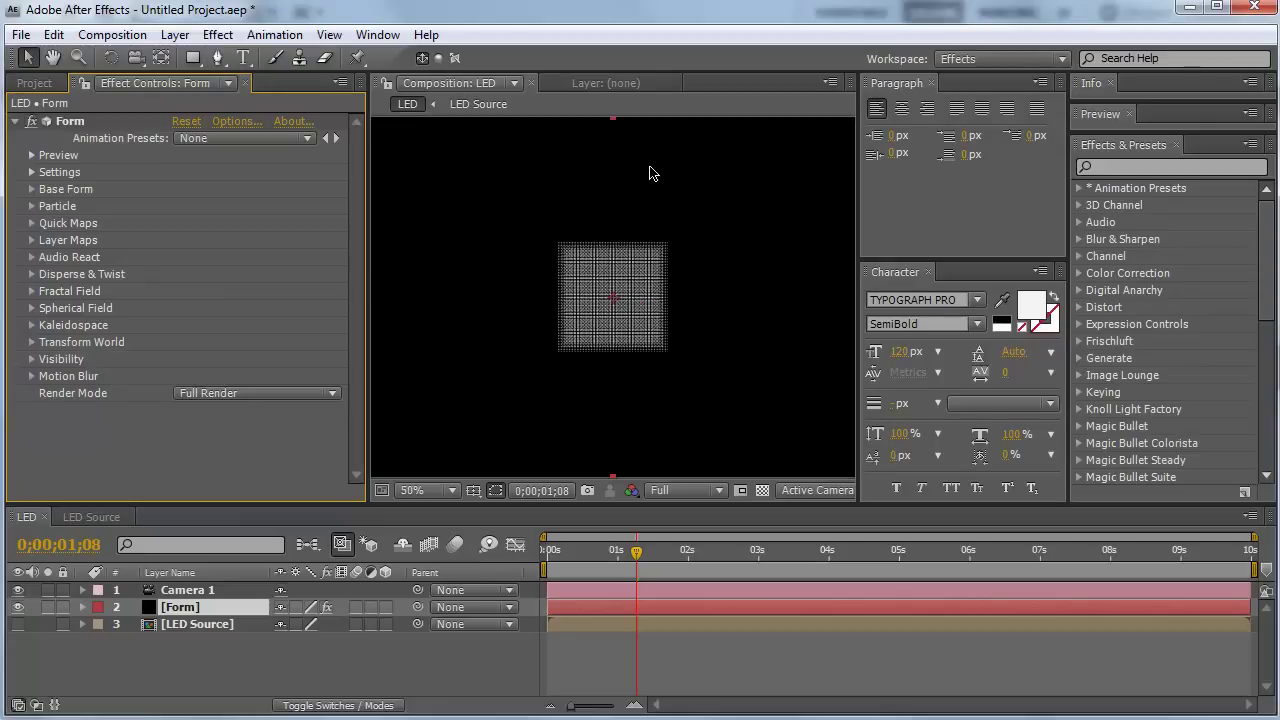
click(138, 60)
mouse_move(657, 323)
mouse_down()
mouse_move(673, 240)
mouse_move(586, 257)
mouse_up()
mouse_move(636, 551)
mouse_down()
mouse_move(625, 553)
mouse_move(641, 621)
mouse_move(597, 605)
mouse_up()
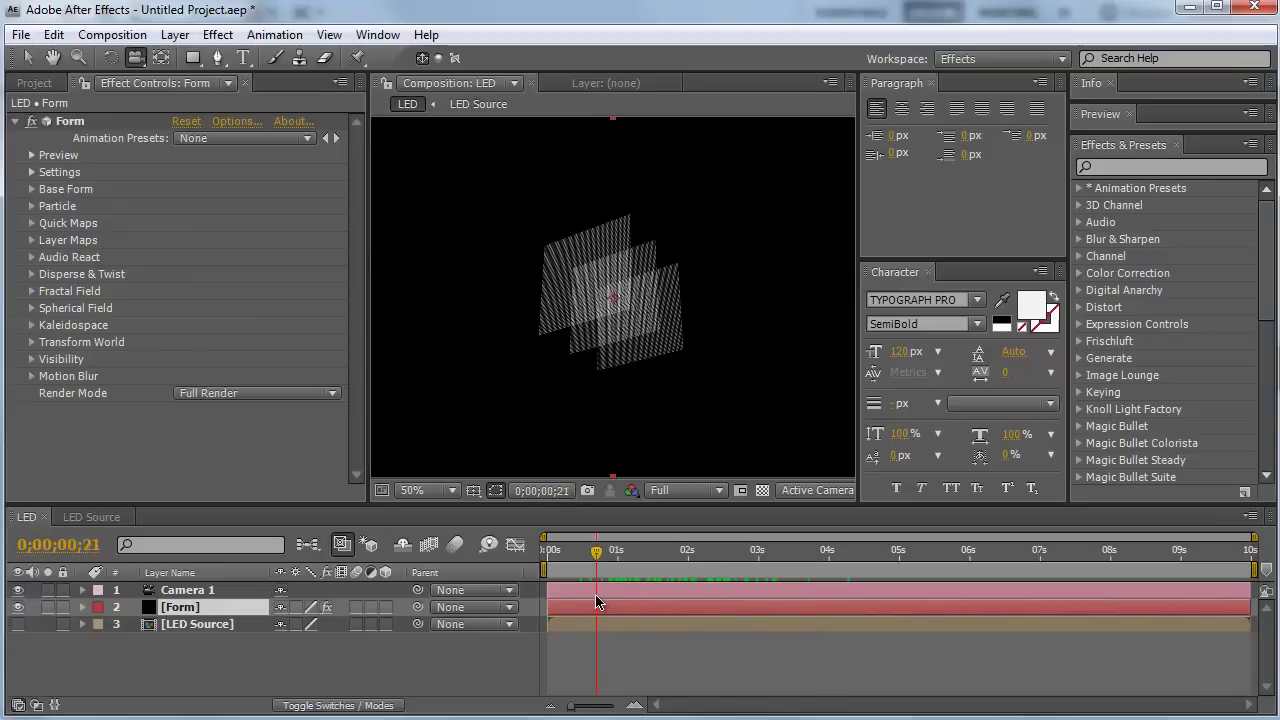
click(188, 590)
key(p)
key(p)
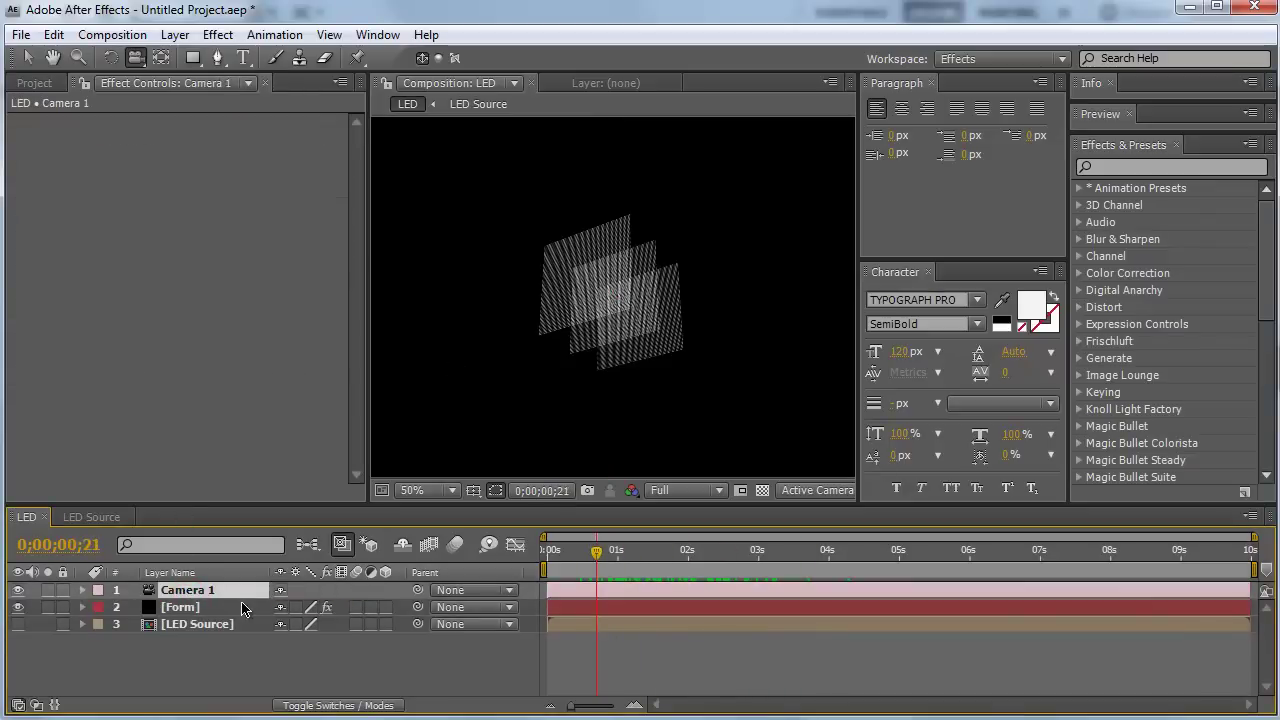
click(82, 590)
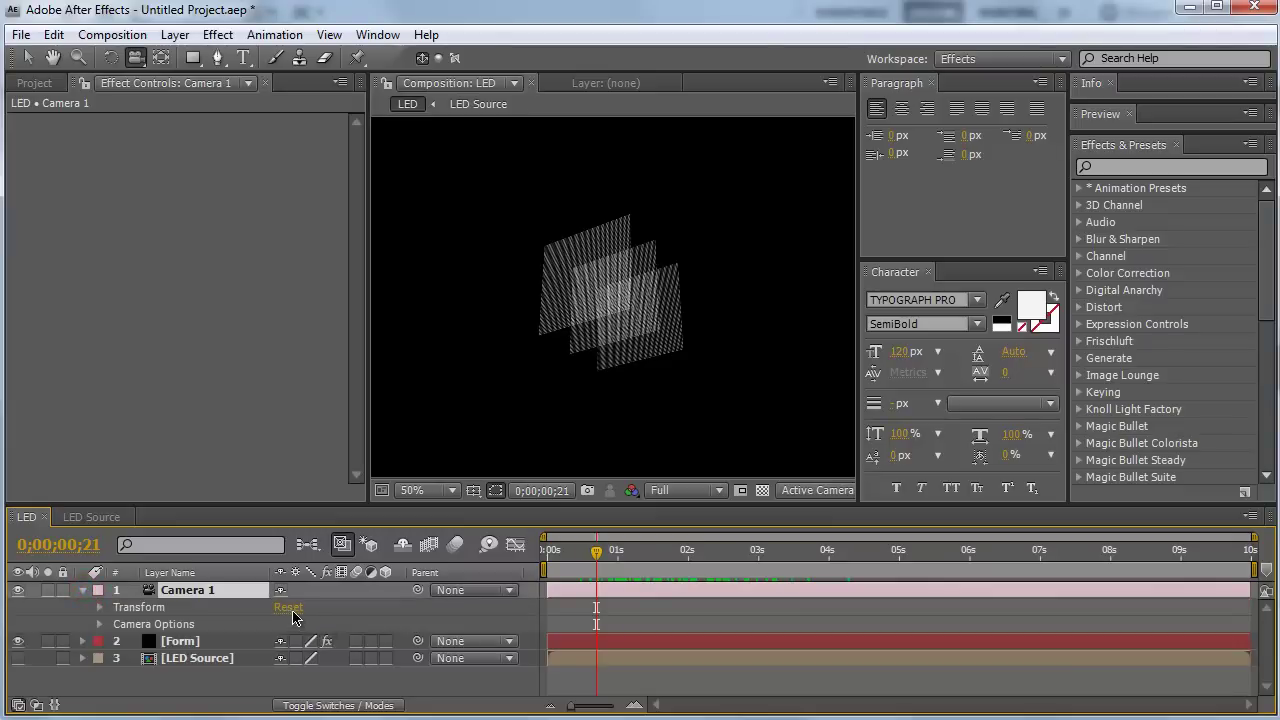
click(289, 607)
click(82, 590)
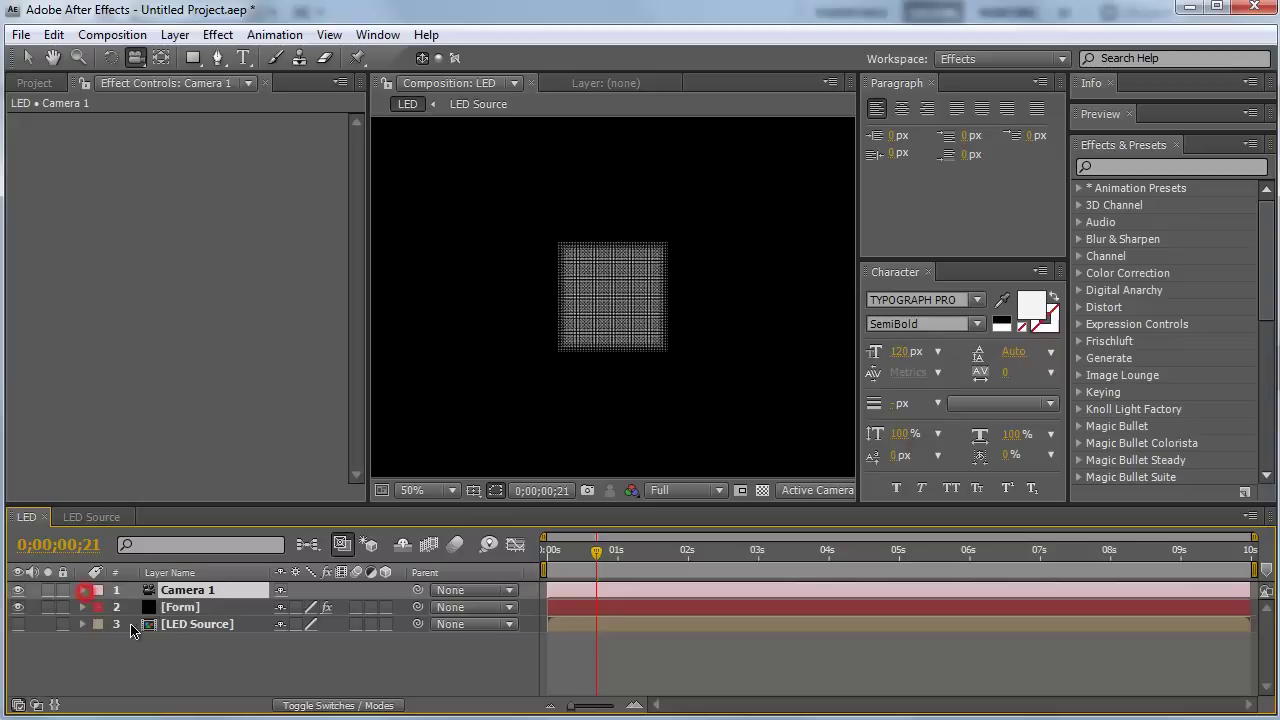
click(178, 607)
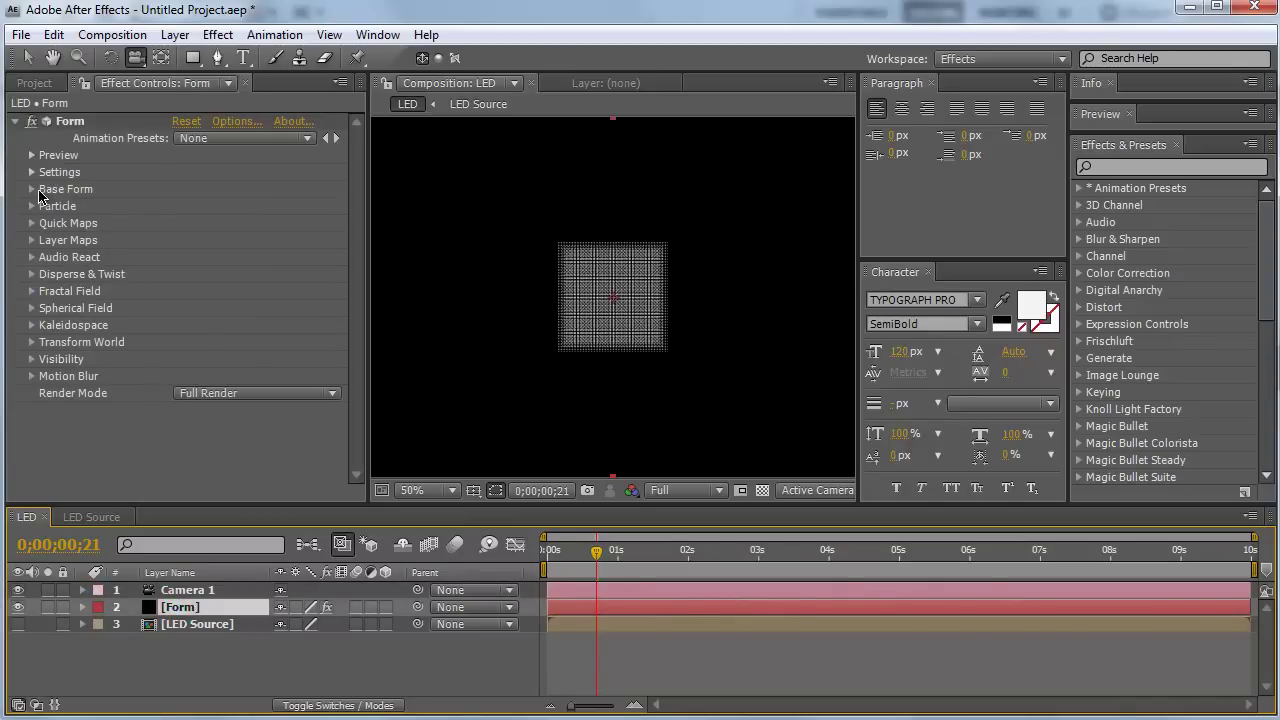
Step: Keep Box - Grid as Form's base form and set its size to 1280 × 720
click(33, 189)
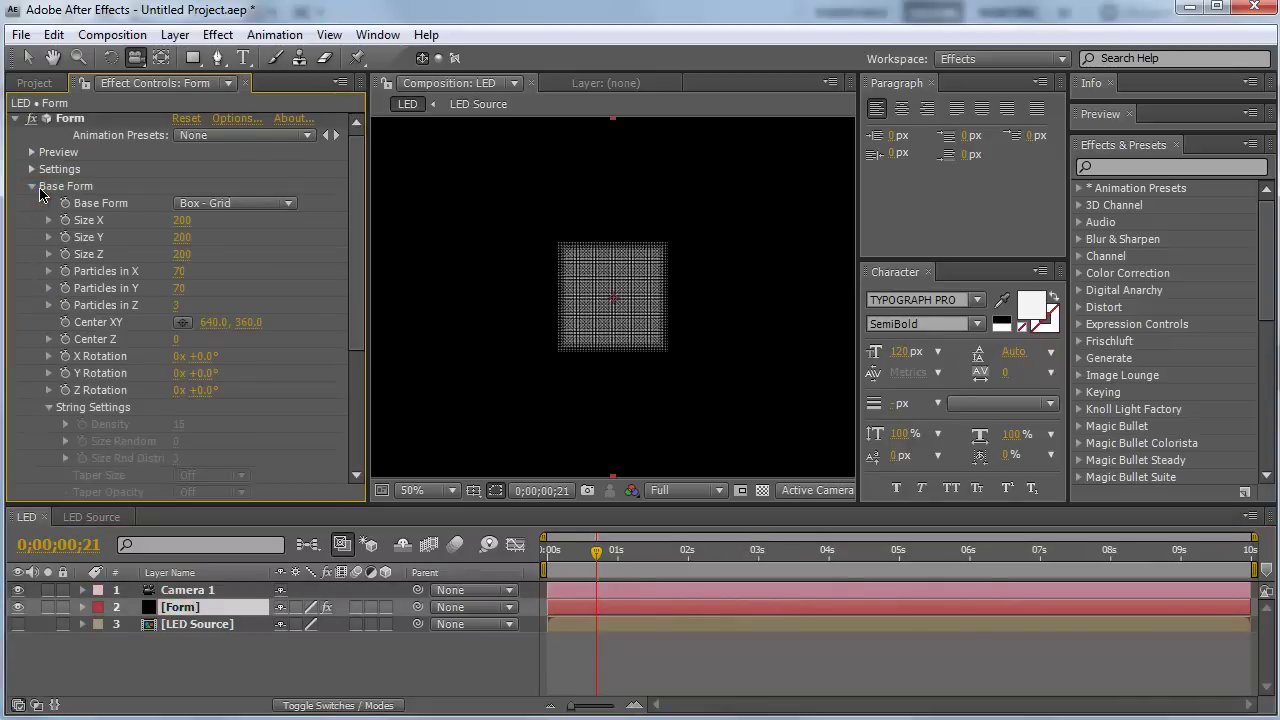
click(221, 204)
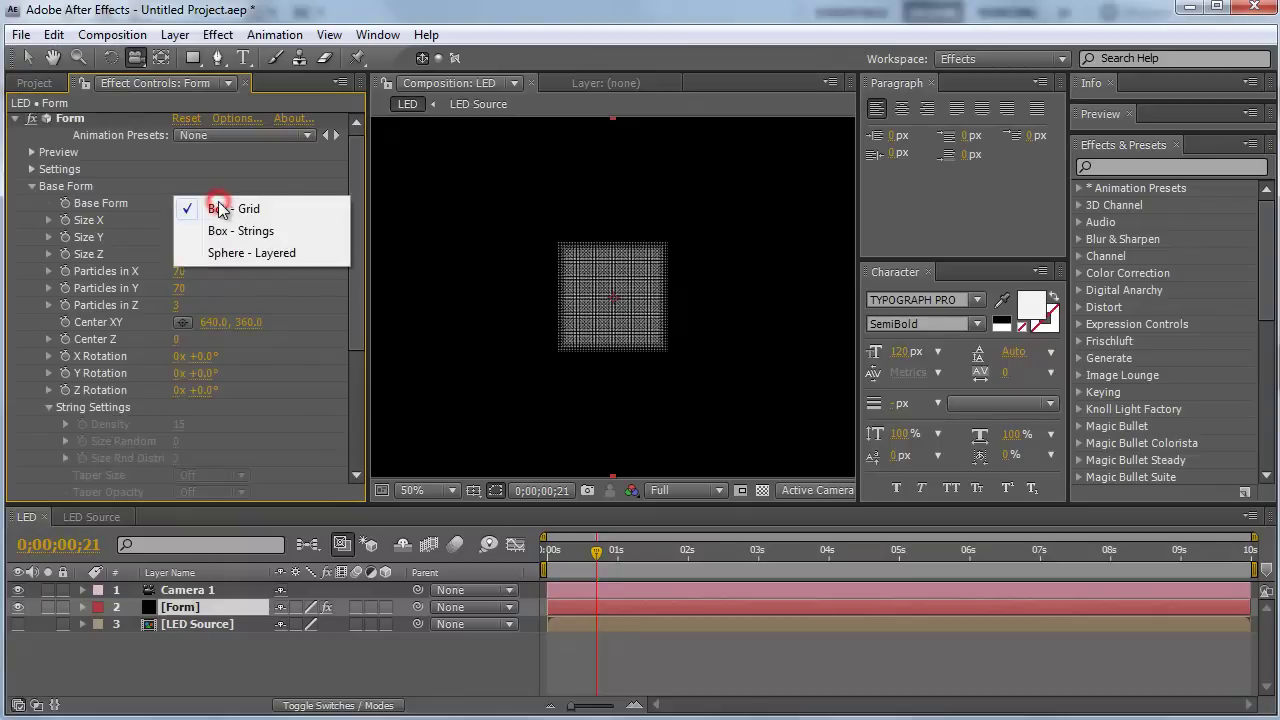
click(251, 214)
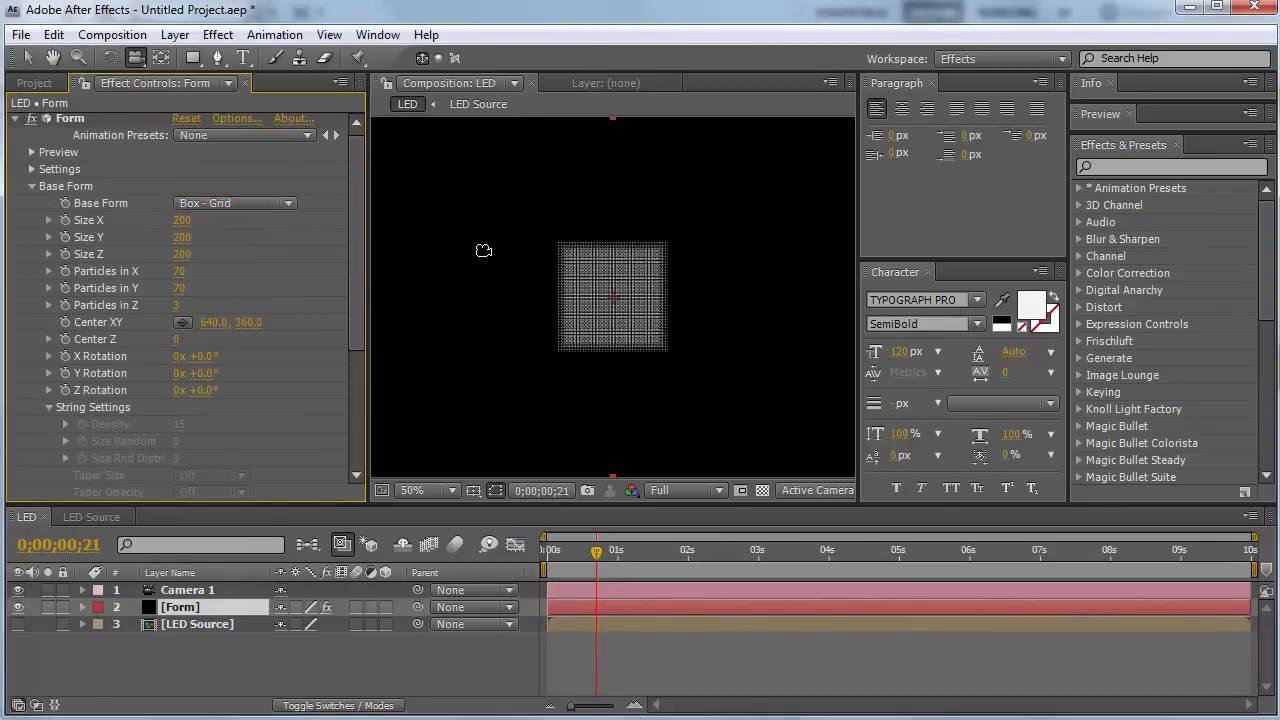
click(22, 60)
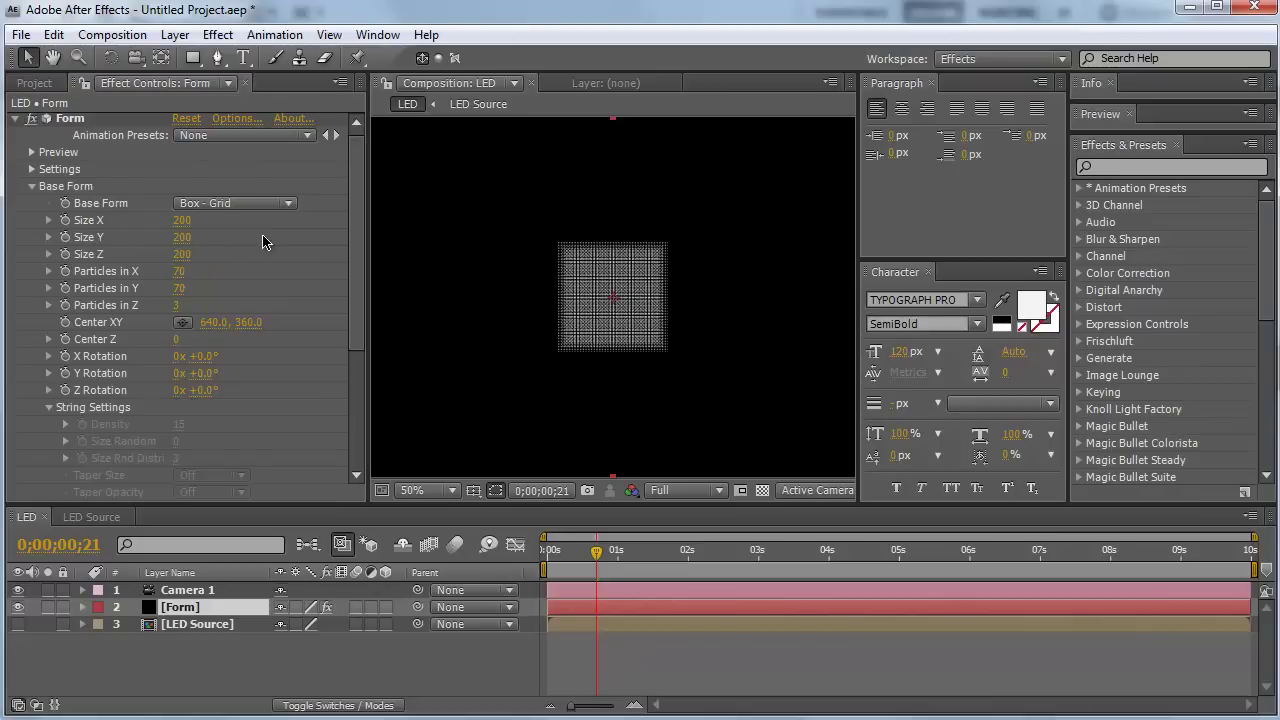
click(184, 221)
text(1280)
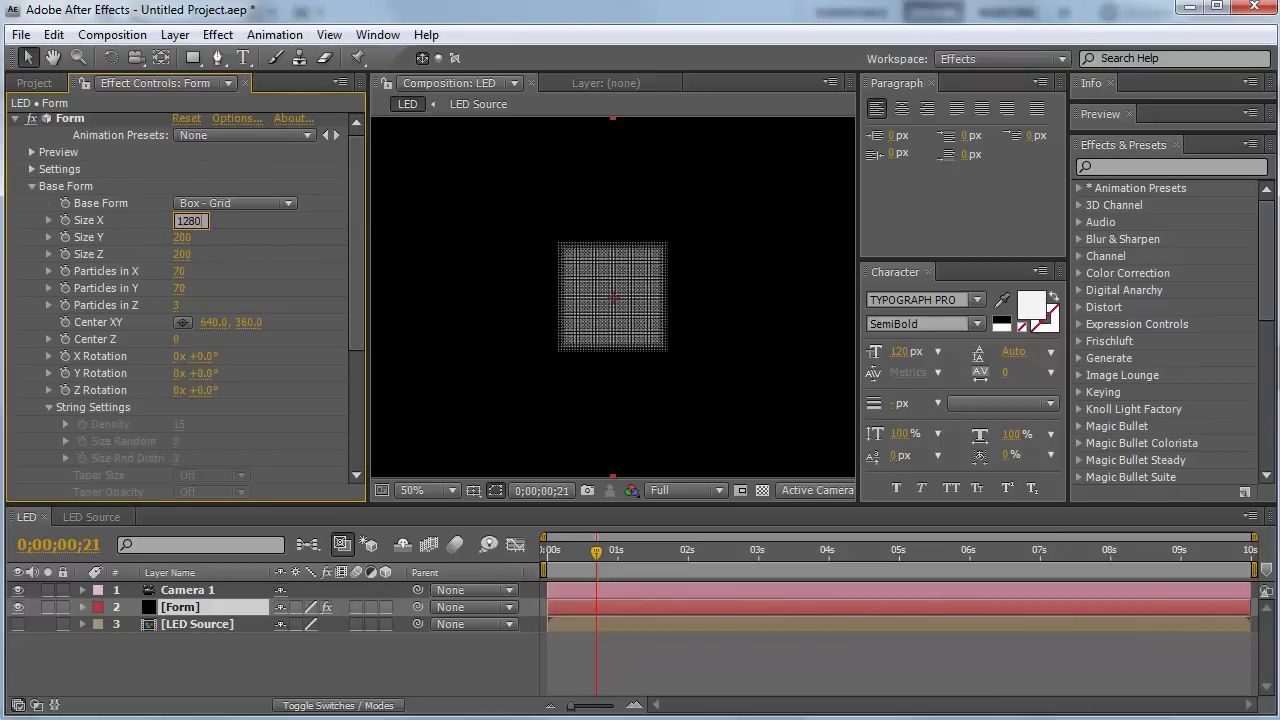
key(Return)
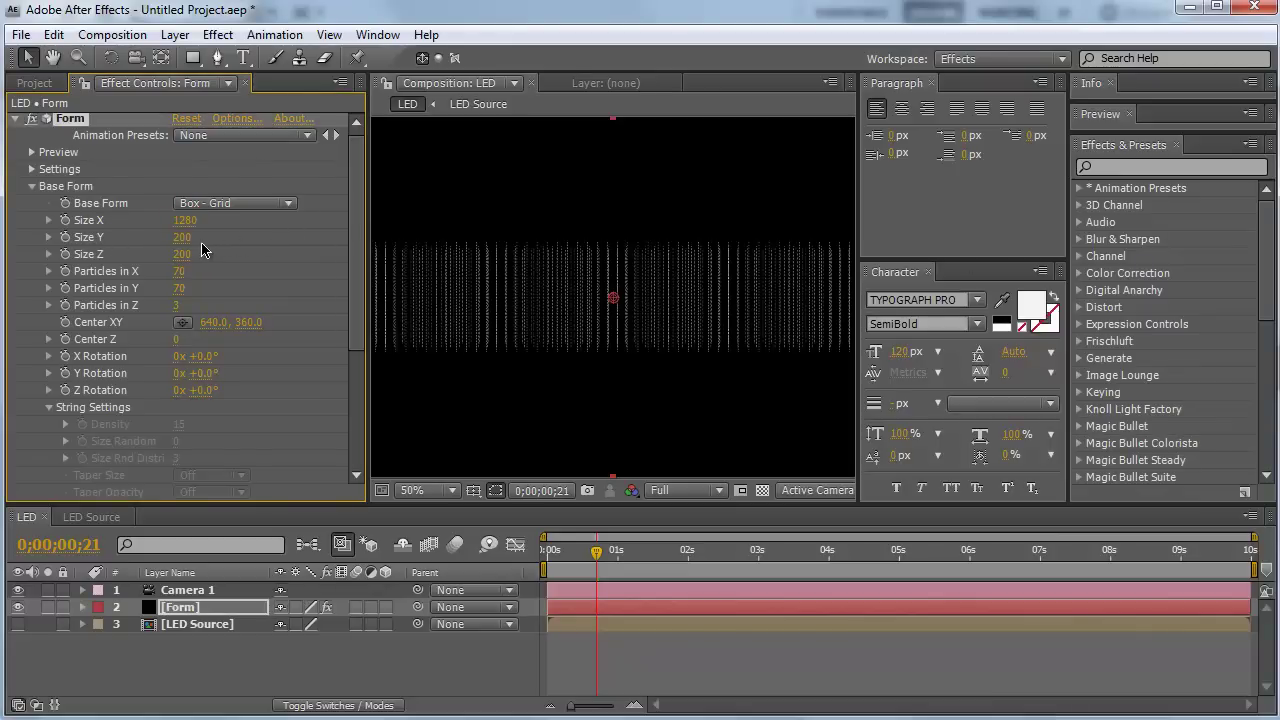
click(184, 237)
text(720)
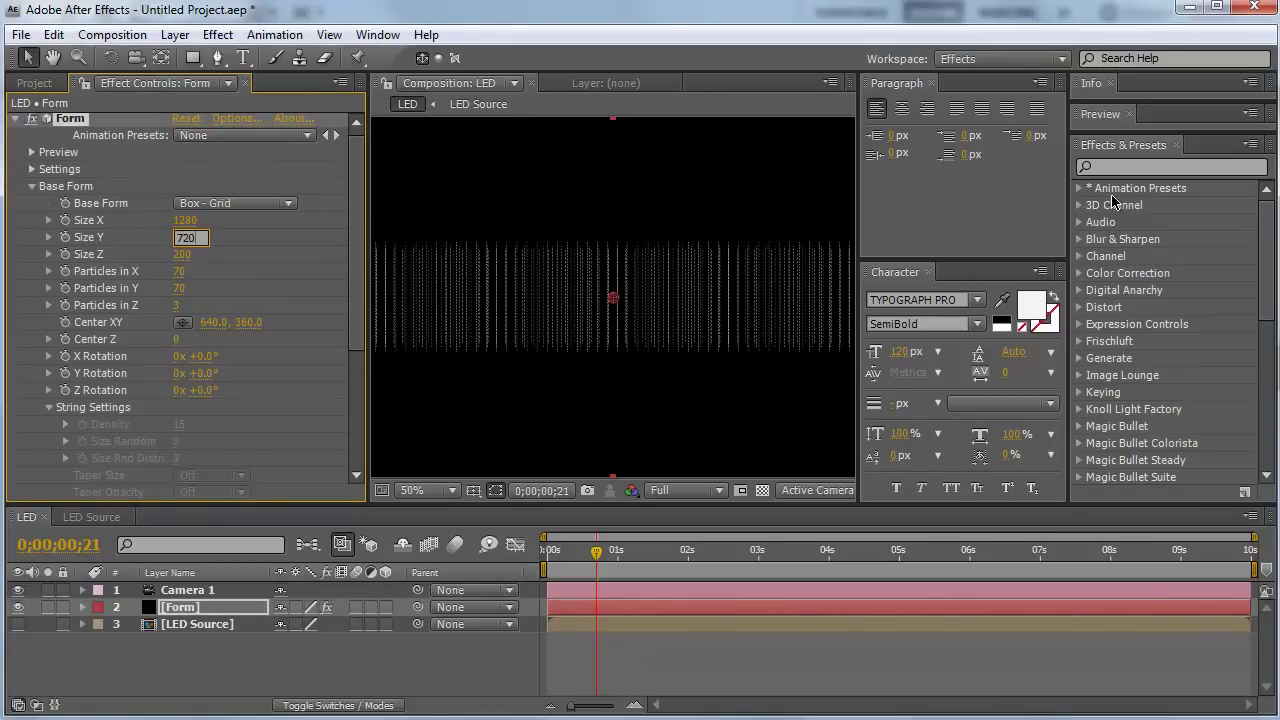
key(Return)
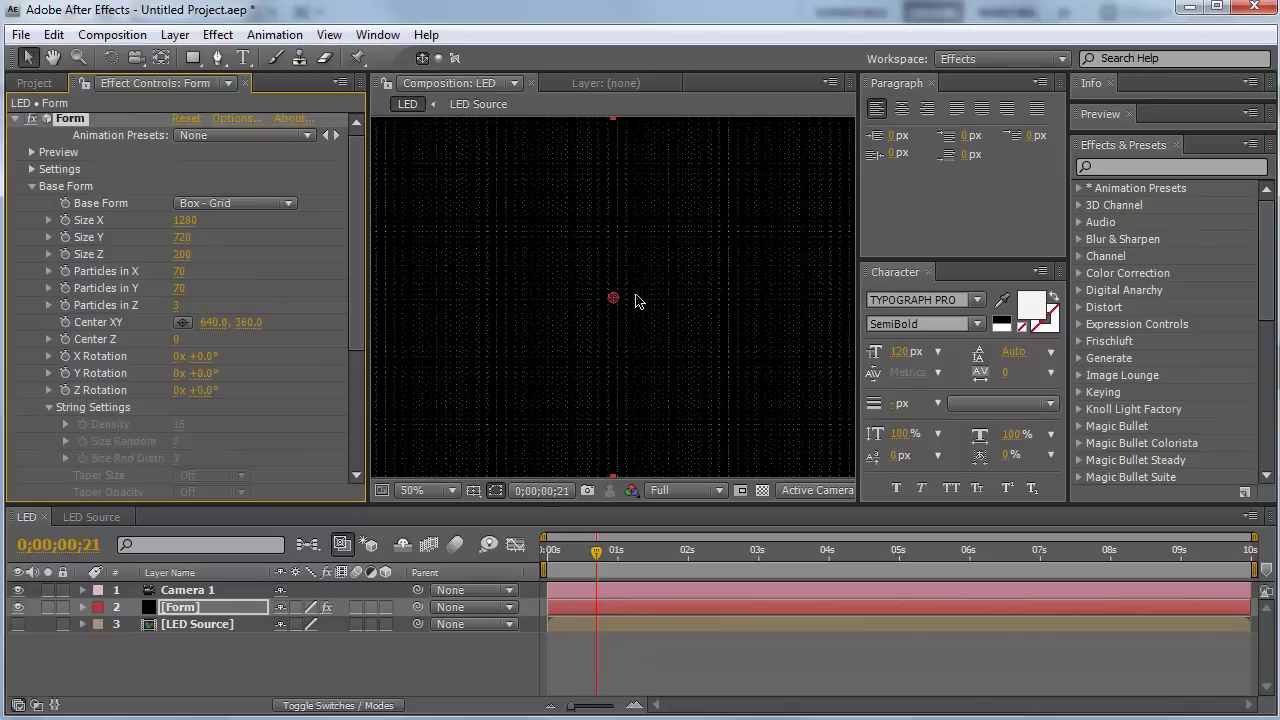
Step: Set Particles in X to 140 and Particles in Z to 1
click(179, 271)
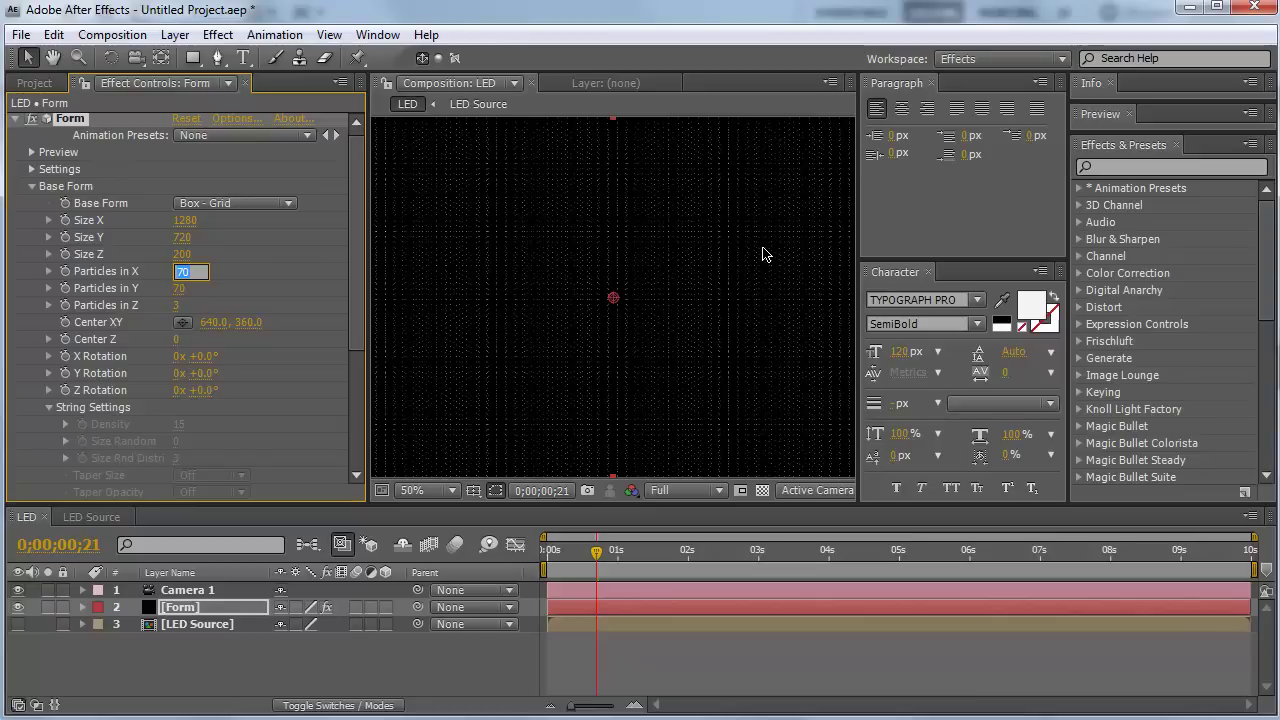
key(shift+Up)
key(shift+Up)
key(shift+Up)
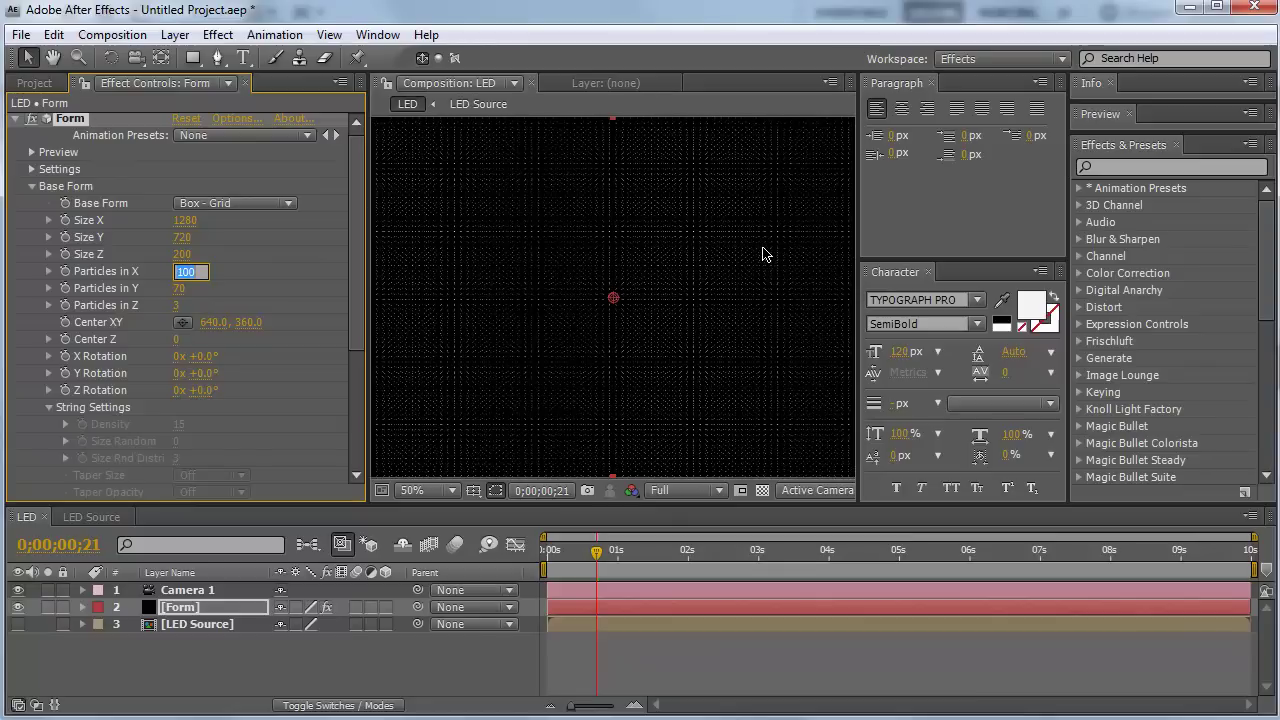
key(shift+Up)
key(shift+Up)
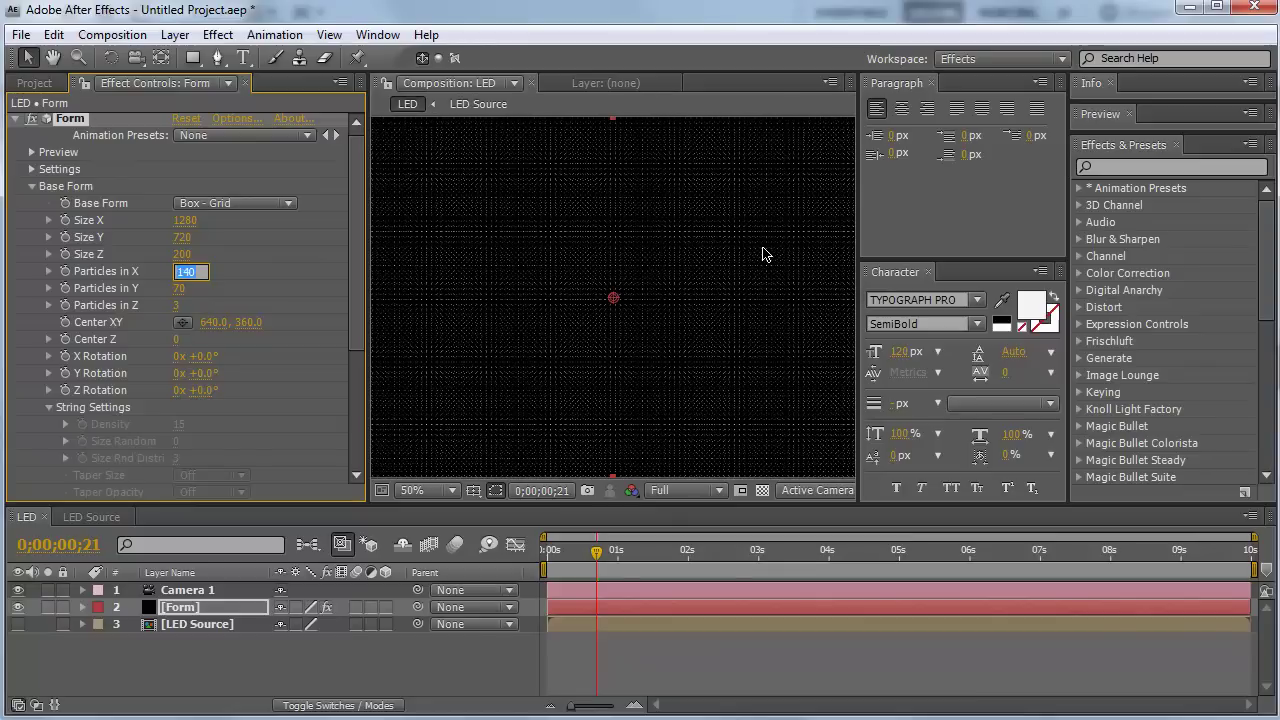
click(312, 295)
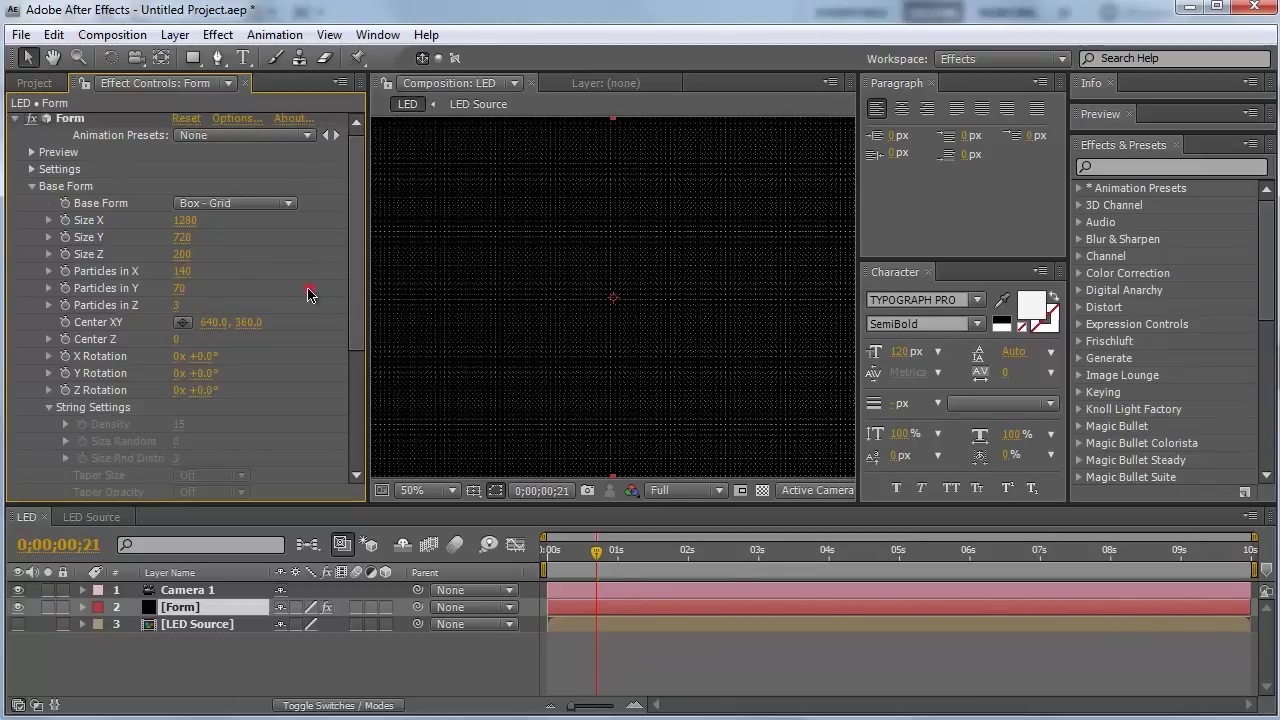
click(179, 308)
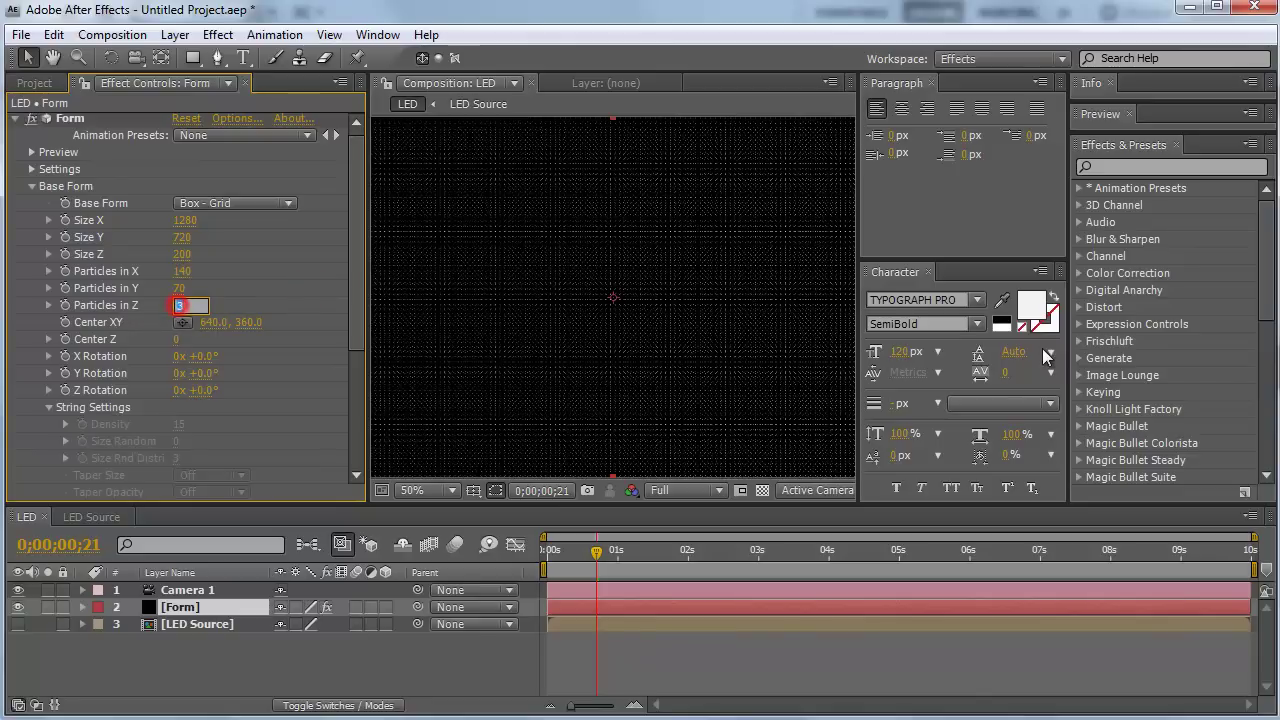
text(1)
key(Return)
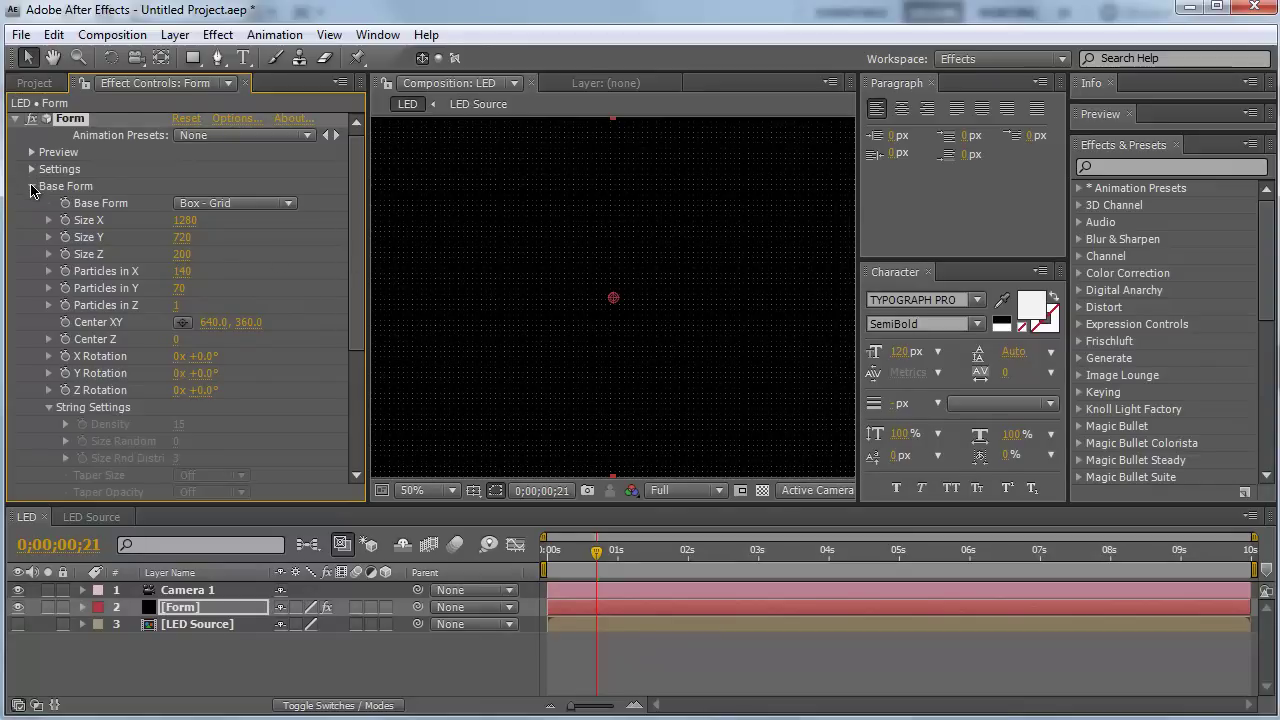
click(31, 187)
Step: Set Form's particle Size to 5 and the particle type to Glow Sphere (No DOF)
click(31, 206)
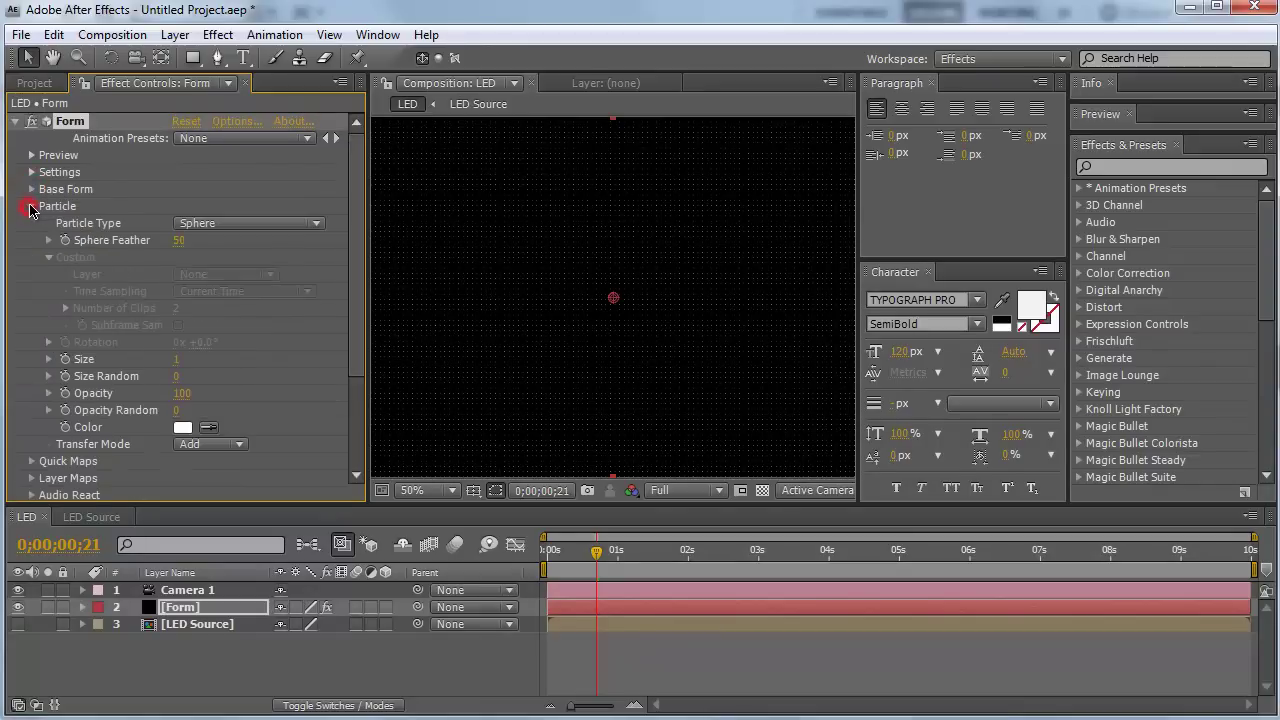
click(178, 359)
text(5)
key(Return)
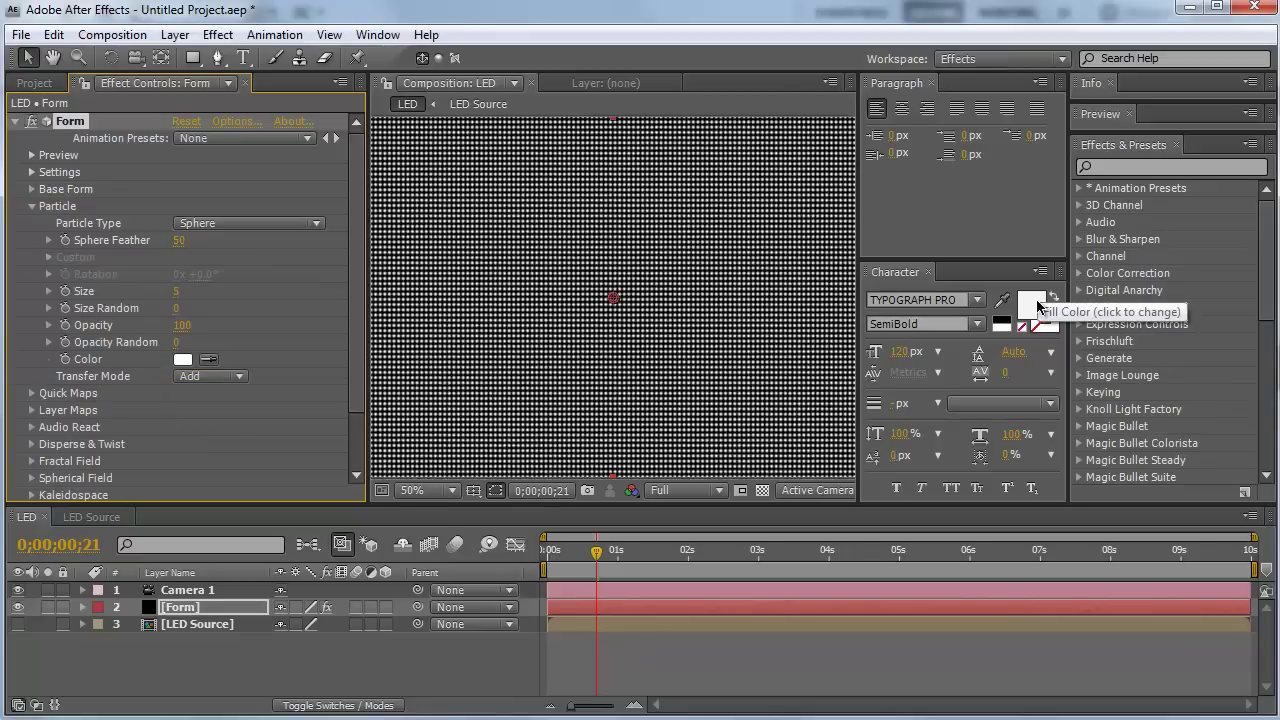
click(202, 222)
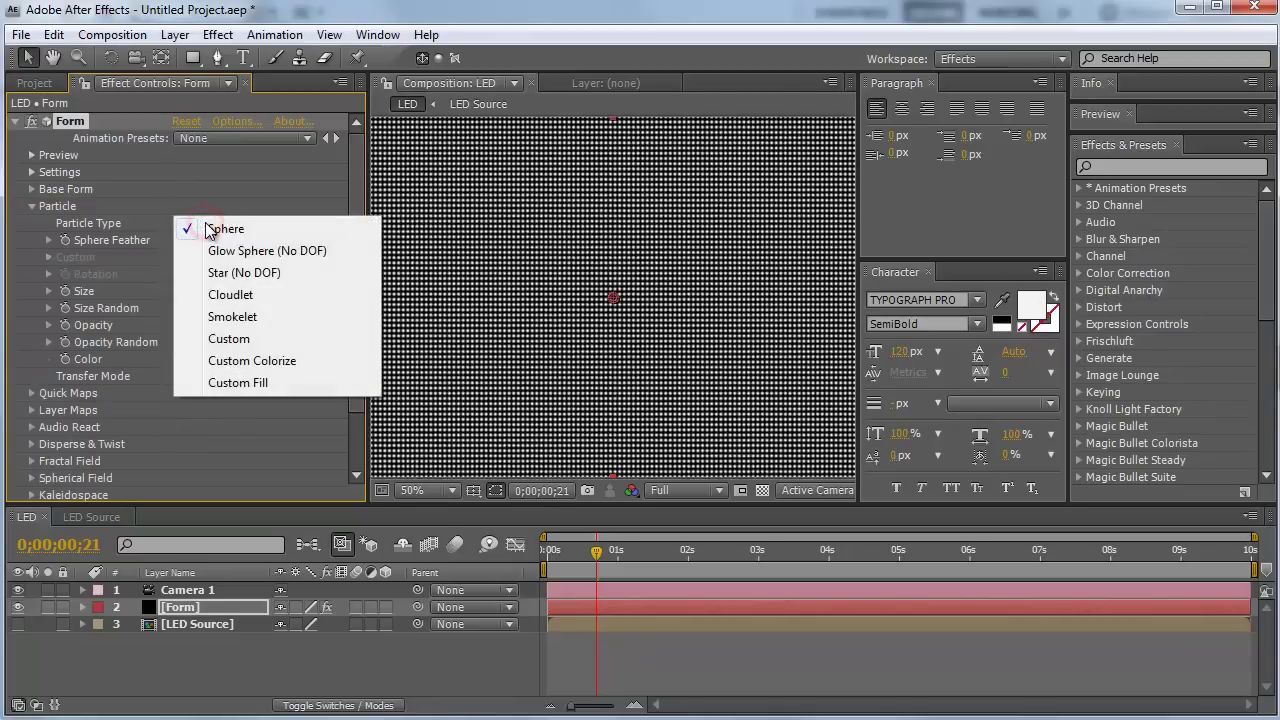
click(250, 251)
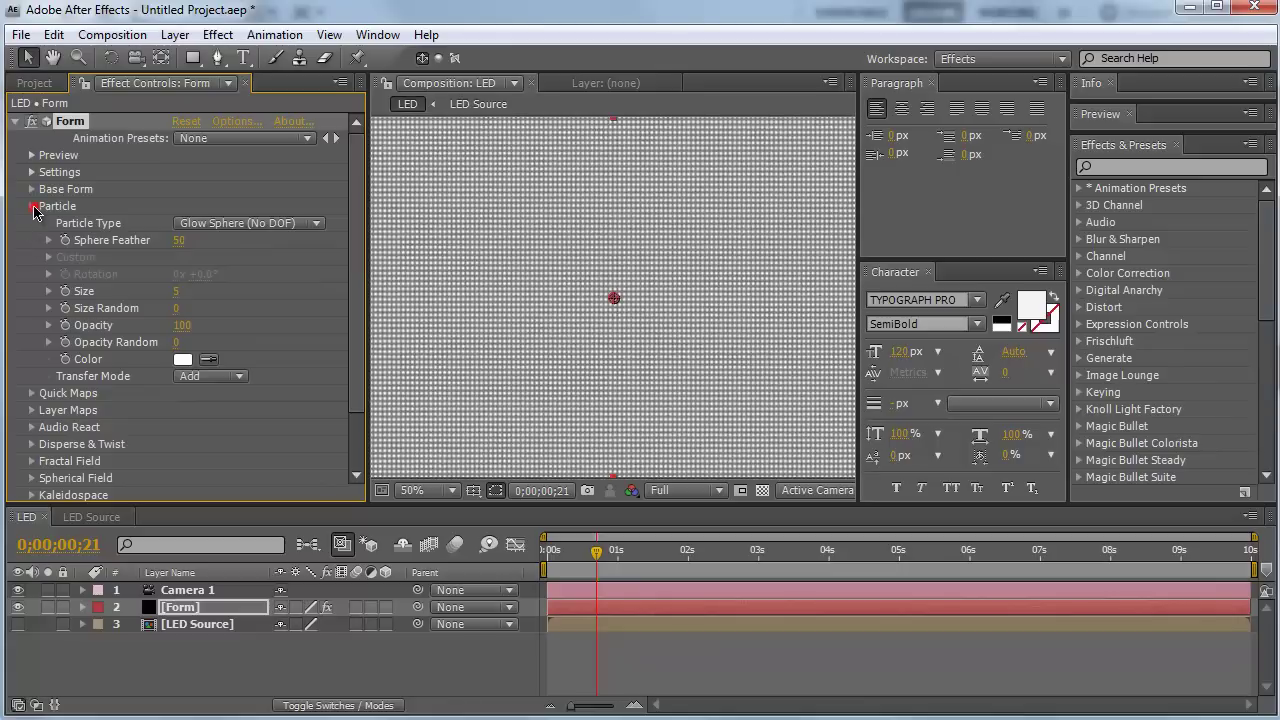
click(32, 207)
Step: Zoom the Composition viewer in to 50% so the Form grid fills the panel
scroll(571, 330, down, 1)
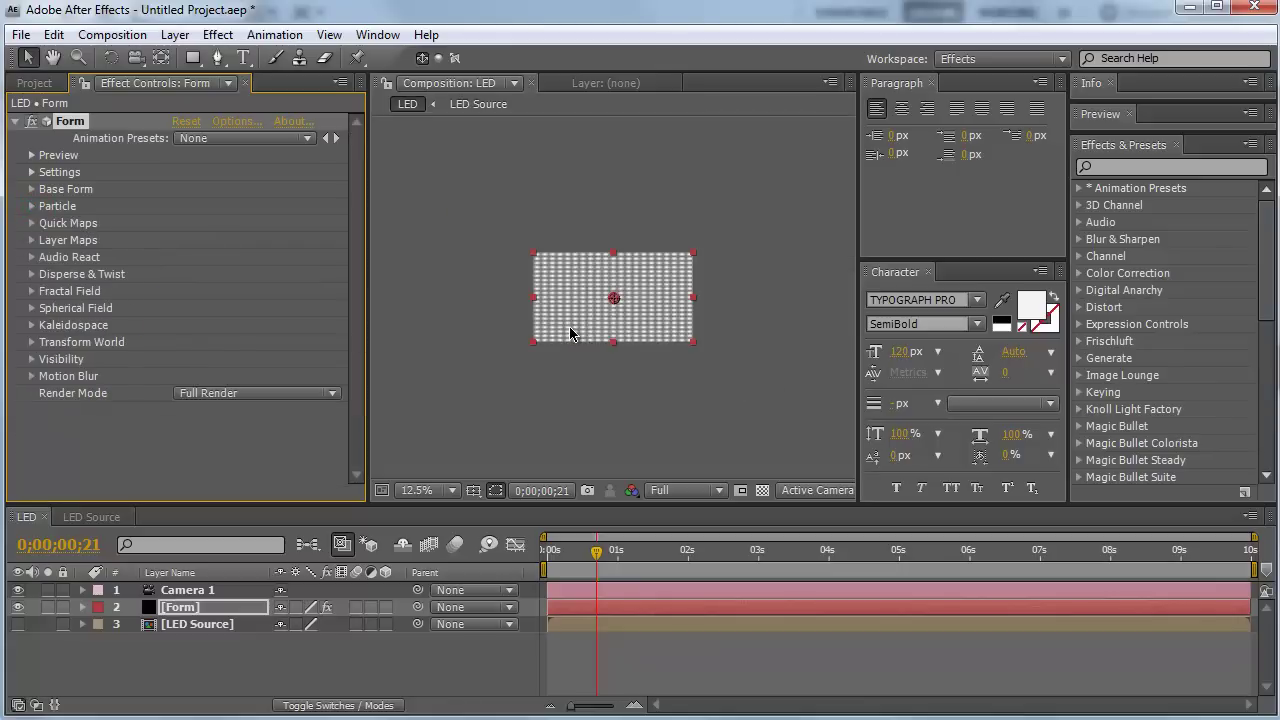
scroll(571, 330, up, 1)
scroll(571, 334, down, 1)
key(period)
key(period)
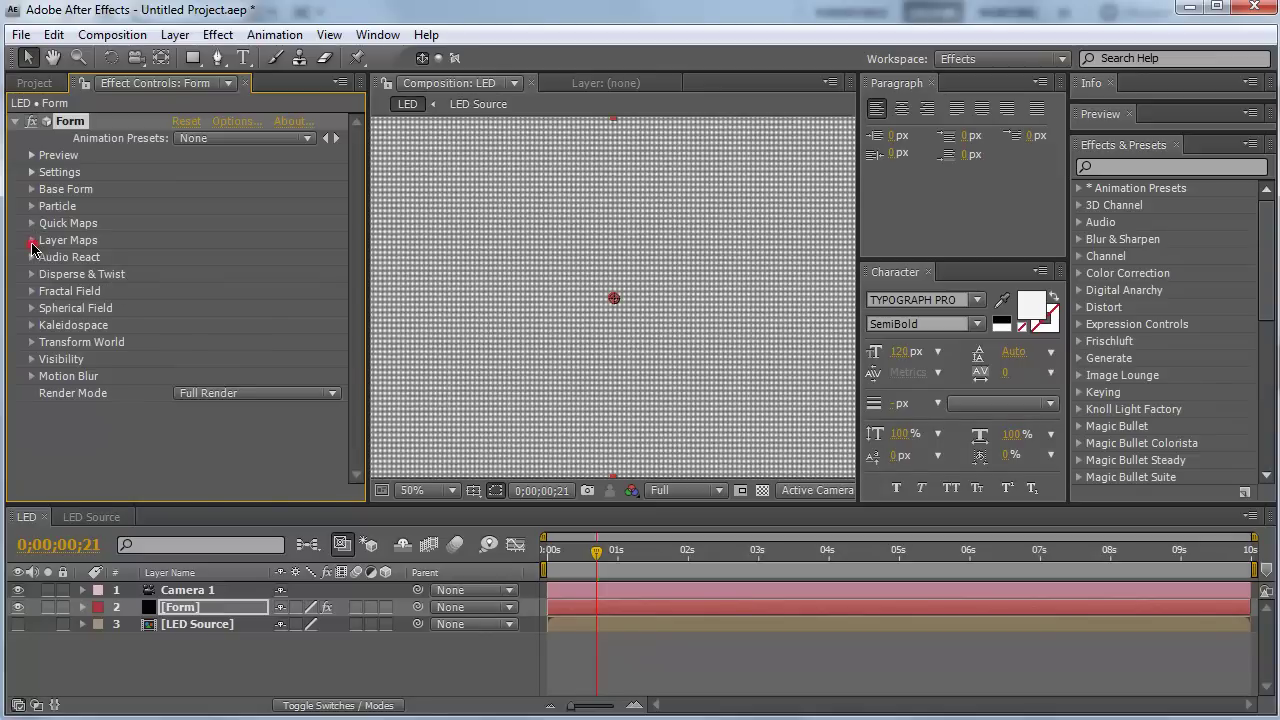
Step: Set Form's Color and Alpha layer map to LED Source, RGBA to RGBA, mapped over XY
click(31, 242)
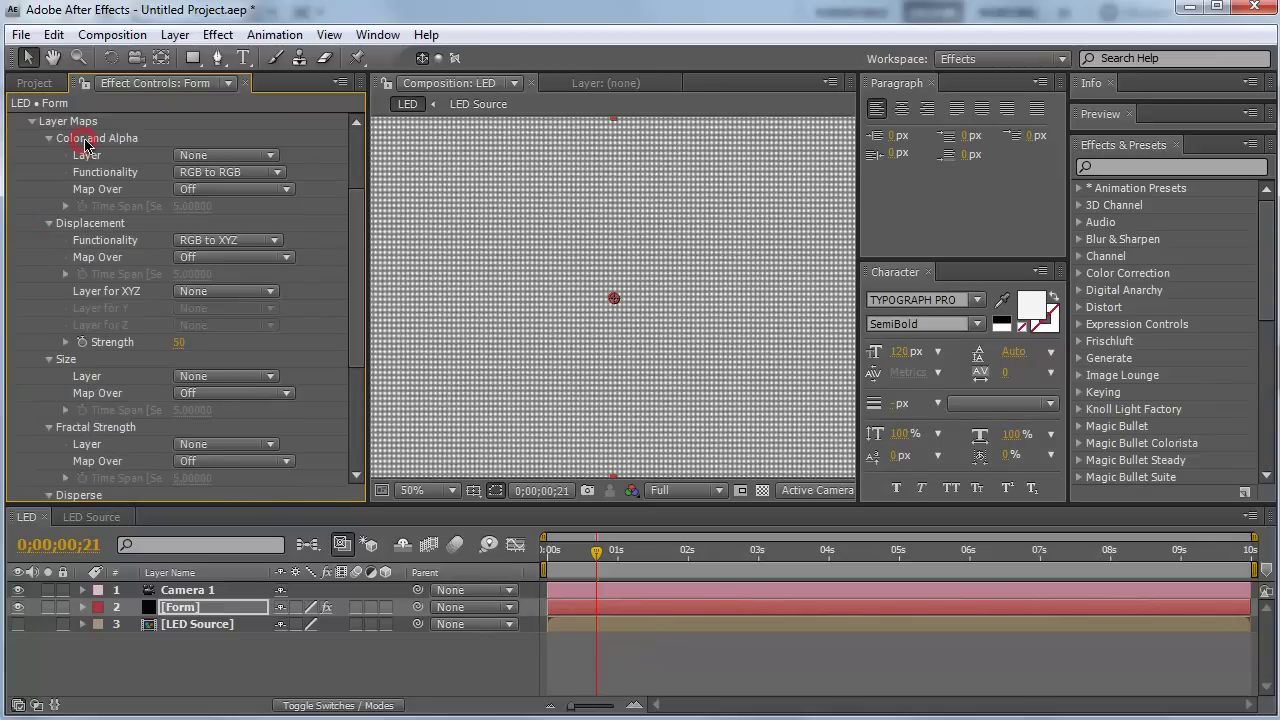
click(210, 160)
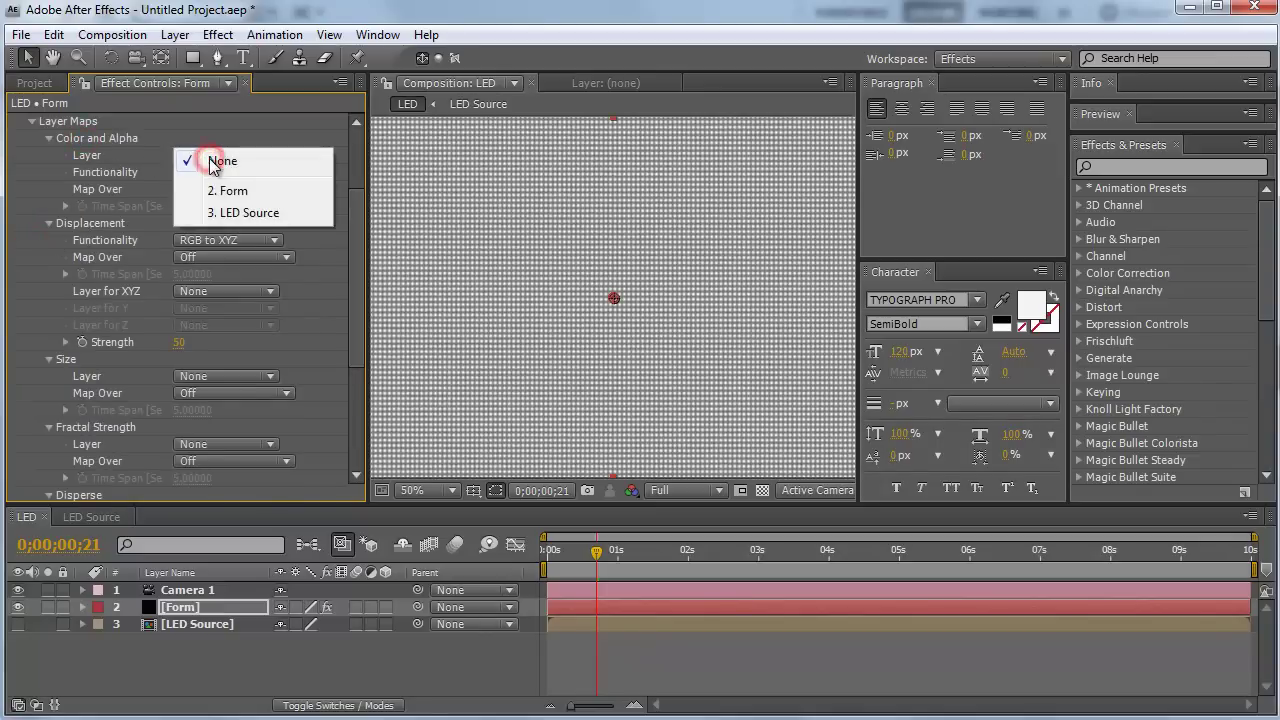
click(240, 211)
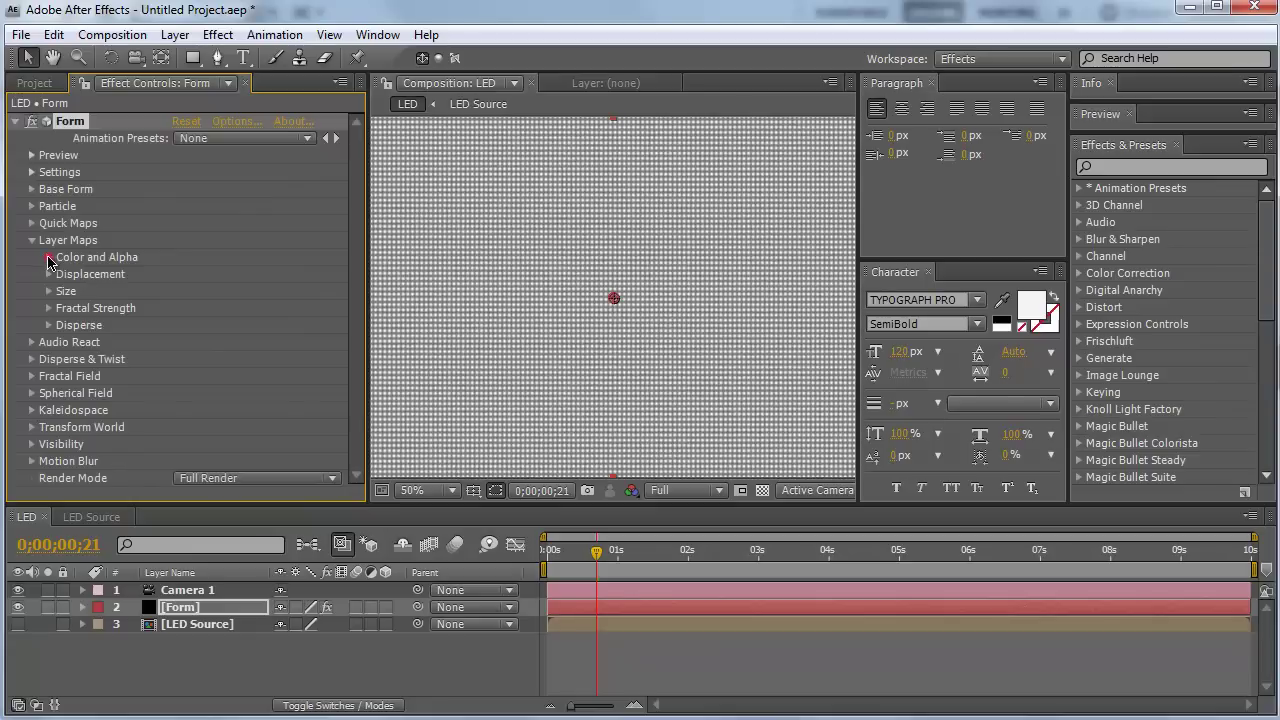
click(48, 258)
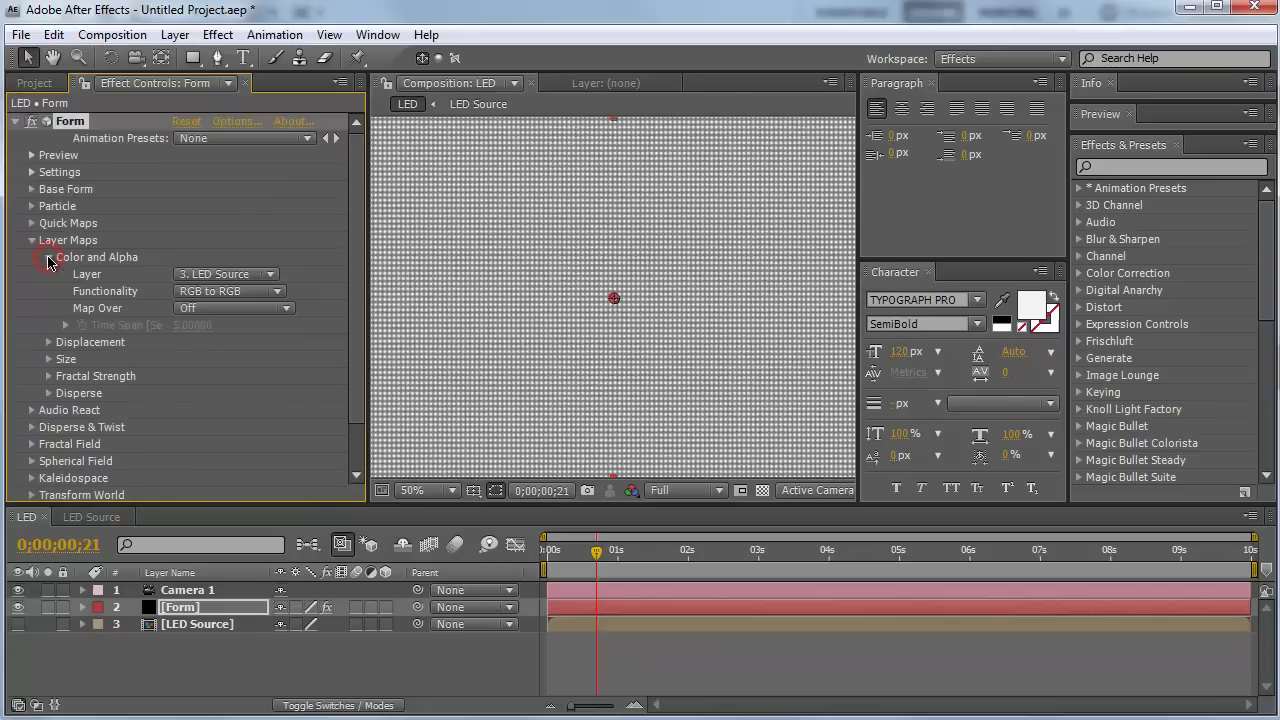
click(182, 296)
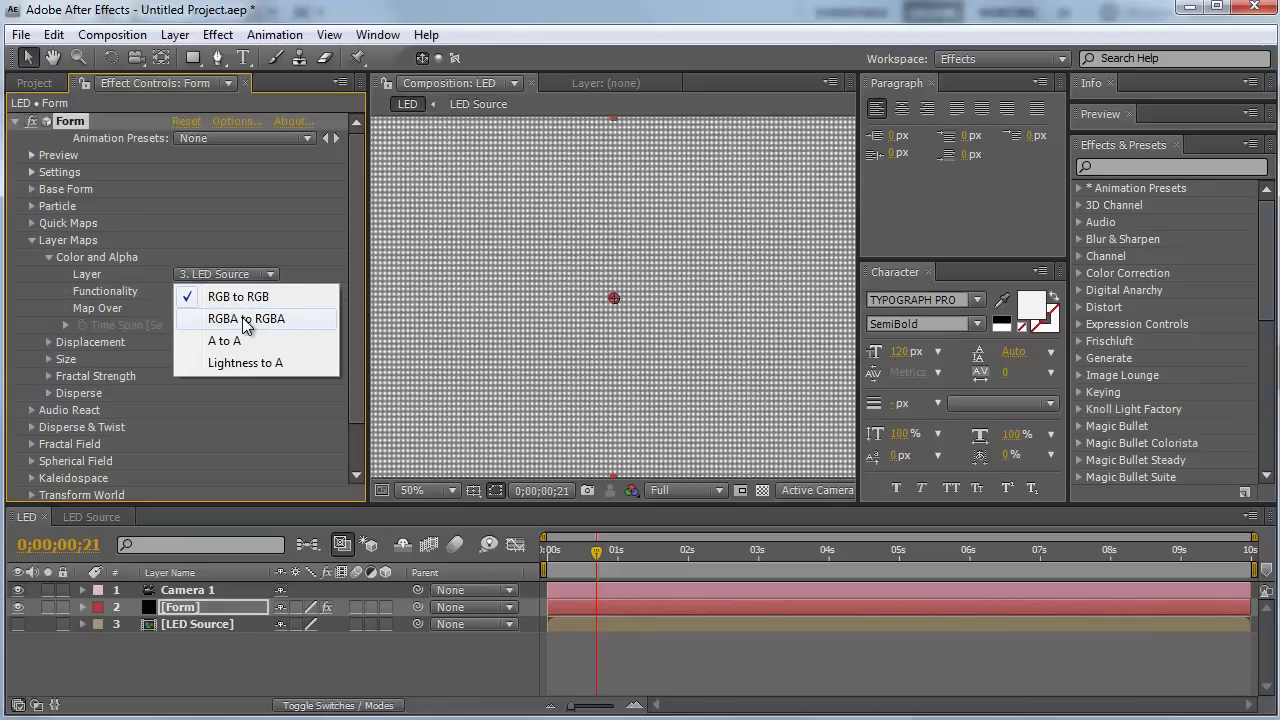
click(245, 320)
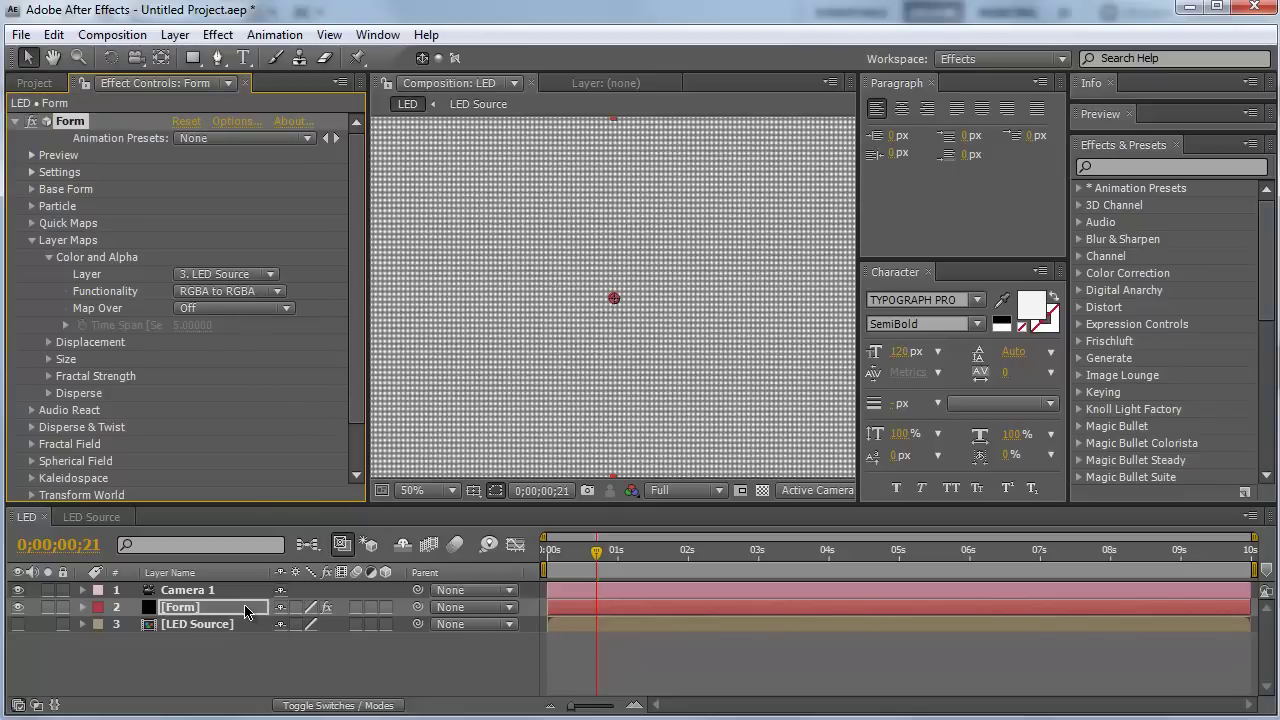
click(212, 310)
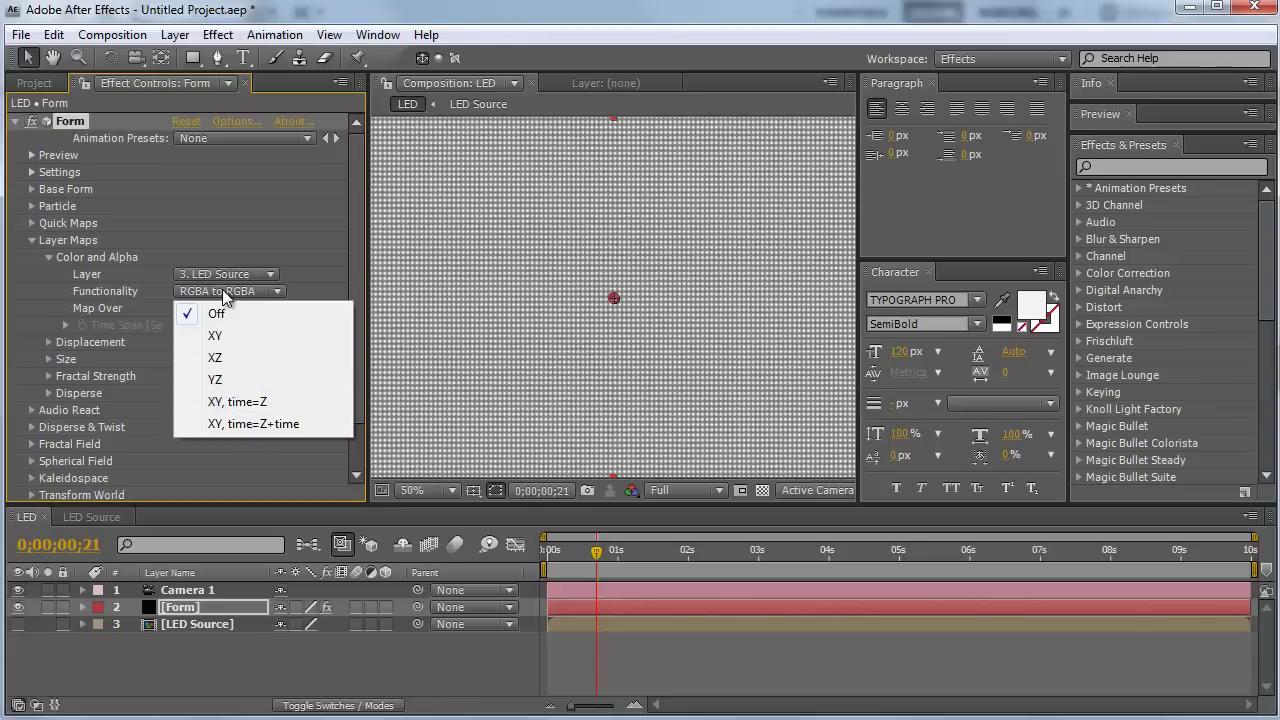
click(233, 335)
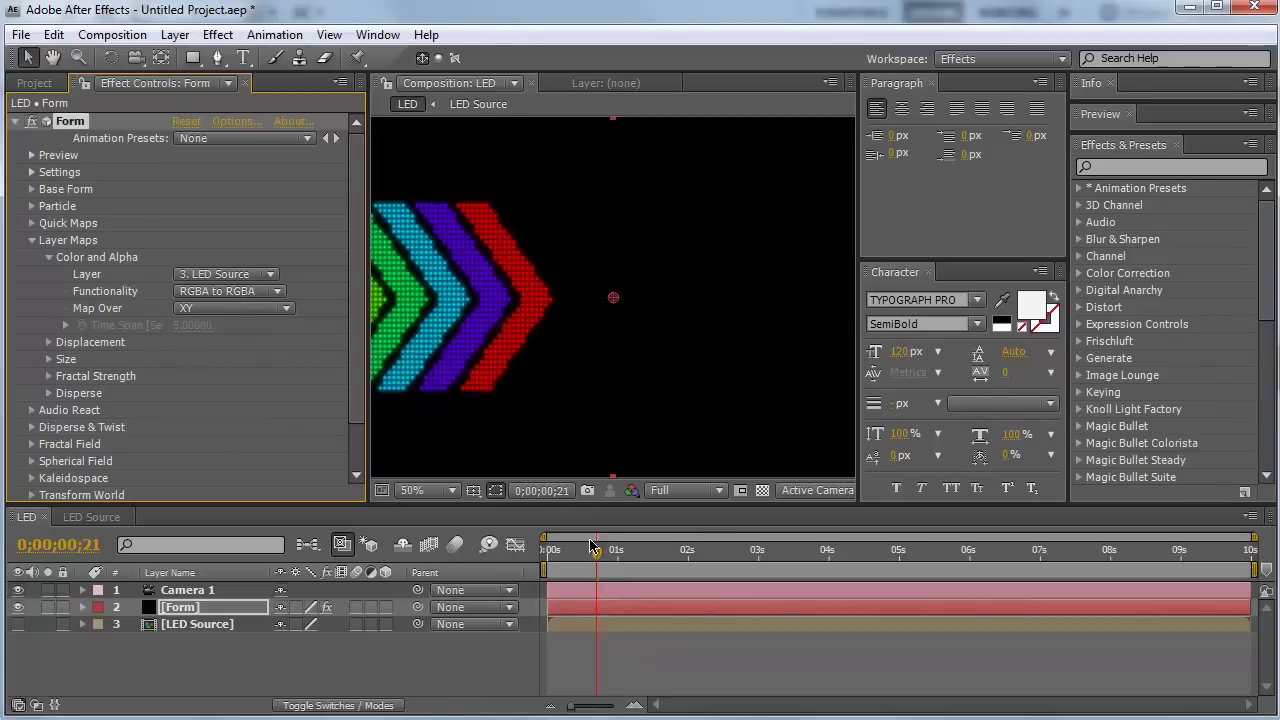
Step: Scrub the timeline forward and zoom in and out to inspect the rainbow chevron LED dots
drag(597, 551, 686, 553)
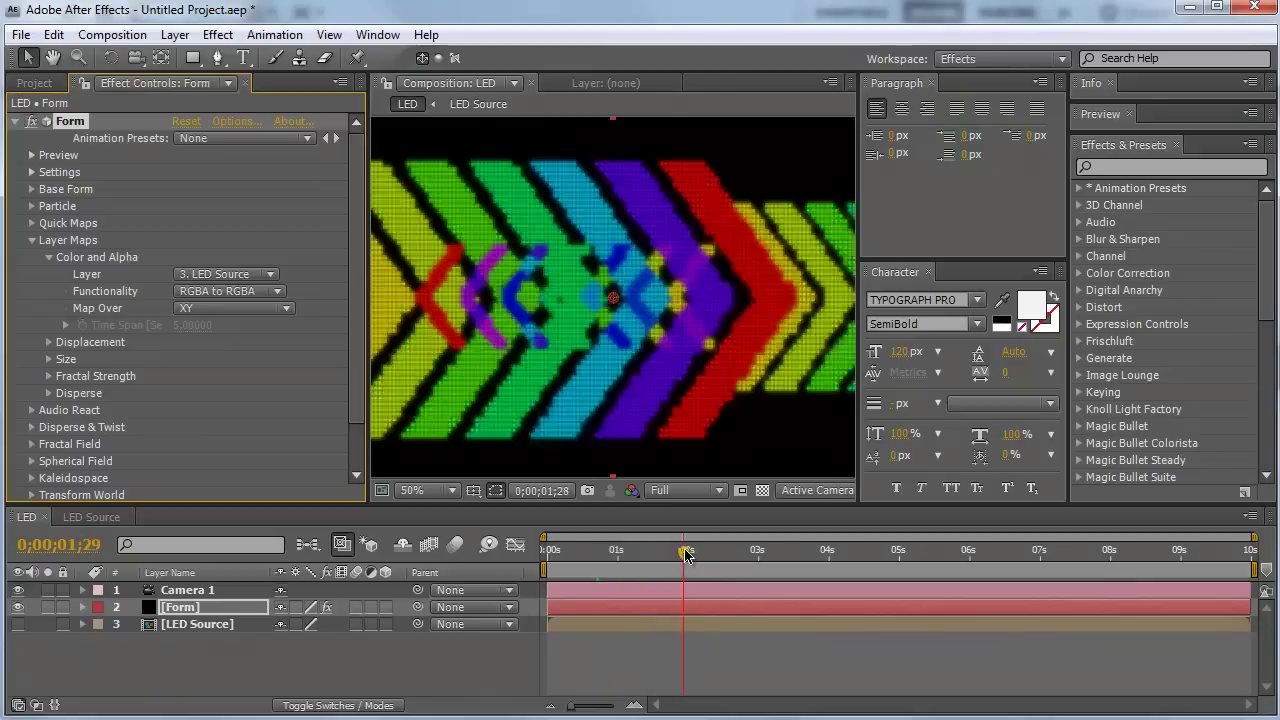
key(period)
key(period)
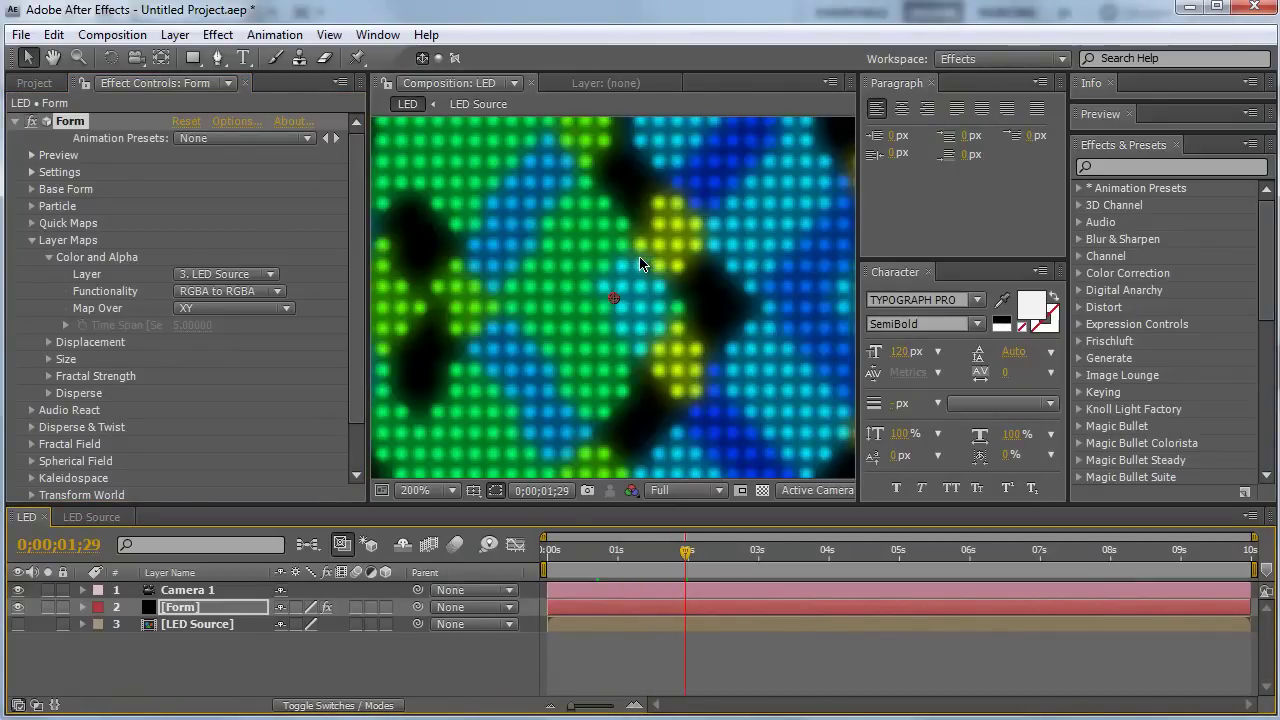
key(comma)
key(comma)
key(comma)
key(comma)
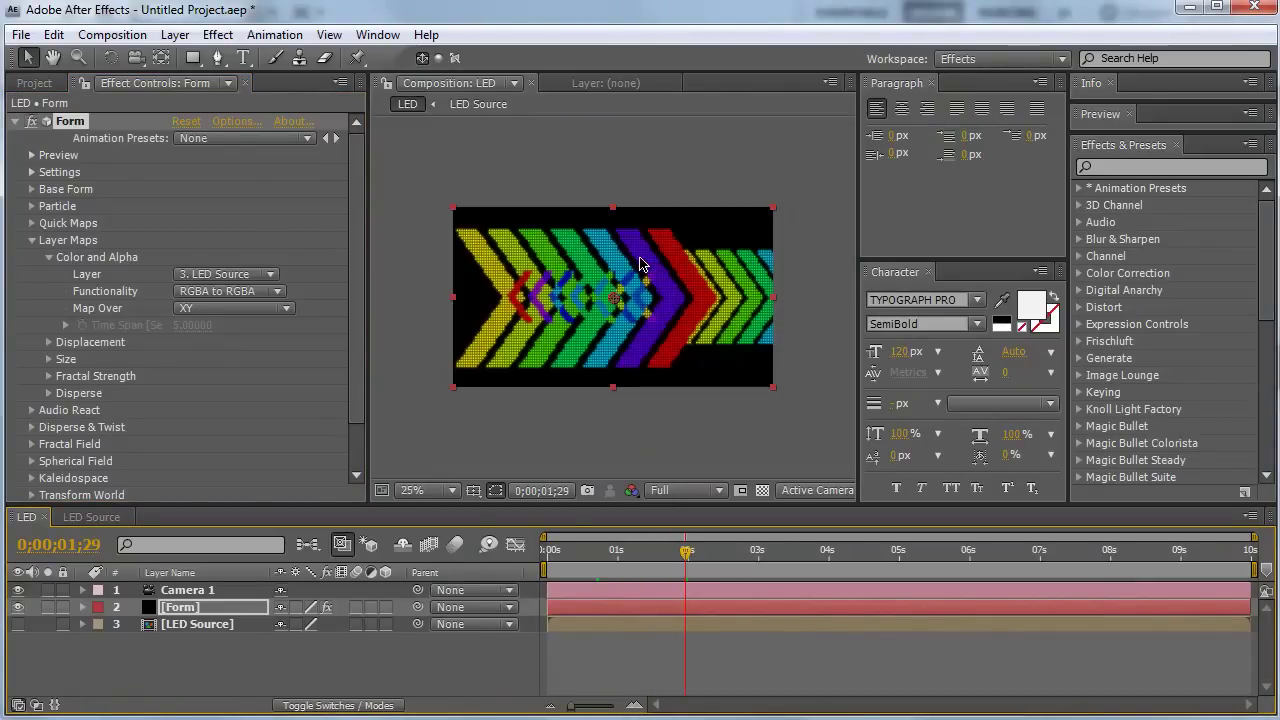
scroll(103, 308, down, 3)
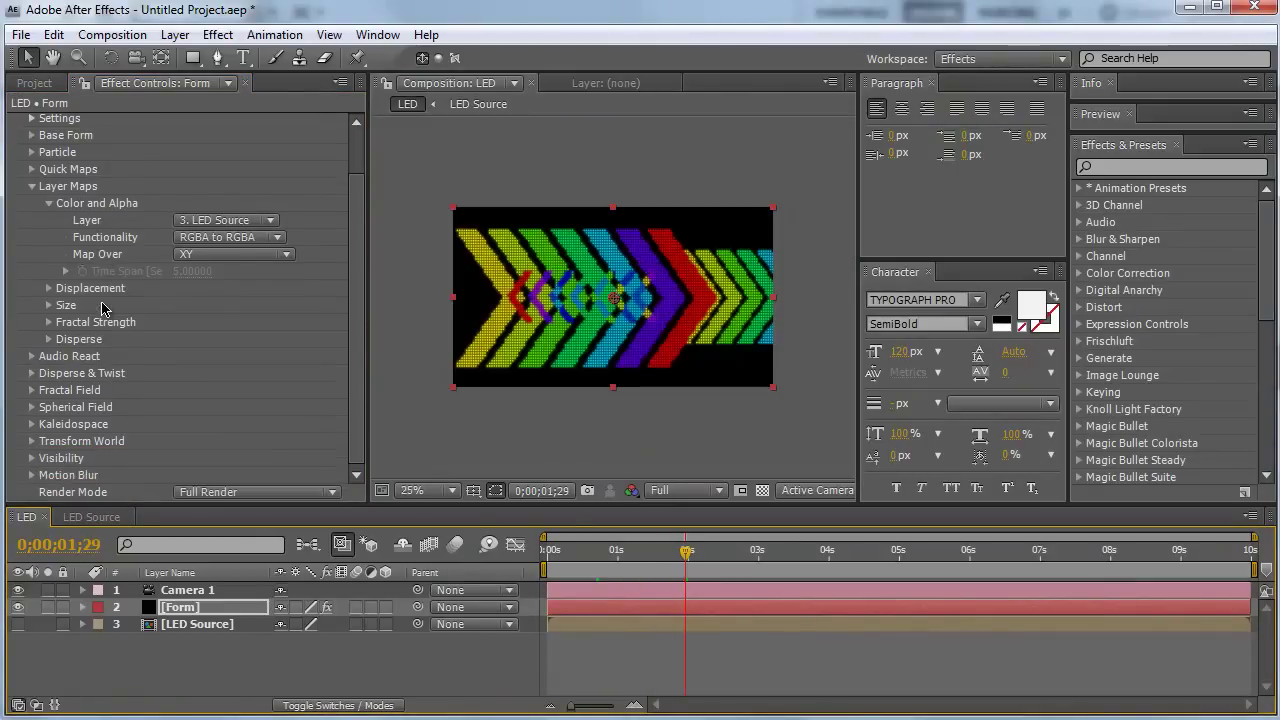
click(226, 672)
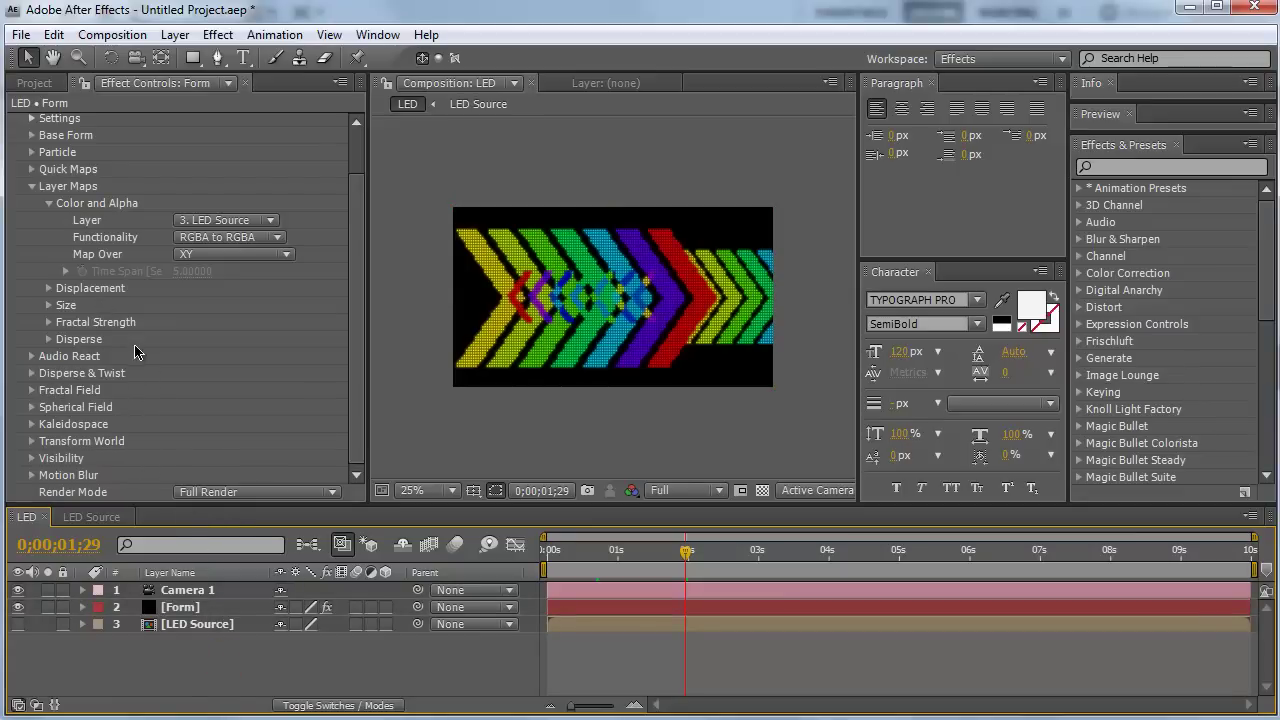
scroll(137, 349, up, 3)
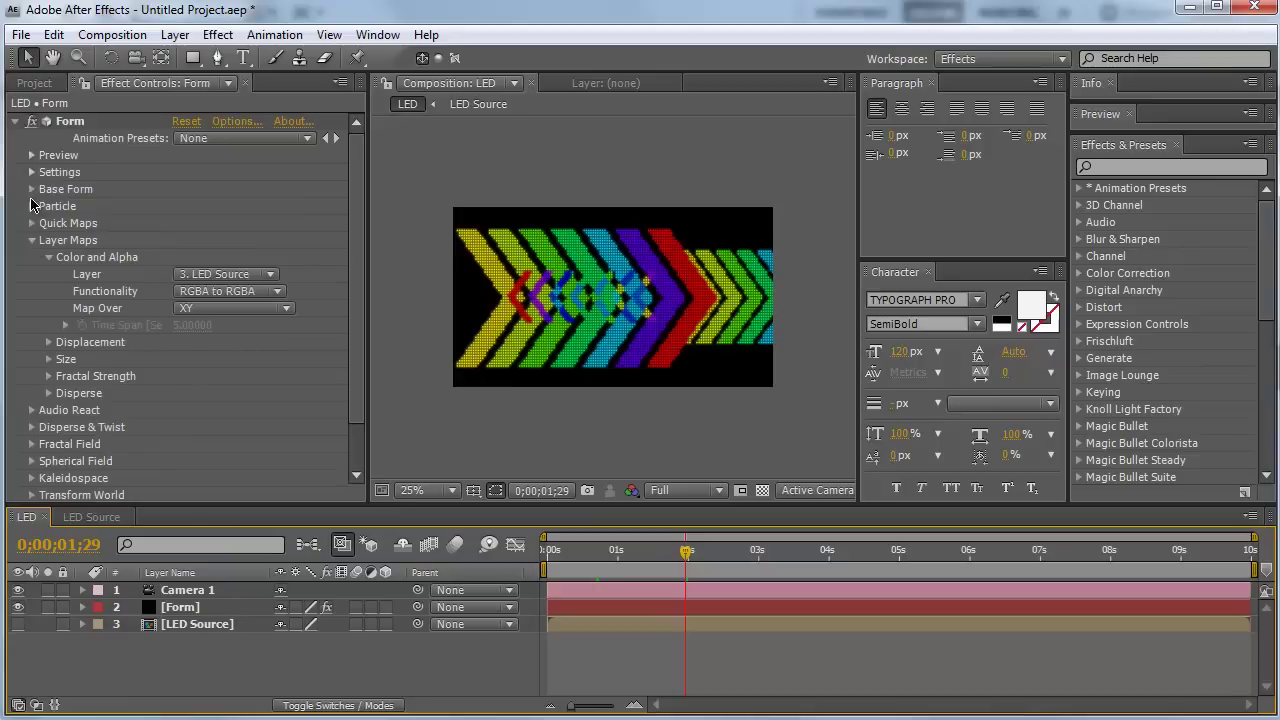
Step: Reduce Form's particle Size from 5 to 3 and check the finer dots at different zoom levels
click(31, 206)
click(177, 291)
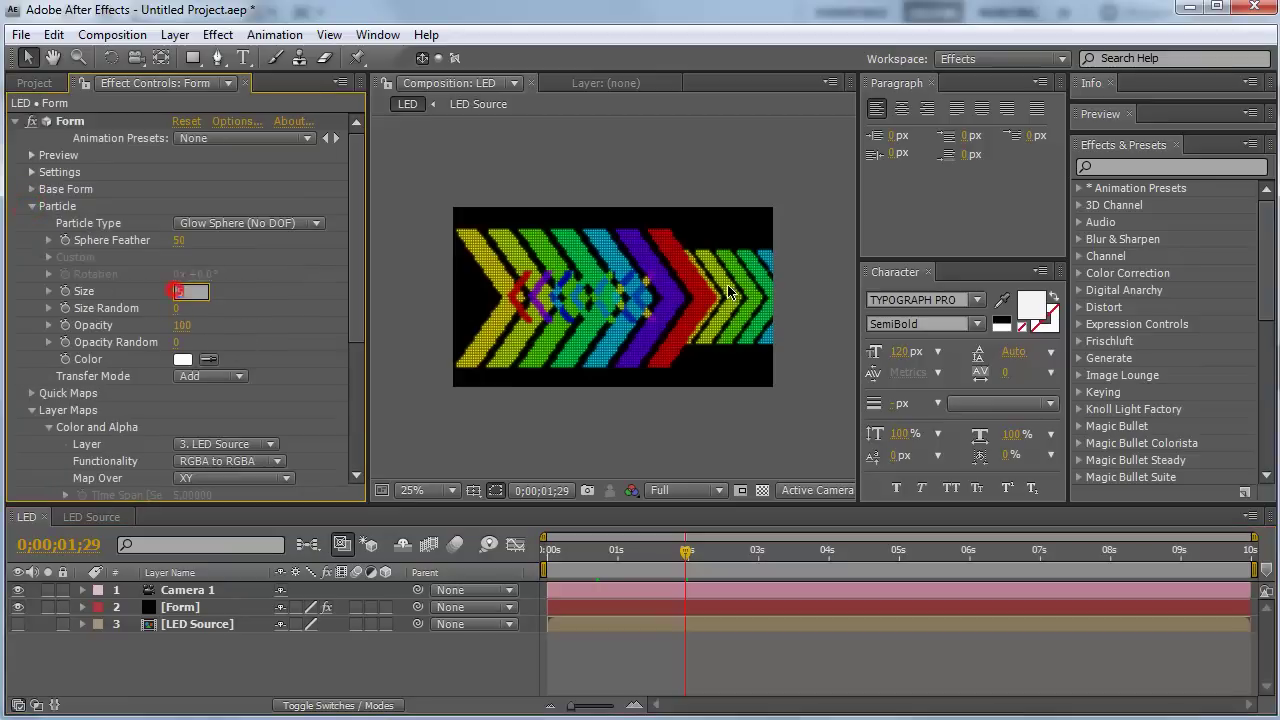
text(3)
key(Return)
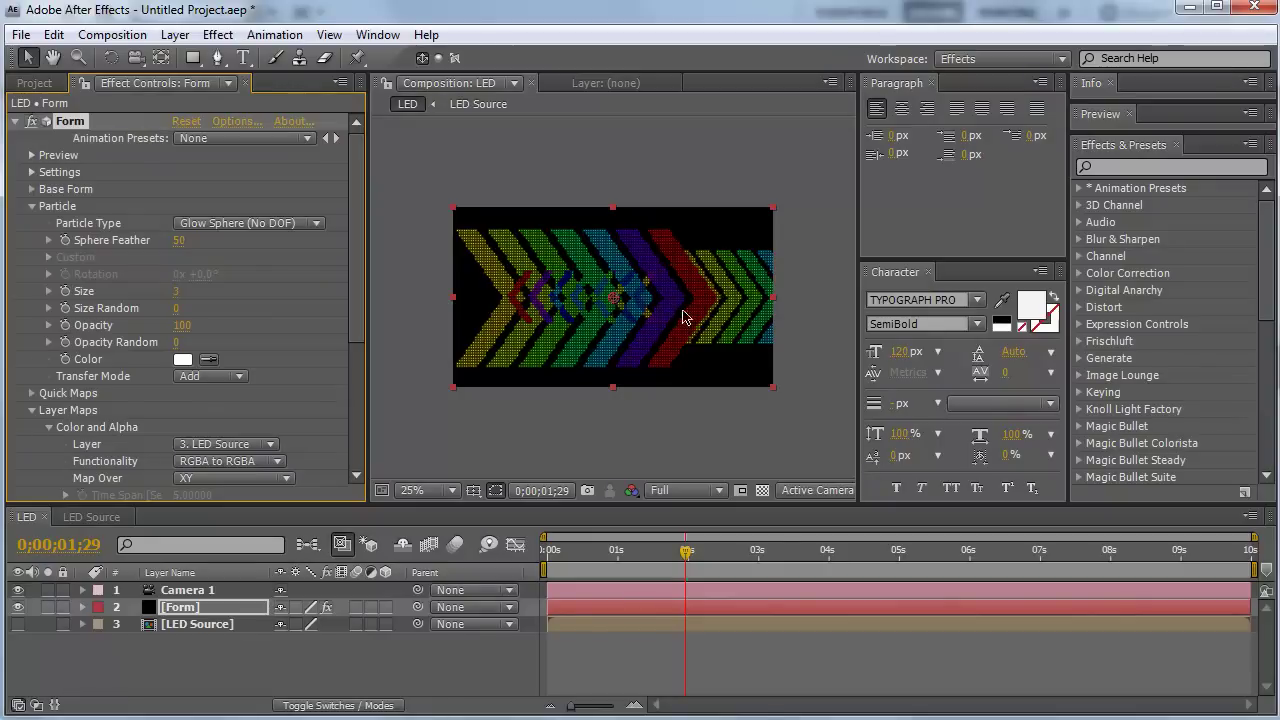
key(period)
key(period)
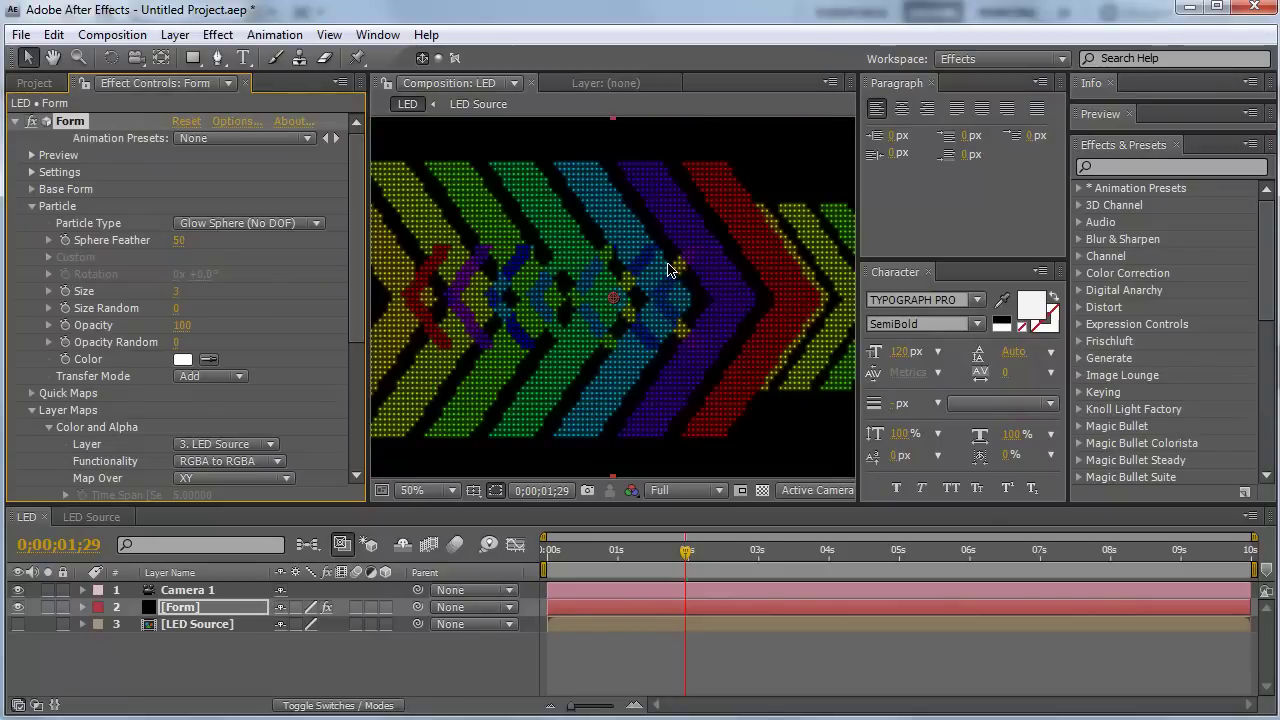
key(comma)
key(comma)
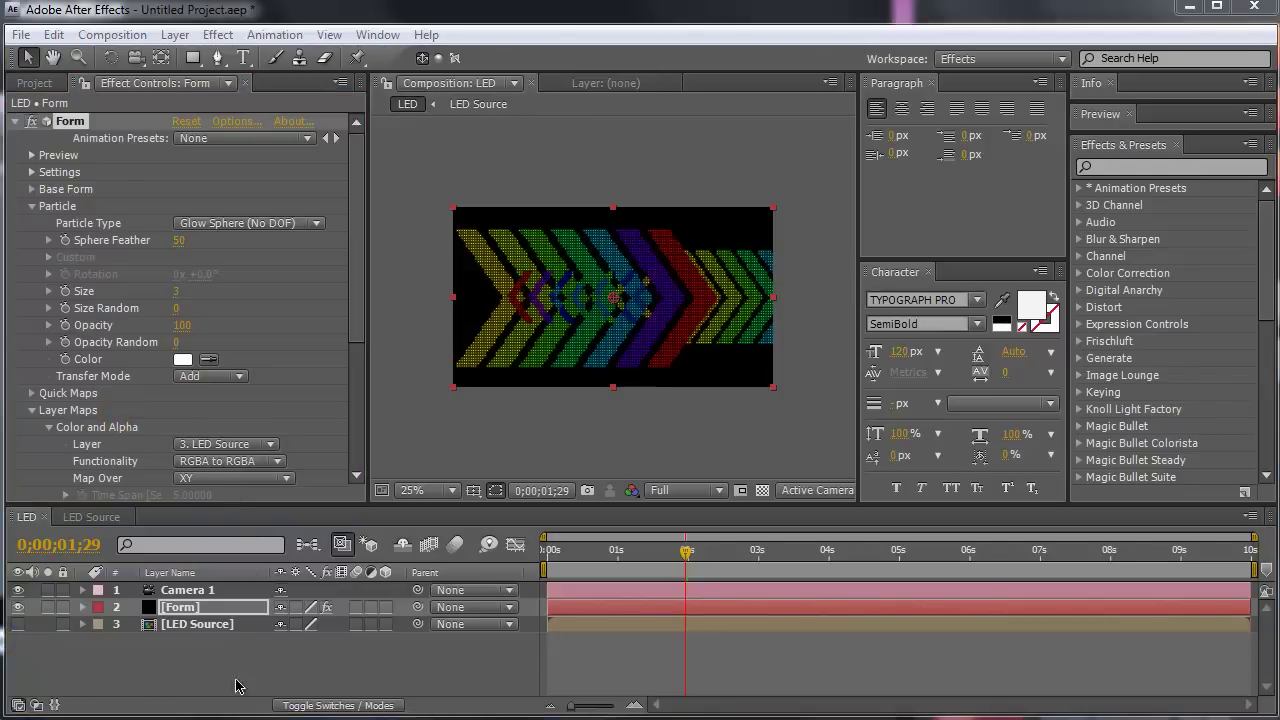
click(198, 661)
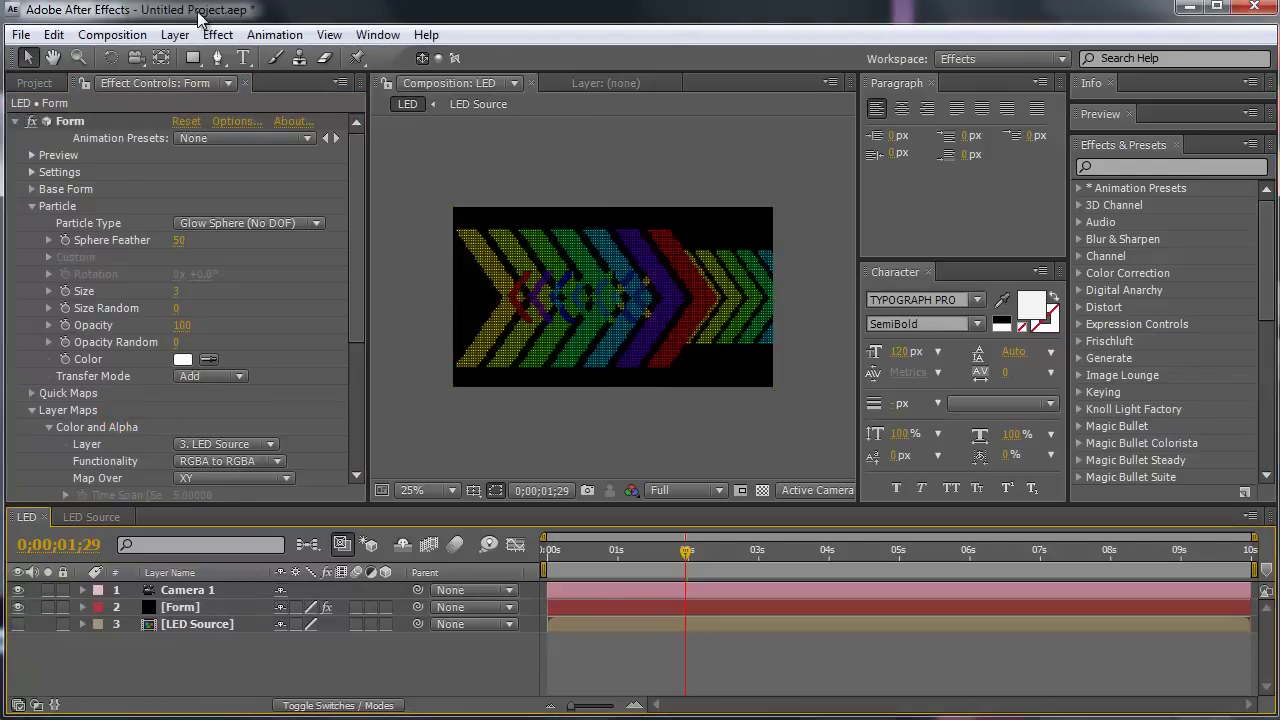
Step: Create a new full-frame black solid named 'Form BG' at the top of the LED comp
click(176, 35)
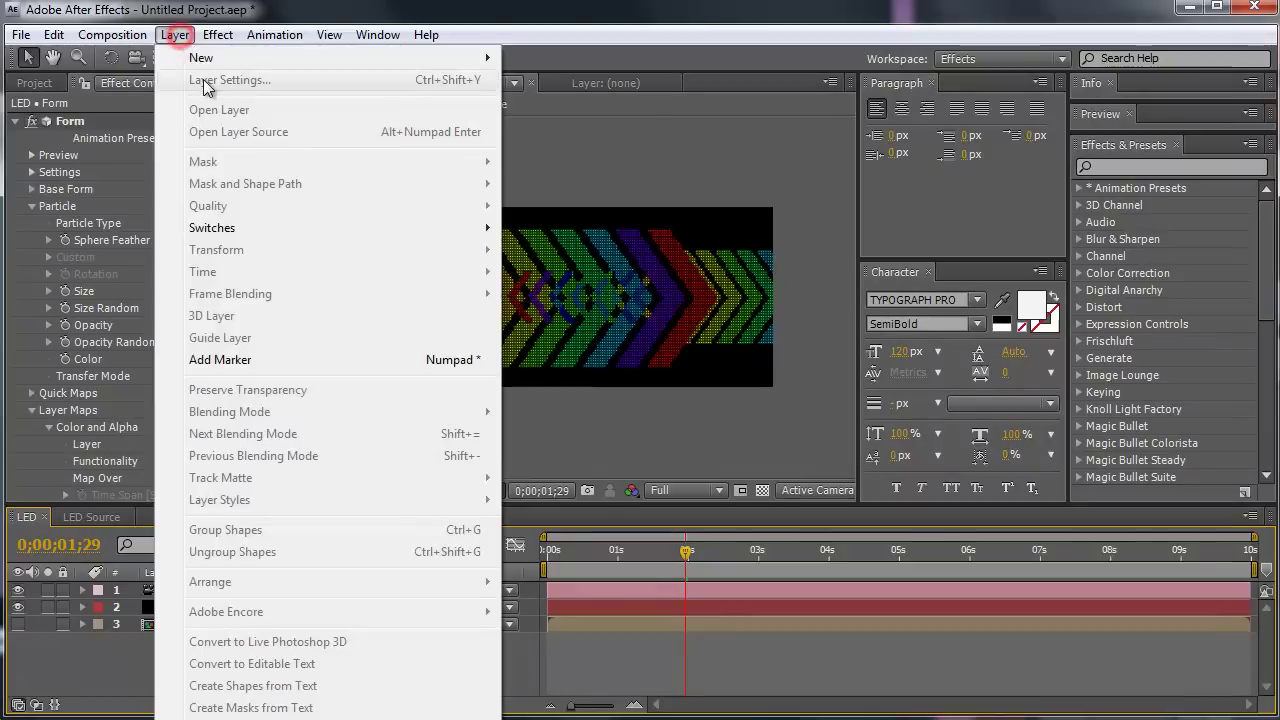
mouse_move(200, 57)
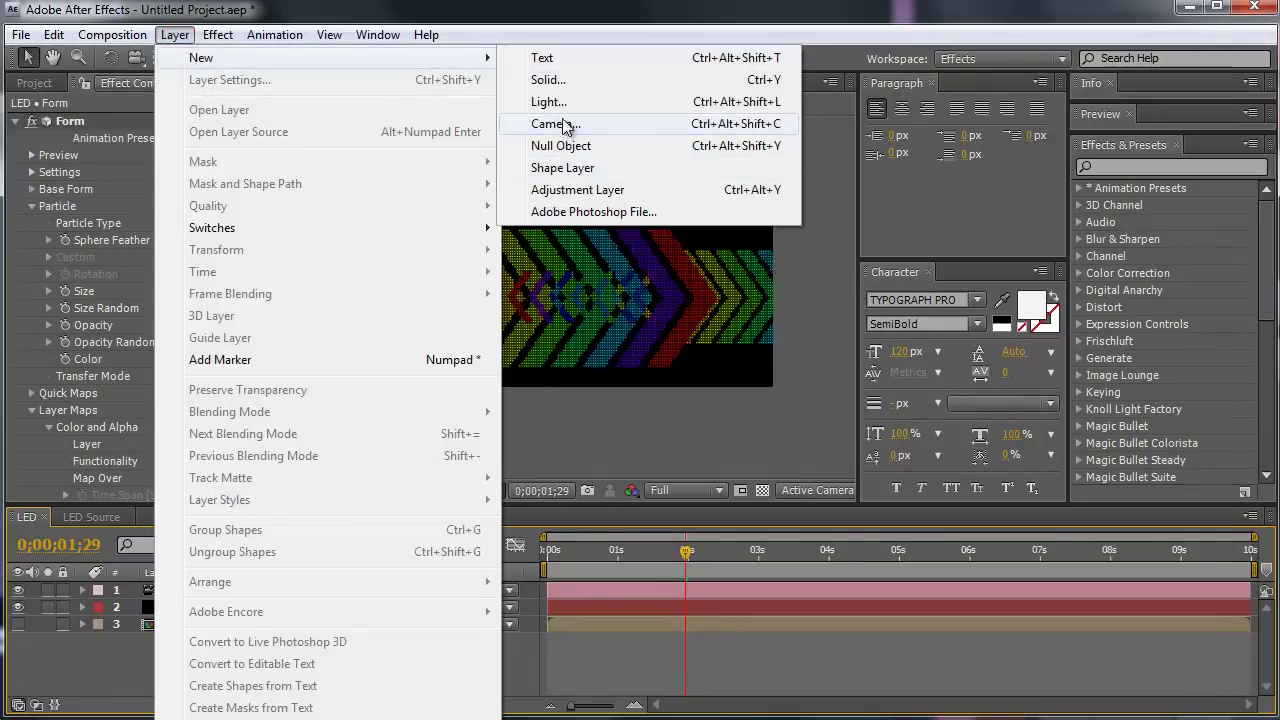
click(578, 80)
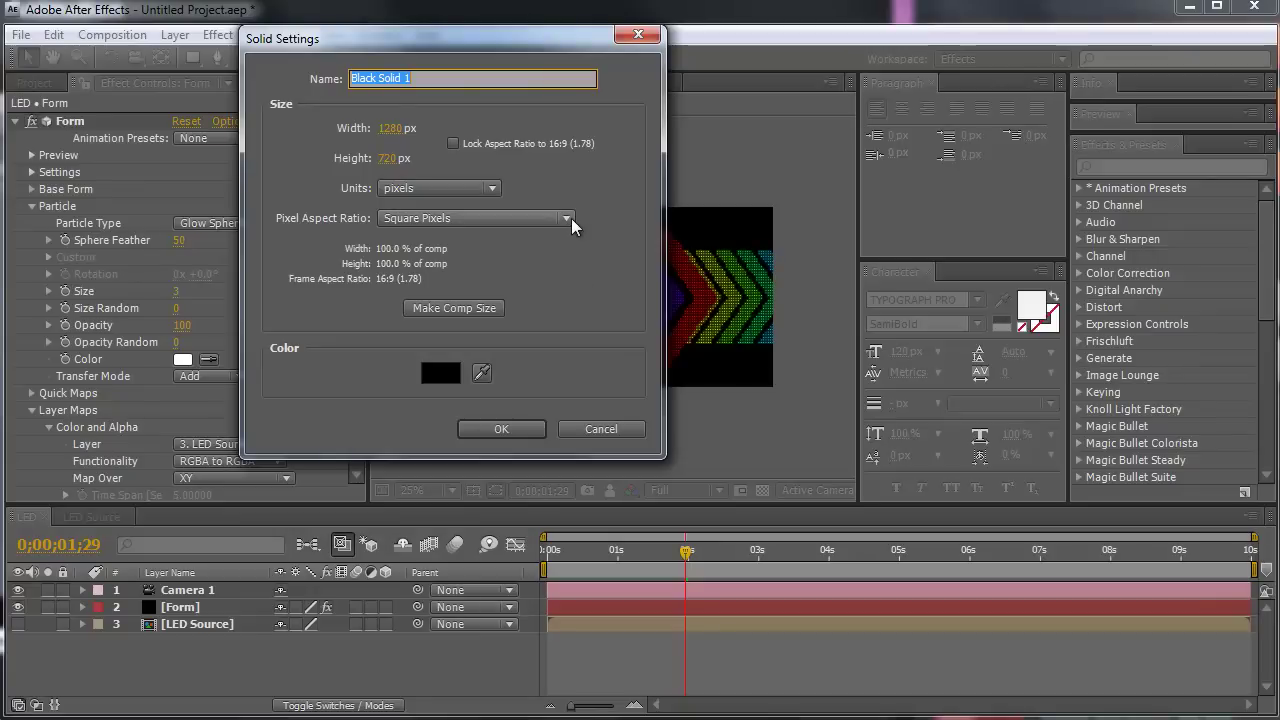
text(Form BG)
key(Return)
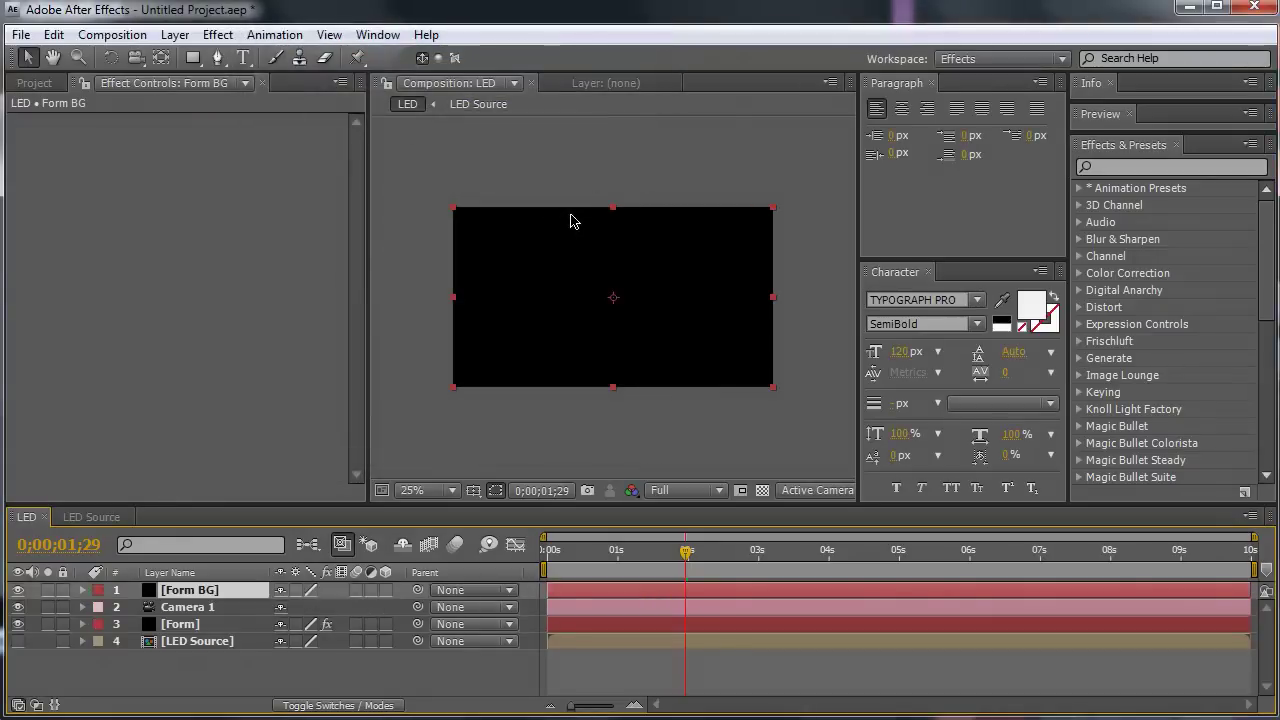
right_click(523, 288)
mouse_move(639, 452)
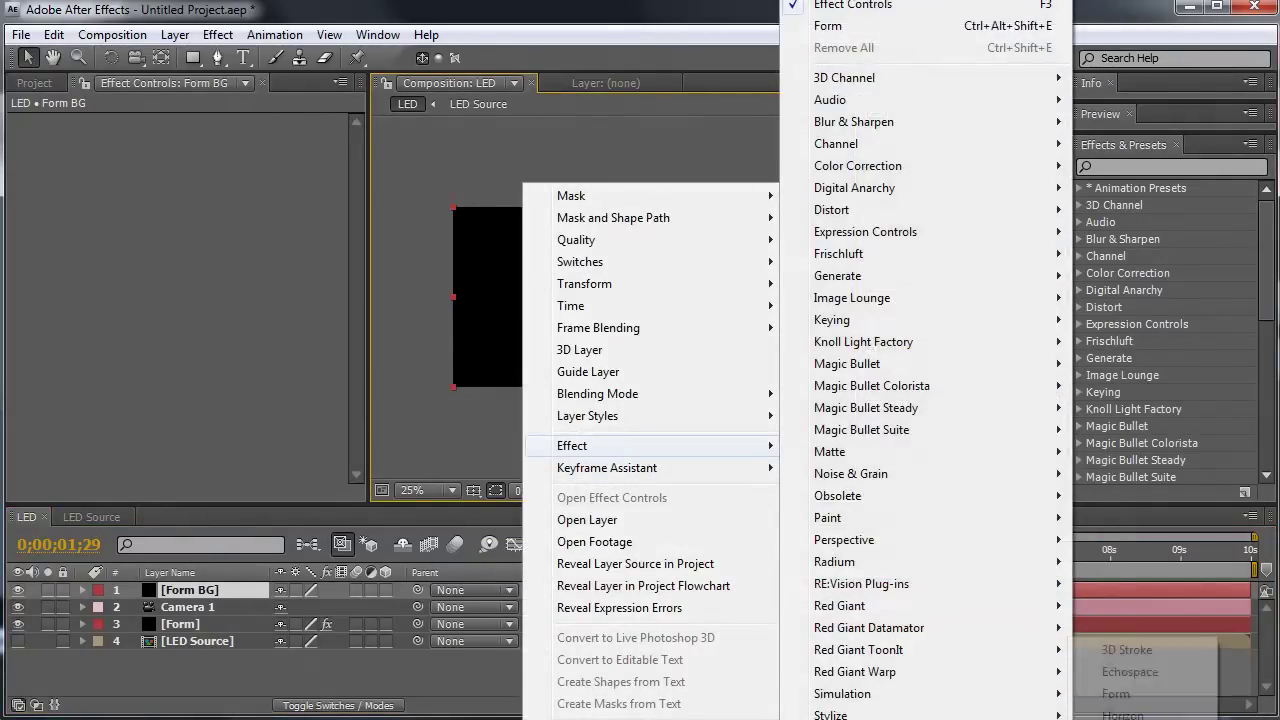
Step: Apply Form to Form BG and set its Base Form Size X 1280 and Size Y 720
mouse_move(850, 716)
click(1161, 697)
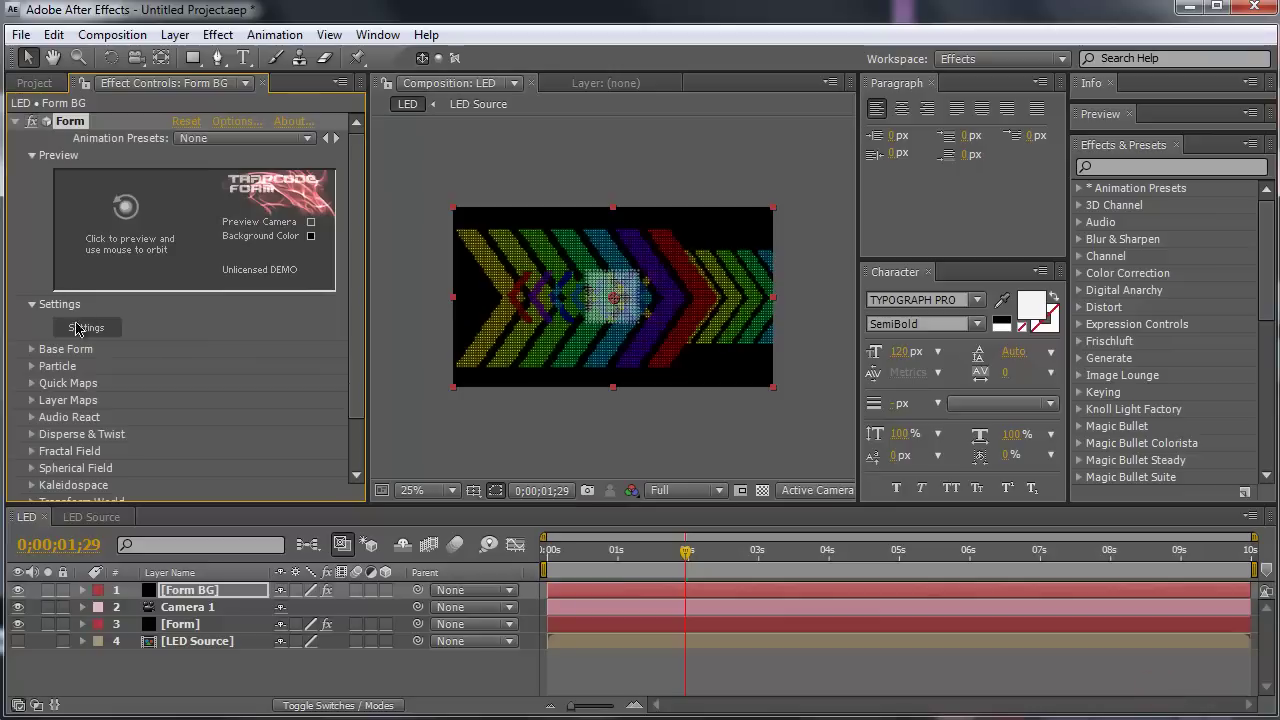
click(31, 349)
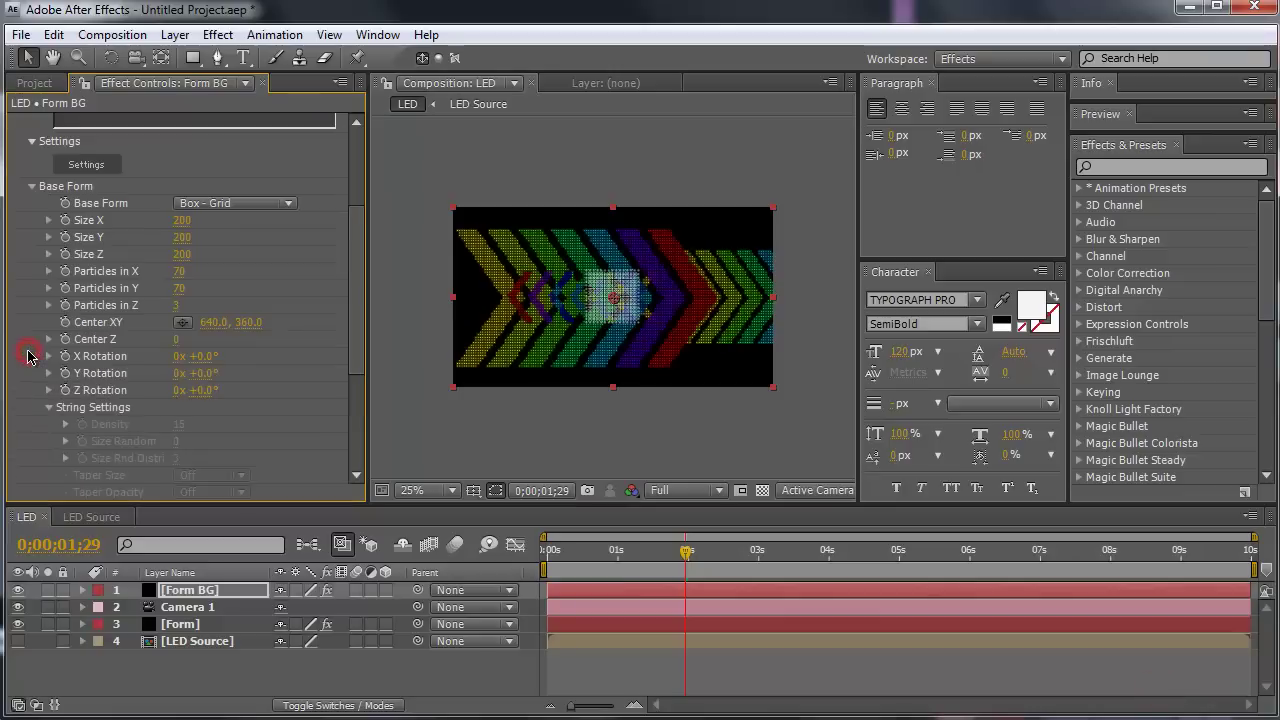
click(185, 220)
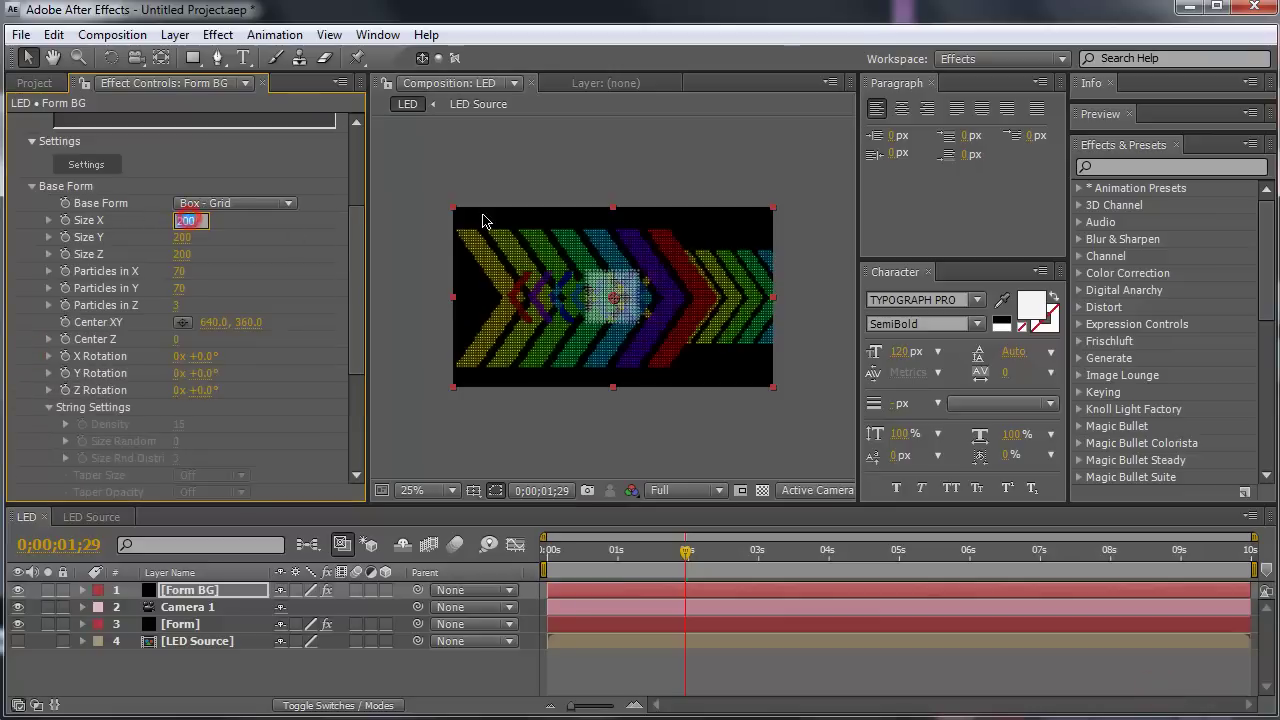
text(1280)
key(Return)
text(0)
key(Return)
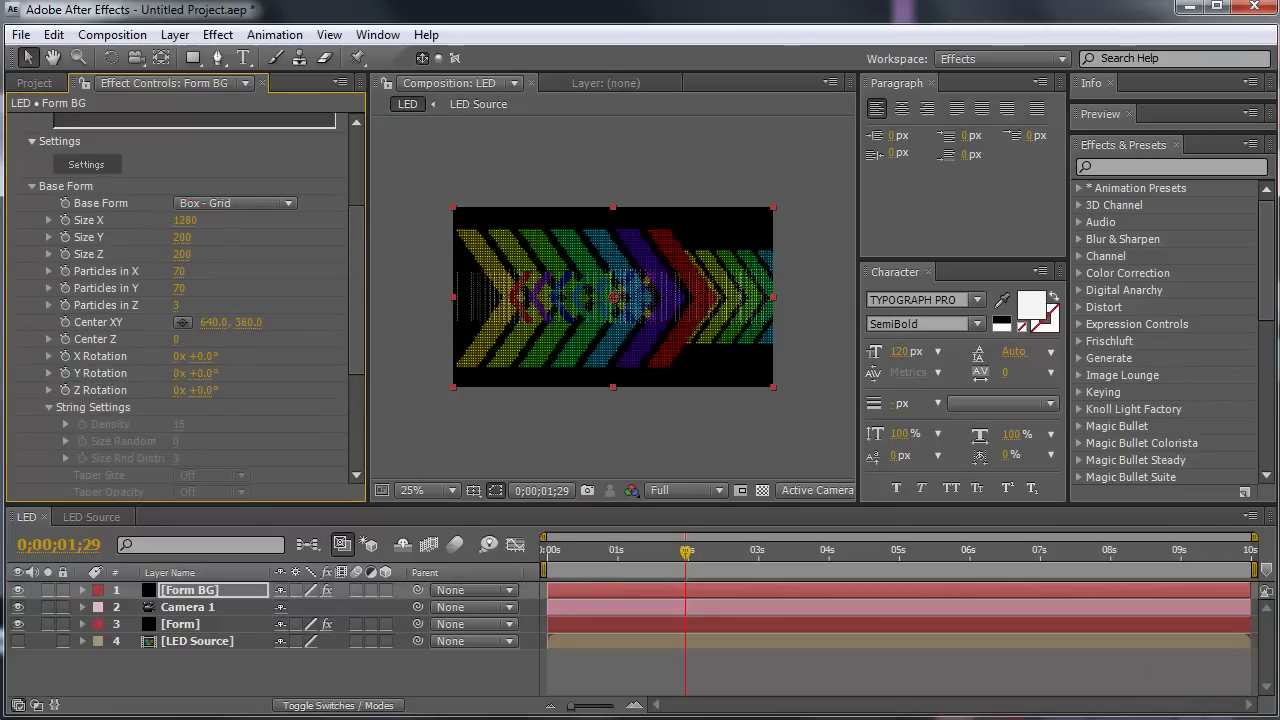
click(182, 237)
text(720)
key(Return)
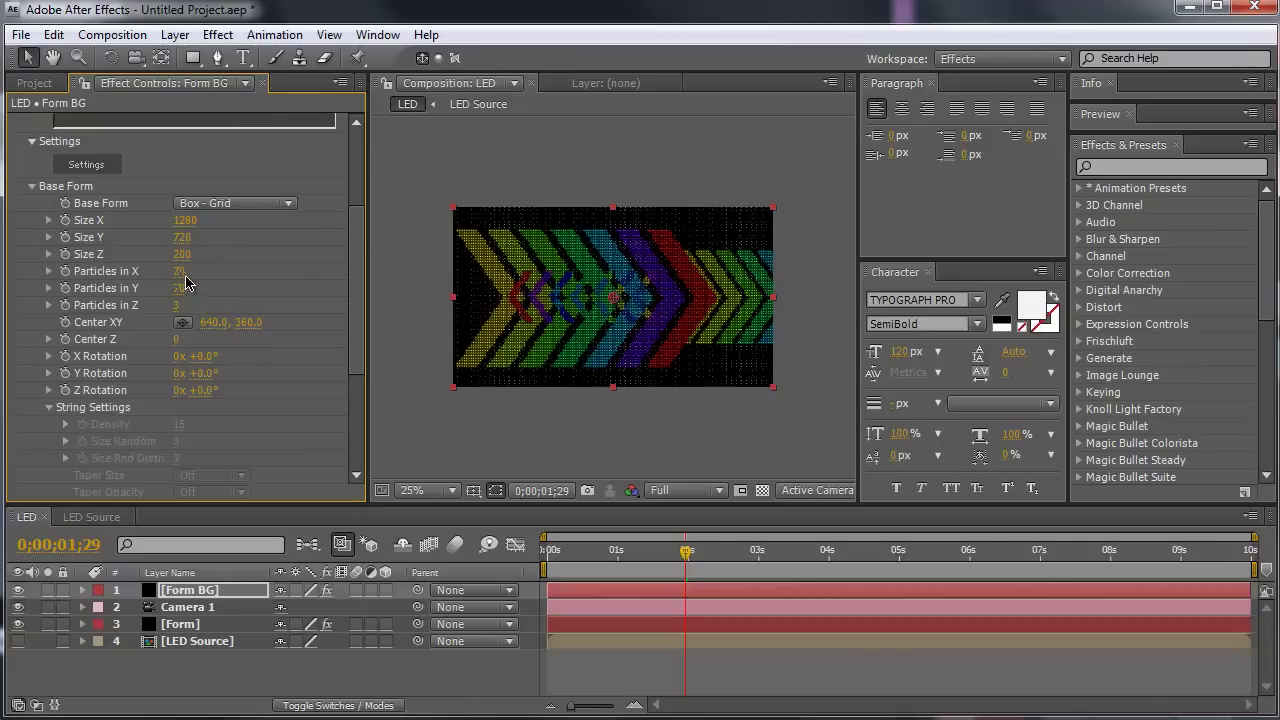
Step: Set Form BG's grid to 140 particles in X and 1 particle in Z
click(180, 271)
text(14)
key(Return)
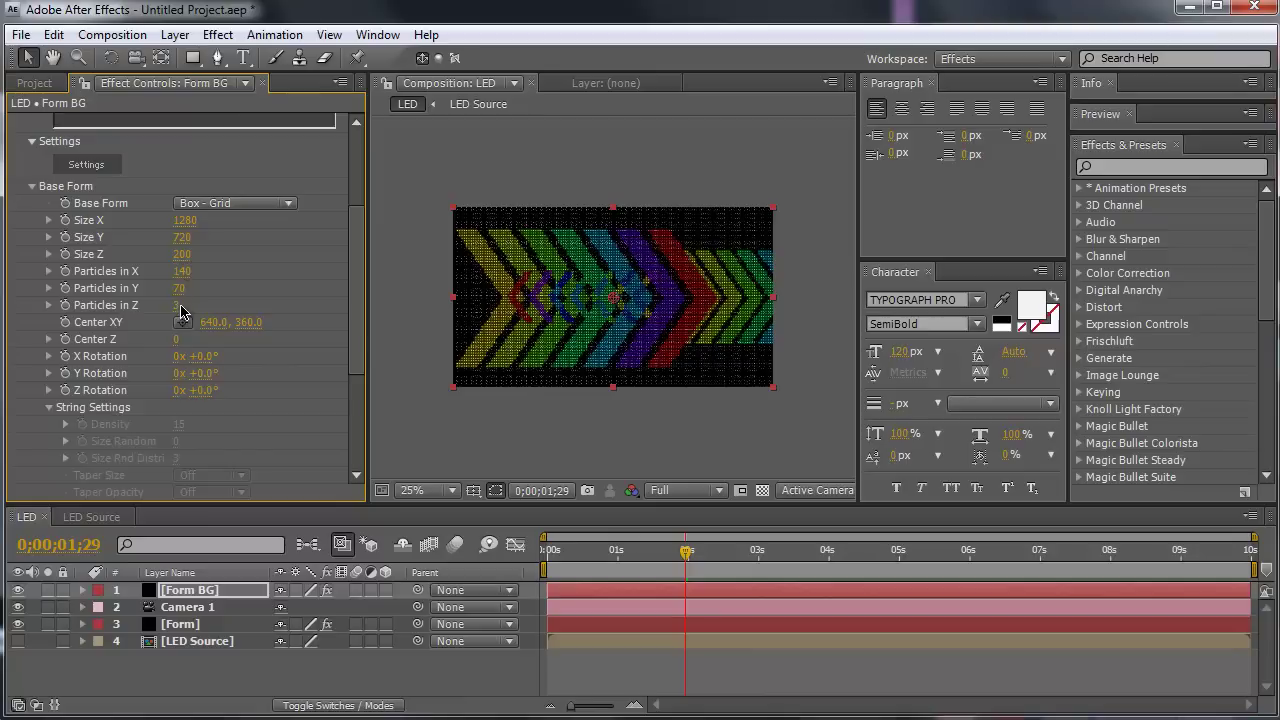
click(178, 305)
key(Return)
scroll(150, 356, down, 5)
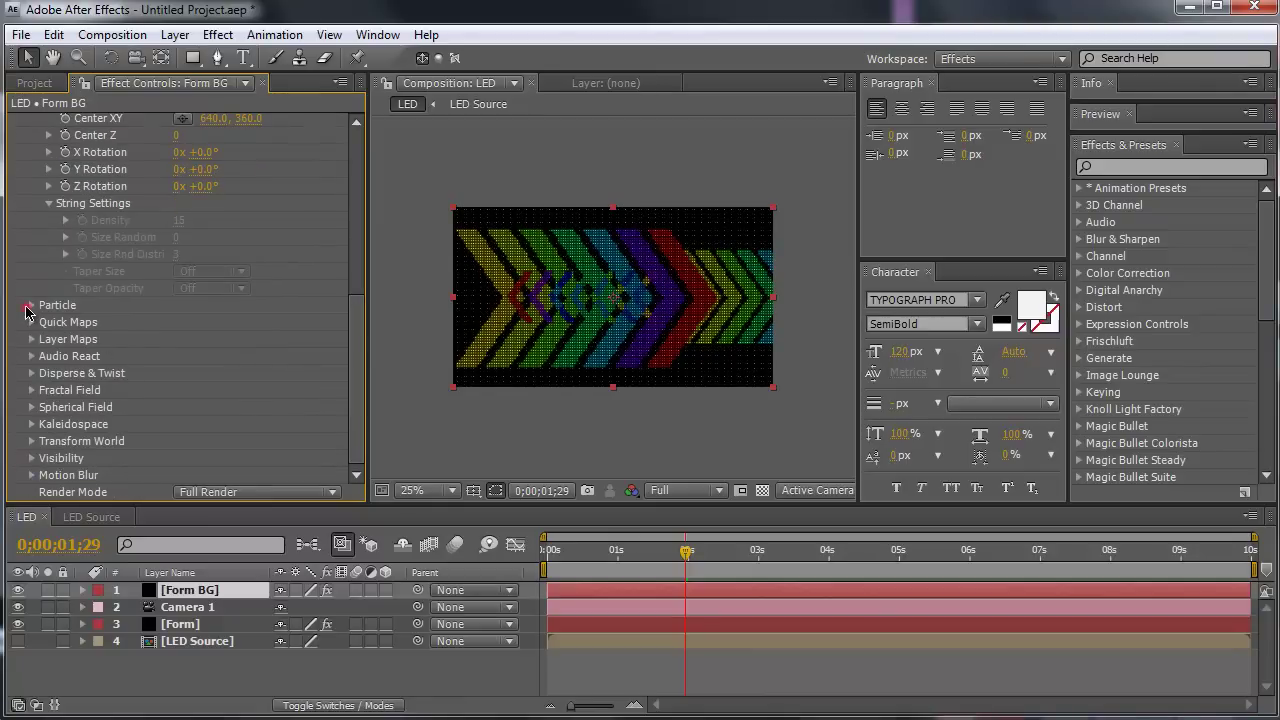
Step: Give Form BG's particles Size 3, Opacity 25 and Opacity Random 20 for dim background dots
click(31, 305)
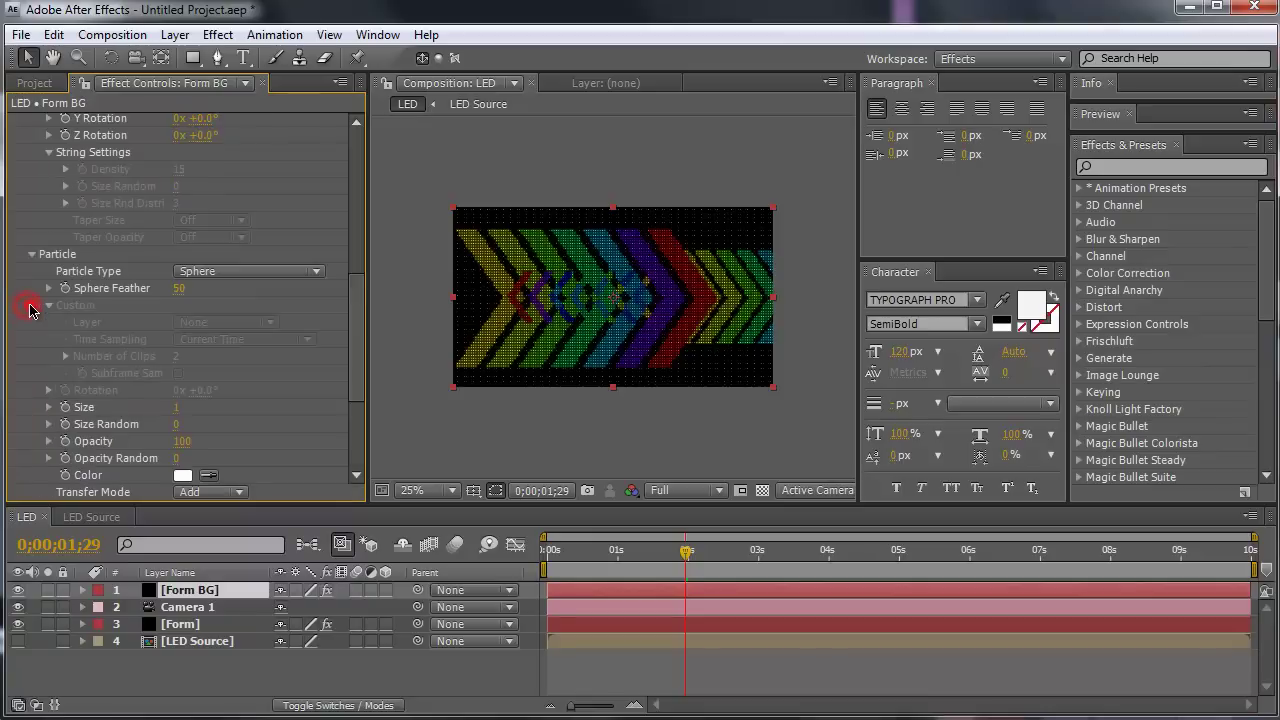
click(180, 407)
text(3)
key(Return)
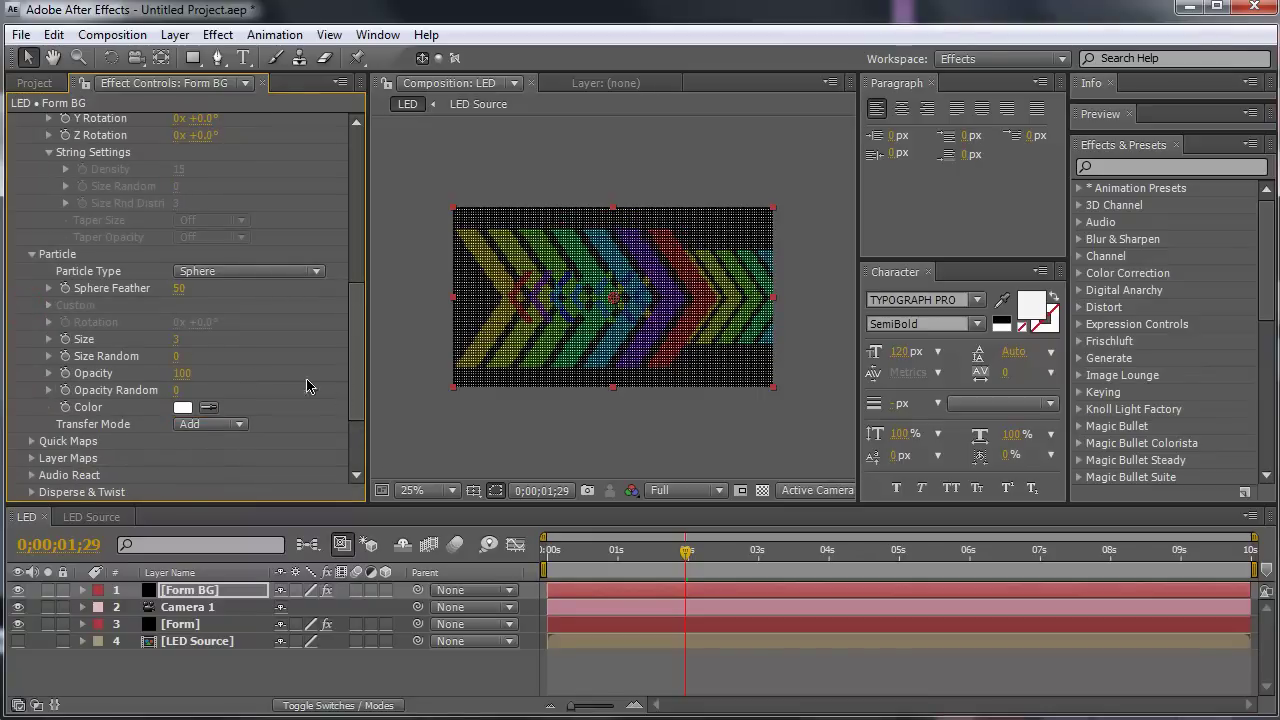
click(183, 373)
text(25)
key(Return)
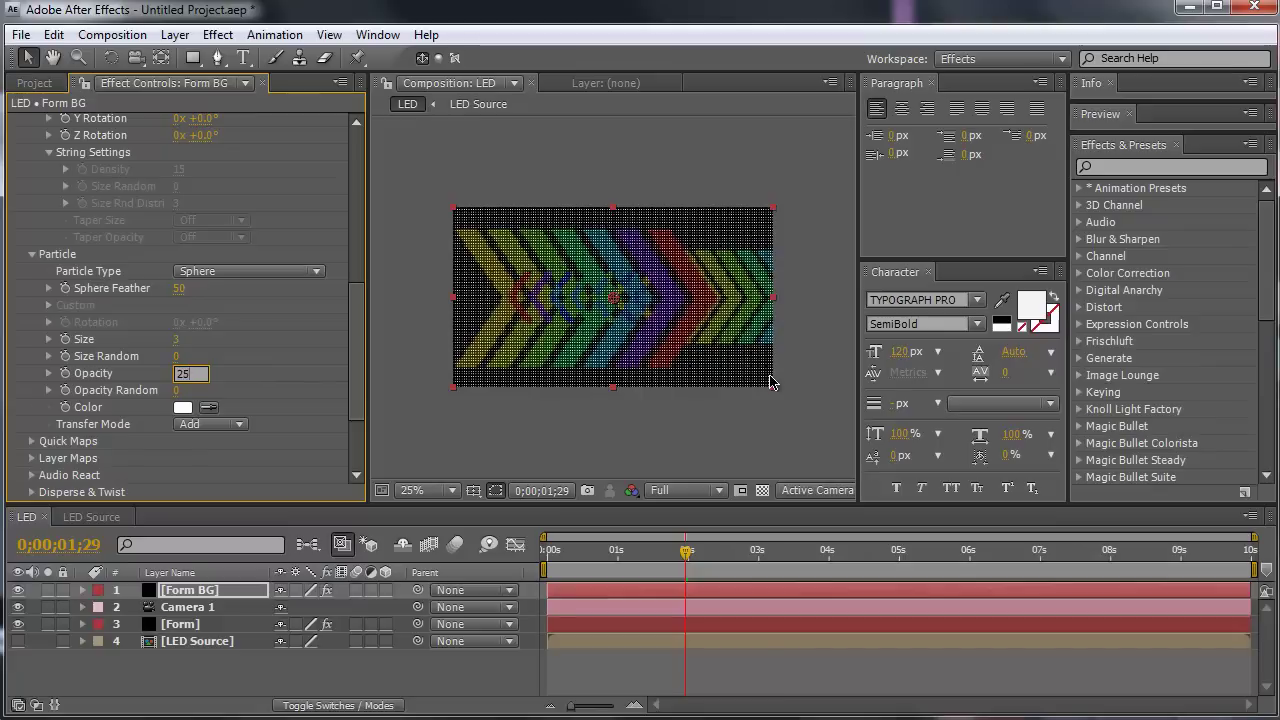
key(period)
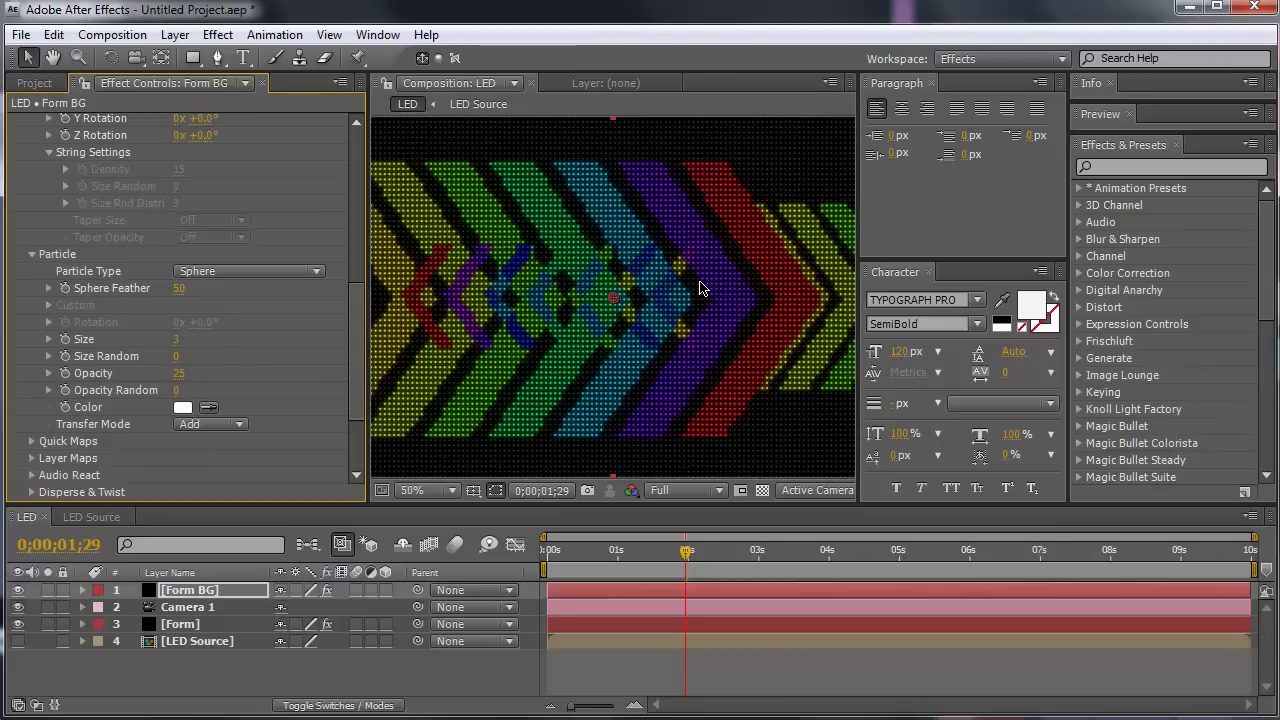
key(comma)
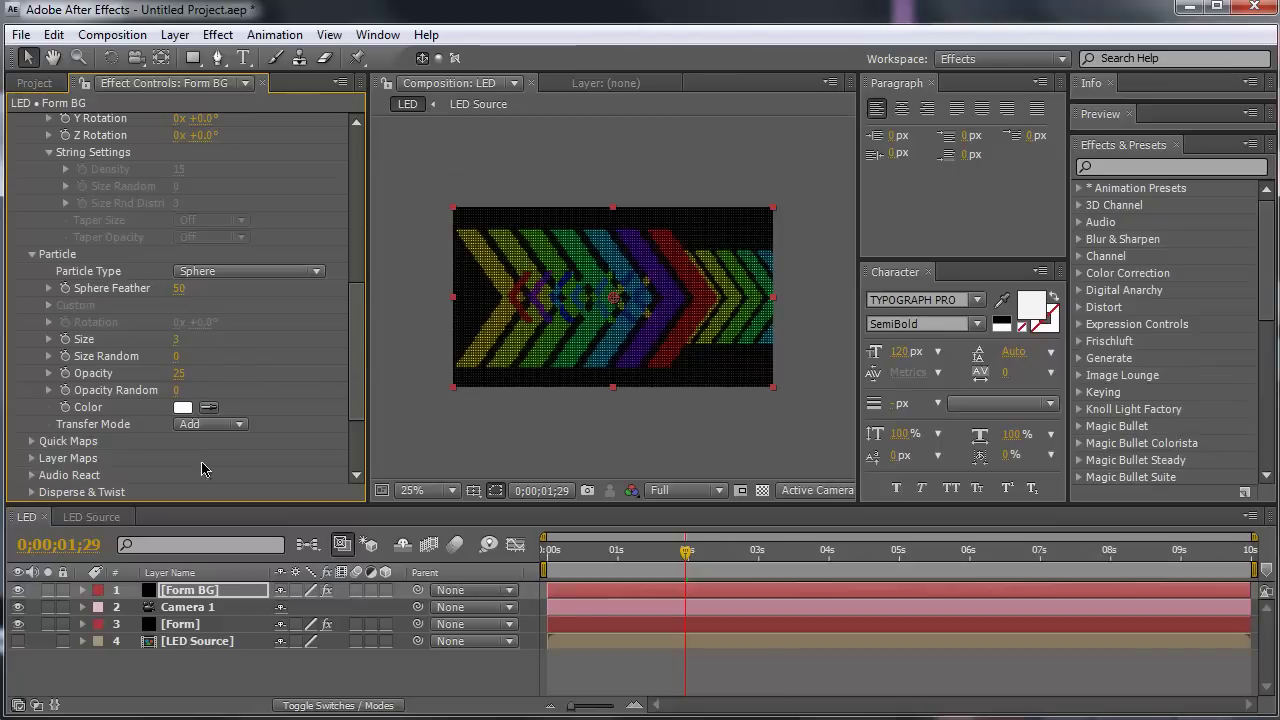
click(179, 390)
text(20)
key(Return)
click(185, 625)
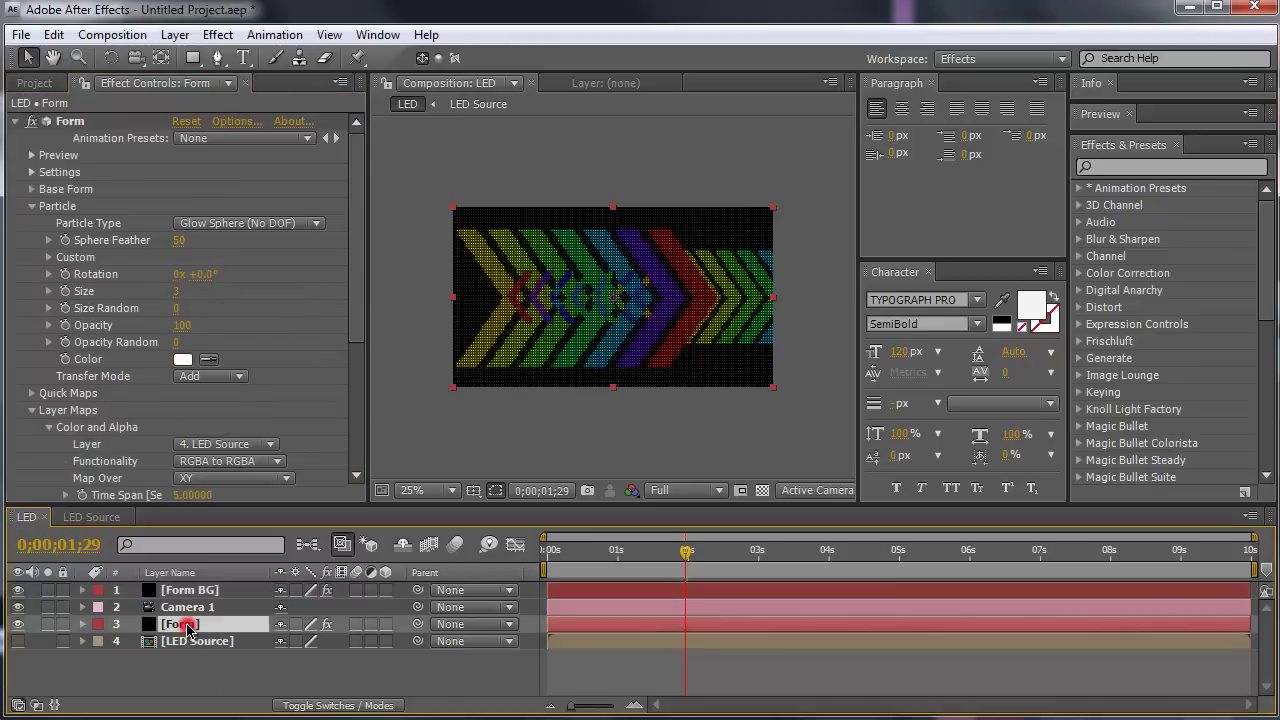
Step: Set Form's particle Opacity Random to 40 and move Form BG below Form in the layer stack
click(178, 342)
text(40)
key(Return)
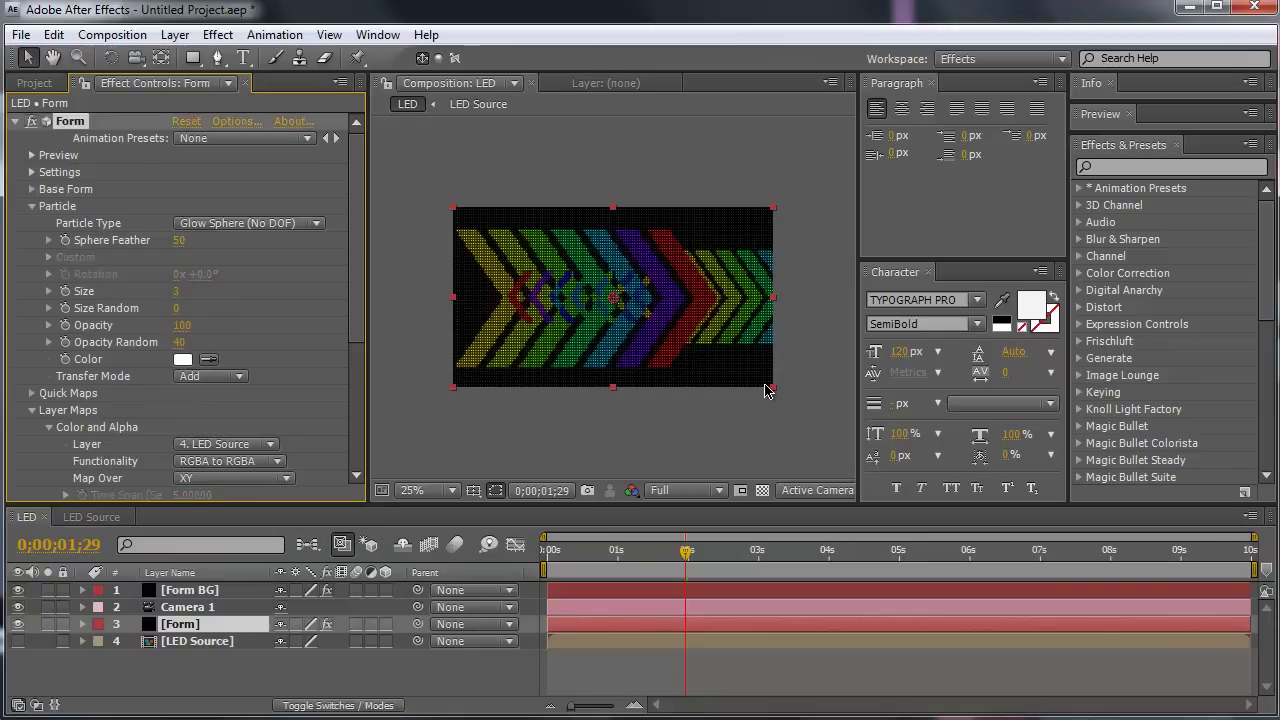
key(slash)
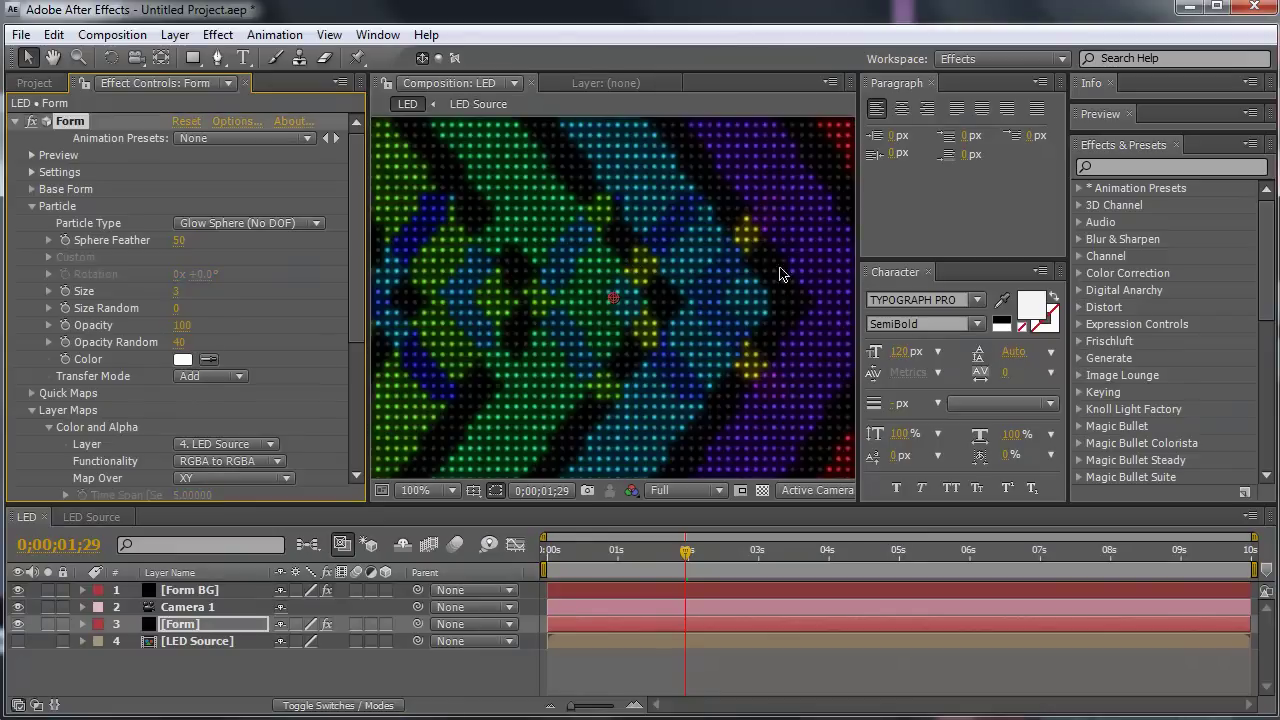
key(comma)
key(comma)
key(comma)
key(comma)
key(comma)
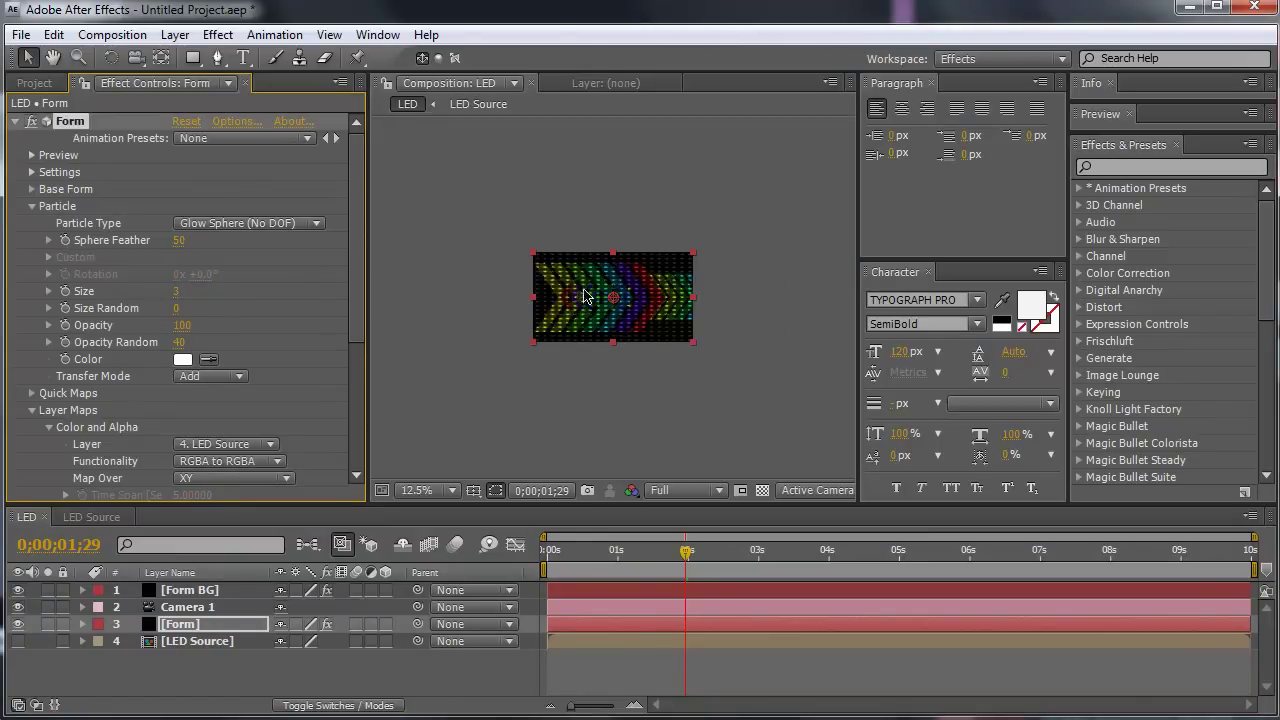
key(period)
key(period)
key(period)
key(period)
drag(189, 591, 183, 617)
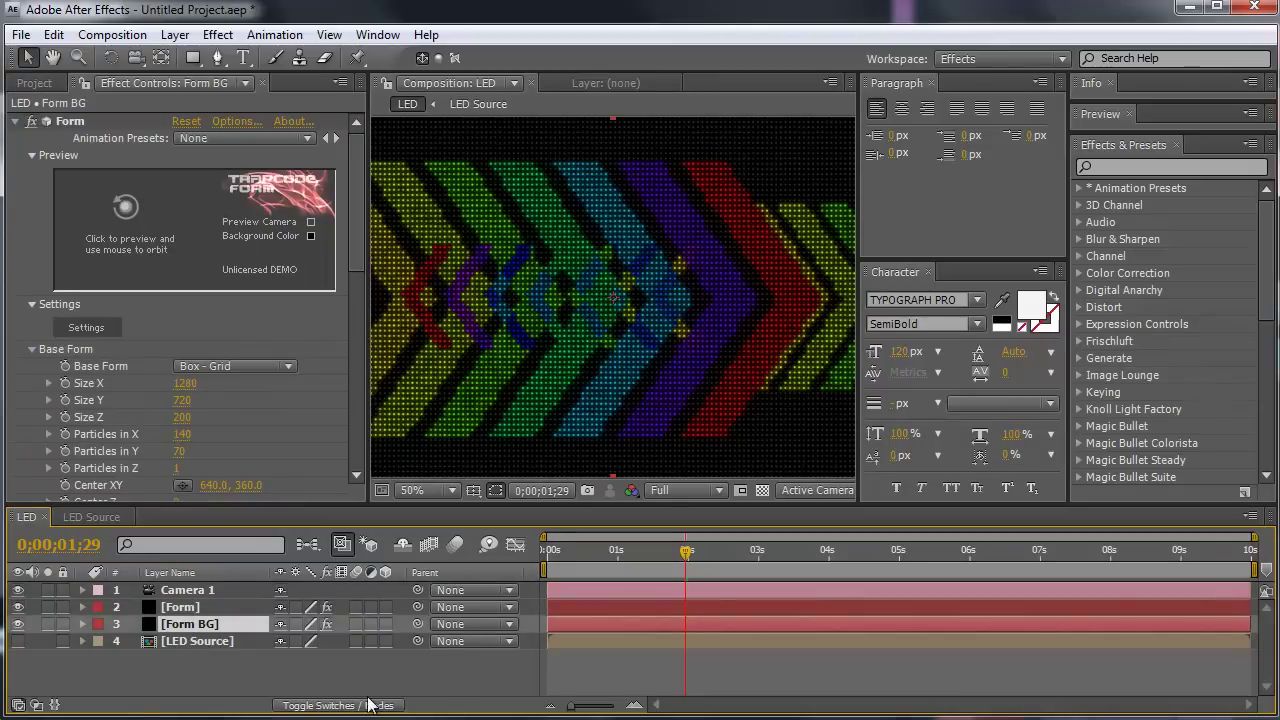
Step: Show the layer Modes columns in the timeline and turn on rulers around the composition
click(180, 607)
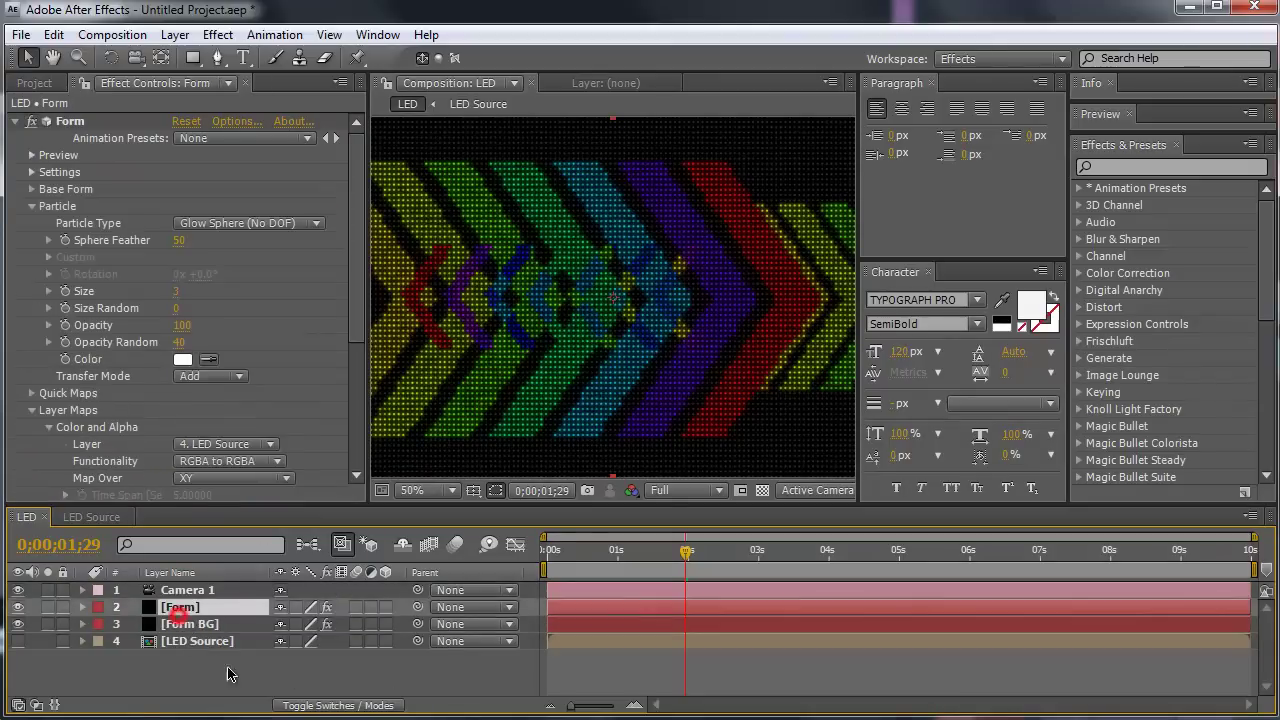
click(290, 704)
scroll(497, 192, down, 2)
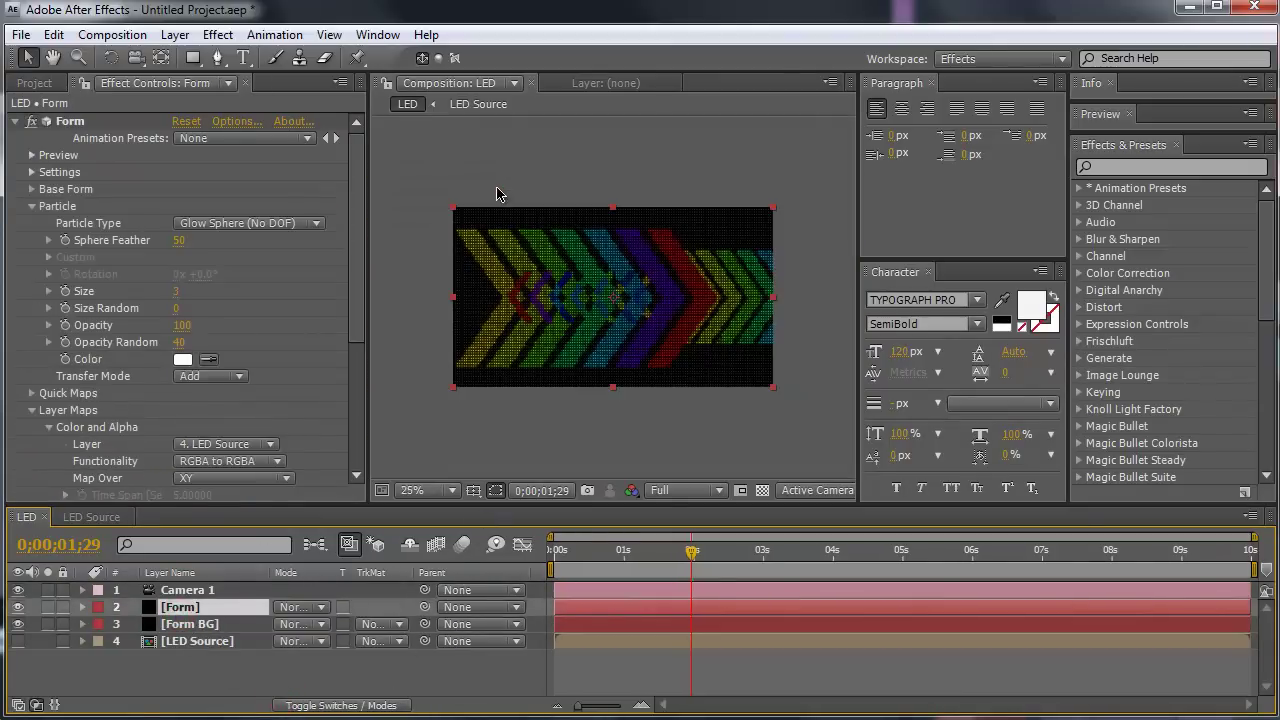
click(497, 186)
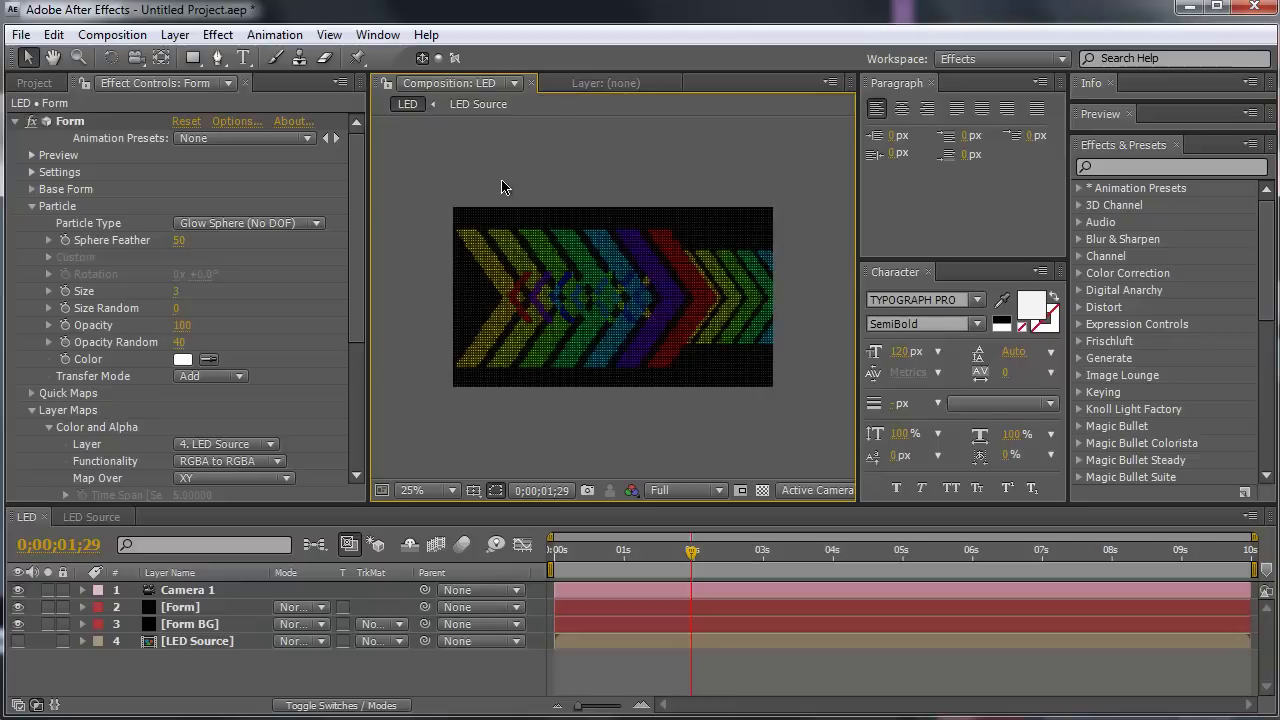
key(ctrl+r)
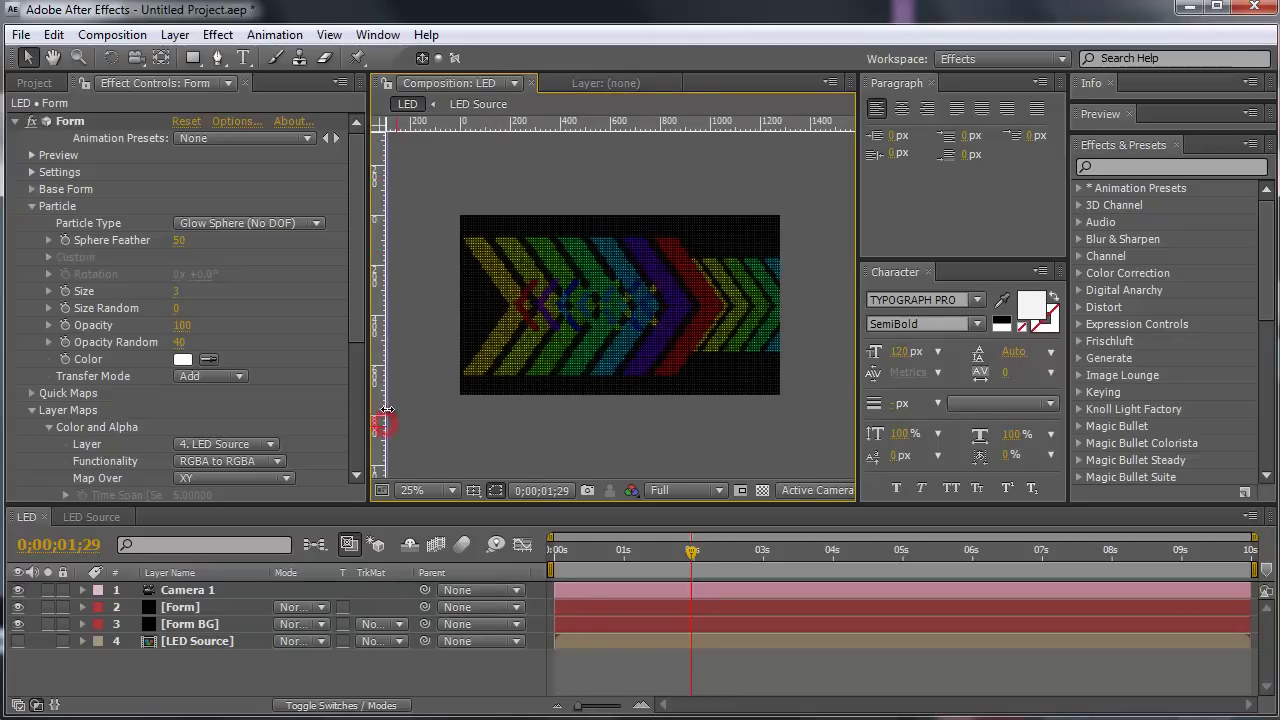
Step: Drag a vertical guide and a horizontal guide across the lower comp from the rulers
mouse_move(382, 424)
mouse_down()
mouse_move(489, 391)
mouse_move(350, 404)
mouse_up()
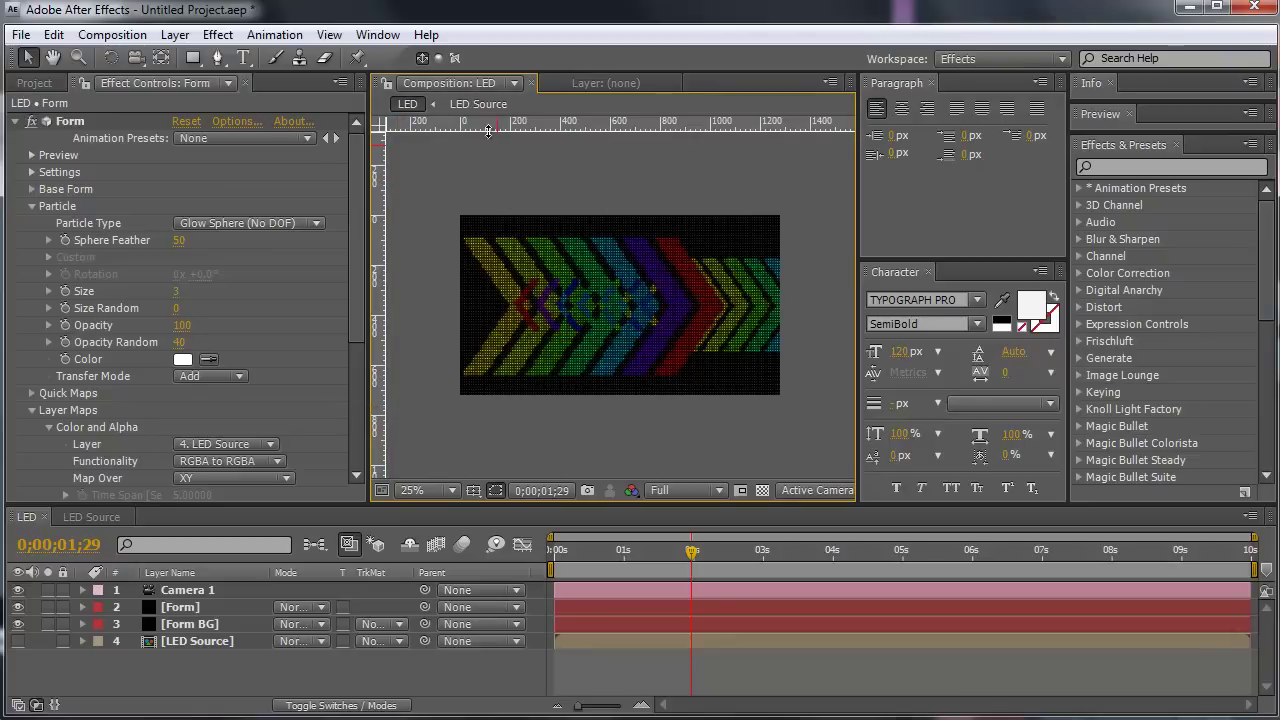
drag(490, 127, 464, 360)
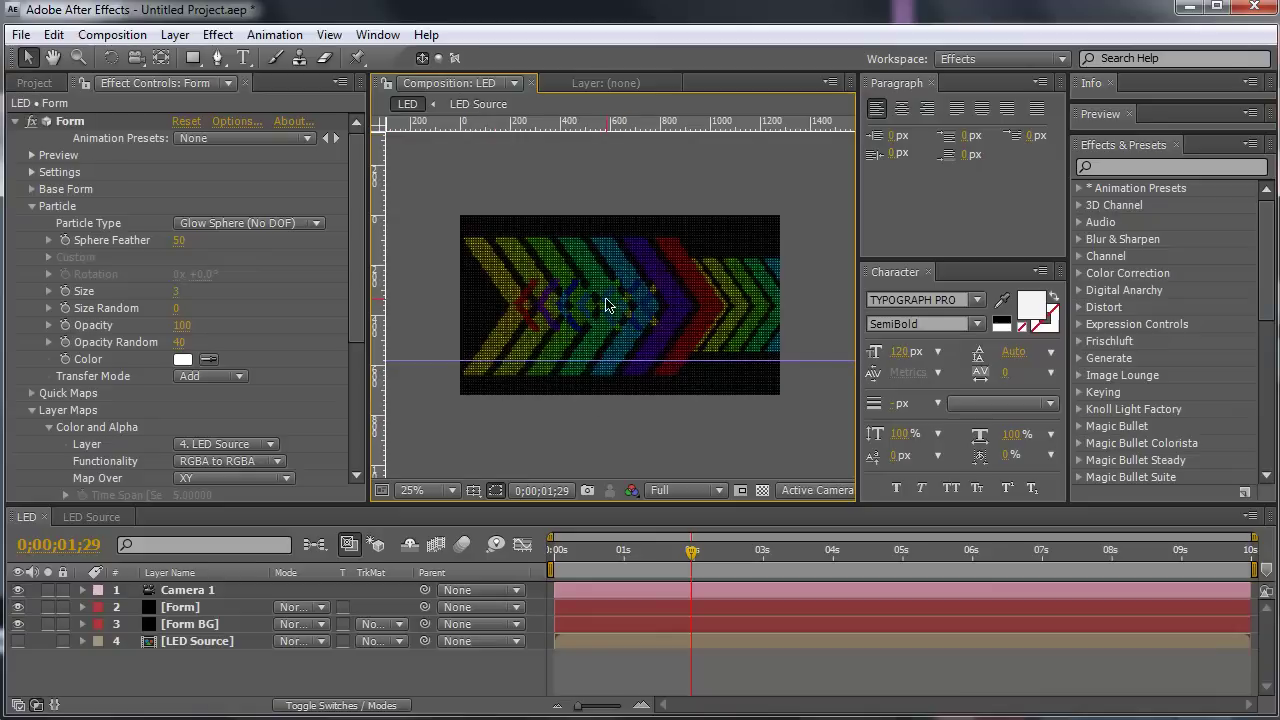
scroll(606, 305, up, 3)
scroll(606, 305, down, 2)
scroll(606, 305, down, 1)
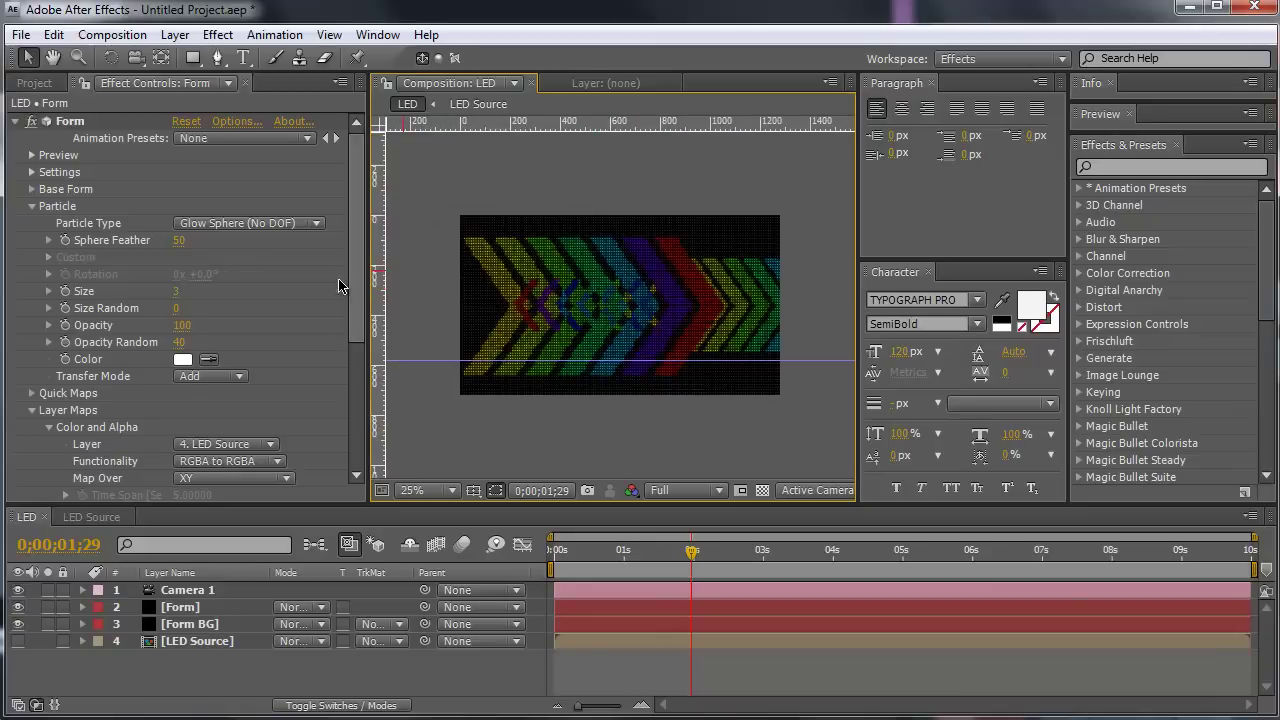
Step: Pan the camera with the Track XY Camera Tool so the arrow sign sits higher
click(140, 59)
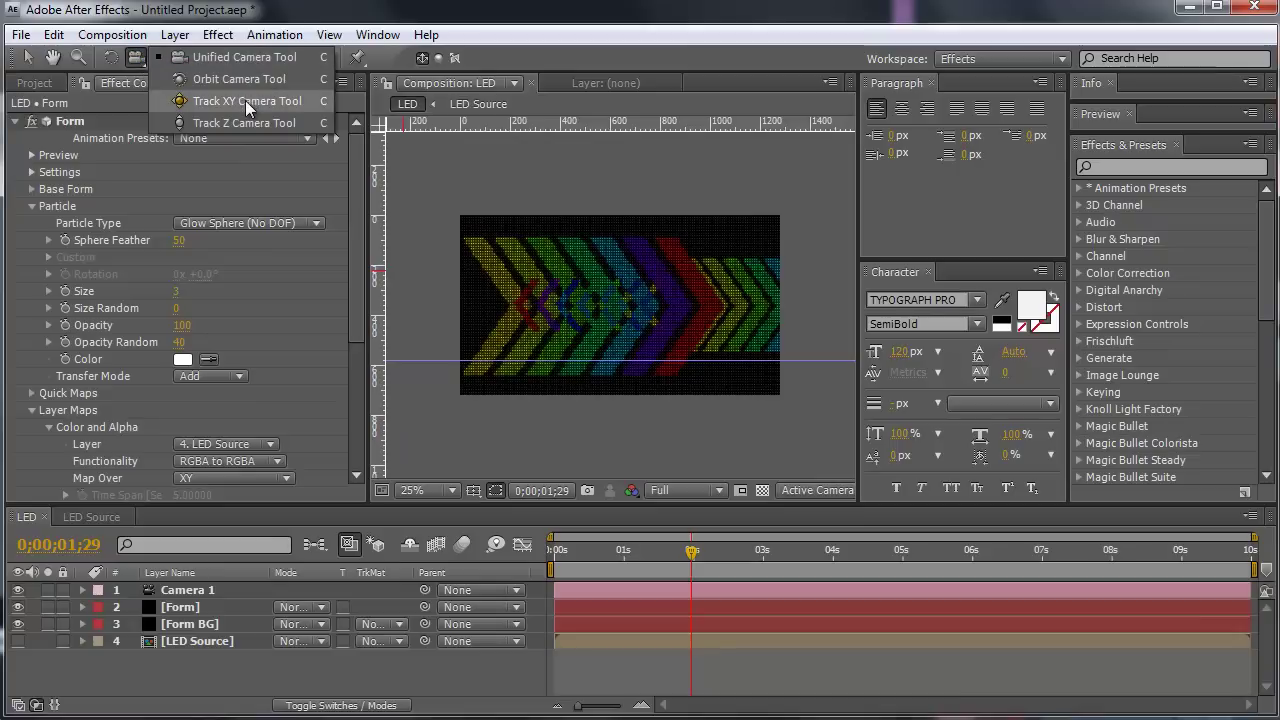
click(257, 103)
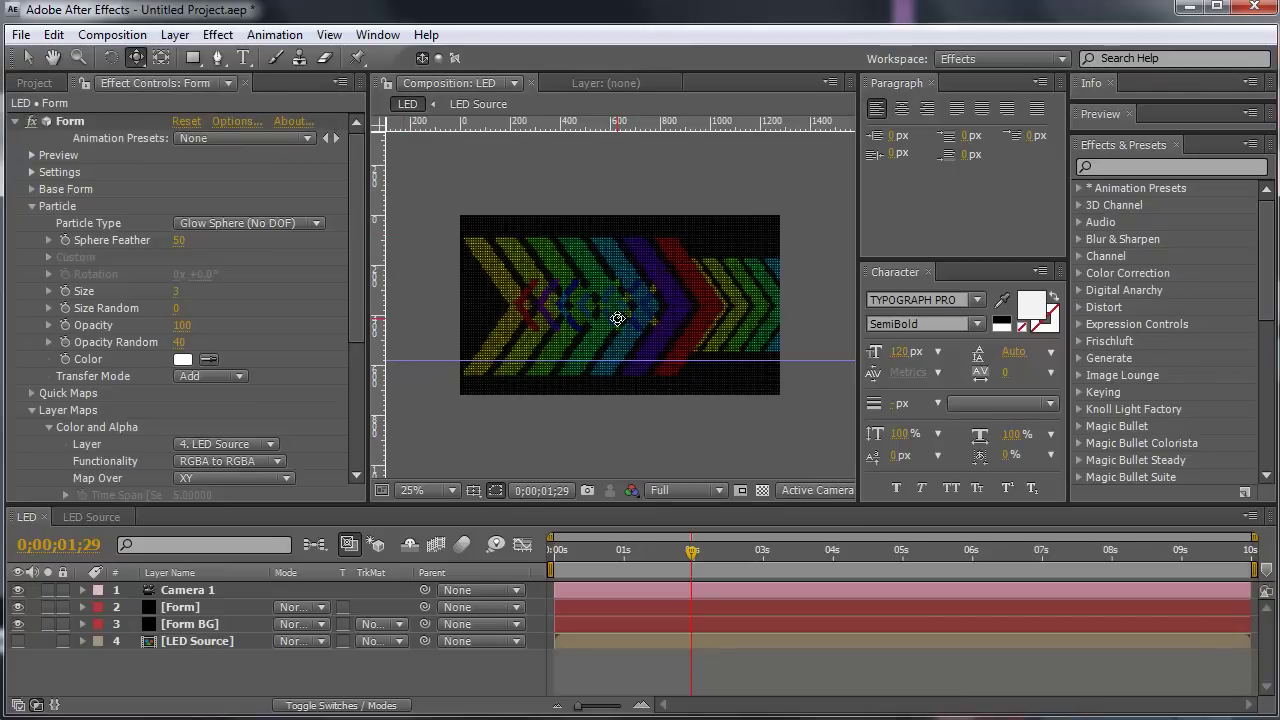
mouse_move(617, 318)
mouse_down()
mouse_move(622, 276)
mouse_move(633, 284)
mouse_up()
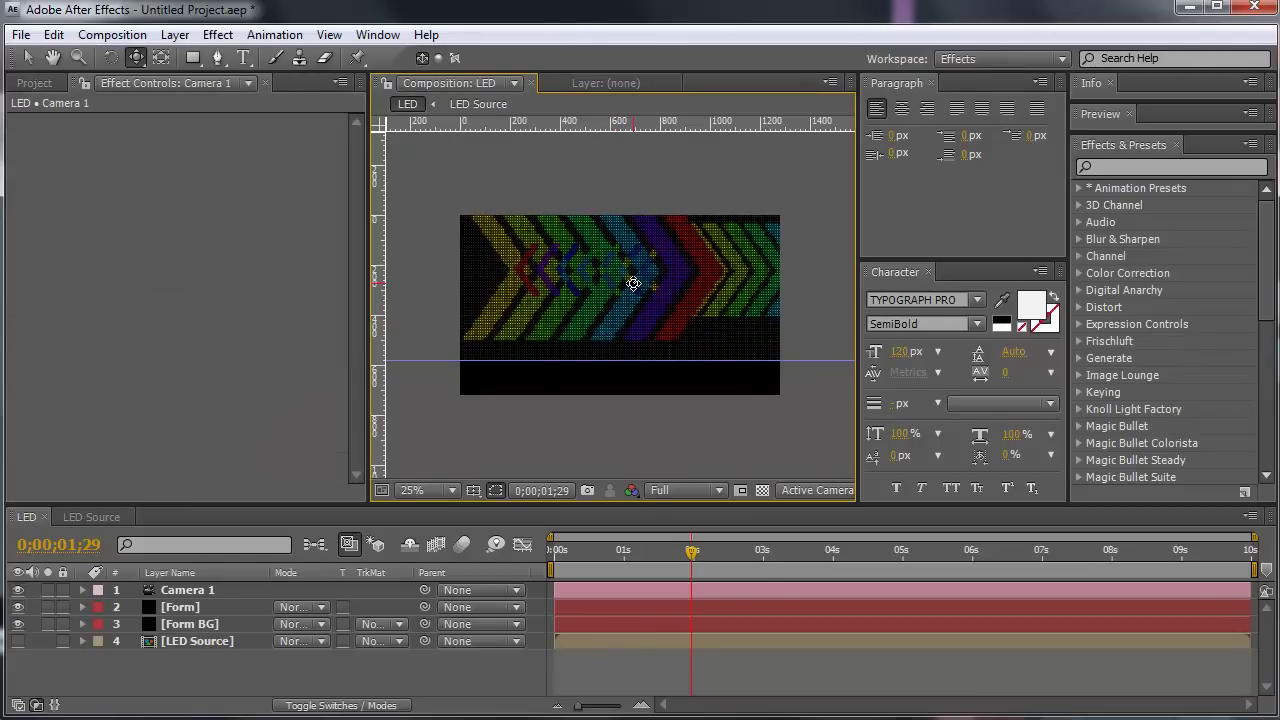
key(v)
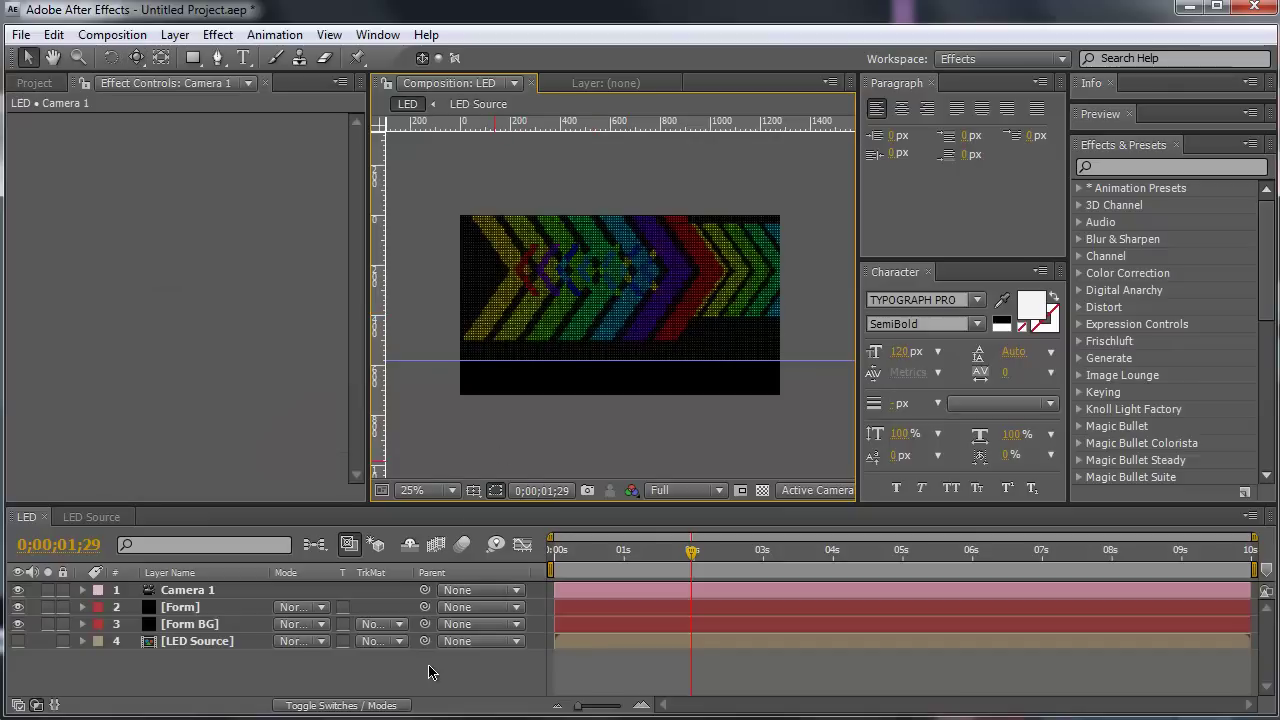
scroll(546, 246, up, 2)
scroll(546, 246, down, 2)
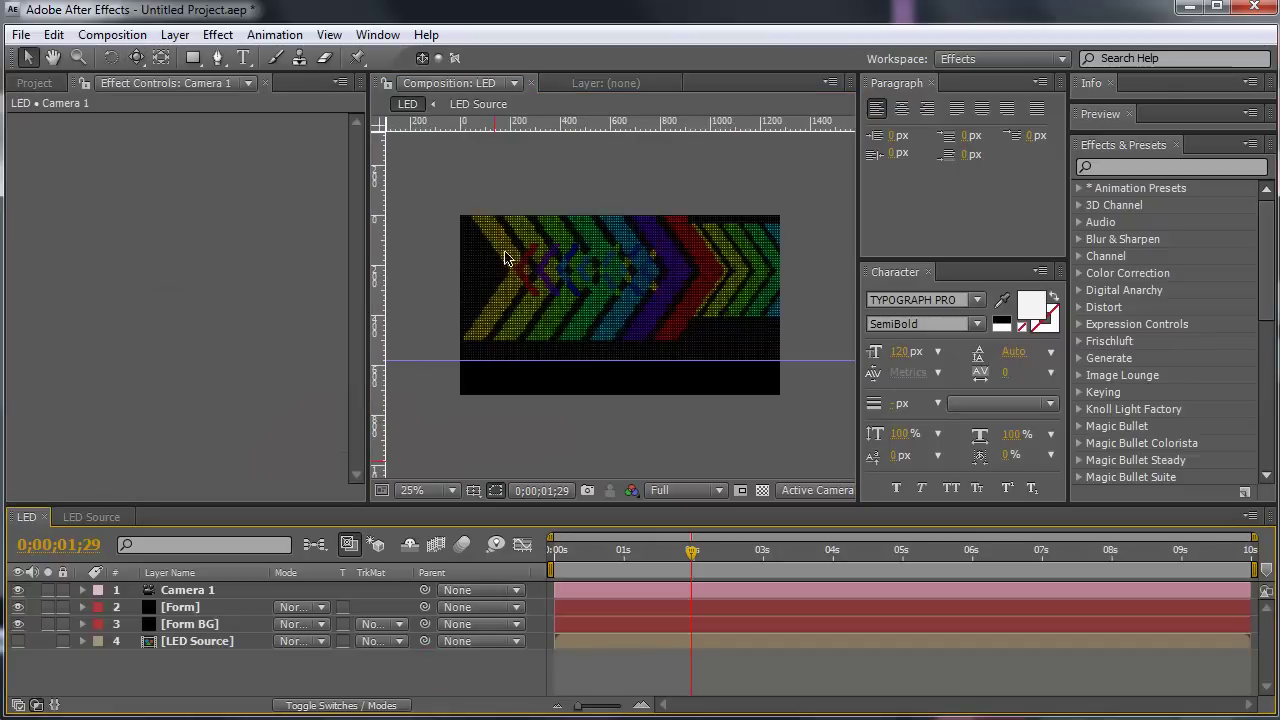
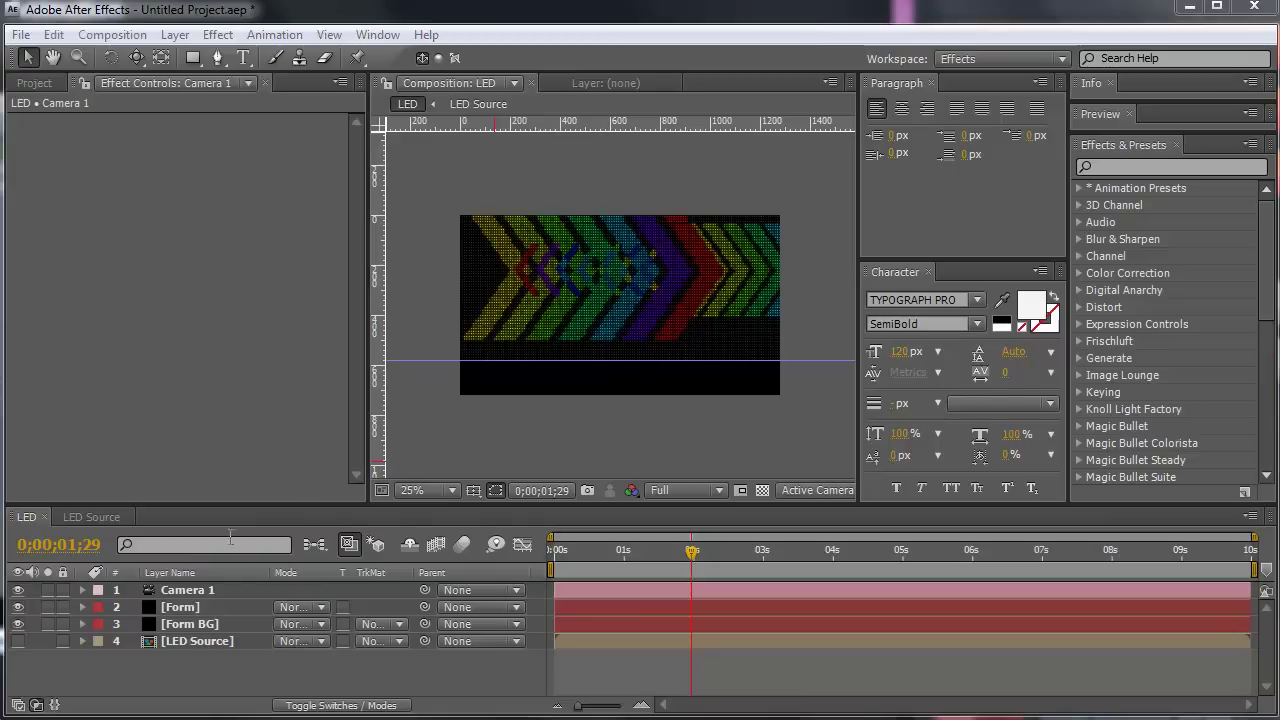
Step: Undo the accidental X shift and lower the Form layer's Position to 640.0, 468.0
click(208, 622)
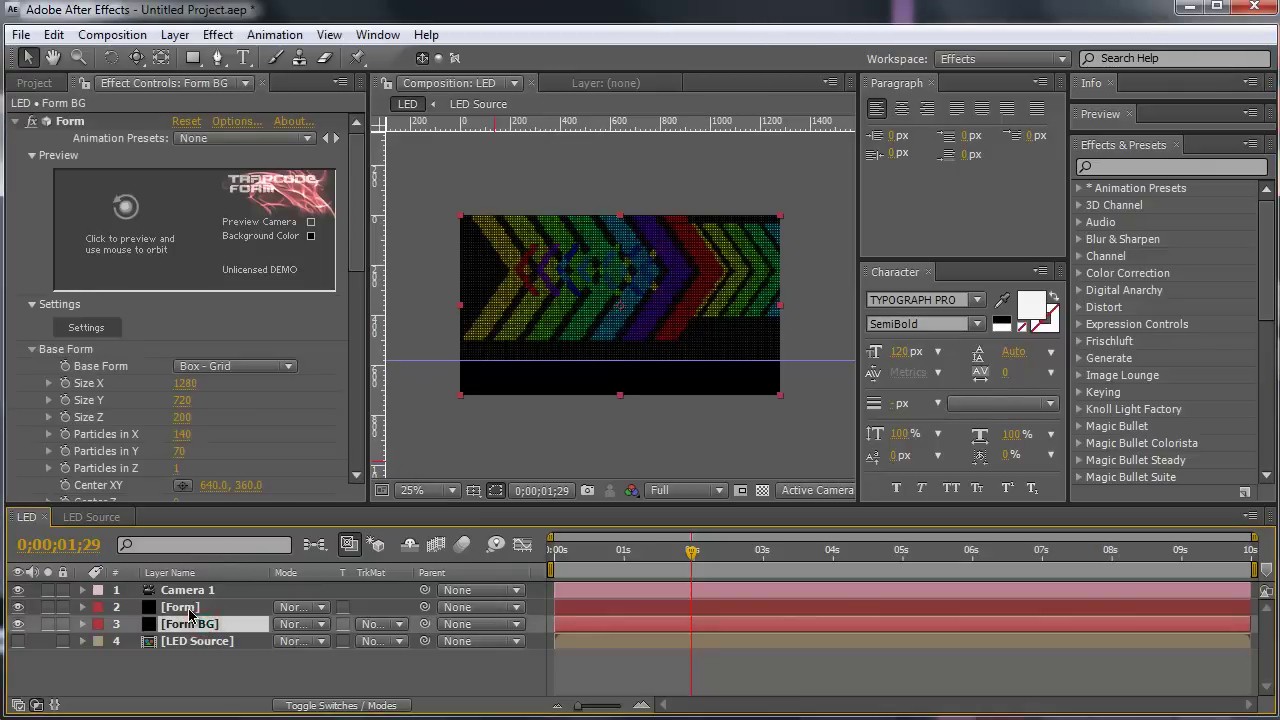
click(182, 608)
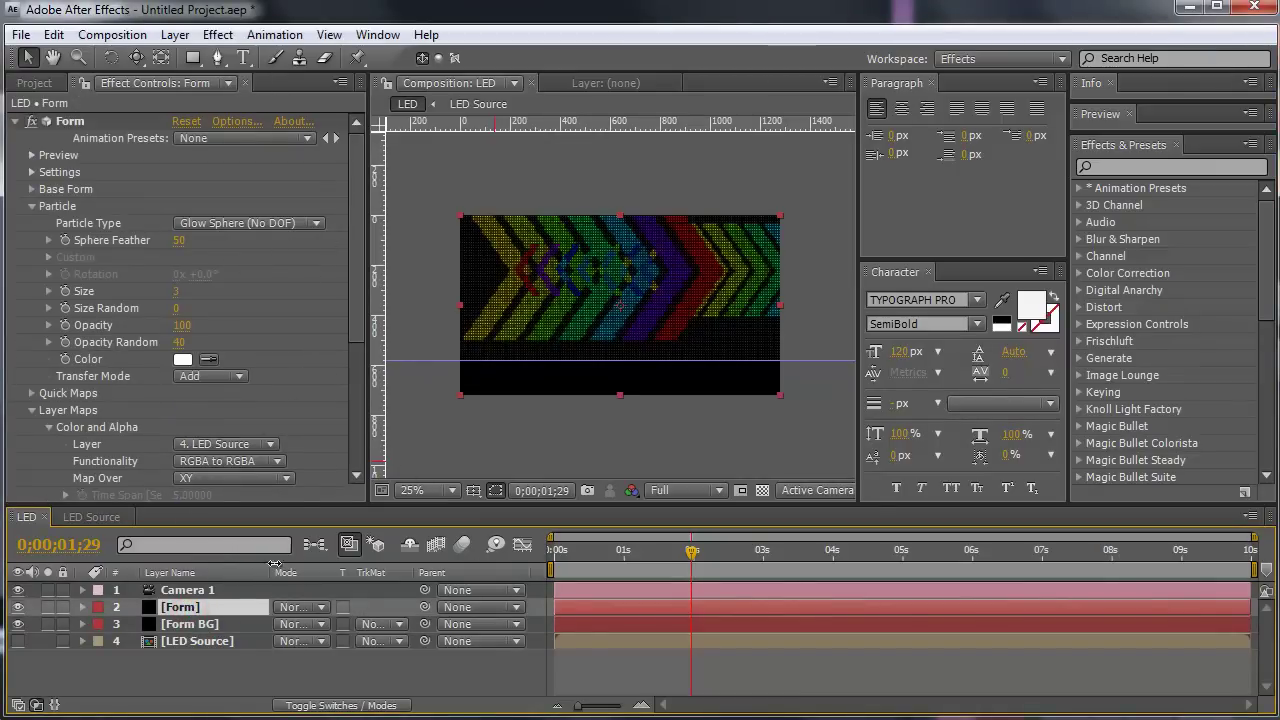
key(p)
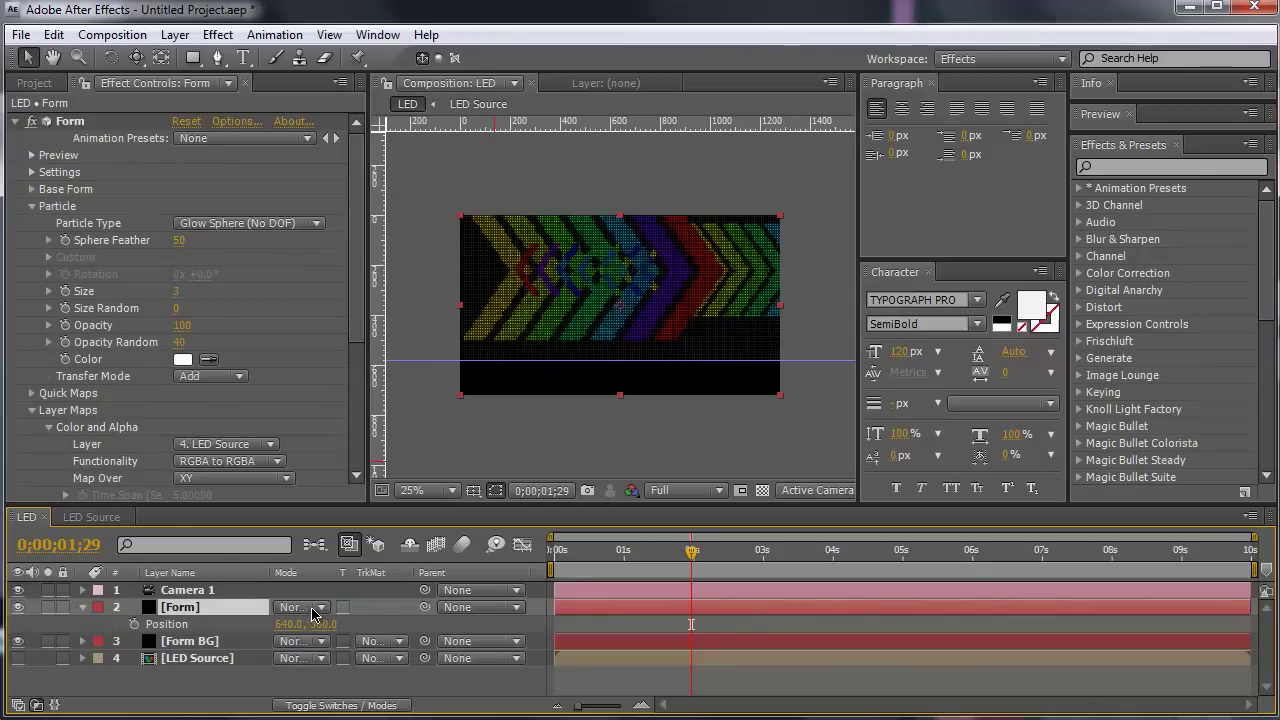
drag(294, 627, 288, 629)
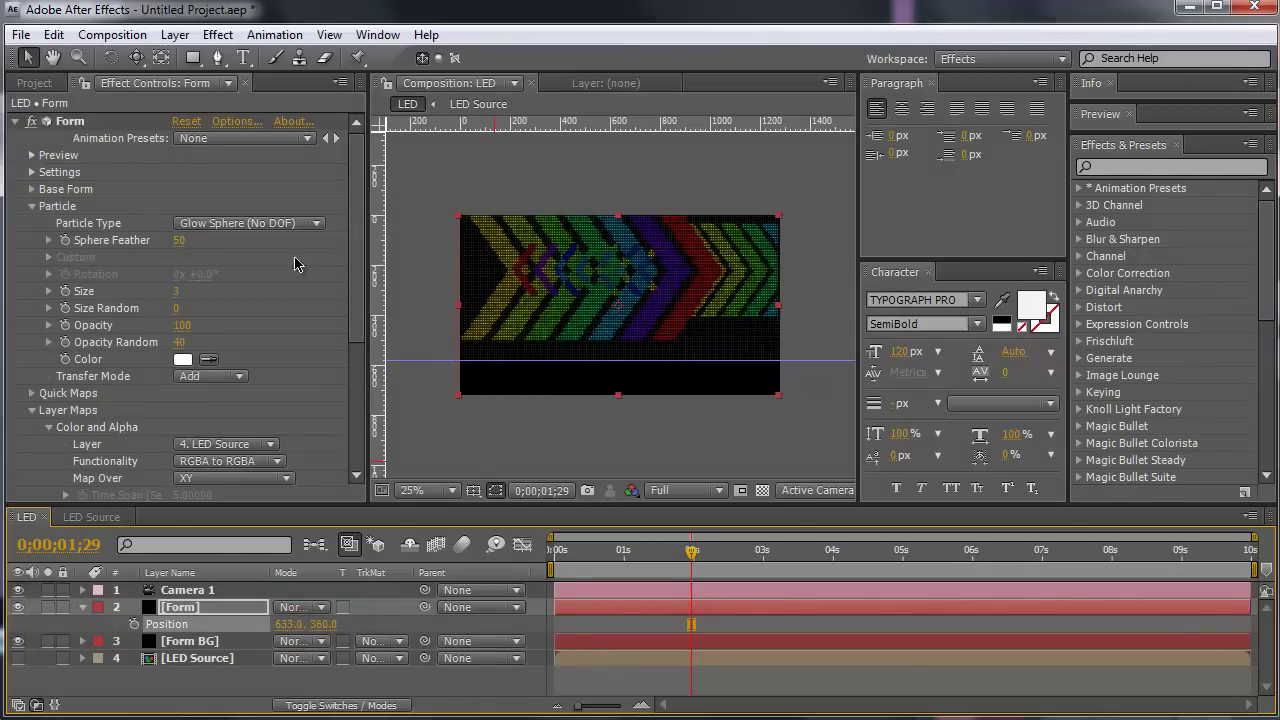
click(88, 40)
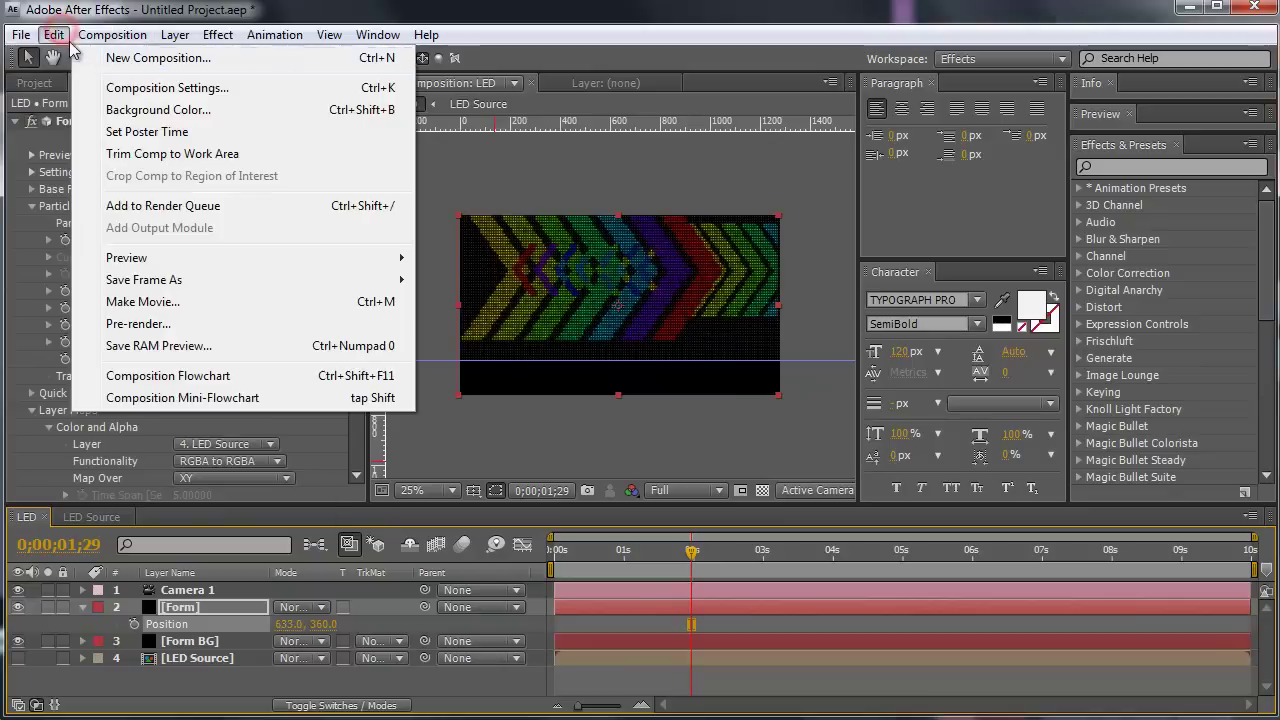
click(56, 52)
drag(322, 624, 383, 616)
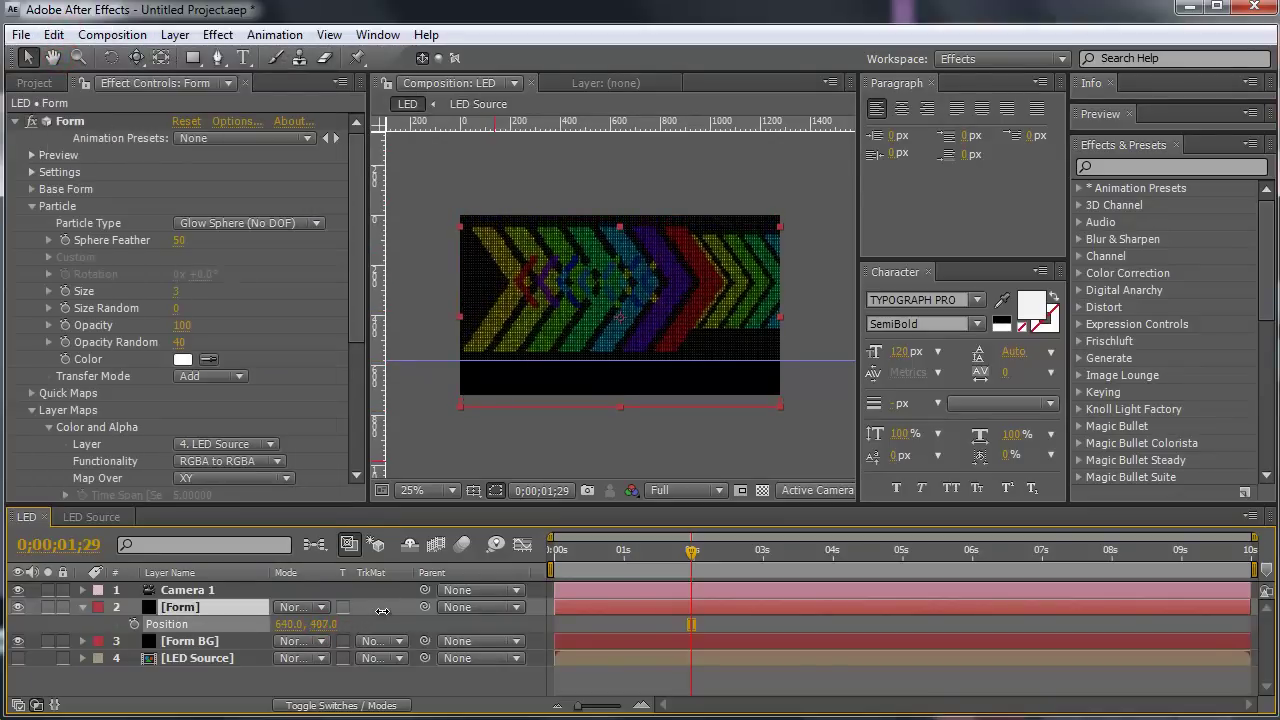
Step: Collapse the Form layer's properties and make the timeline panel taller
click(269, 682)
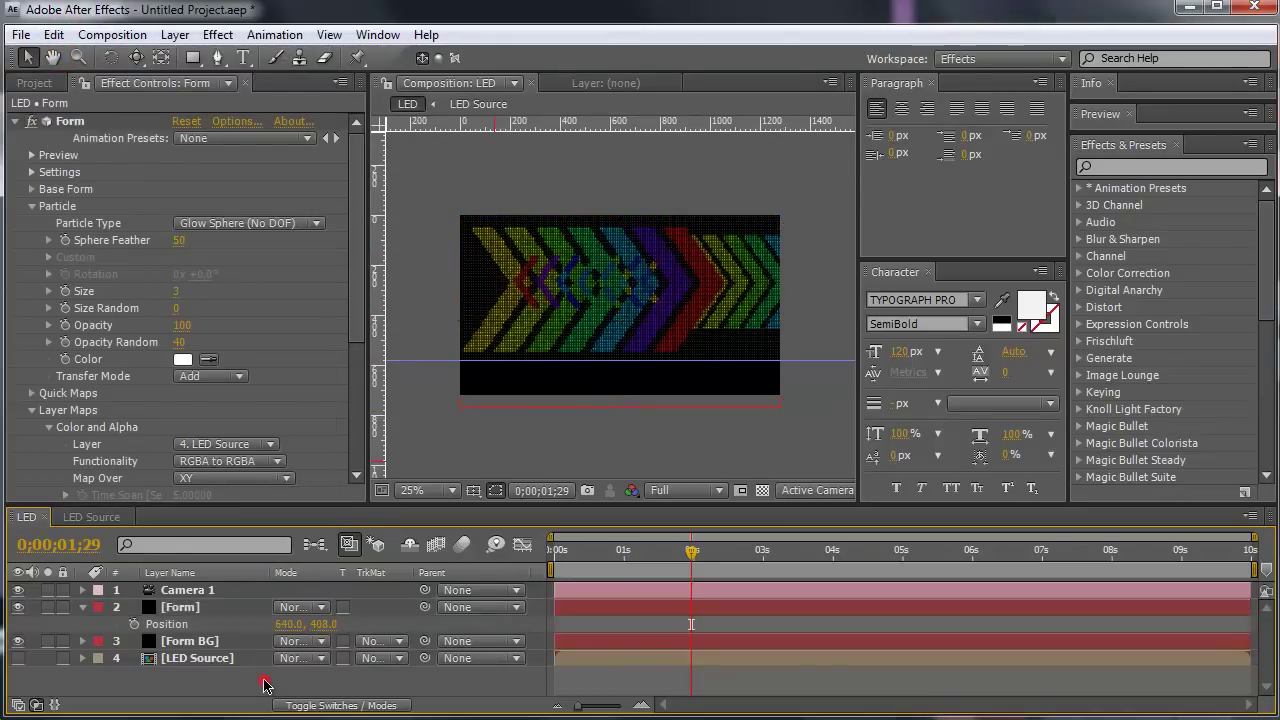
click(82, 608)
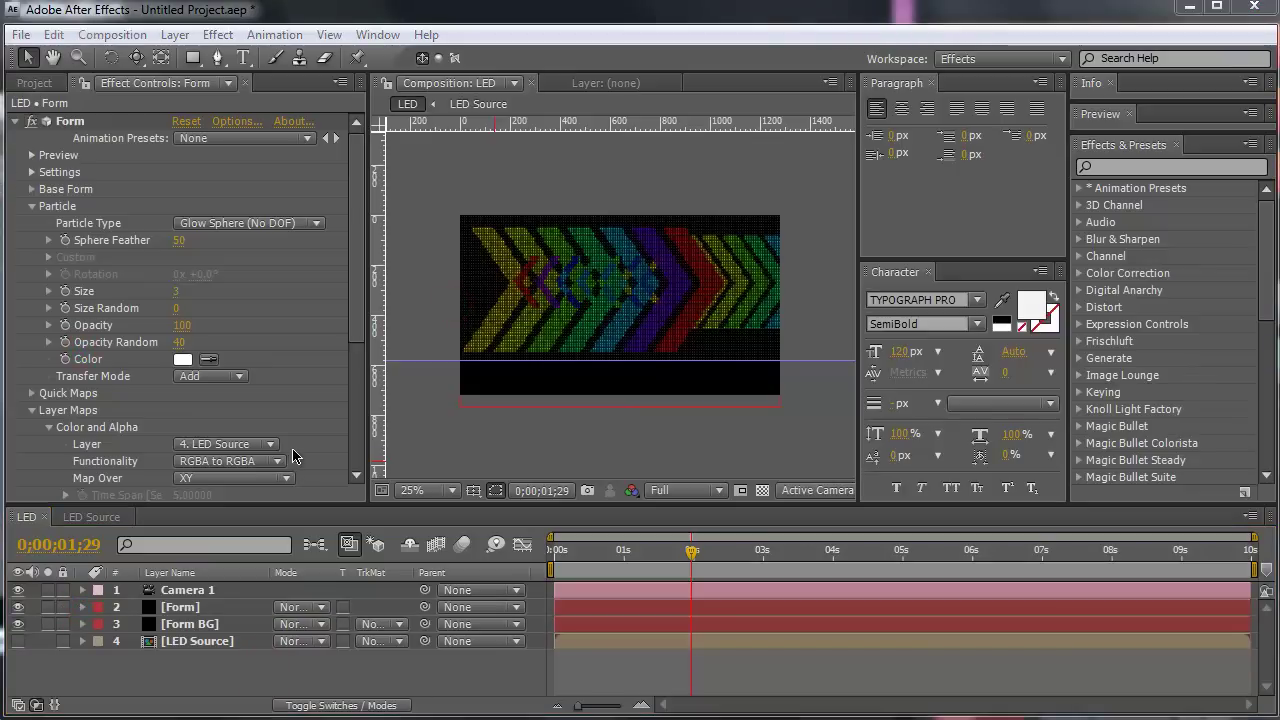
drag(331, 507, 330, 457)
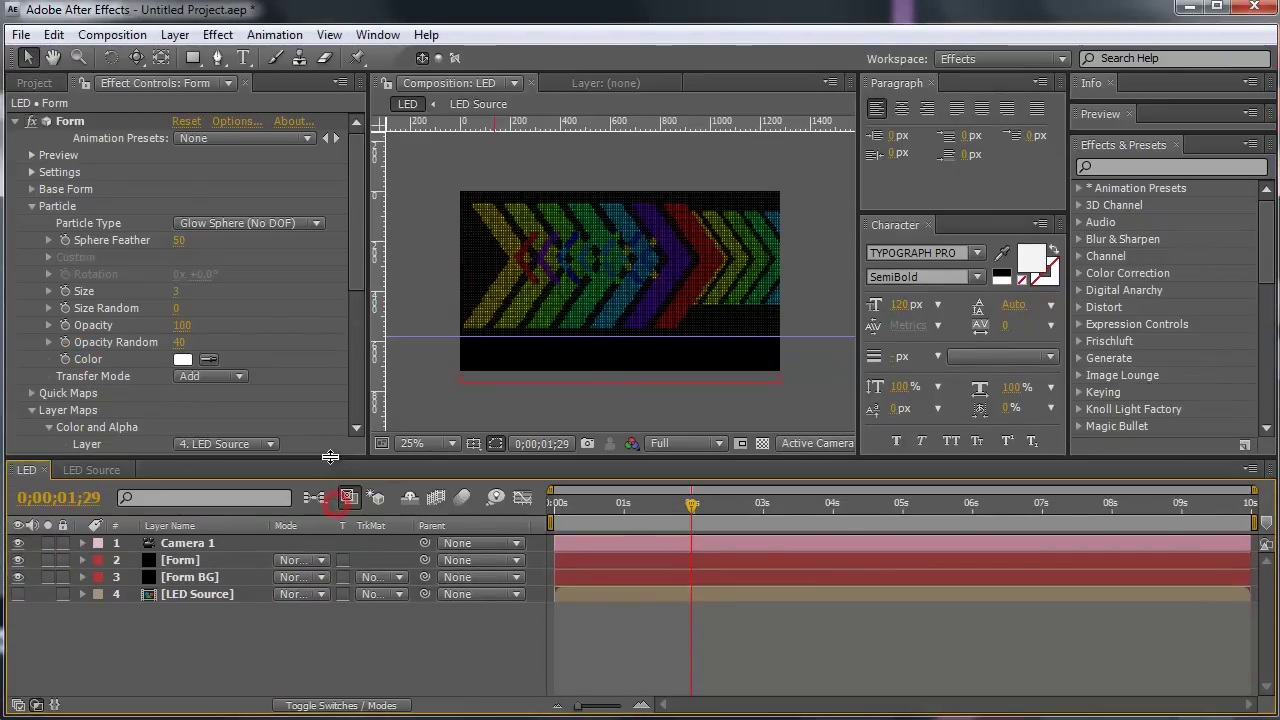
Step: Add a black solid named Bg and move it to the bottom of the stack
click(762, 443)
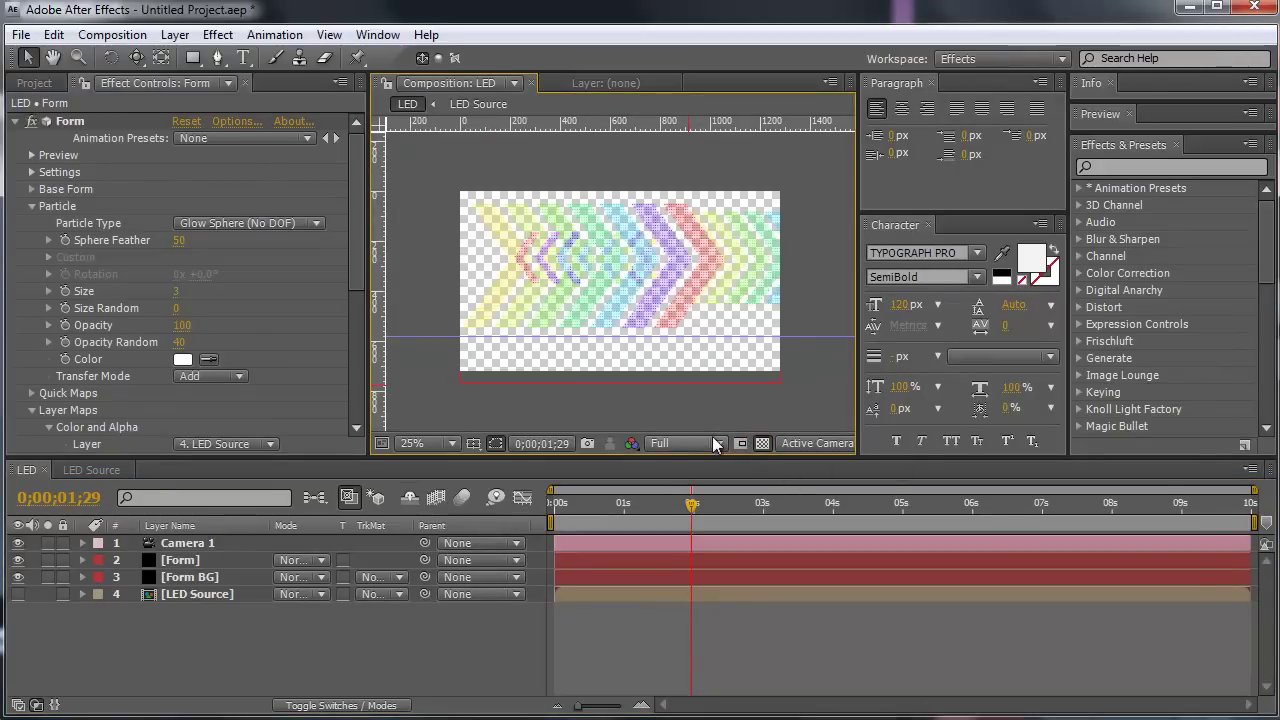
click(762, 443)
right_click(165, 637)
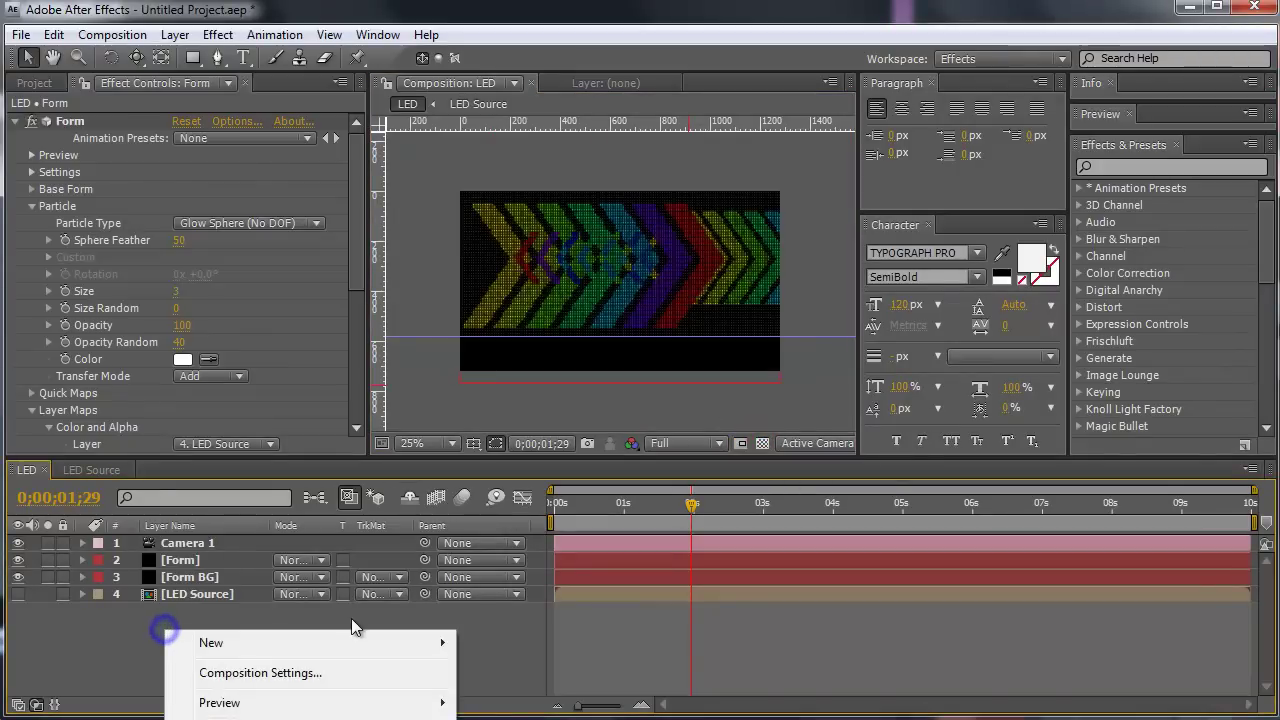
mouse_move(355, 642)
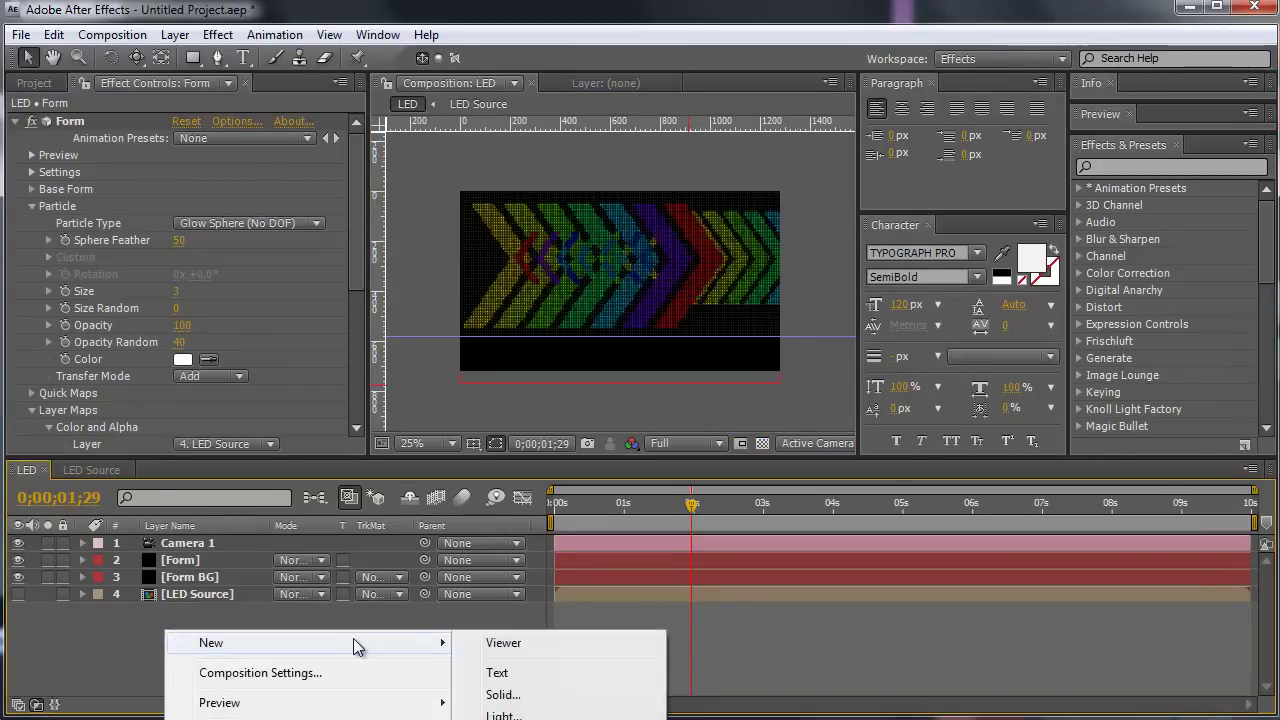
click(540, 695)
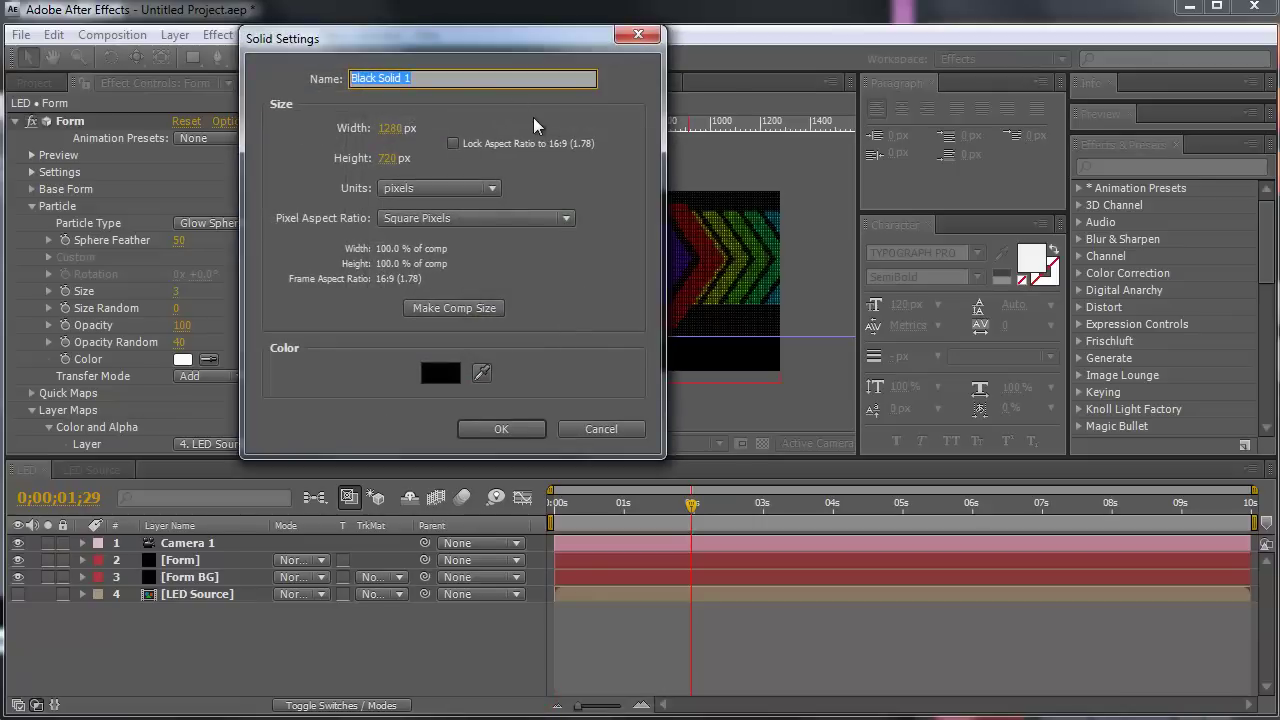
text(Bg)
key(Return)
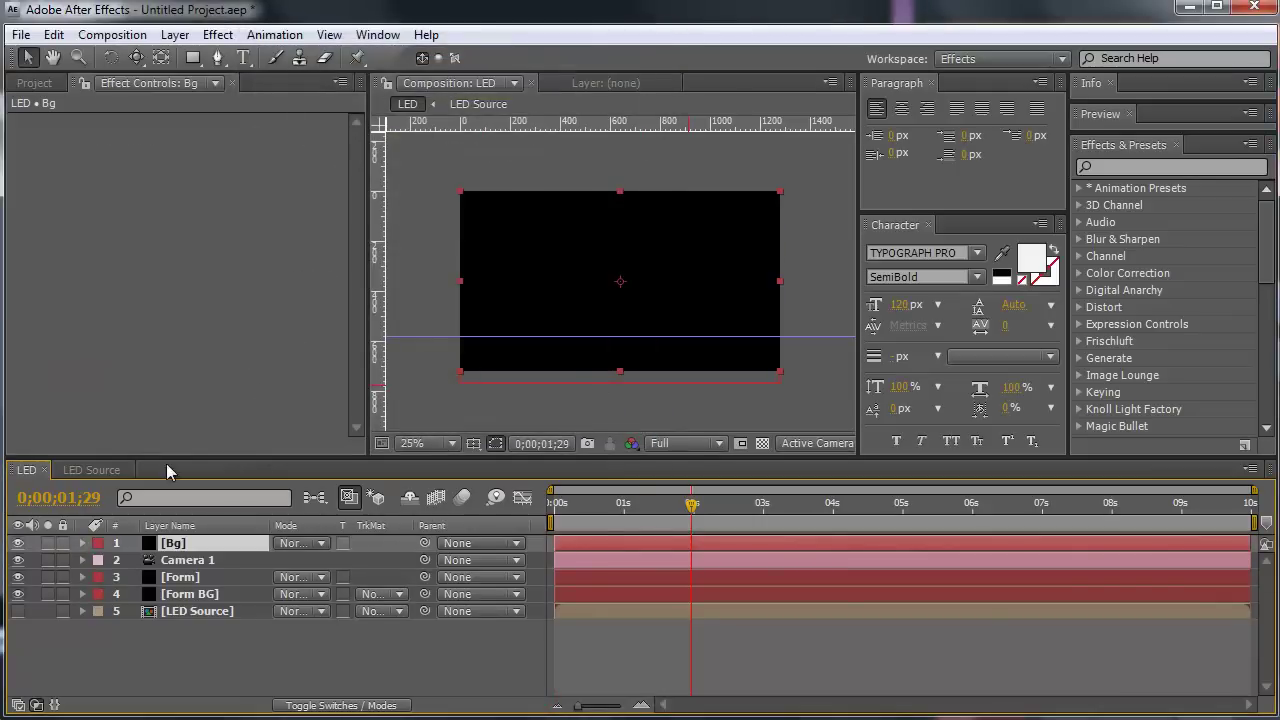
drag(170, 547, 194, 663)
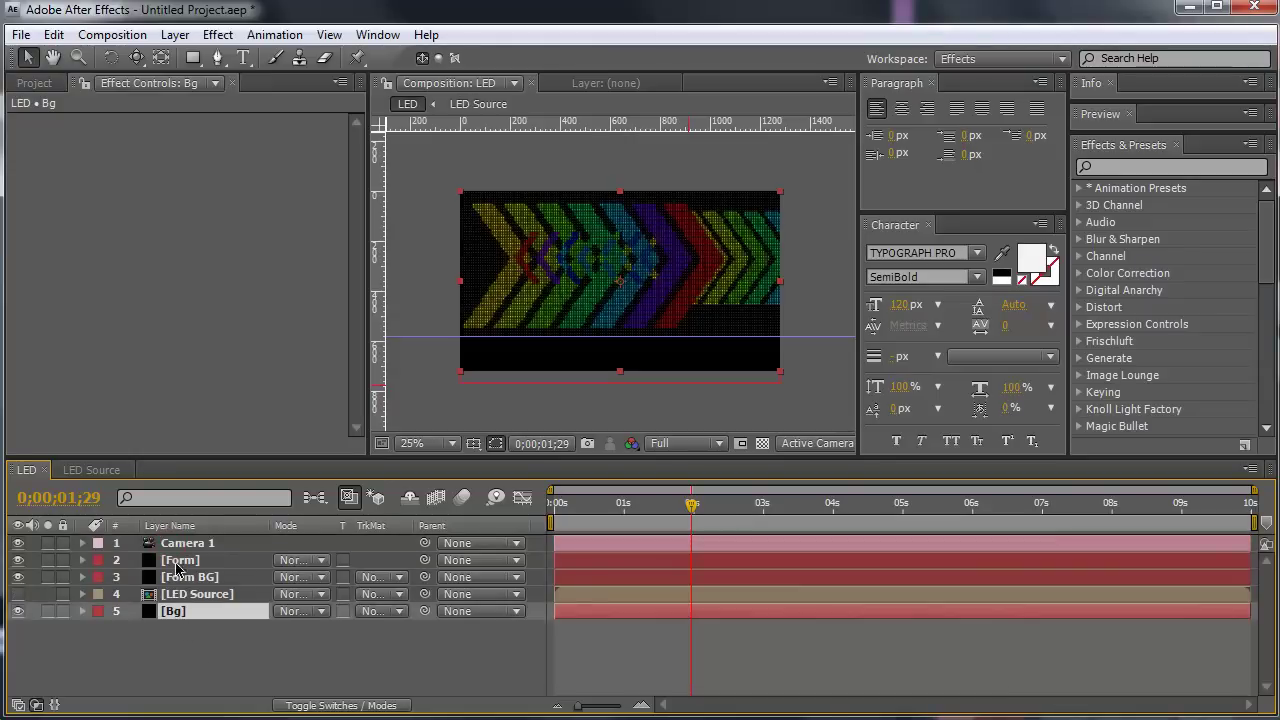
Step: Add a Reflektion solid below Camera 1 and make it an adjustment layer
right_click(205, 645)
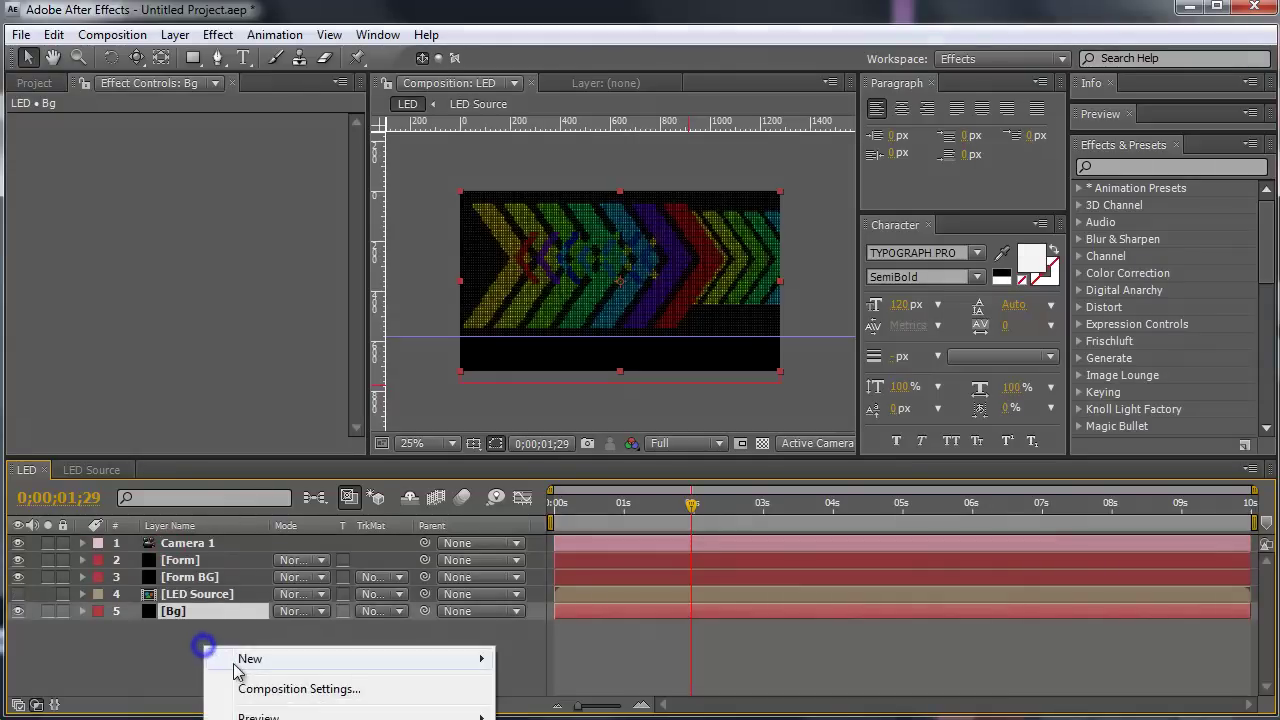
mouse_move(300, 657)
click(558, 711)
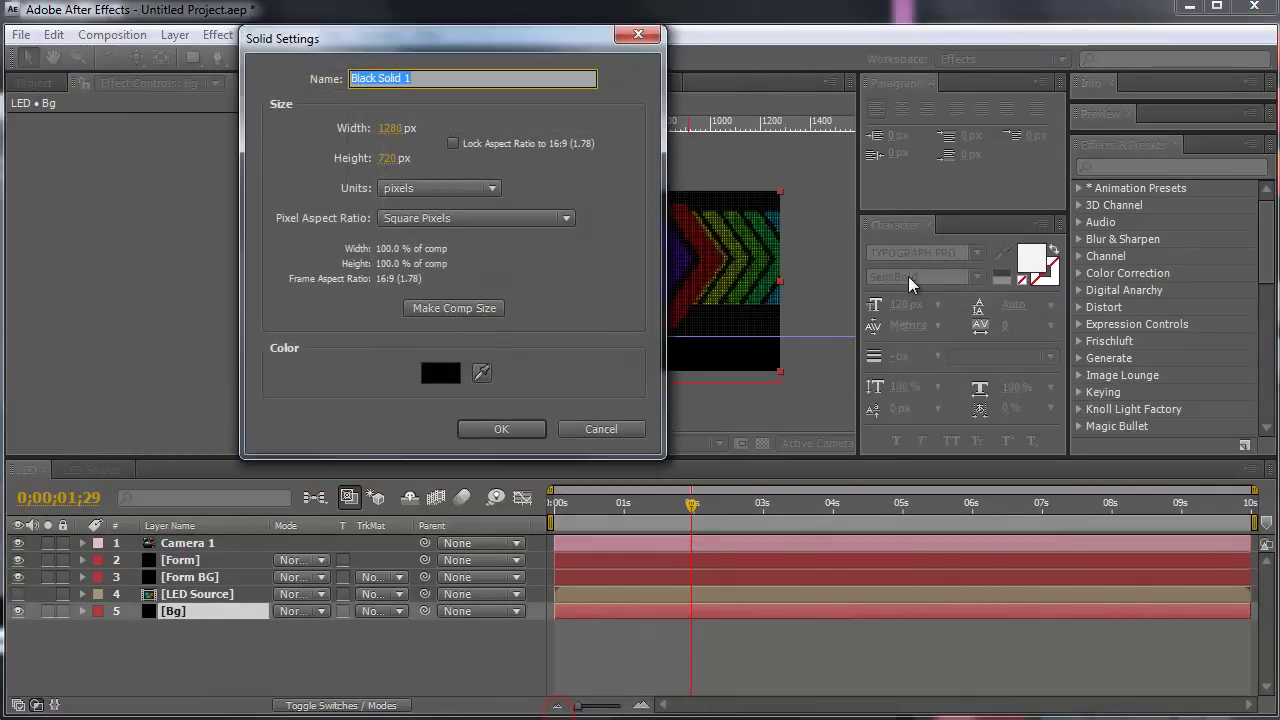
text(R)
text(n)
key(Return)
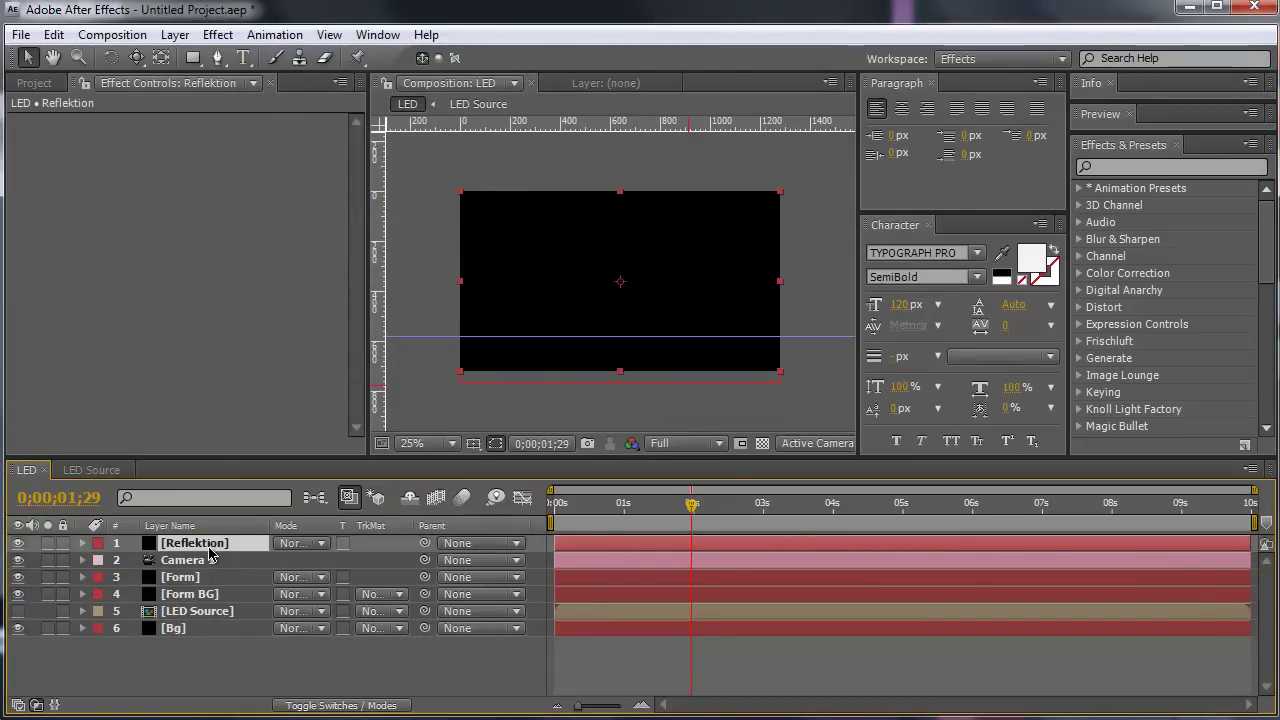
drag(209, 548, 209, 570)
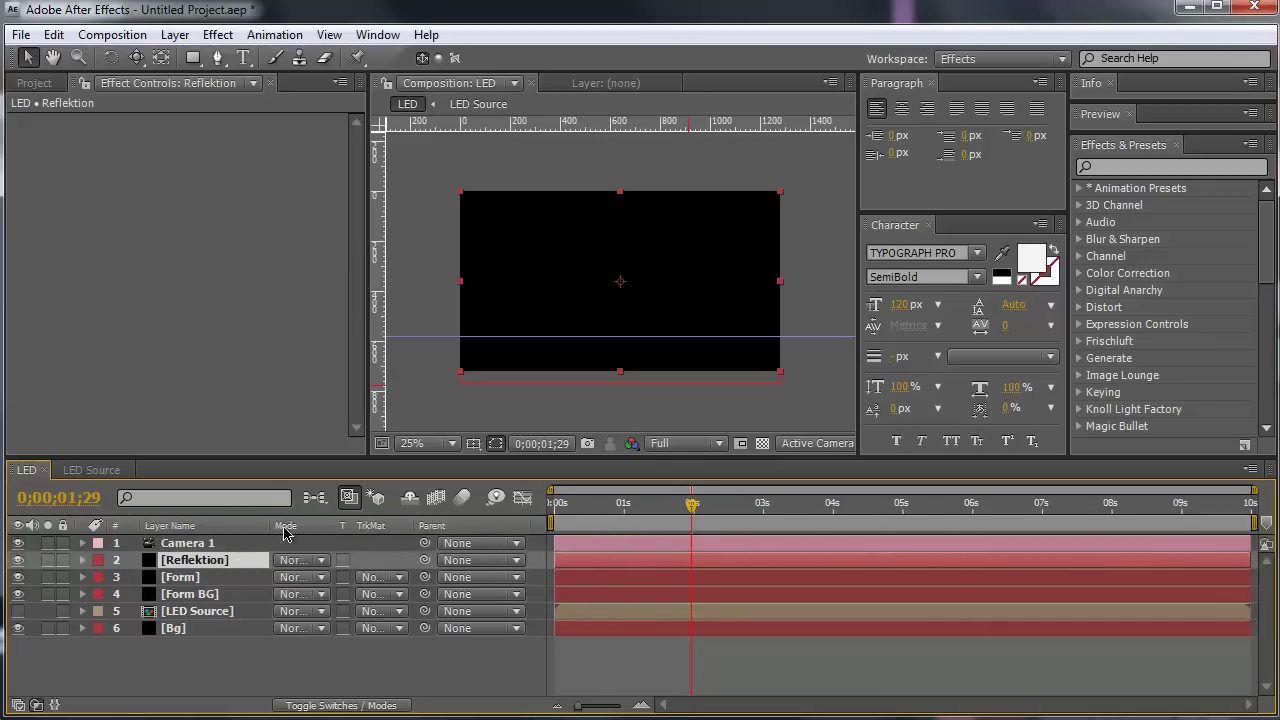
key(F4)
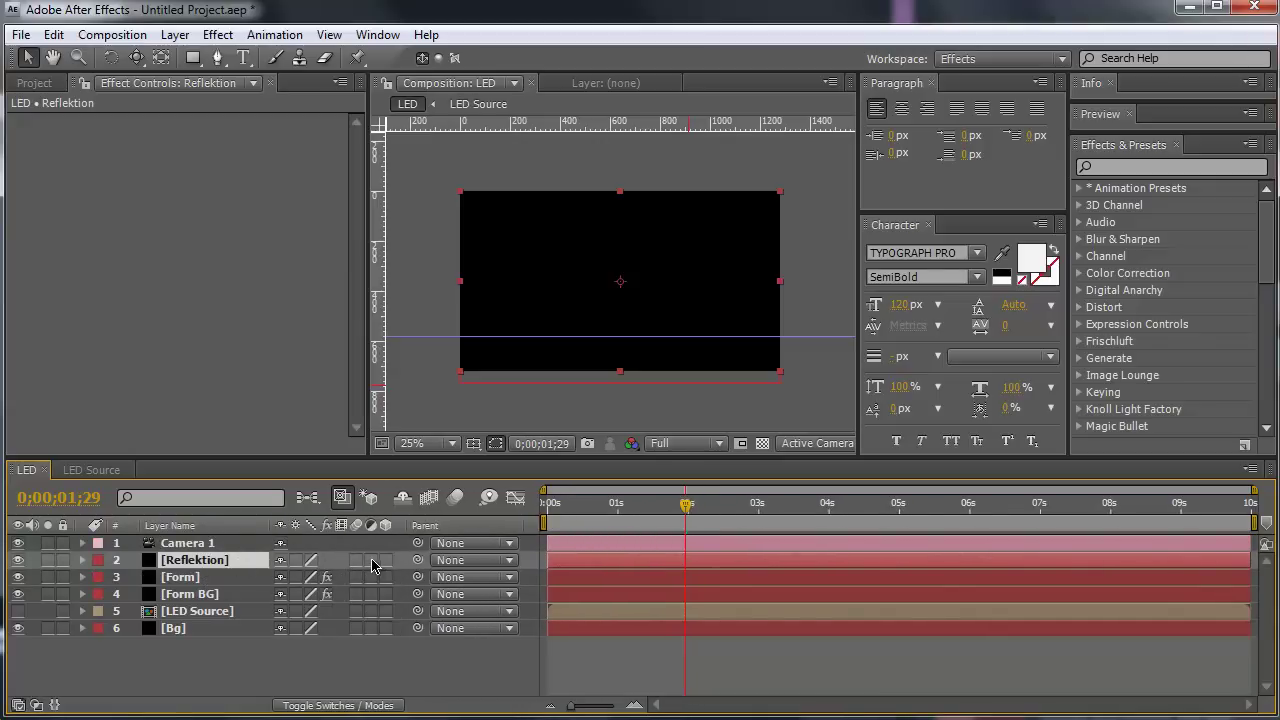
click(371, 561)
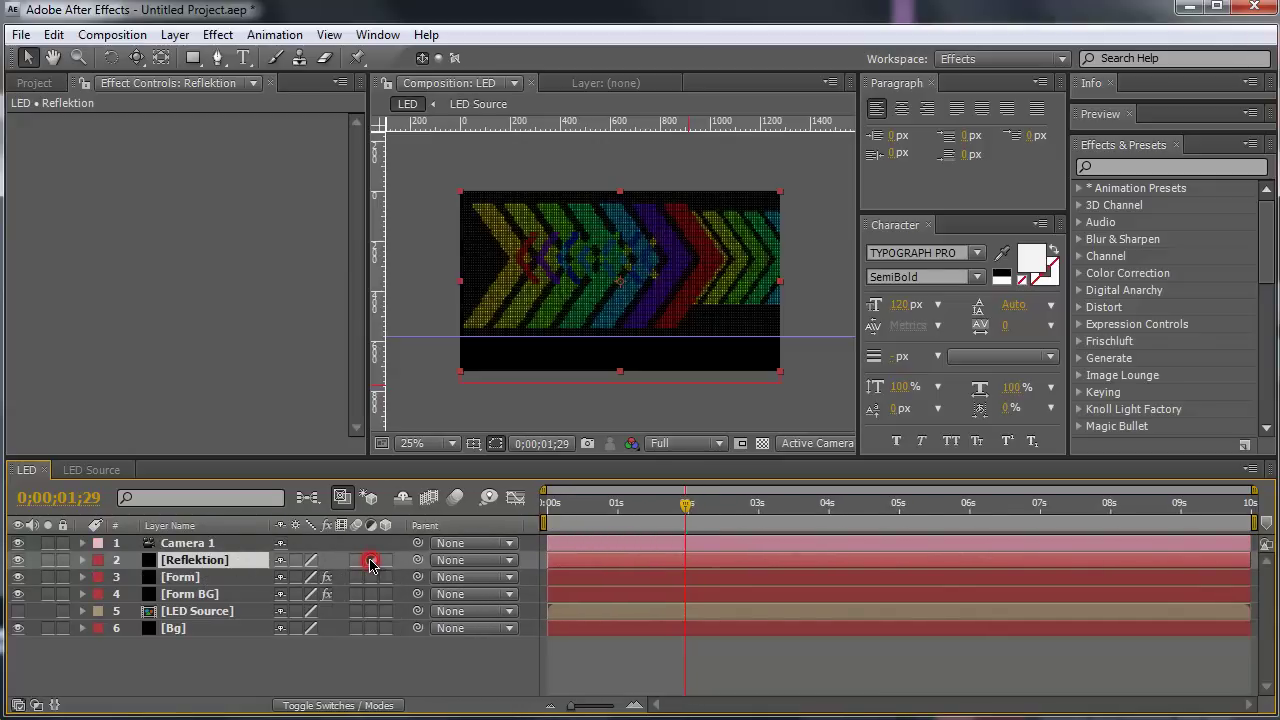
Step: Apply Red Giant Warp's RG Reflection effect to the Reflektion layer
right_click(198, 562)
mouse_move(250, 465)
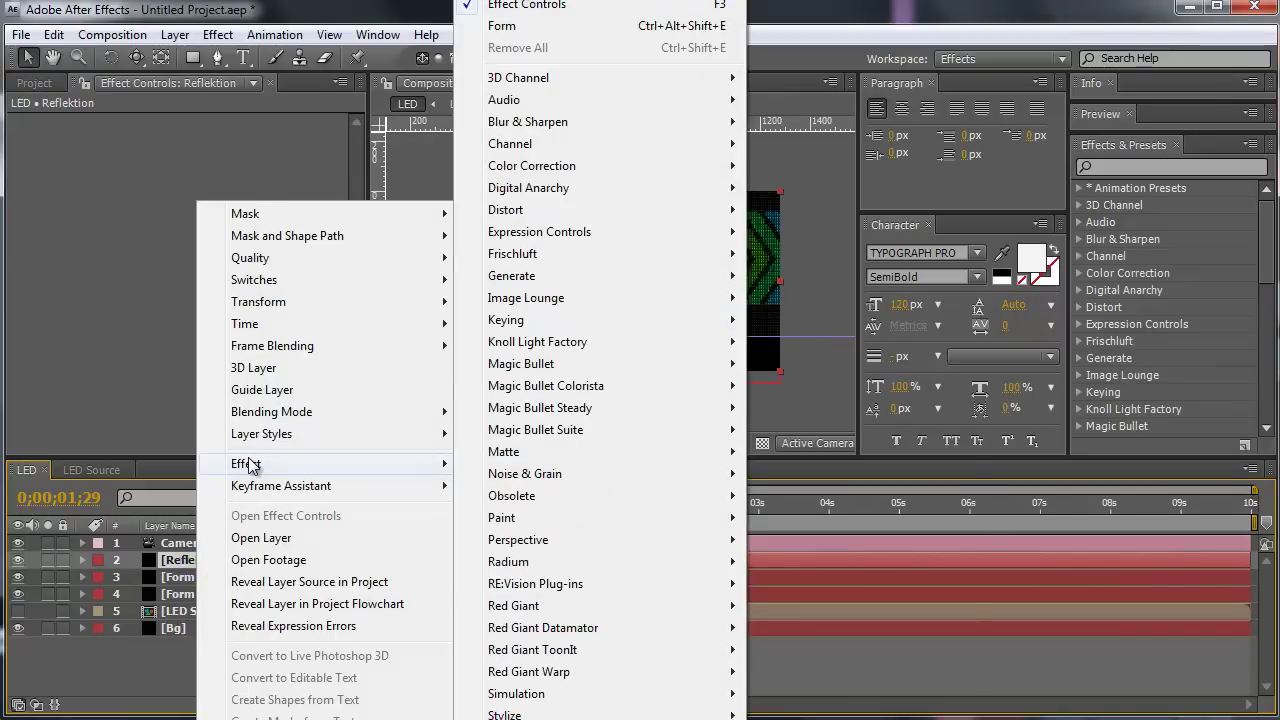
mouse_move(672, 586)
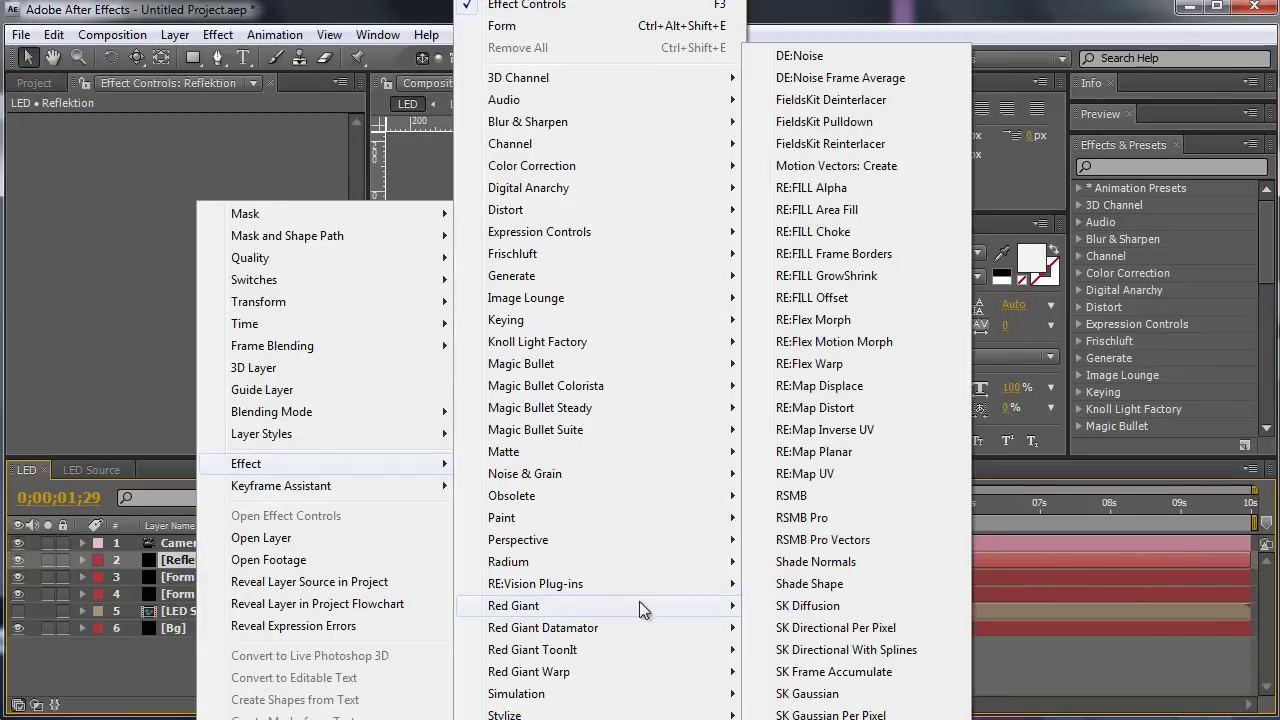
mouse_move(551, 676)
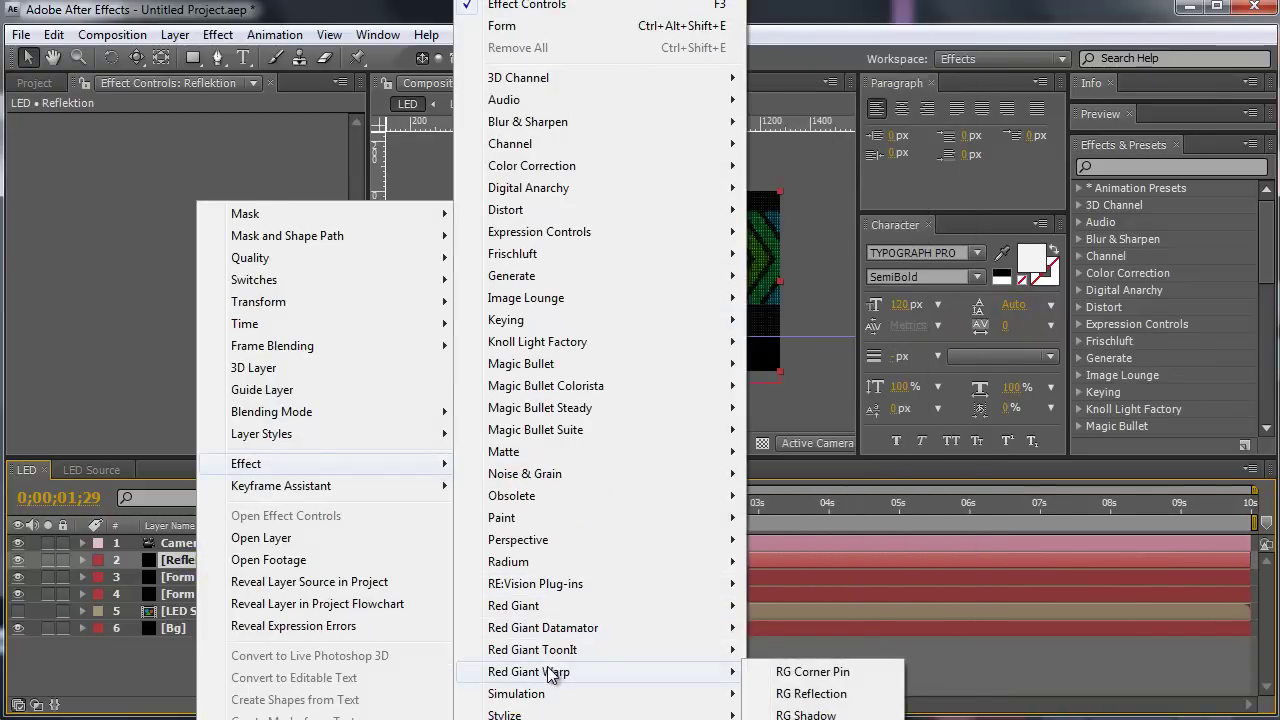
click(840, 703)
Step: Lower both reflection baseline points to Y 580 and scrub frames to check the mirror
scroll(586, 297, up, 1)
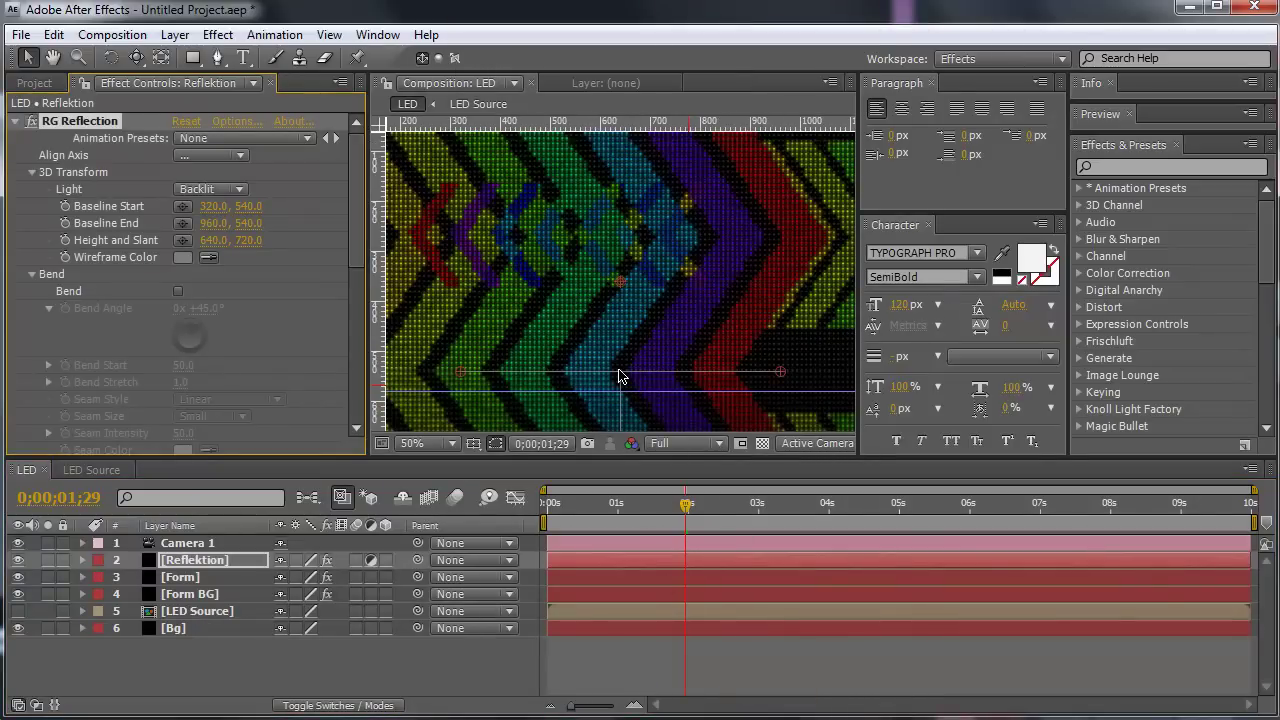
drag(782, 374, 784, 392)
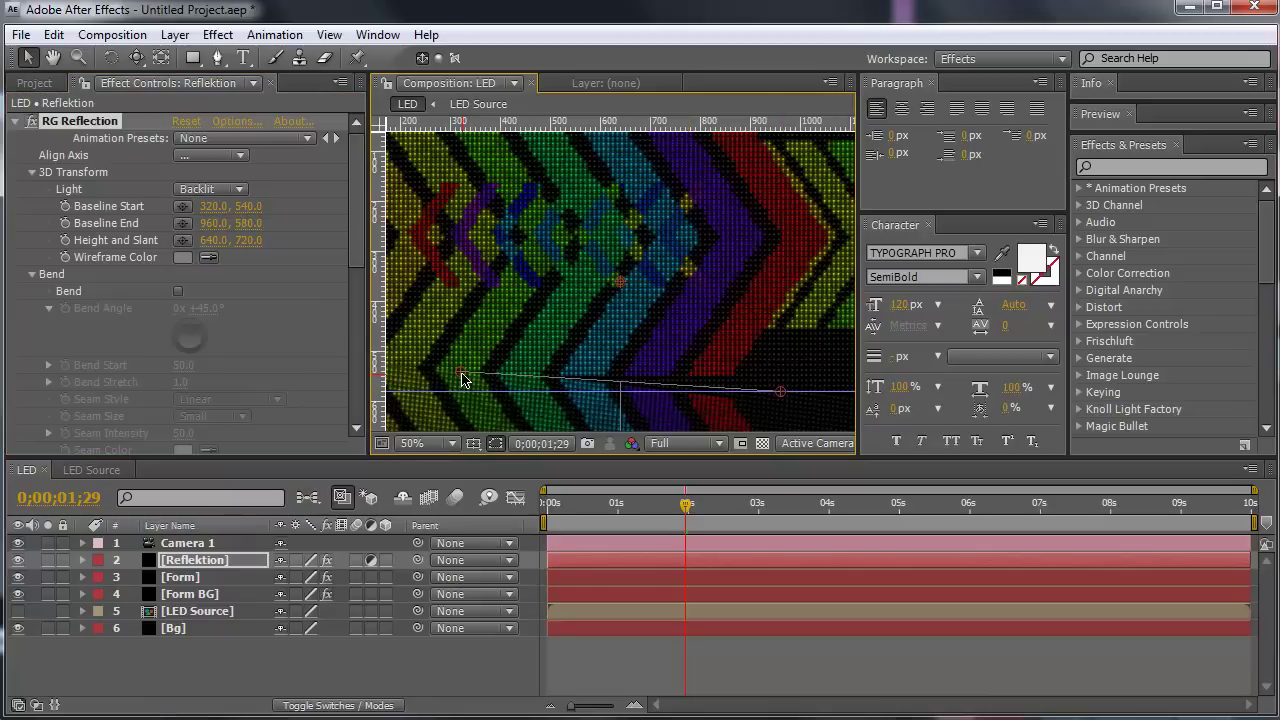
drag(461, 379, 461, 395)
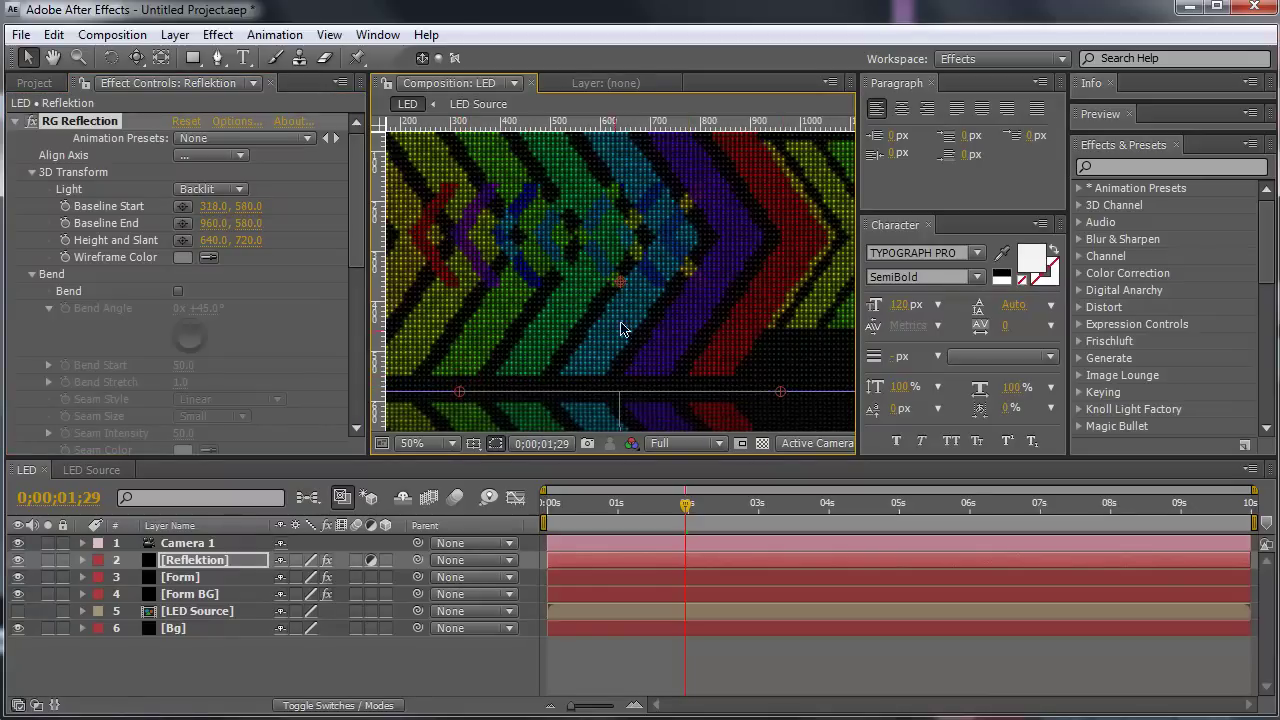
scroll(630, 305, down, 2)
click(437, 656)
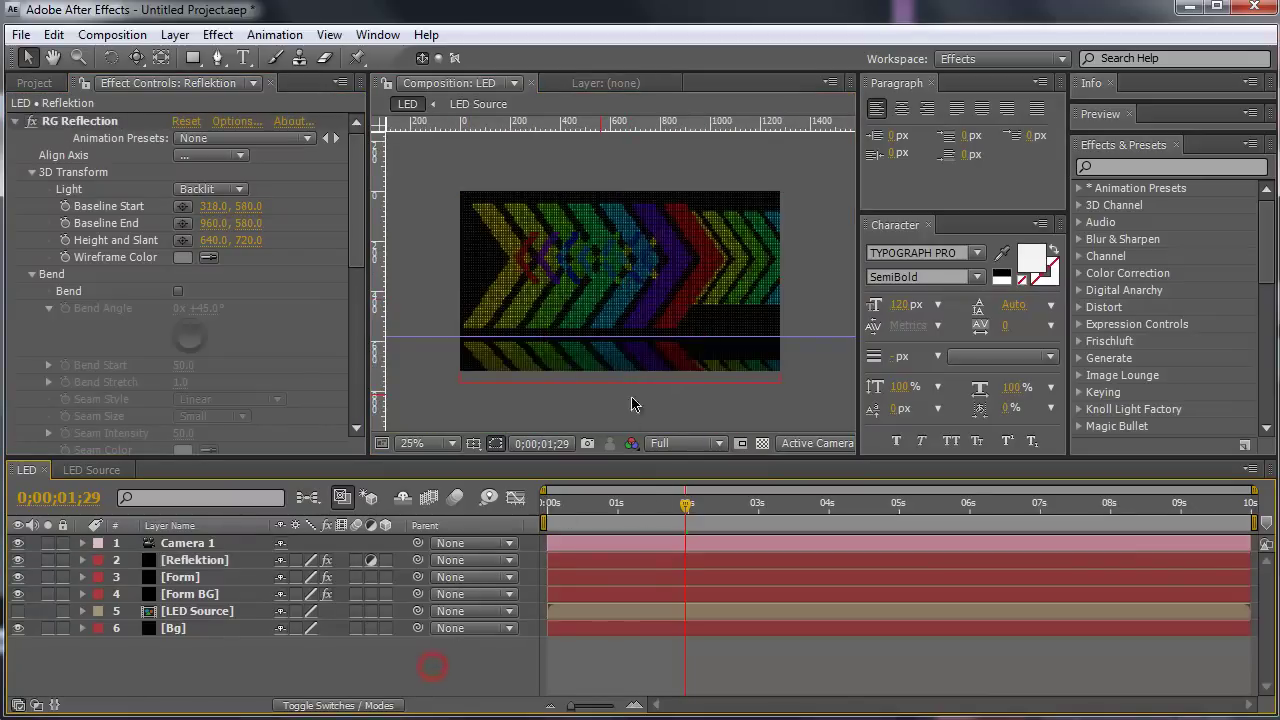
click(646, 512)
drag(646, 512, 646, 512)
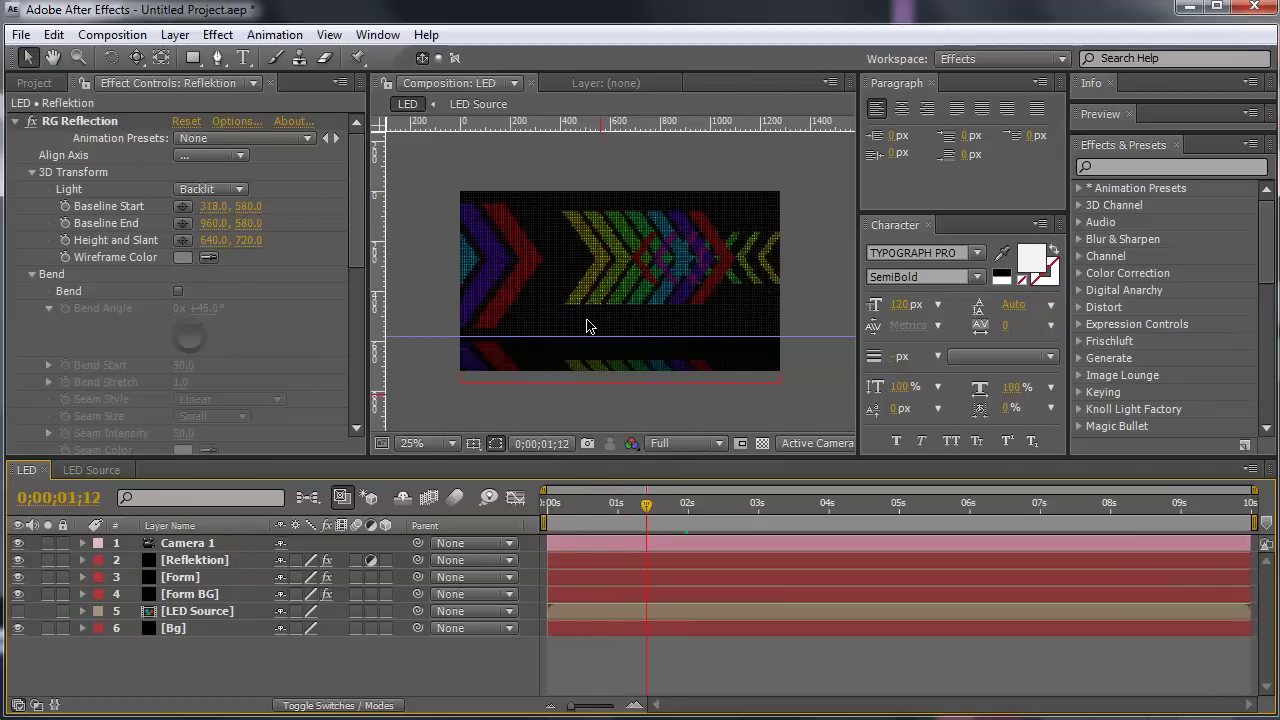
Step: Raise RG Reflection's Softness to 38.0
scroll(588, 325, up, 1)
scroll(588, 325, down, 1)
scroll(588, 325, up, 1)
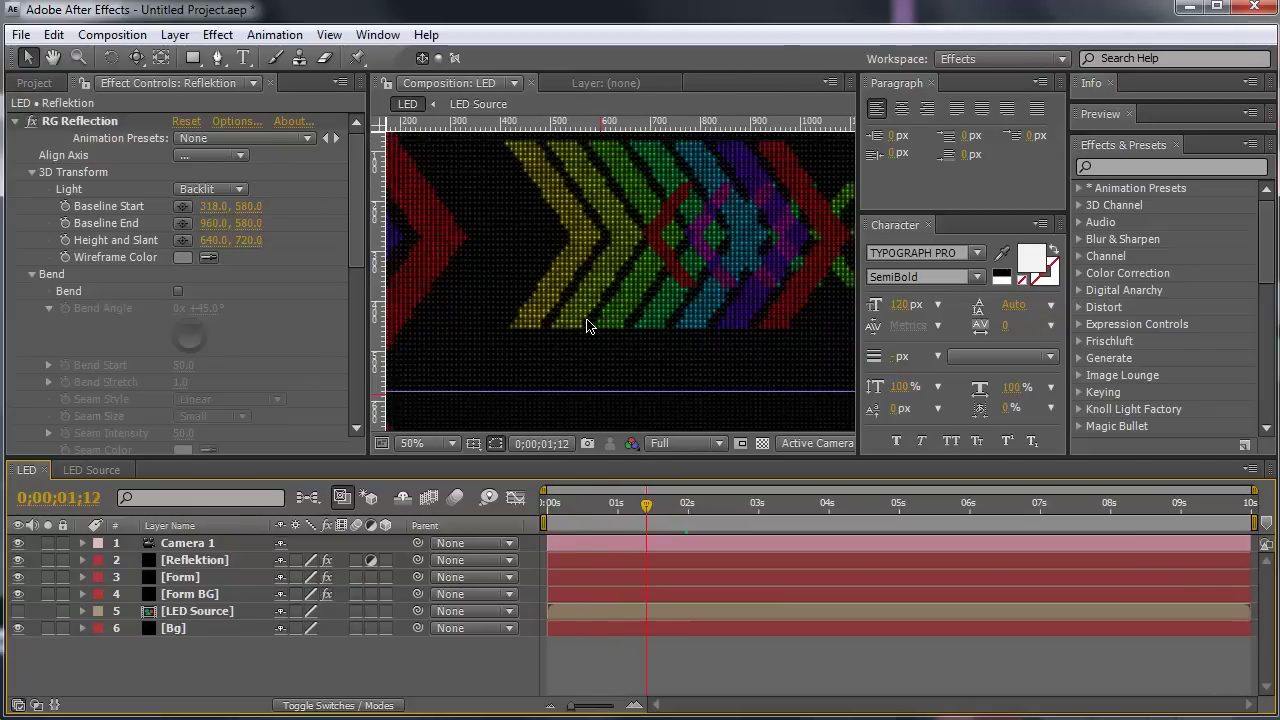
key(h)
drag(597, 314, 636, 185)
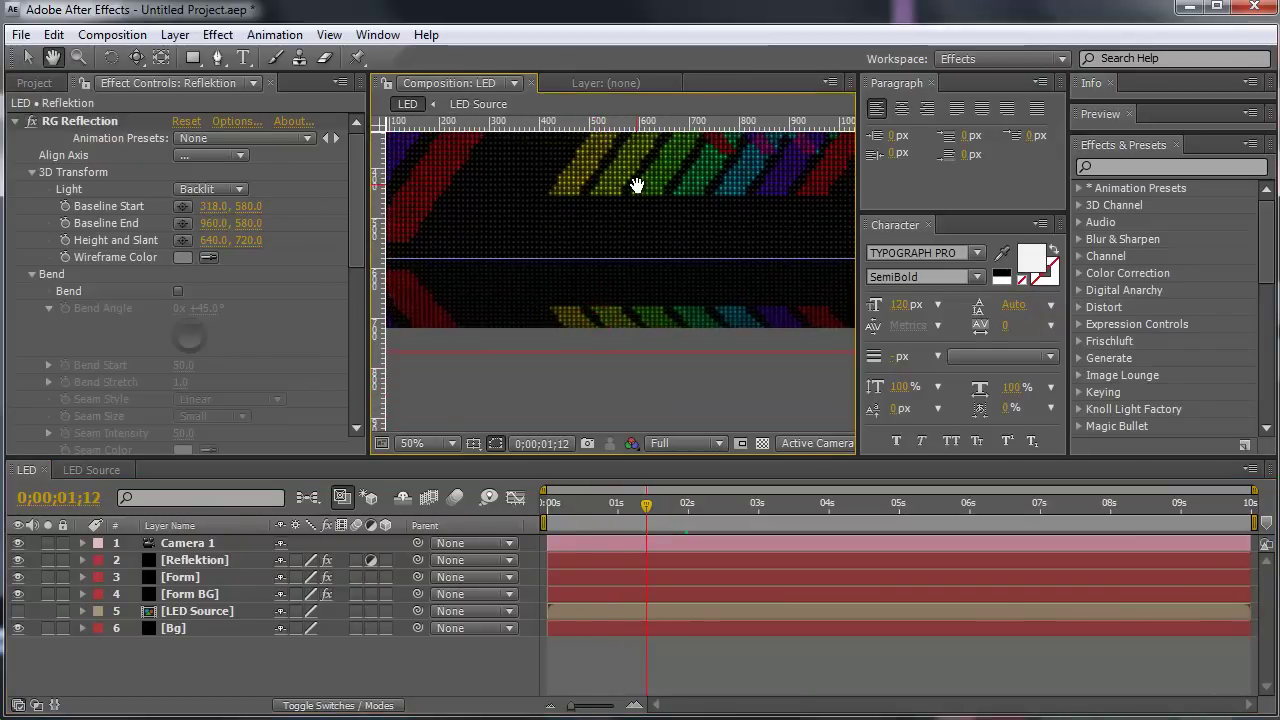
key(v)
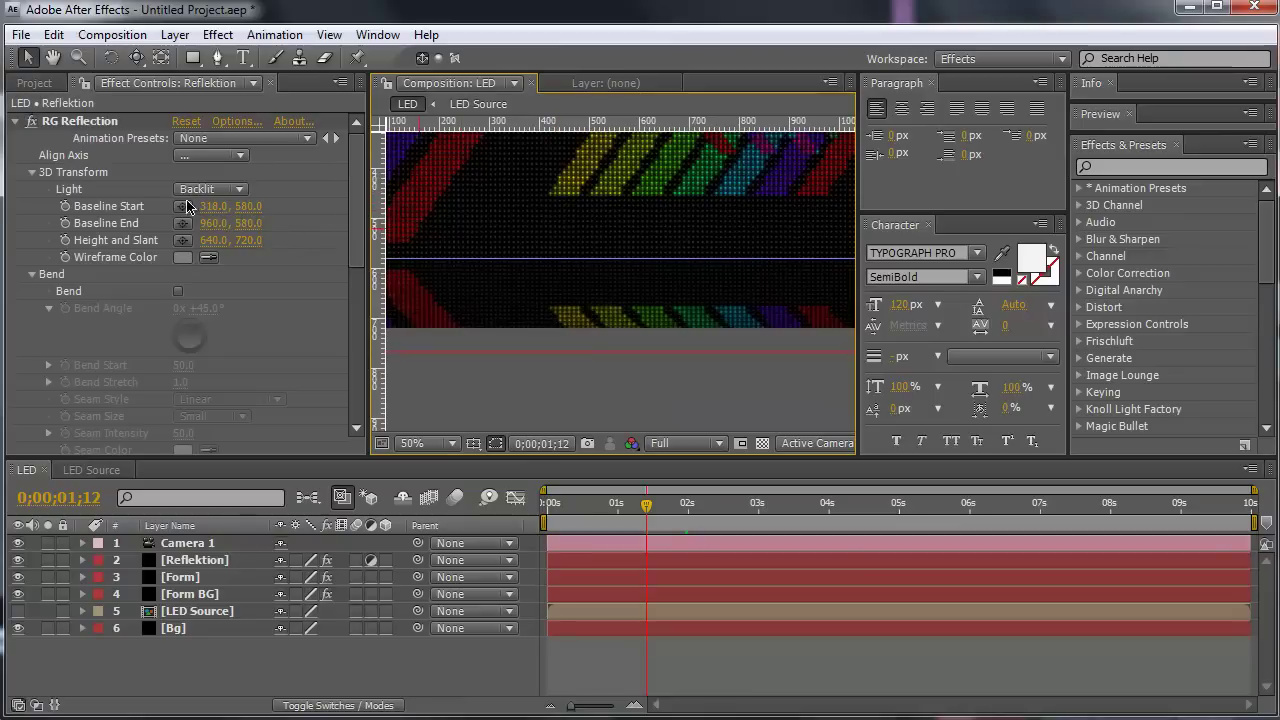
scroll(120, 285, down, 3)
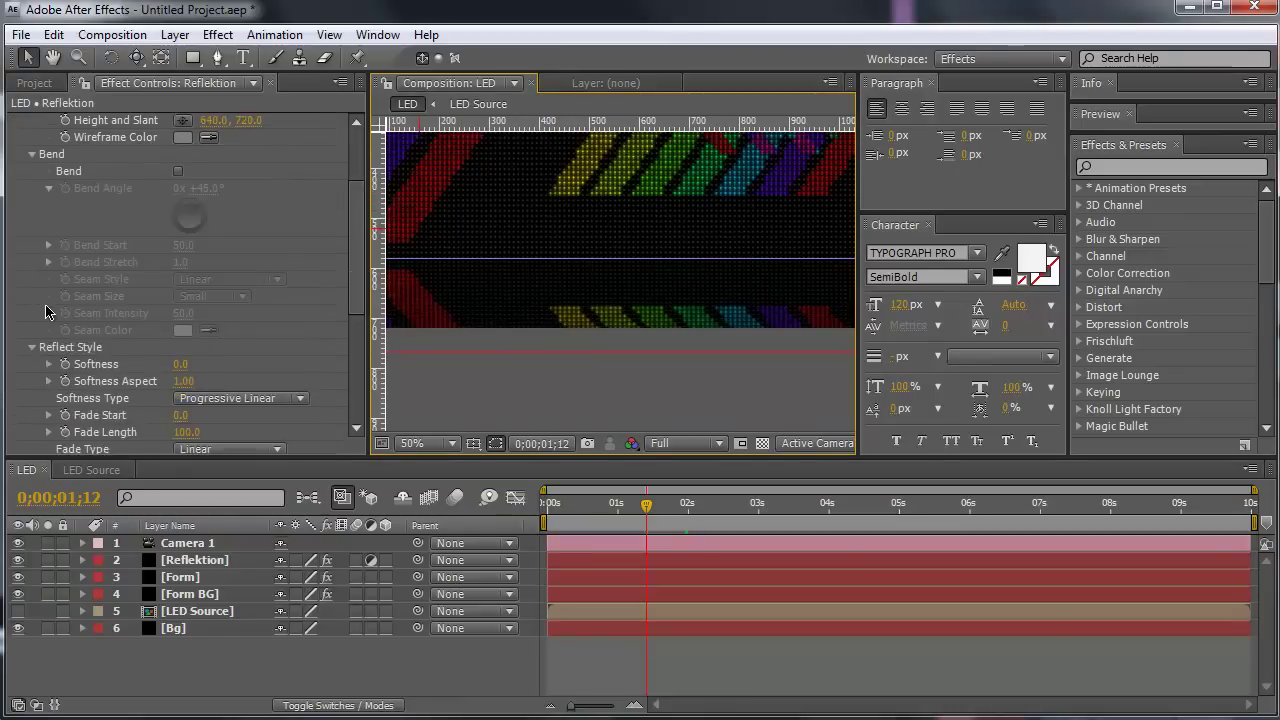
scroll(135, 288, down, 2)
drag(180, 274, 208, 275)
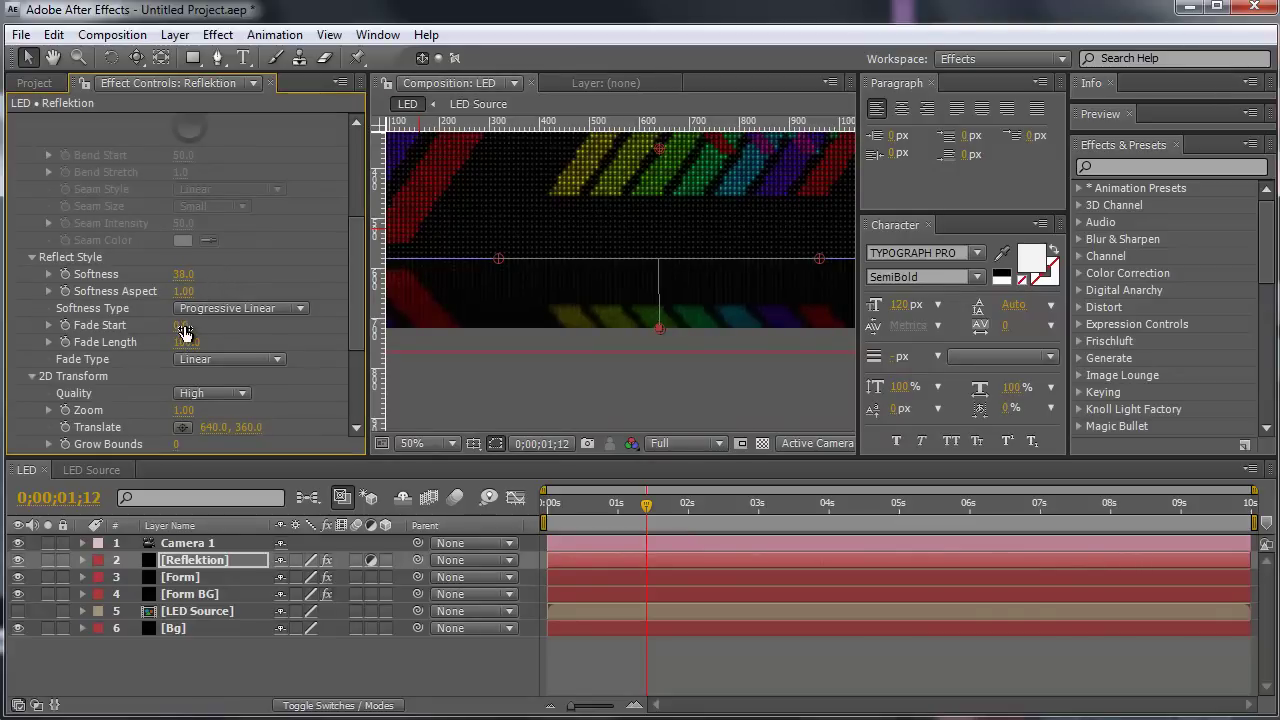
Step: Adjust the reflection's Fade Length so it fades out below the chevrons
mouse_move(185, 340)
mouse_down()
mouse_move(131, 342)
mouse_move(135, 354)
mouse_up()
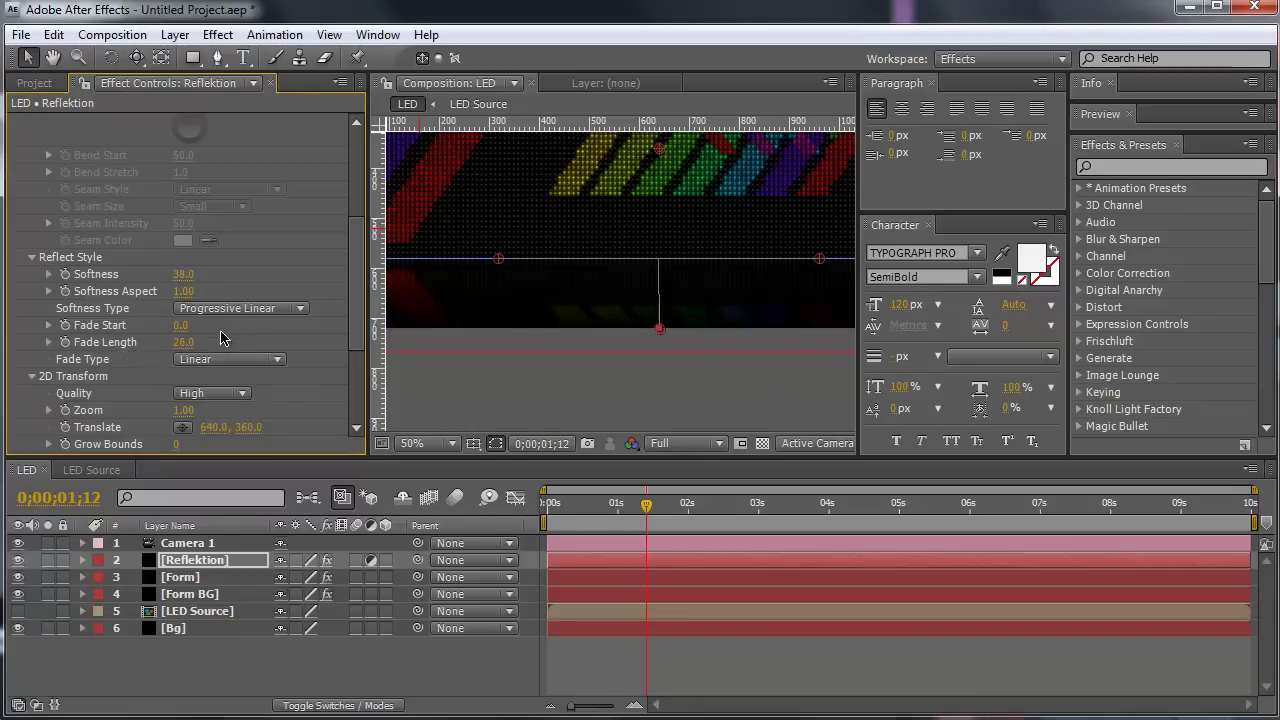
drag(190, 342, 198, 342)
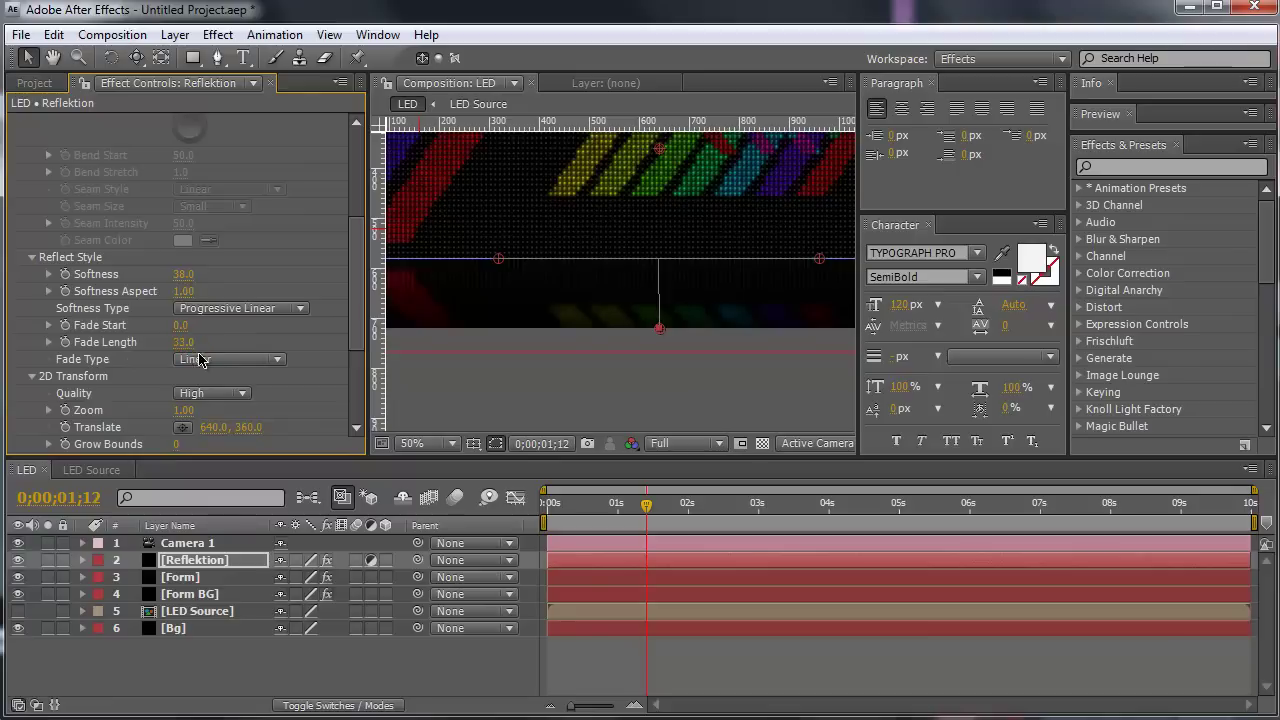
scroll(714, 249, down, 2)
click(475, 670)
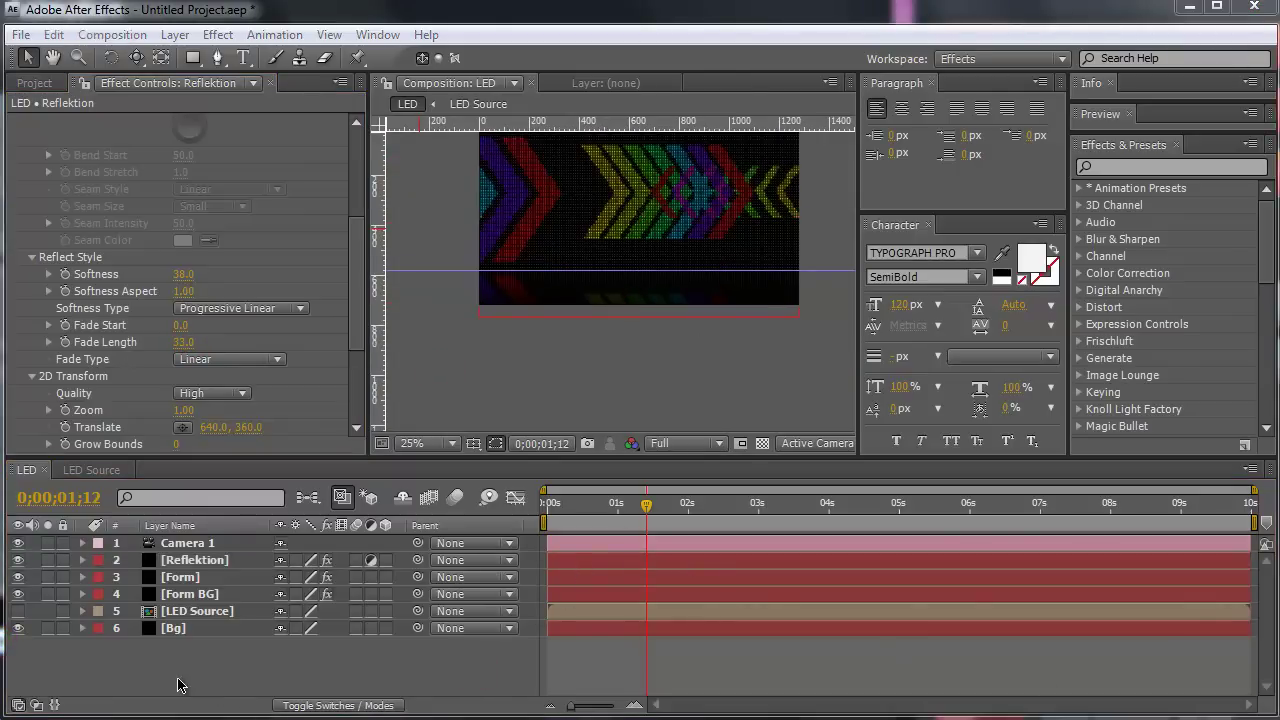
Step: Pan and zoom the viewer to recentre the chevrons and their reflection
scroll(746, 194, down, 1)
scroll(745, 200, up, 2)
key(h)
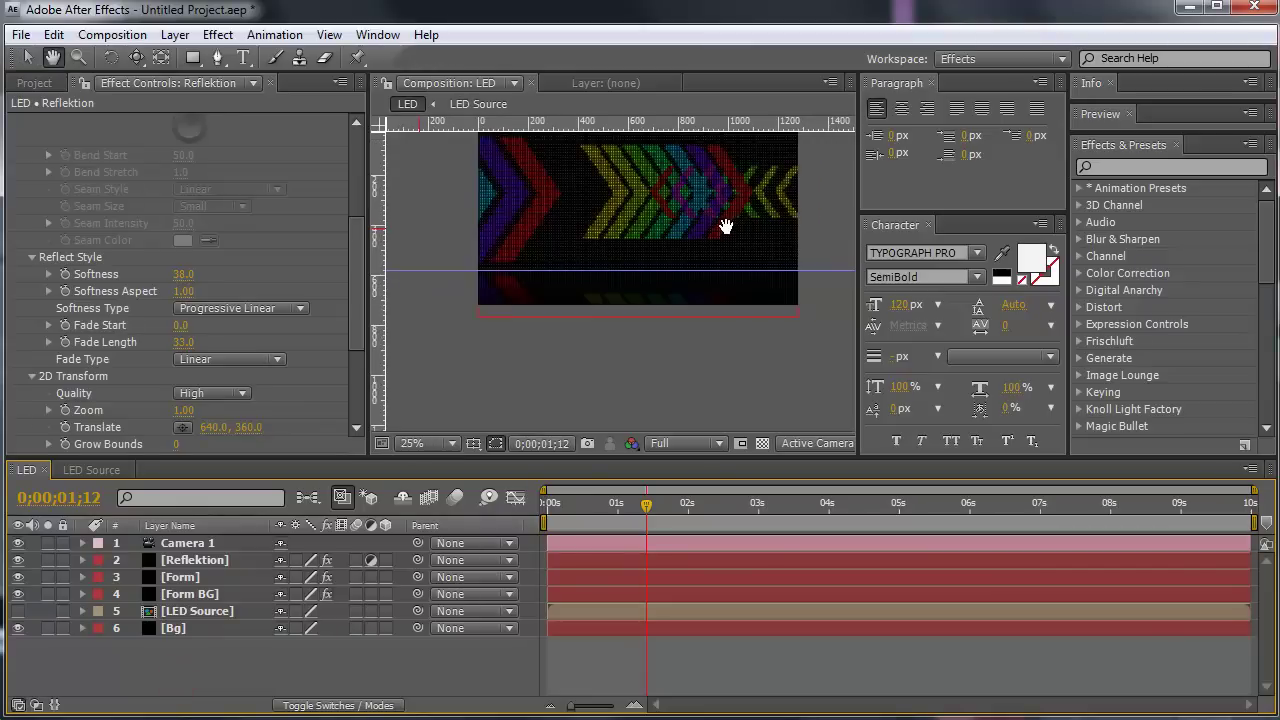
scroll(728, 223, down, 1)
mouse_move(789, 314)
mouse_down()
mouse_move(725, 290)
mouse_move(720, 343)
mouse_move(729, 303)
mouse_up()
scroll(725, 290, up, 1)
scroll(680, 294, down, 2)
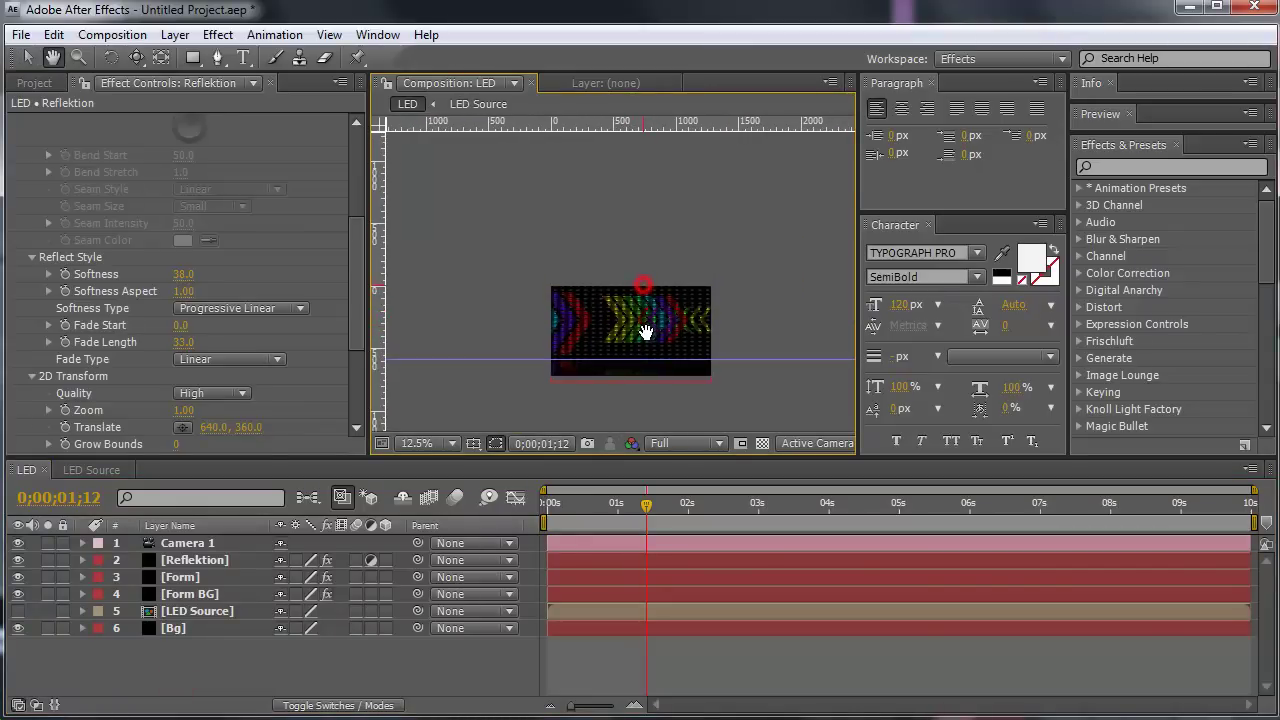
scroll(646, 323, up, 1)
mouse_move(643, 323)
mouse_down()
mouse_move(613, 233)
mouse_move(663, 380)
mouse_up()
scroll(613, 233, up, 1)
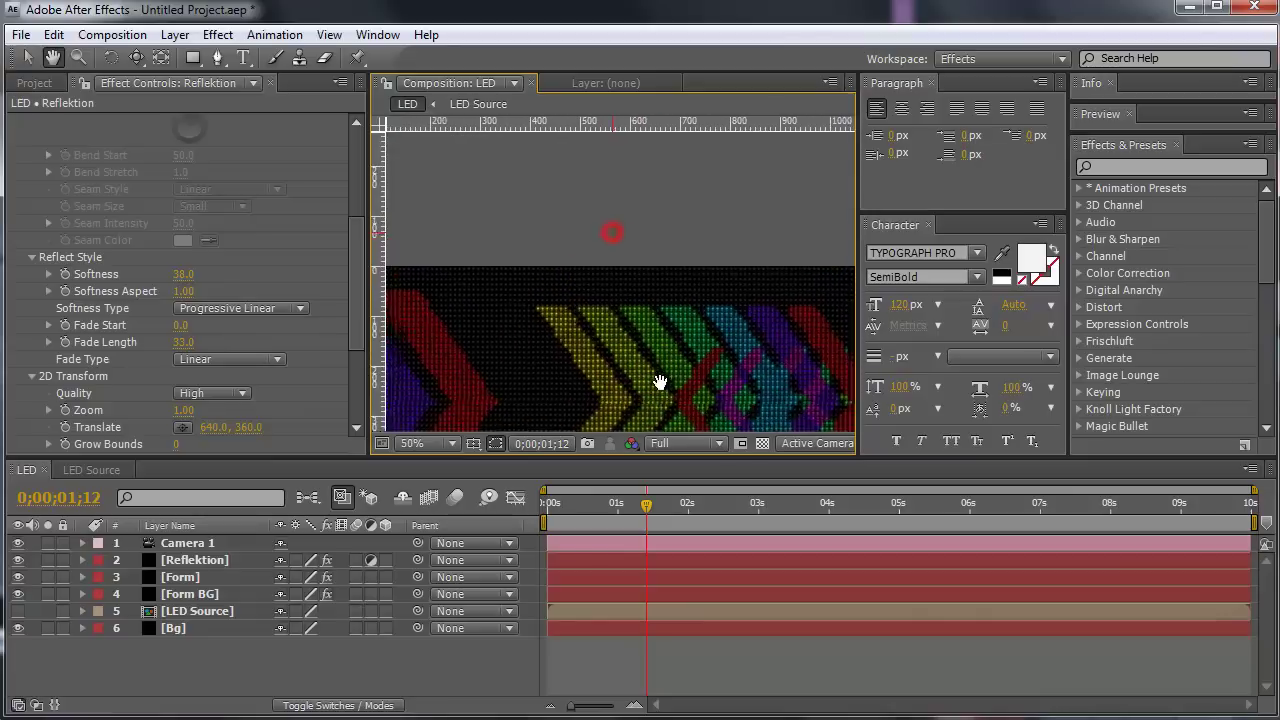
Step: Create a new Point light named Lux 1 at the top of the layer stack
key(v)
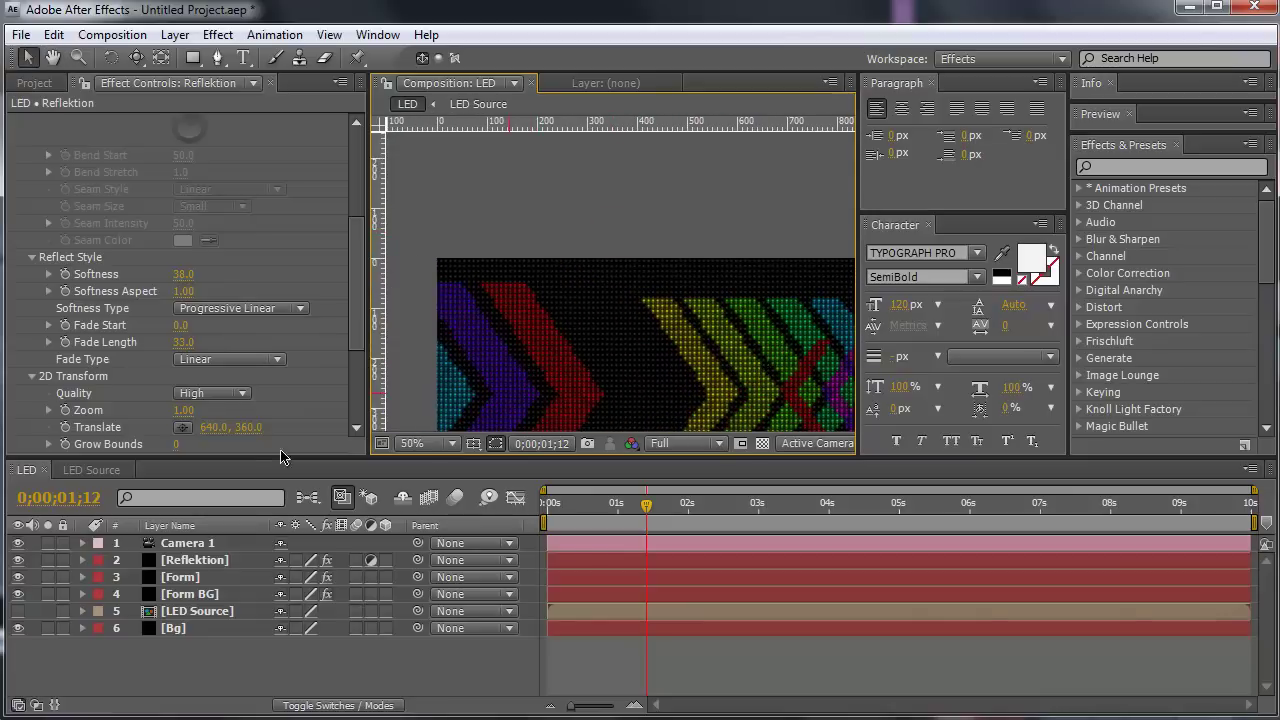
click(206, 674)
right_click(205, 660)
mouse_move(252, 670)
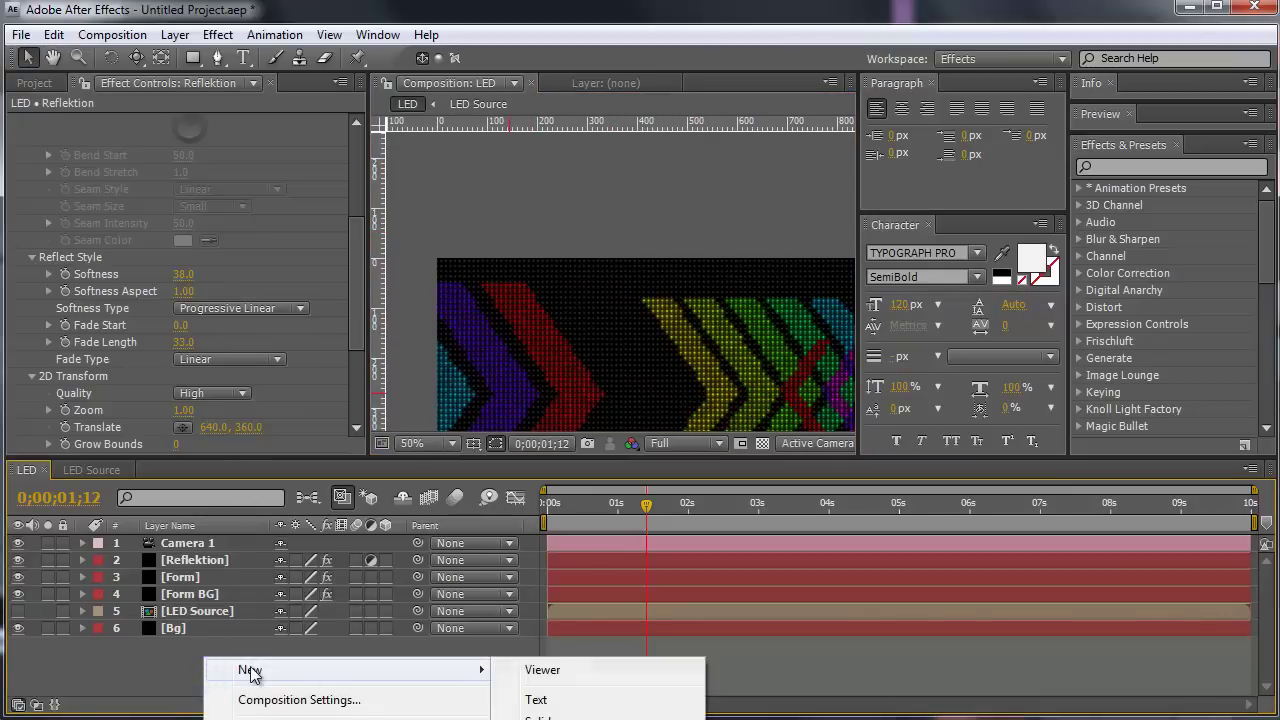
click(568, 717)
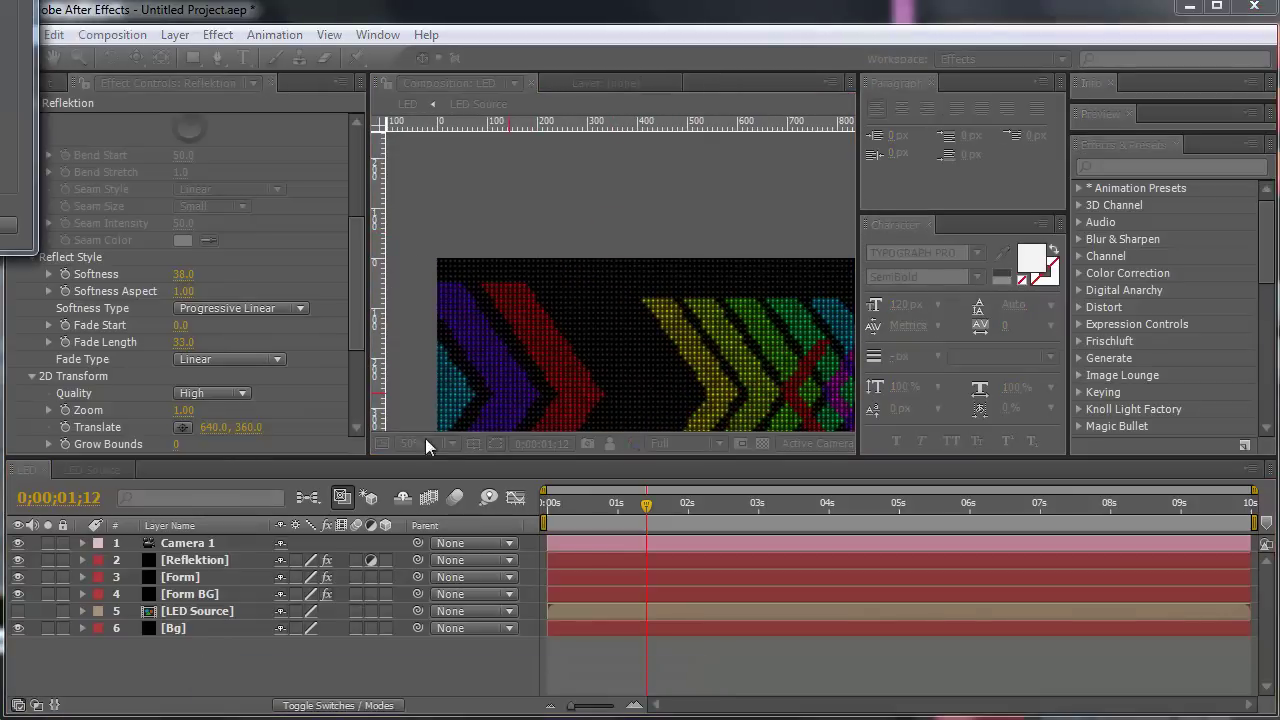
click(712, 350)
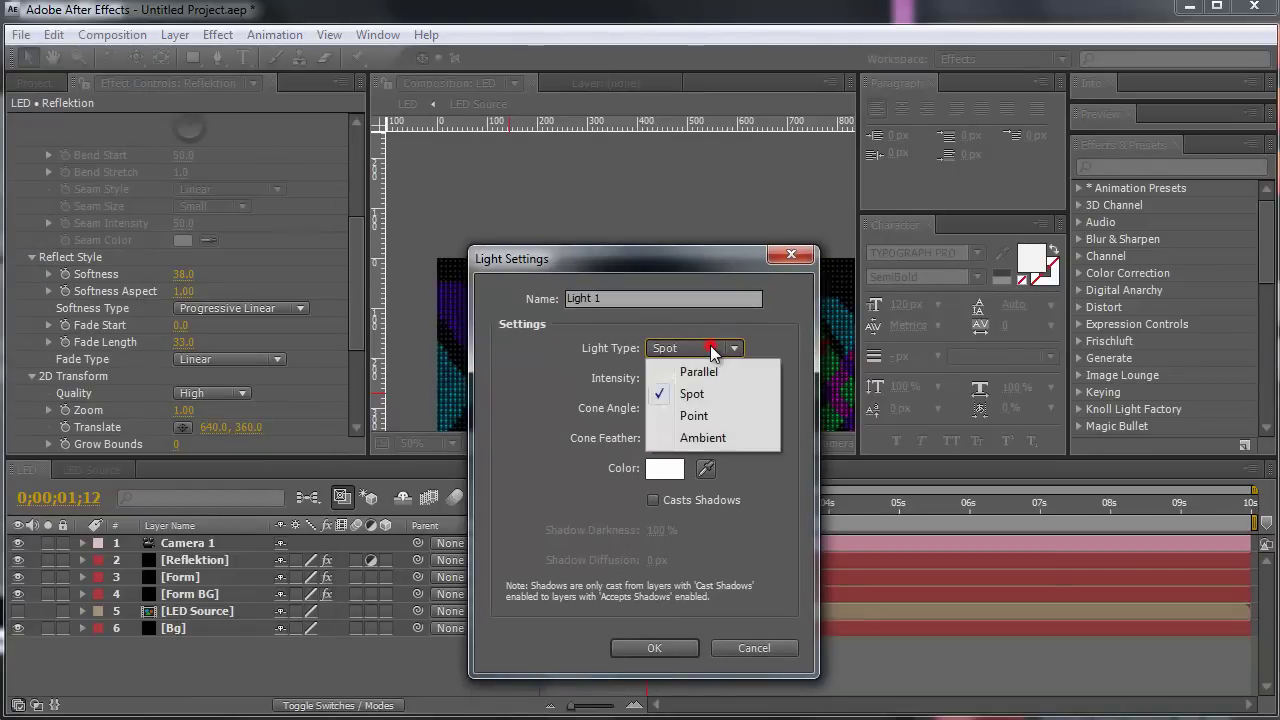
click(708, 415)
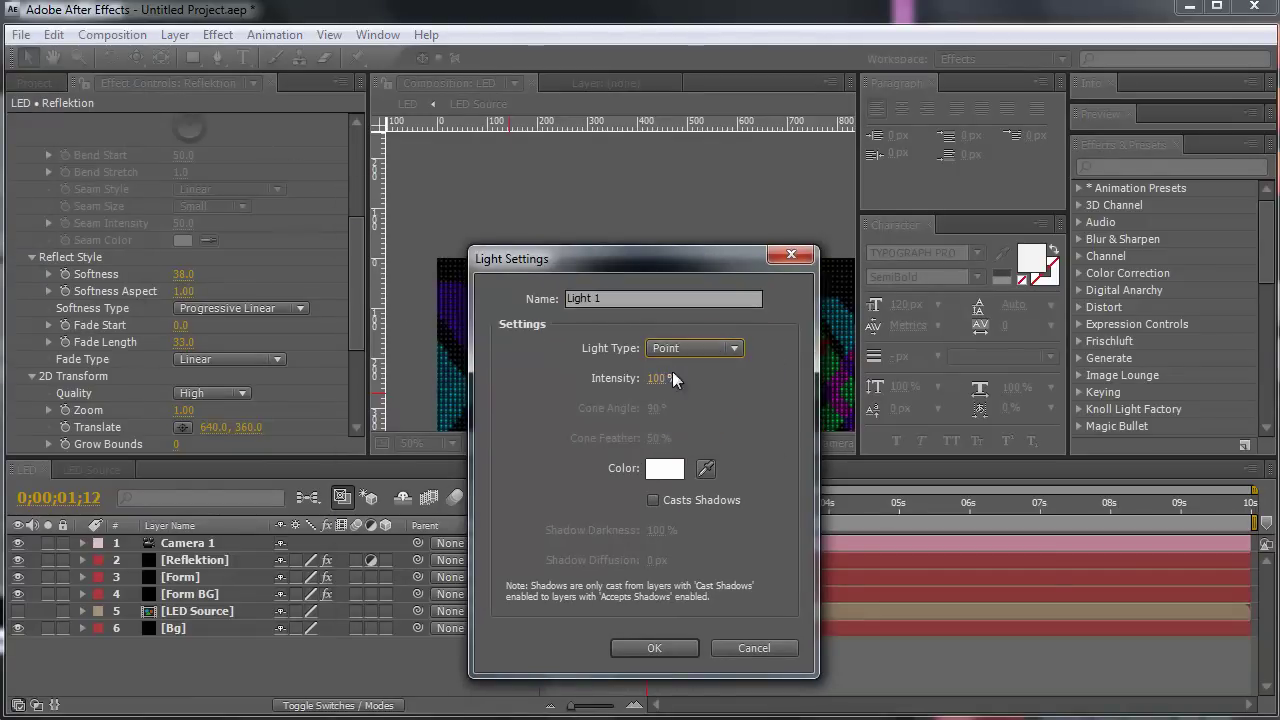
triple_click(625, 297)
key(BackSpace)
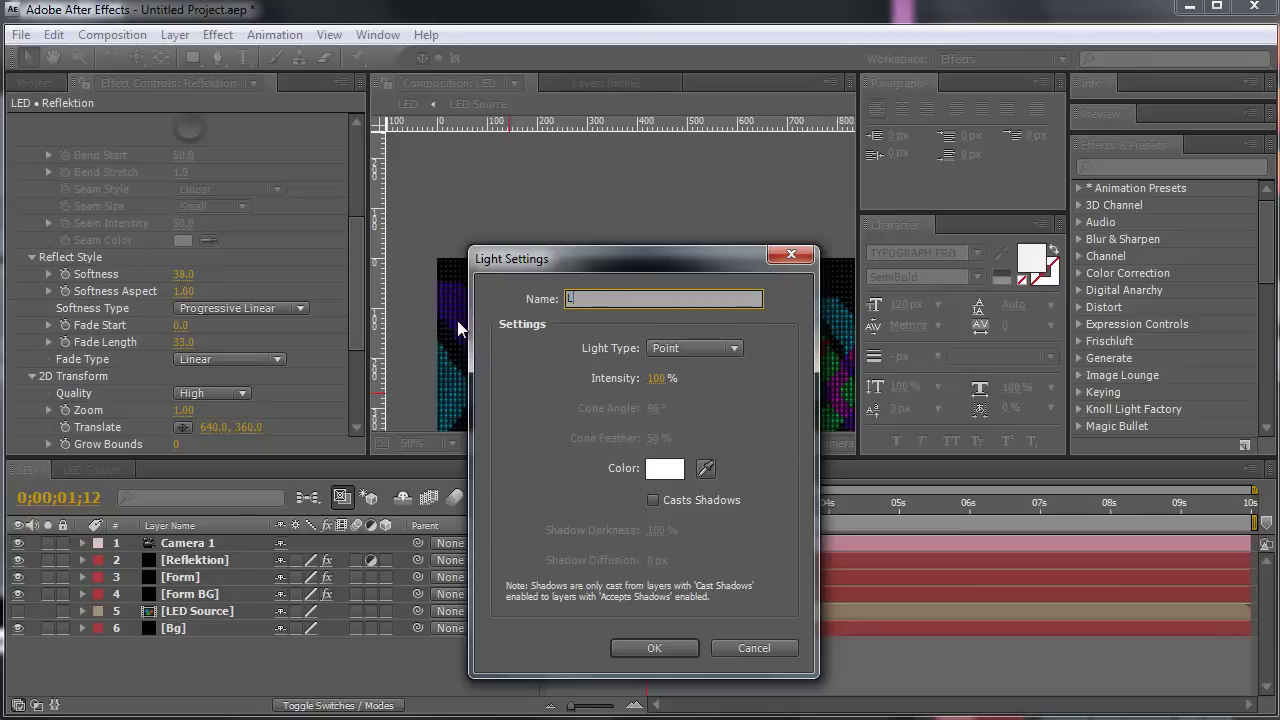
text(Lux 1)
click(668, 647)
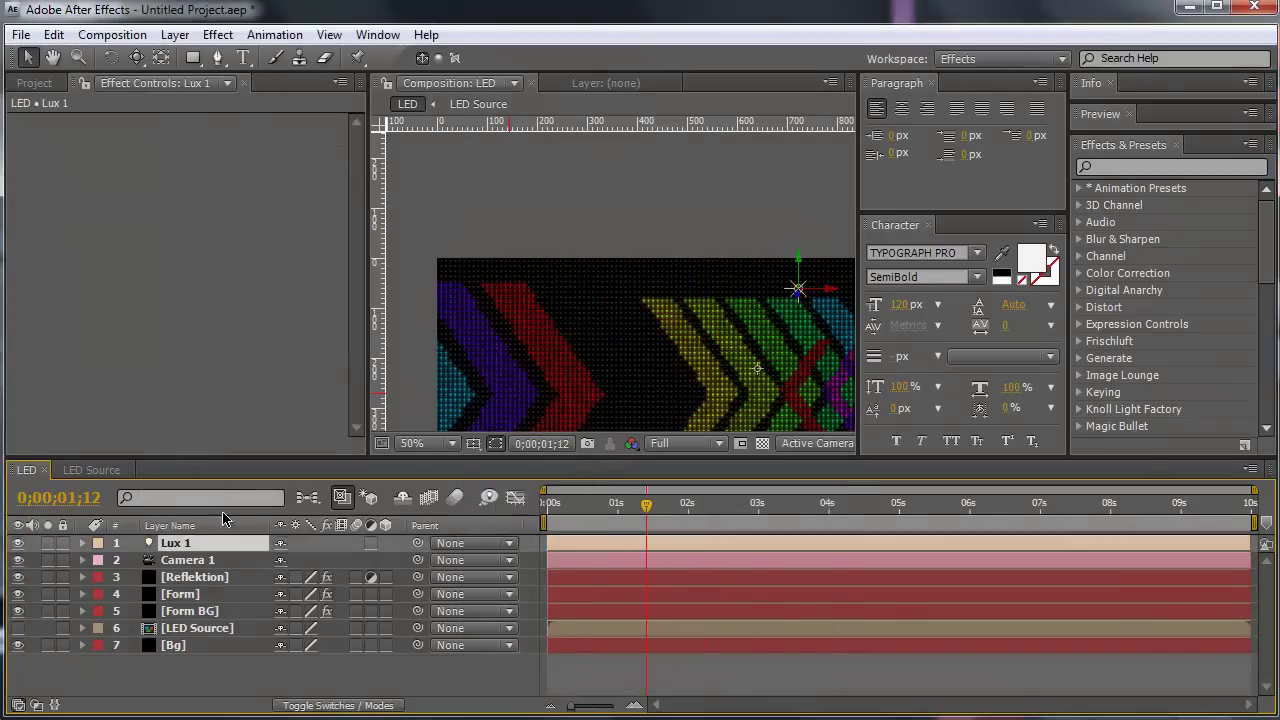
Step: Set Lux 1's Position to 0, 0, 0
key(p)
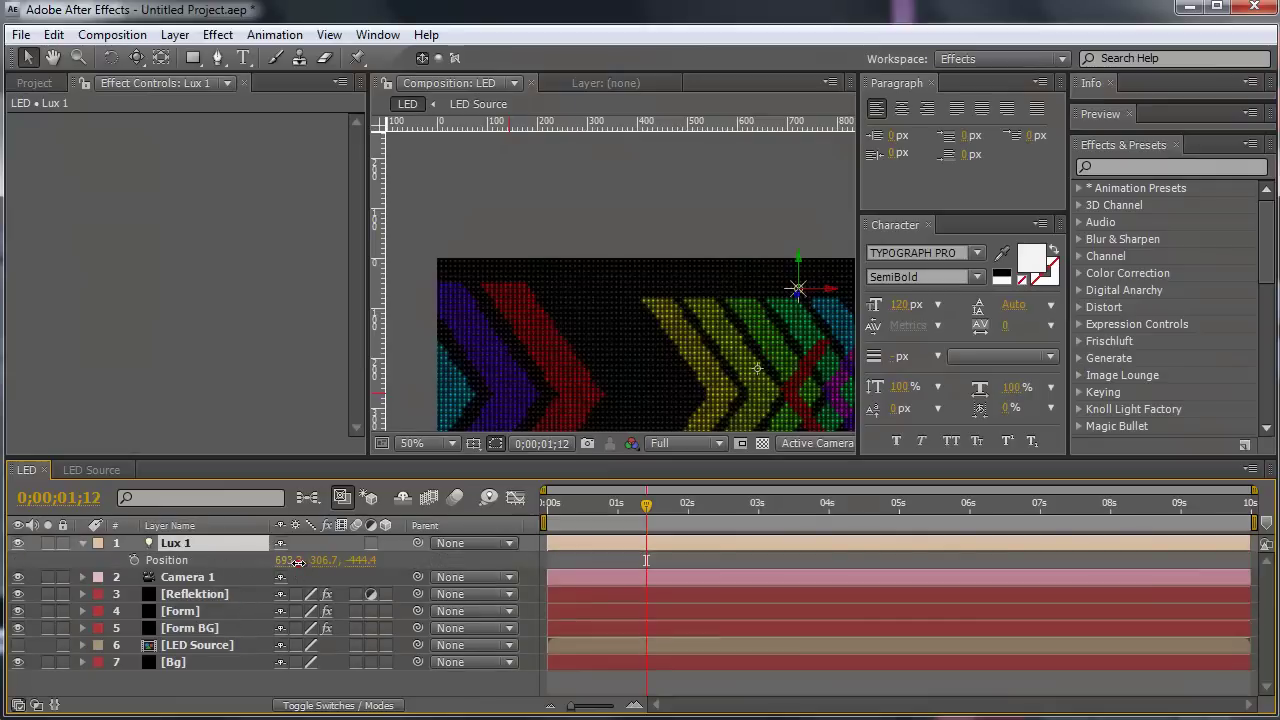
click(297, 561)
text(0)
key(Return)
click(358, 561)
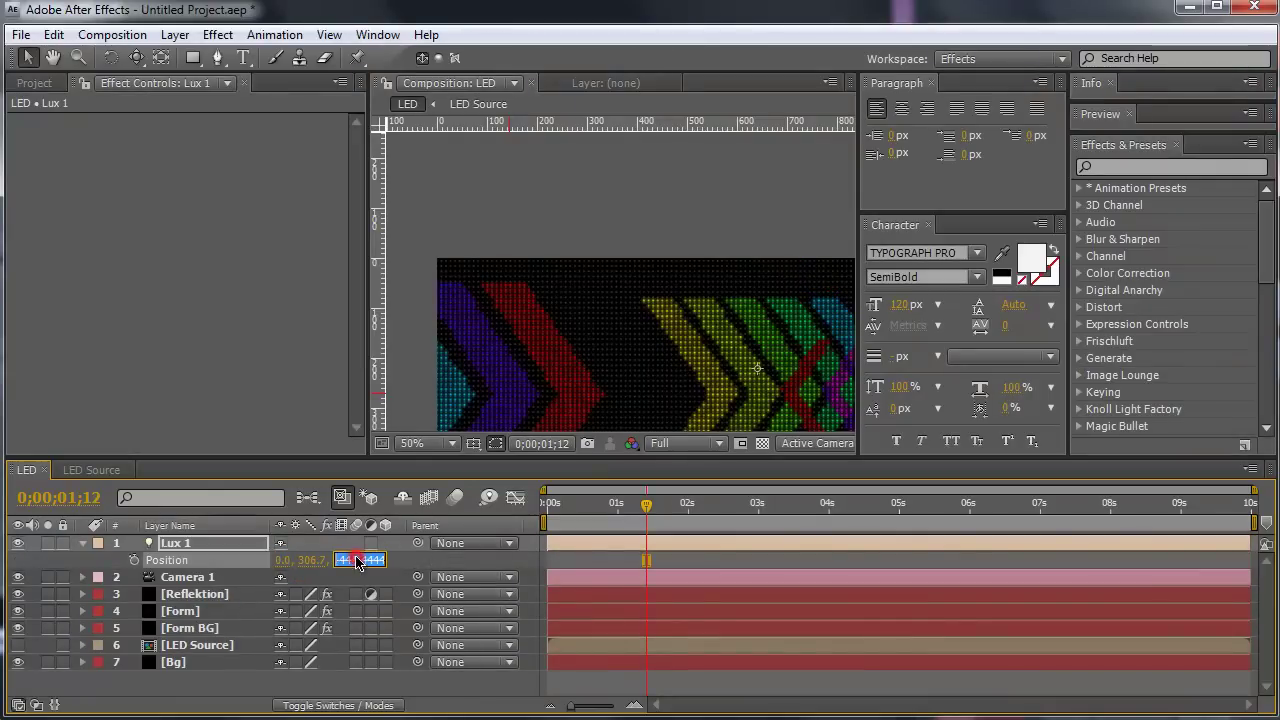
text(0)
key(Return)
click(322, 561)
text(0)
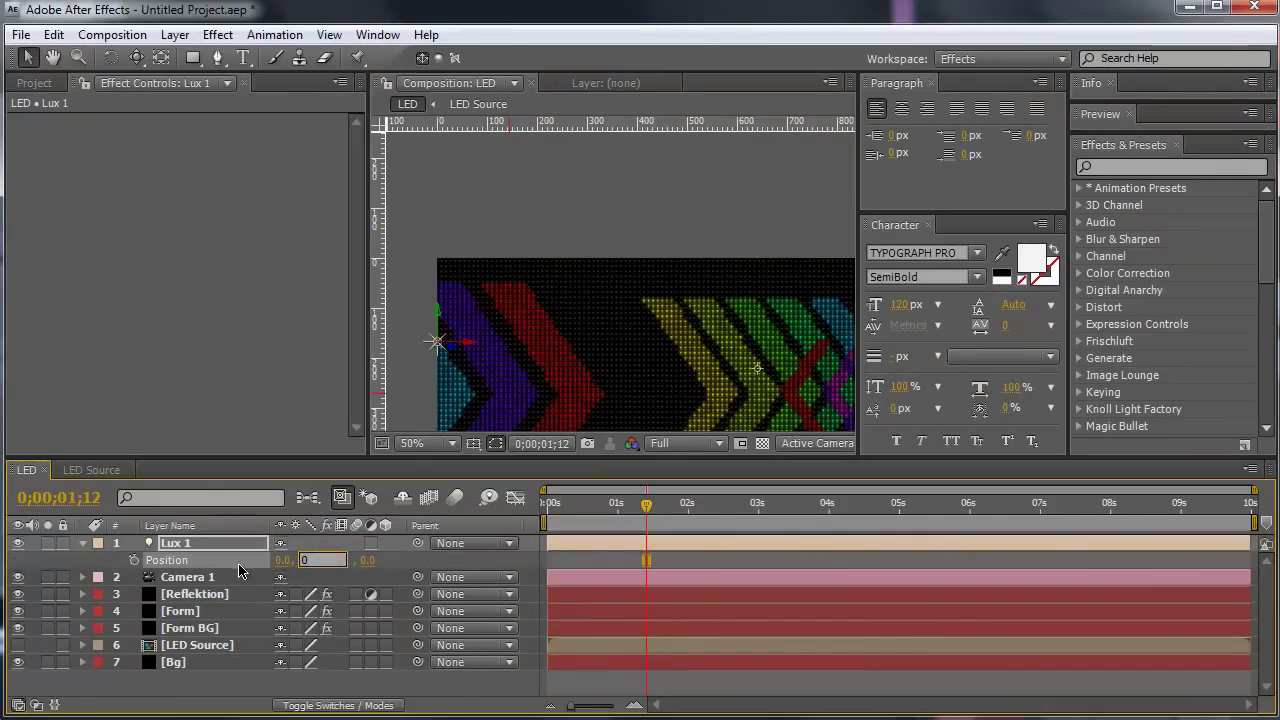
click(240, 573)
click(236, 560)
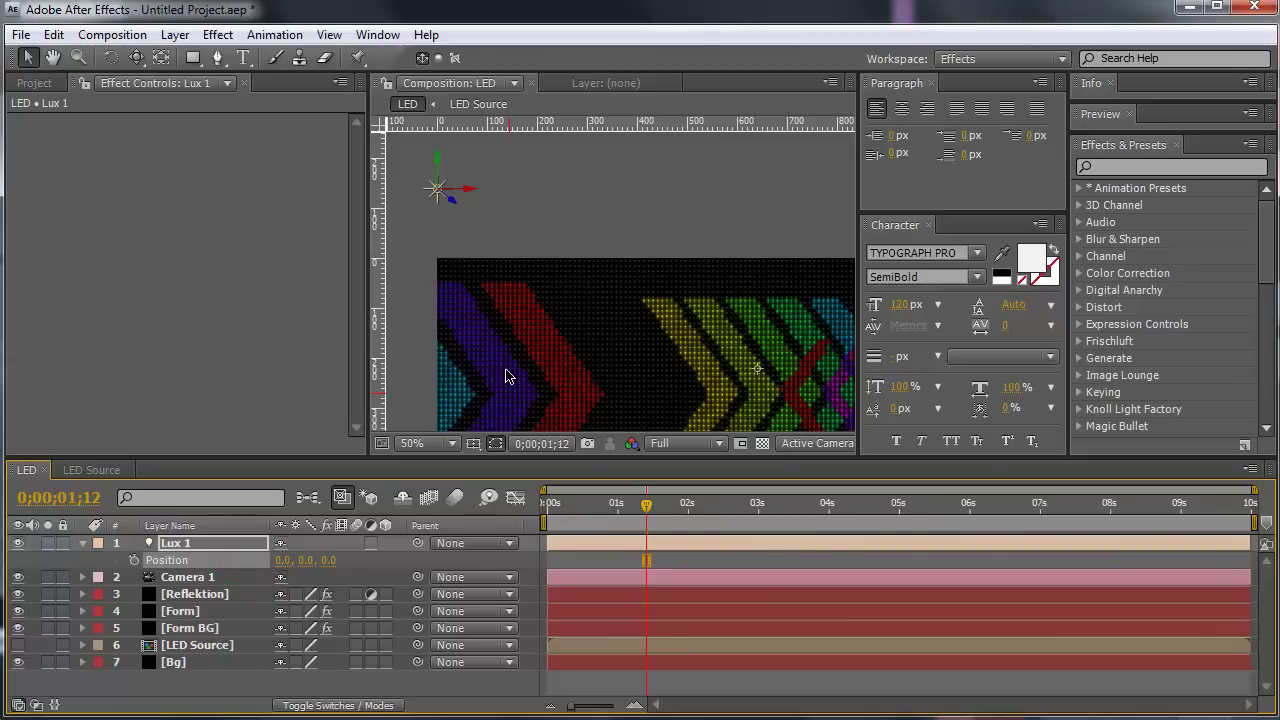
click(217, 545)
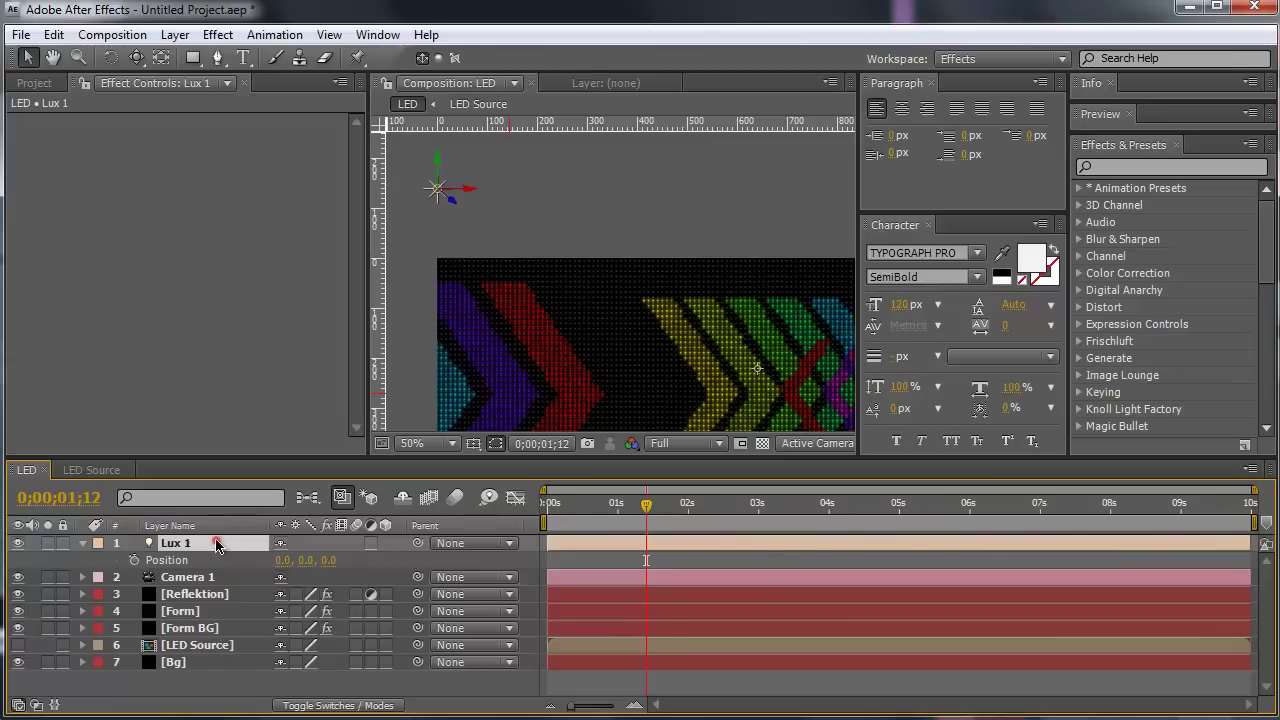
Step: Duplicate Lux 1 into Lux 2 and set its X position to 100
key(ctrl+d)
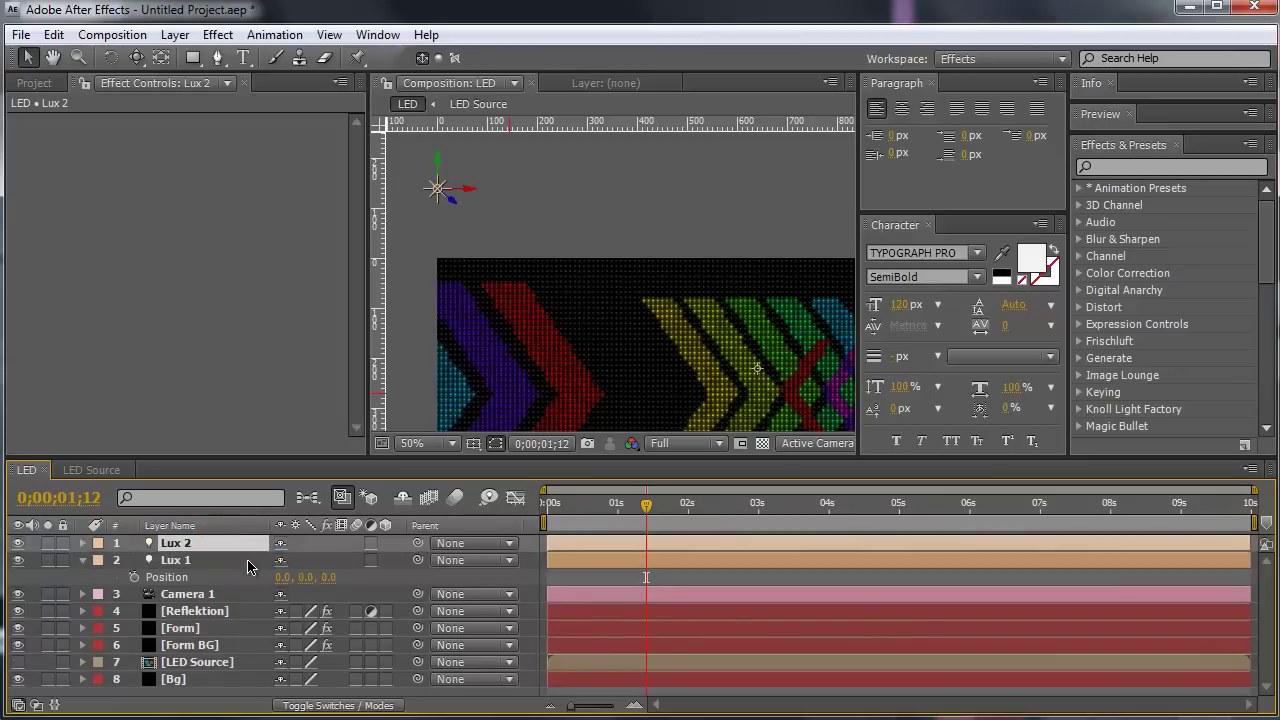
key(p)
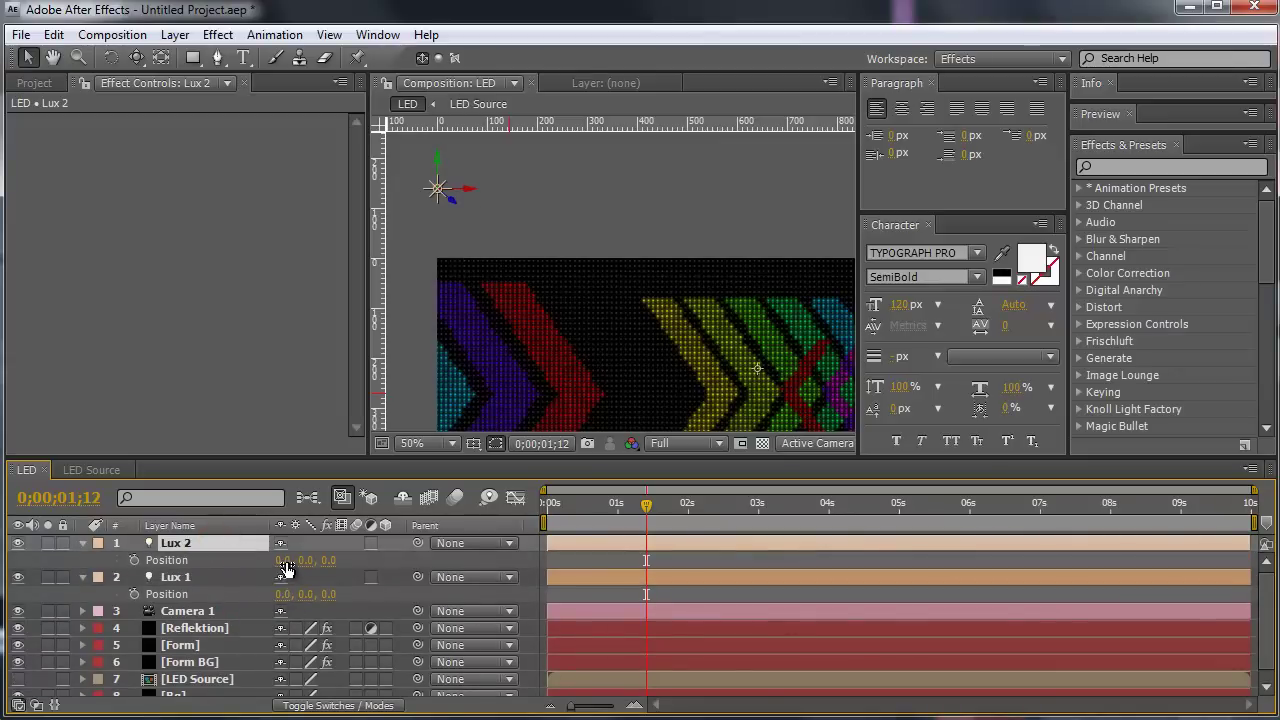
click(285, 560)
key(Return)
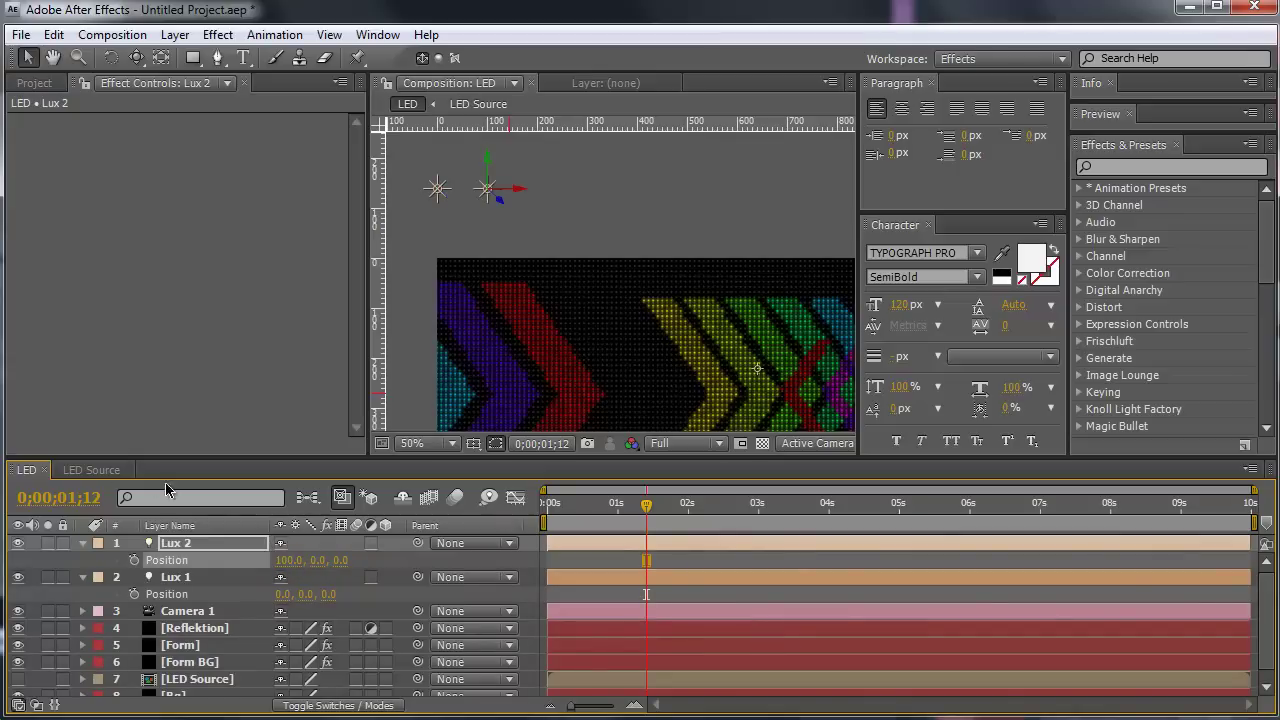
Step: Duplicate Lux 2 into Lux 3 at X 200, then duplicate Lux 3 several more times
click(188, 543)
key(ctrl+d)
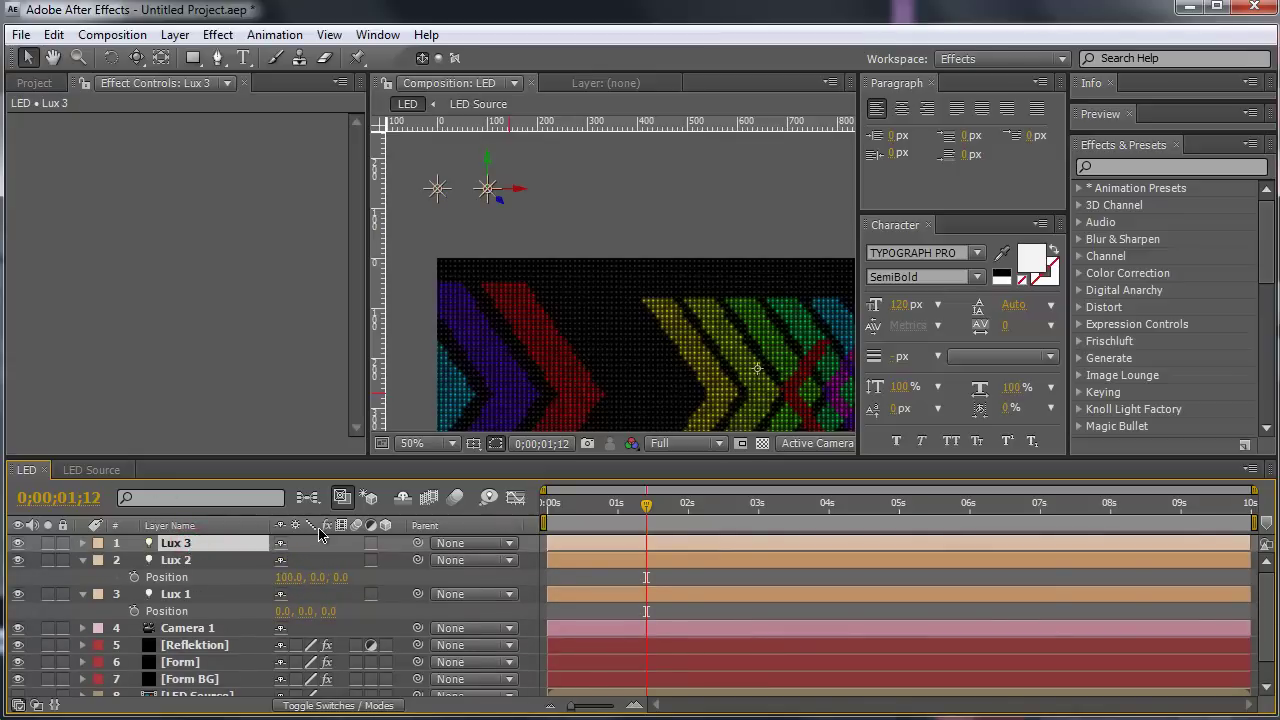
key(p)
click(289, 560)
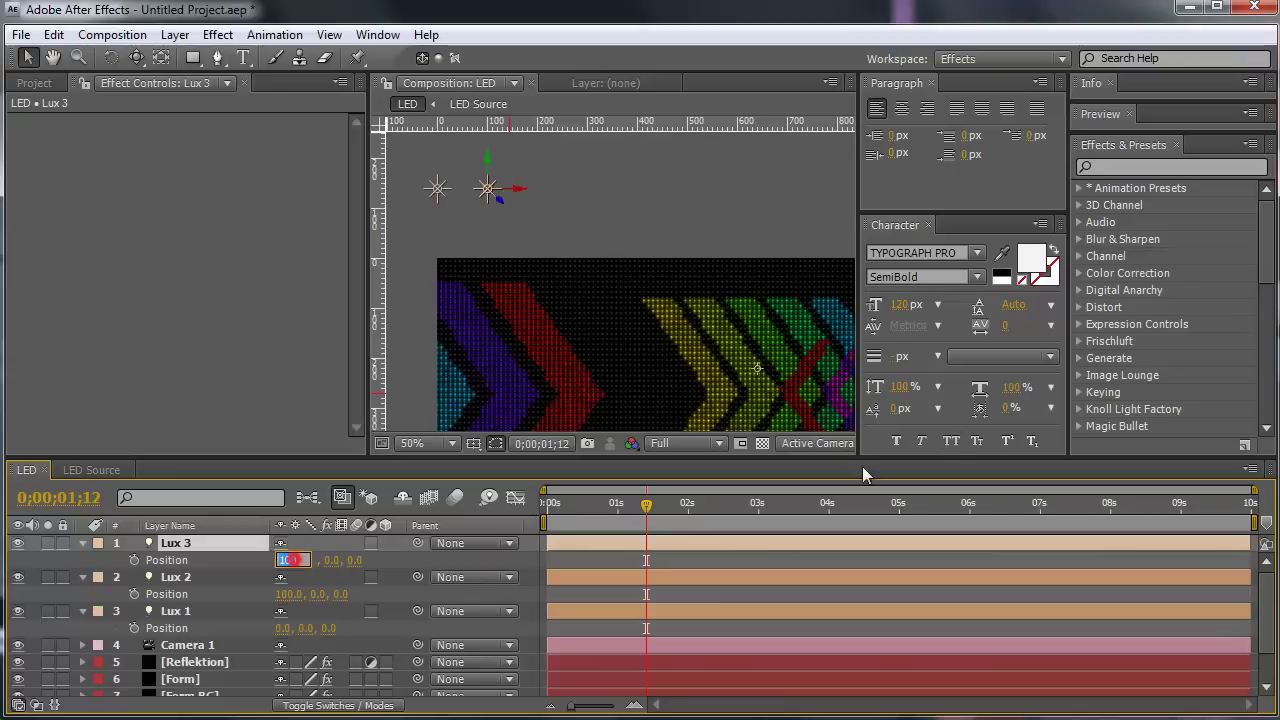
text(200)
key(Return)
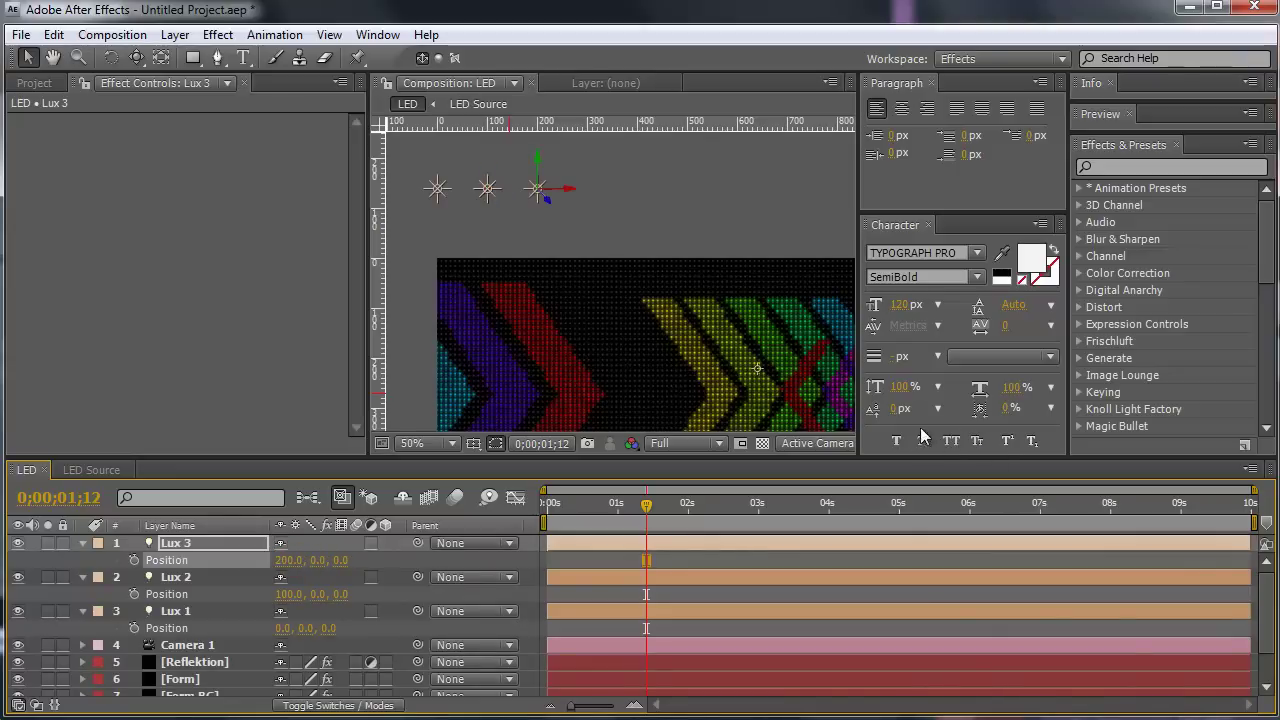
click(178, 545)
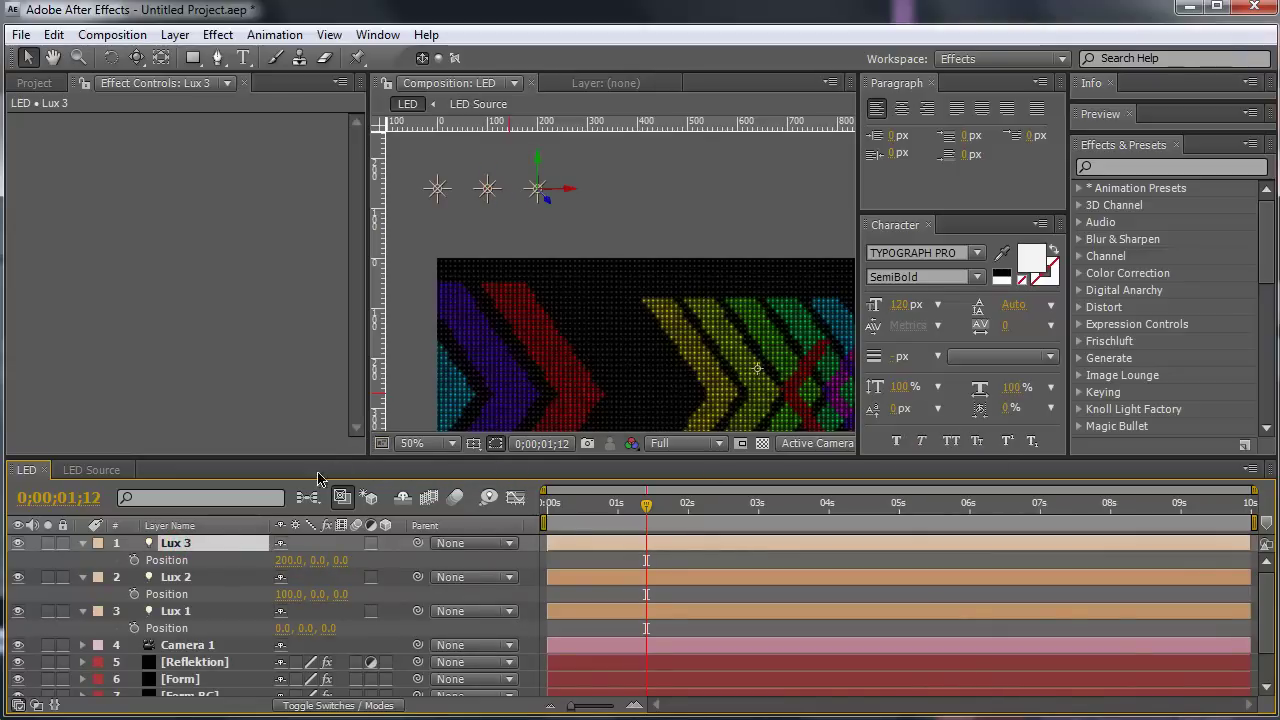
key(ctrl+d)
key(ctrl+d)
key(ctrl+d)
key(ctrl+d)
key(ctrl+d)
key(ctrl+d)
key(ctrl+d)
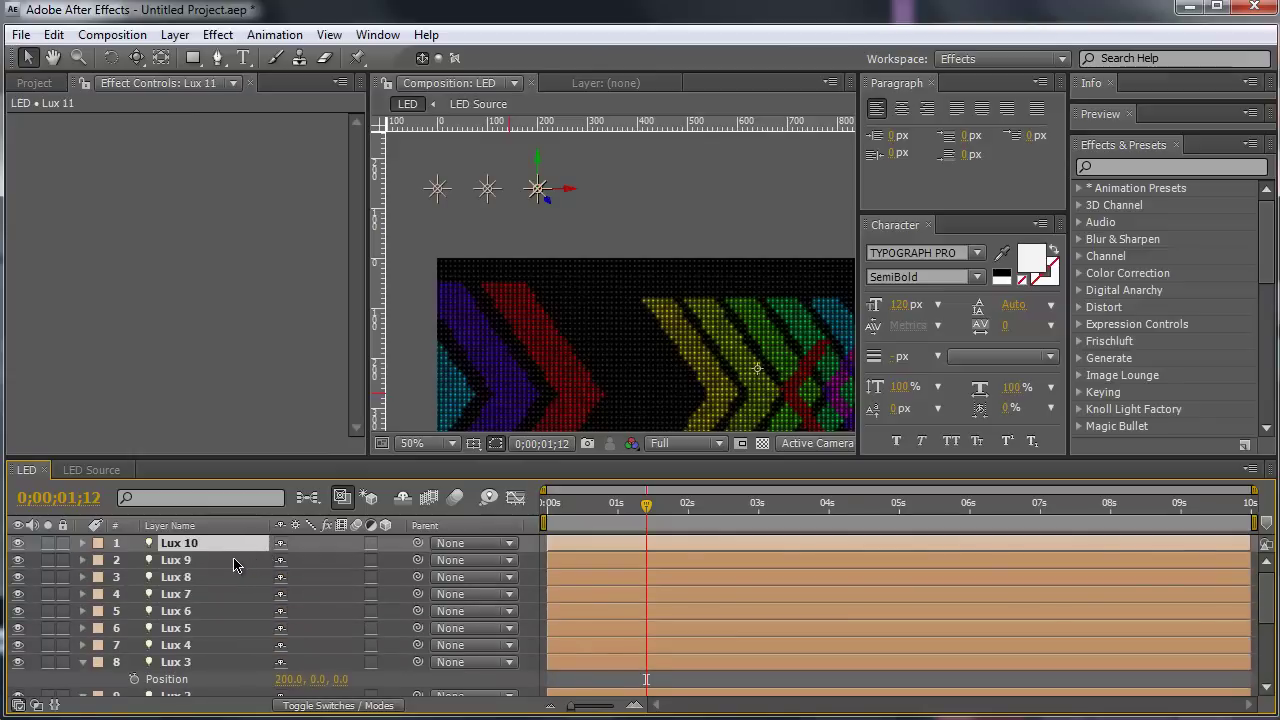
key(ctrl+d)
key(ctrl+d)
Step: Set Position X of Lux 4, Lux 5 and Lux 6 to 300, 400 and 500
scroll(232, 565, down, 2)
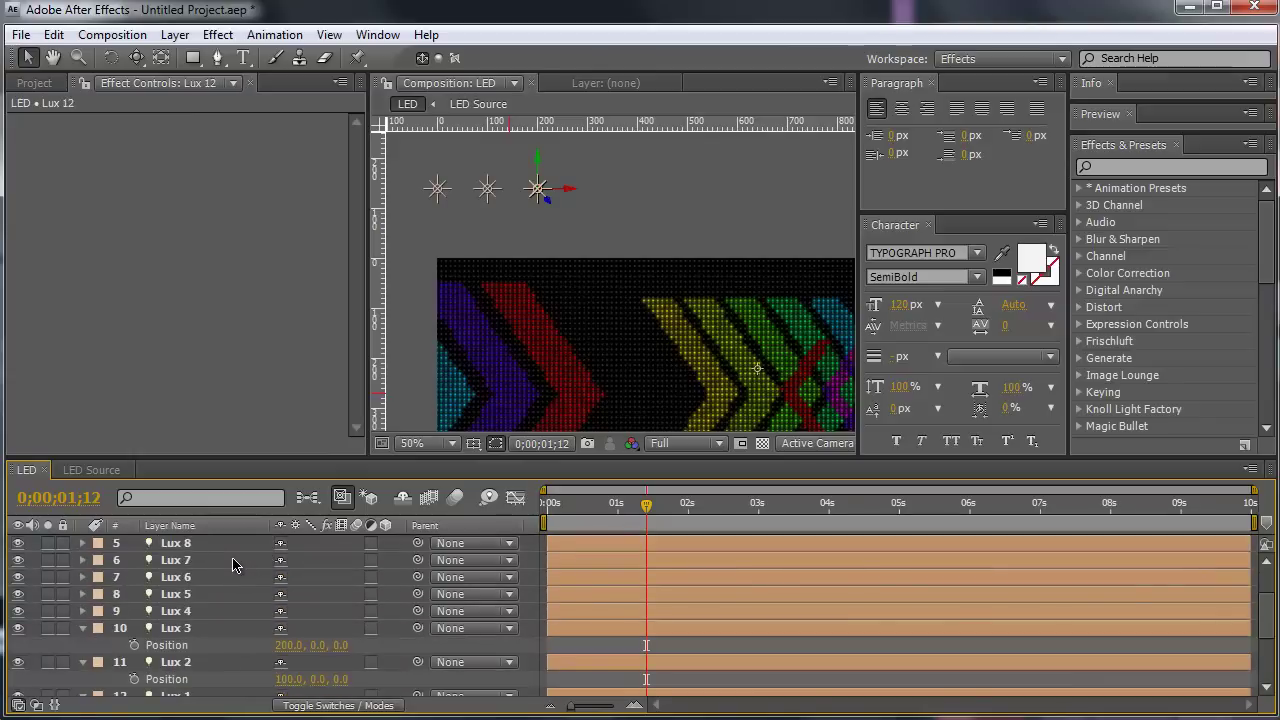
click(201, 614)
key(p)
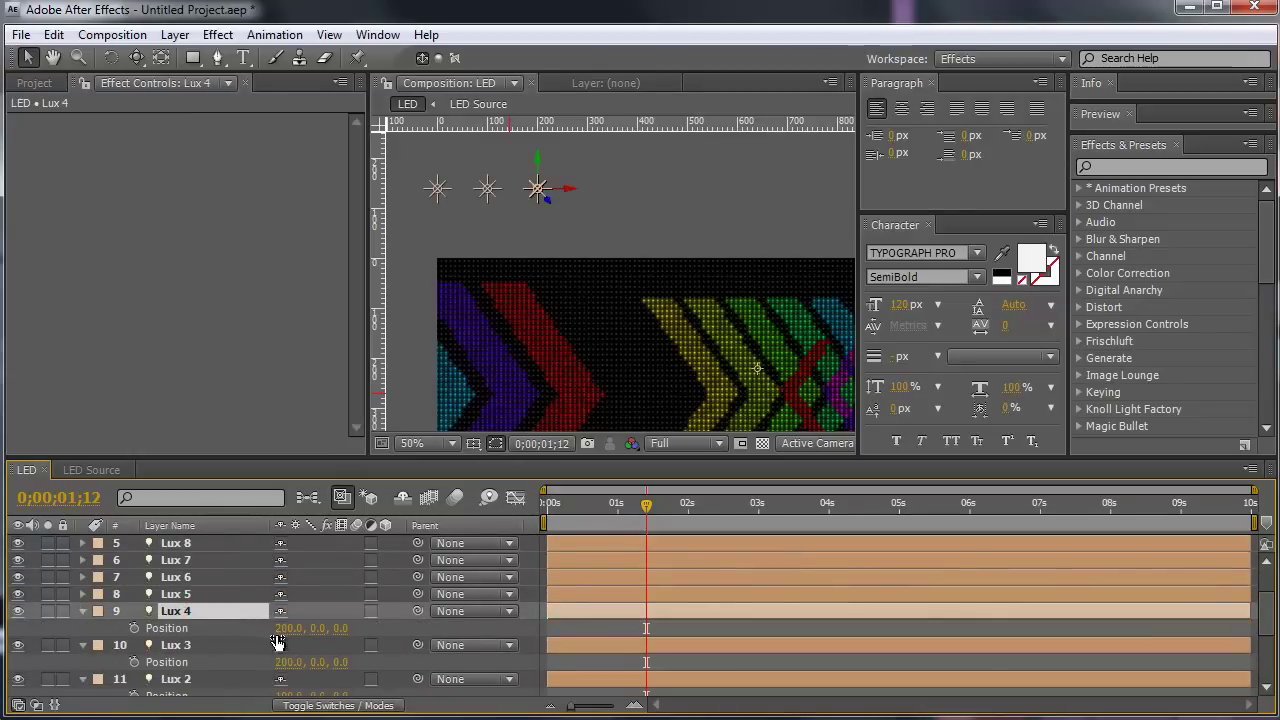
click(290, 628)
text(300)
key(Return)
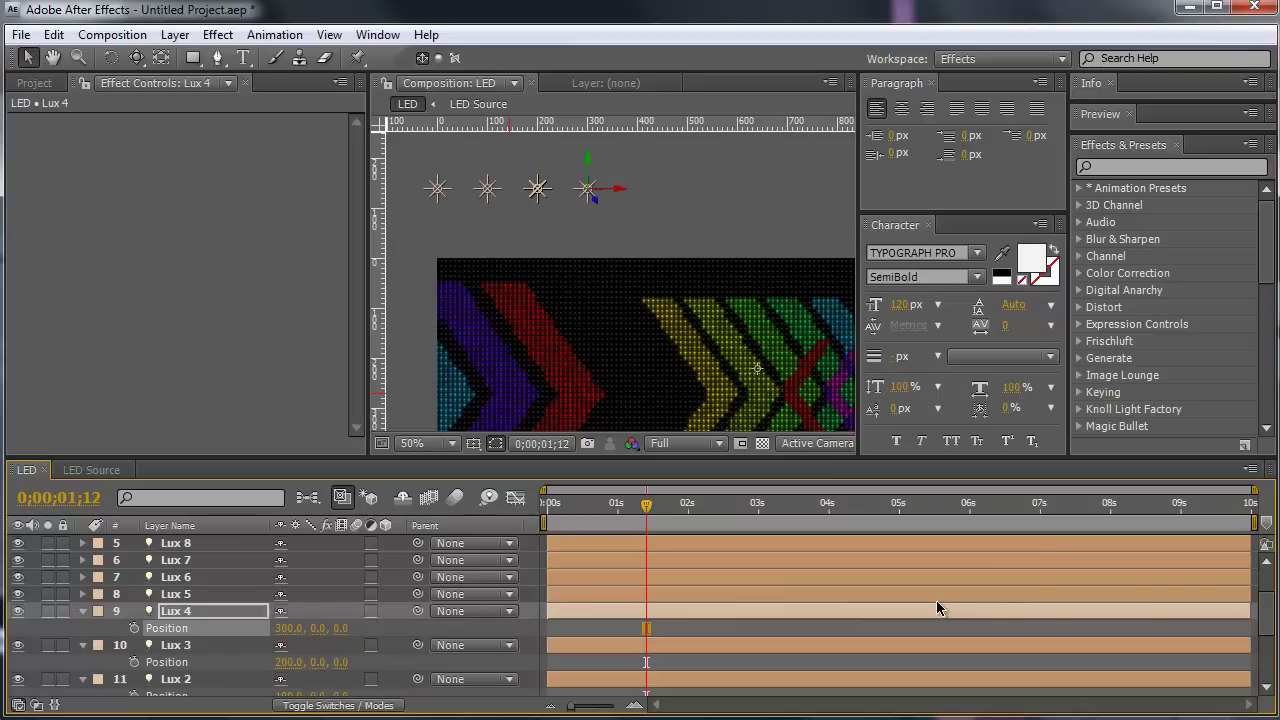
click(198, 594)
key(p)
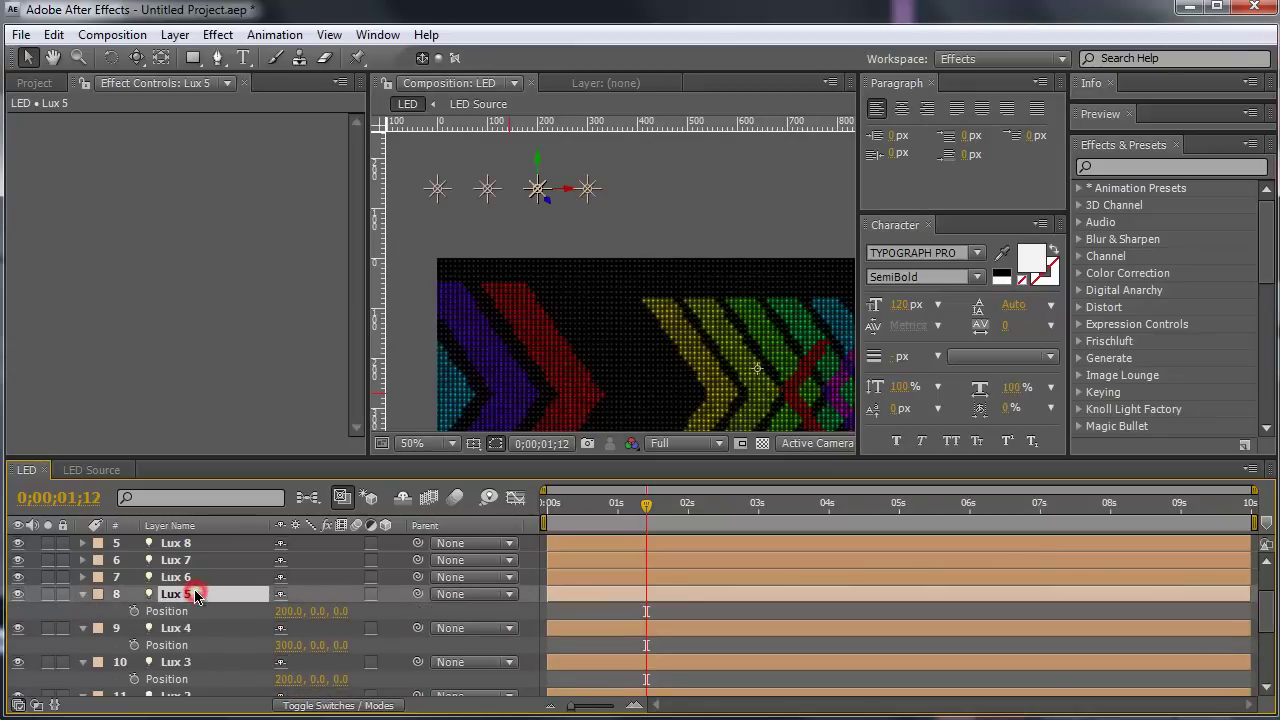
click(296, 612)
text(400)
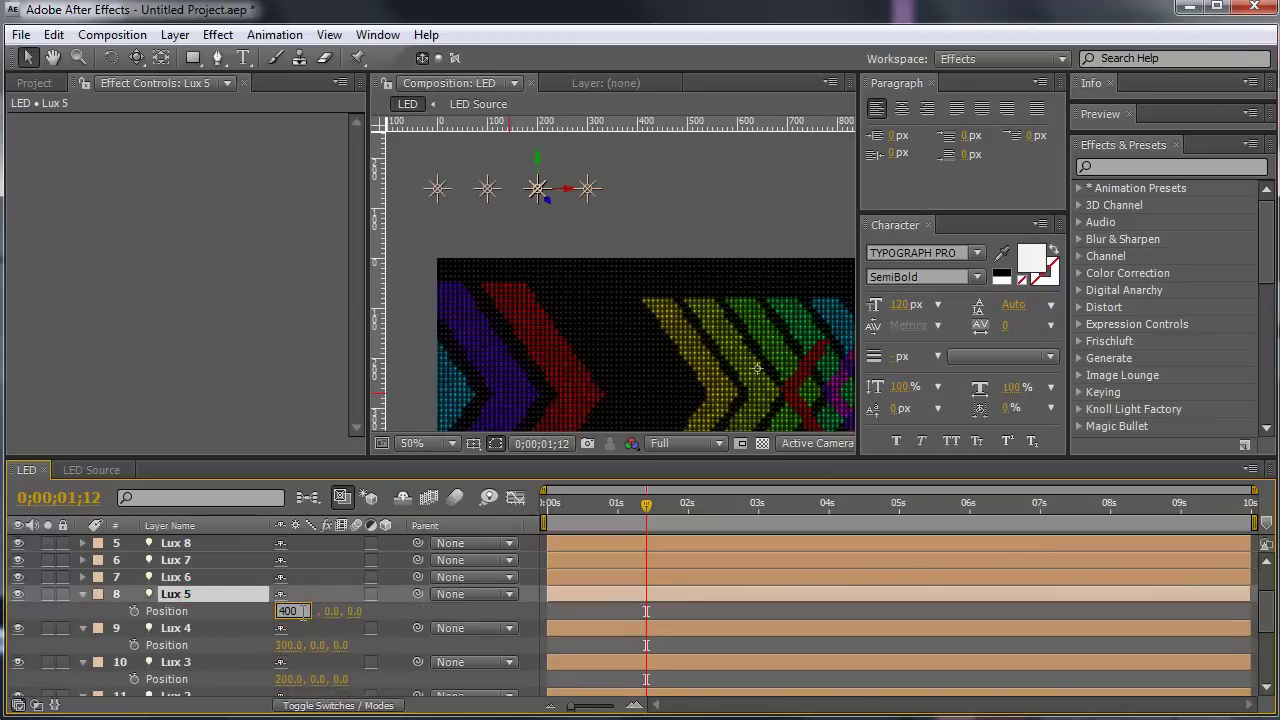
key(Return)
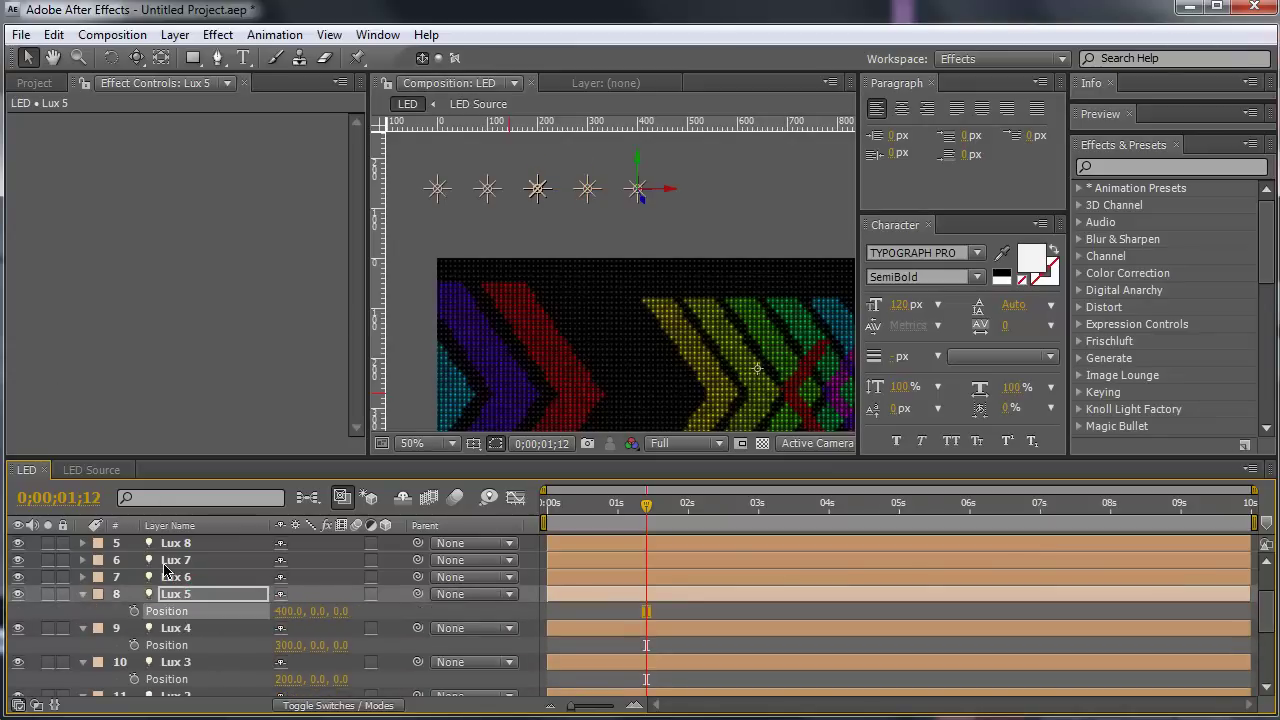
click(175, 577)
key(p)
click(288, 594)
text(500)
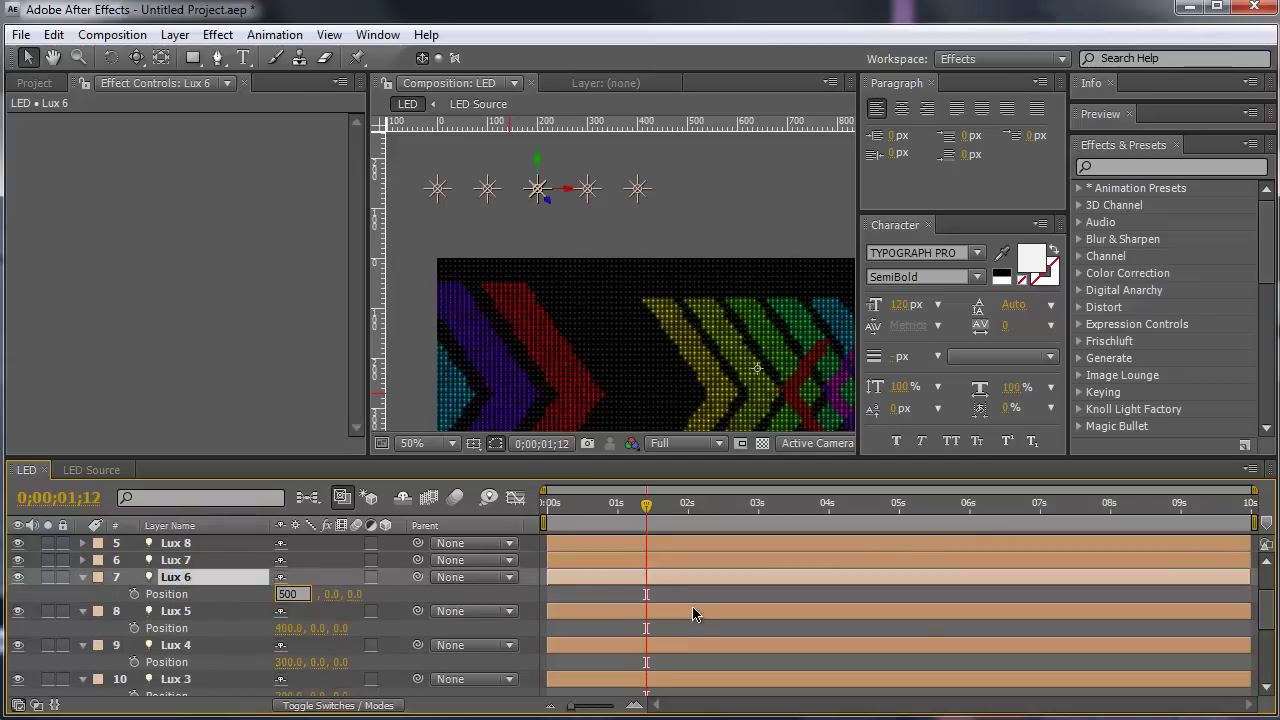
key(Return)
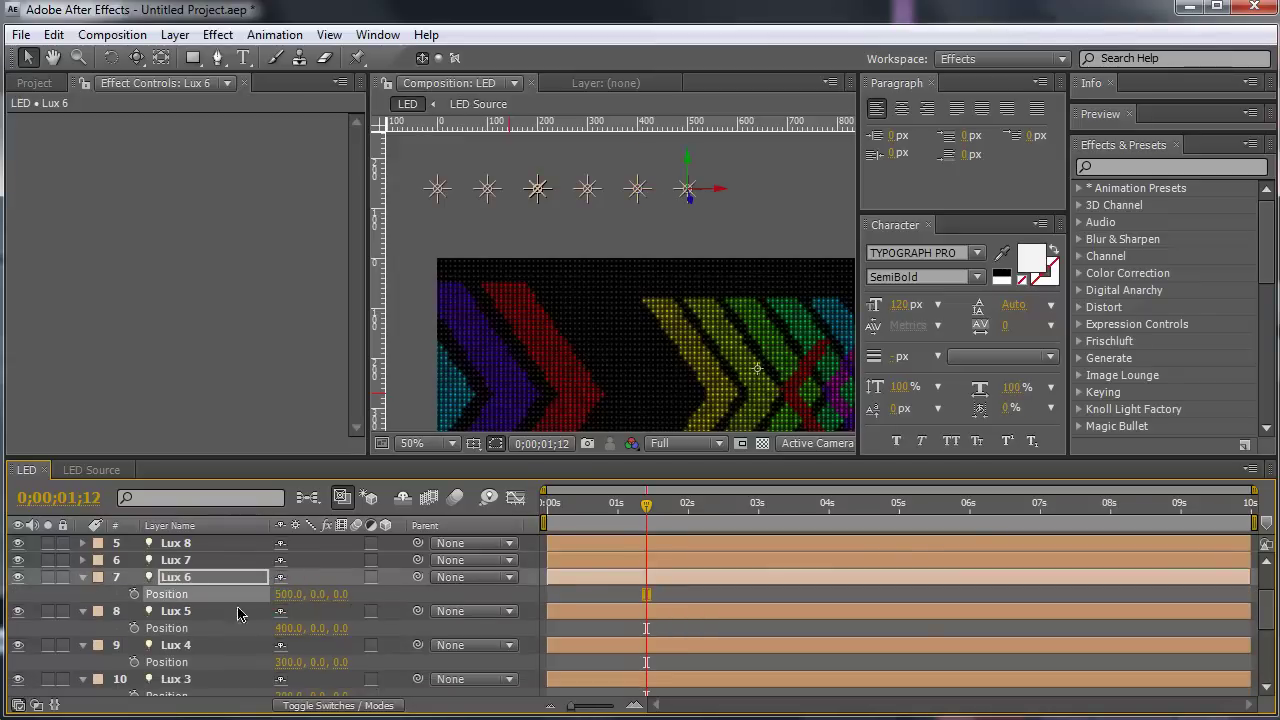
Step: Set Position X of Lux 7, Lux 8 and Lux 9 to 600, 700 and 800
click(176, 560)
key(p)
click(288, 577)
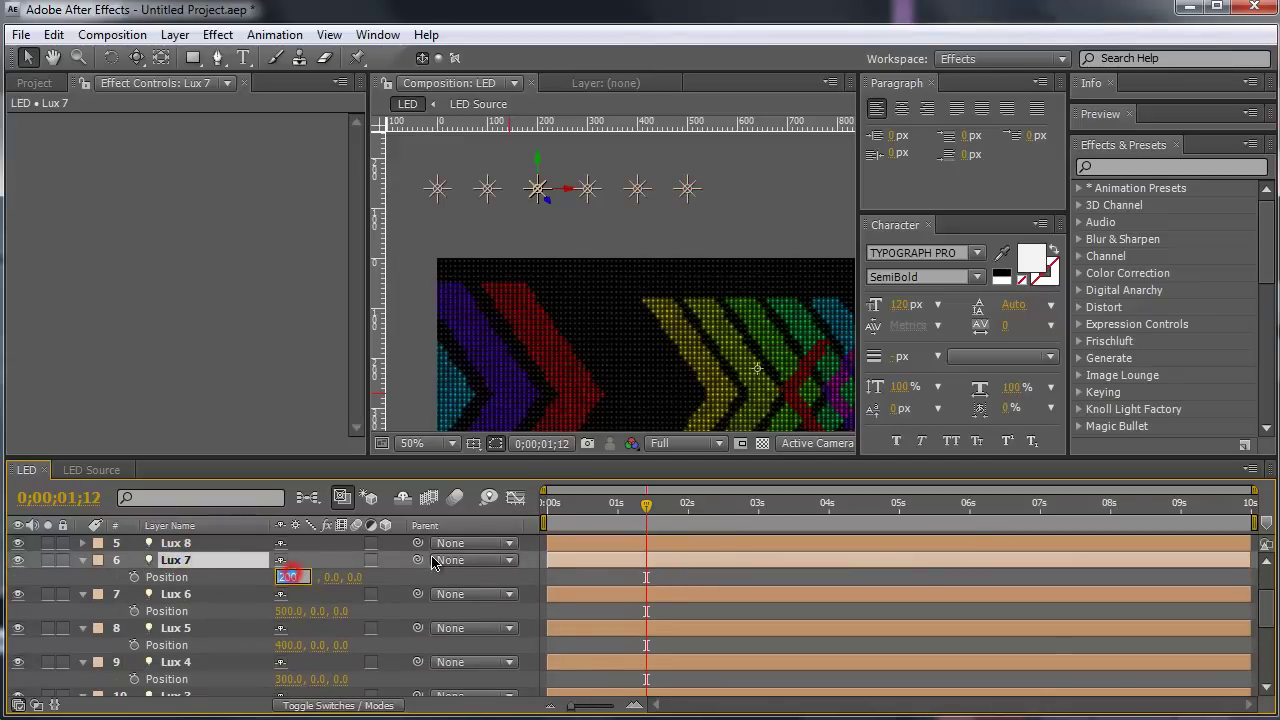
text(6)
key(Return)
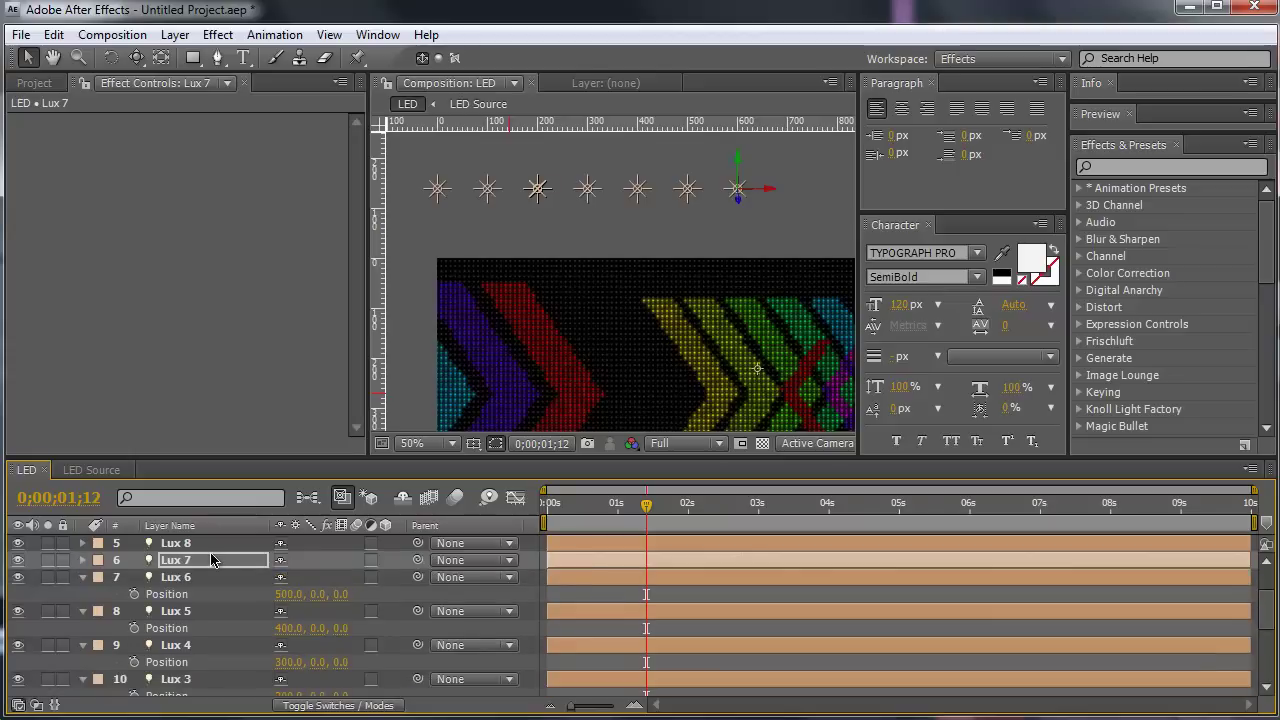
click(176, 543)
key(p)
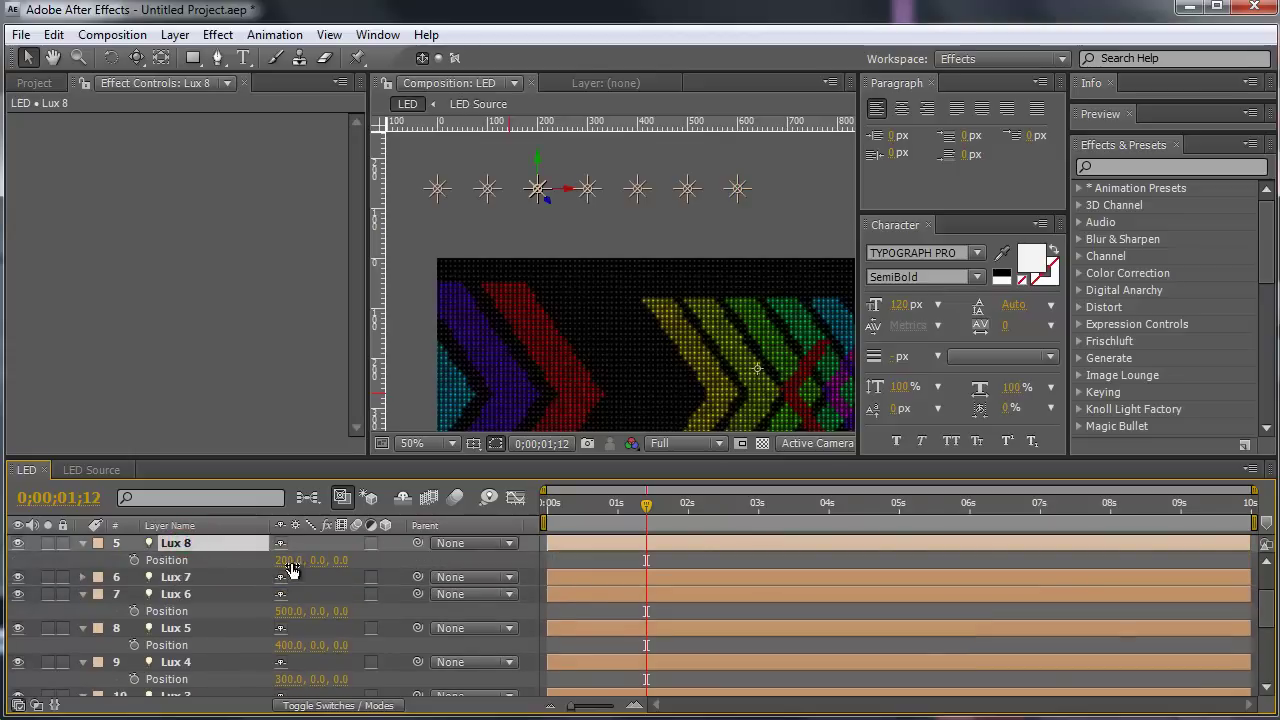
click(290, 560)
text(7)
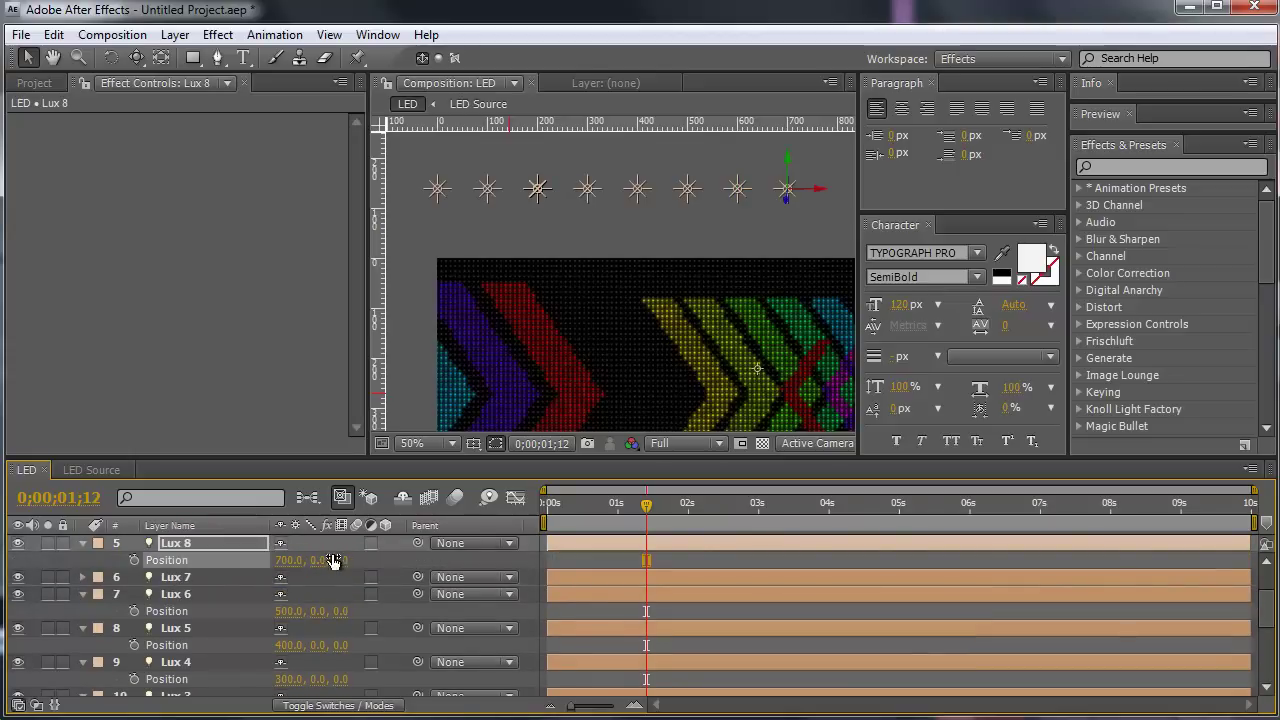
key(Return)
scroll(228, 580, up, 2)
click(176, 594)
key(p)
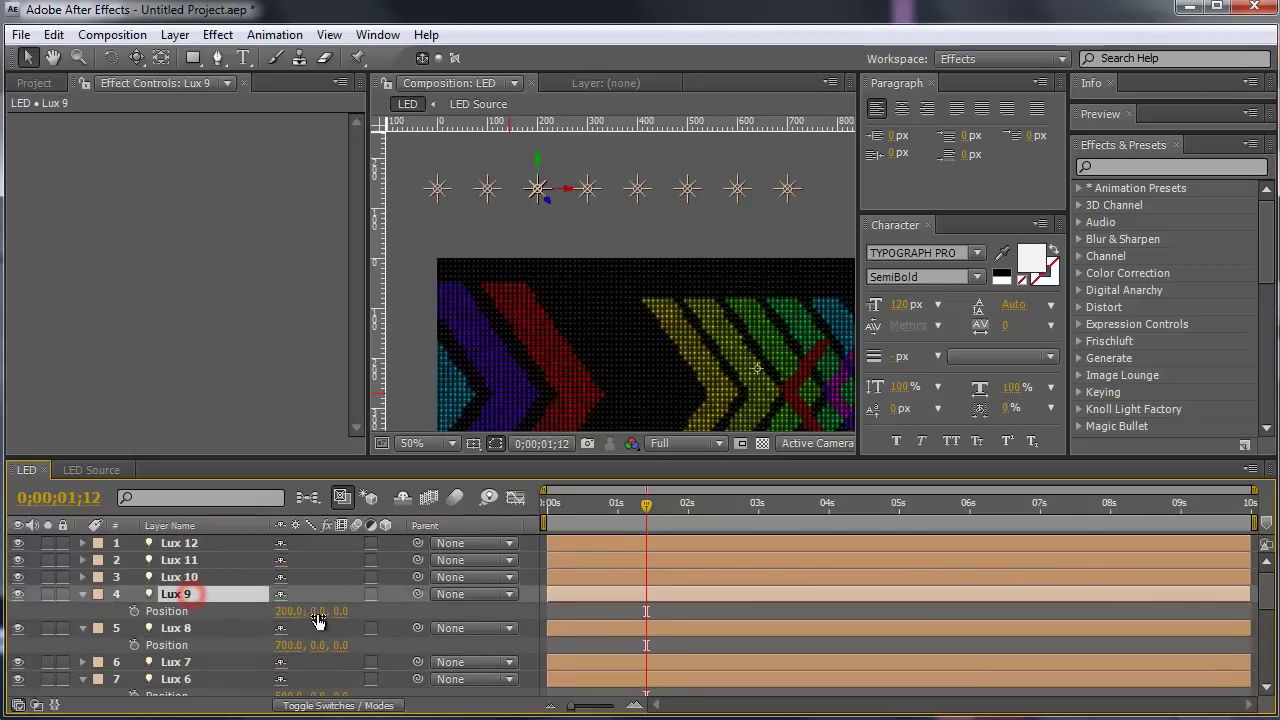
click(290, 611)
text(800)
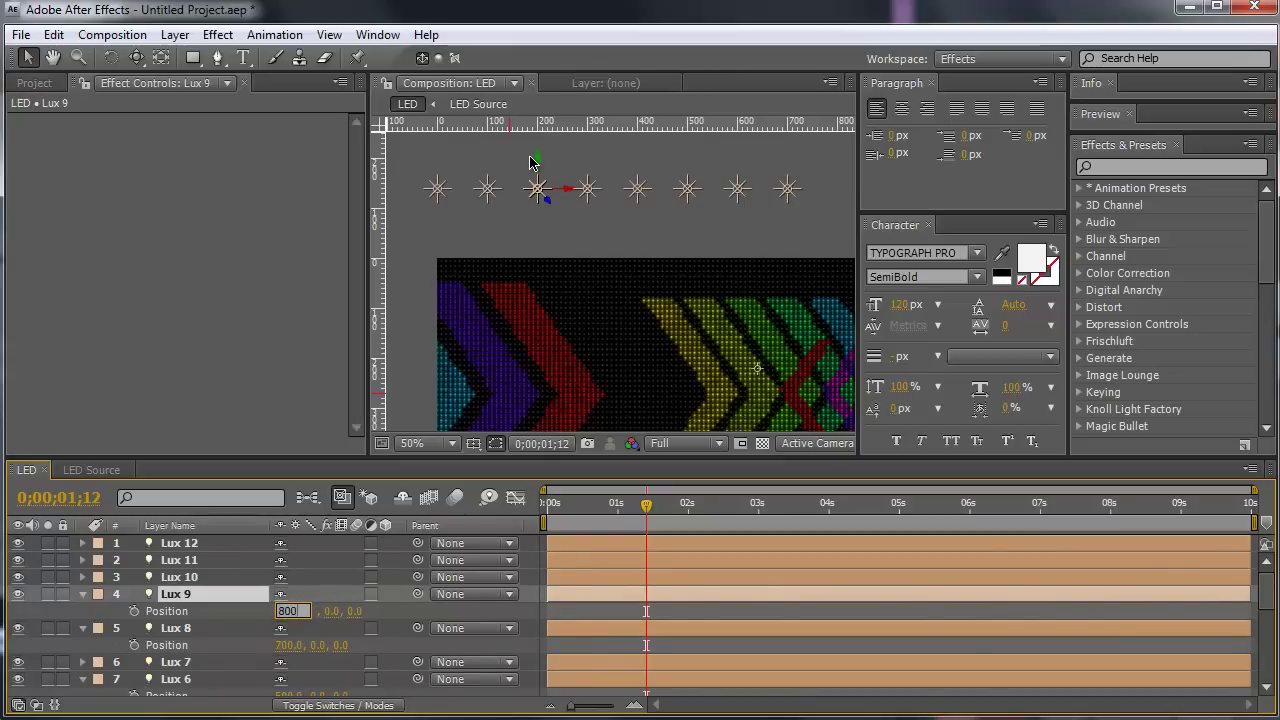
key(Return)
Step: Set Position X of Lux 10, Lux 11 and Lux 12 to 900, 1000 and 1100
click(179, 577)
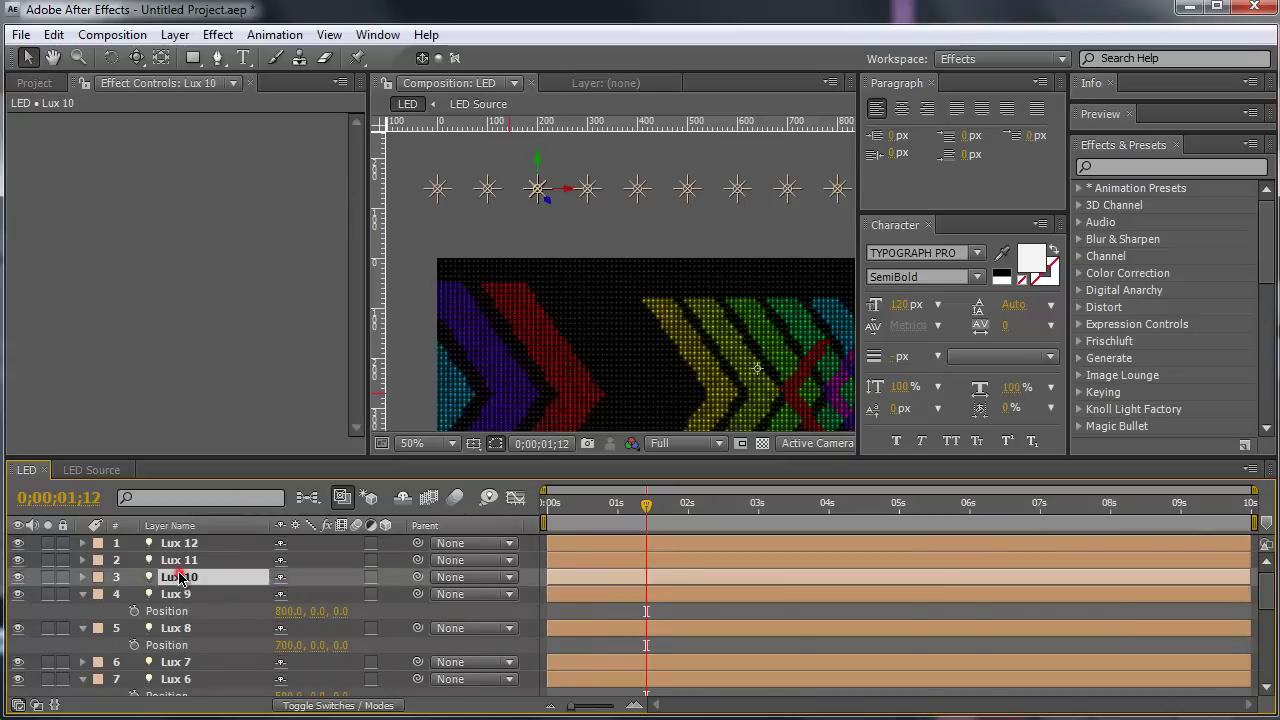
key(p)
click(297, 594)
text(9)
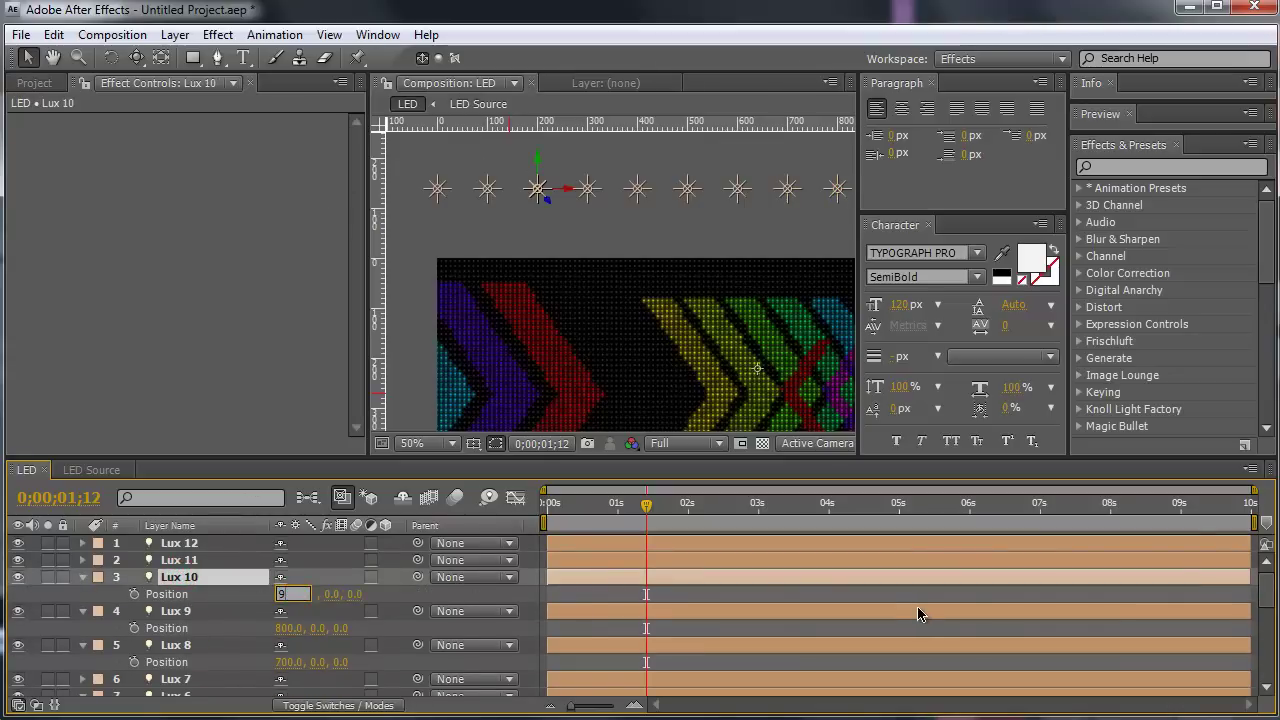
text(00)
key(Return)
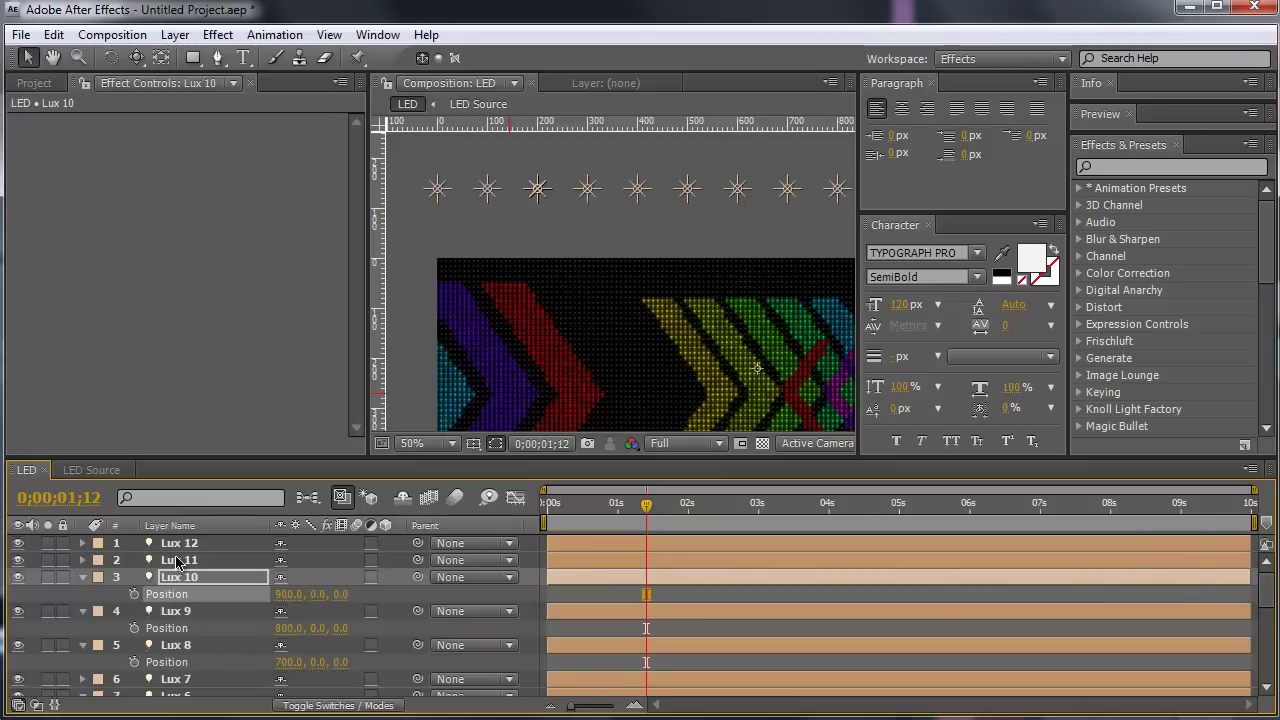
click(177, 560)
key(p)
click(292, 577)
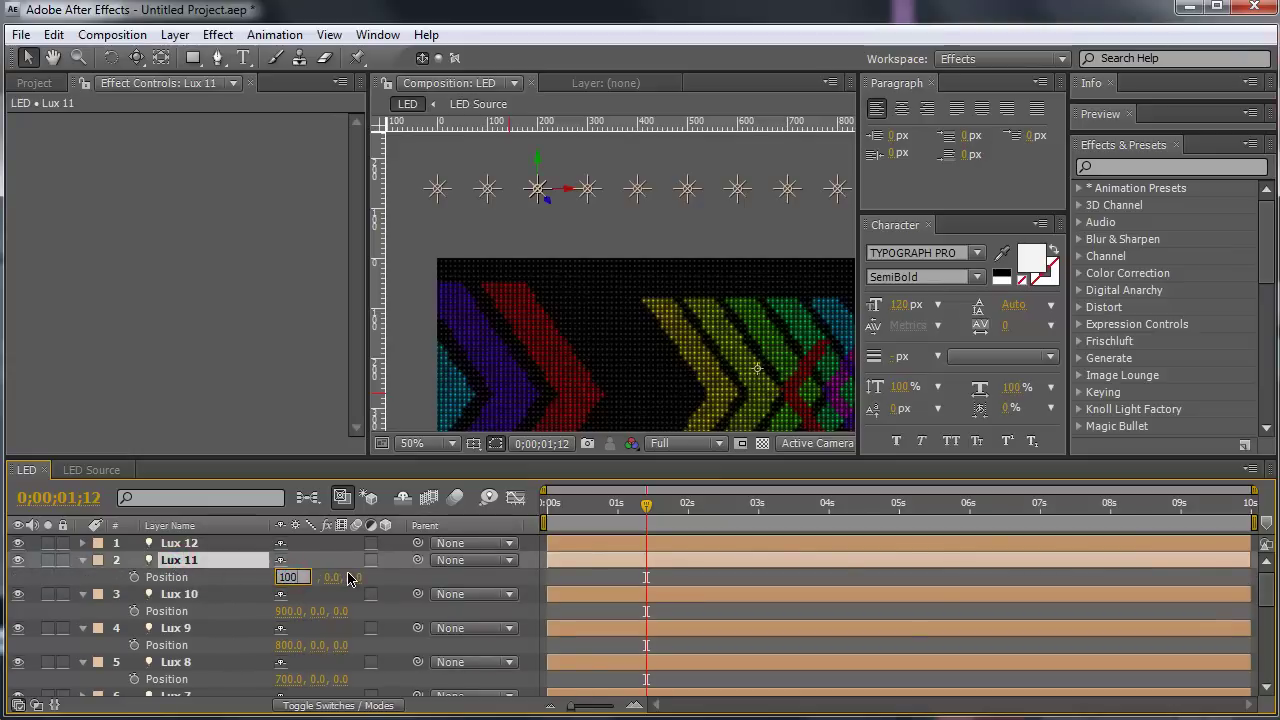
text(0)
key(Return)
click(180, 543)
key(p)
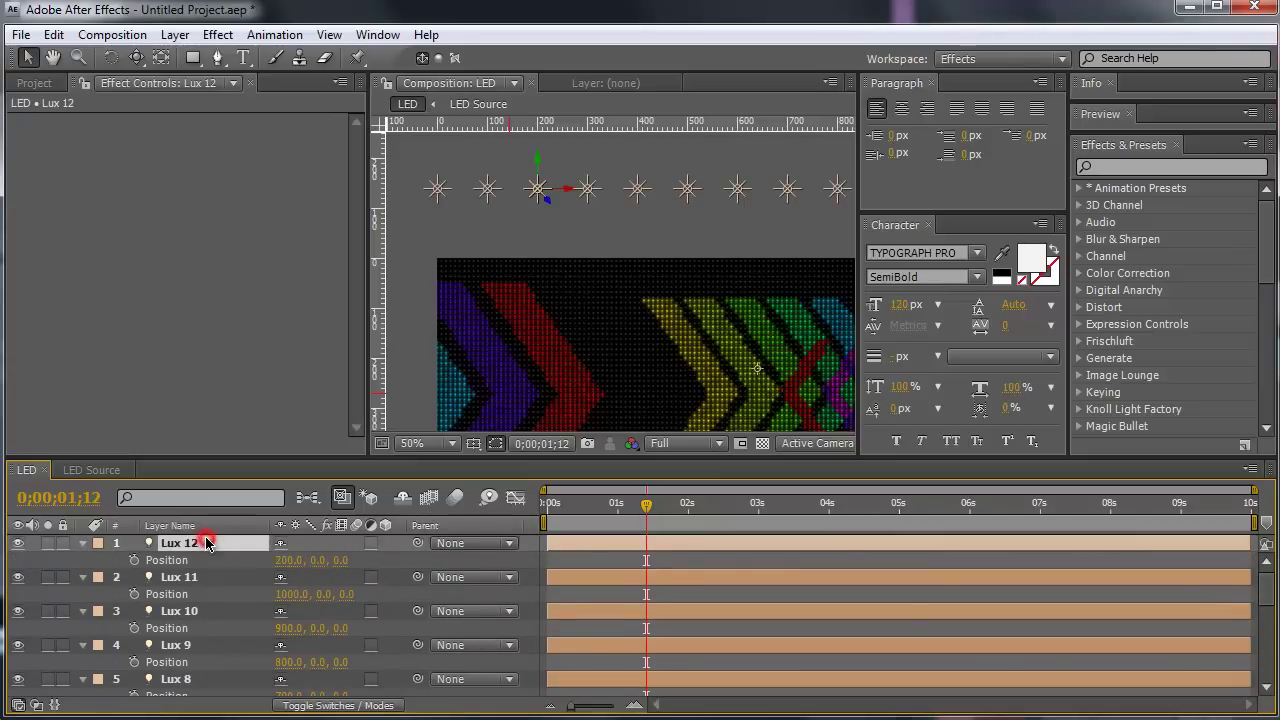
click(290, 560)
text(1100)
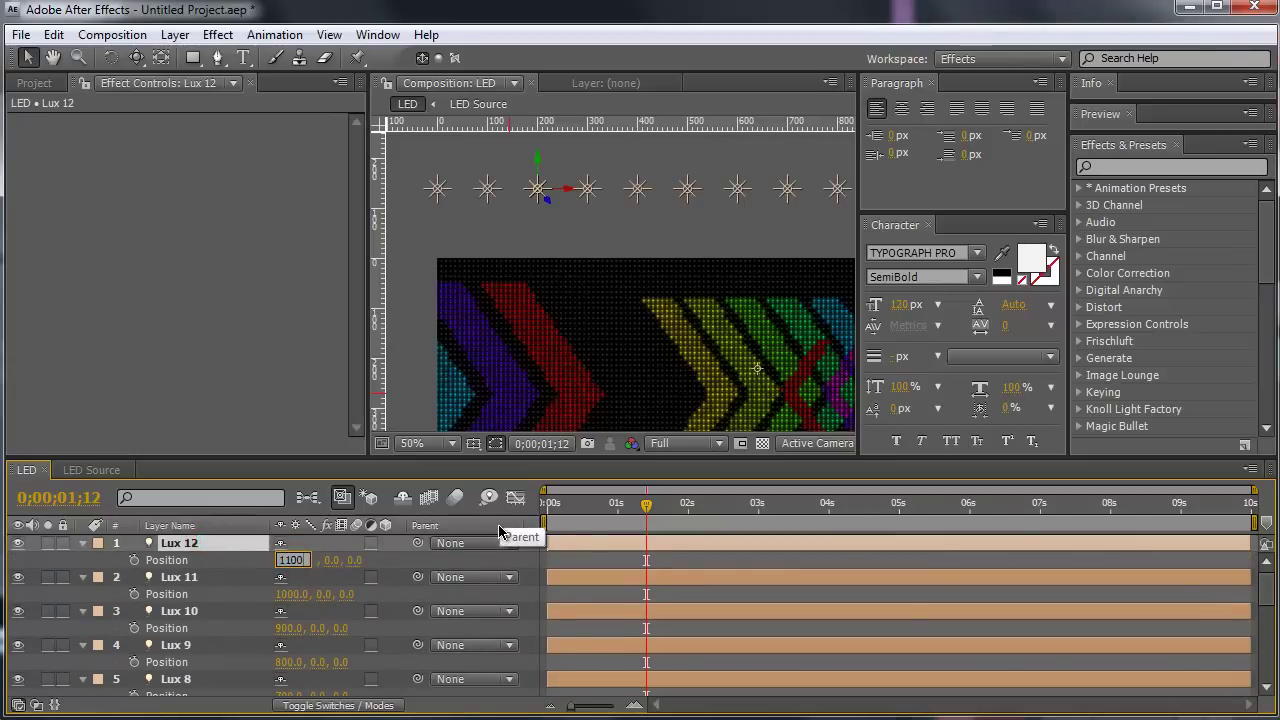
key(Return)
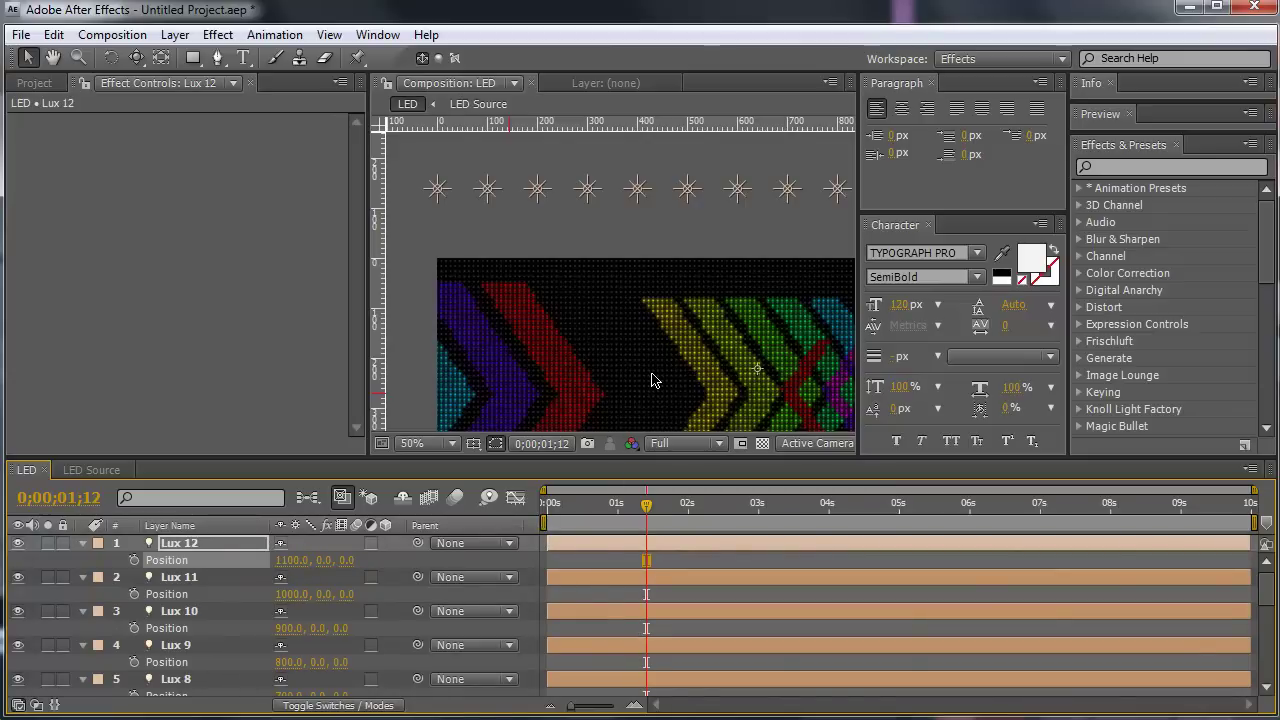
Step: Duplicate Lux 12 into Lux 13 and set its Position X to 1200
key(h)
drag(794, 334, 392, 330)
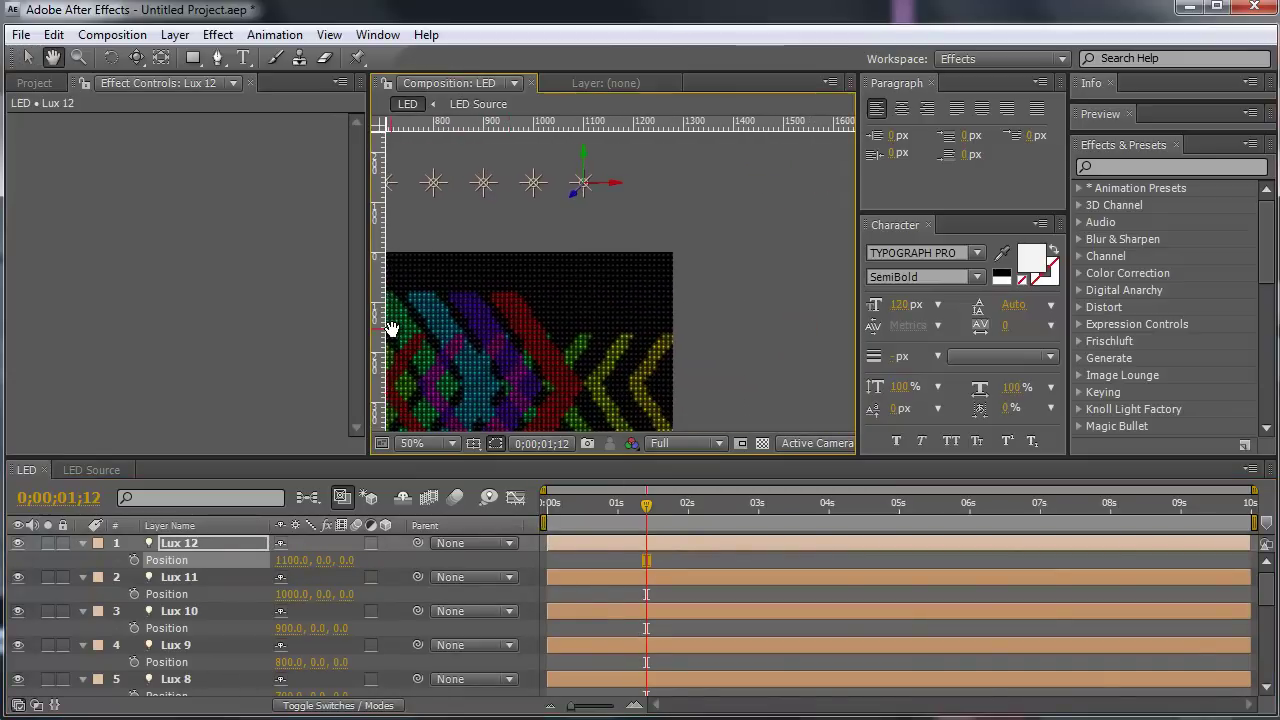
key(v)
click(188, 543)
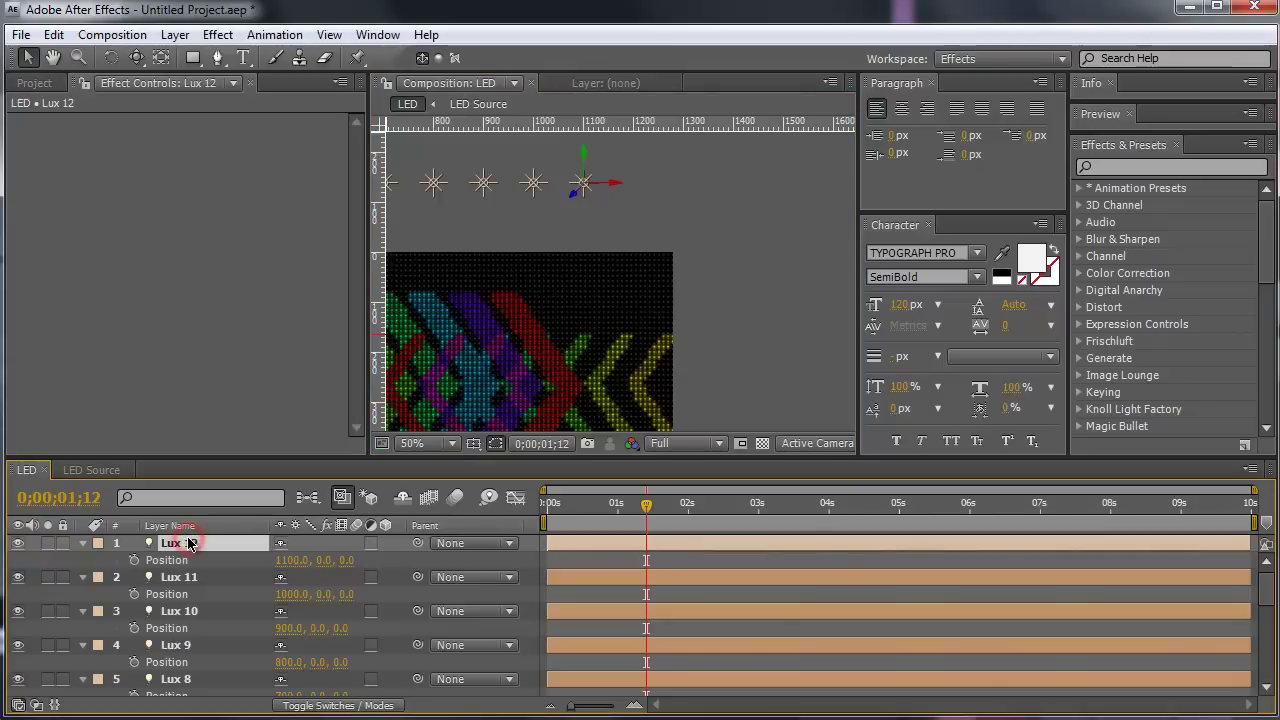
key(ctrl+d)
key(p)
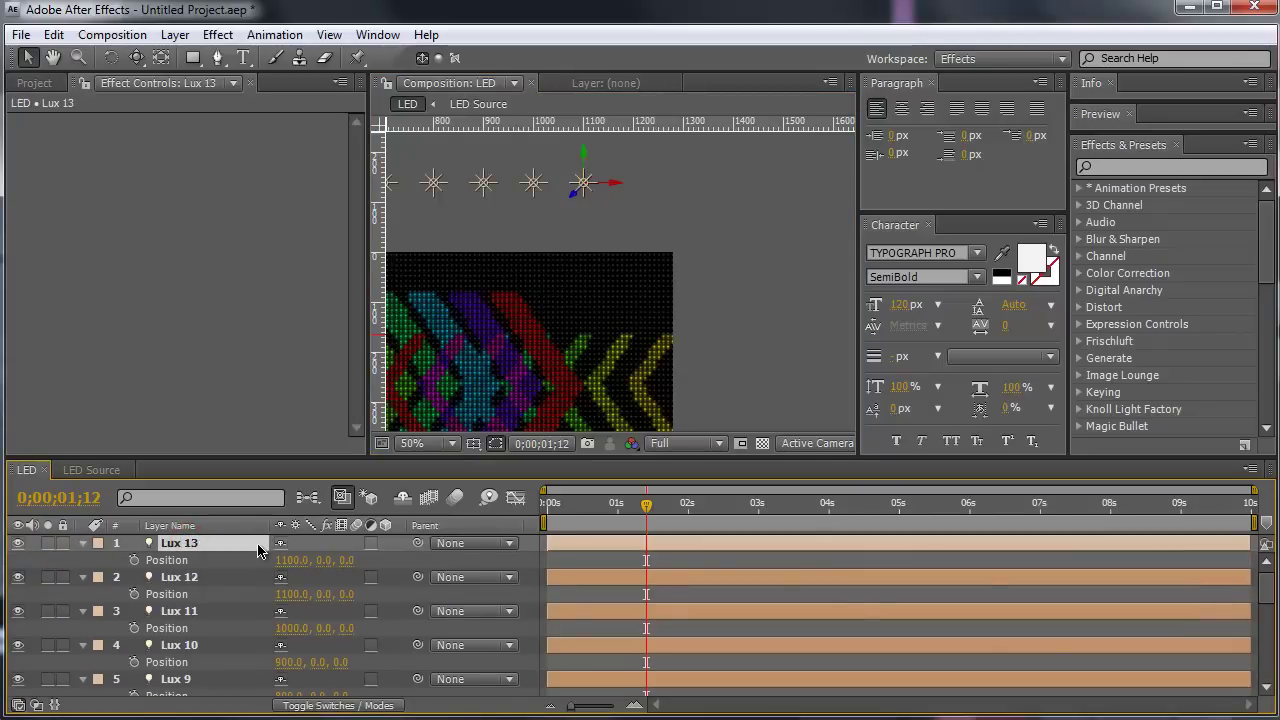
click(292, 560)
text(1)
key(Return)
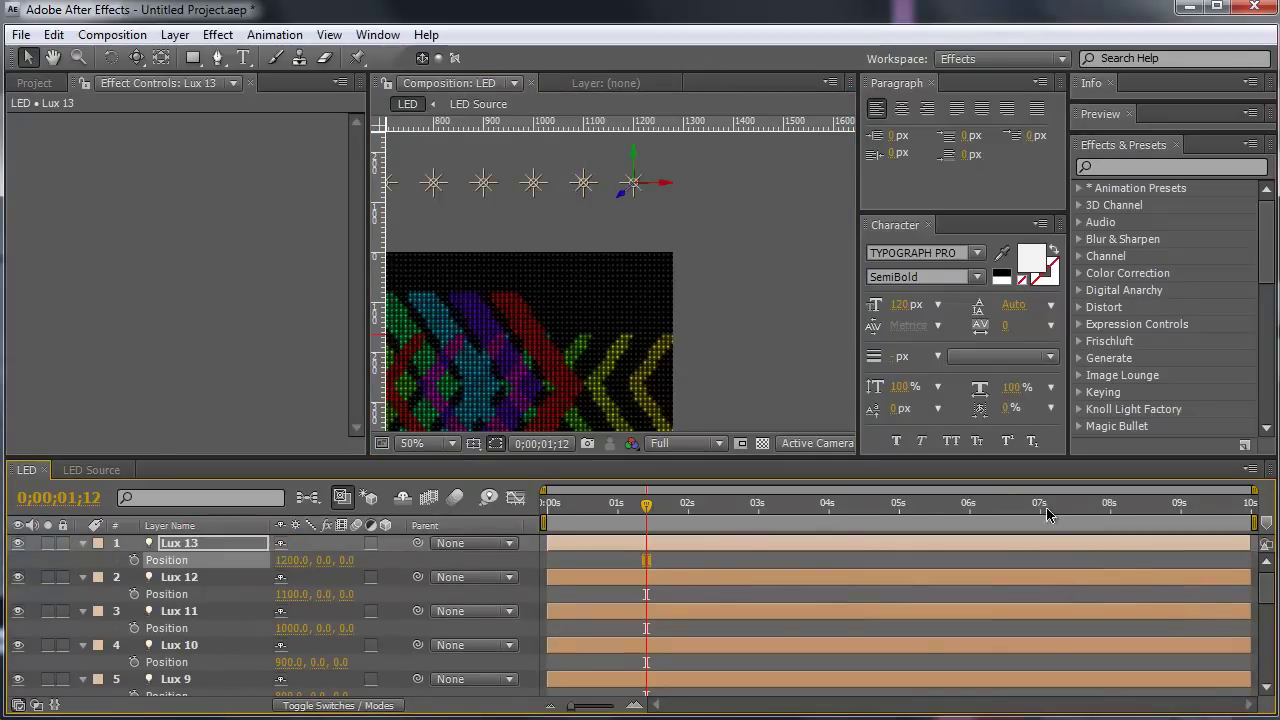
Step: Duplicate Lux 13 into Lux 14 and set its Position X to 1300
scroll(723, 348, down, 2)
scroll(724, 347, down, 2)
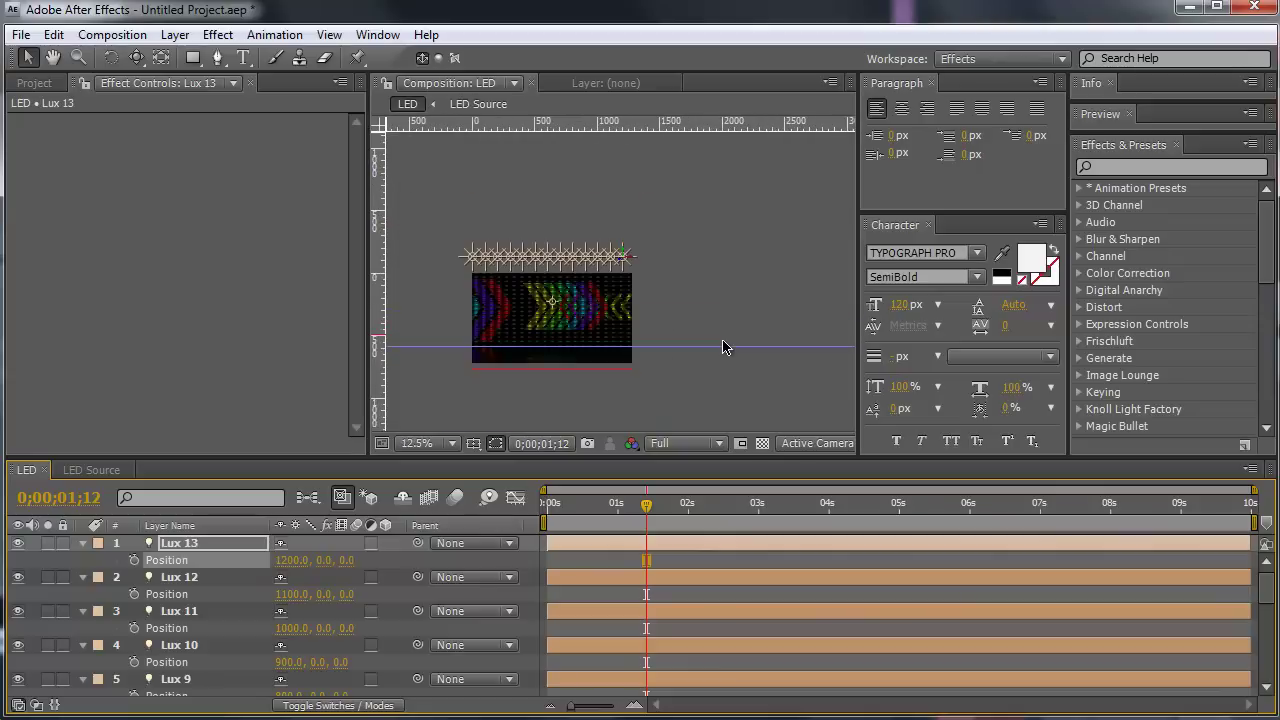
scroll(724, 347, up, 2)
scroll(724, 347, up, 2)
click(250, 545)
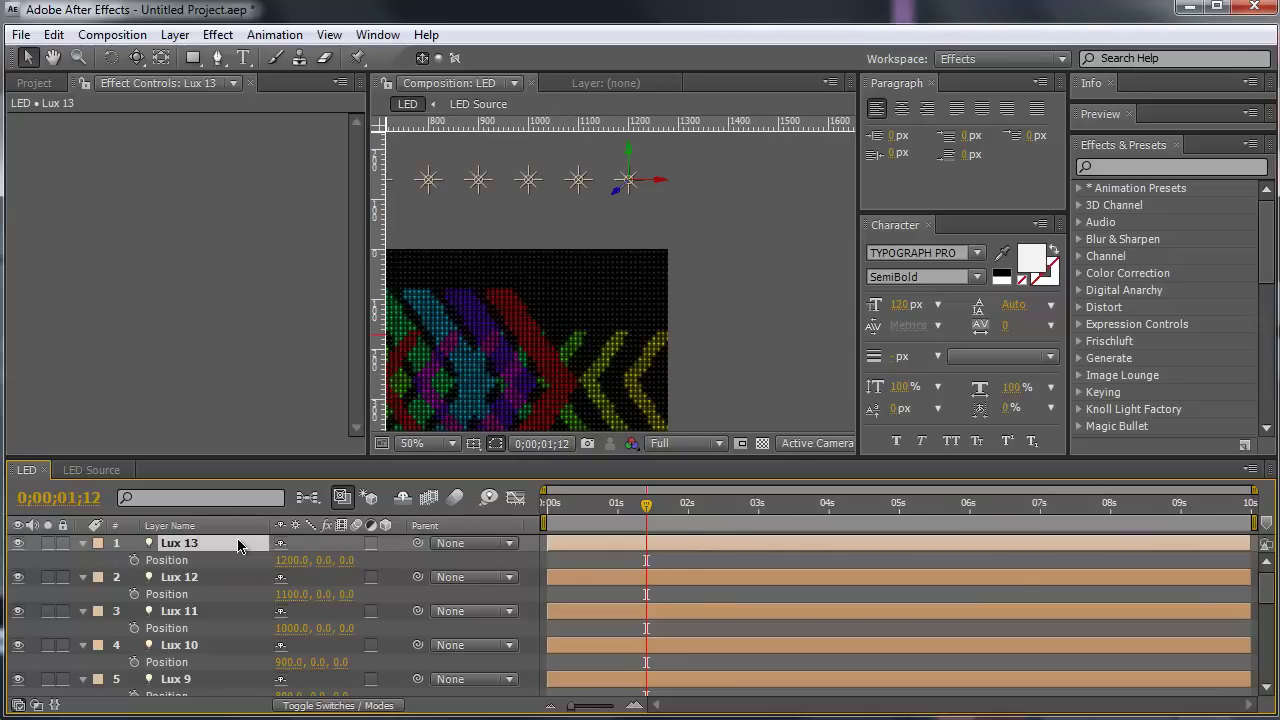
key(ctrl+d)
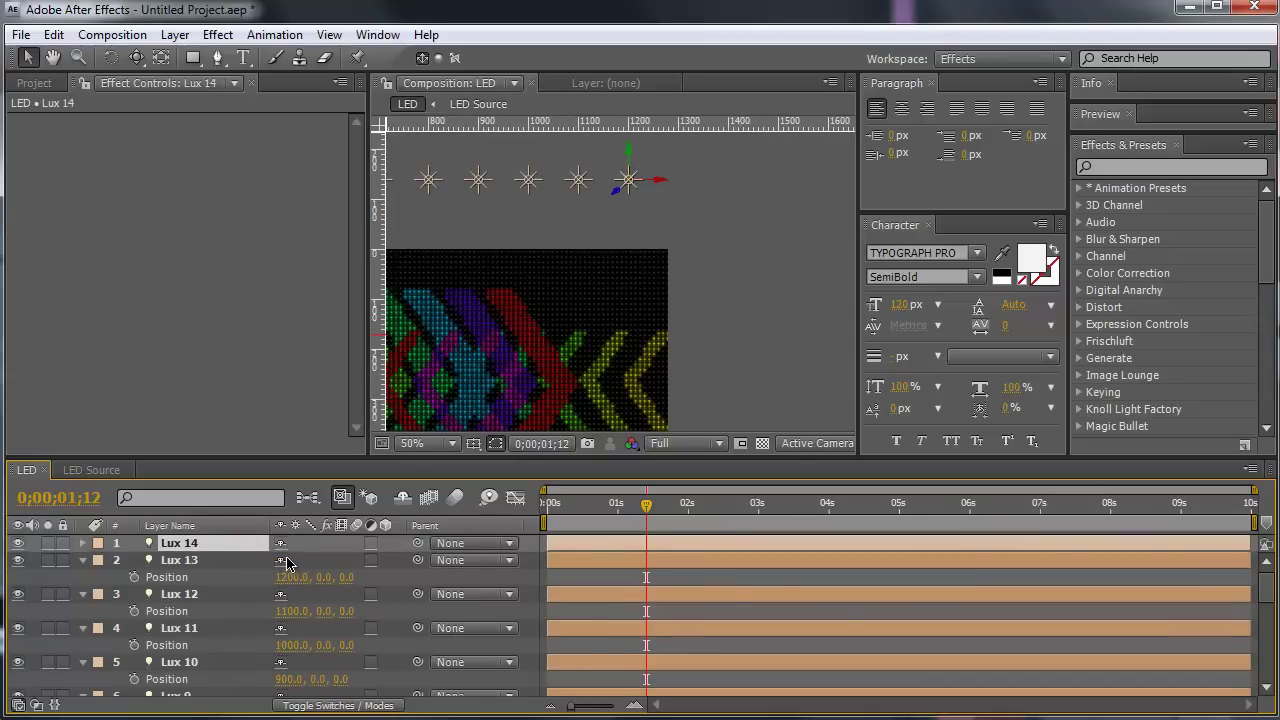
key(p)
click(290, 560)
text(1300)
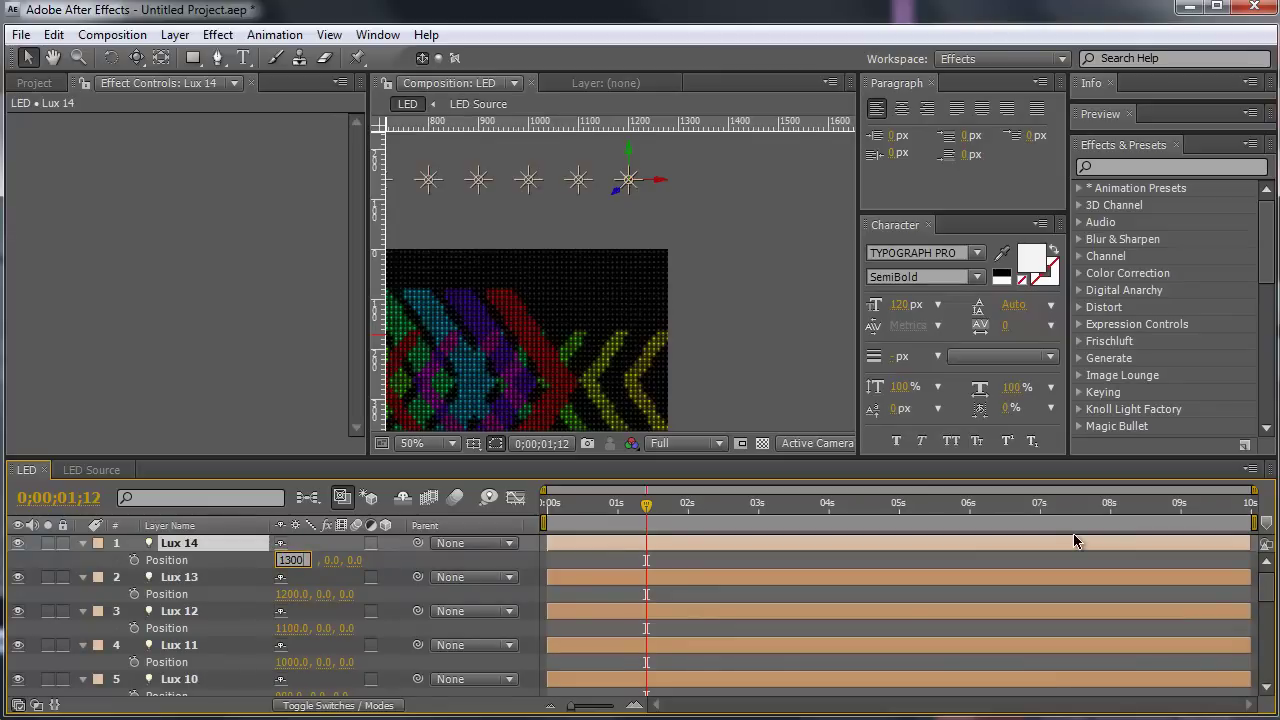
key(Return)
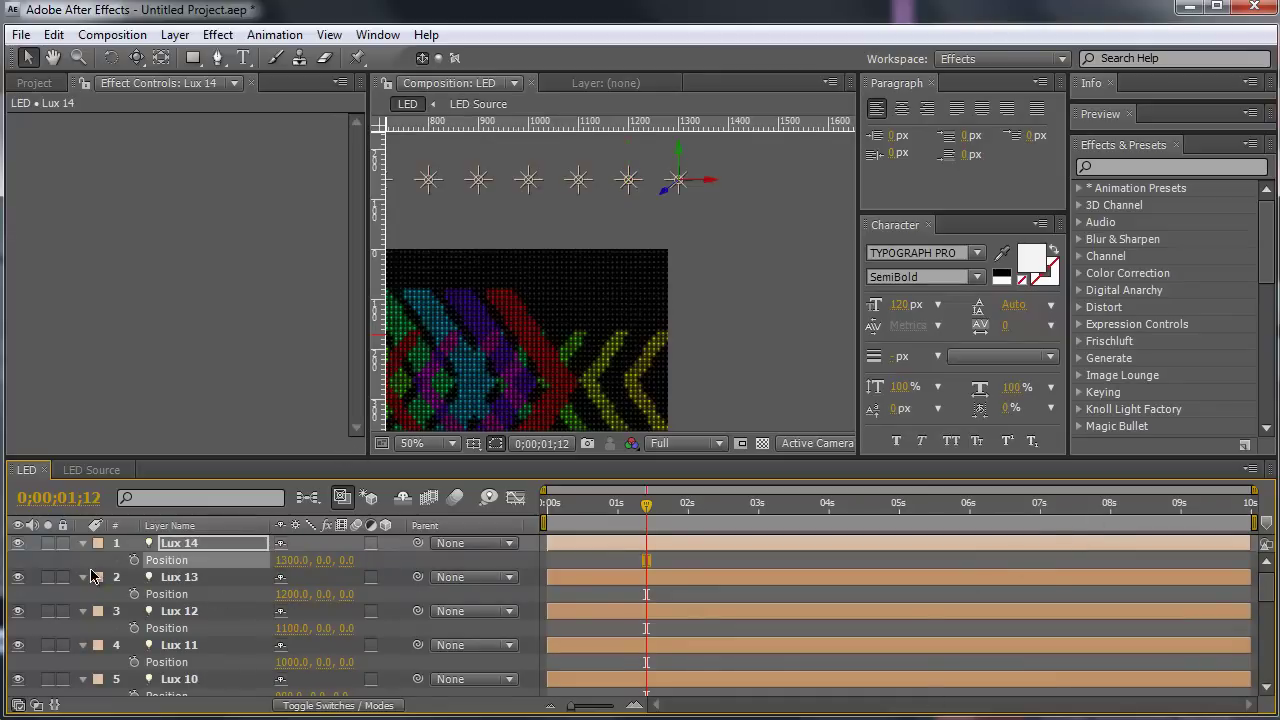
Step: Collapse the property twirl-downs of every Lux light layer, Lux 14 down to Lux 1
click(84, 544)
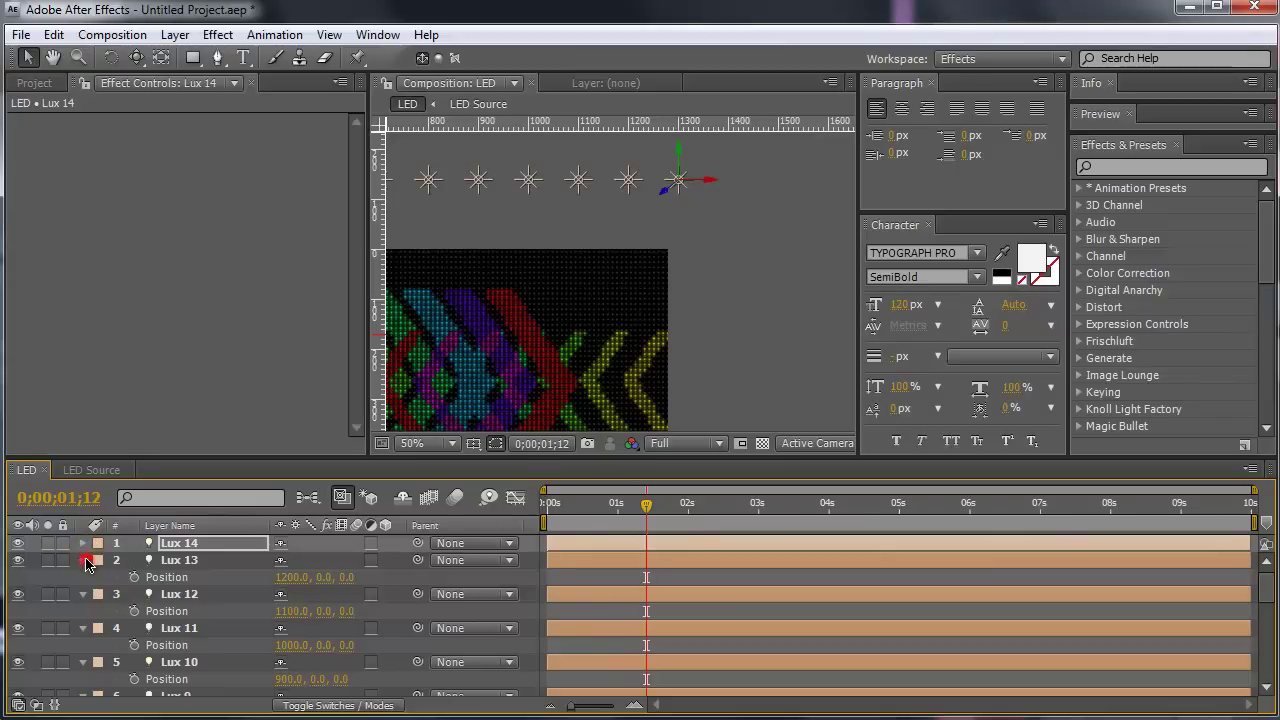
click(83, 560)
click(83, 577)
click(84, 594)
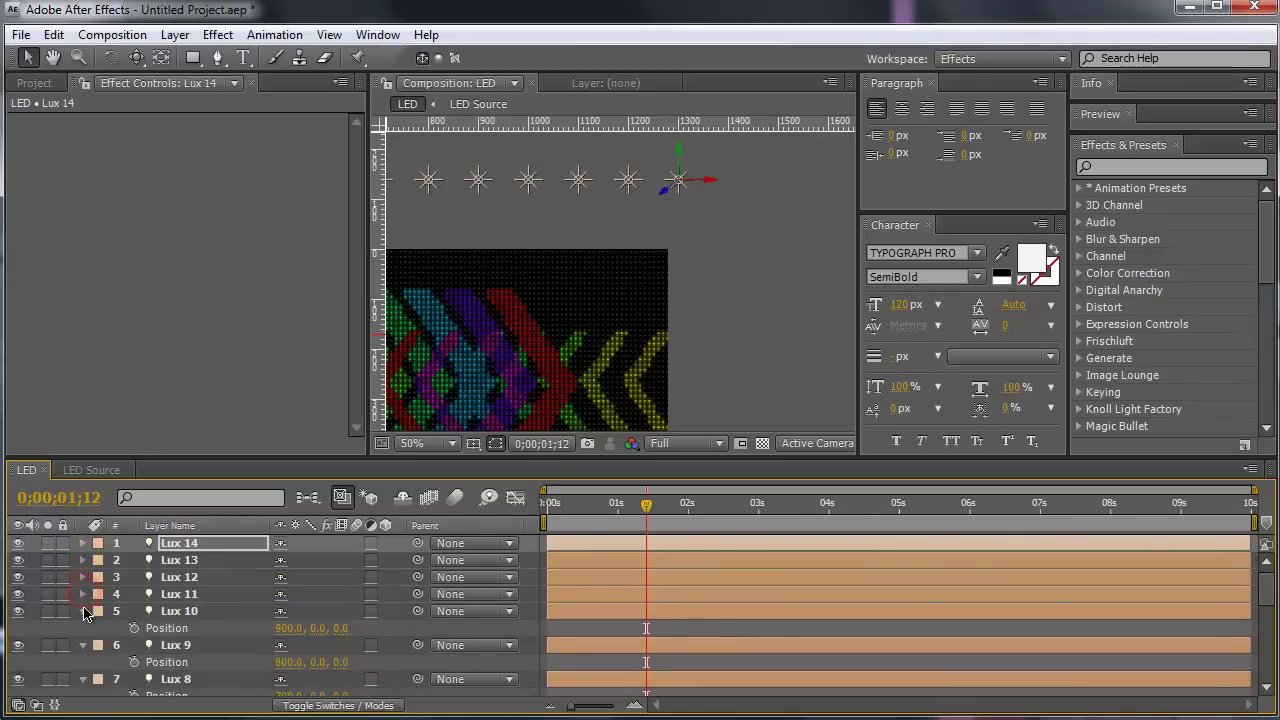
click(84, 611)
click(84, 628)
click(84, 645)
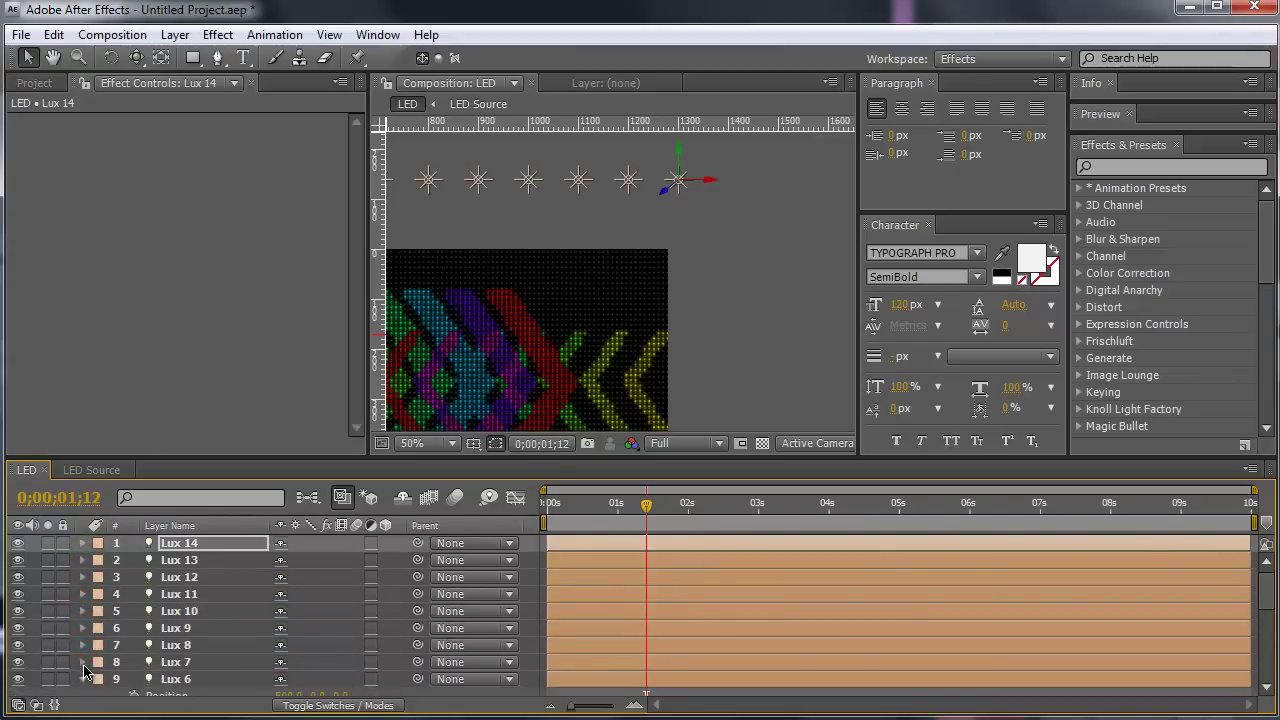
scroll(88, 620, down, 3)
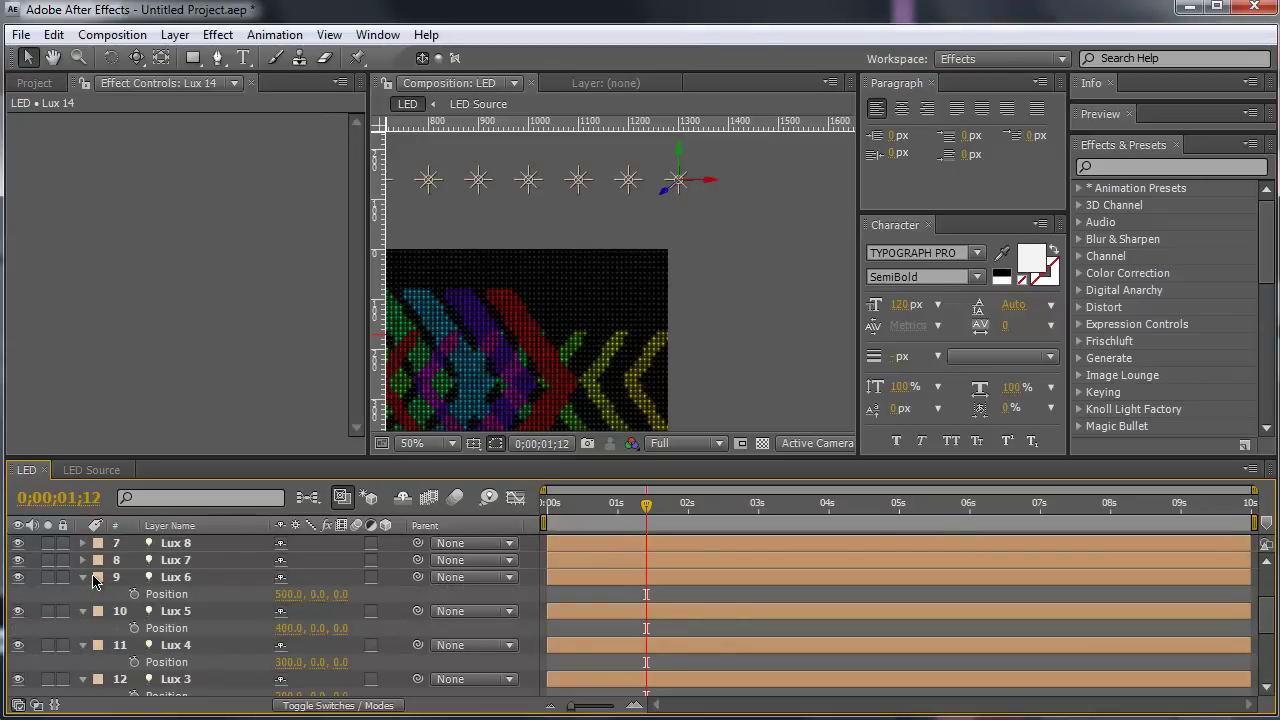
click(82, 577)
click(83, 594)
click(83, 611)
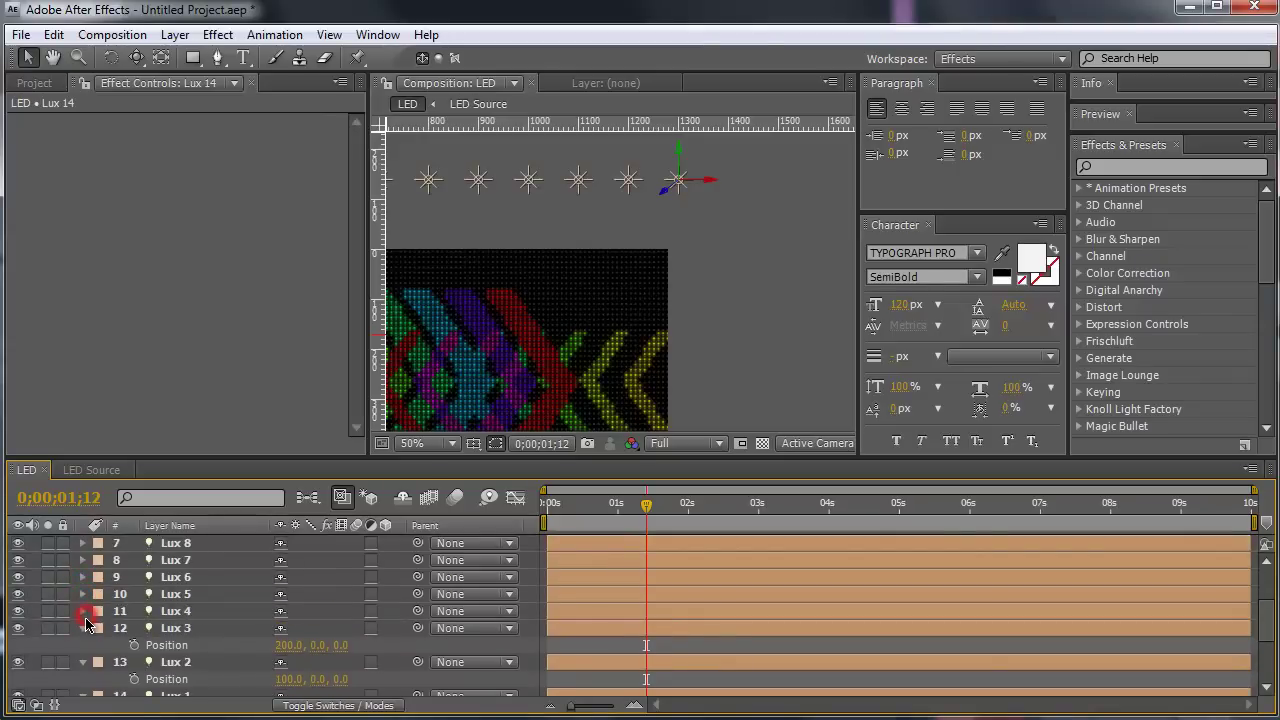
click(84, 630)
click(84, 645)
click(84, 662)
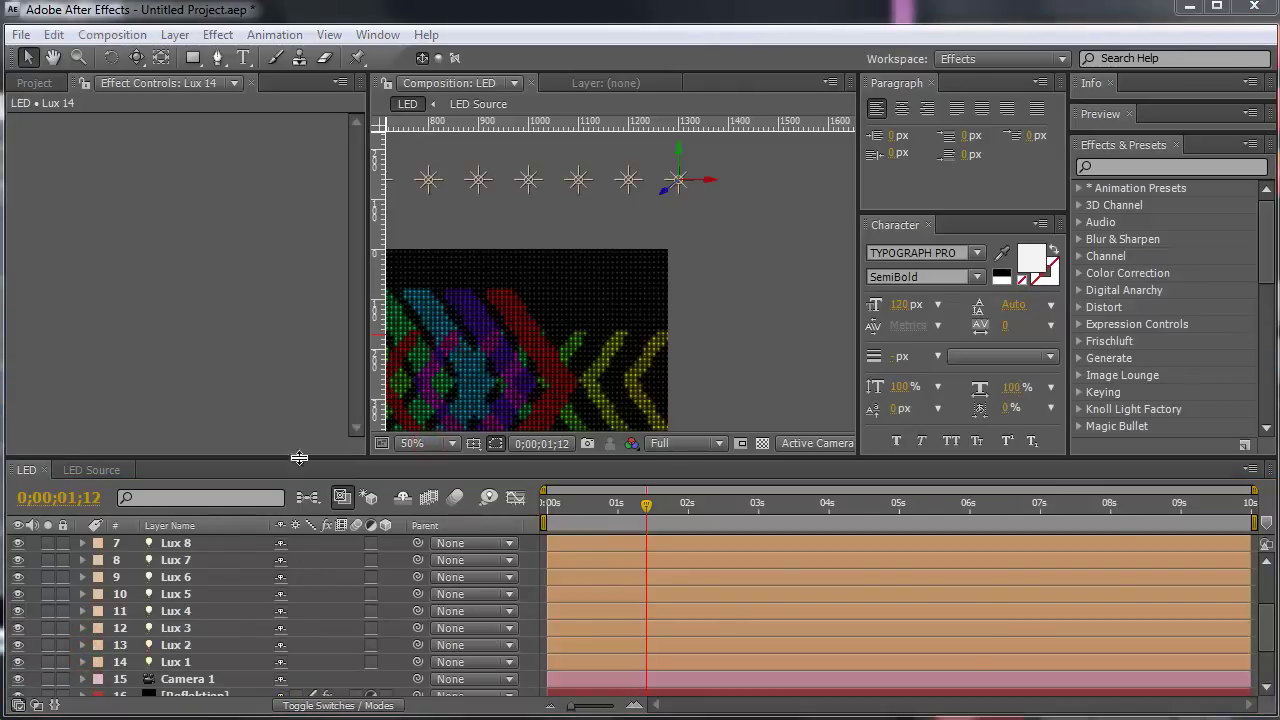
Step: Select Lux 1 through Lux 14 and set their light Color to F7B765, then collapse them
drag(314, 462, 314, 200)
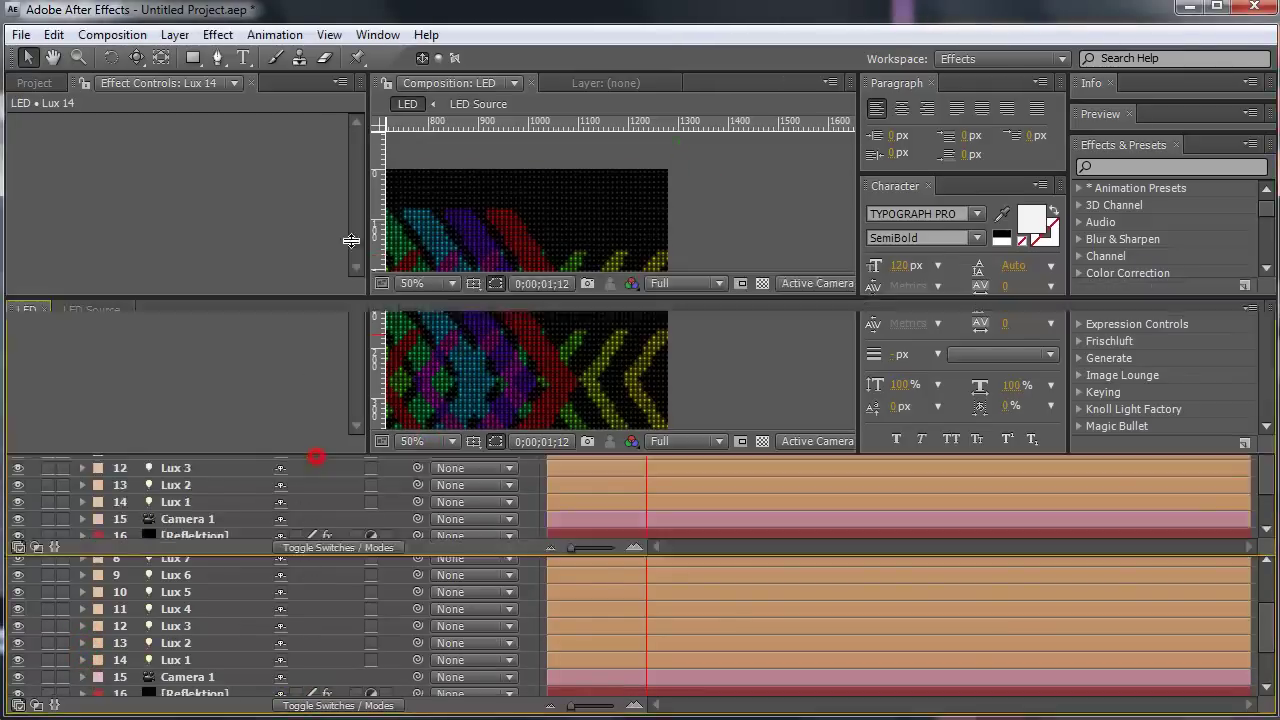
click(198, 503)
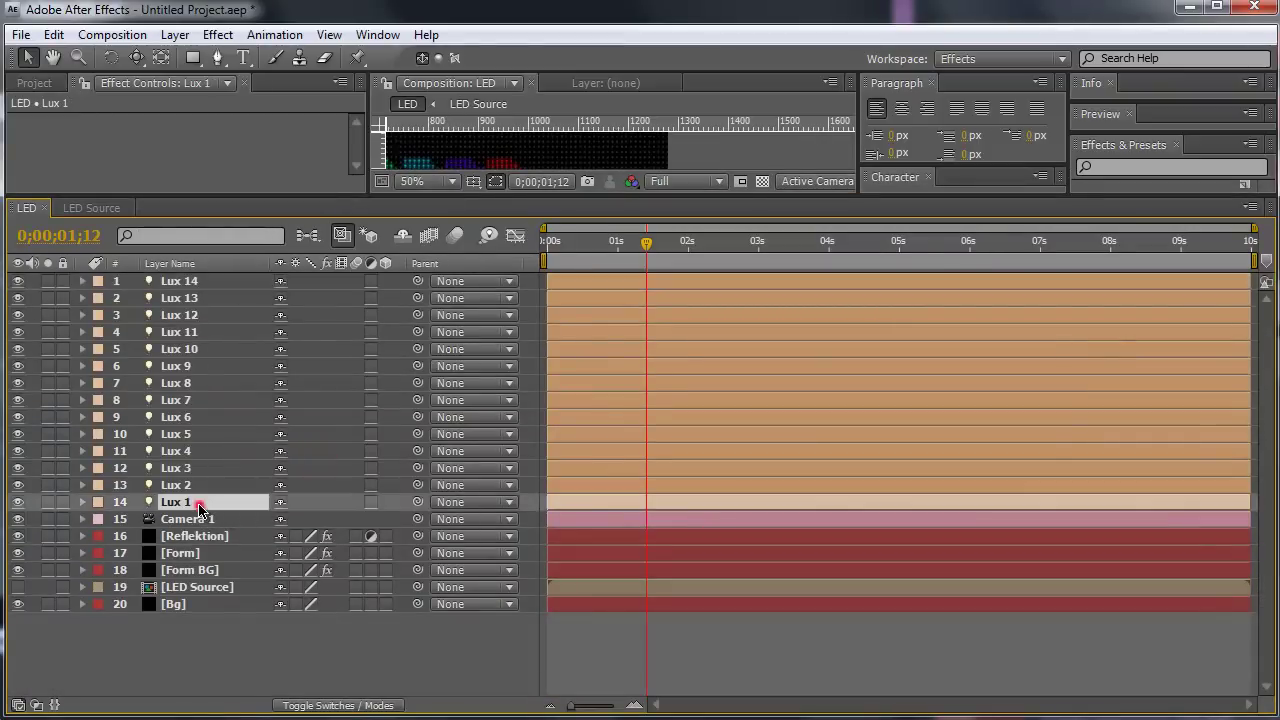
shift+click(188, 288)
key(ctrl+grave)
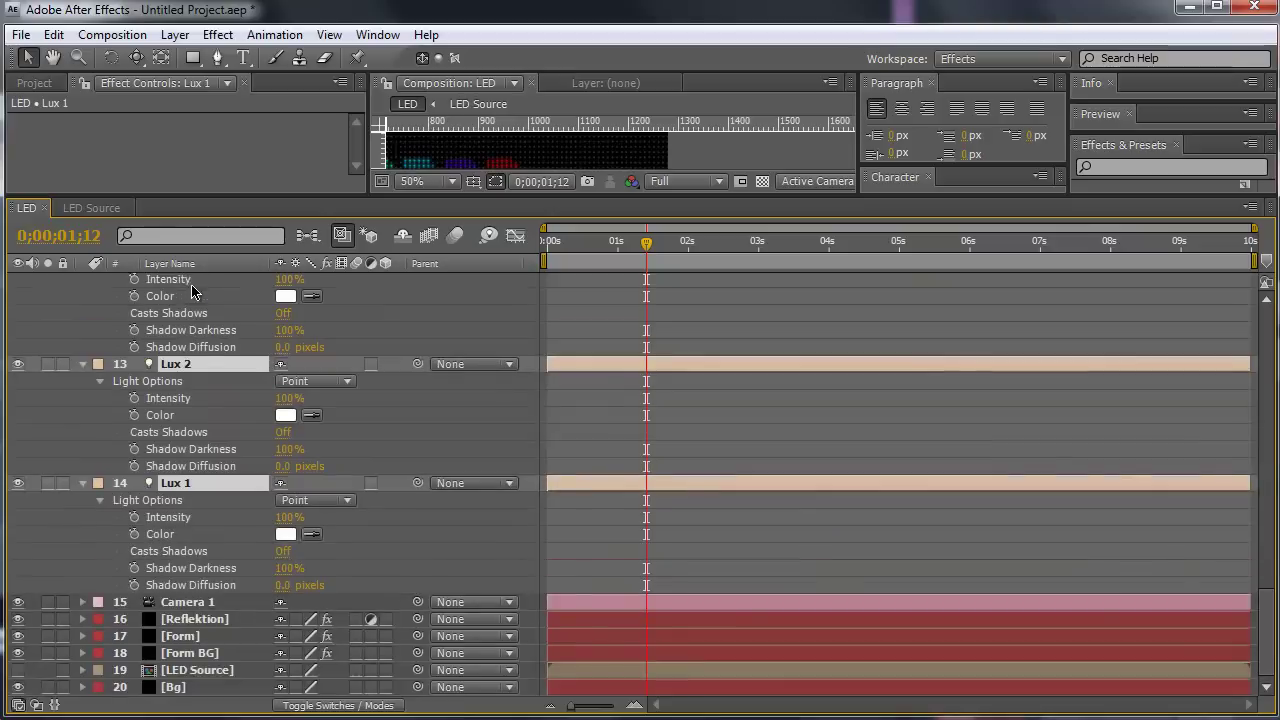
click(287, 414)
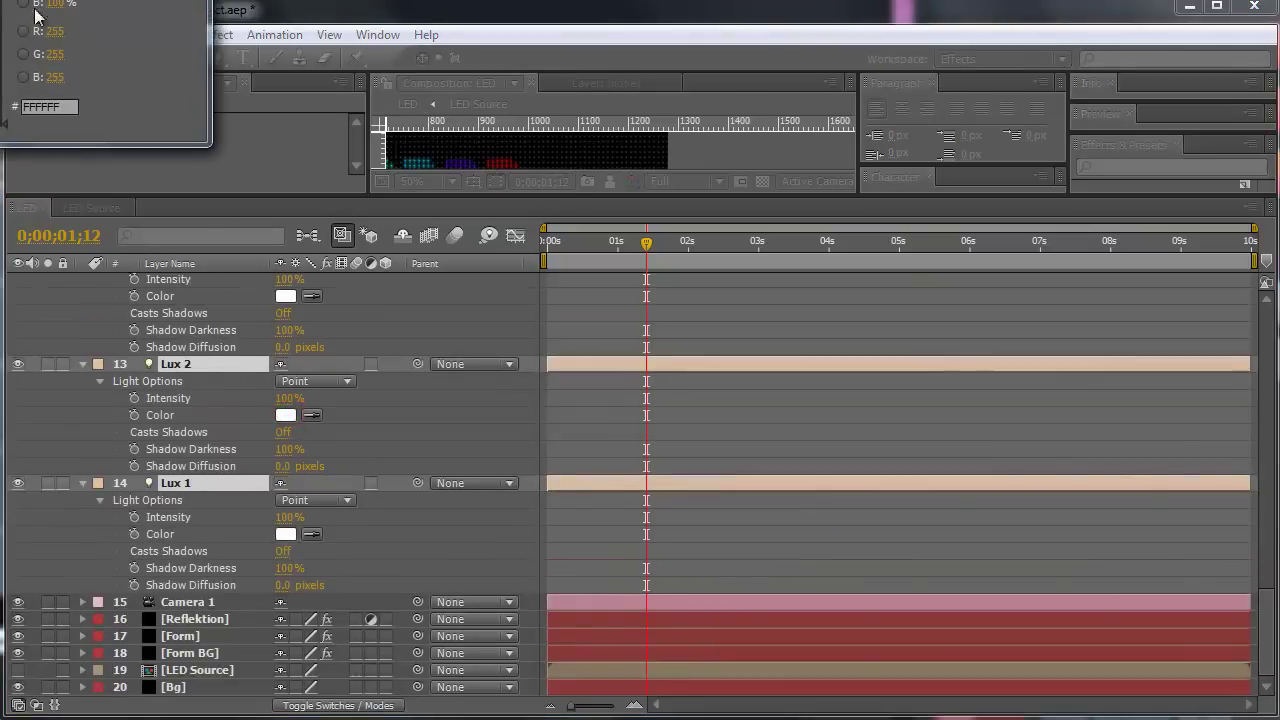
click(4, 70)
drag(5, 5, 706, 208)
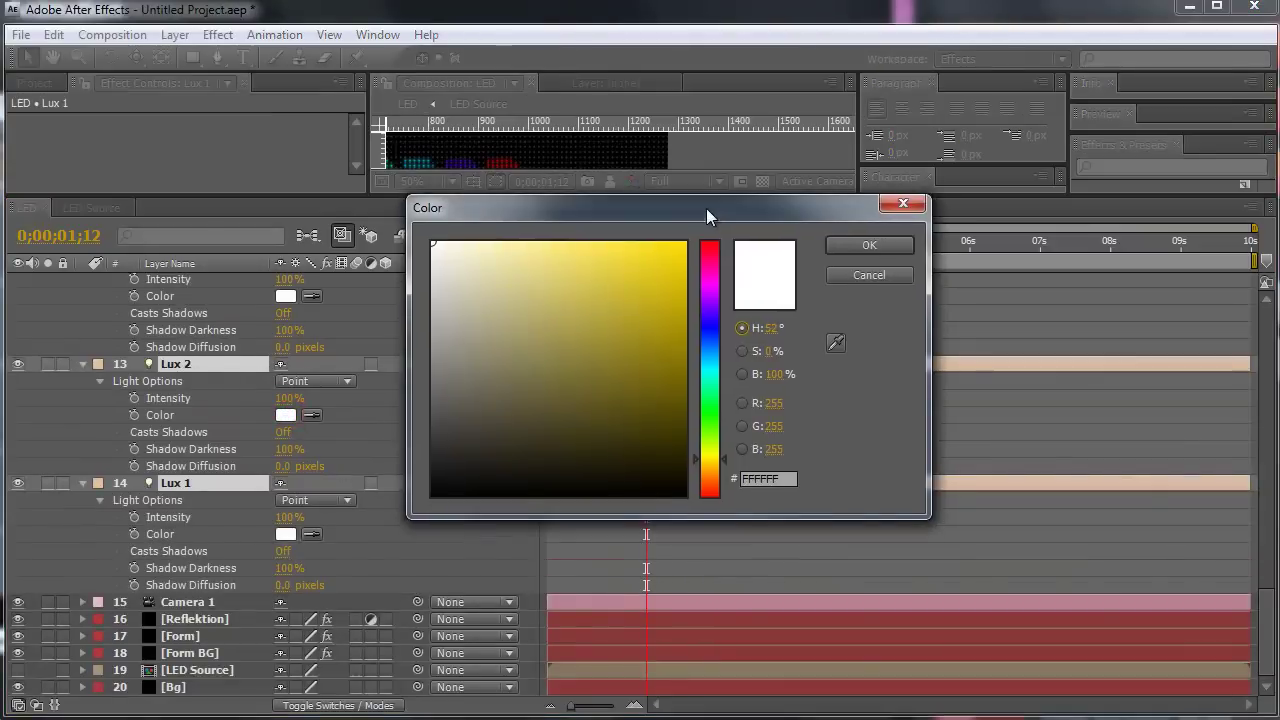
drag(698, 455, 711, 472)
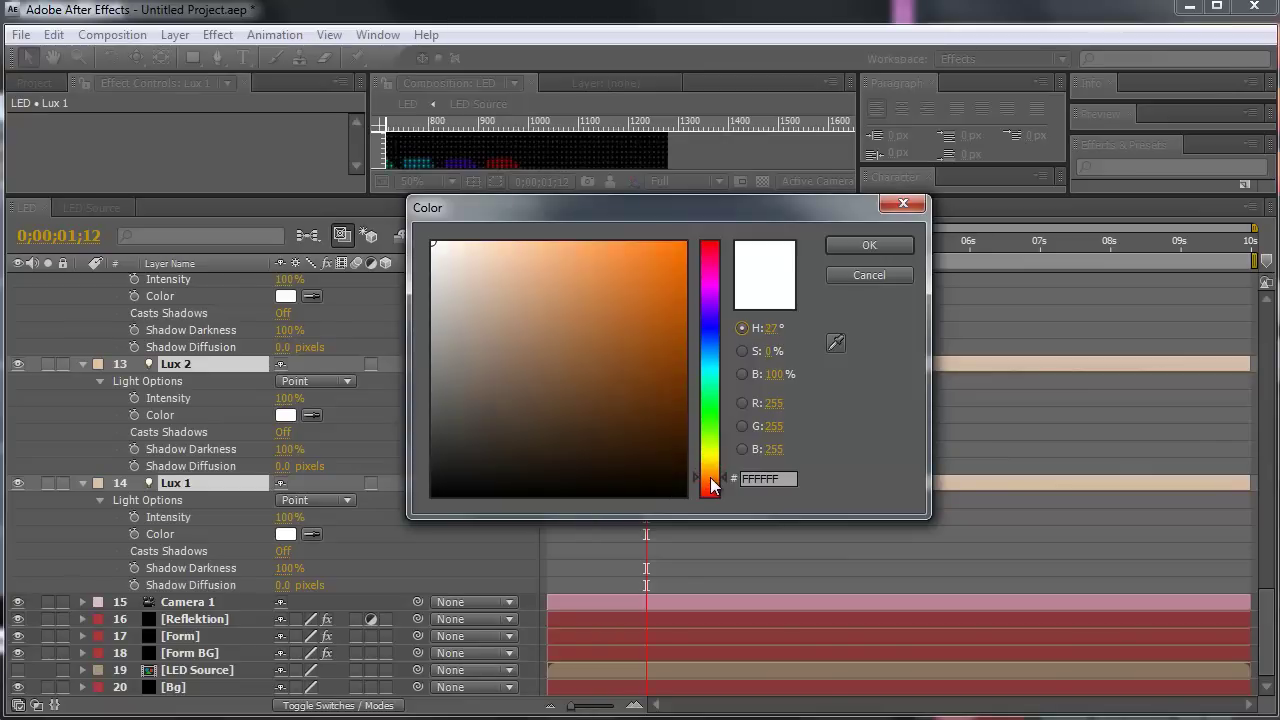
click(547, 253)
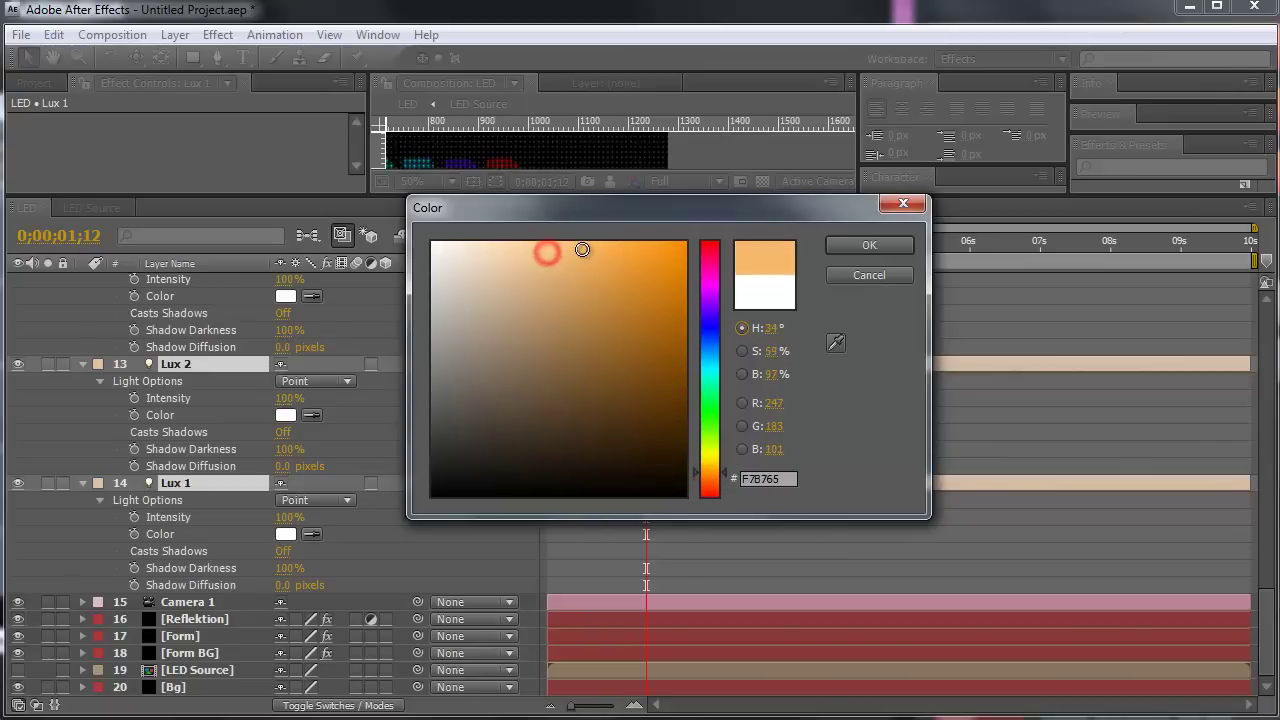
click(862, 245)
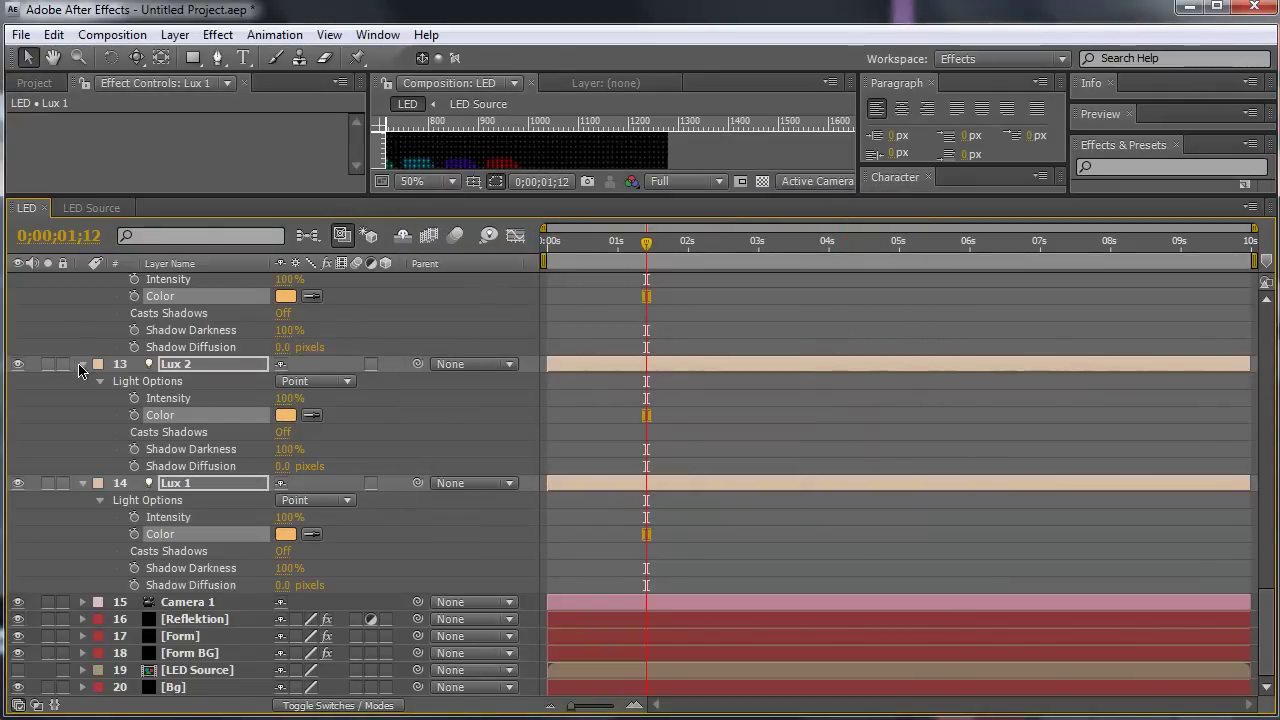
click(81, 366)
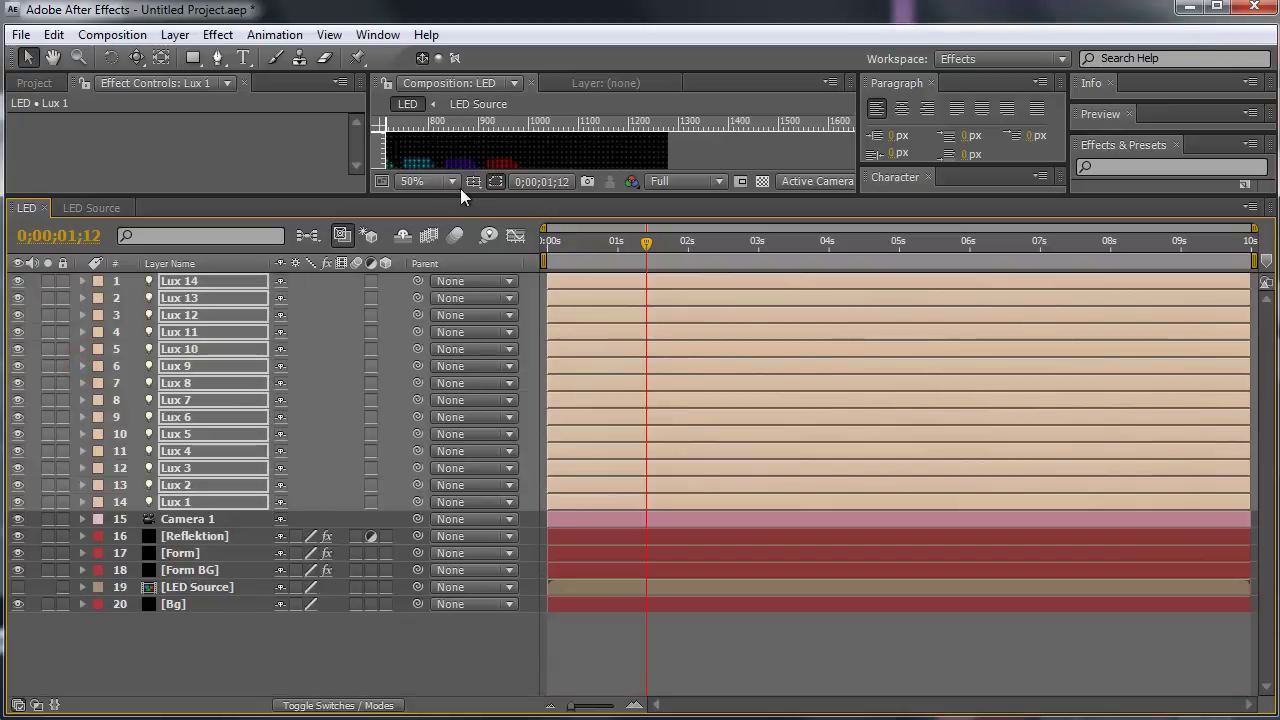
Step: Select the light layers Lux 2 through Lux 14 in the timeline
drag(464, 196, 494, 490)
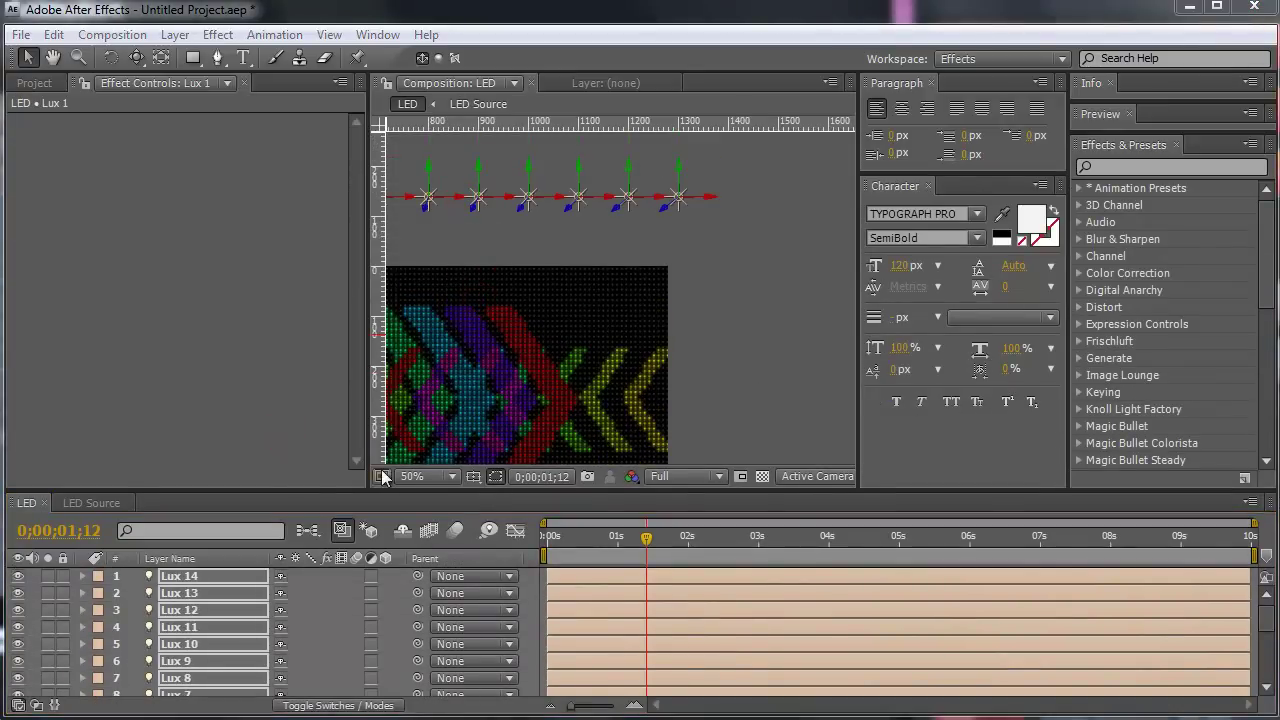
drag(383, 489, 389, 300)
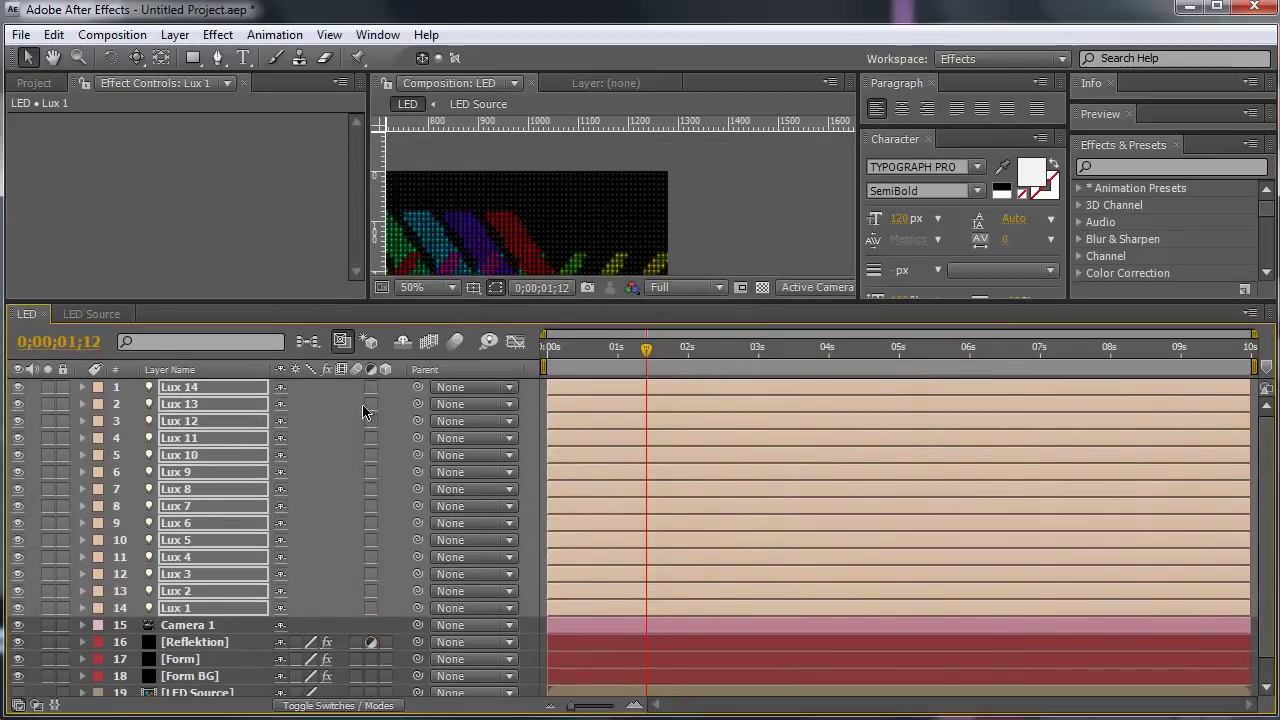
click(200, 591)
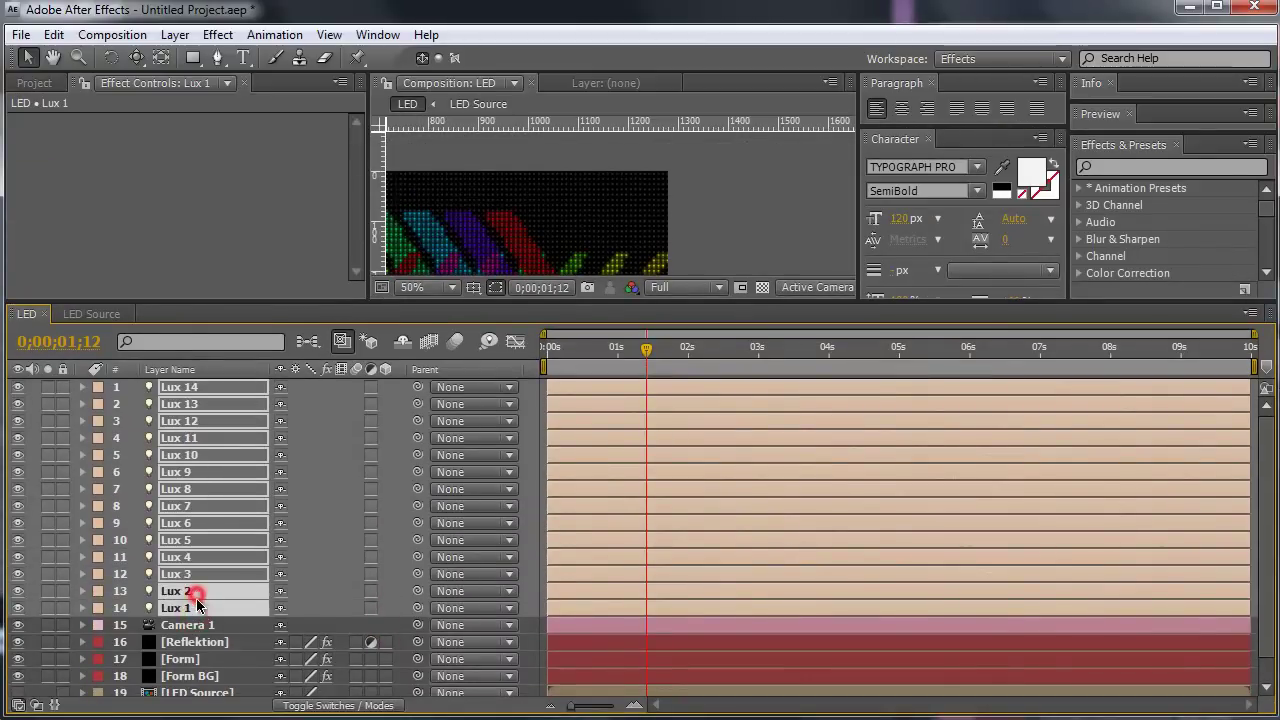
click(200, 645)
click(188, 591)
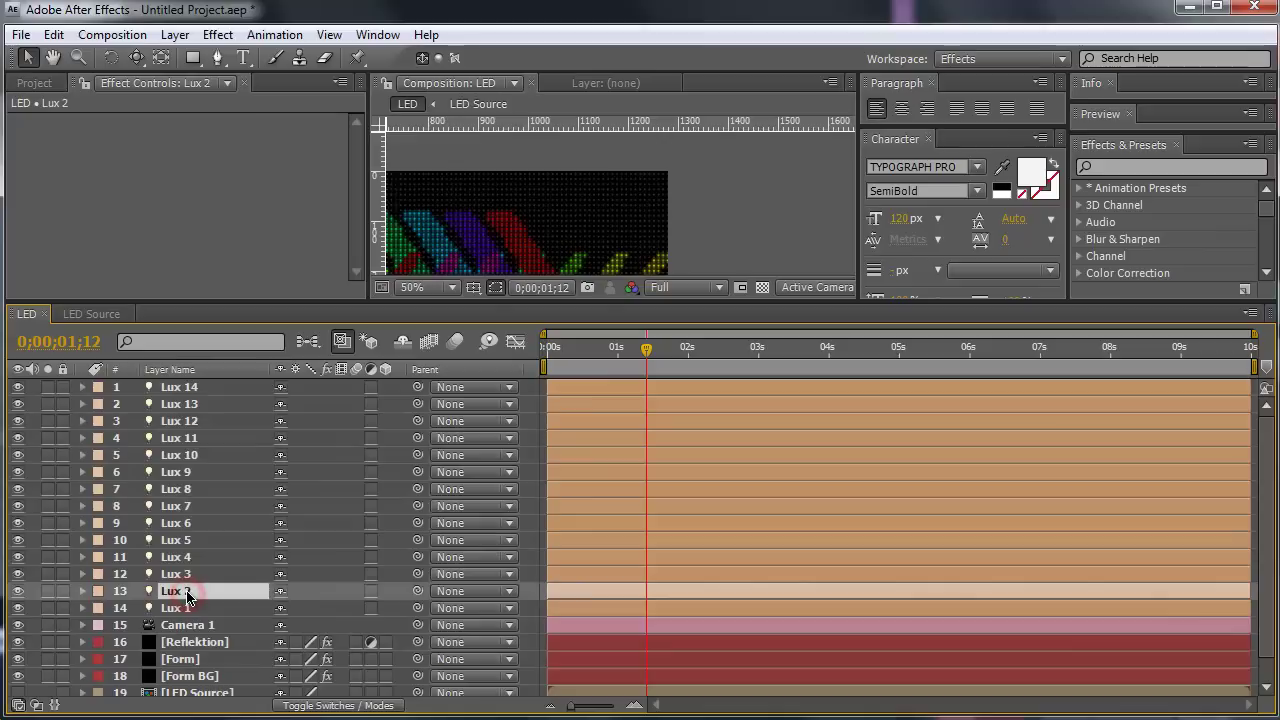
shift+click(182, 387)
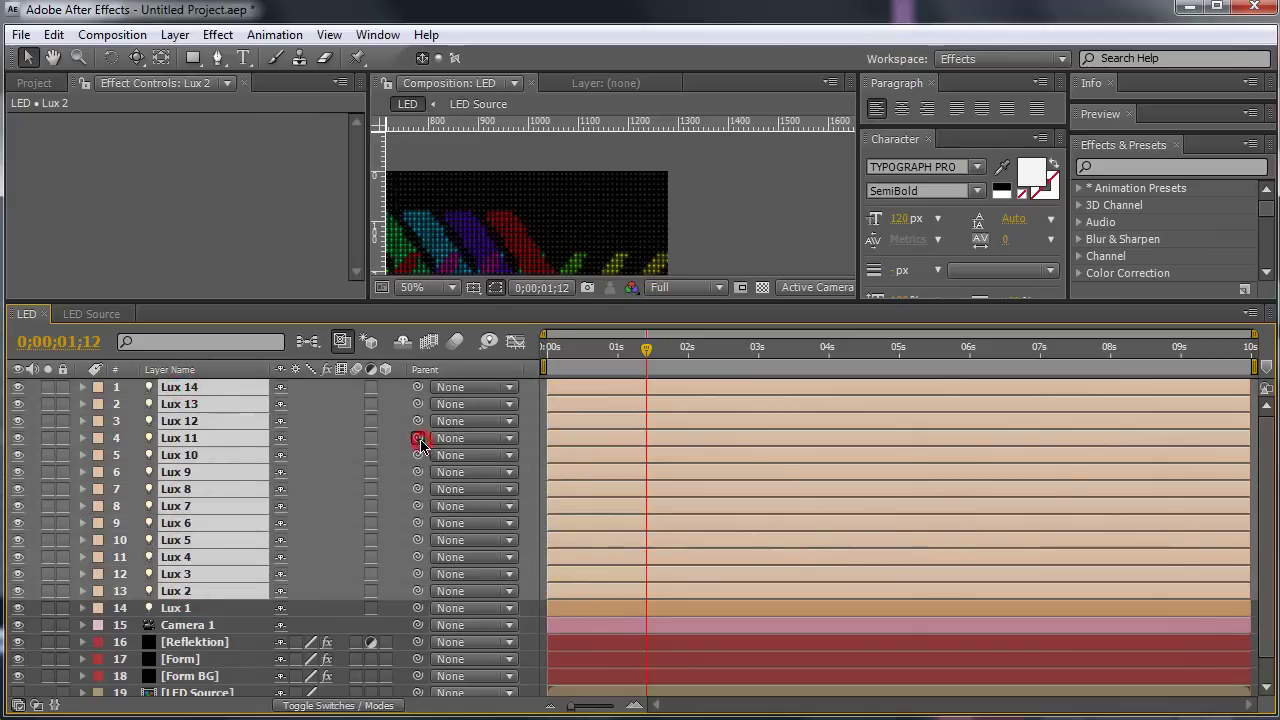
Step: Parent the selected lights to Lux 1, mark them shy, and hide shy layers
drag(418, 438, 205, 609)
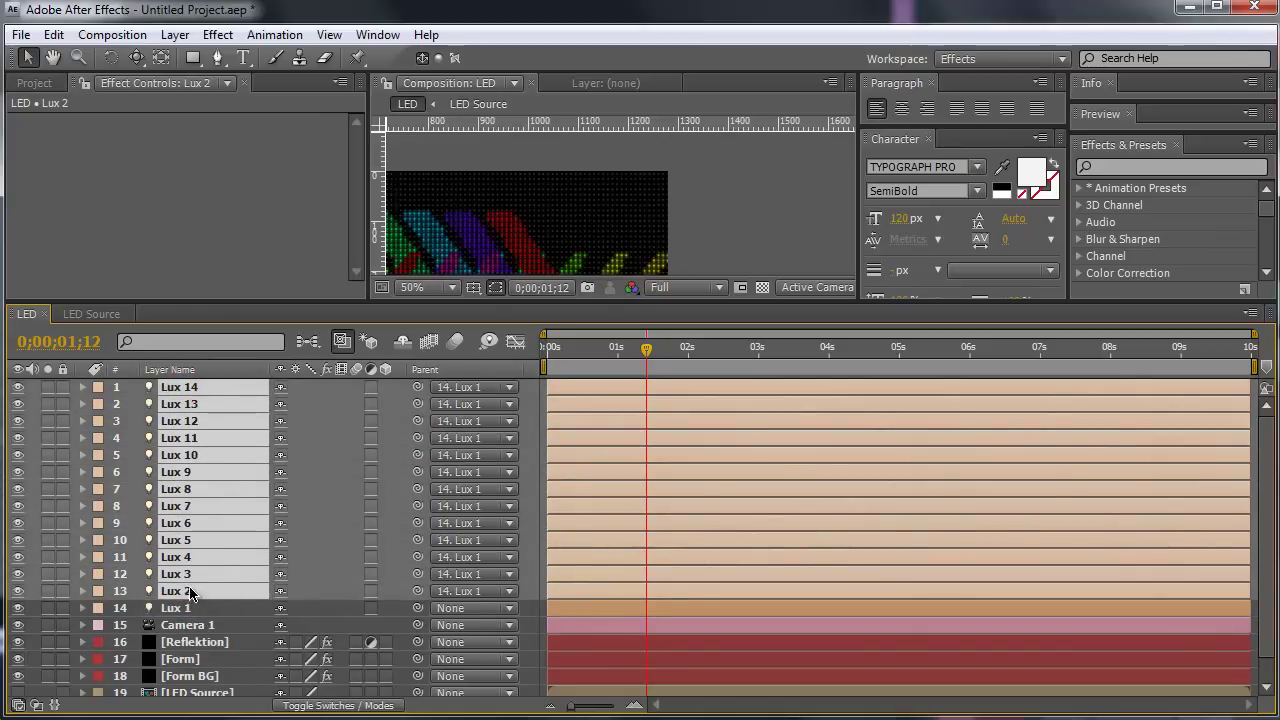
click(281, 421)
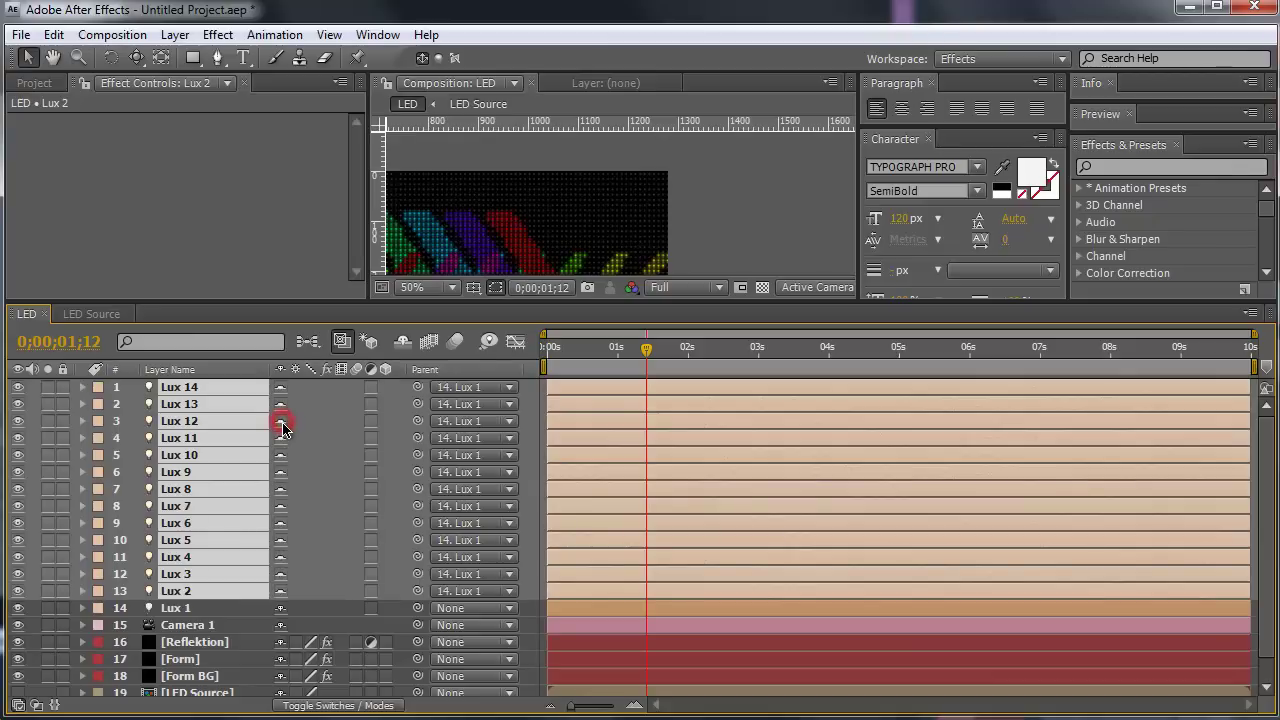
click(403, 344)
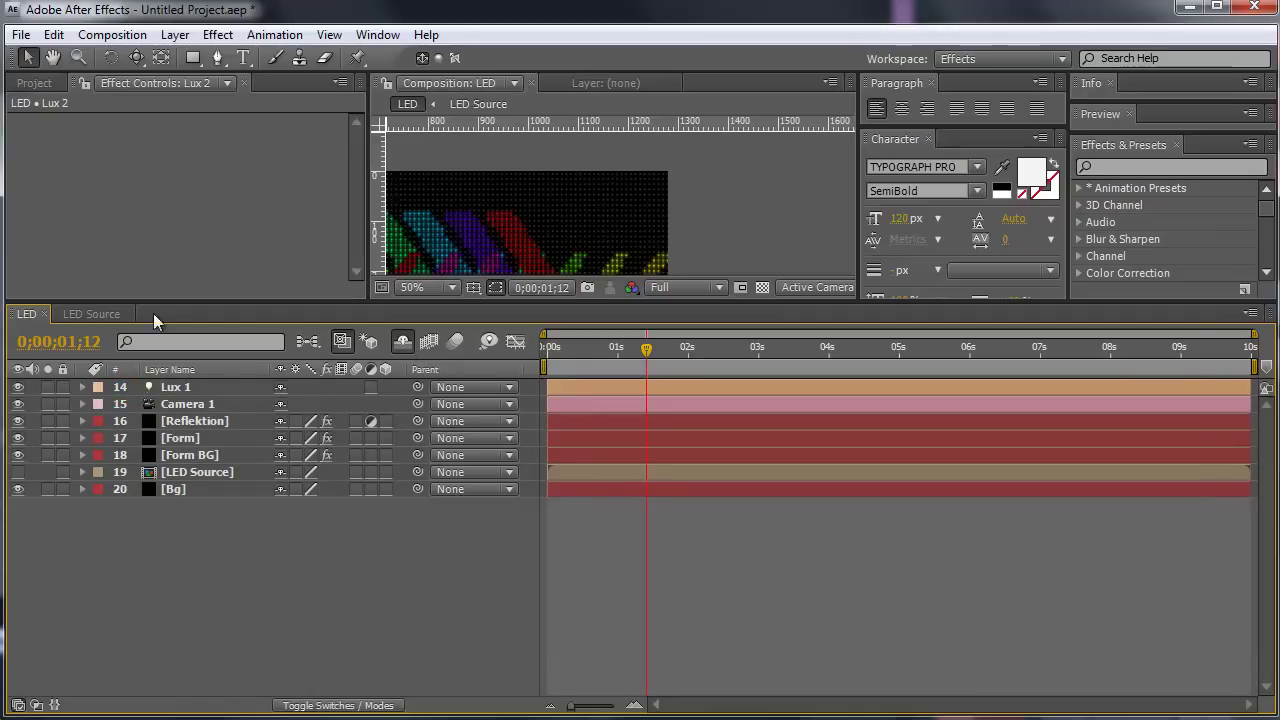
Step: Frame the LED panel in the viewer at 25% and step time back to 0;00;01;10
click(404, 344)
click(404, 344)
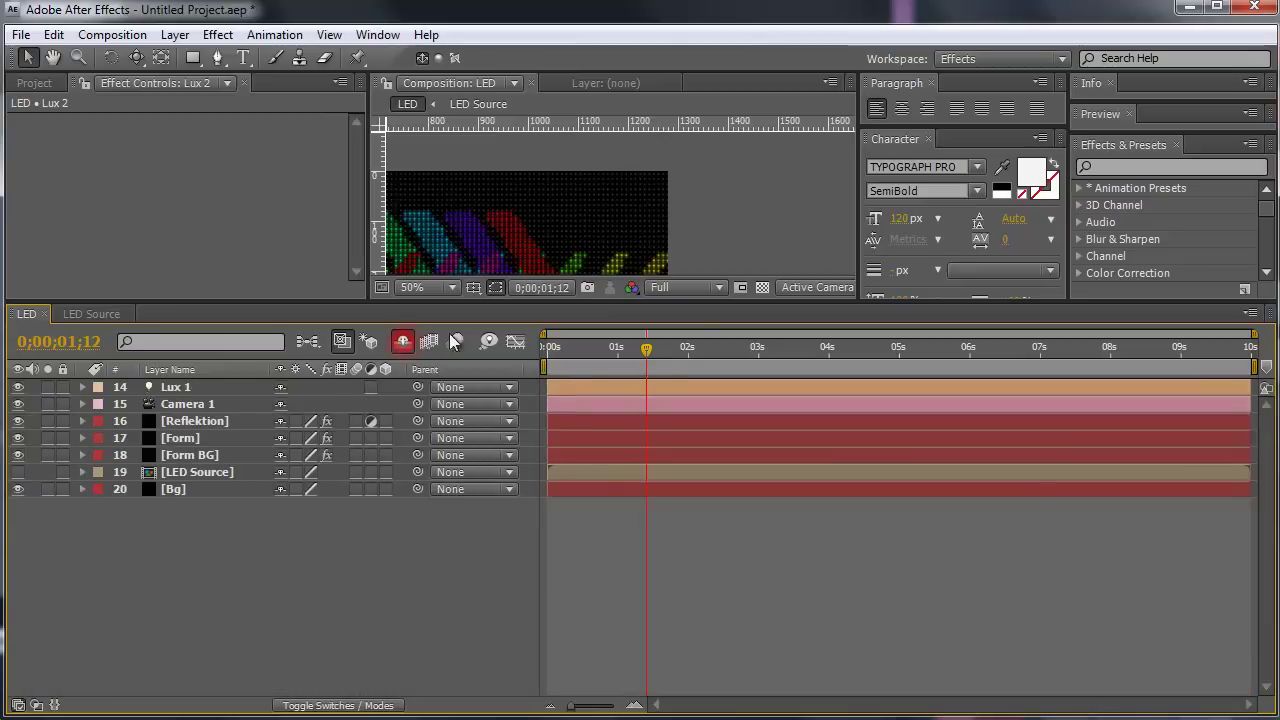
drag(553, 302, 553, 442)
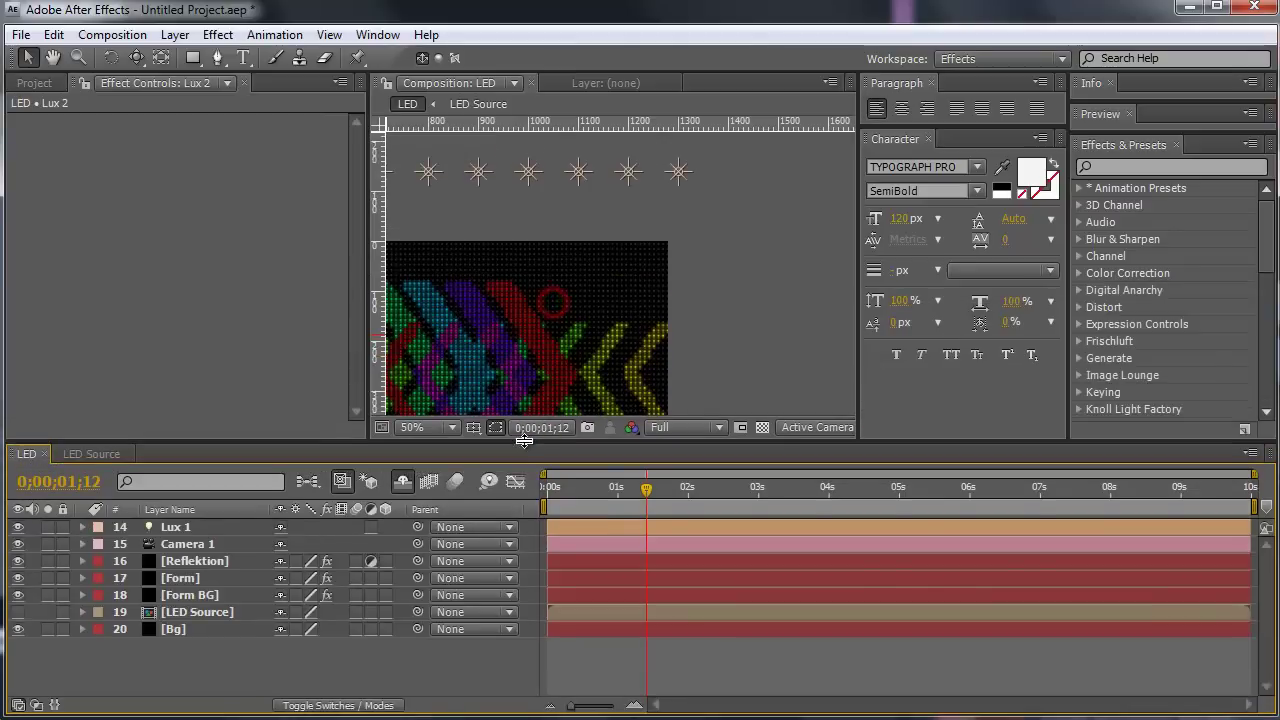
scroll(522, 313, down, 2)
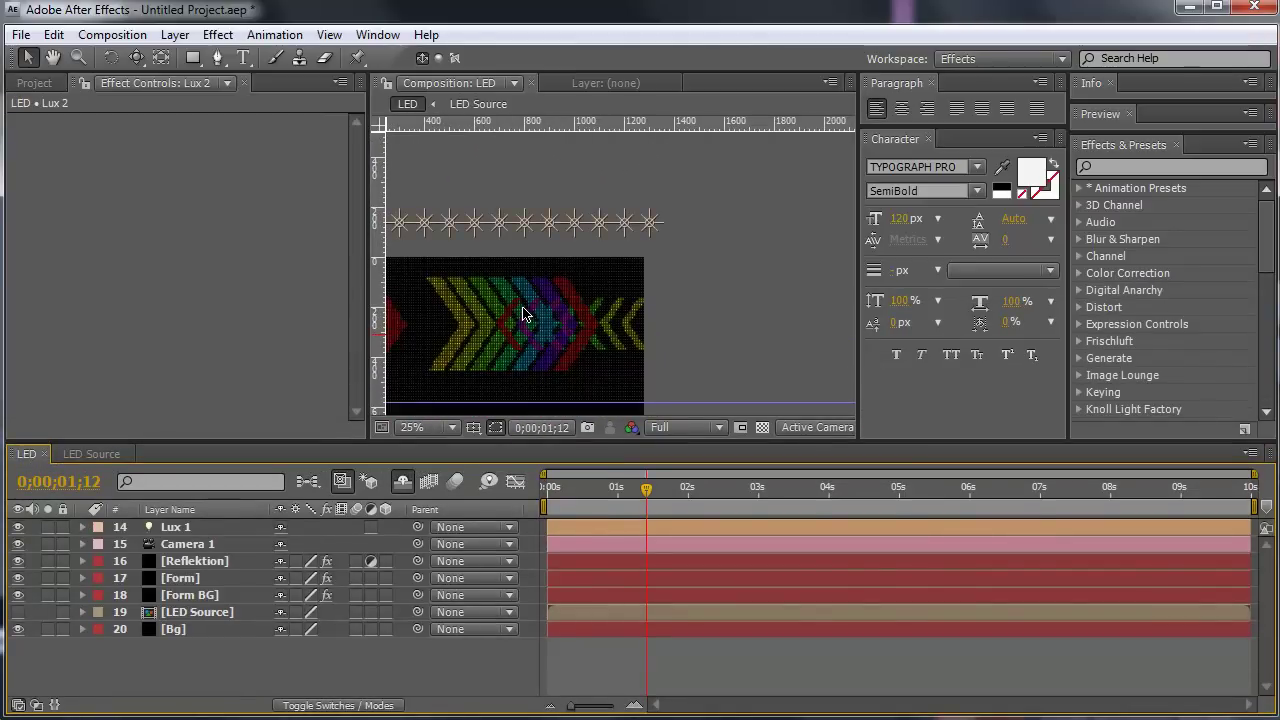
key(h)
scroll(522, 313, up, 2)
drag(522, 313, 651, 257)
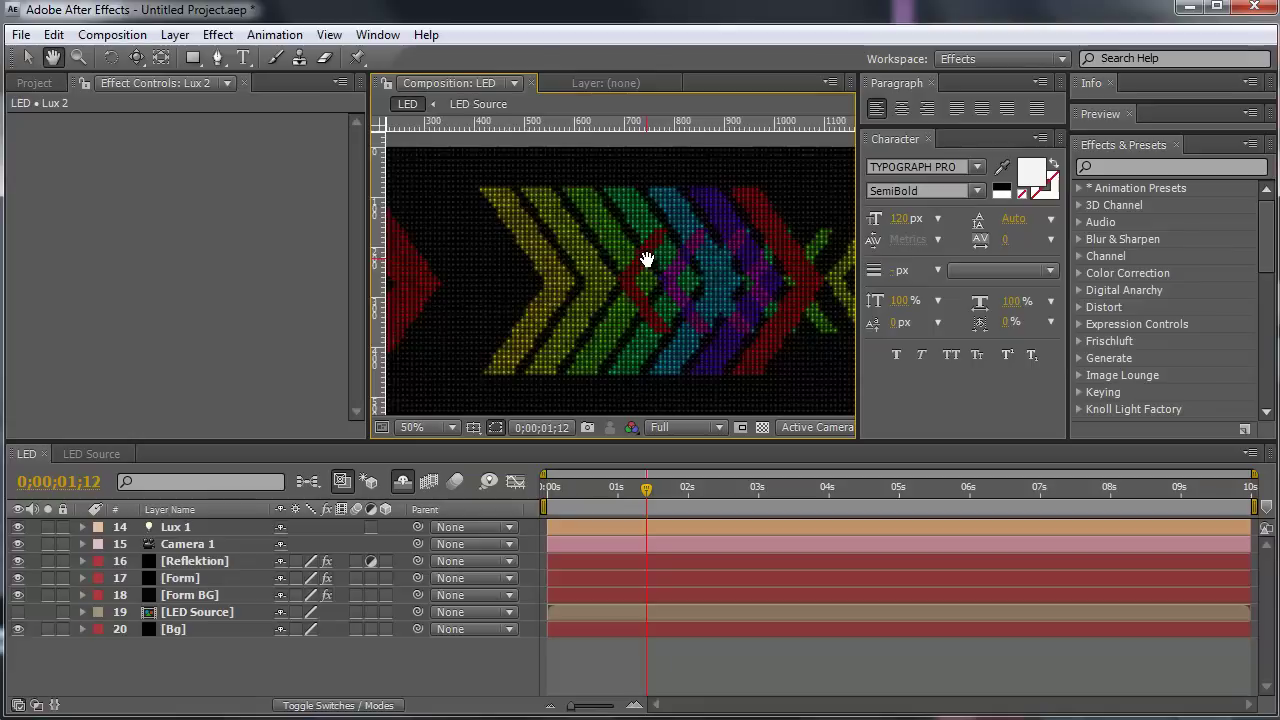
key(comma)
key(comma)
key(v)
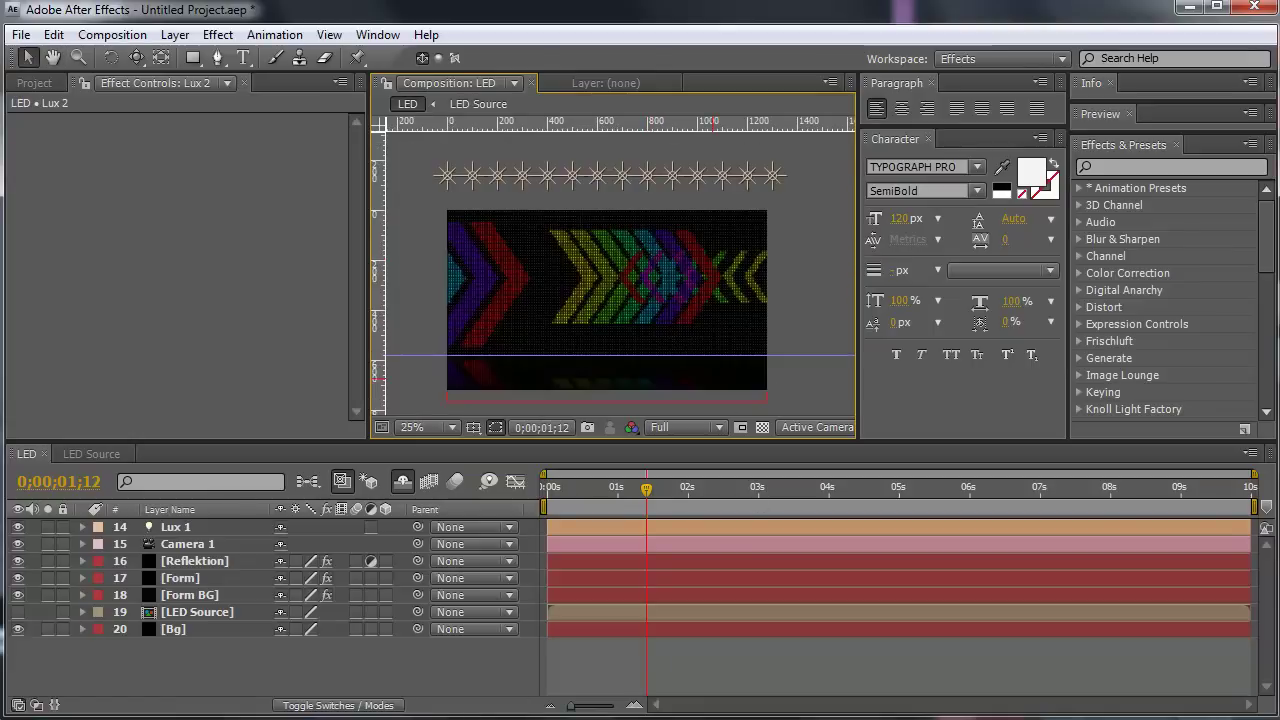
key(Page_Up)
key(Page_Up)
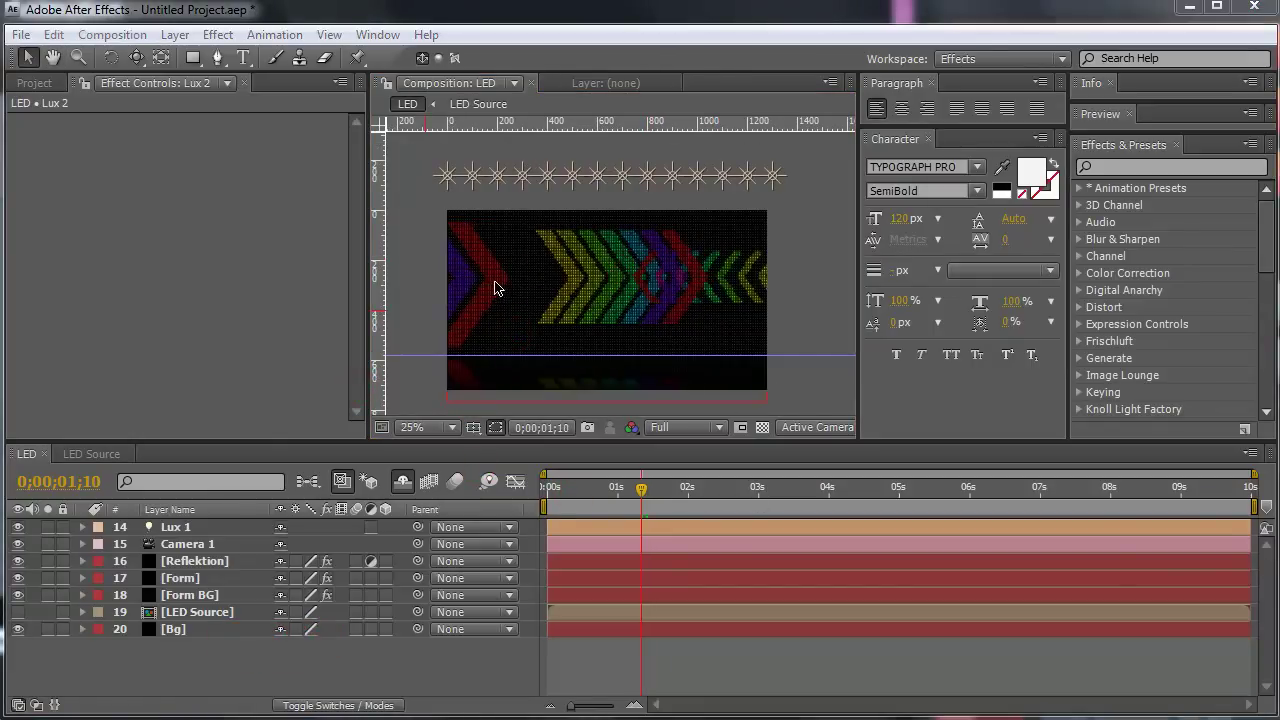
Step: Move Lux 1 to Position 0, 184, 0 so the light row sits on the panel's top edge
click(192, 529)
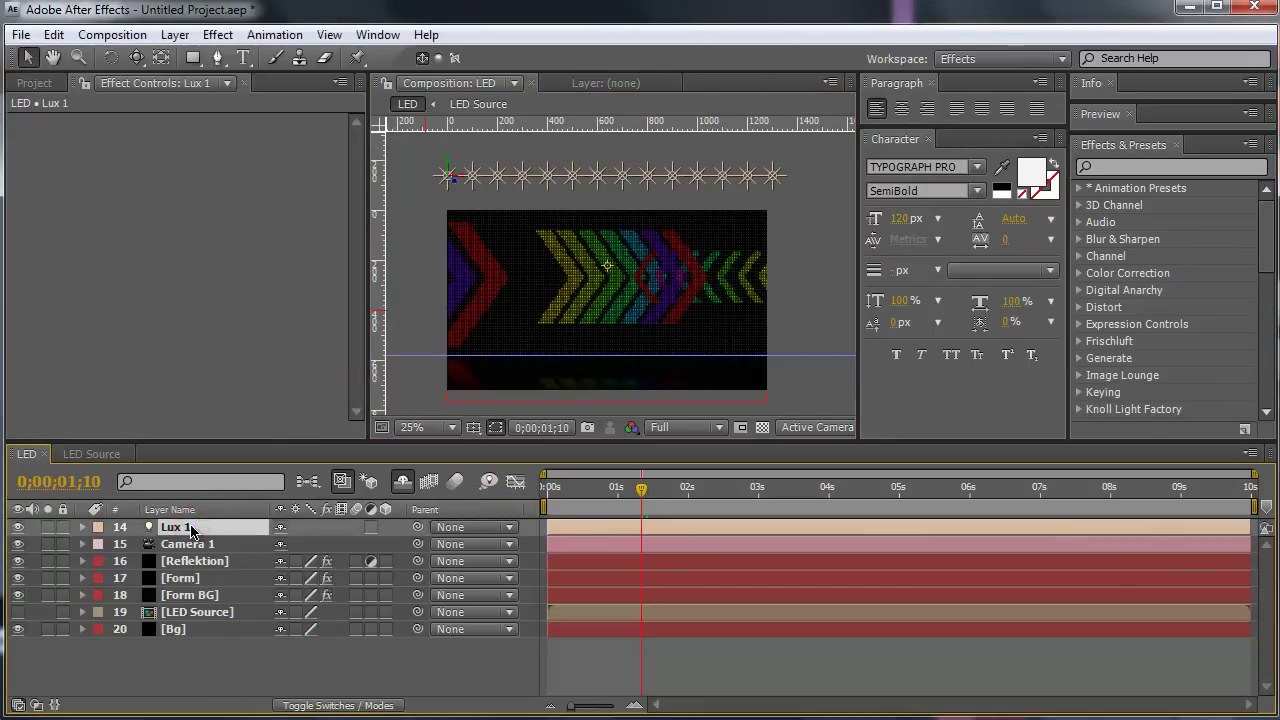
key(p)
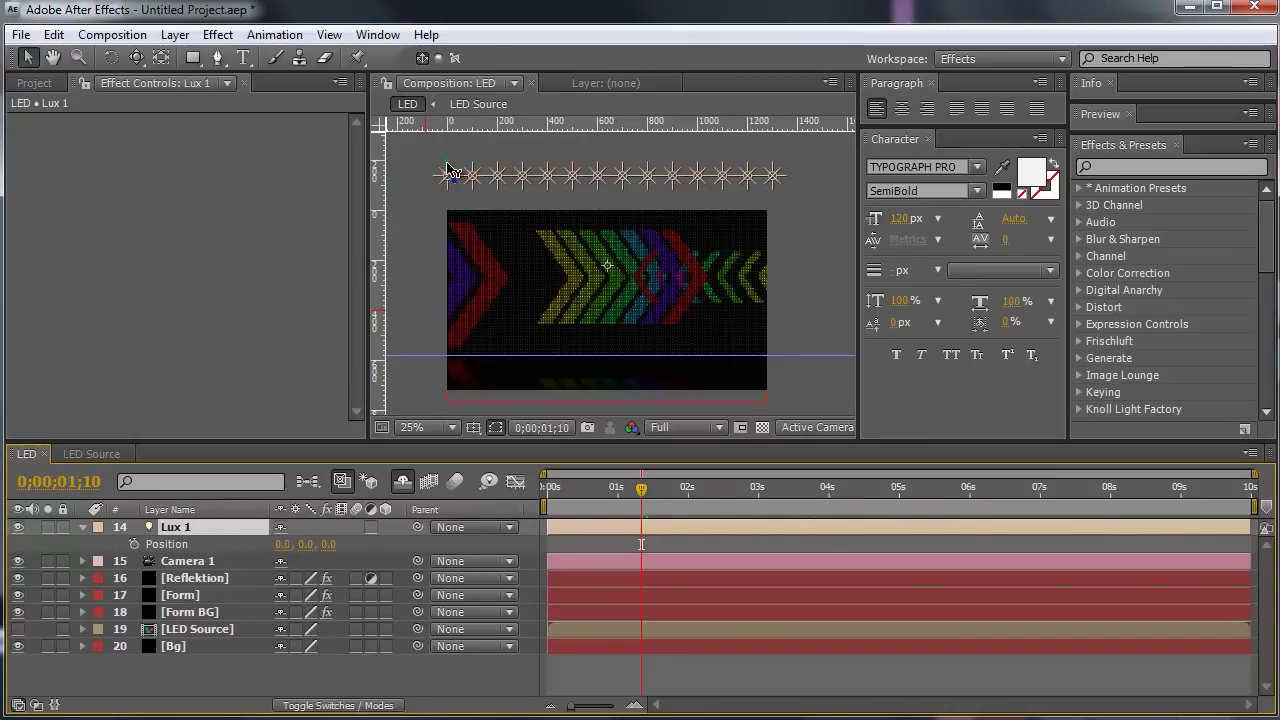
drag(450, 171, 451, 223)
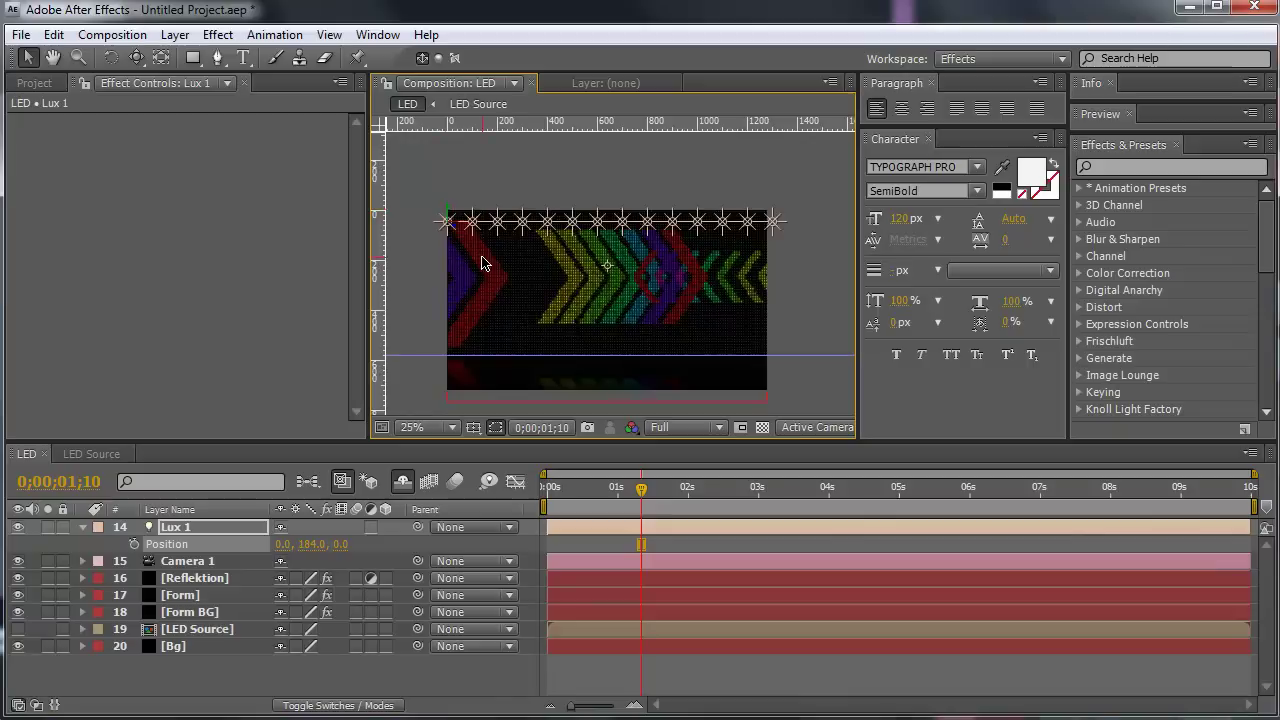
key(period)
key(comma)
Step: Set the Form layer's Kaleidospace Mirror Mode to Vertical and scrub to preview the mirrored chevrons
click(185, 595)
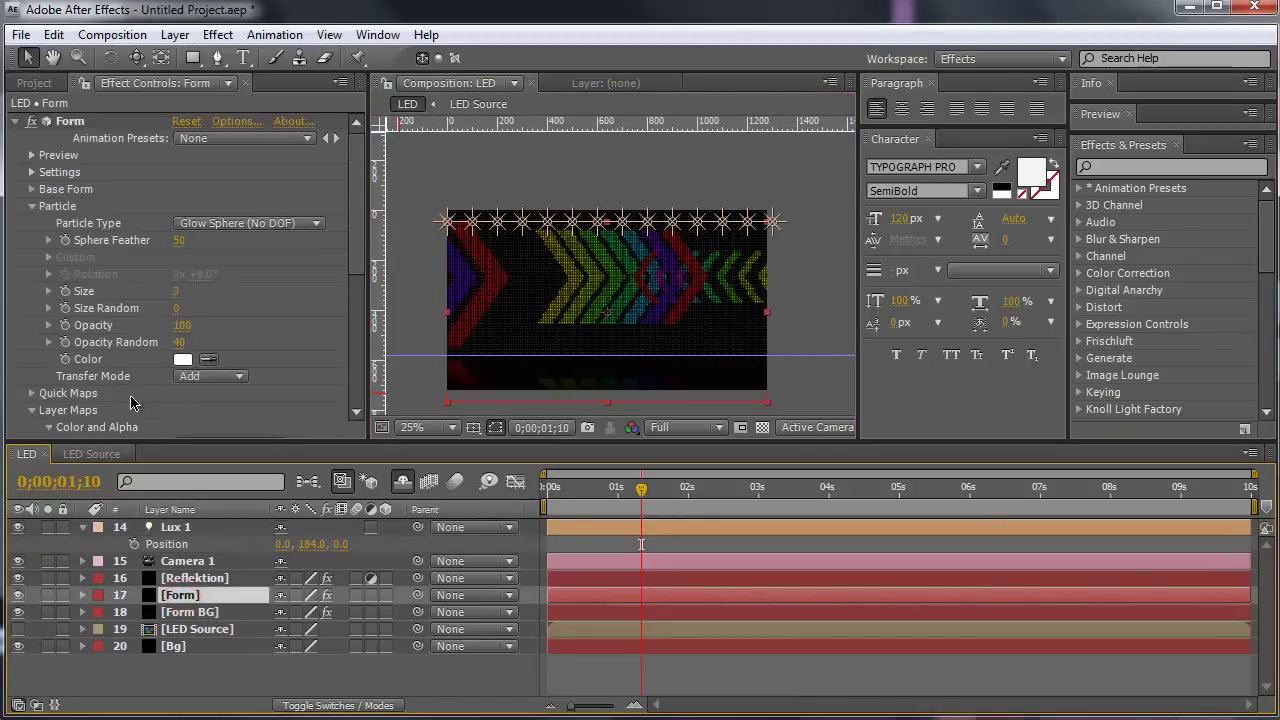
scroll(88, 400, down, 5)
scroll(88, 402, down, 1)
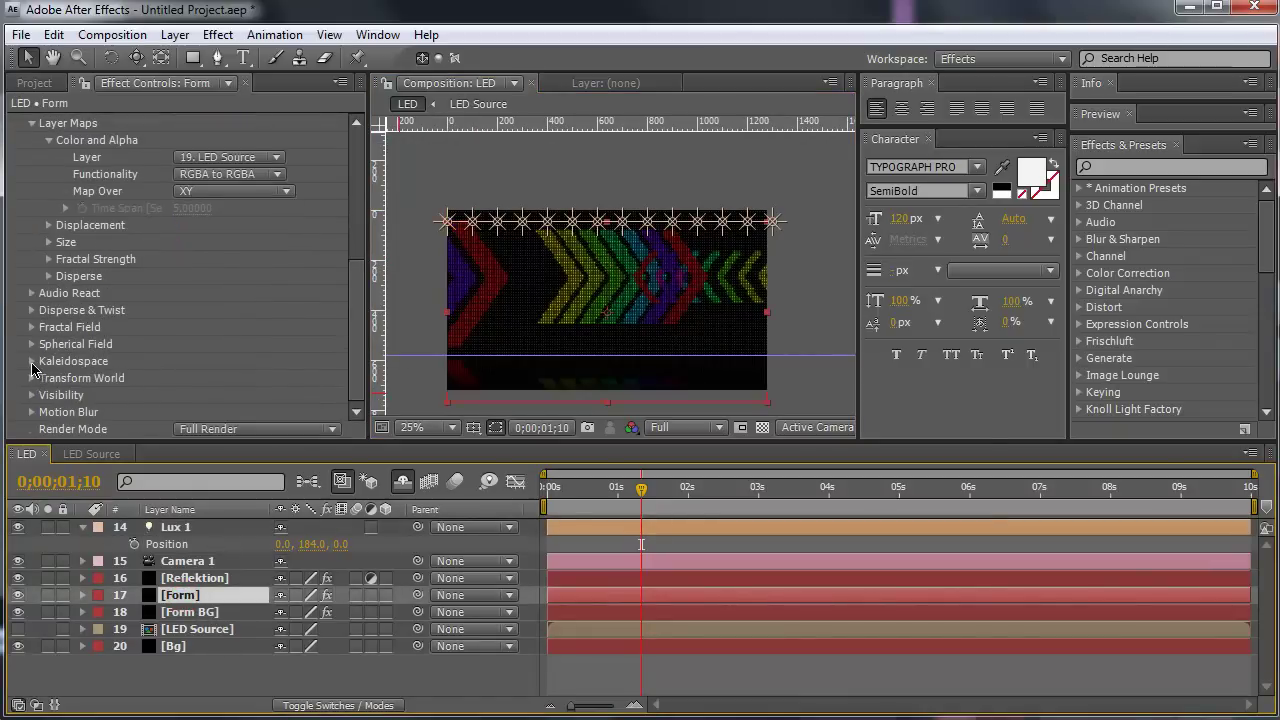
click(32, 362)
click(222, 384)
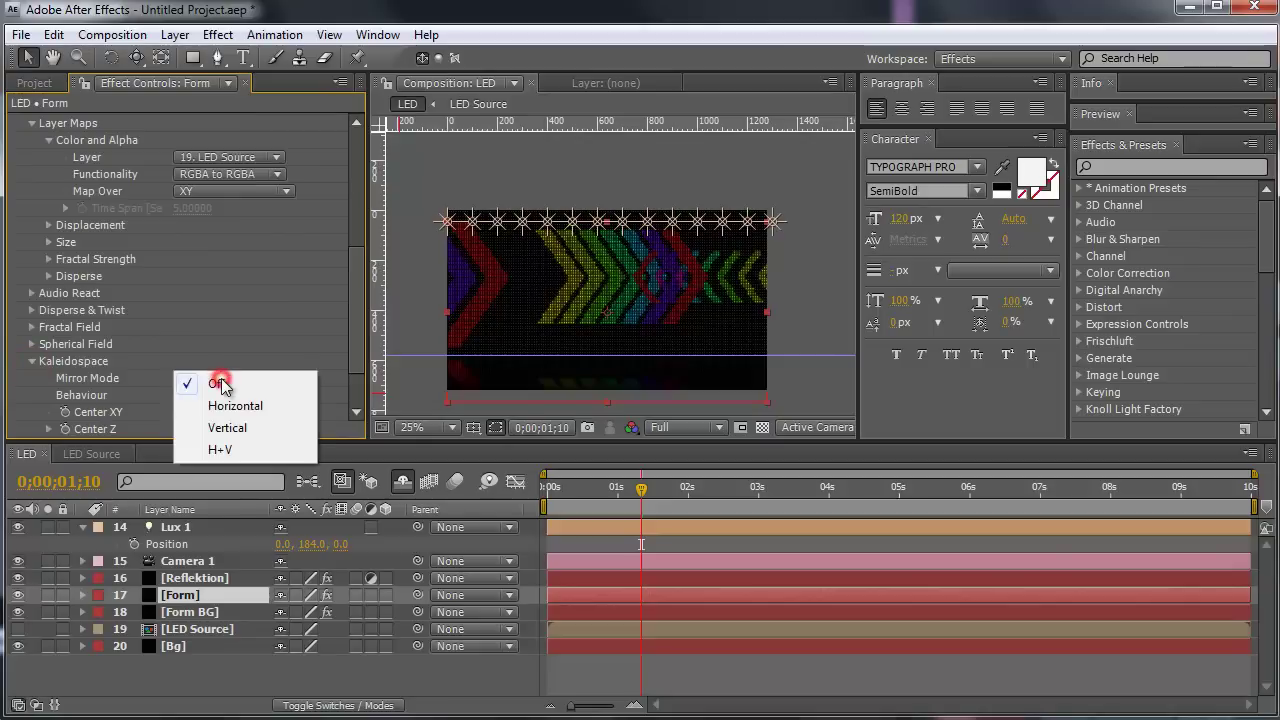
click(240, 430)
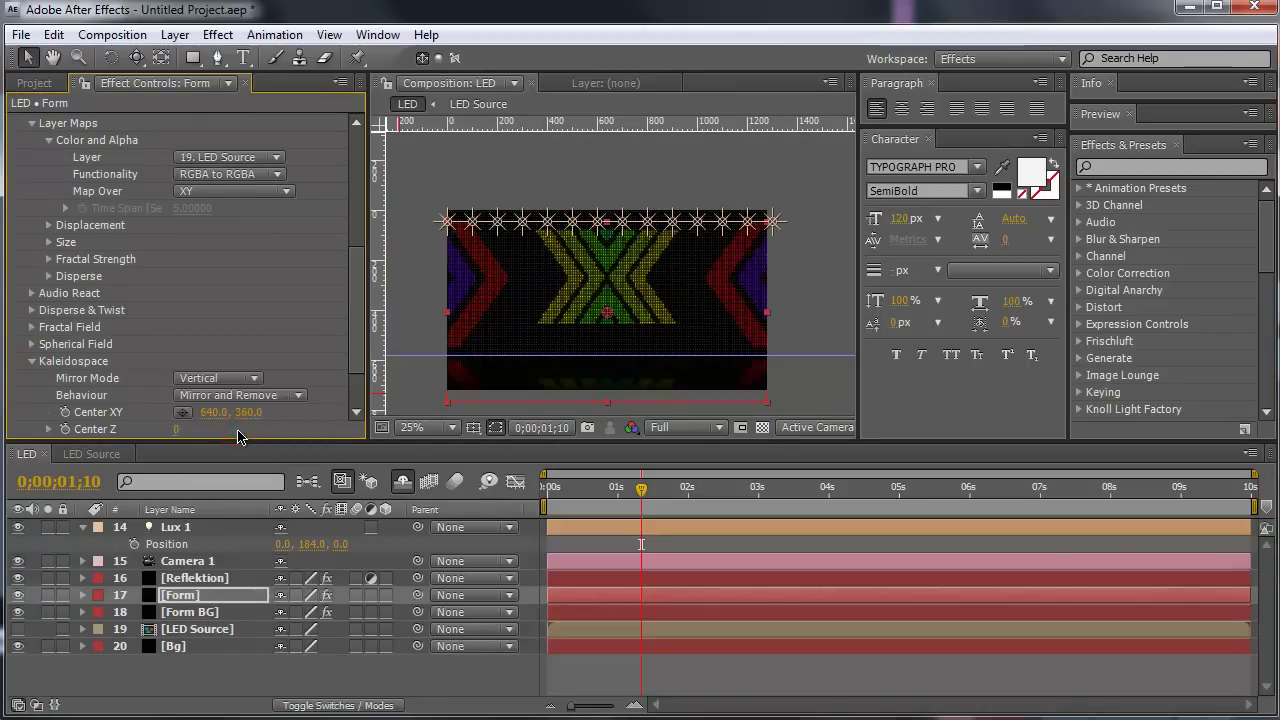
drag(628, 490, 705, 502)
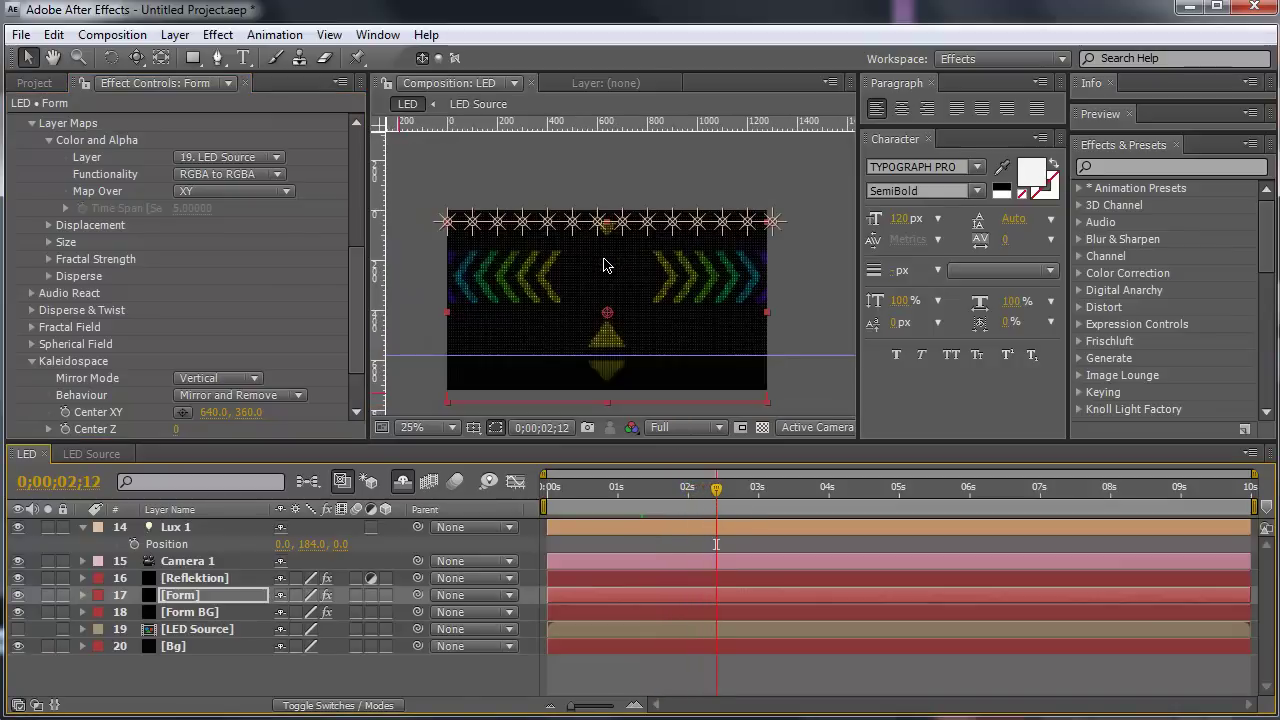
Step: Create a new solid named LUx and make it an adjustment layer
click(193, 698)
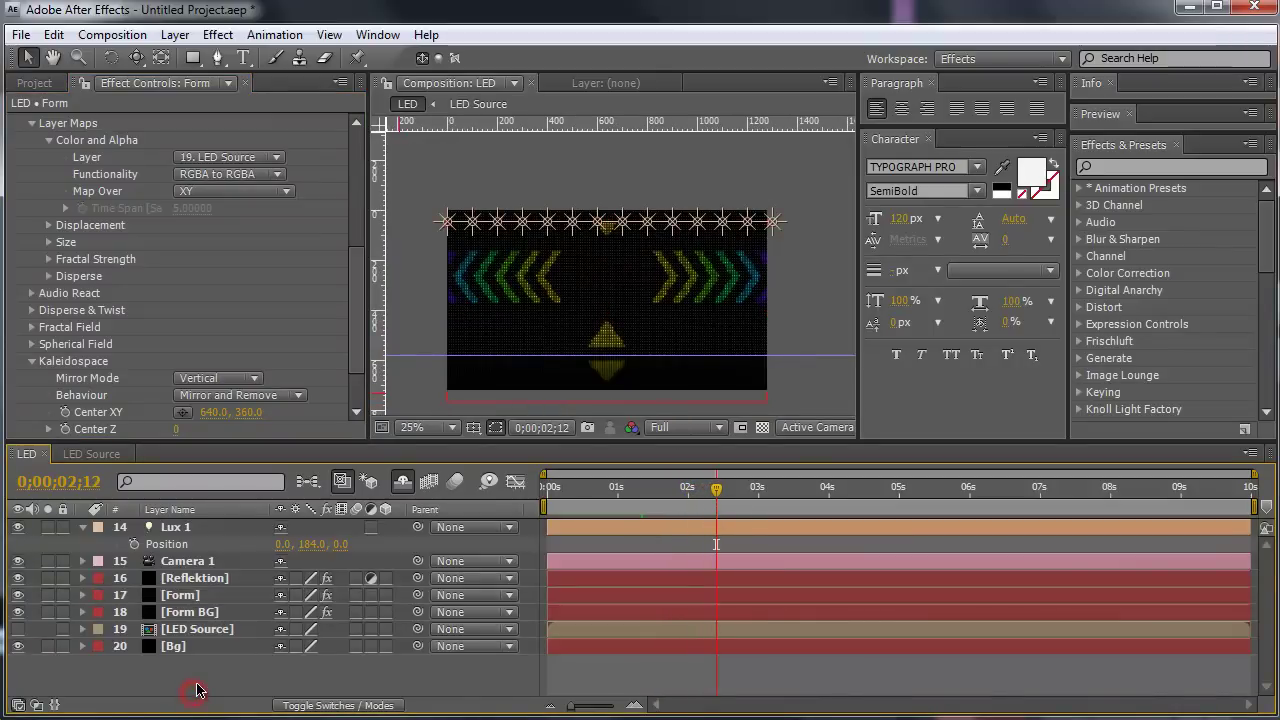
right_click(198, 680)
mouse_move(263, 672)
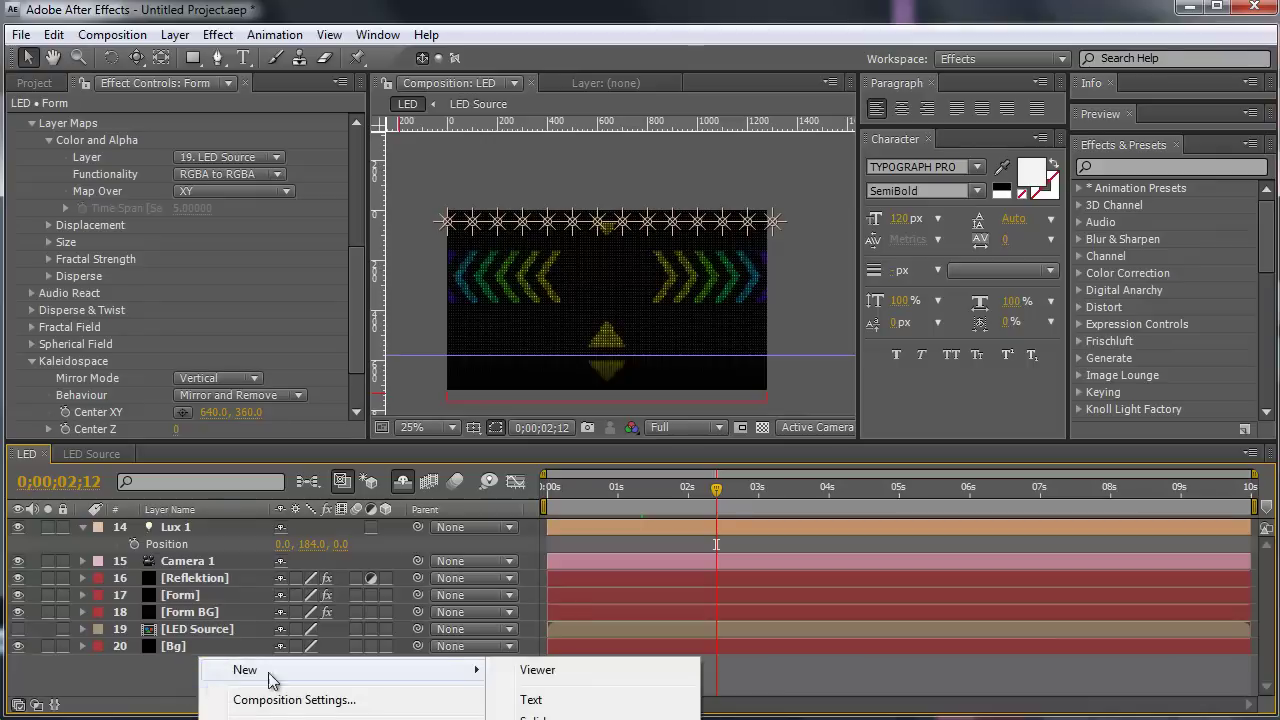
click(555, 717)
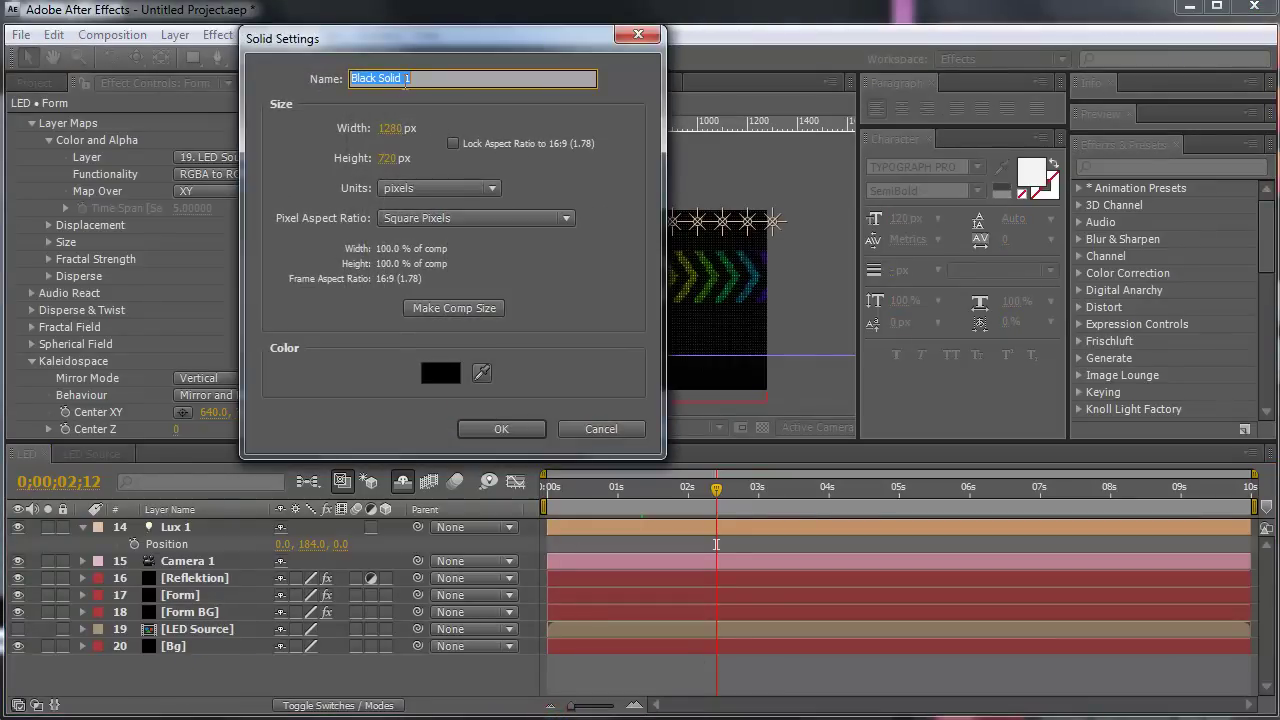
text(LUx)
key(Return)
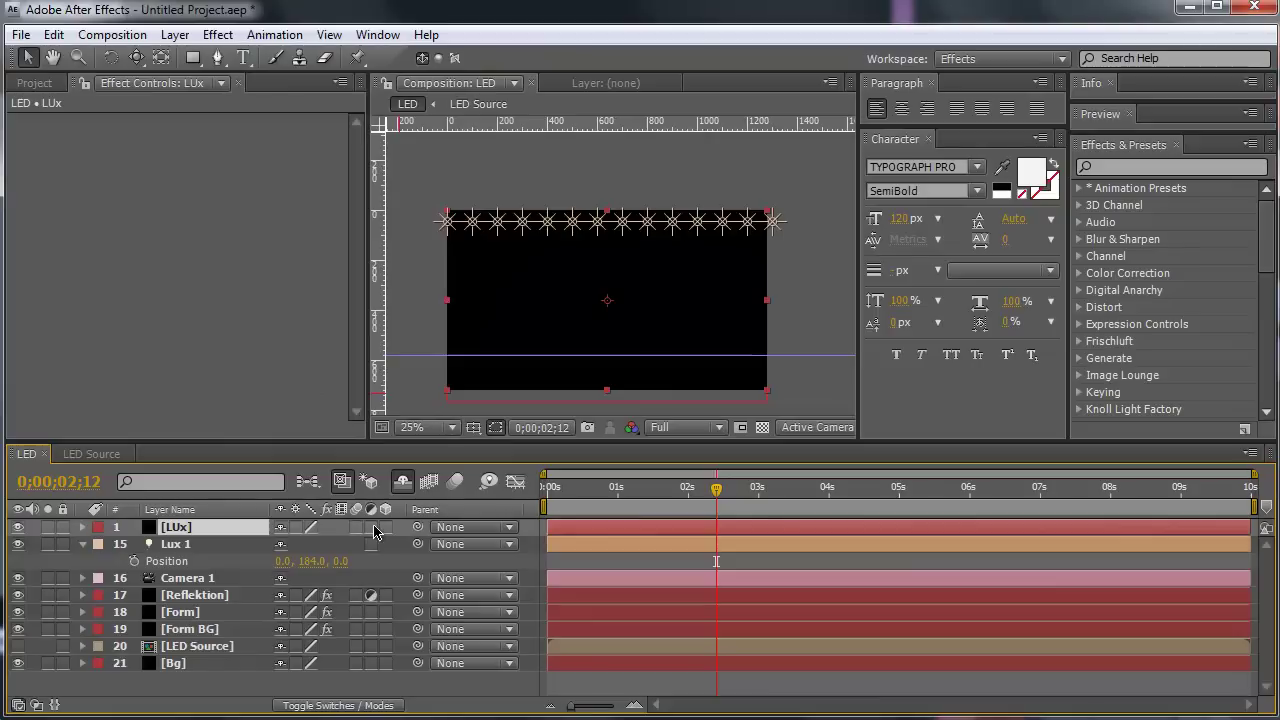
click(371, 527)
Step: Apply the Lux effect to LUx, expand its Point Lights, and select LUx with Lux 1
right_click(208, 527)
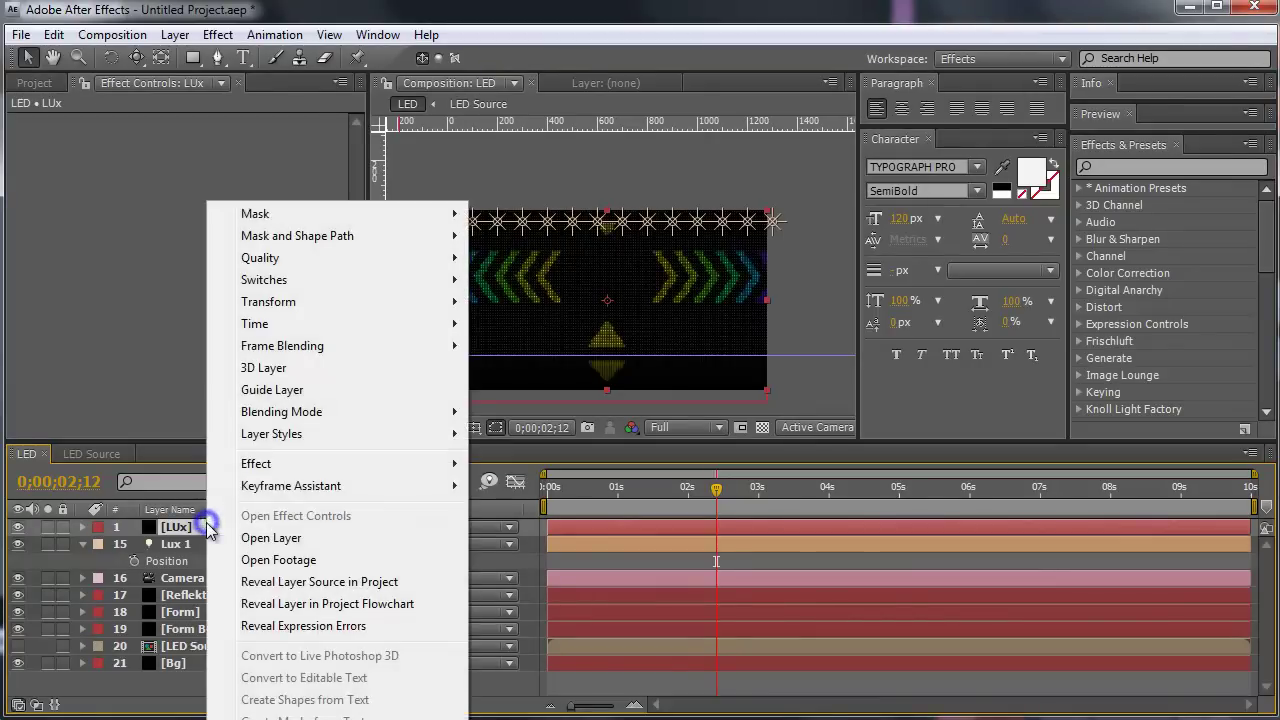
mouse_move(243, 466)
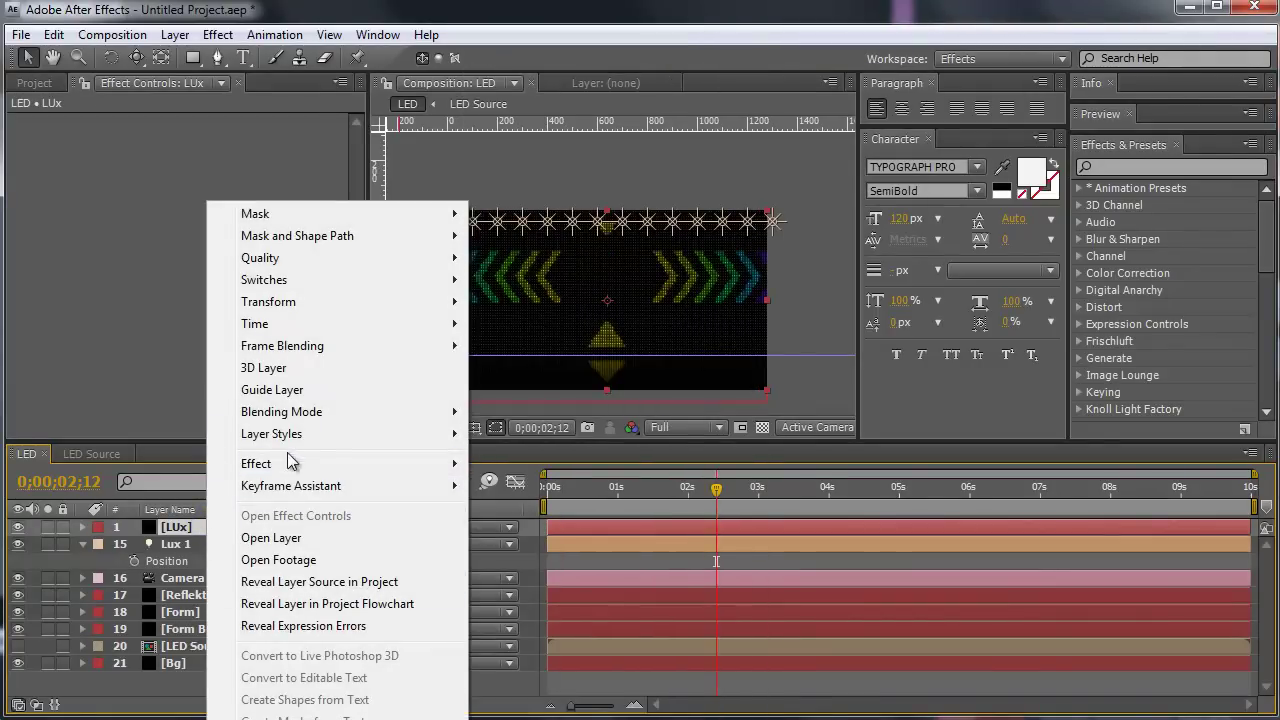
mouse_move(293, 463)
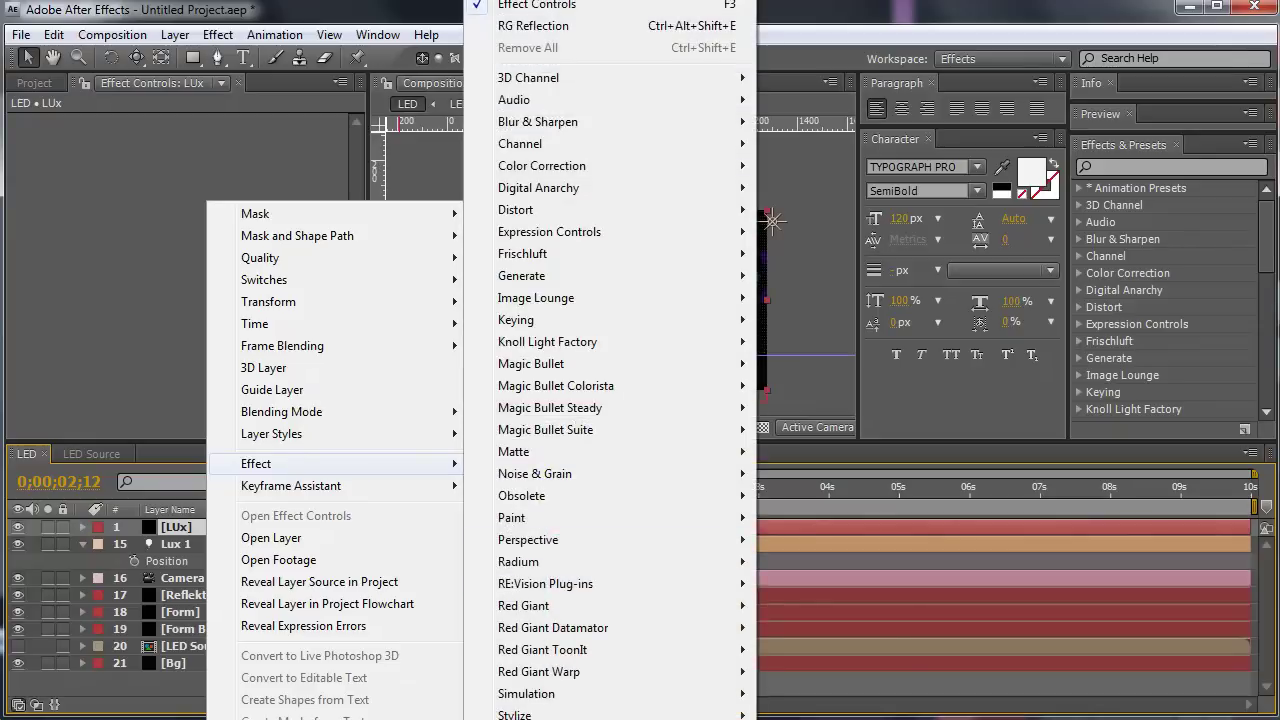
click(806, 719)
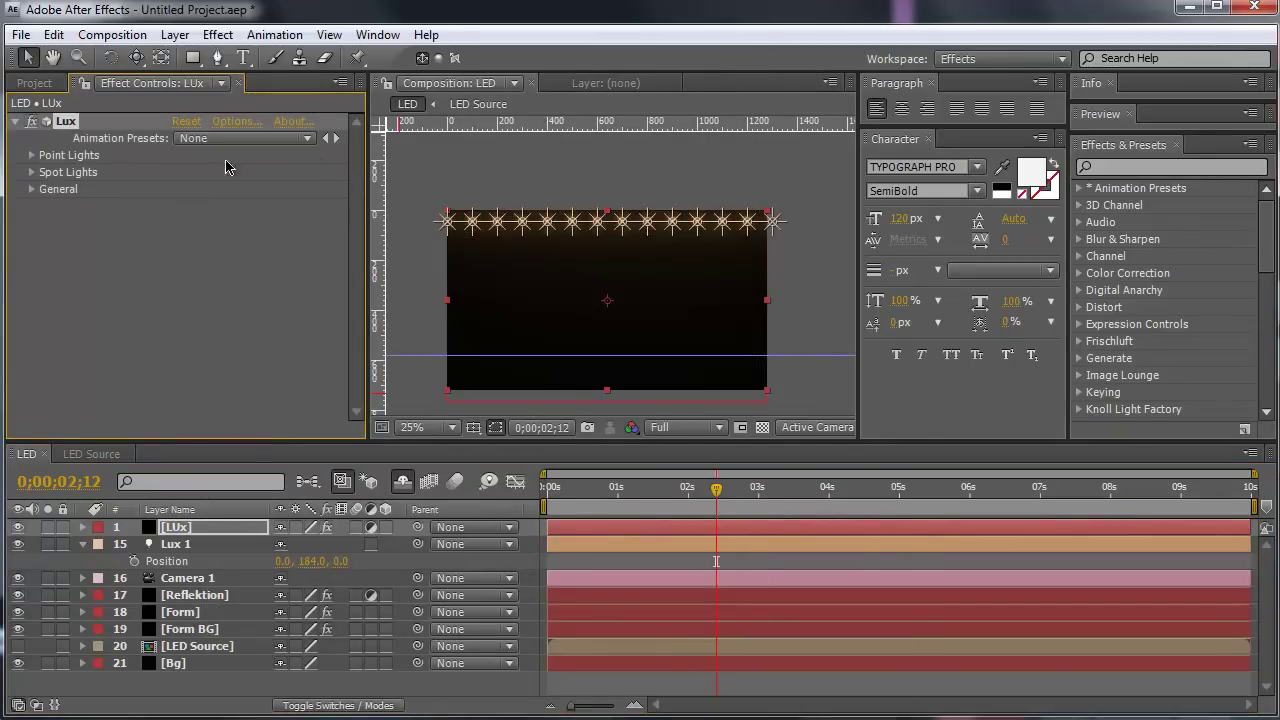
click(33, 157)
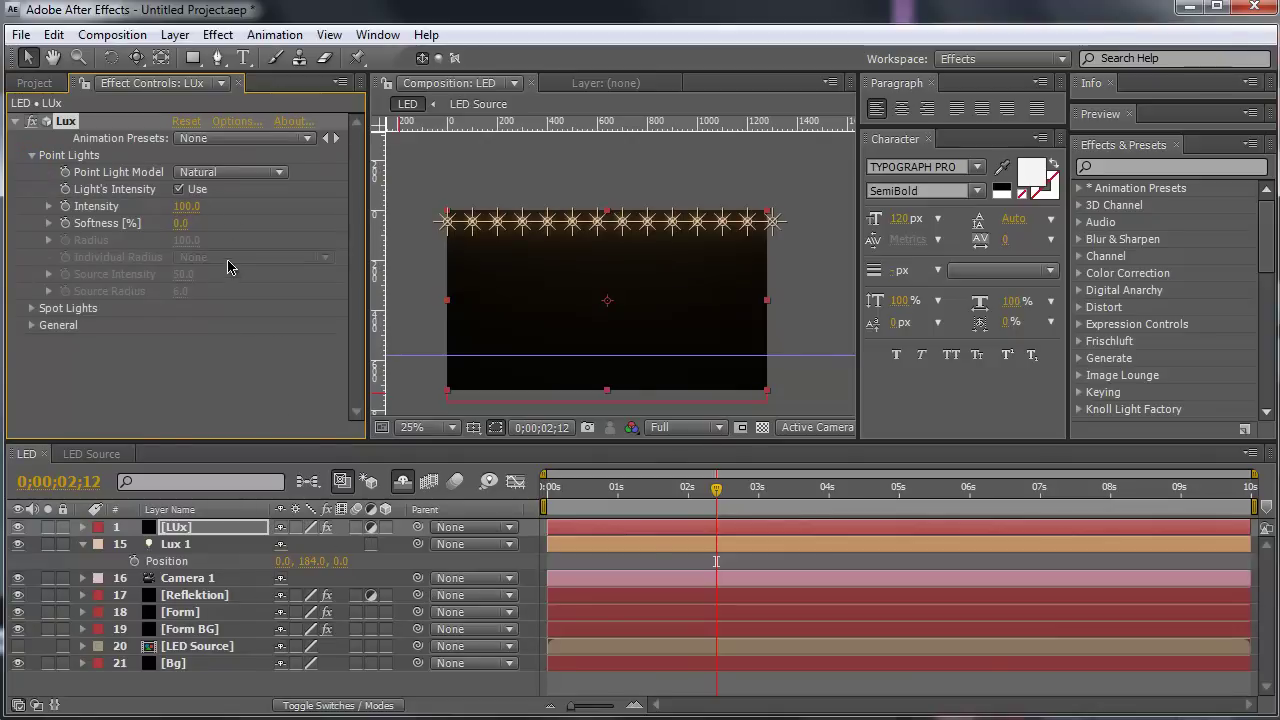
click(190, 530)
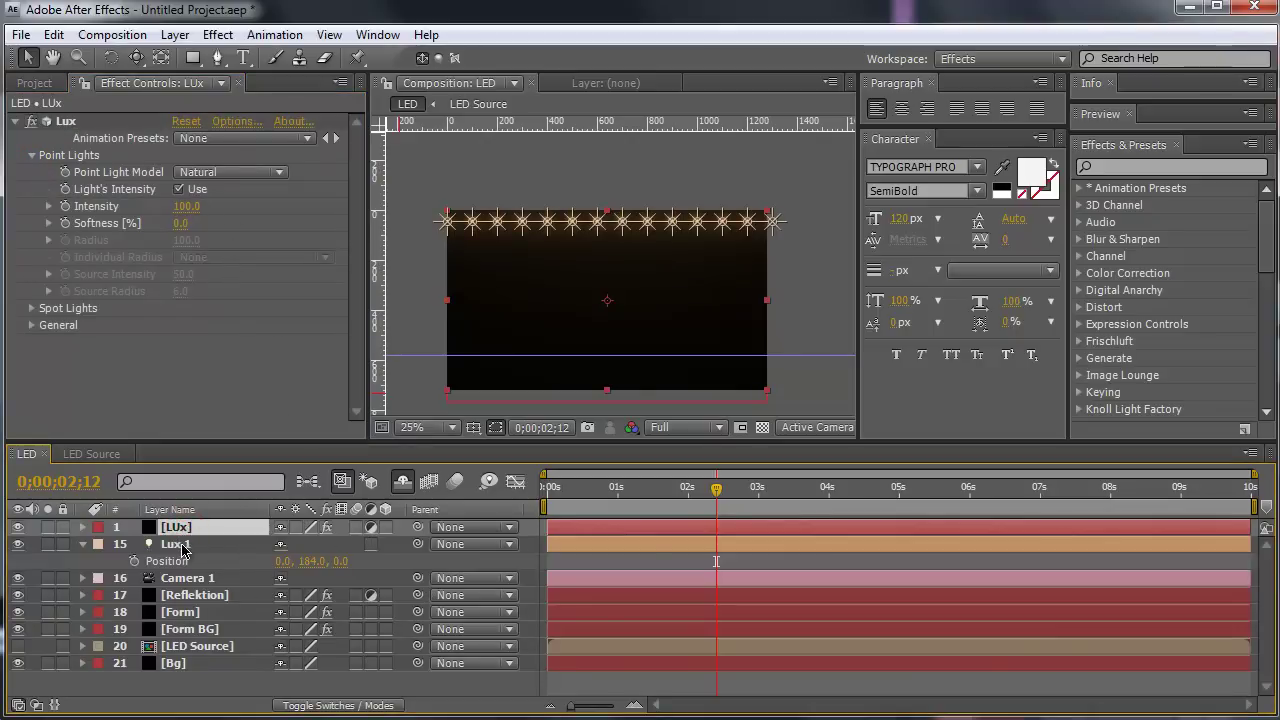
ctrl+click(180, 545)
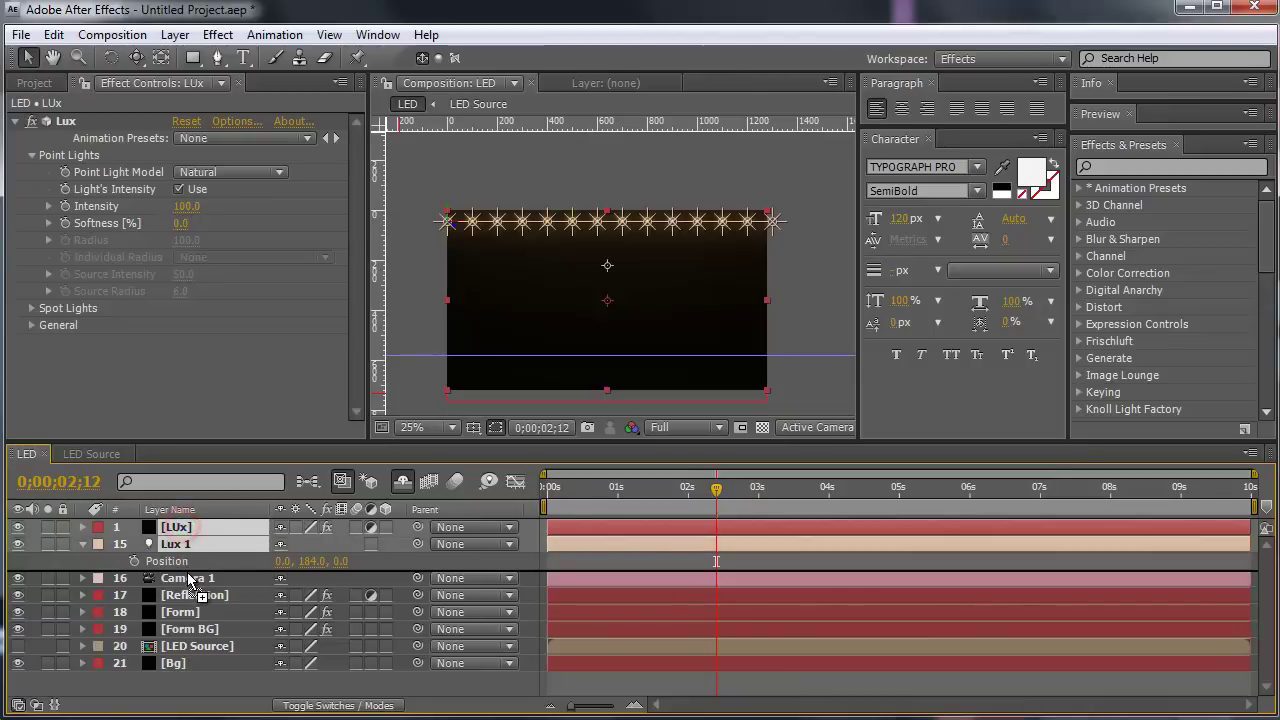
Step: Move LUx and Lux 1 below Camera 1, then toggle Lux 1 solo and layer visibility to inspect
drag(190, 580, 190, 583)
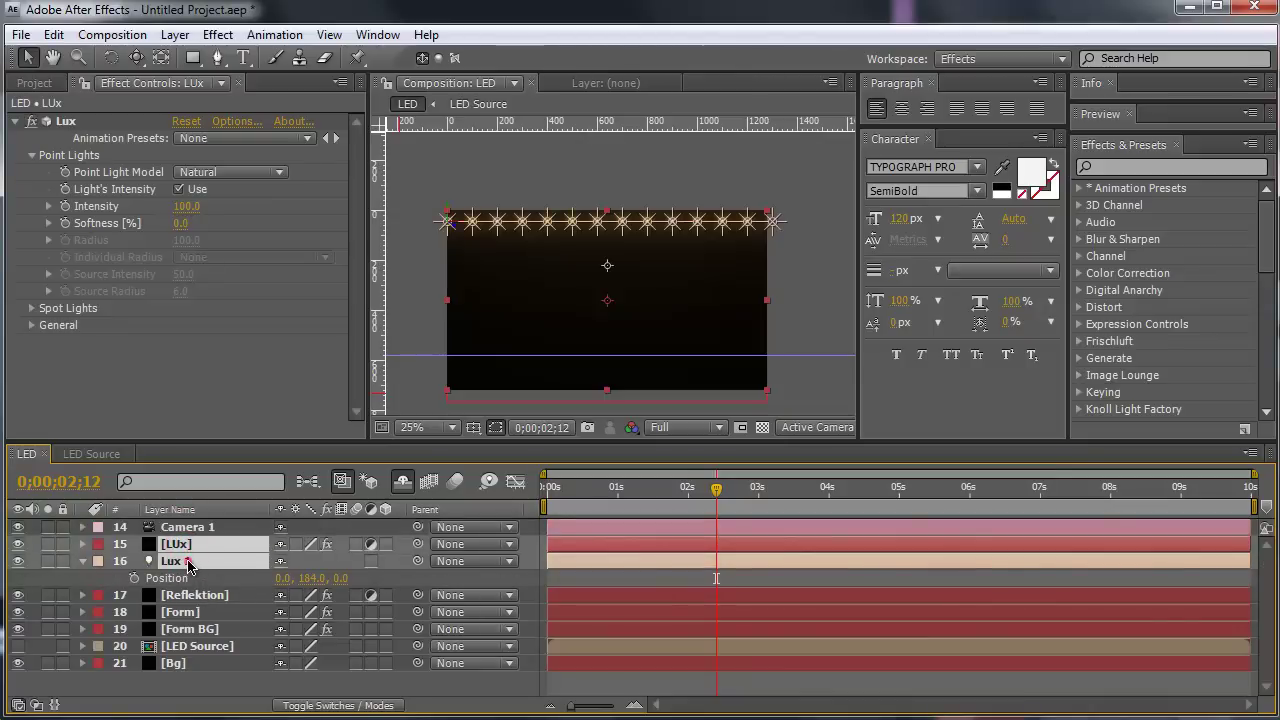
click(48, 561)
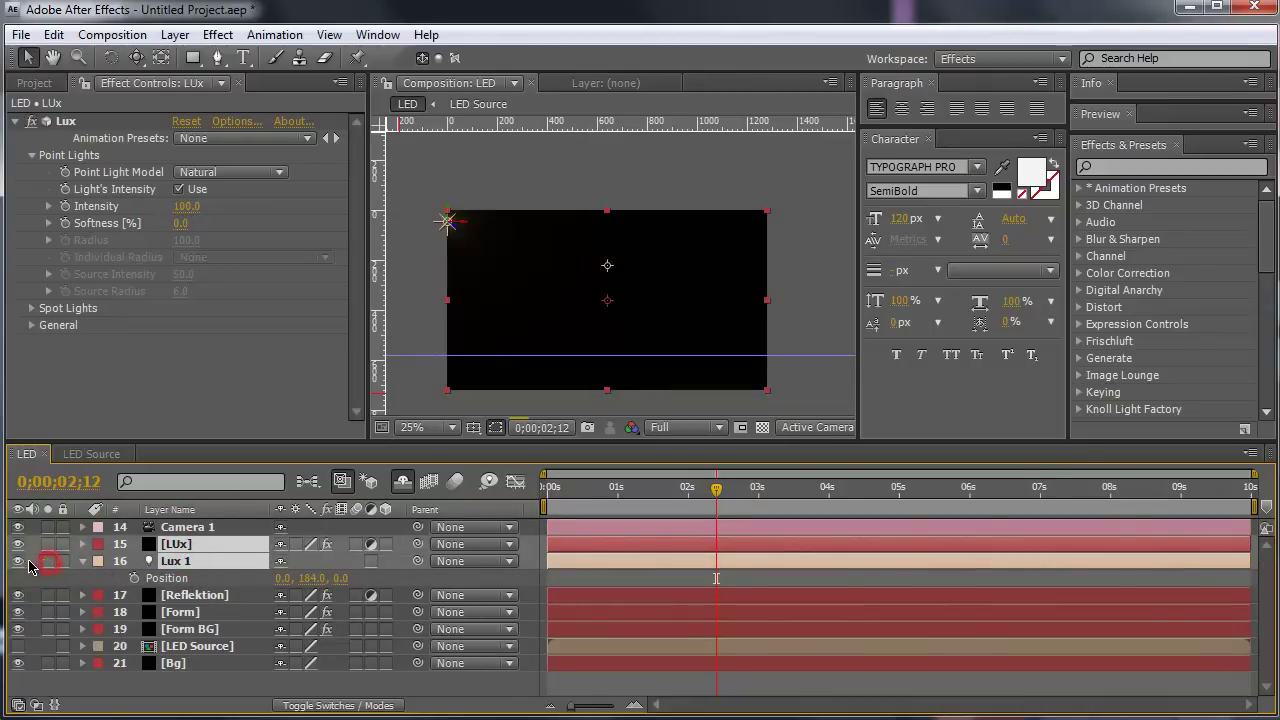
click(48, 561)
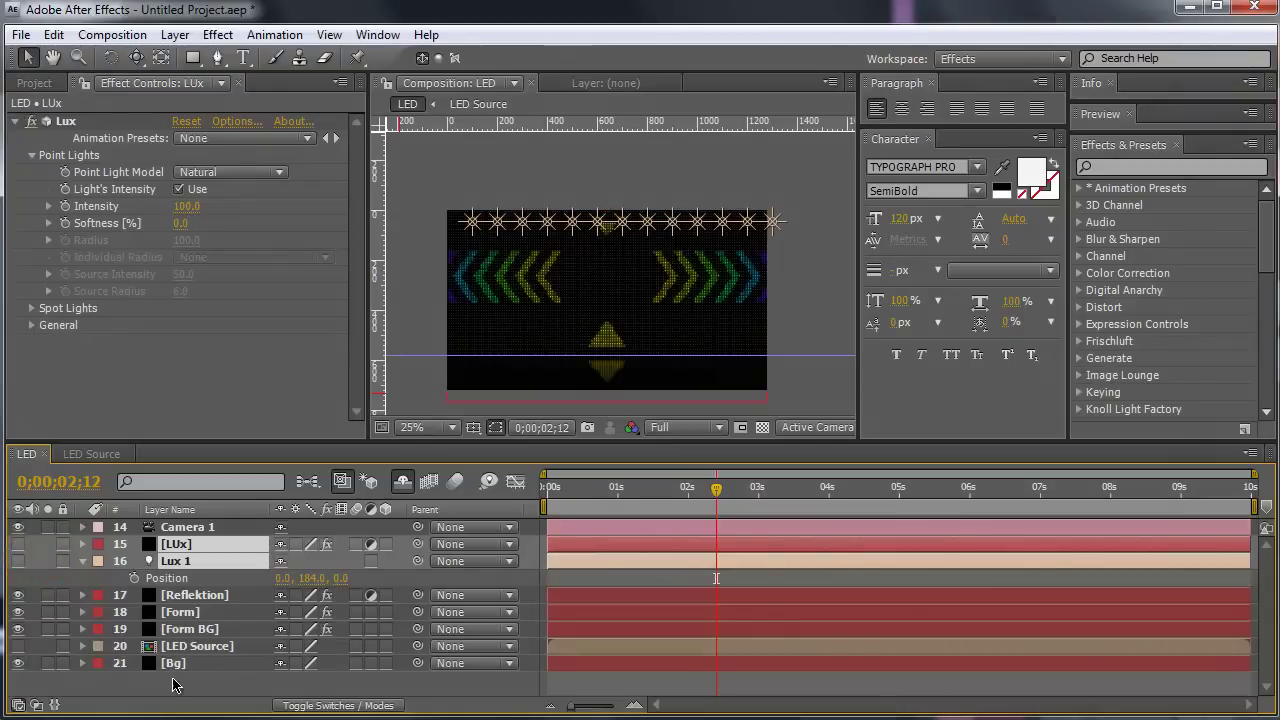
click(173, 684)
click(18, 561)
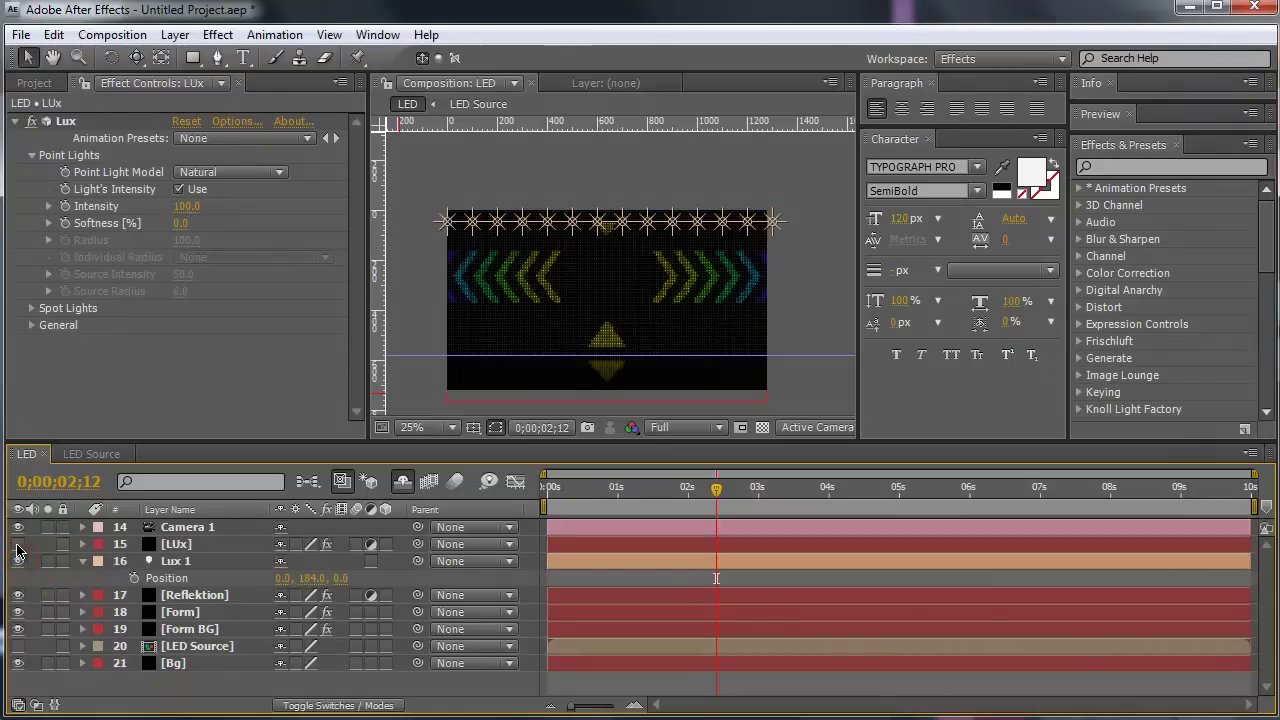
click(18, 544)
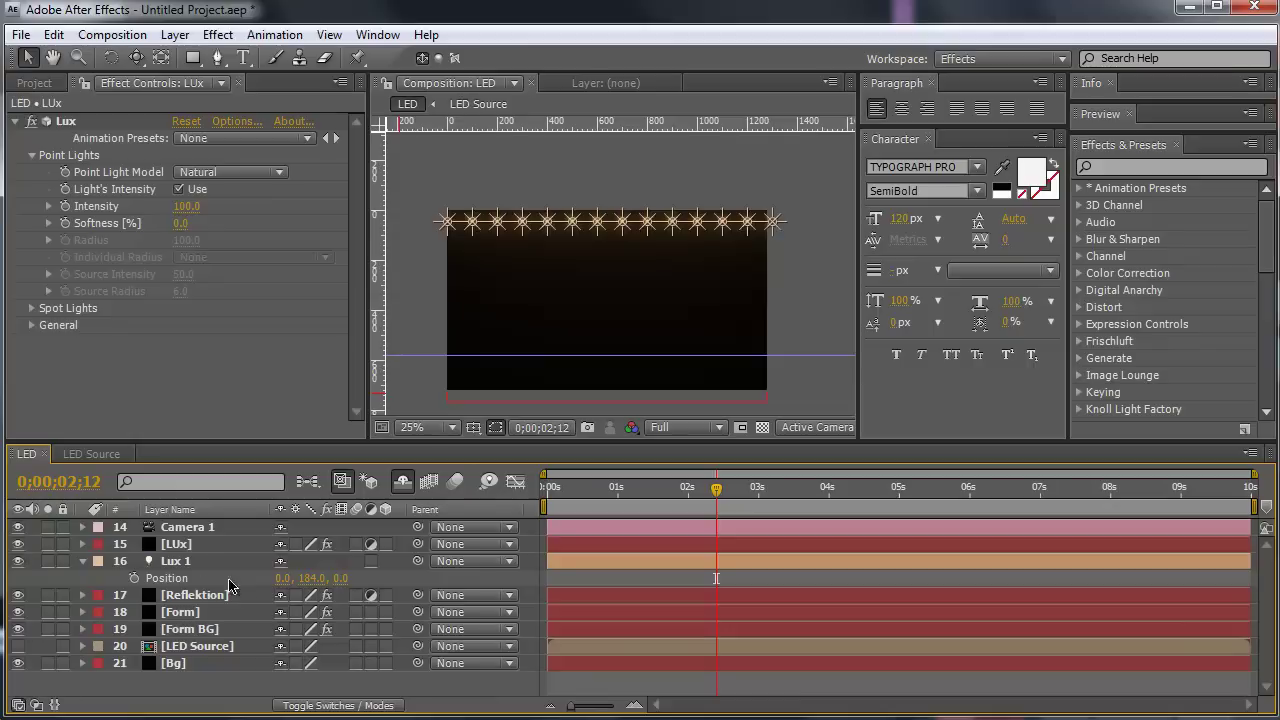
Step: Try Add, then set the LUx layer's blending mode back to Normal
click(318, 705)
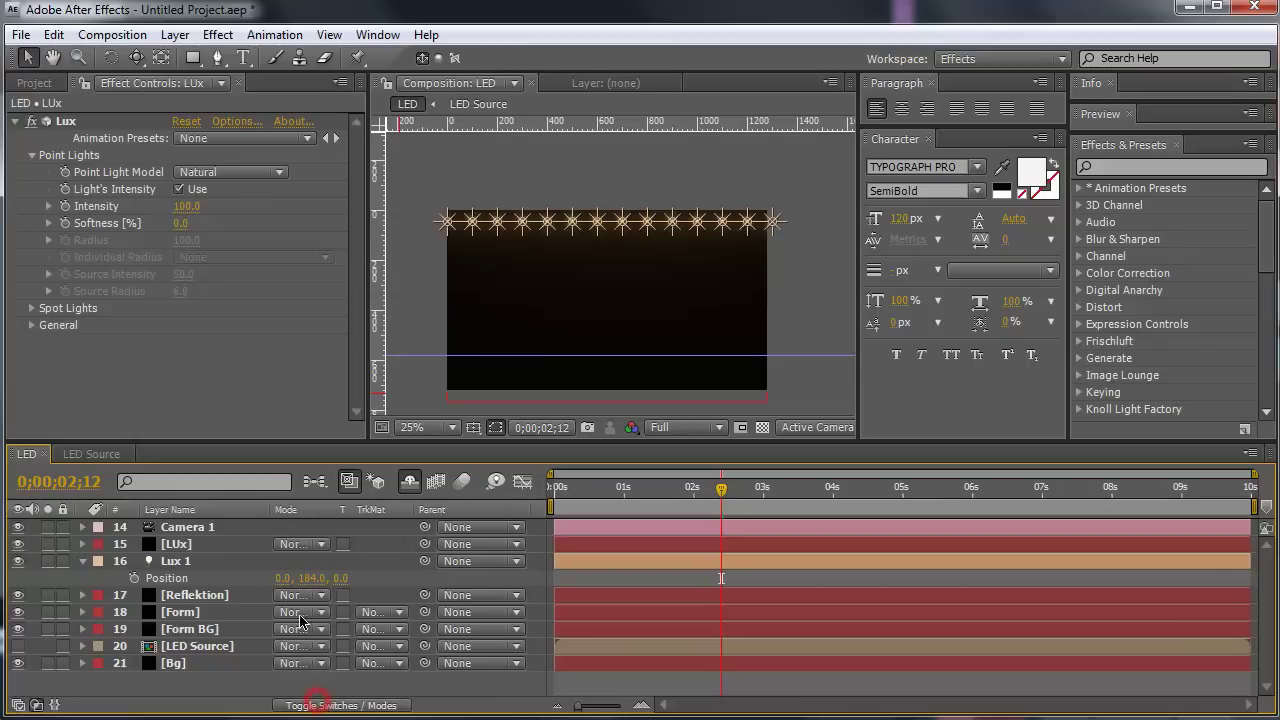
click(291, 548)
click(309, 236)
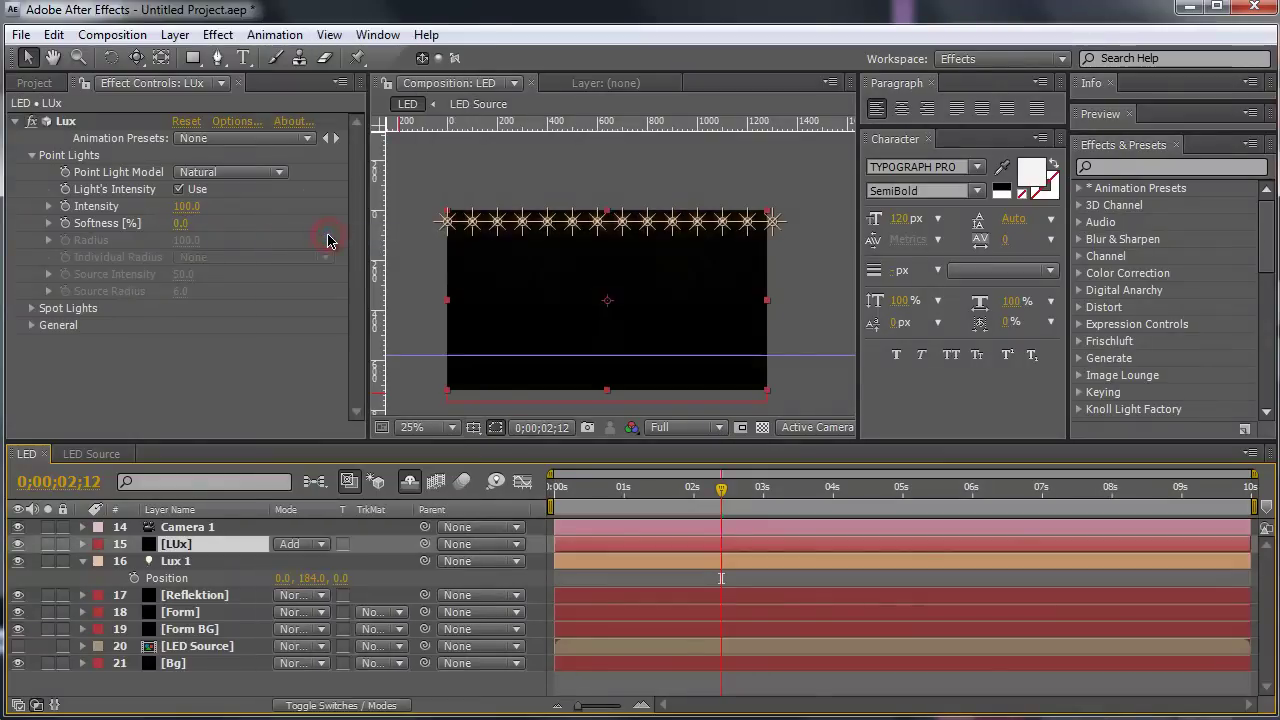
click(320, 538)
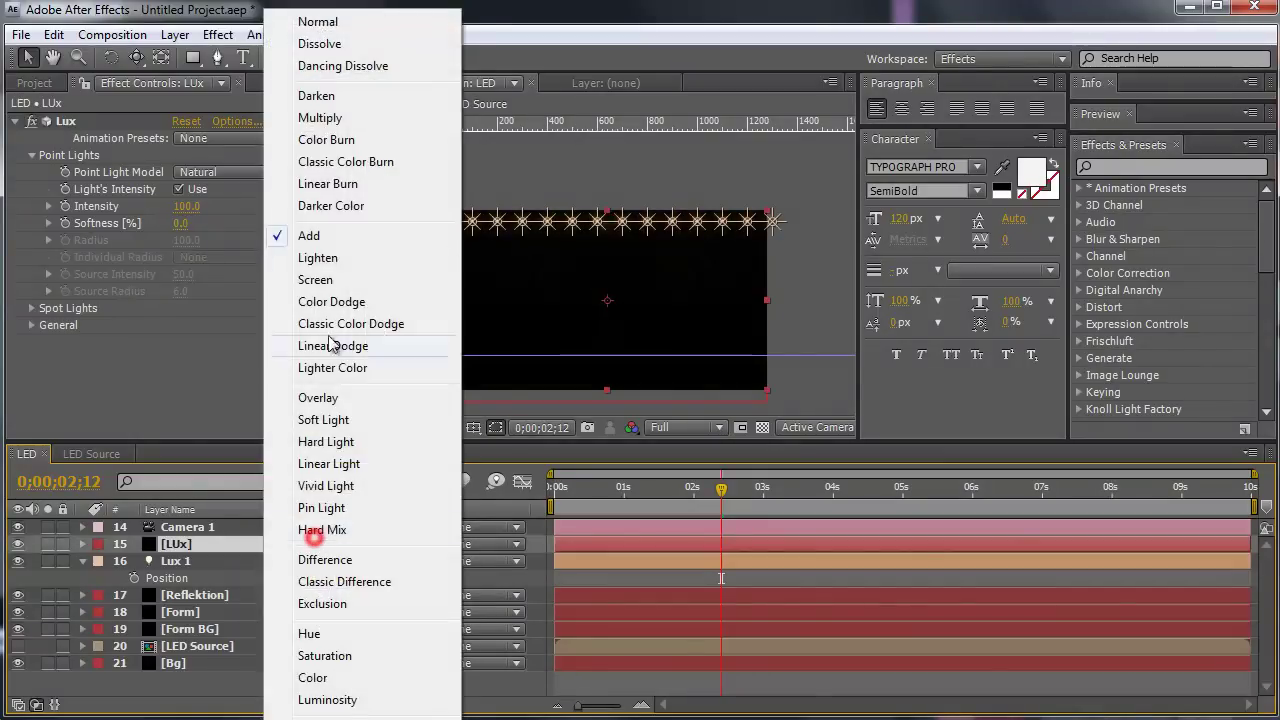
click(323, 22)
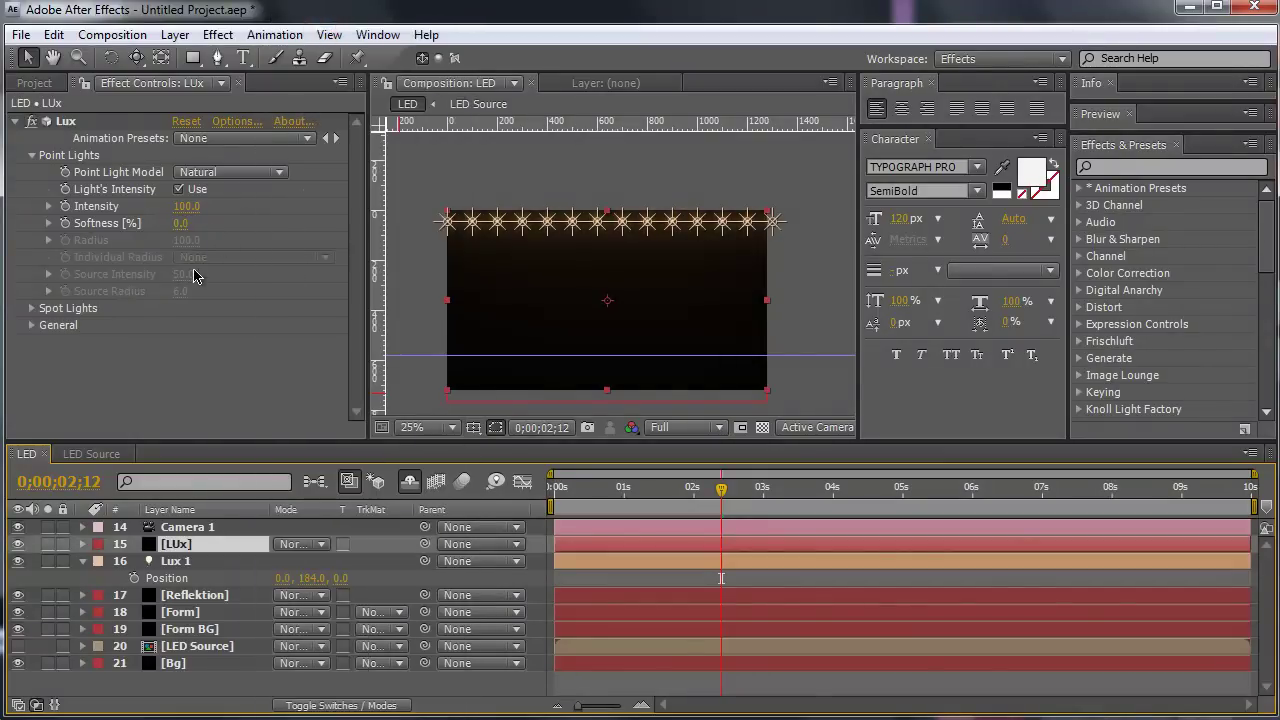
click(220, 173)
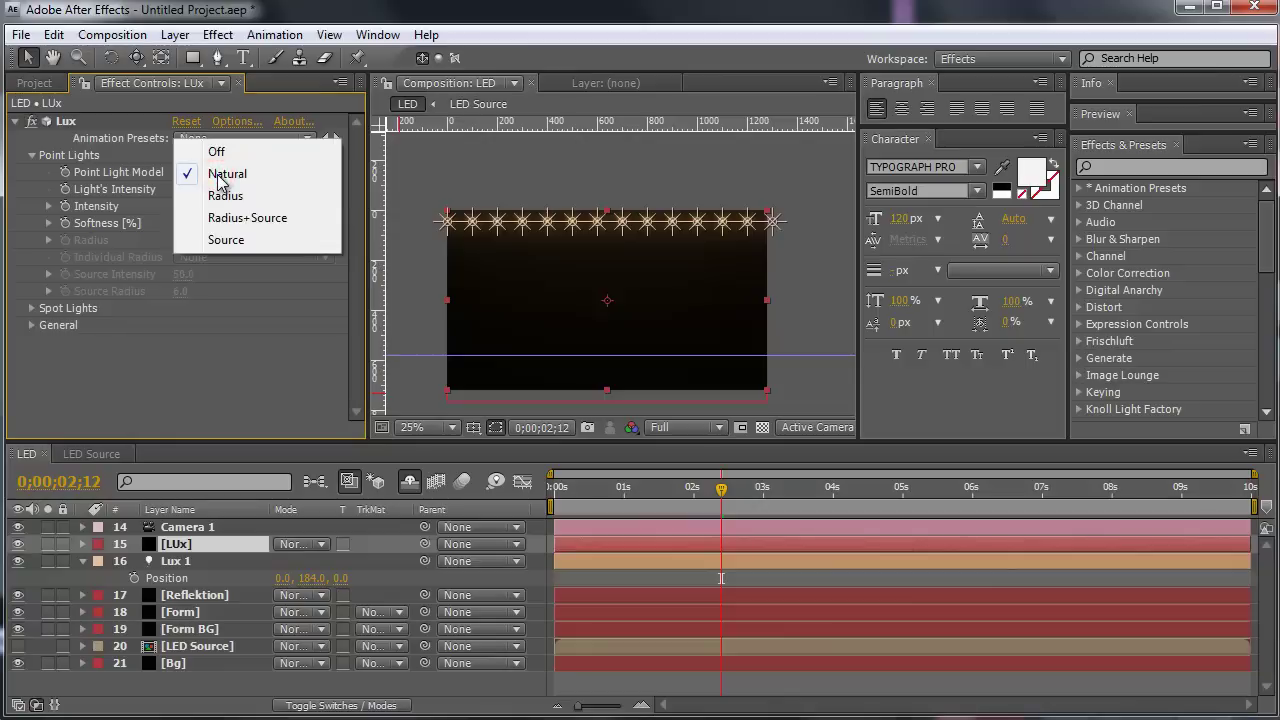
Step: Set Lux Point Light Model to Natural with Intensity 126.0 and Softness 8.0%
click(220, 153)
click(215, 172)
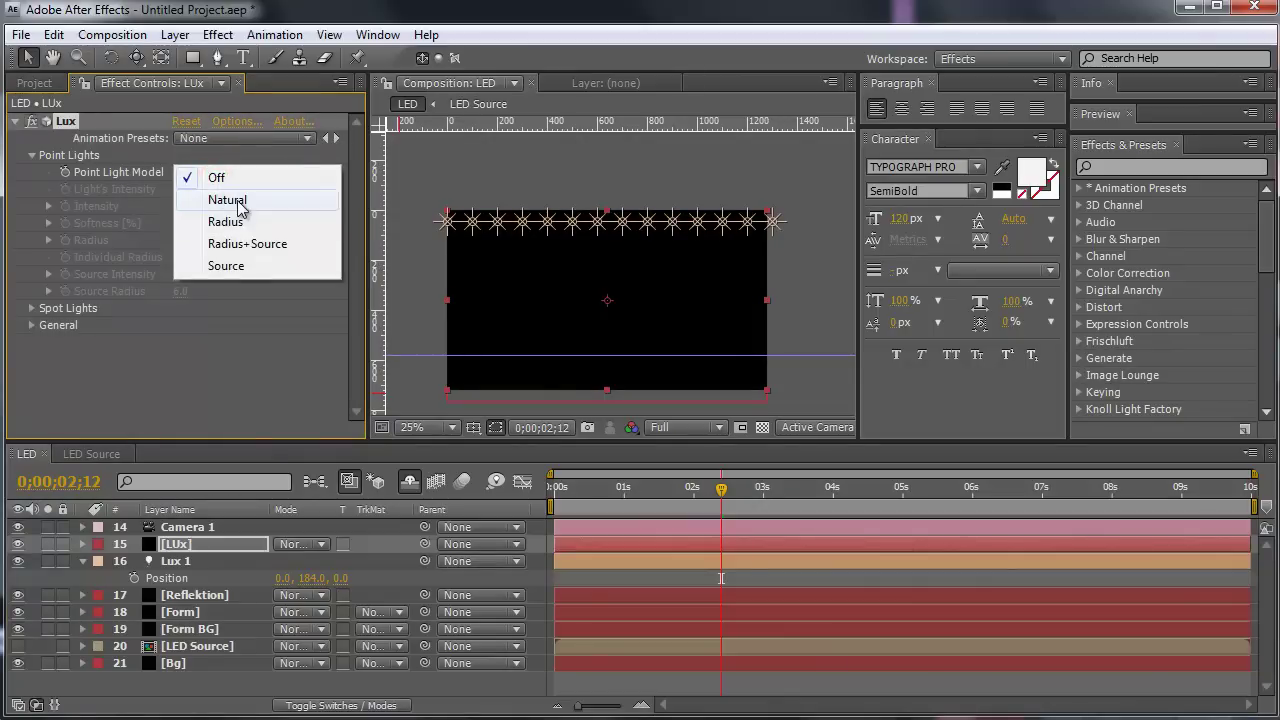
click(227, 200)
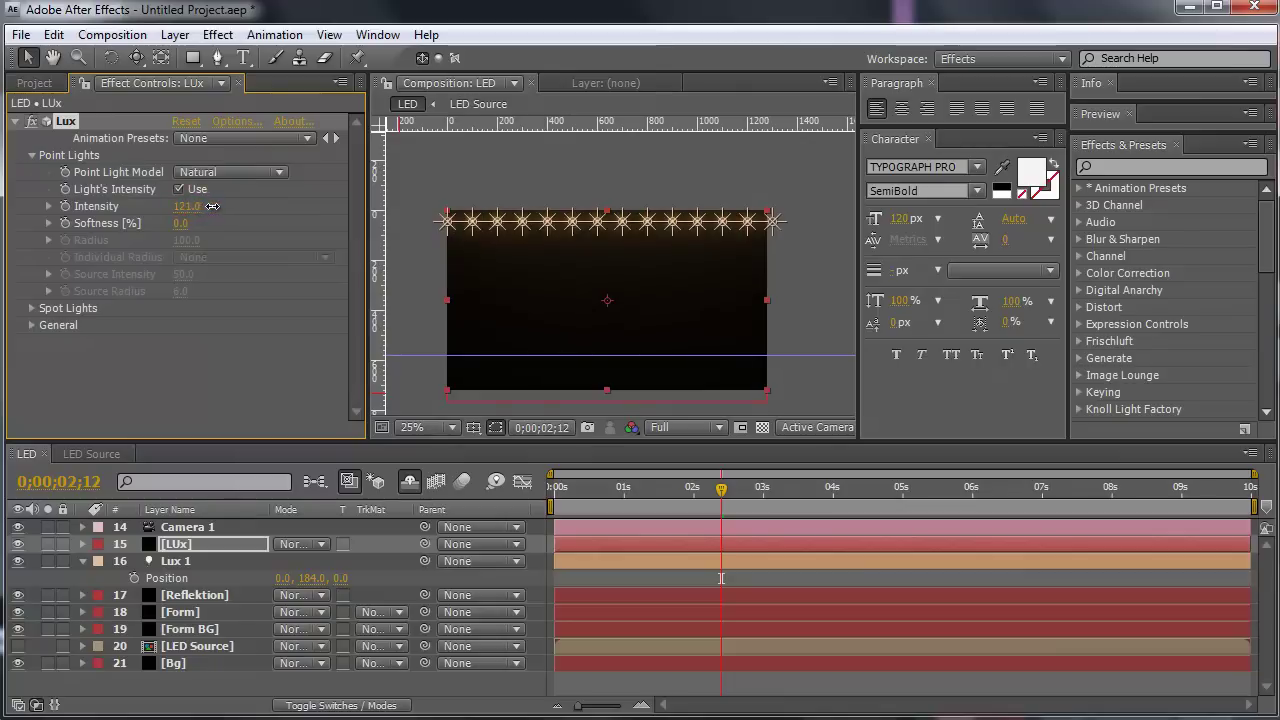
drag(212, 206, 216, 212)
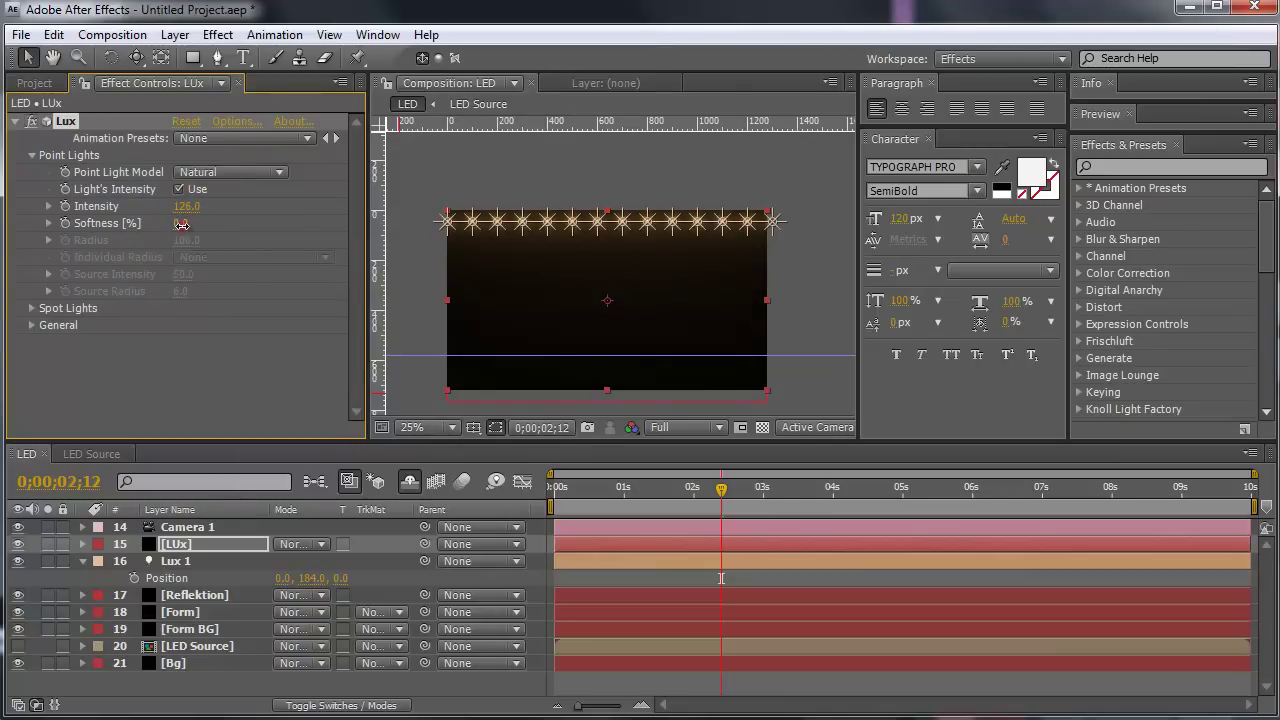
drag(191, 226, 192, 229)
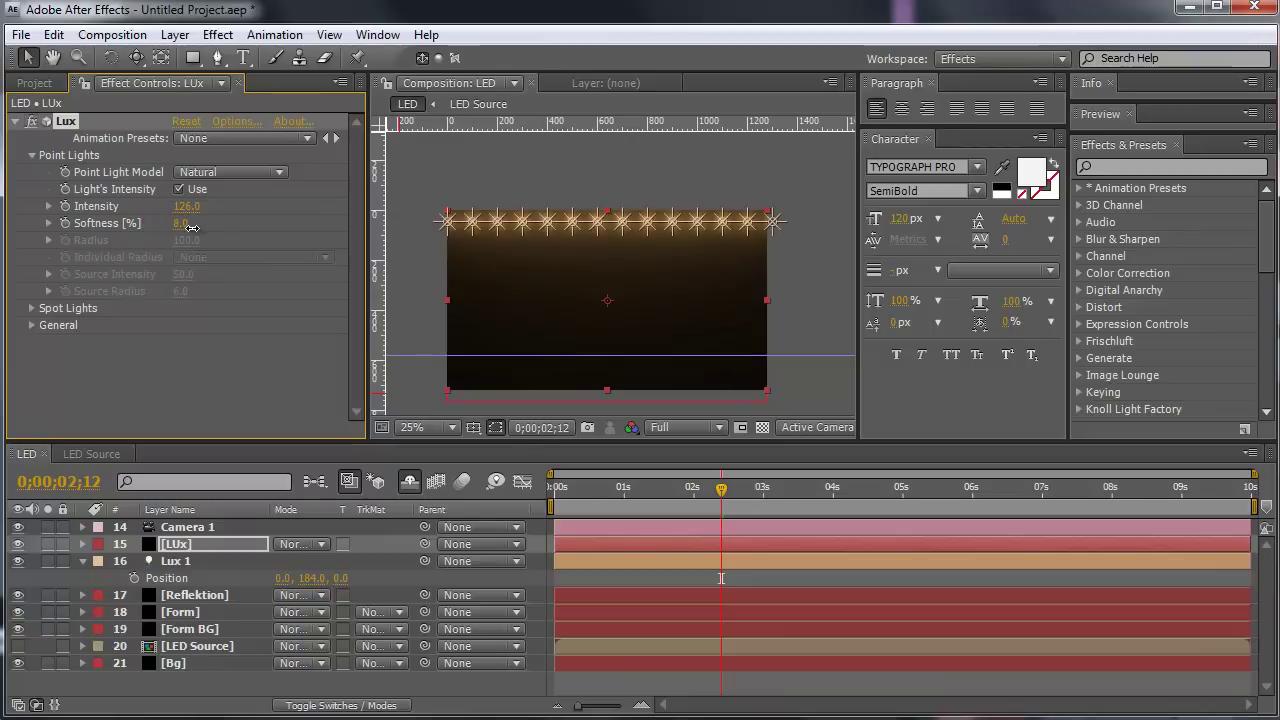
click(223, 338)
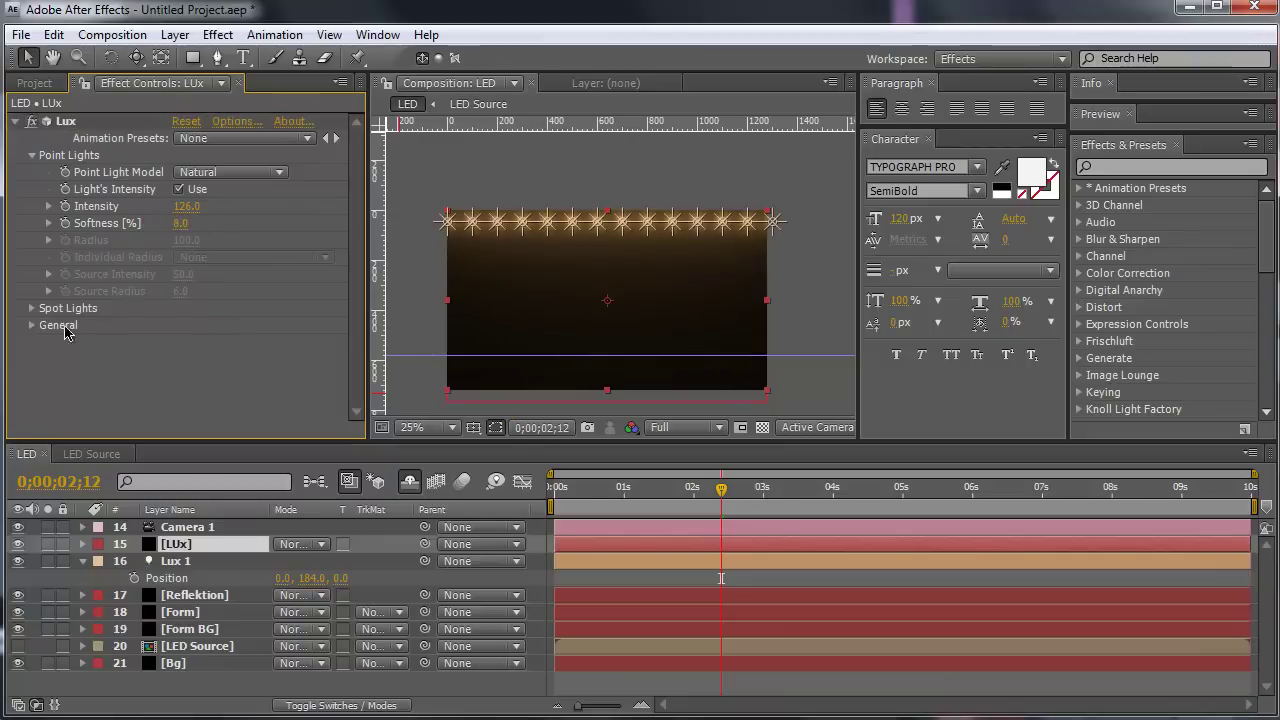
Step: In Lux General settings, keep Look Natural, allow lights of any name that are On, and show switches (F4)
click(33, 326)
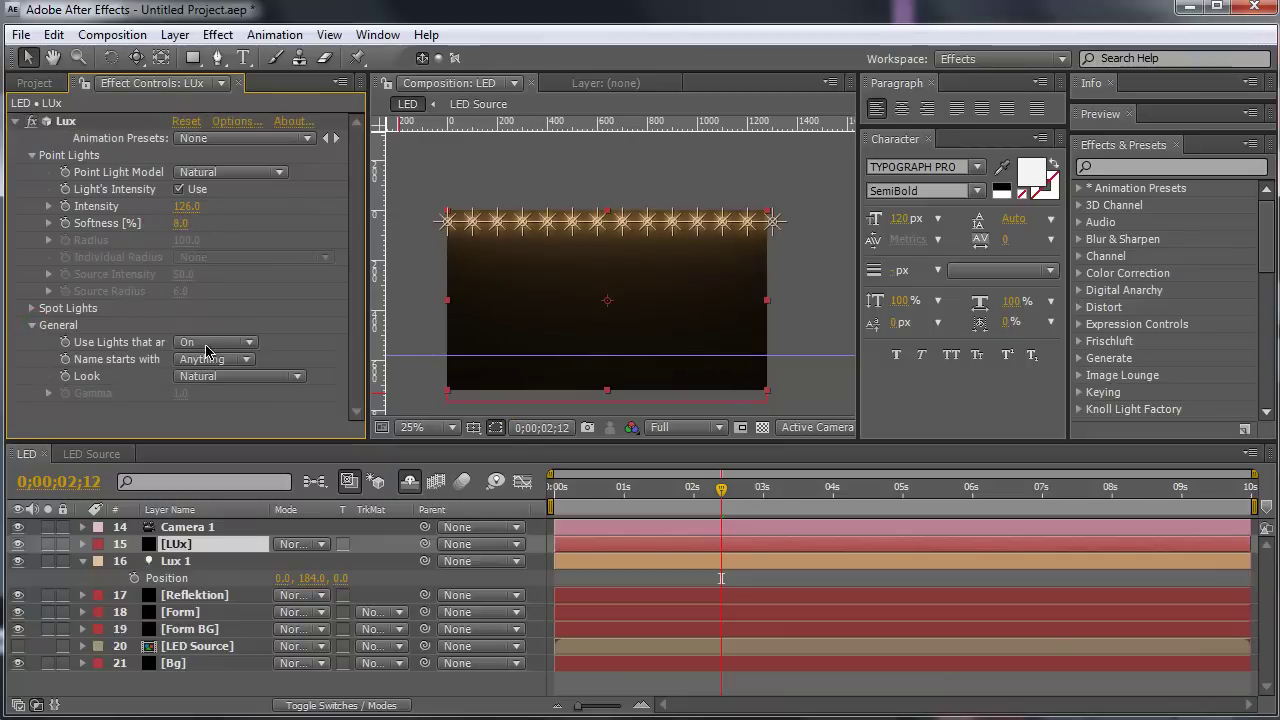
click(210, 376)
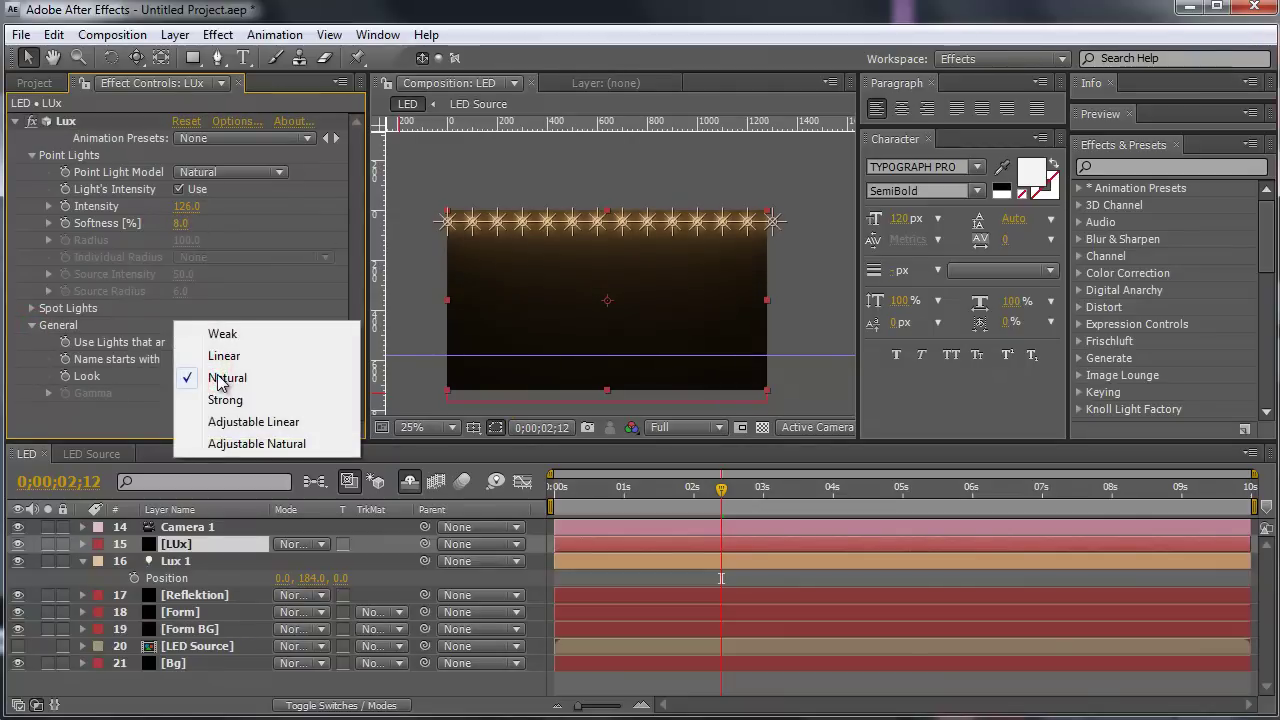
click(212, 375)
click(208, 359)
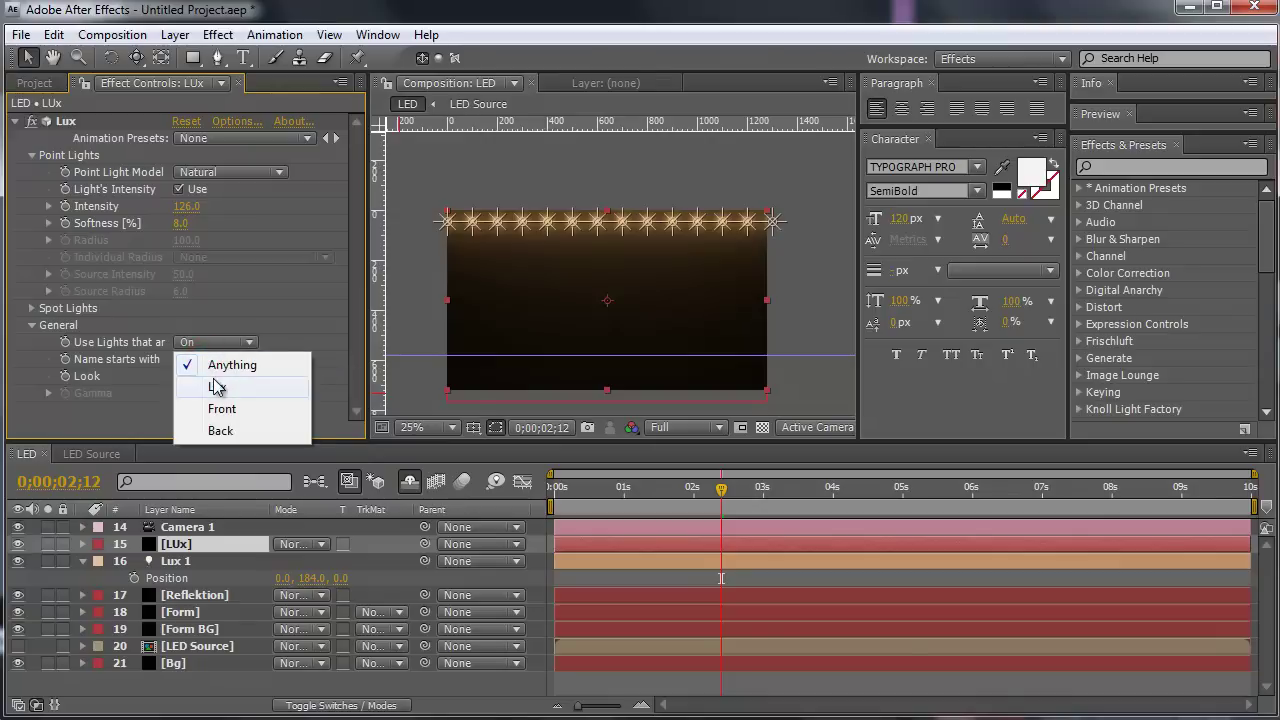
click(212, 378)
click(210, 359)
click(208, 341)
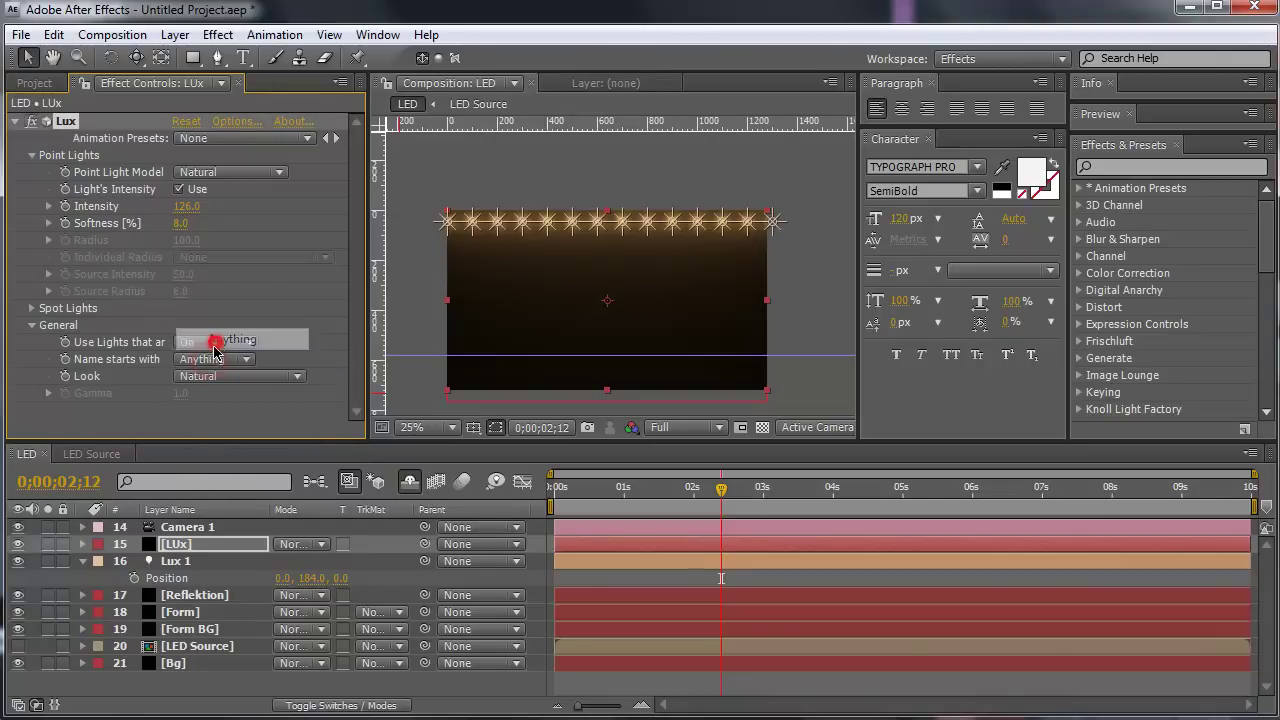
click(215, 347)
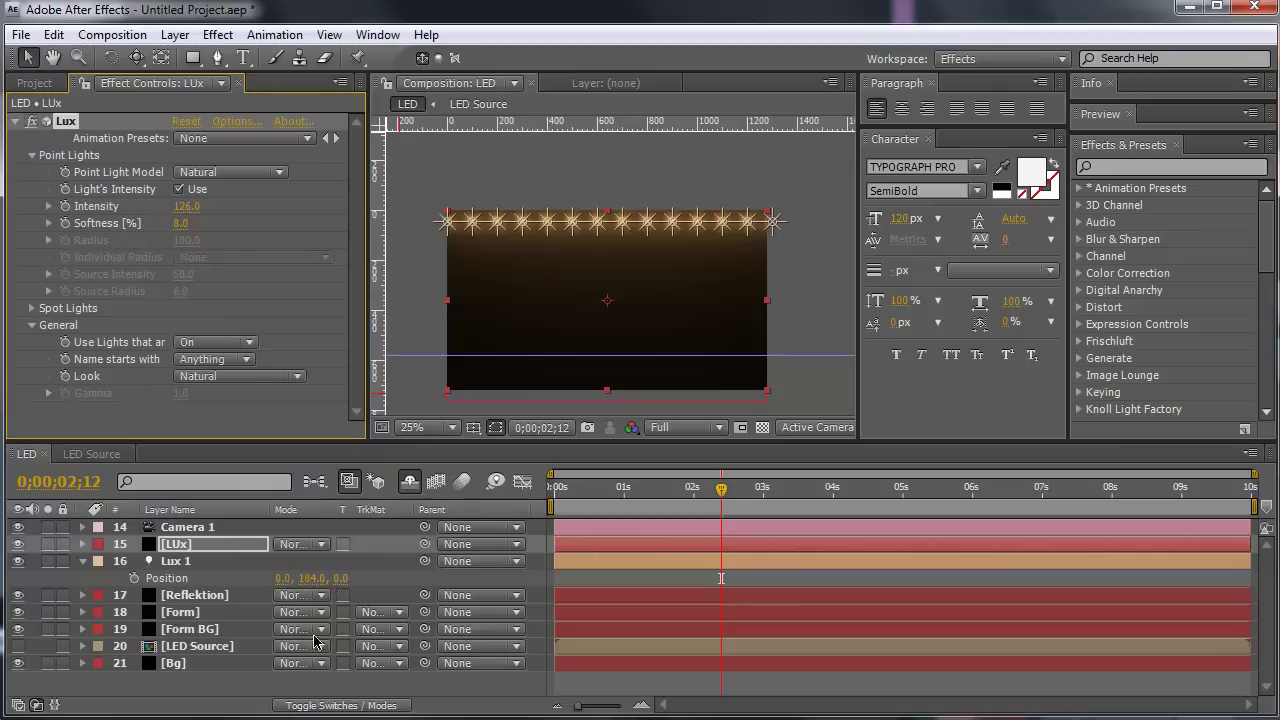
key(F4)
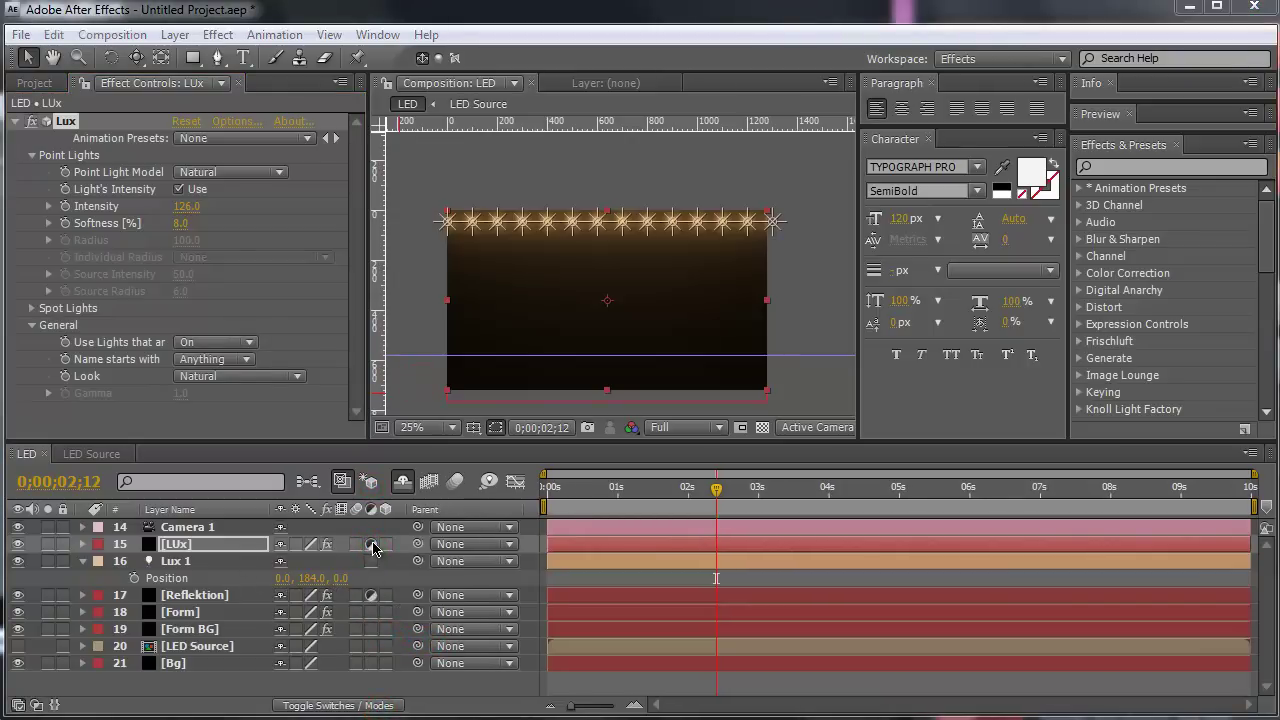
Step: Turn off LUx's Adjustment Layer switch, collapse Lux, and zoom between 50% and 25% to check the chevrons
click(372, 546)
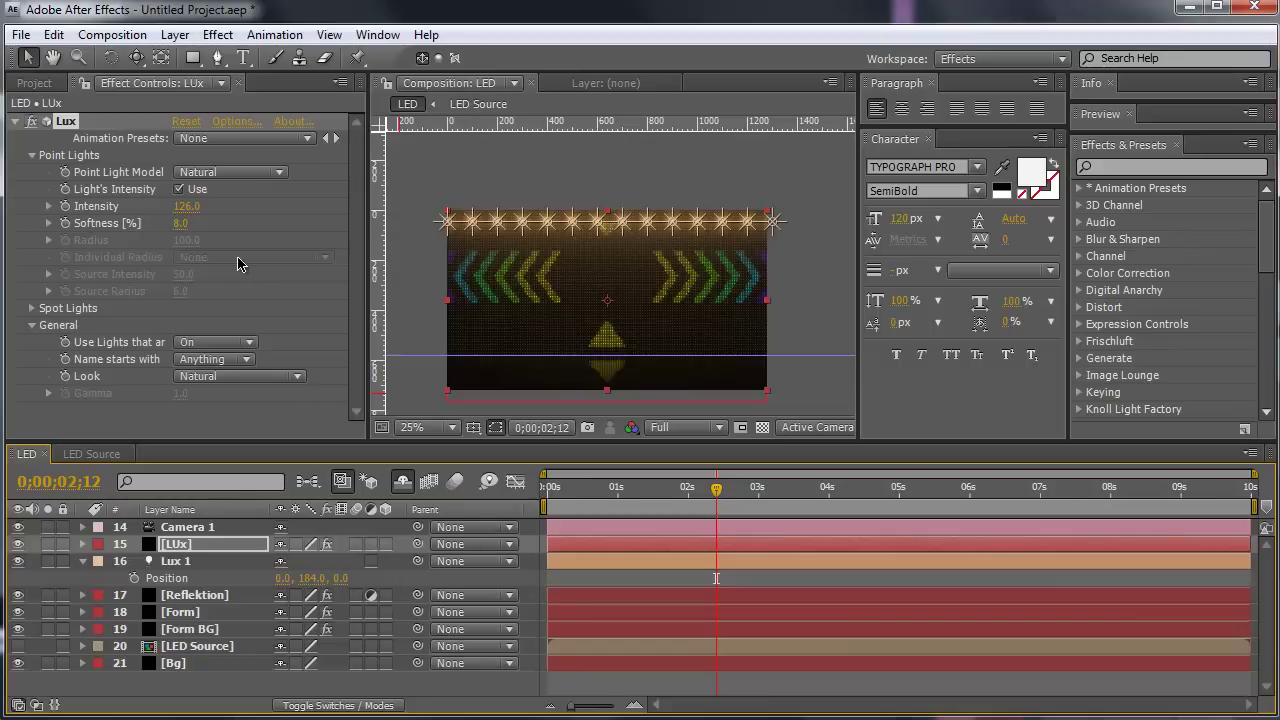
click(14, 122)
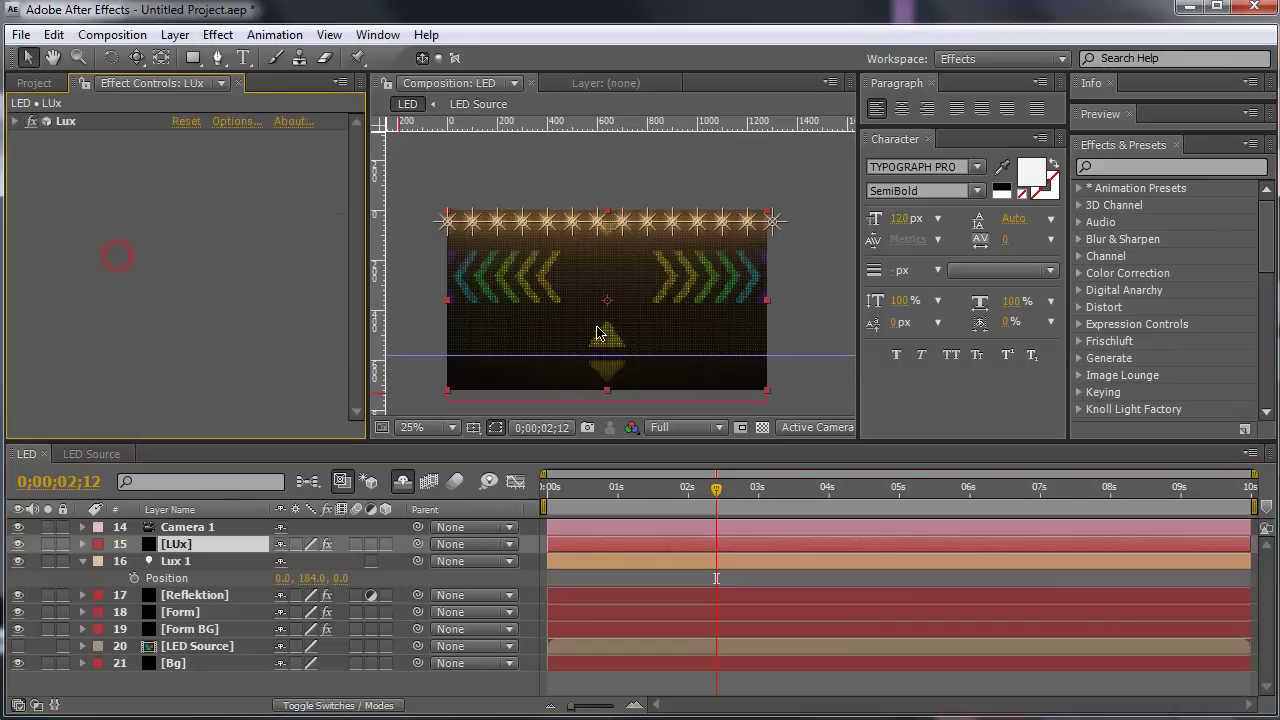
key(period)
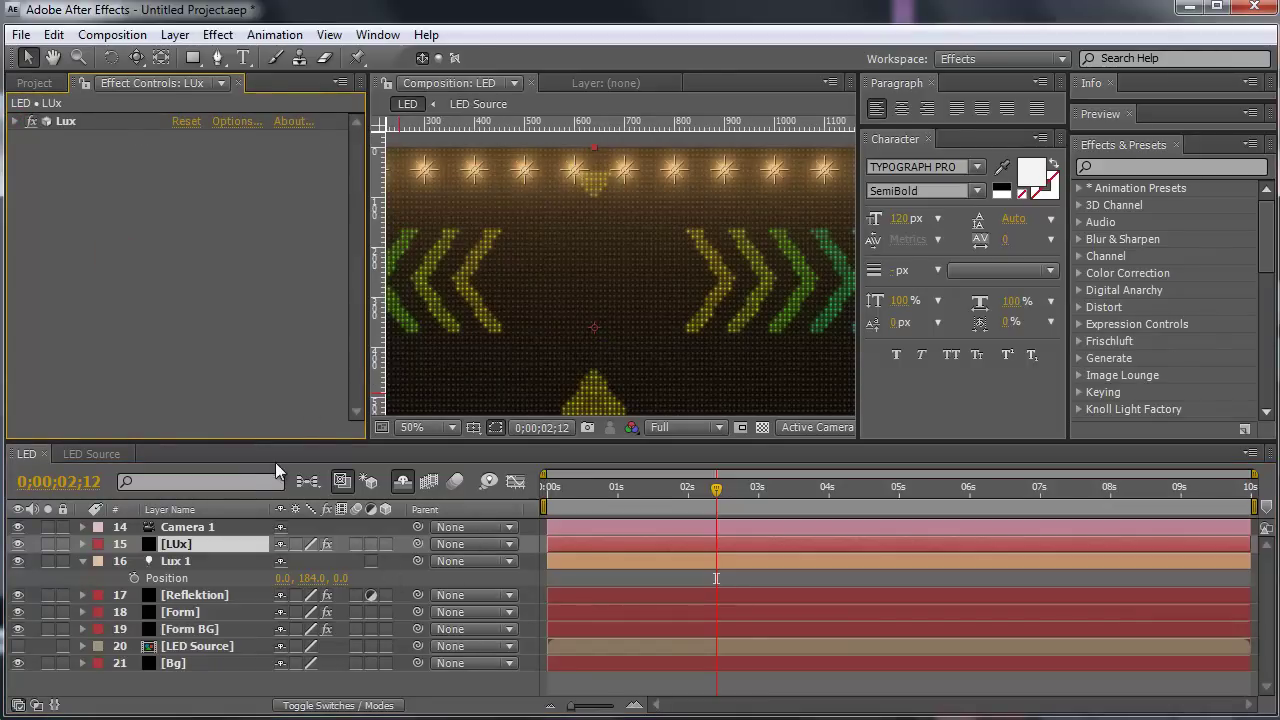
key(comma)
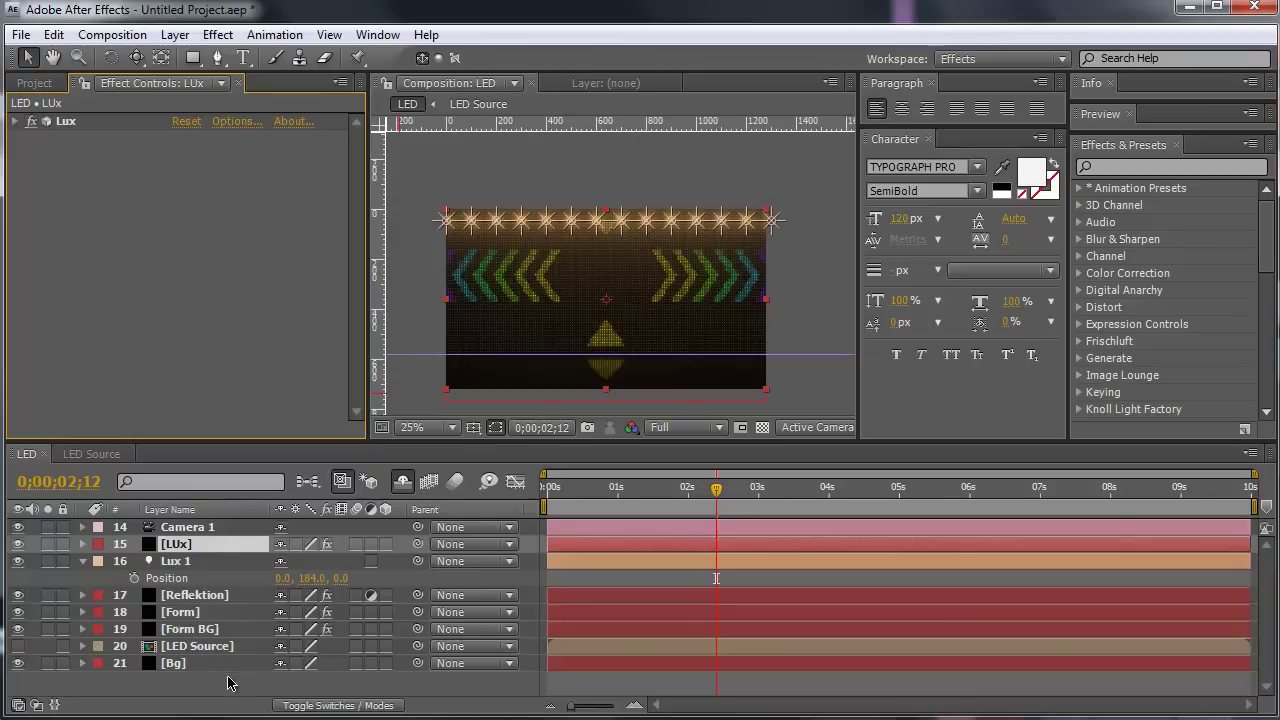
click(230, 684)
key(period)
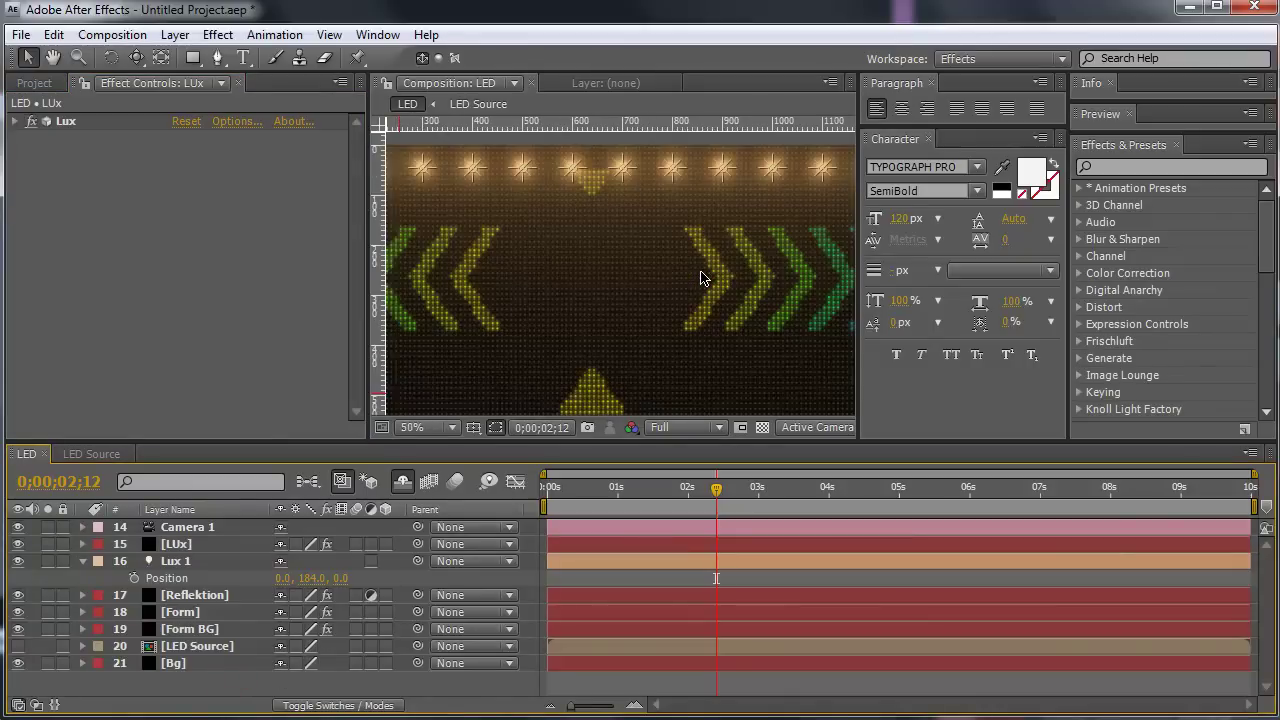
key(comma)
Step: Create a new solid layer named Shine
right_click(228, 683)
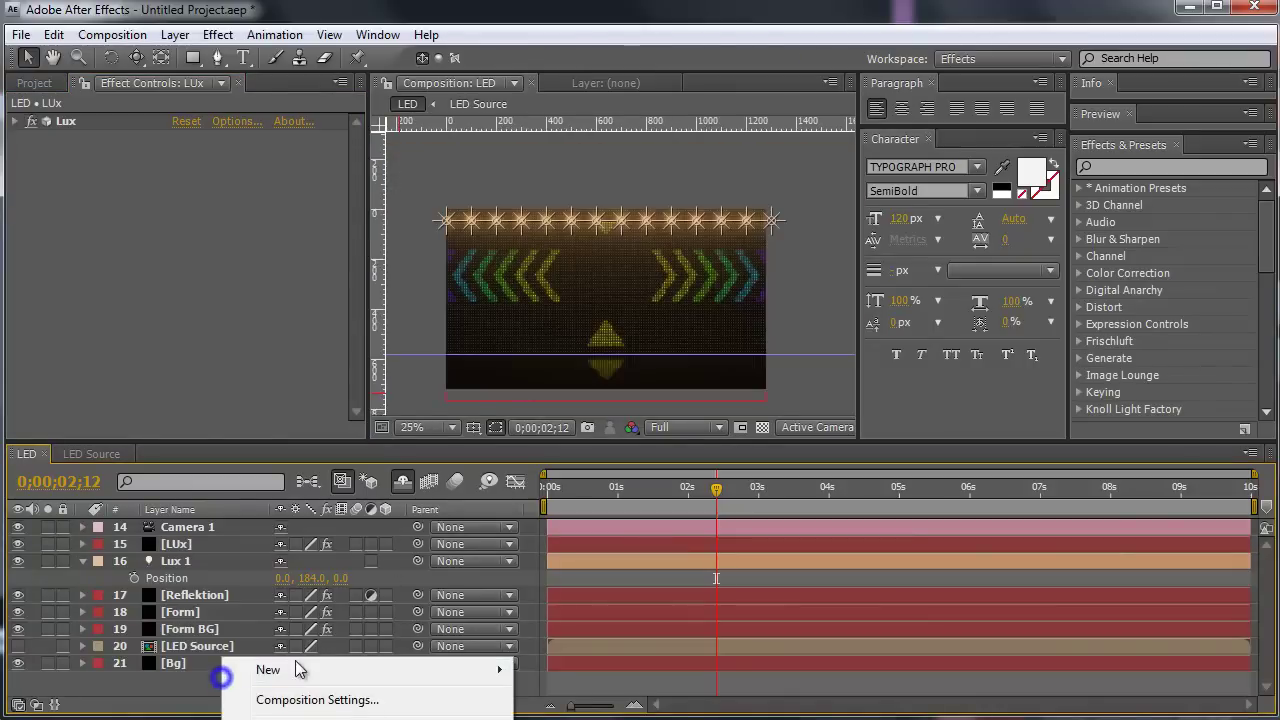
mouse_move(370, 670)
click(624, 717)
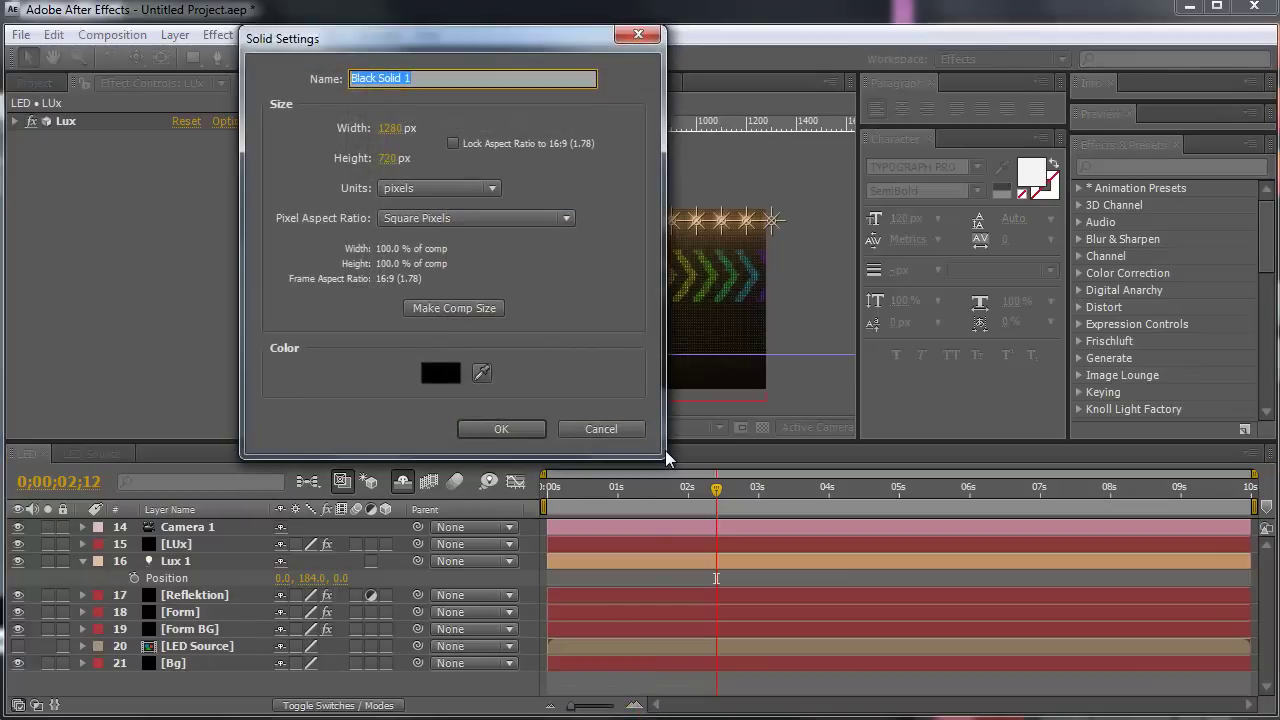
text(Shin)
text(e)
key(Return)
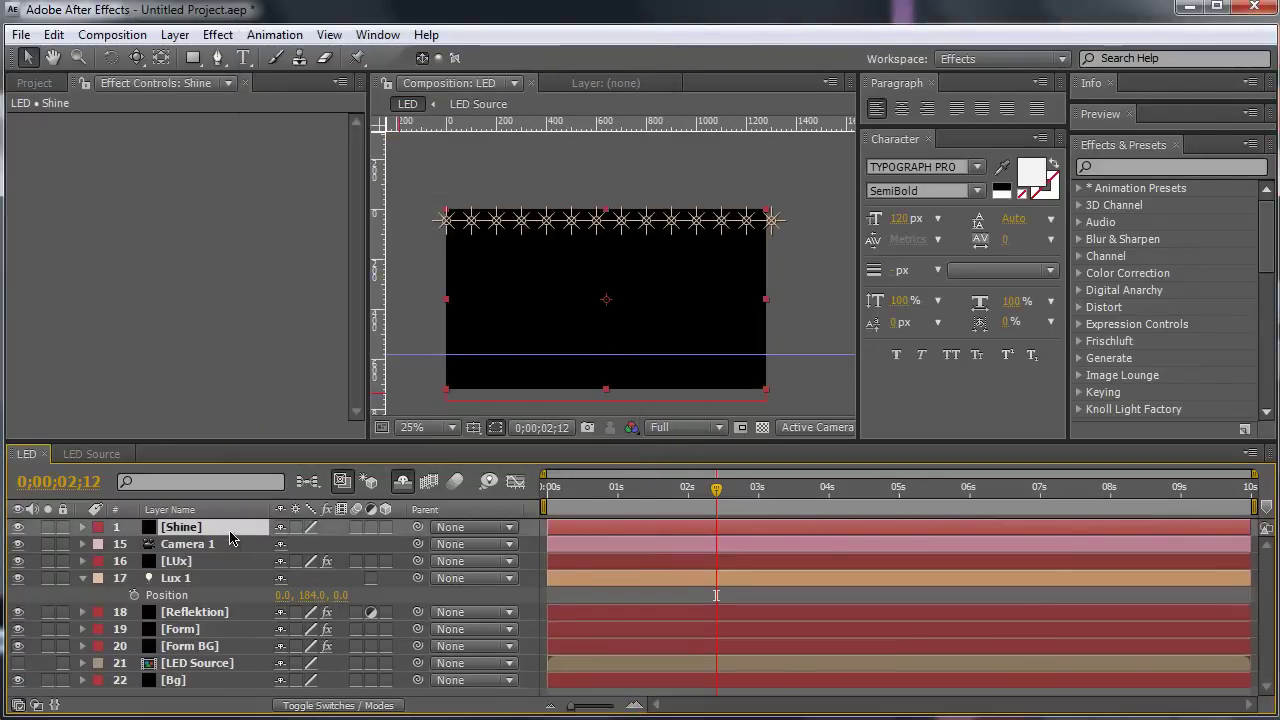
Step: Apply the Trapcode Shine effect to the Shine solid
right_click(230, 537)
mouse_move(280, 463)
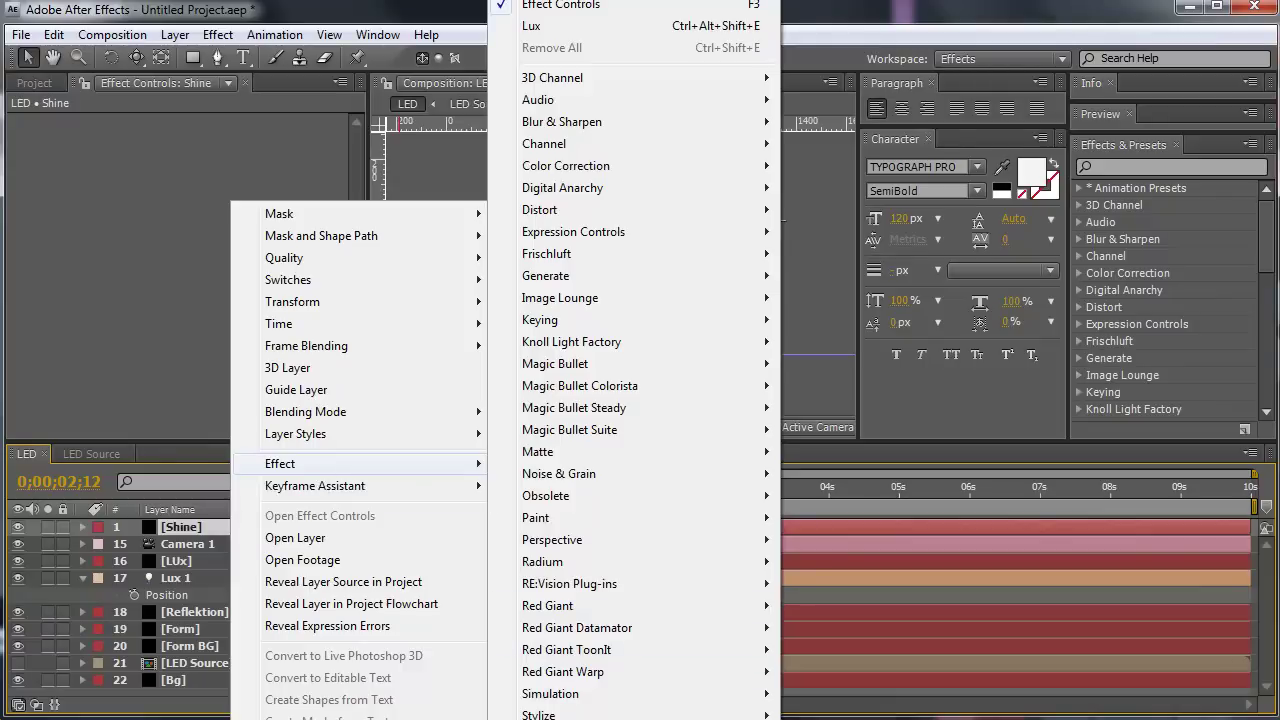
mouse_move(580, 650)
click(840, 715)
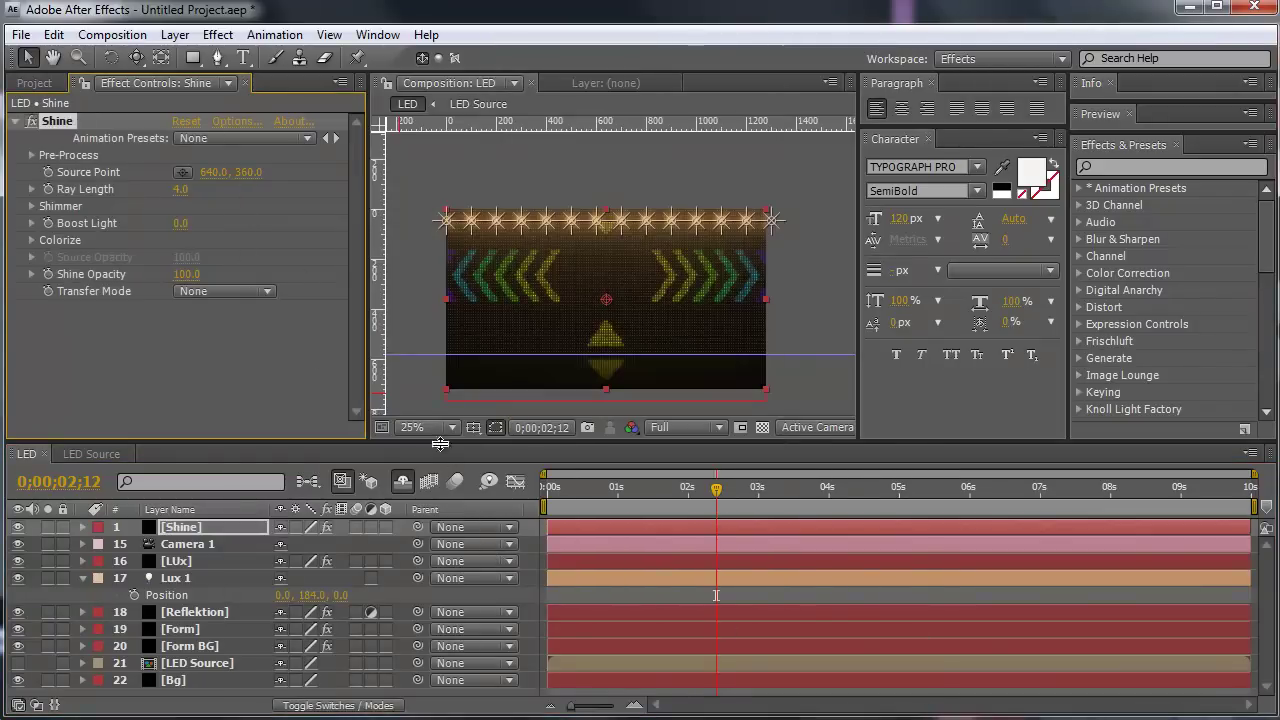
Step: Compare the Shine effect on and off and toggle the Shine solid's Adjustment Layer switch on and off
key(period)
key(period)
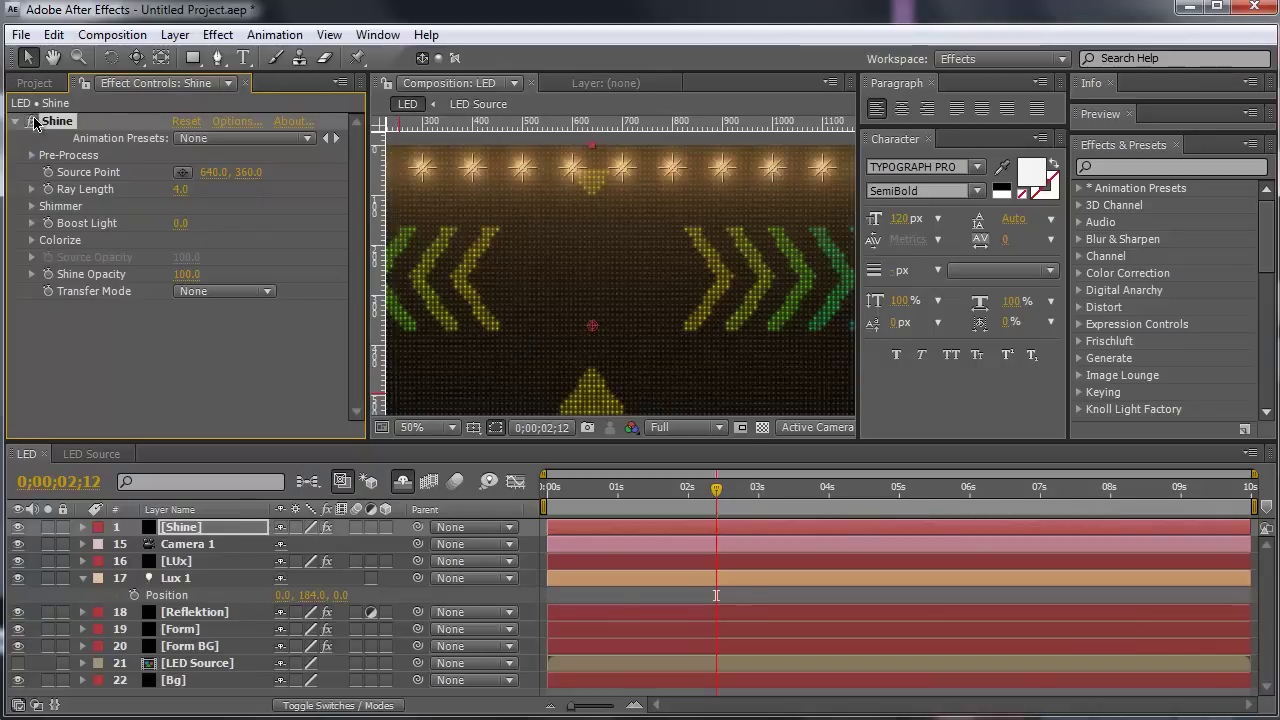
click(32, 121)
click(32, 121)
click(371, 527)
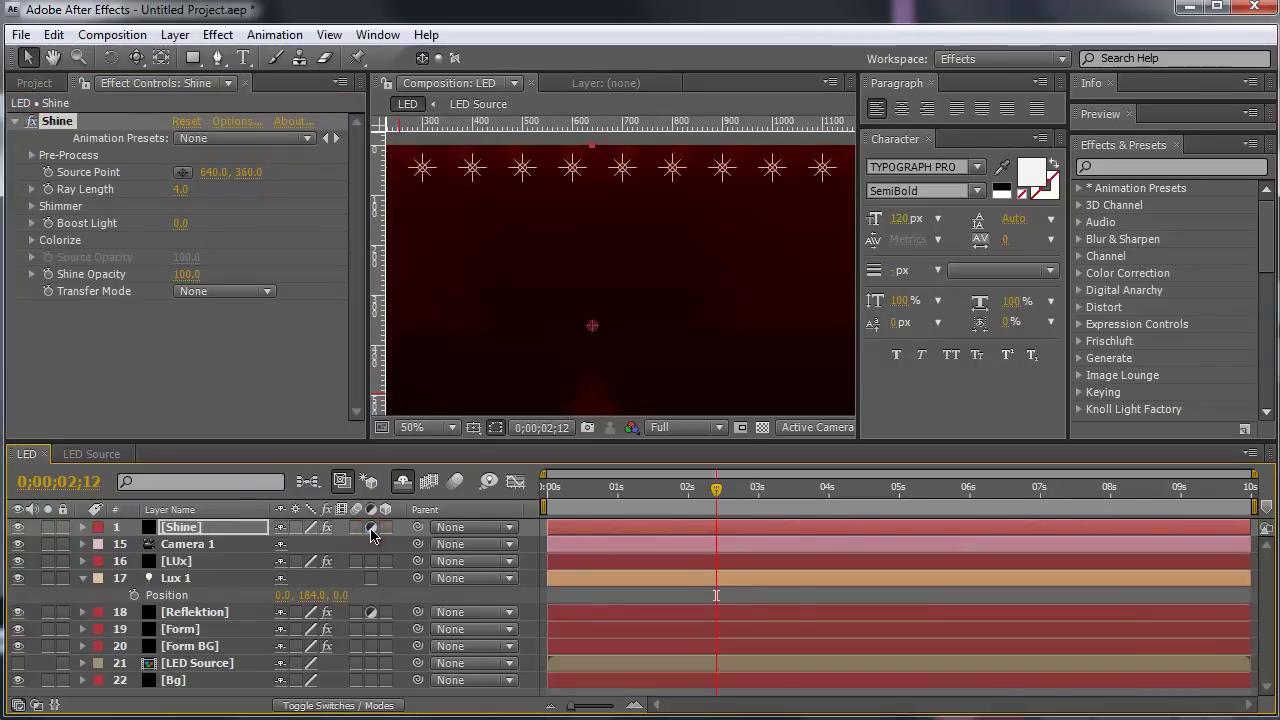
scroll(588, 269, down, 2)
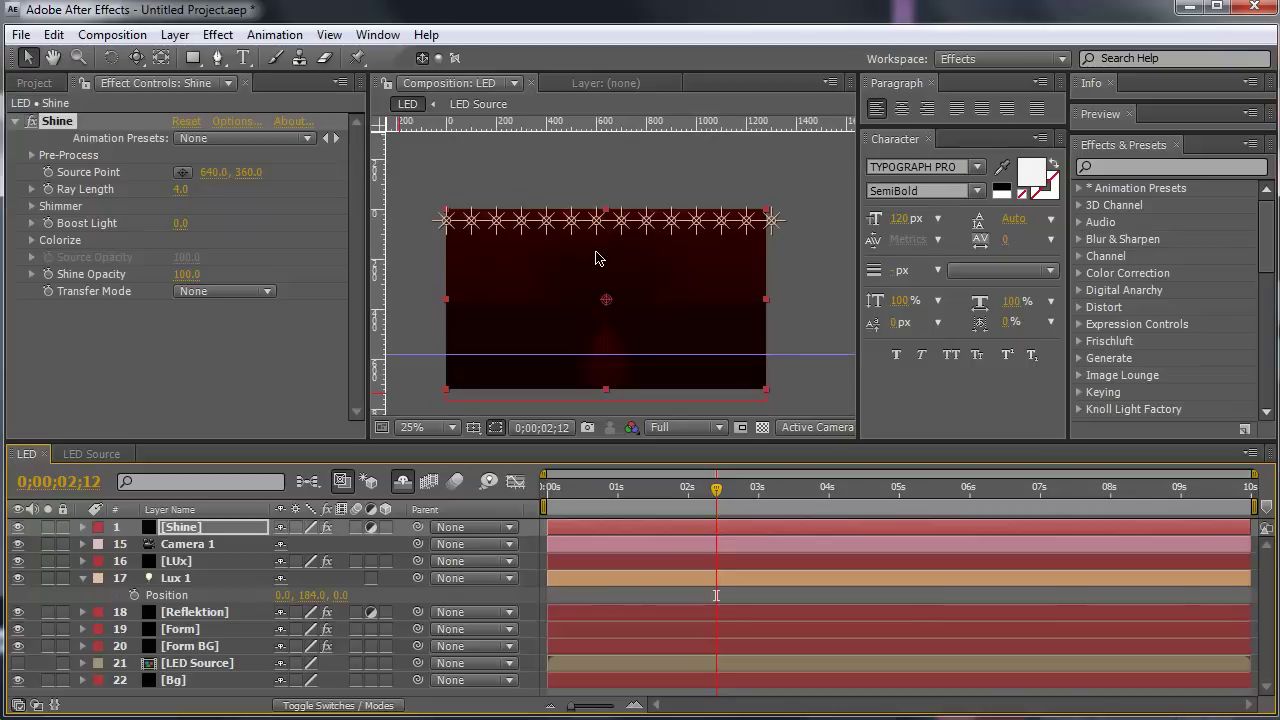
scroll(594, 259, up, 2)
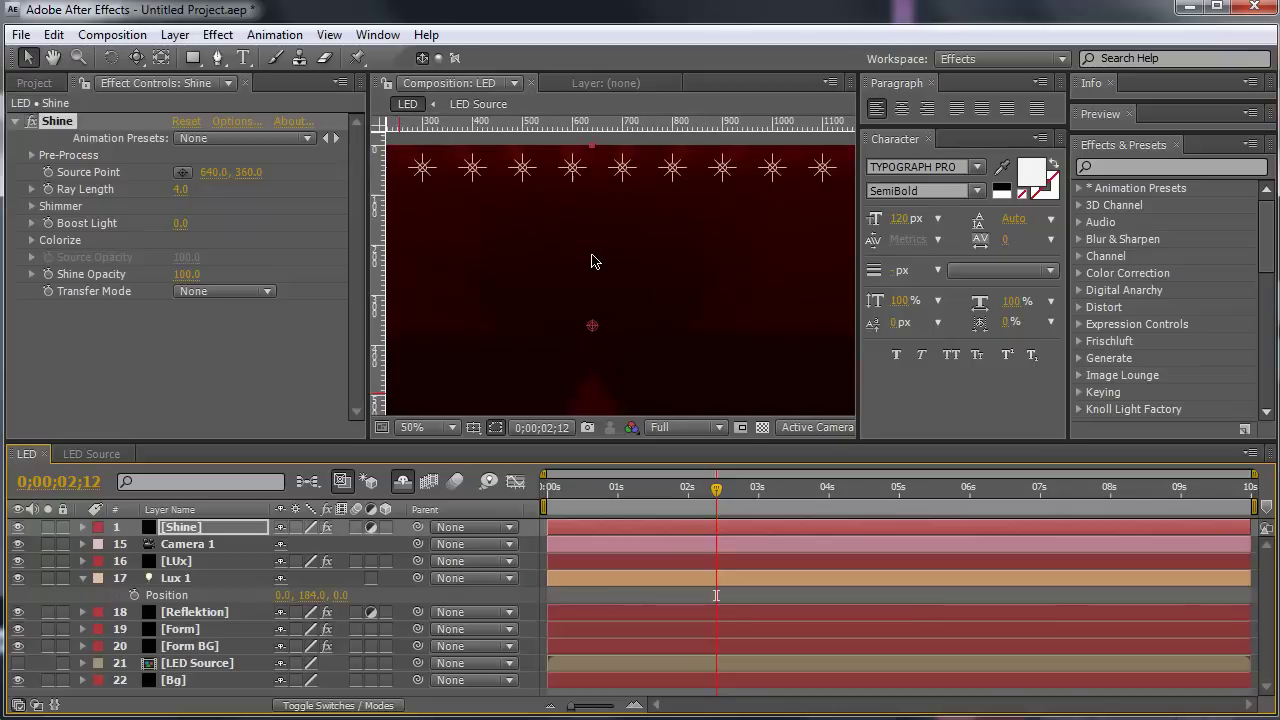
click(371, 527)
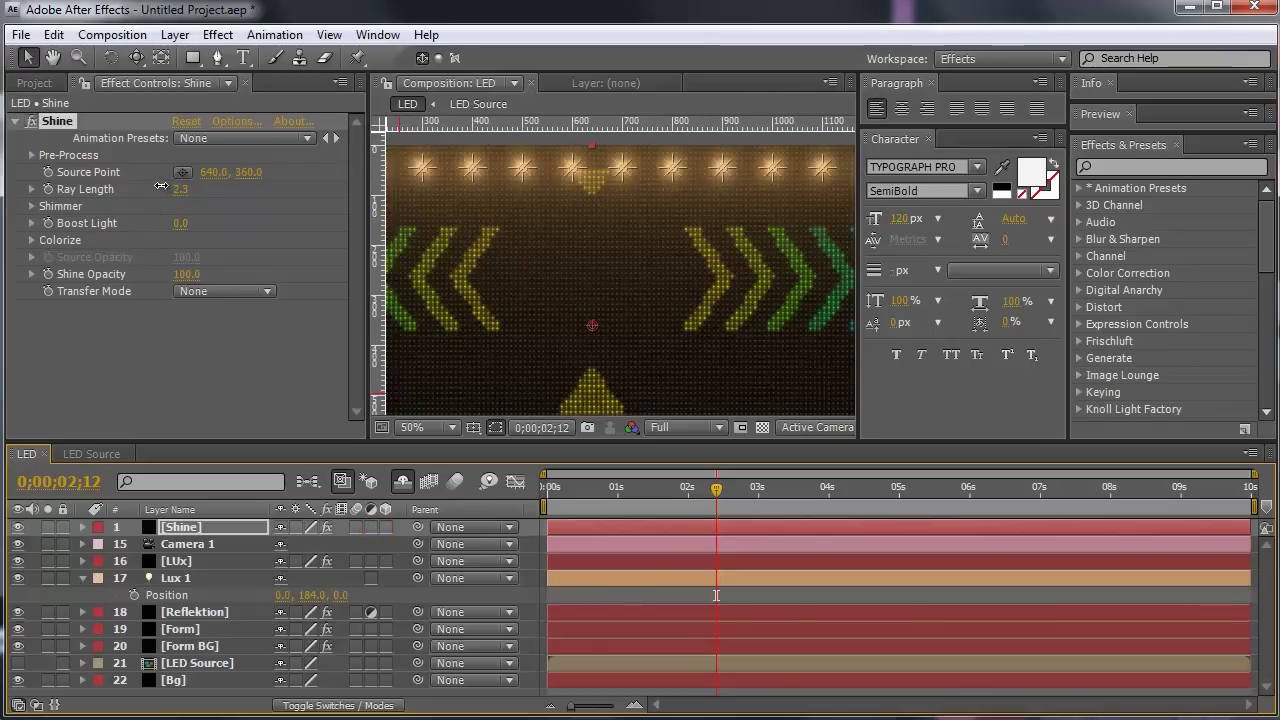
Step: Shorten Shine's Ray Length to 2.3 and move the Shine layer below Camera 1
drag(161, 187, 125, 182)
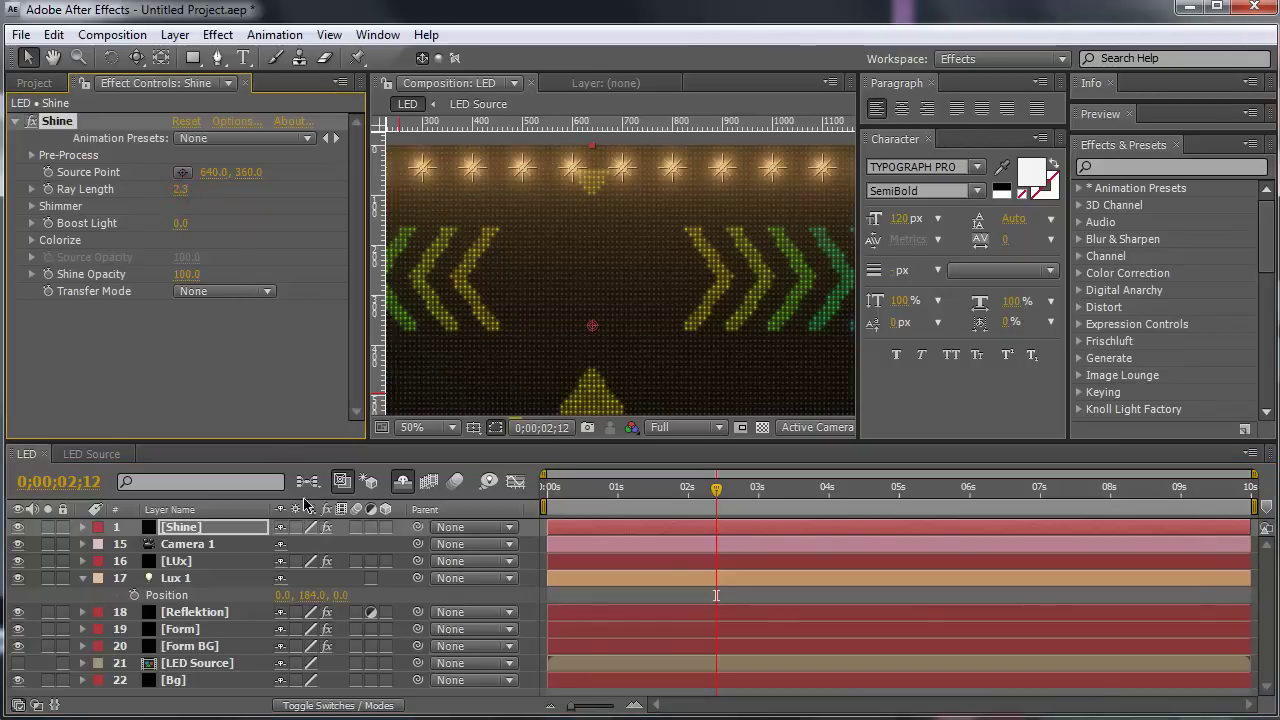
click(370, 529)
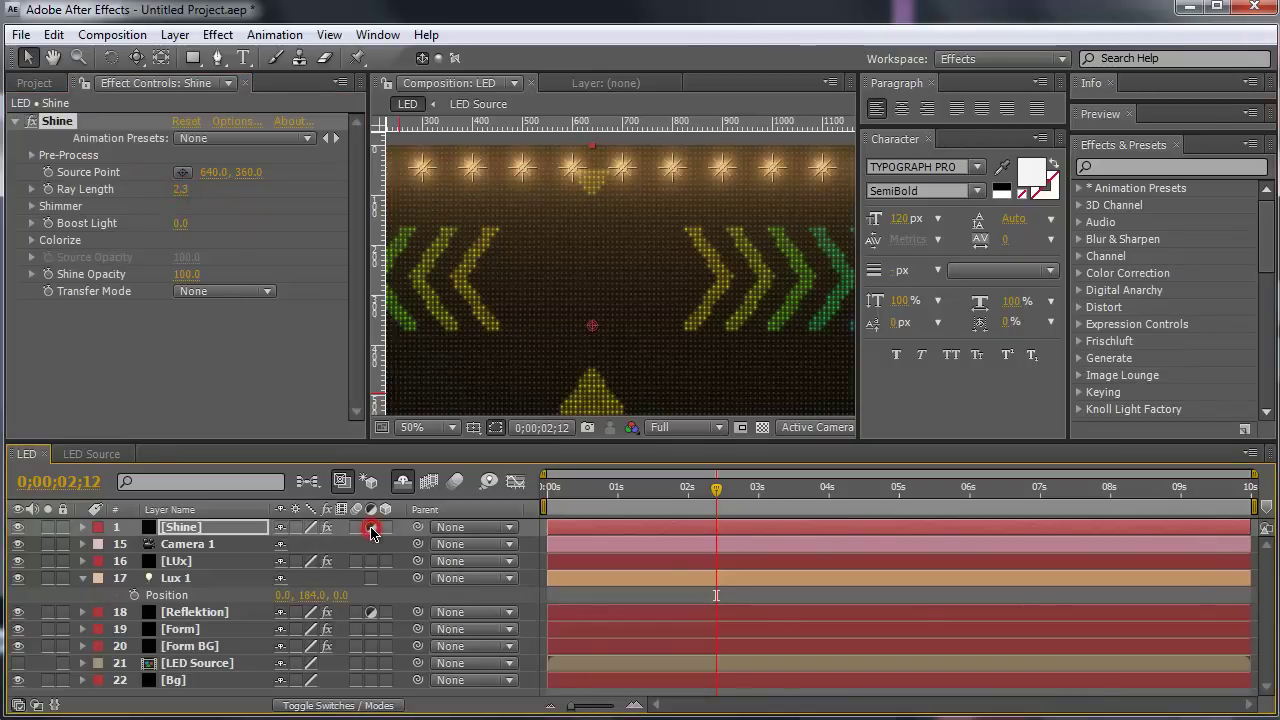
click(370, 529)
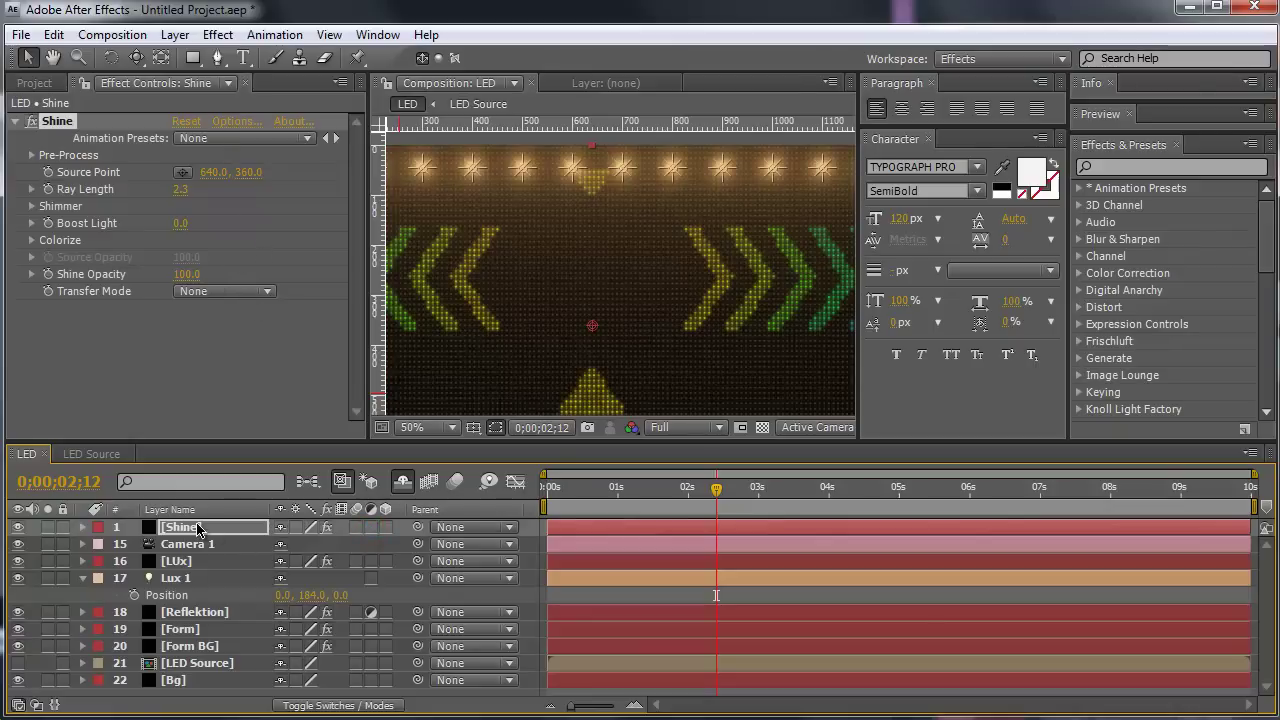
drag(198, 529, 202, 557)
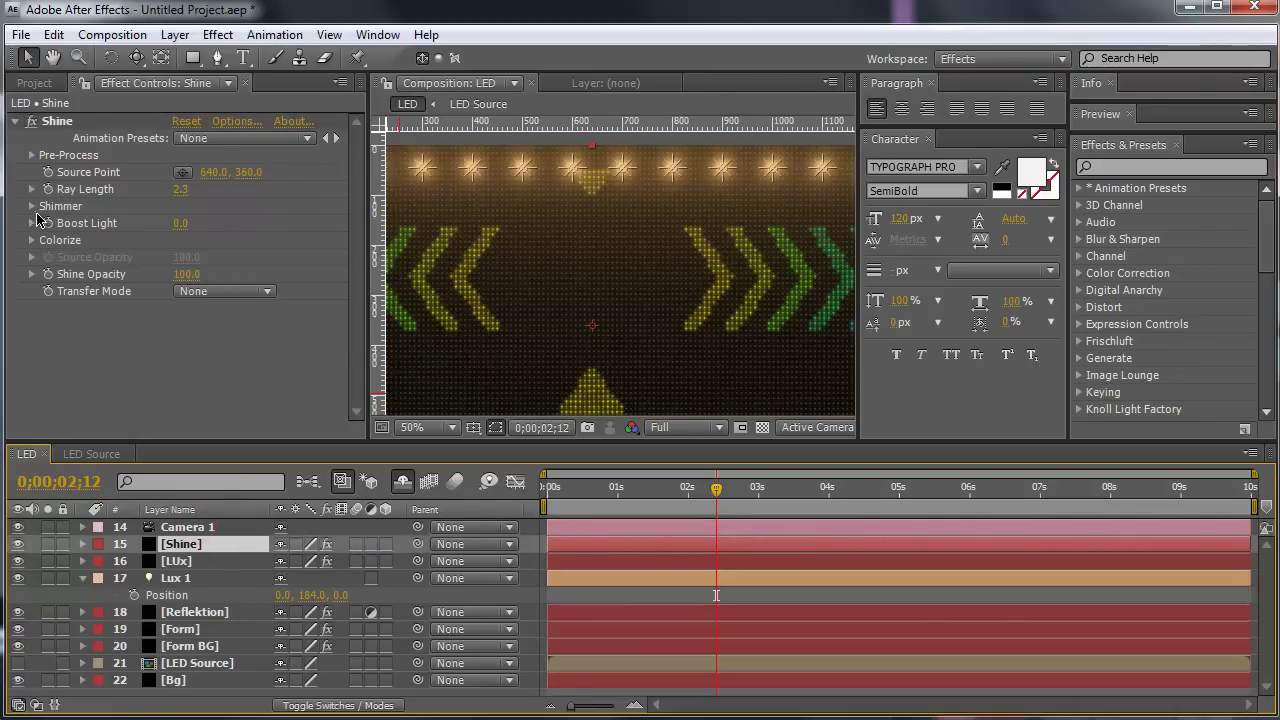
Step: Set Shine's Colorize to One Color with a light lavender ray colour
click(31, 207)
click(31, 207)
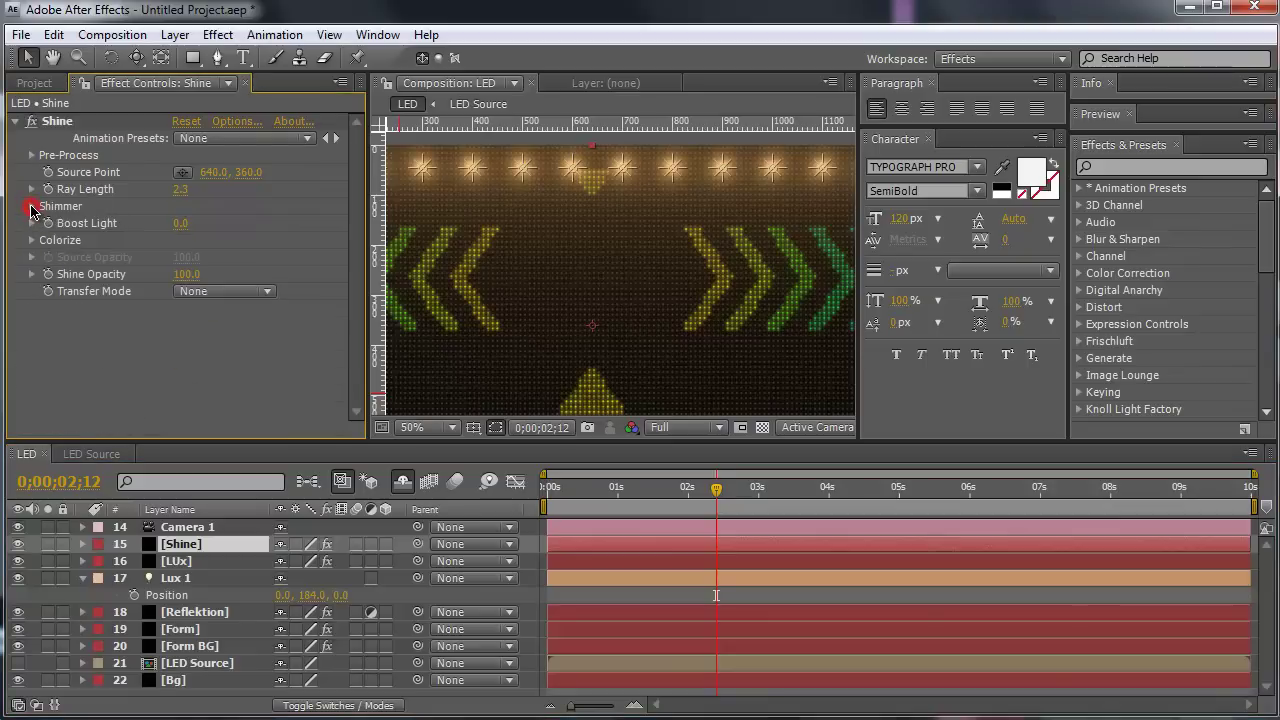
click(31, 241)
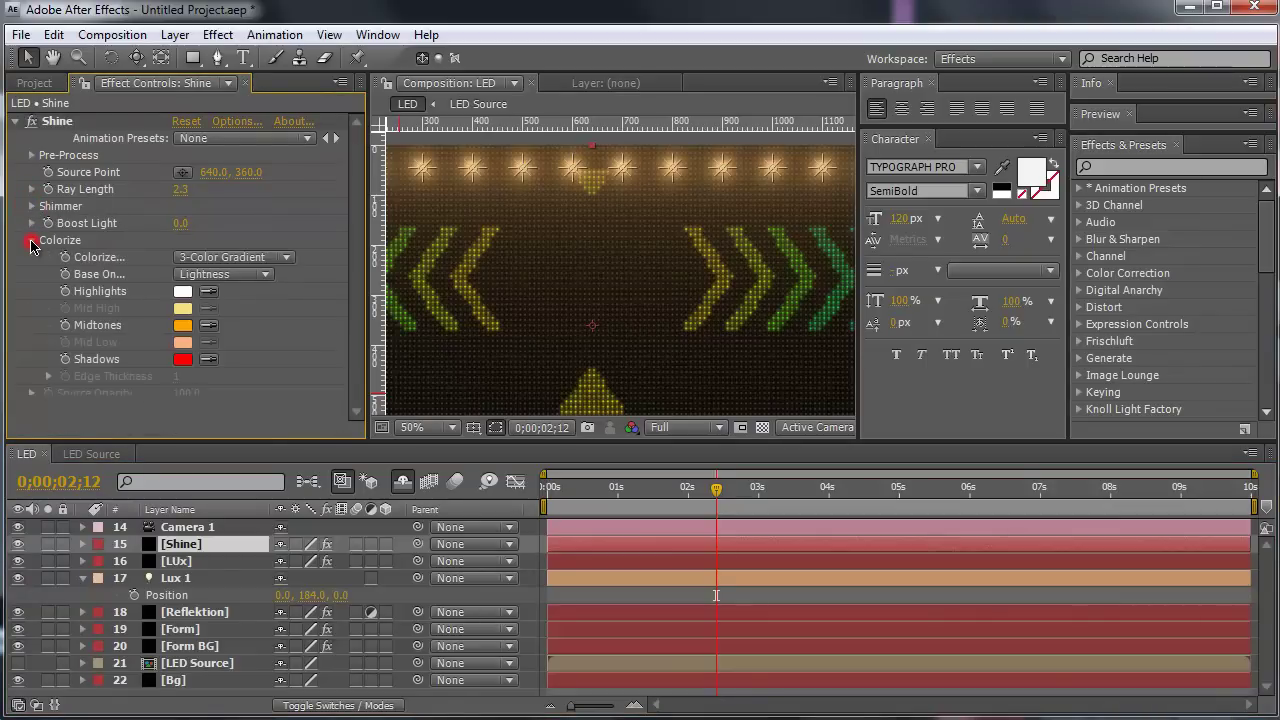
click(230, 257)
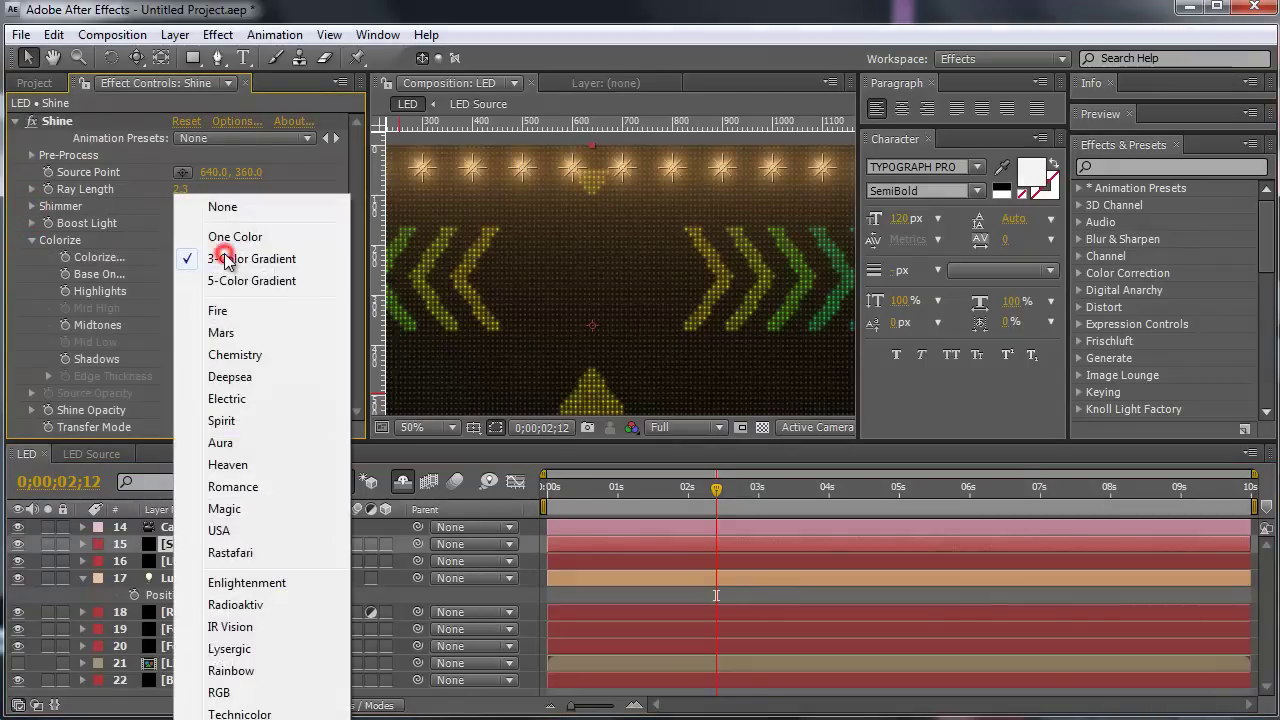
click(237, 240)
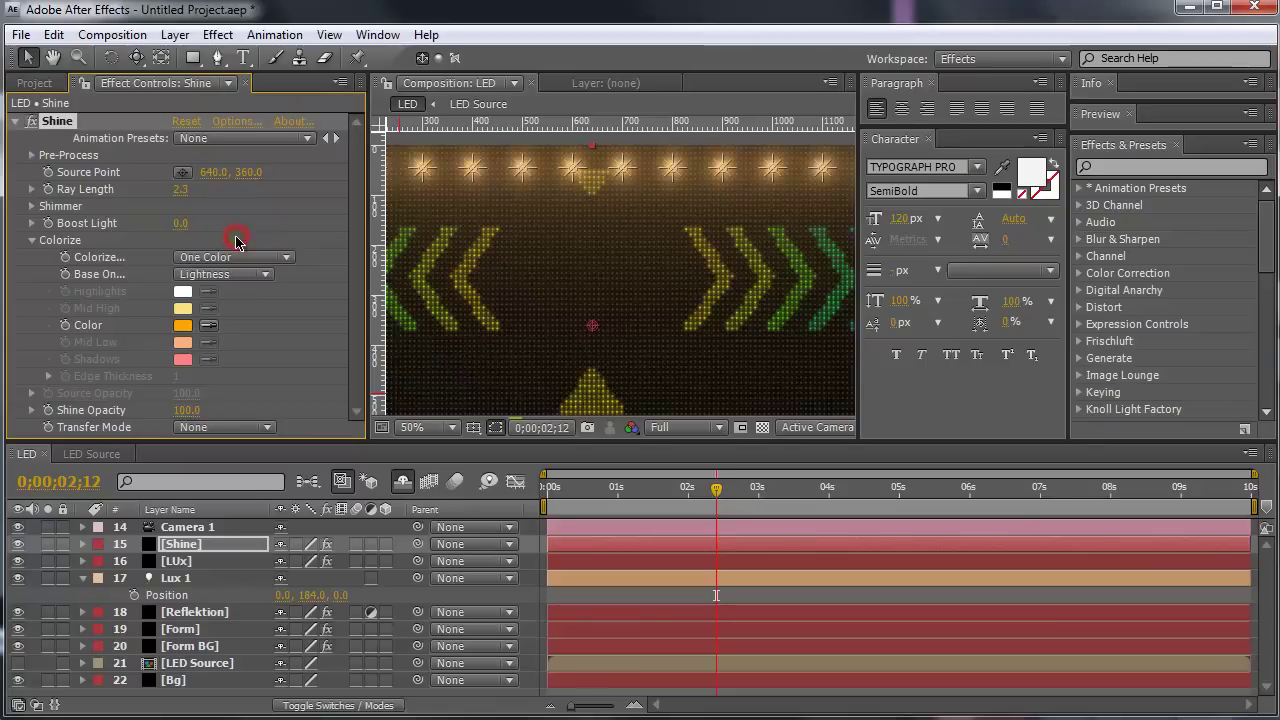
click(184, 325)
drag(653, 204, 1022, 229)
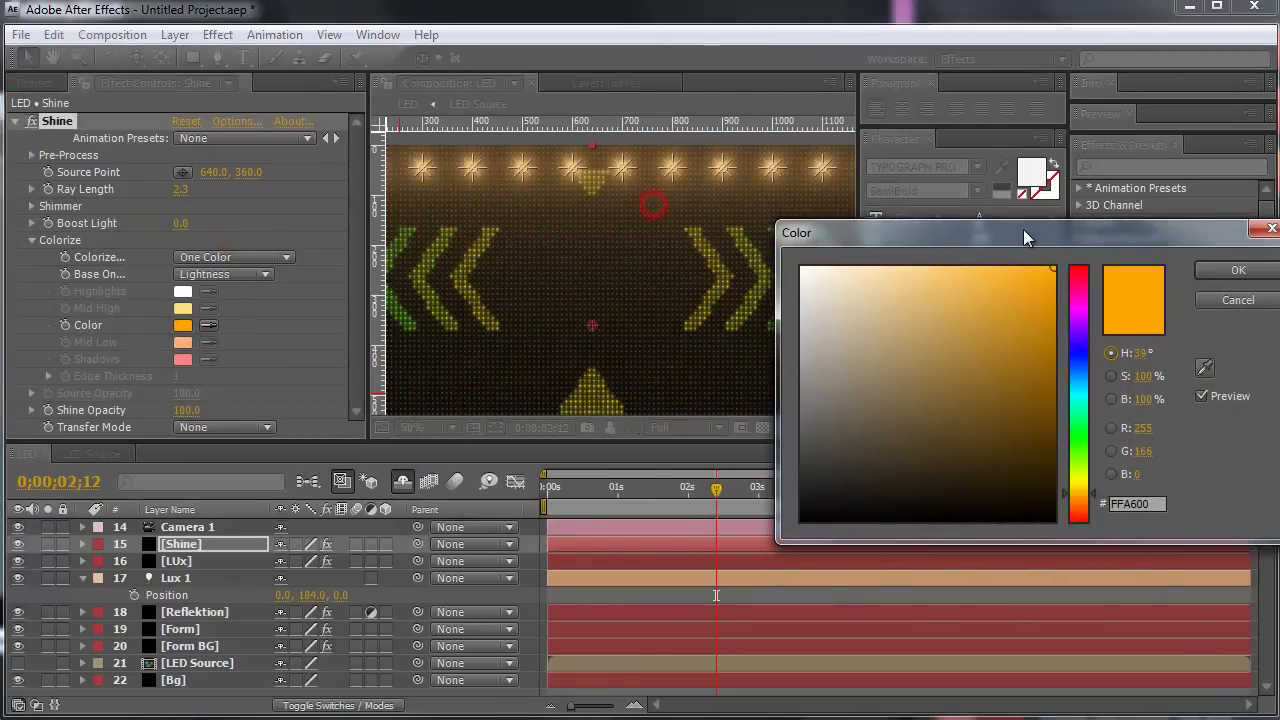
click(1080, 346)
click(884, 295)
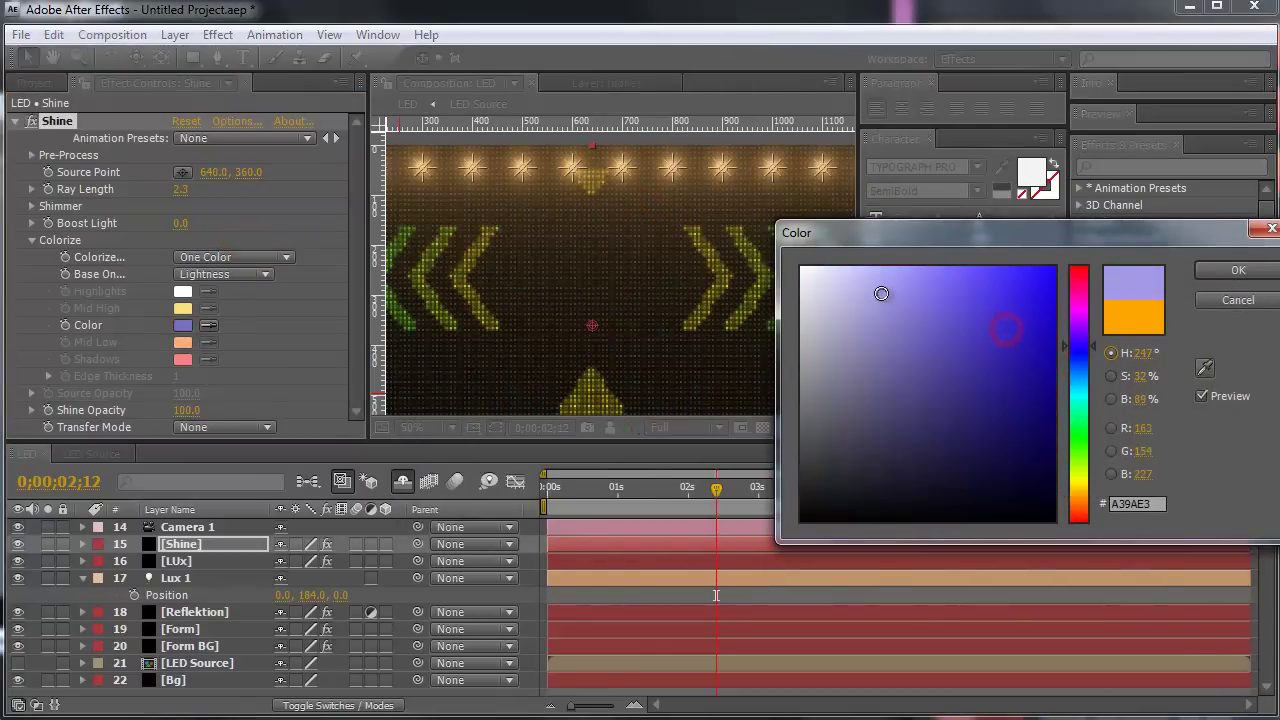
click(1228, 271)
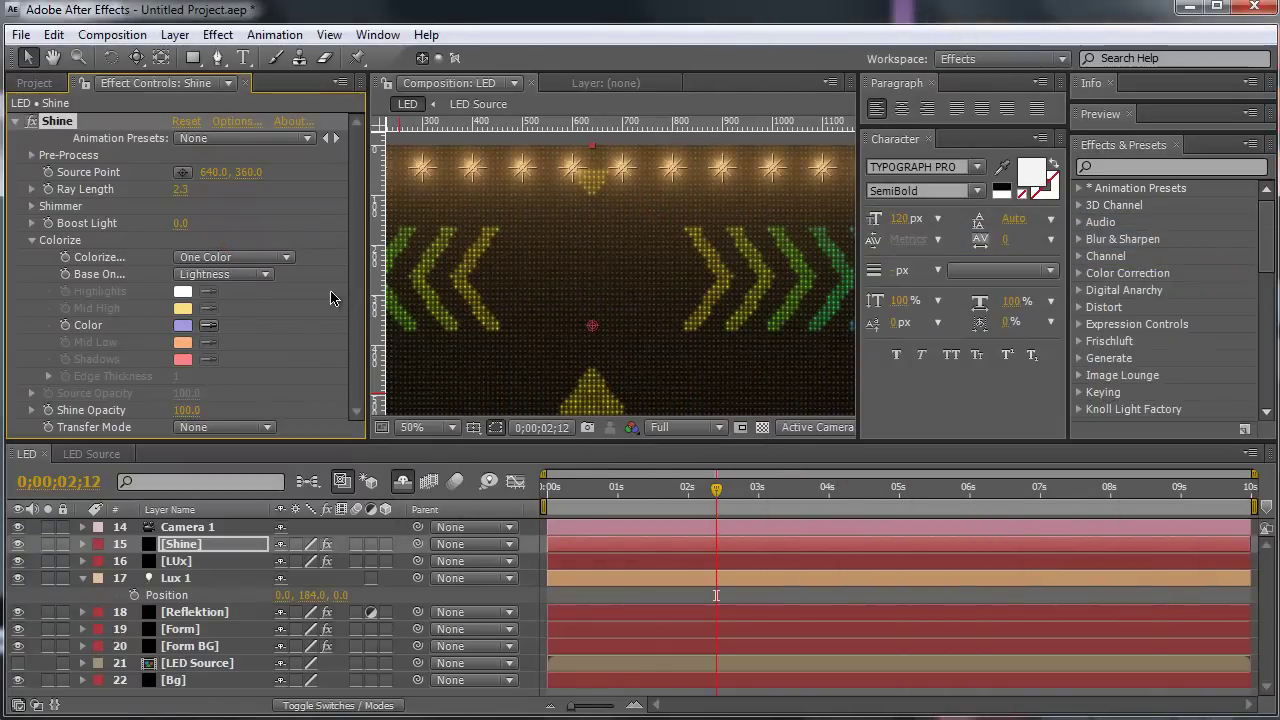
Step: Compare Shine on and off, then raise Boost Light to 1.1
key(comma)
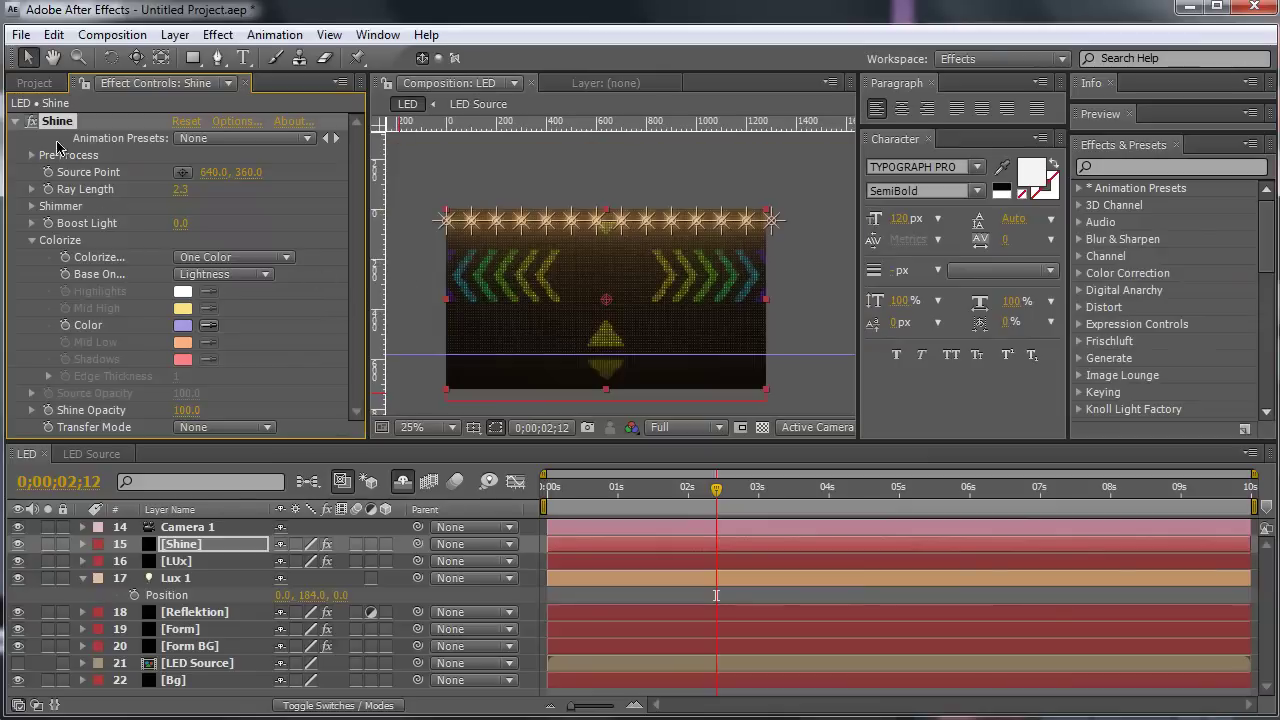
click(30, 121)
click(30, 121)
click(17, 545)
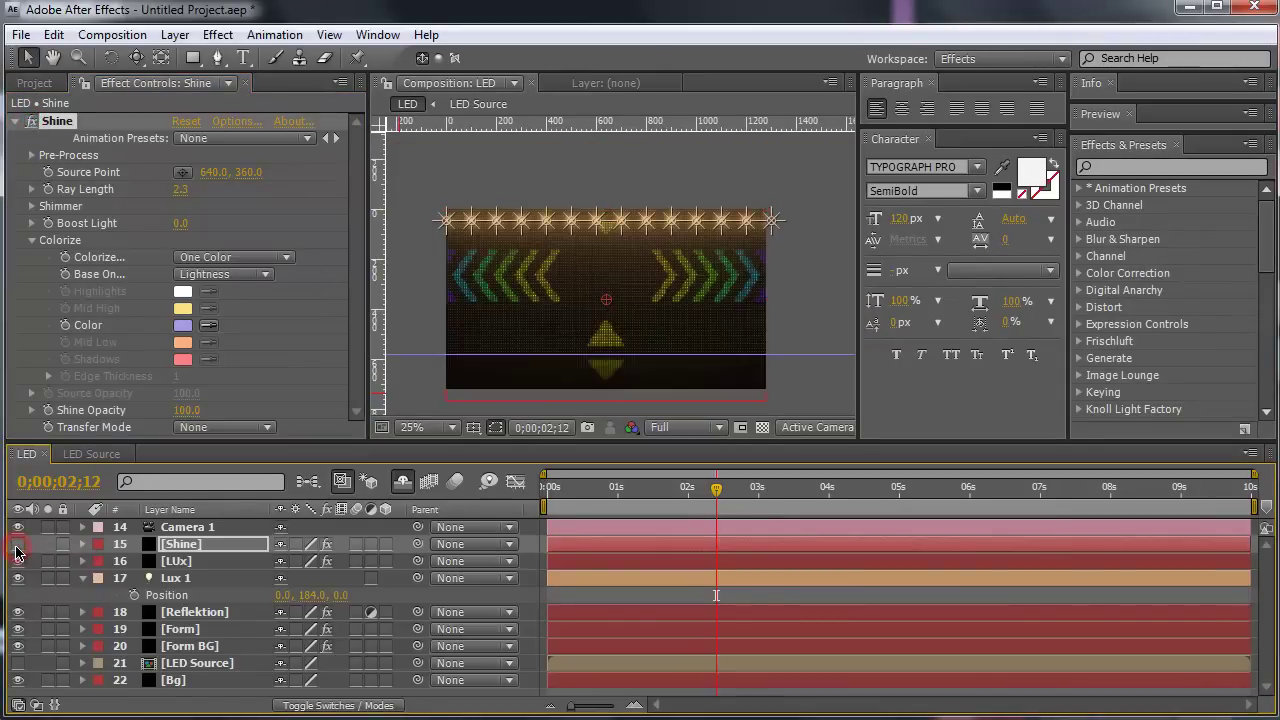
click(17, 545)
click(289, 331)
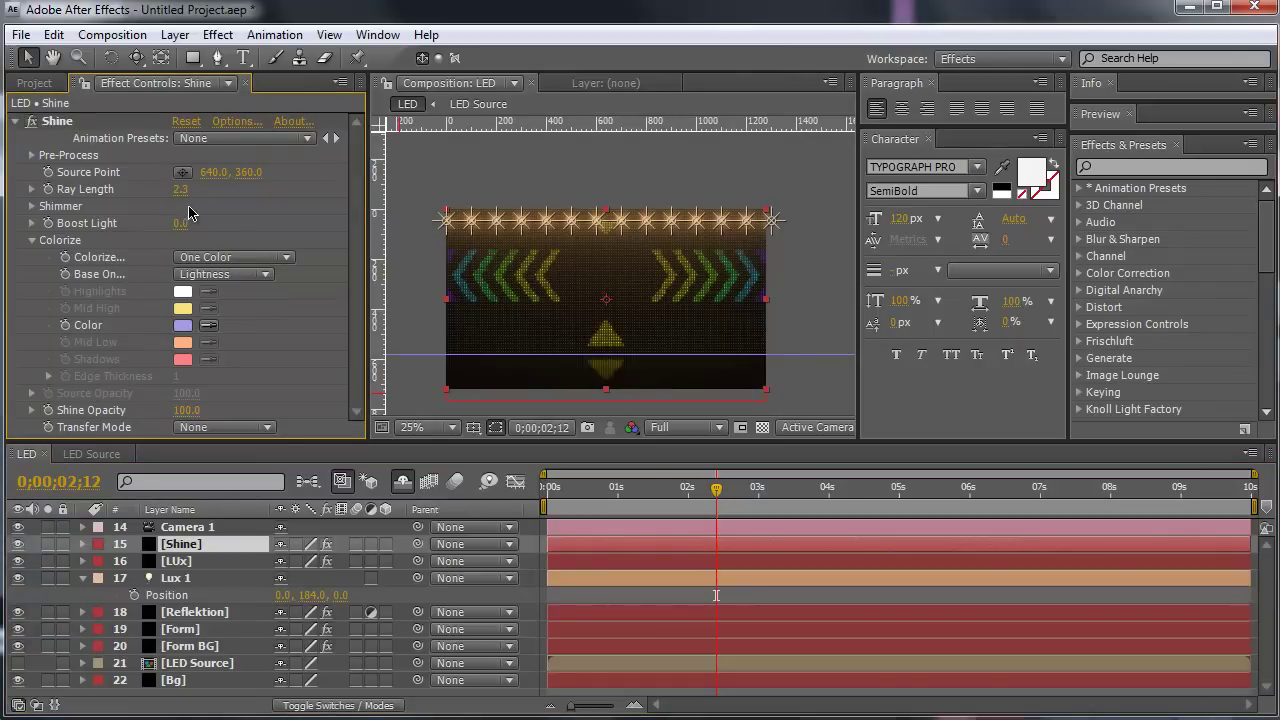
drag(185, 224, 194, 228)
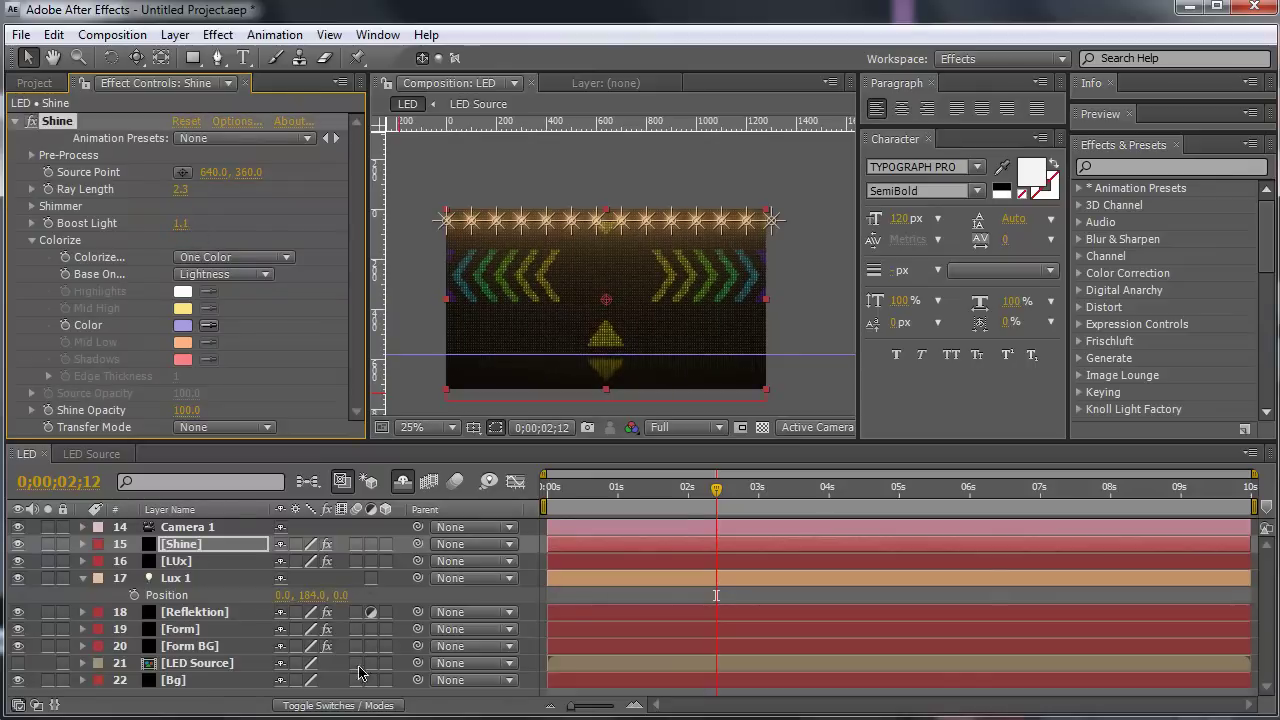
Step: Make the Shine layer an adjustment layer
click(265, 548)
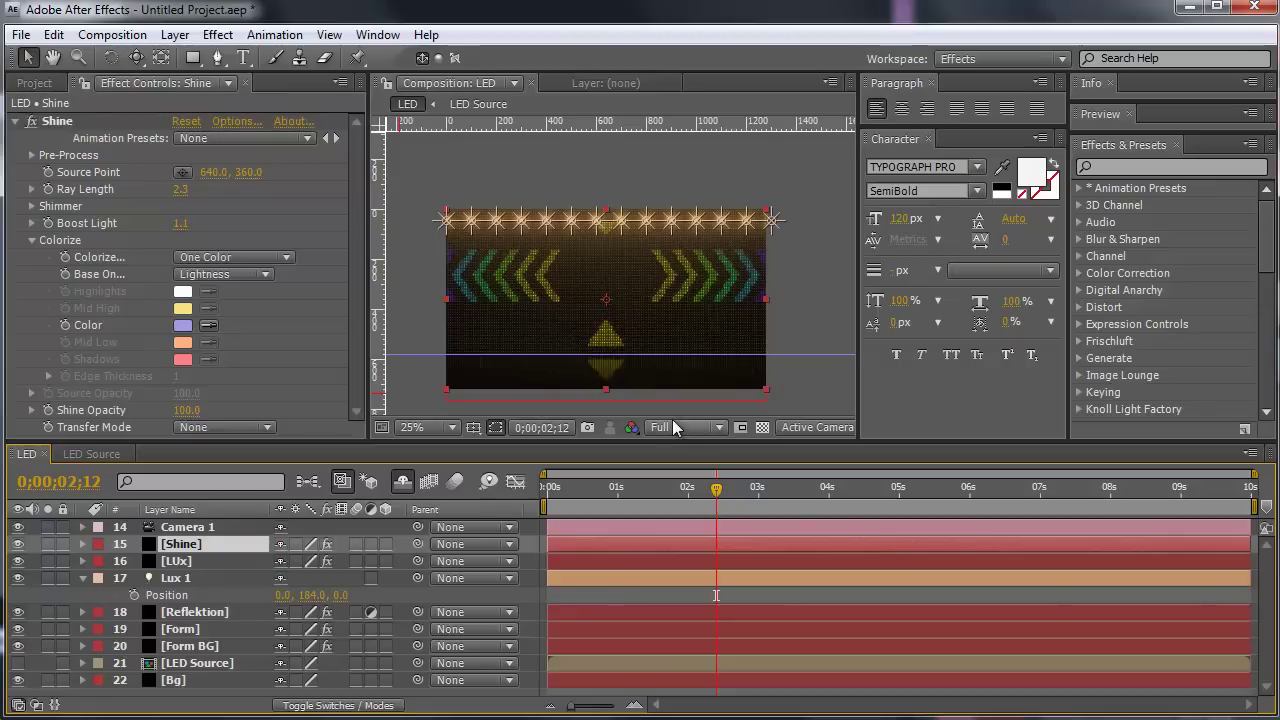
click(724, 405)
key(period)
key(period)
key(comma)
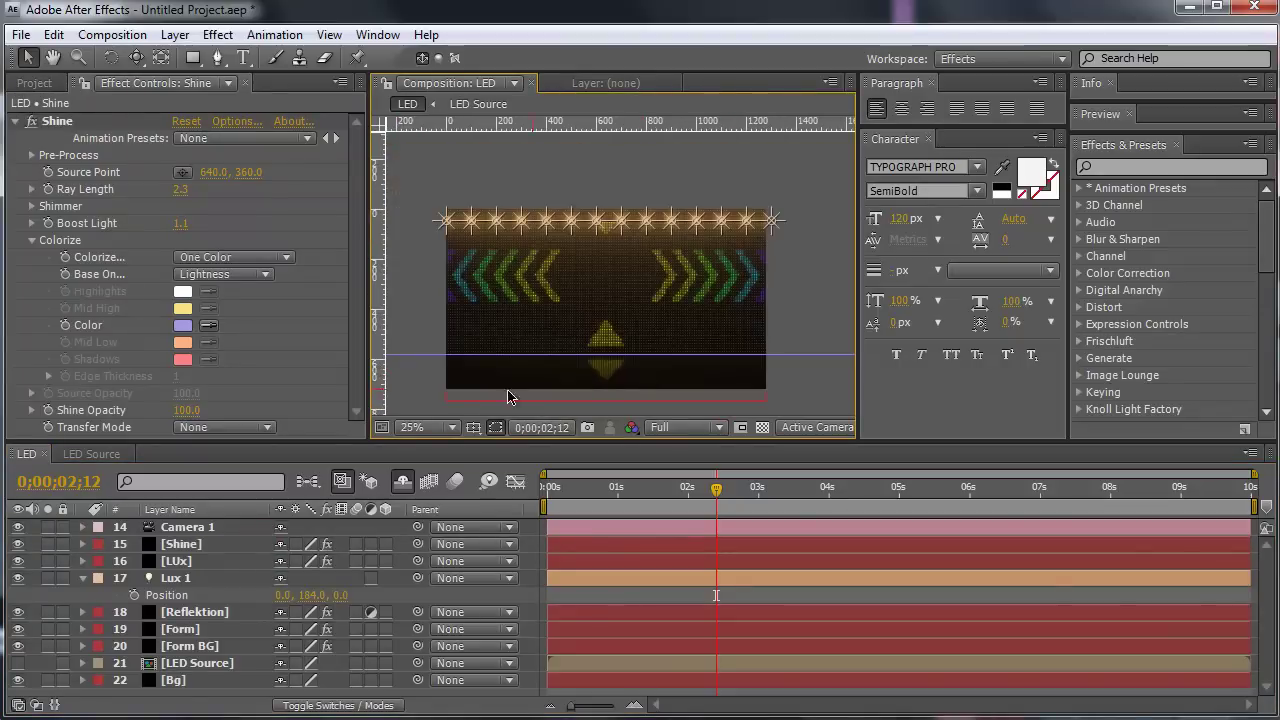
click(371, 544)
Step: Set Shine's Ray Length to 0 and the ray colour to white
key(period)
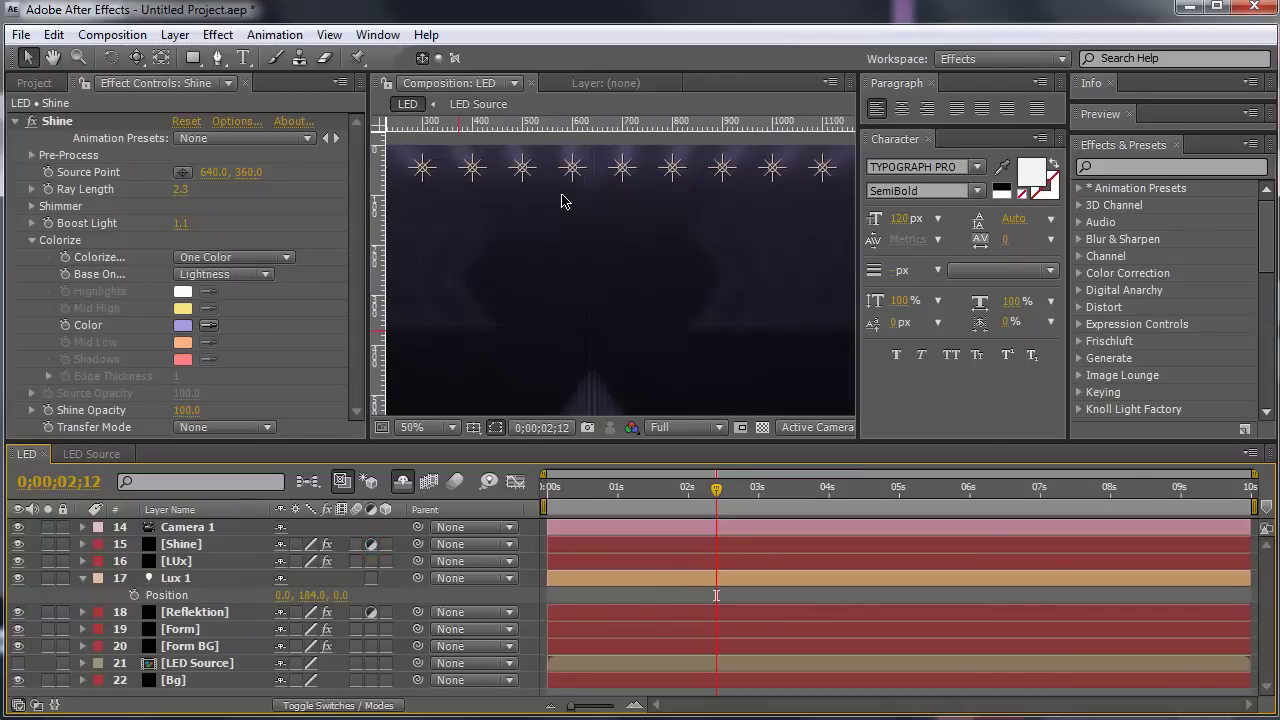
click(180, 189)
text(0)
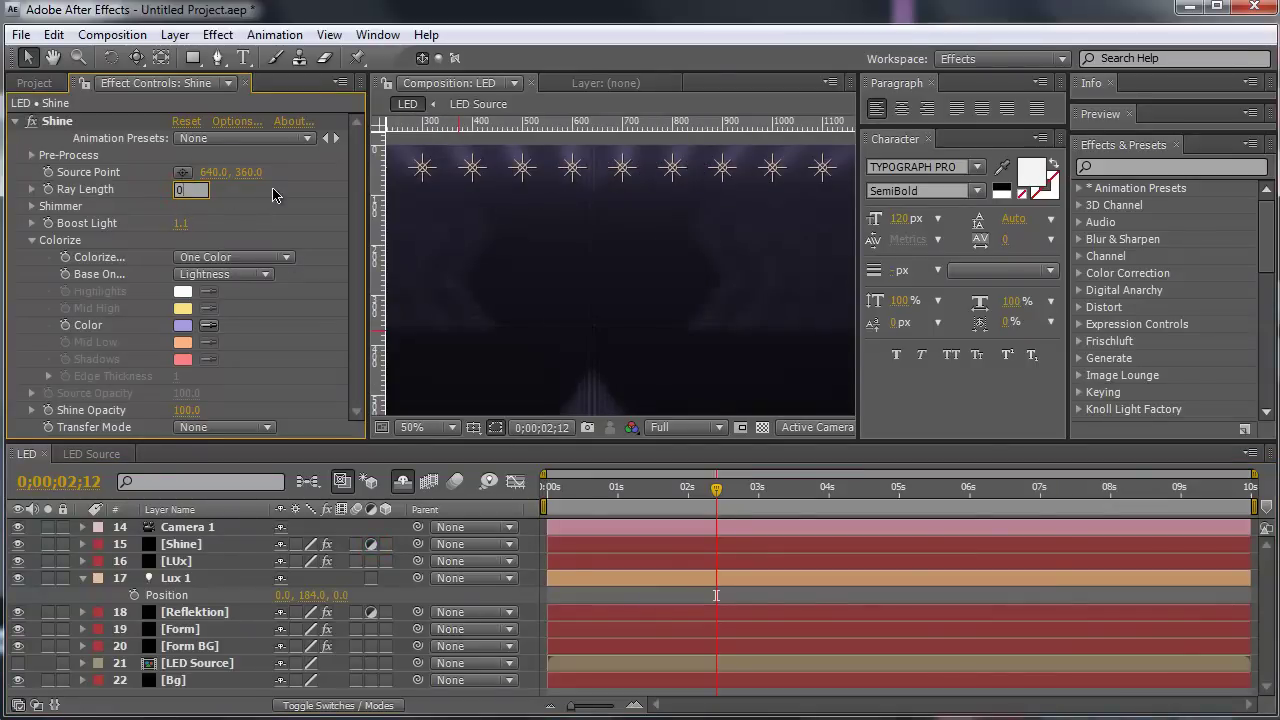
key(Return)
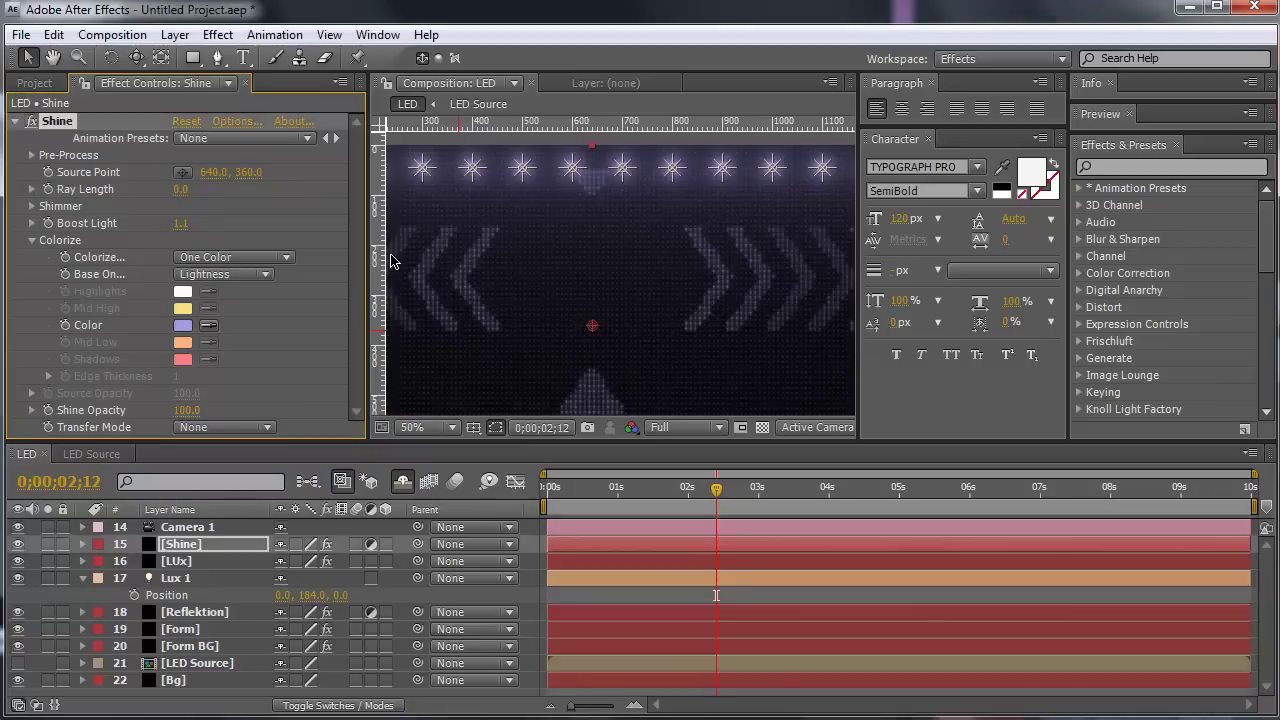
click(183, 325)
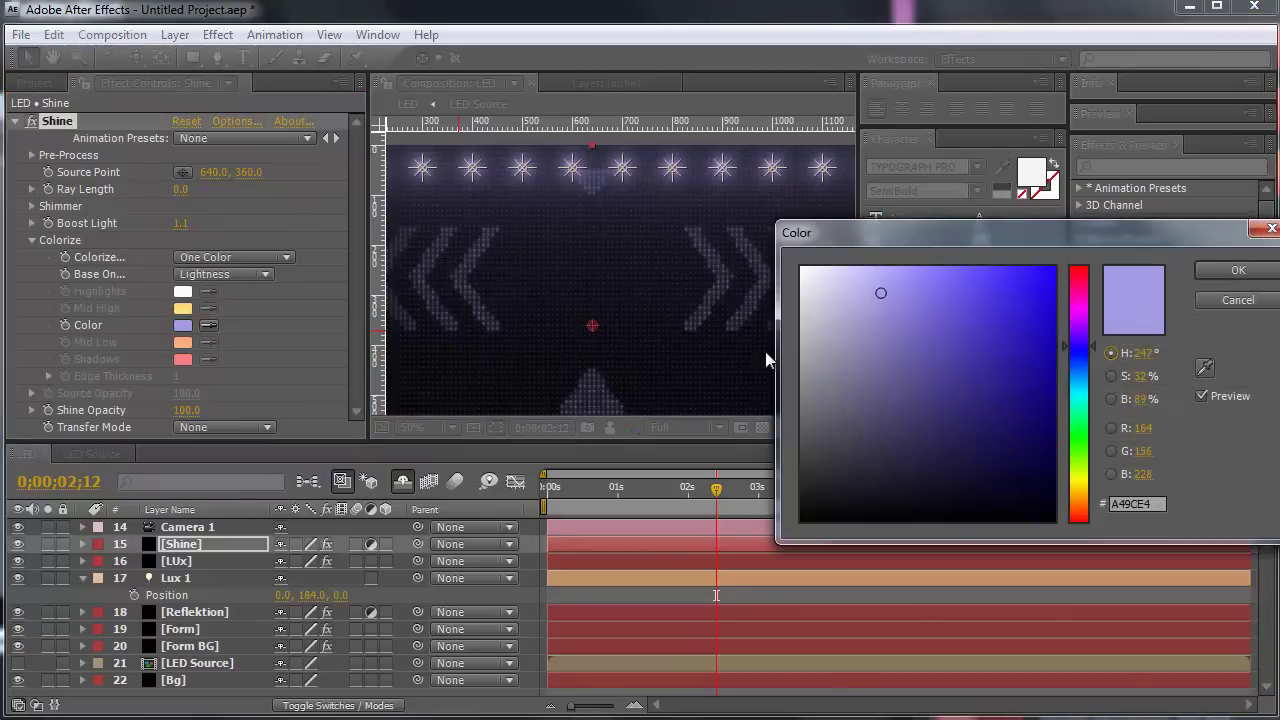
drag(914, 299, 800, 266)
click(1238, 270)
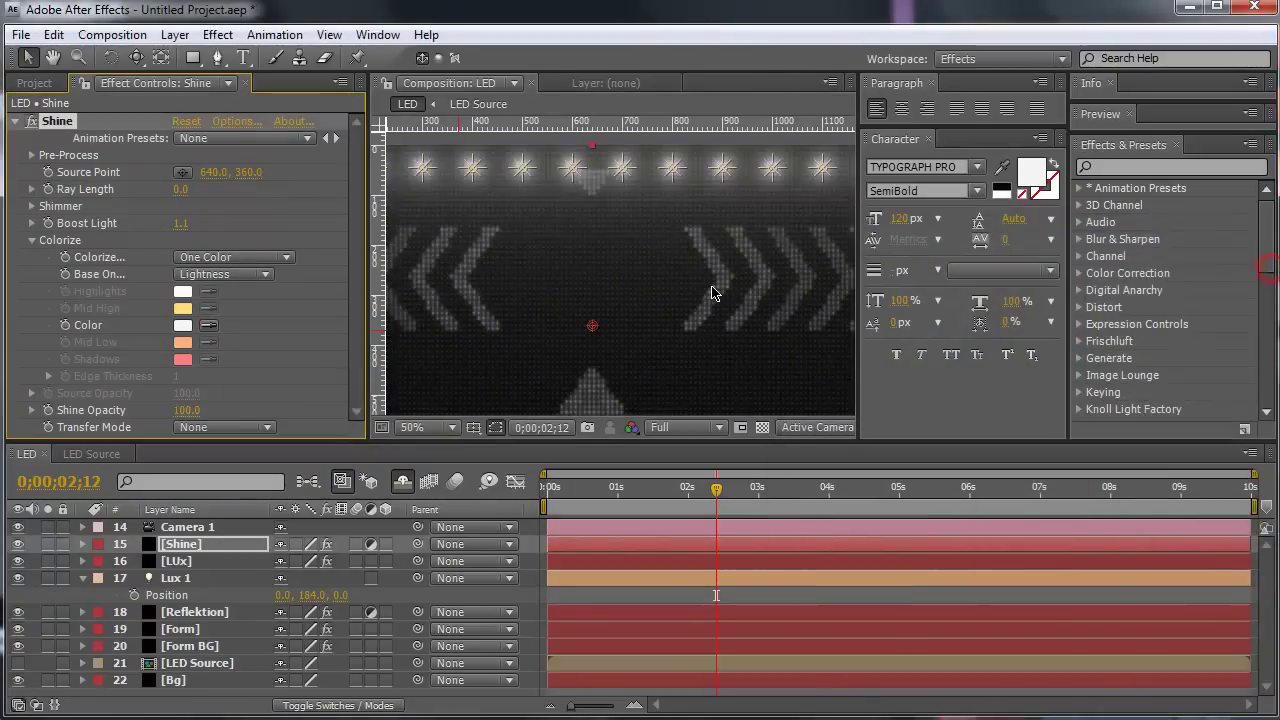
key(comma)
key(comma)
key(period)
key(period)
Step: Try 5-Color Gradient for Colorize, then set Colorize to None
click(229, 258)
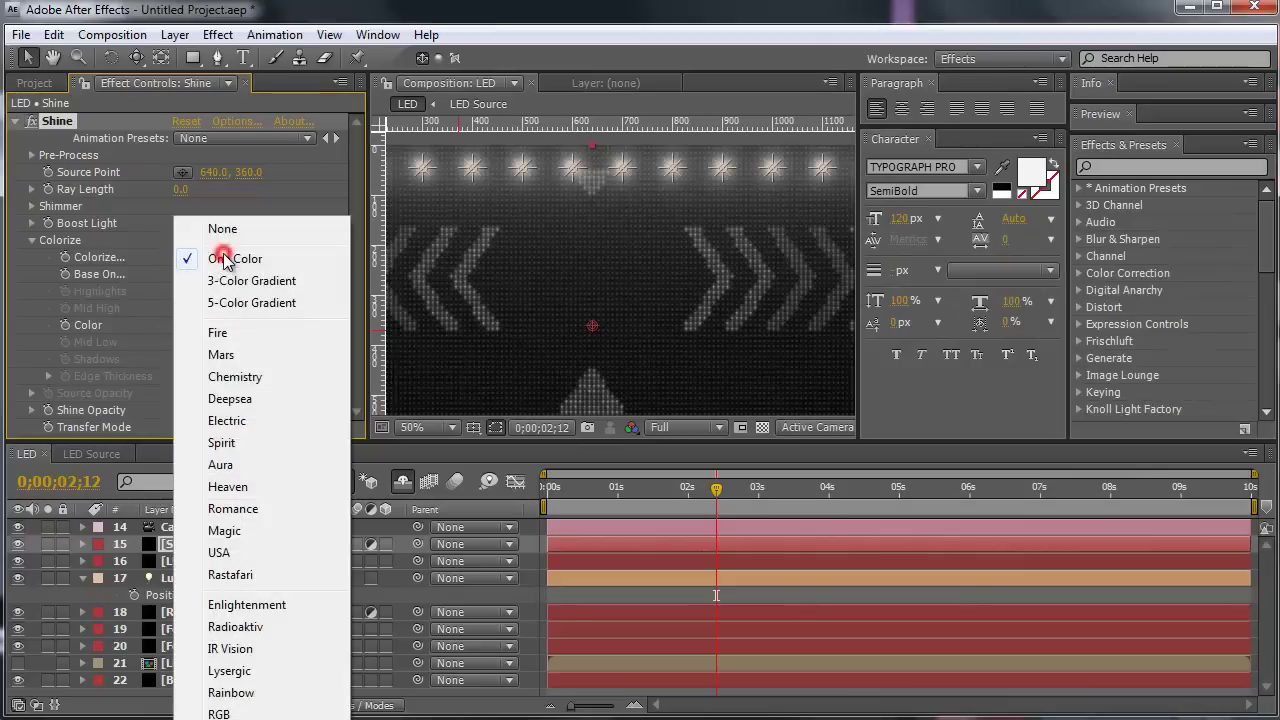
click(244, 303)
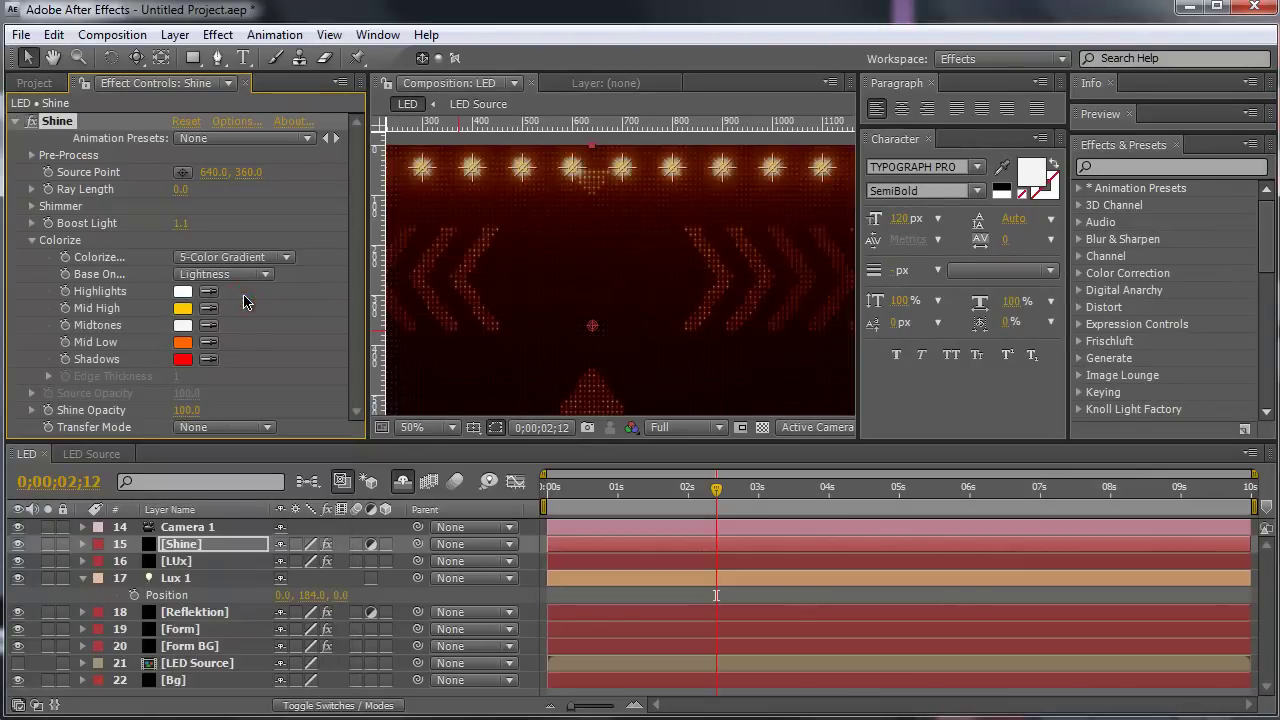
click(220, 257)
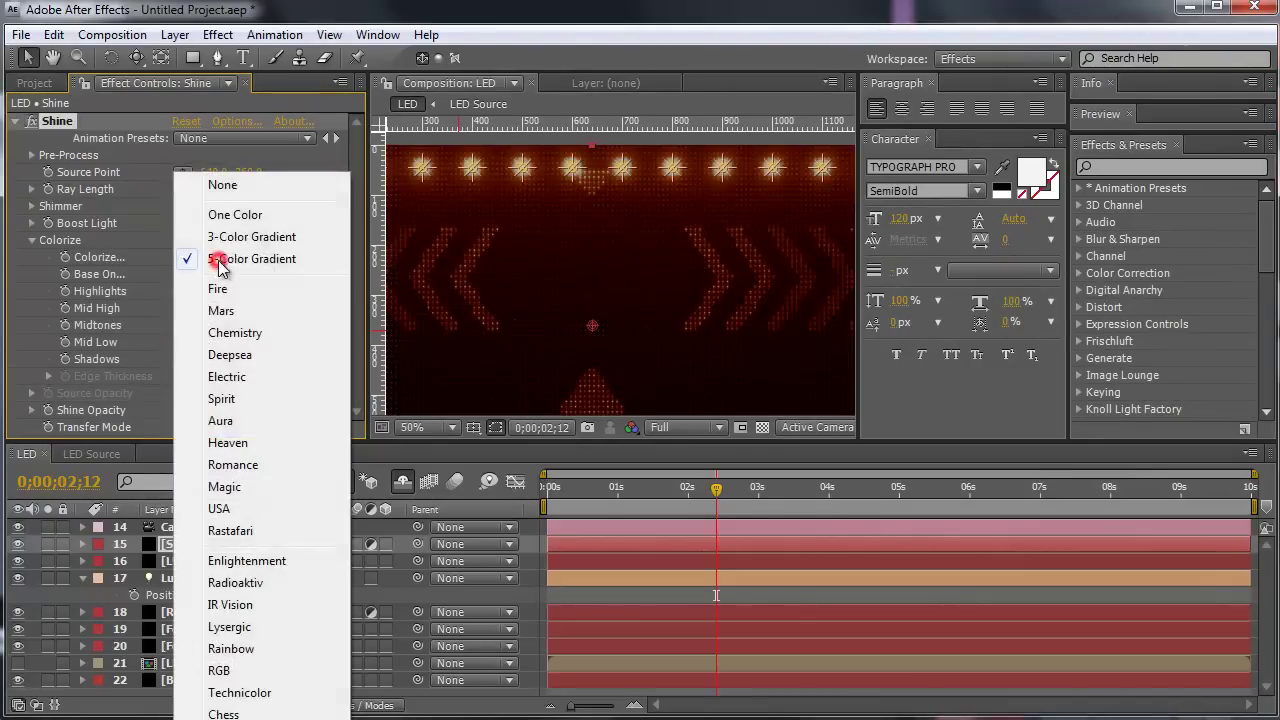
click(222, 180)
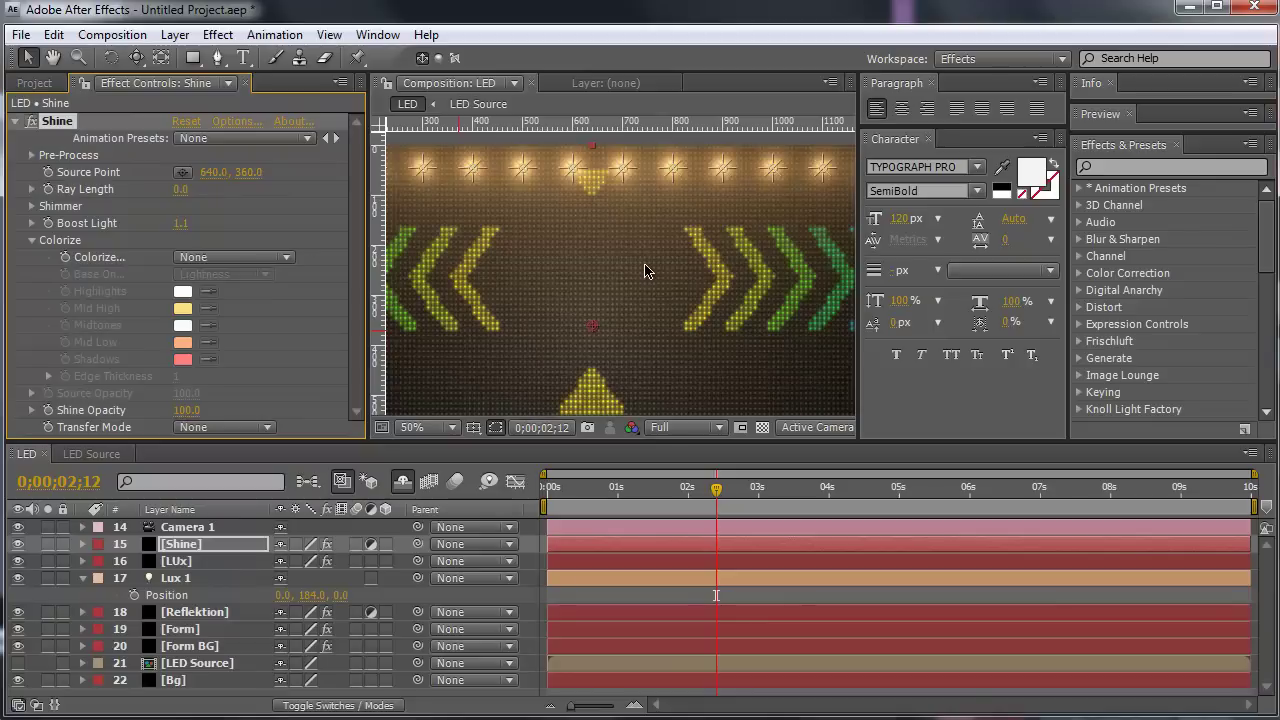
Step: Set Shine's Ray Length to 0.1
scroll(630, 270, down, 2)
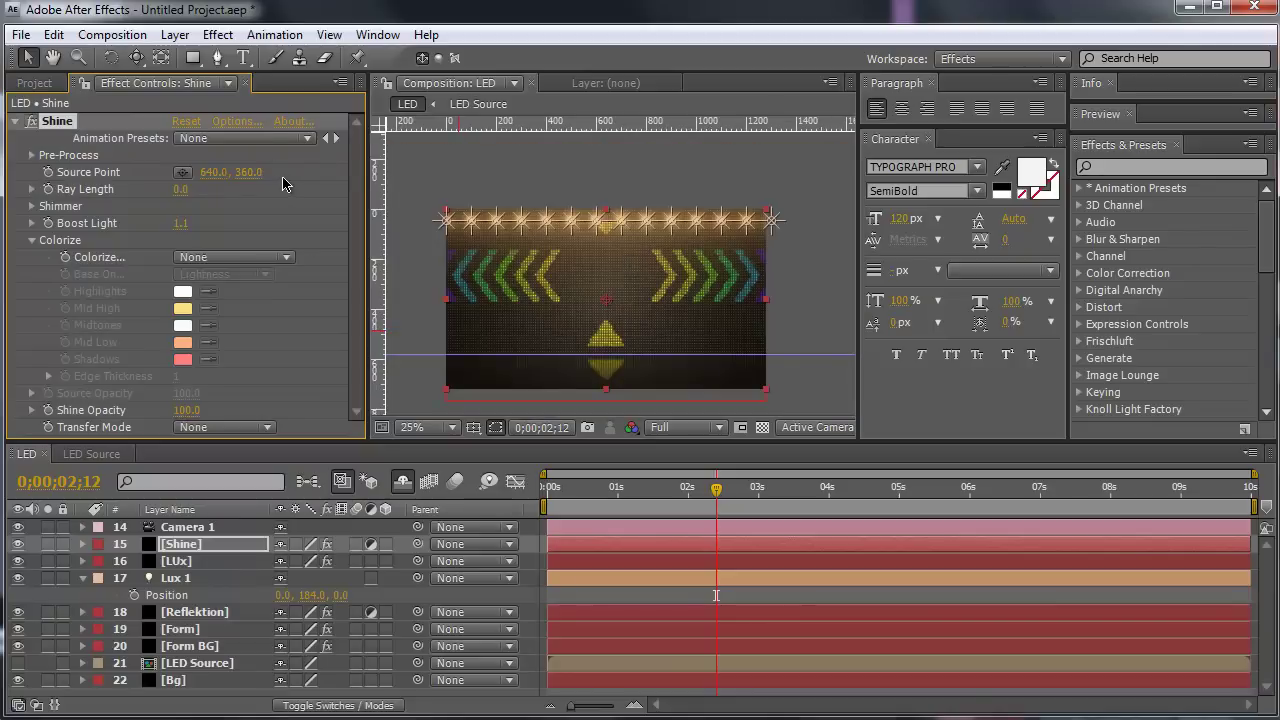
click(182, 189)
text(0.1)
key(Return)
Step: Lower Boost Light to 0.4 and turn the Shine effect back on, viewing the full comp
key(period)
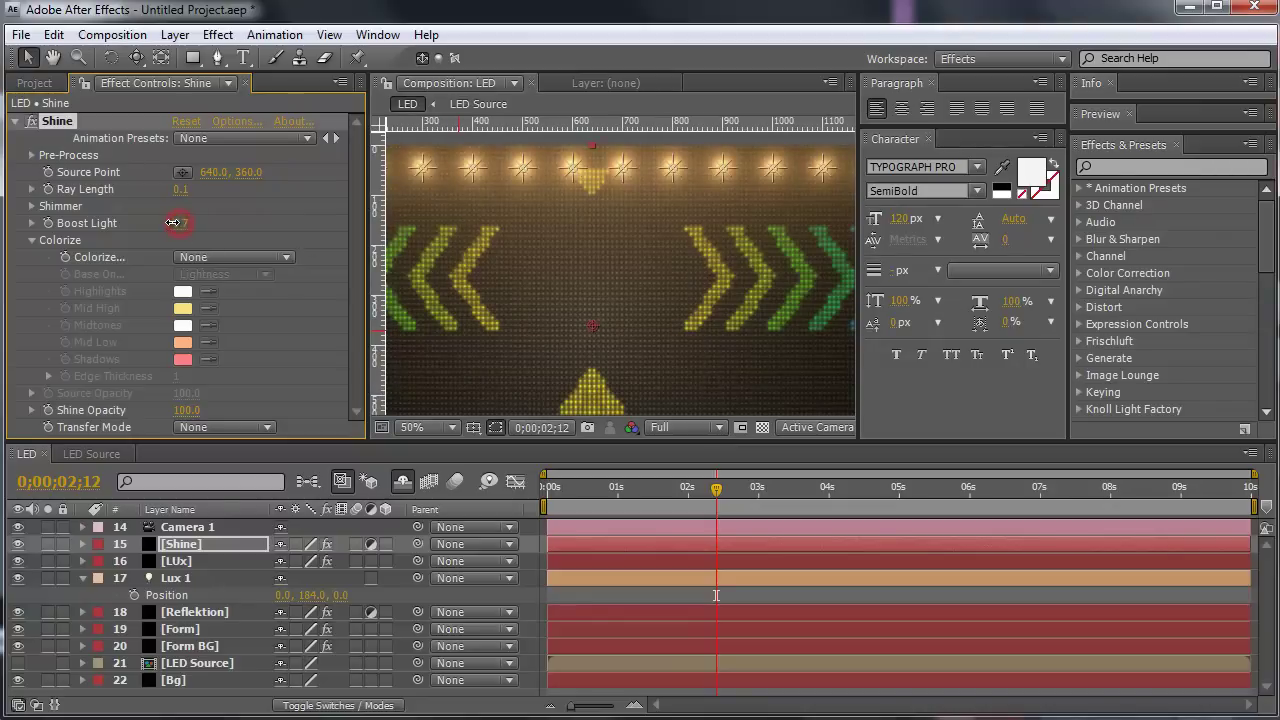
drag(174, 222, 164, 221)
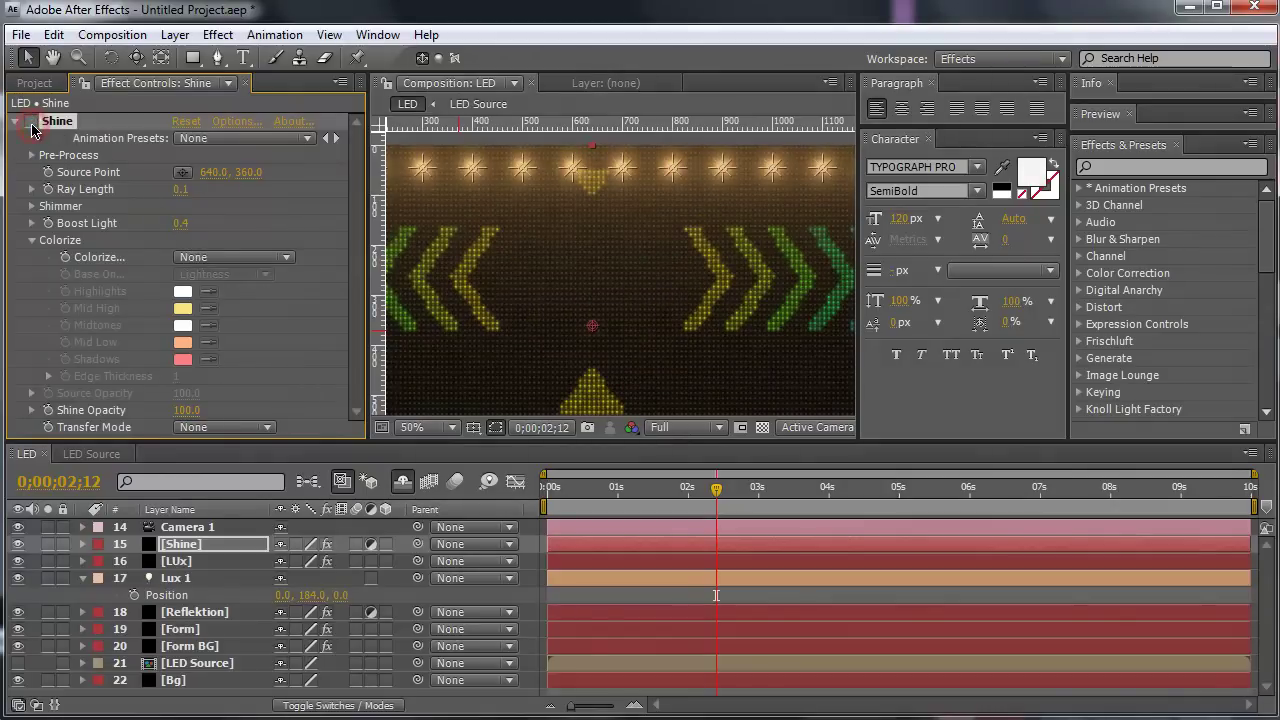
click(32, 122)
key(comma)
key(period)
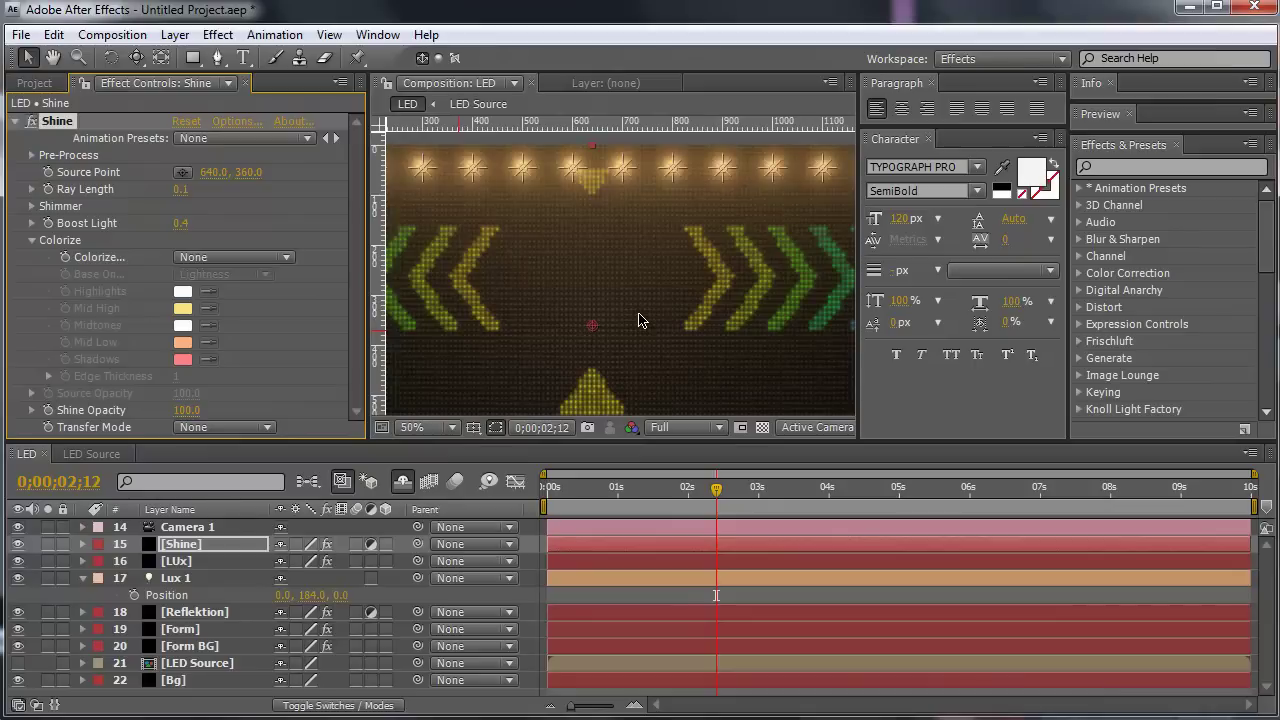
key(comma)
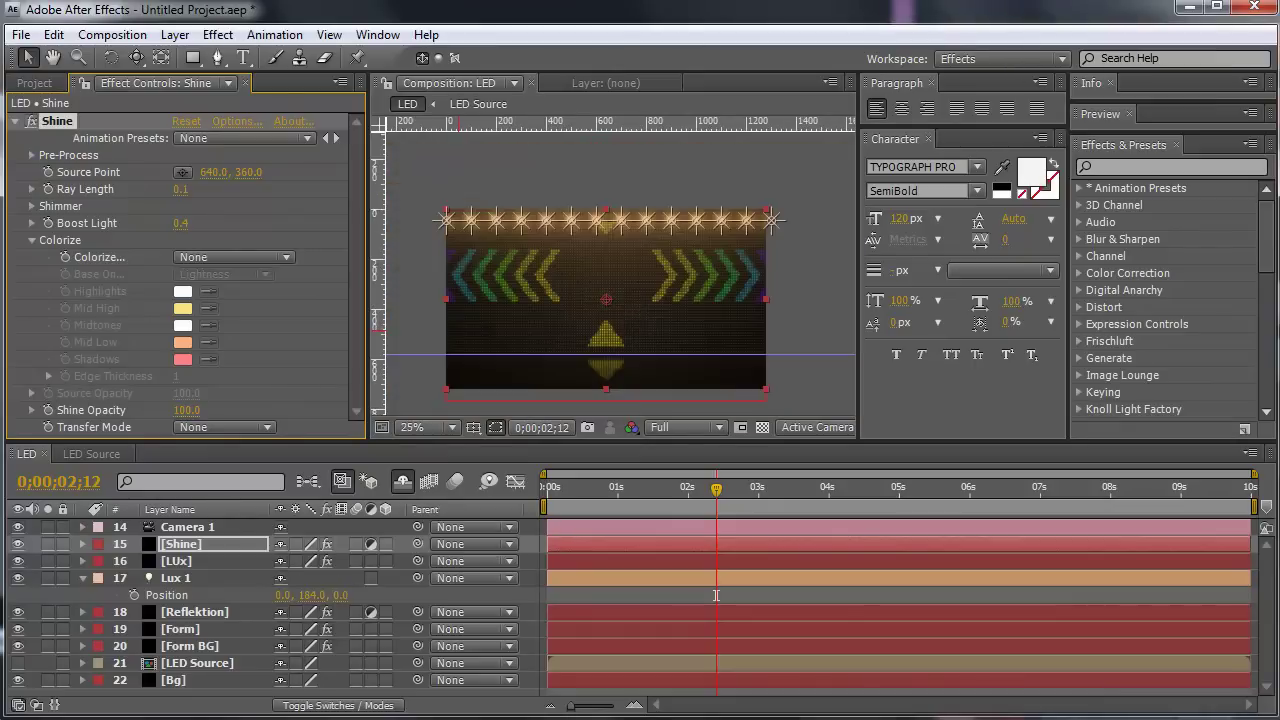
Step: Add a new adjustment layer from the Layer menu
click(175, 34)
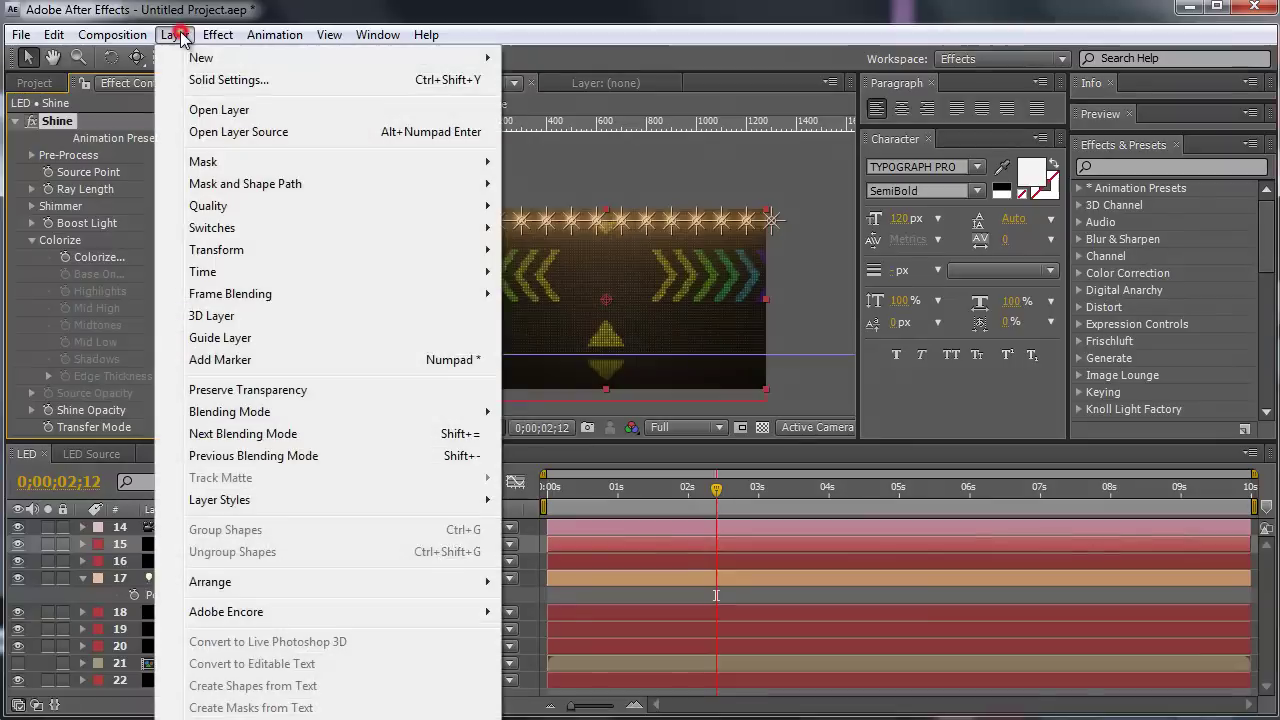
mouse_move(201, 62)
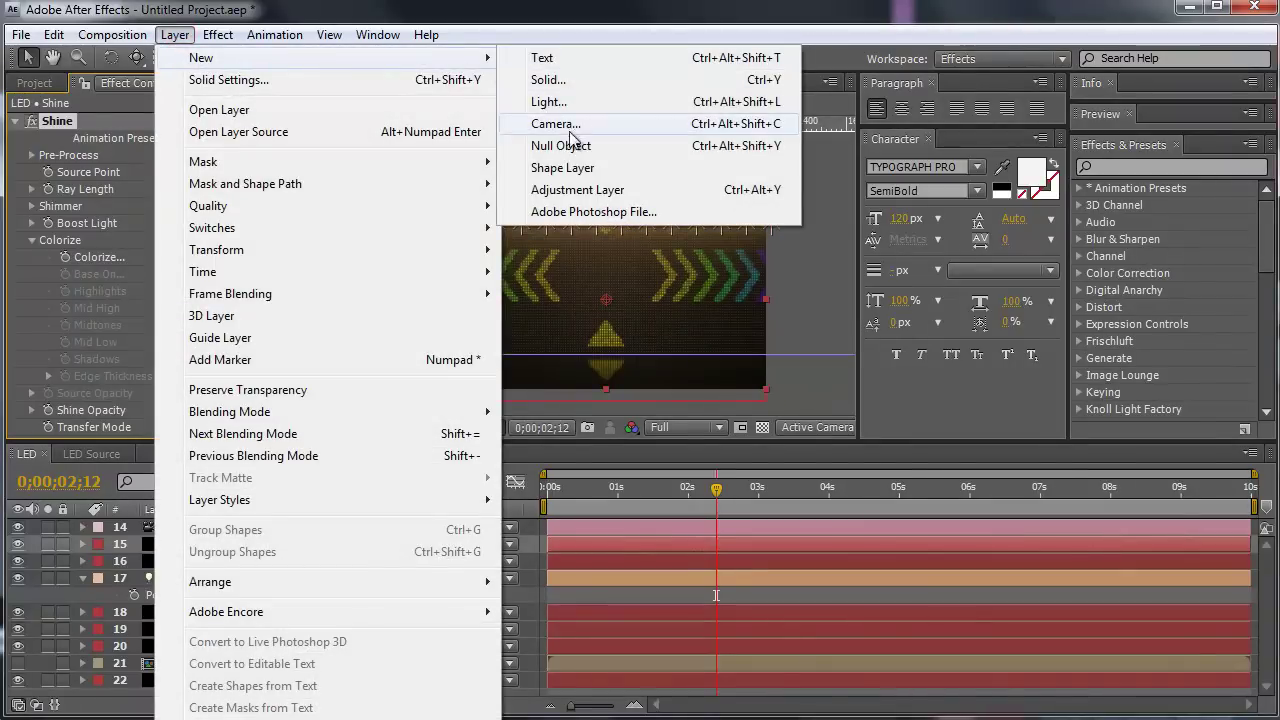
click(578, 191)
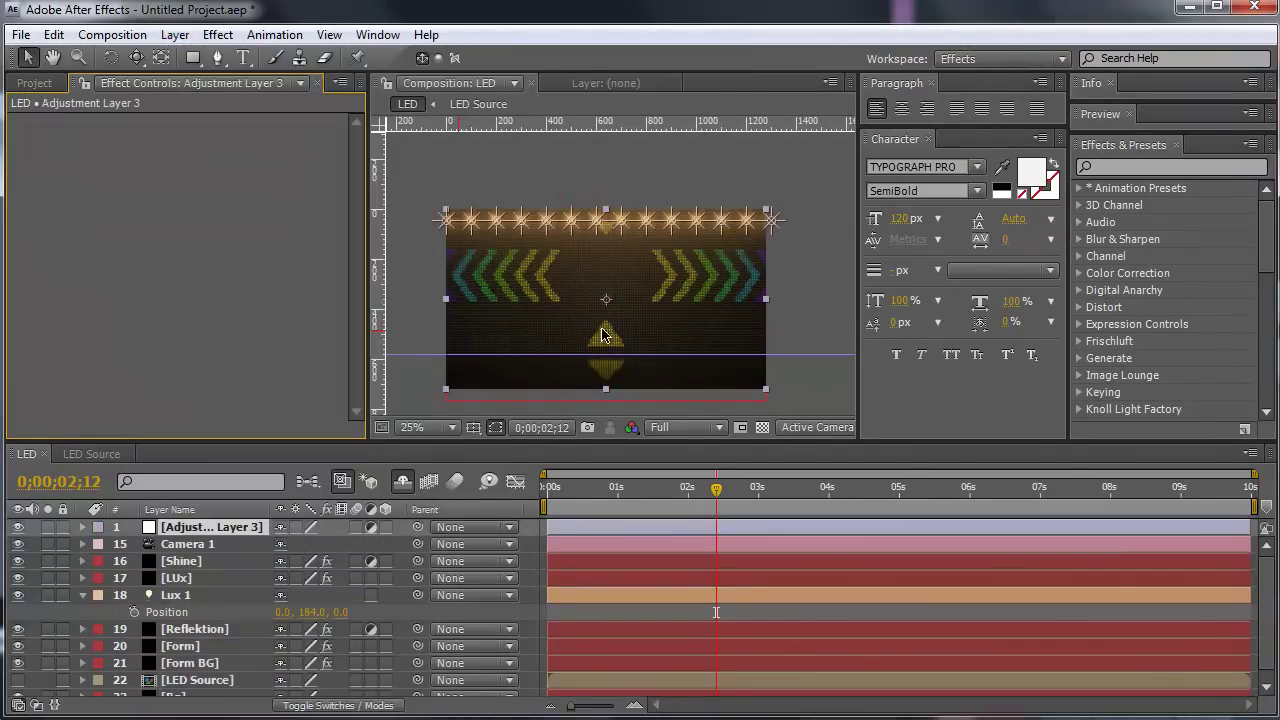
Step: Apply Magic Bullet Looks to the adjustment layer and launch the Looks editor
right_click(225, 528)
mouse_move(287, 466)
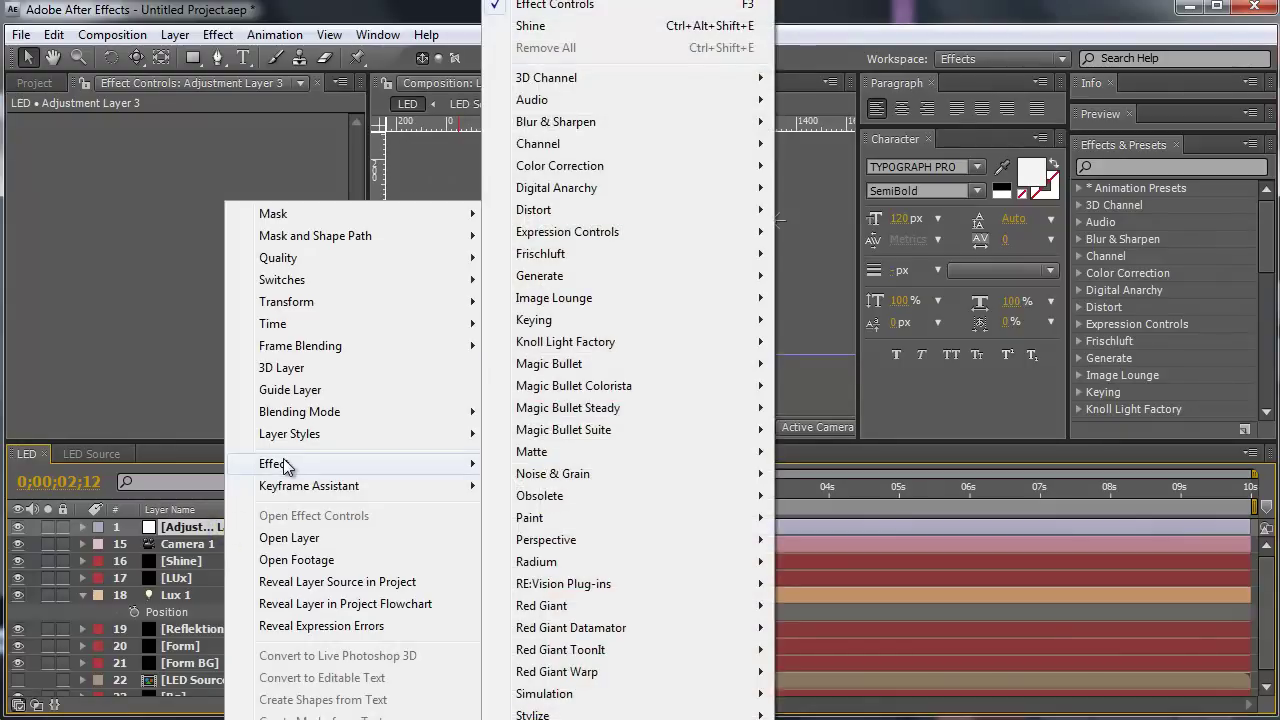
mouse_move(641, 368)
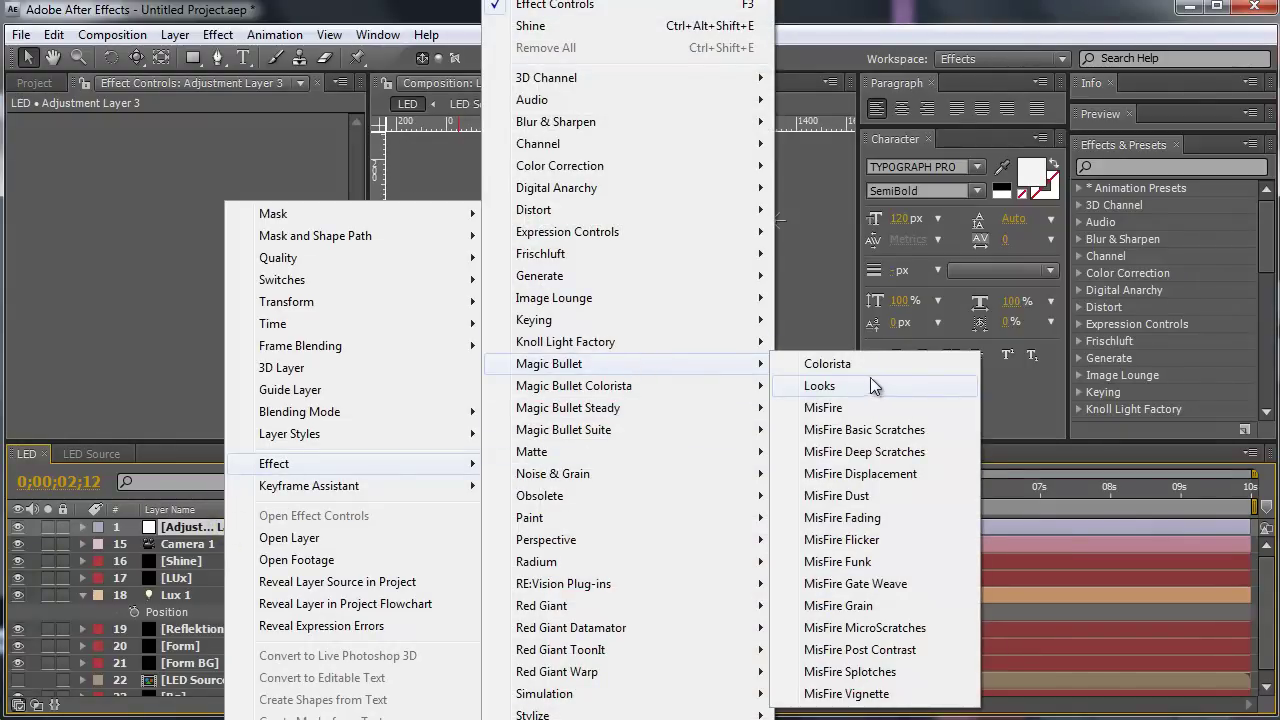
mouse_move(575, 172)
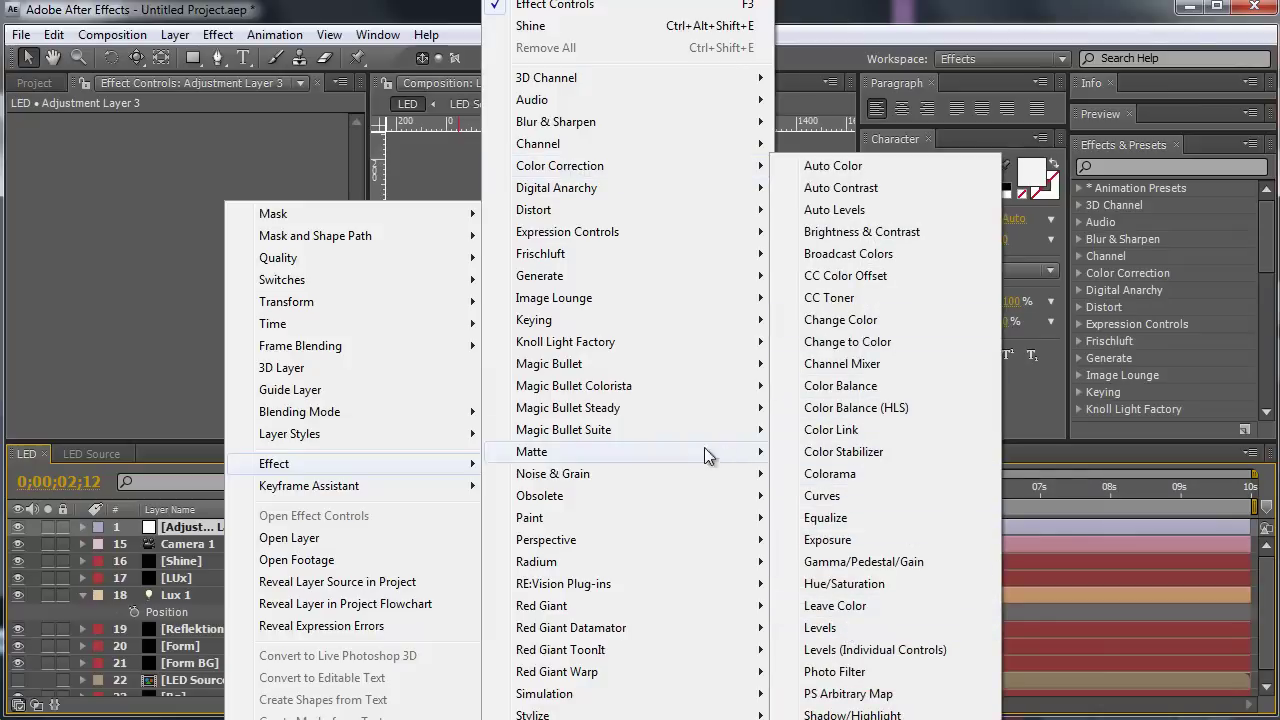
click(872, 385)
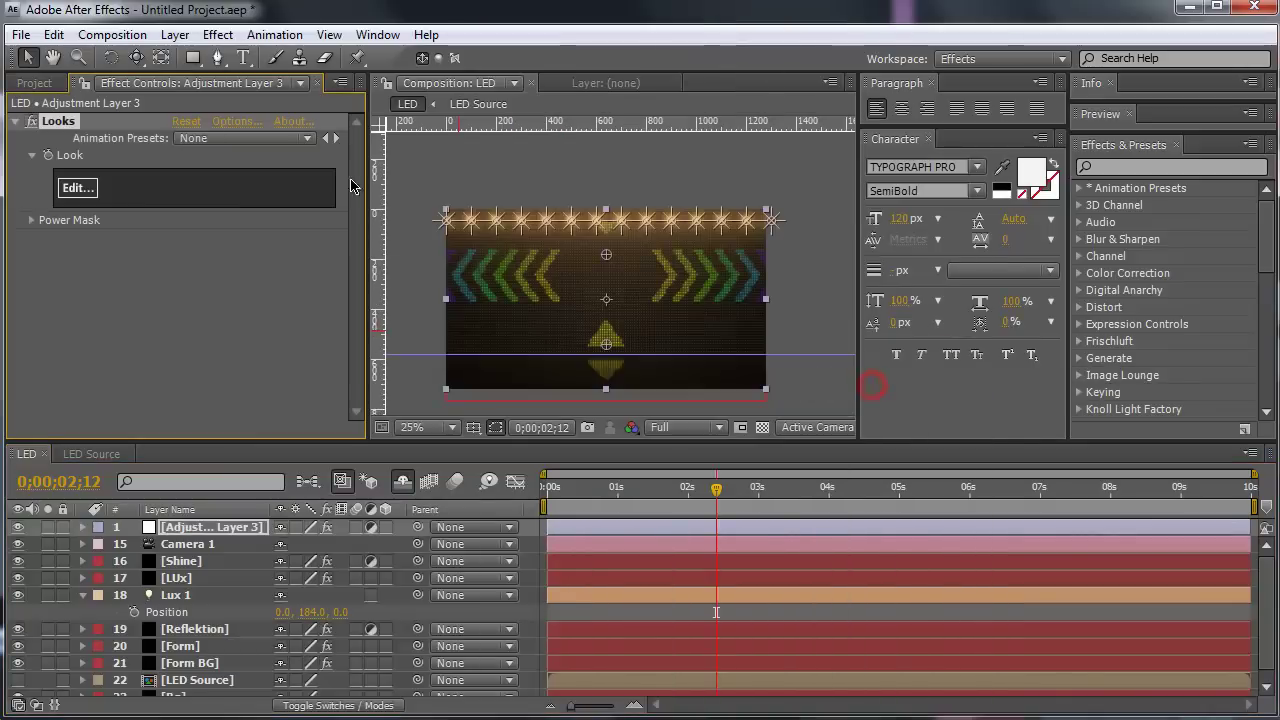
click(75, 189)
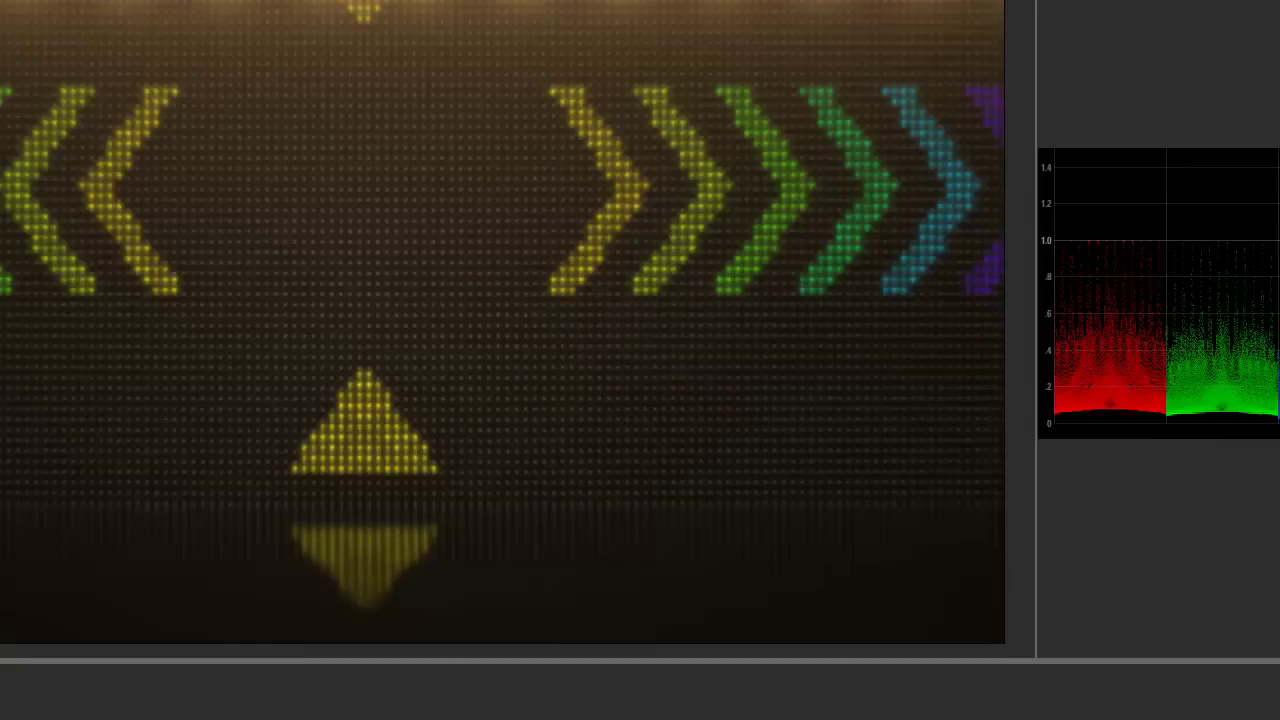
Step: Maximize LooksBuilder, browse the Rebel Epic looks, and try the 55 Percent look
mouse_move(3, 210)
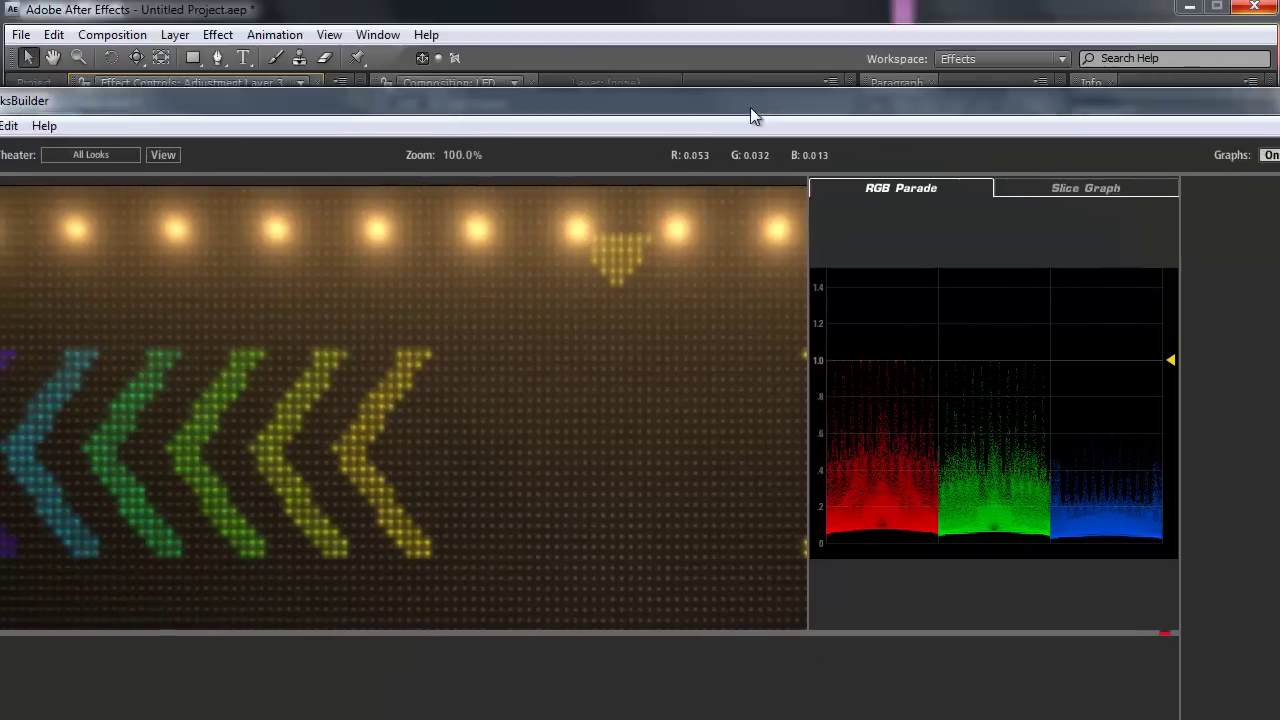
drag(750, 107, 799, 18)
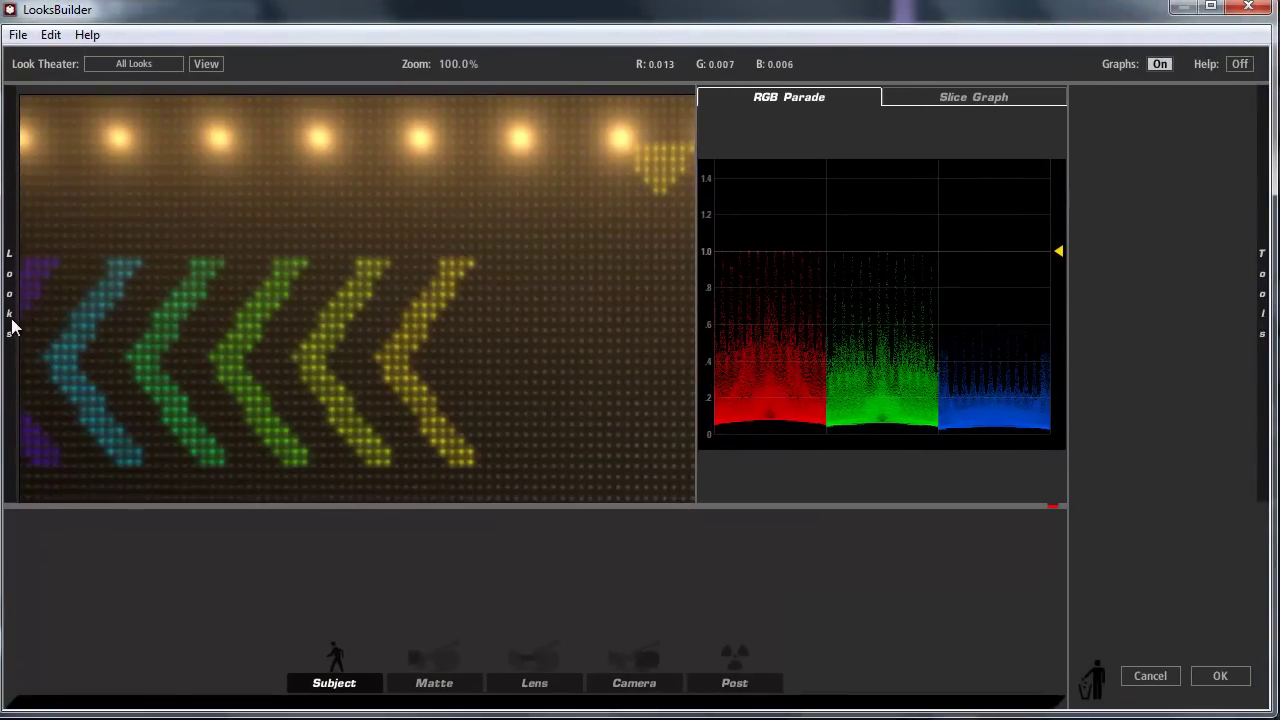
mouse_move(11, 322)
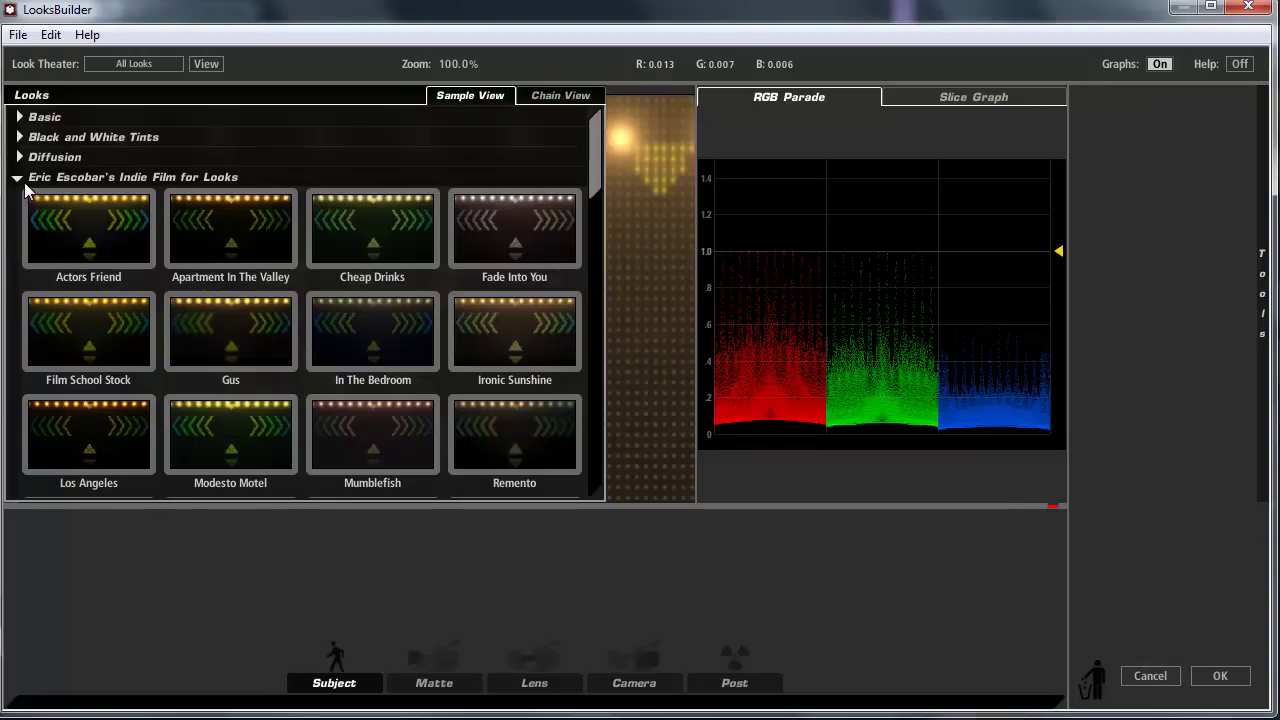
click(22, 179)
scroll(40, 300, down, 3)
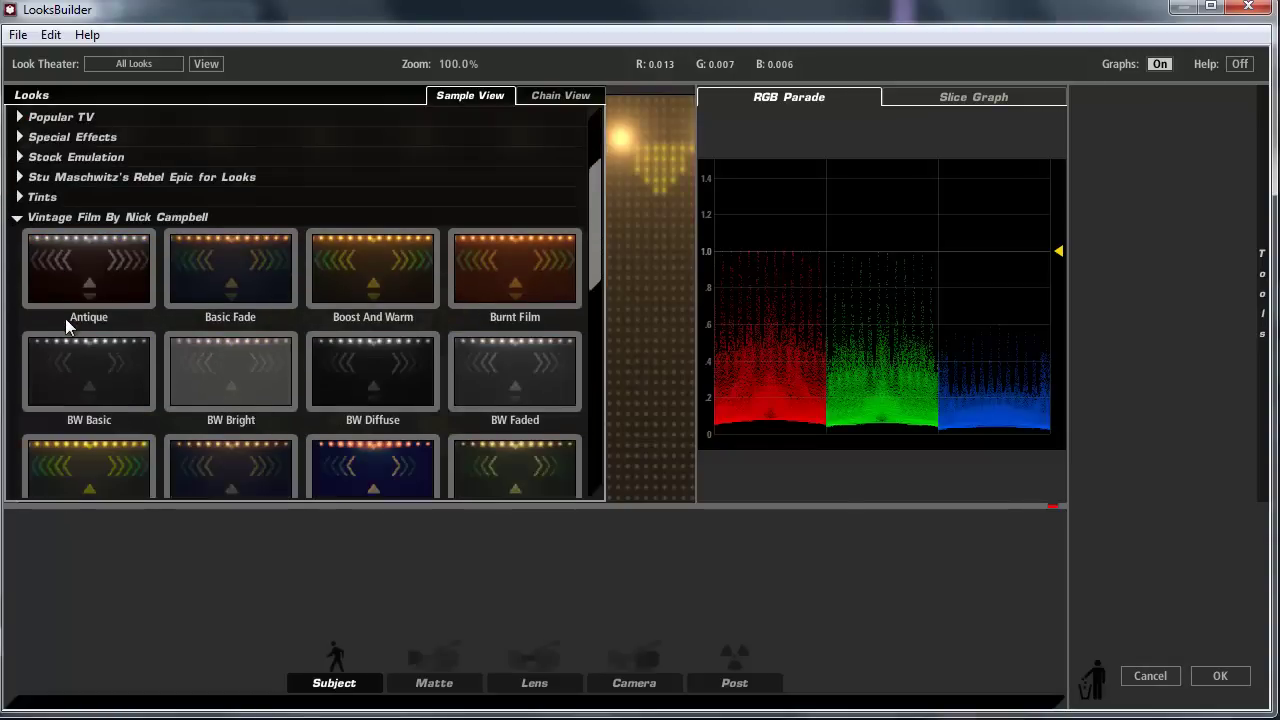
scroll(65, 318, down, 2)
scroll(65, 318, down, 1)
scroll(65, 318, up, 2)
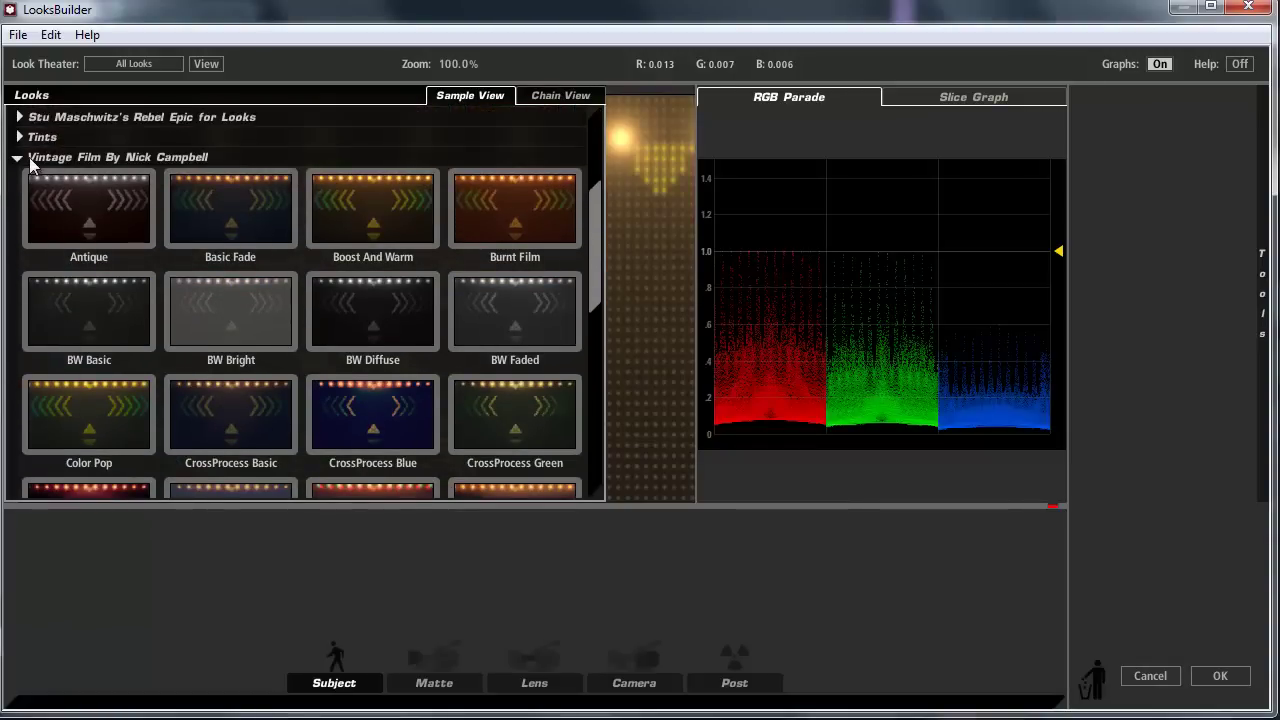
click(20, 119)
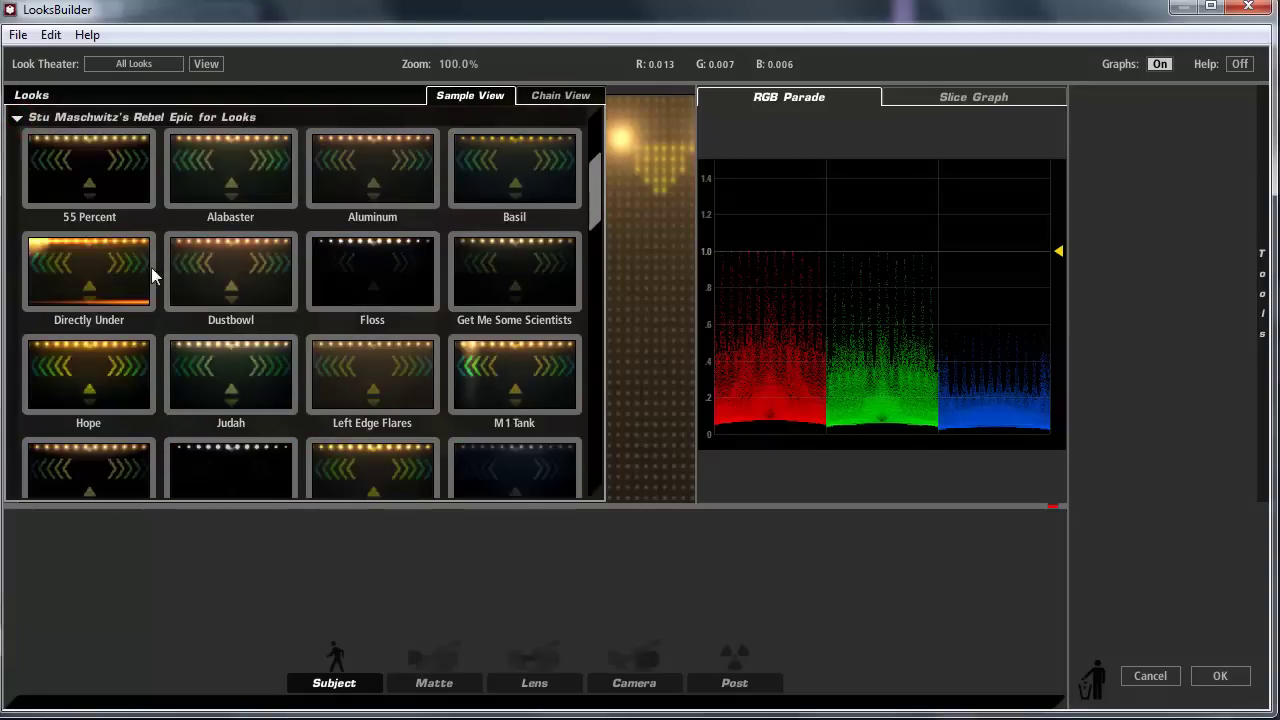
click(90, 180)
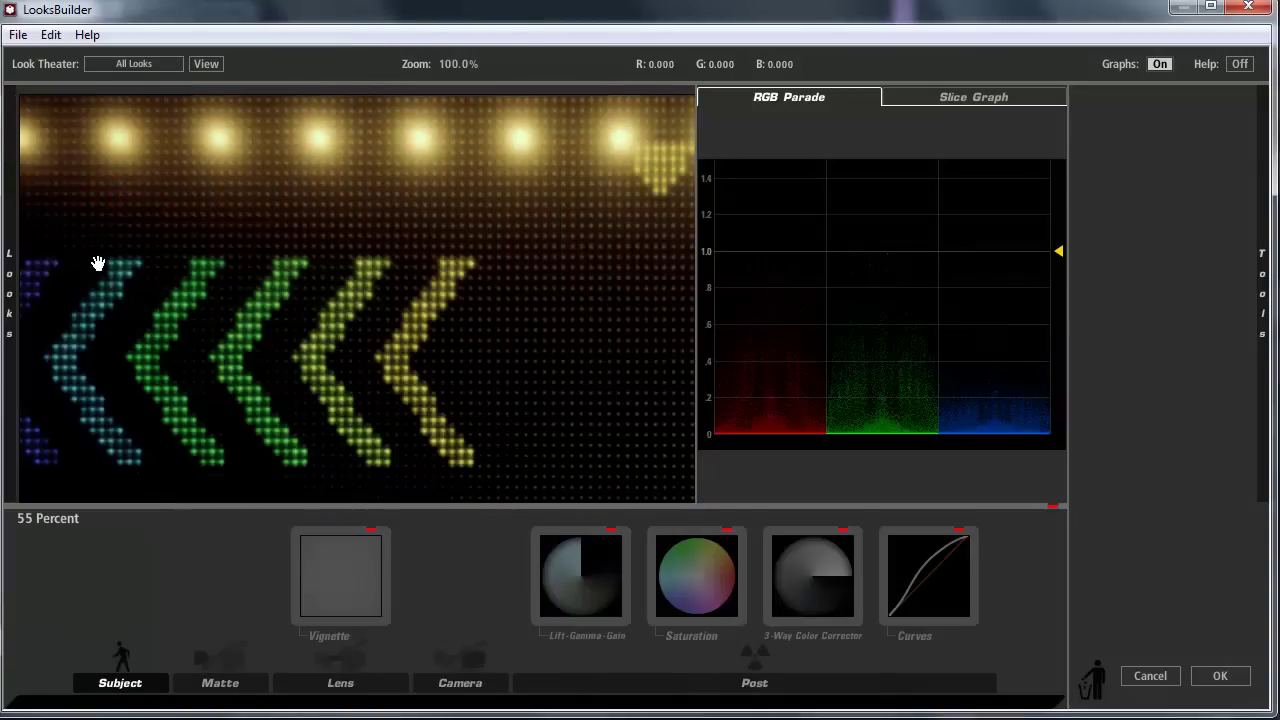
Step: Try Basil, then apply and accept the Judah look and select Camera 1
mouse_move(18, 249)
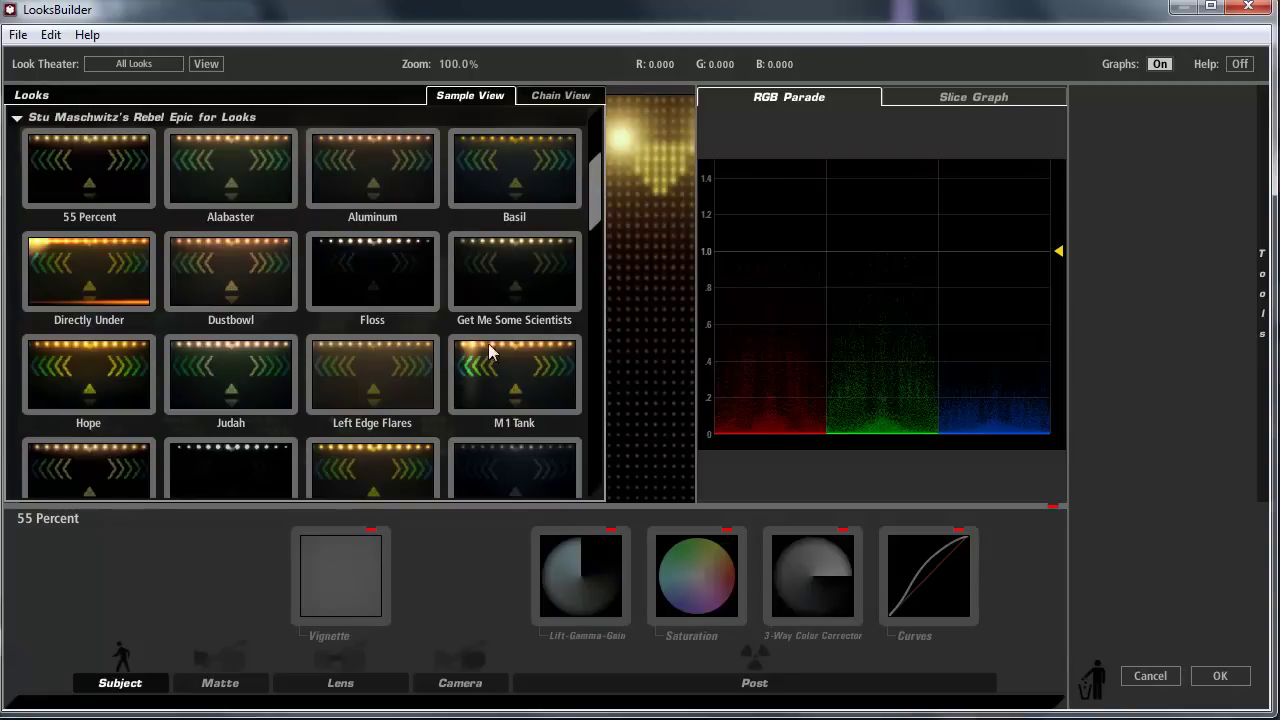
click(495, 190)
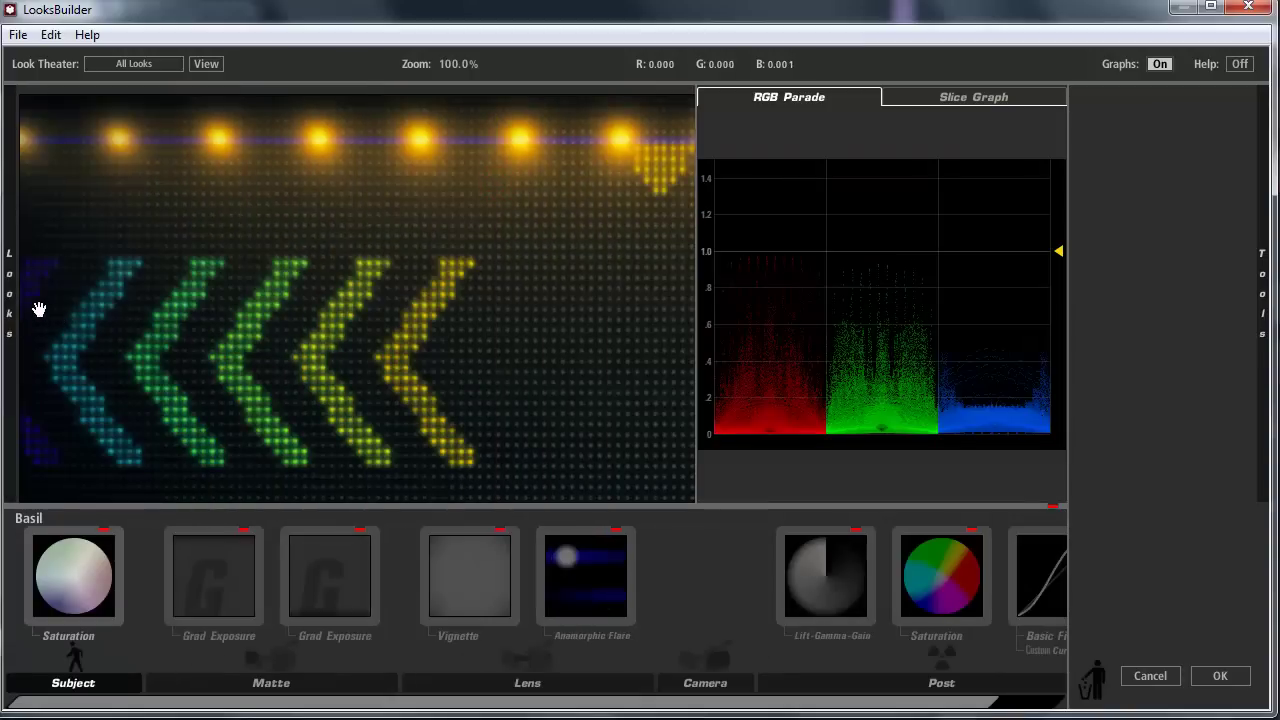
mouse_move(5, 292)
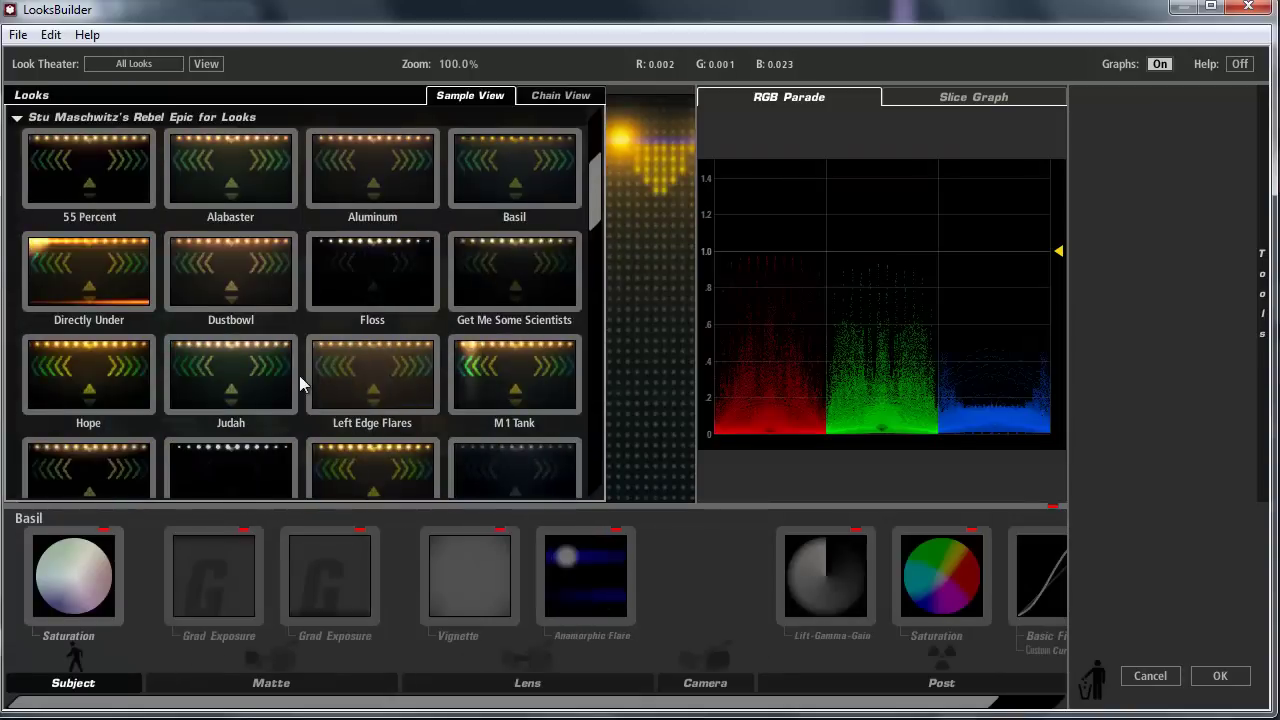
scroll(299, 376, down, 3)
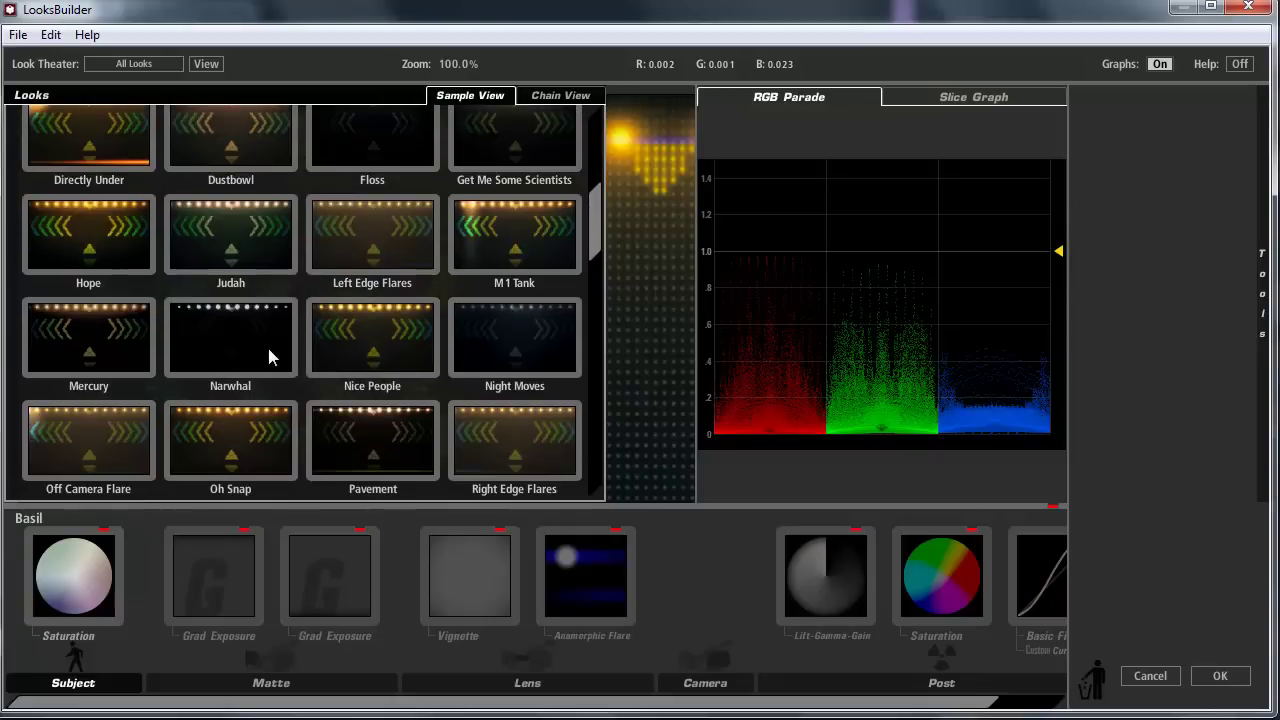
scroll(260, 335, up, 1)
click(250, 318)
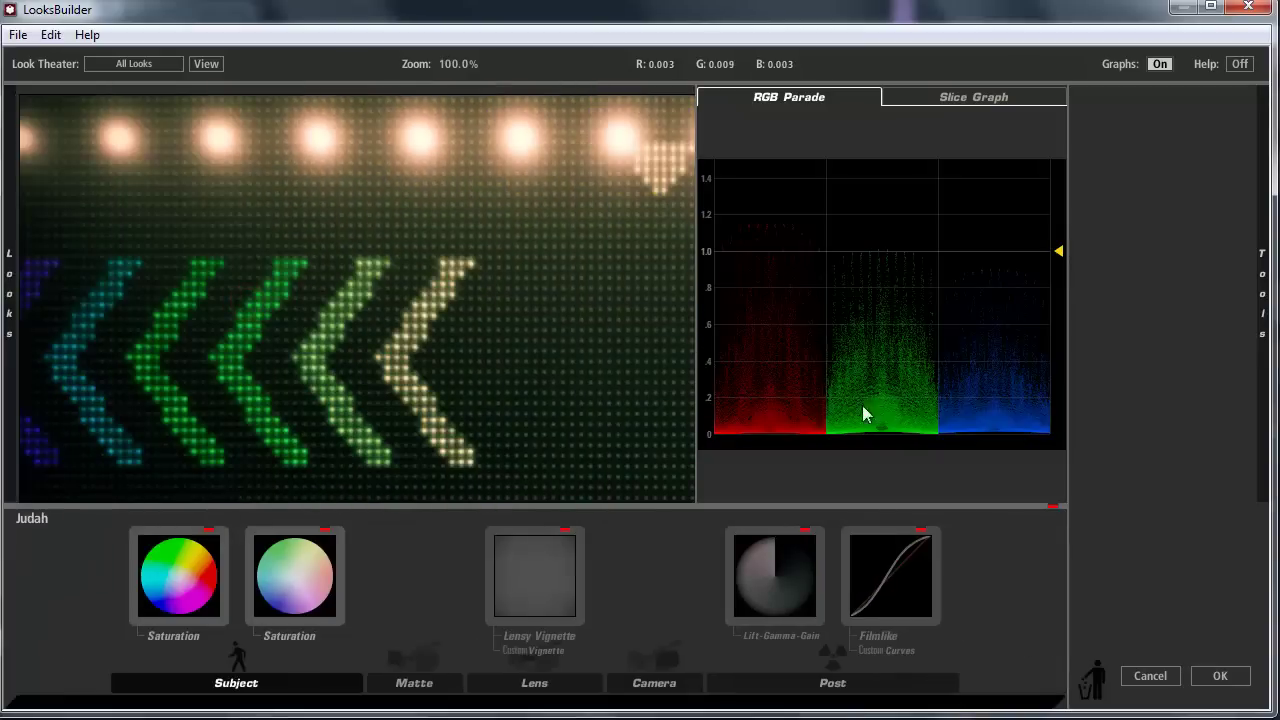
click(1220, 676)
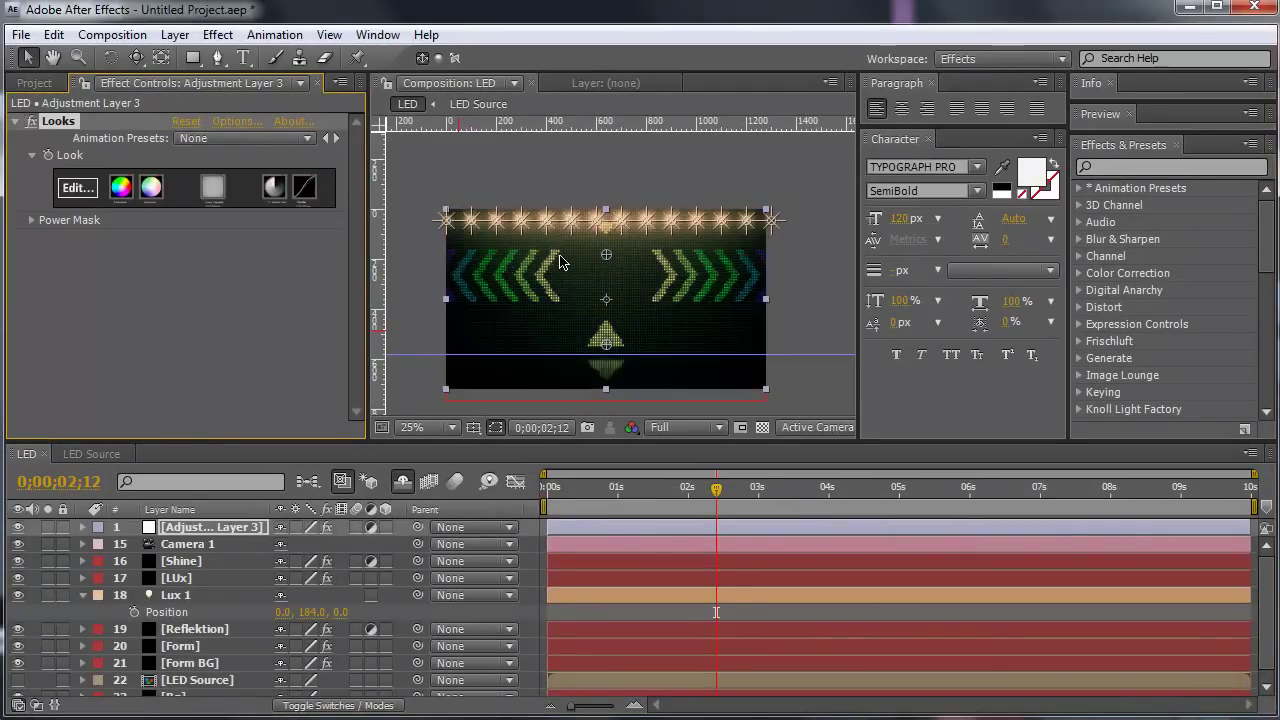
click(262, 545)
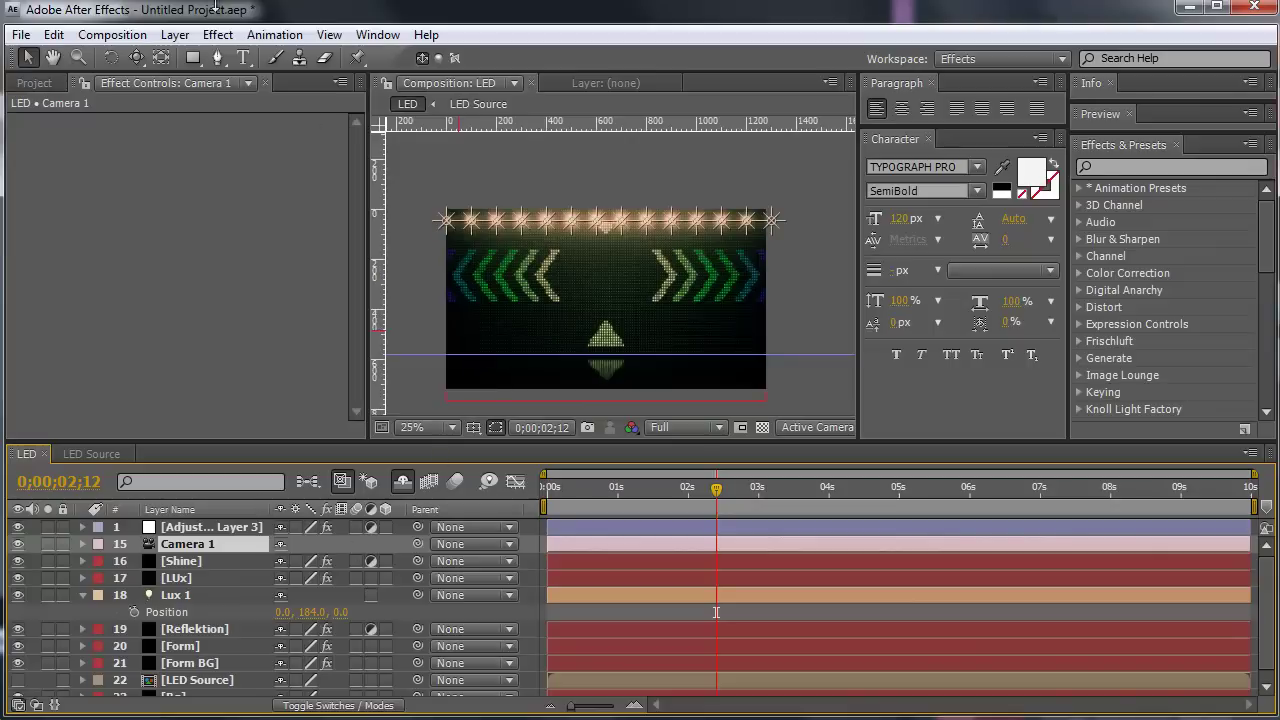
Step: Create a new solid layer named 'flare'
click(175, 34)
mouse_move(205, 57)
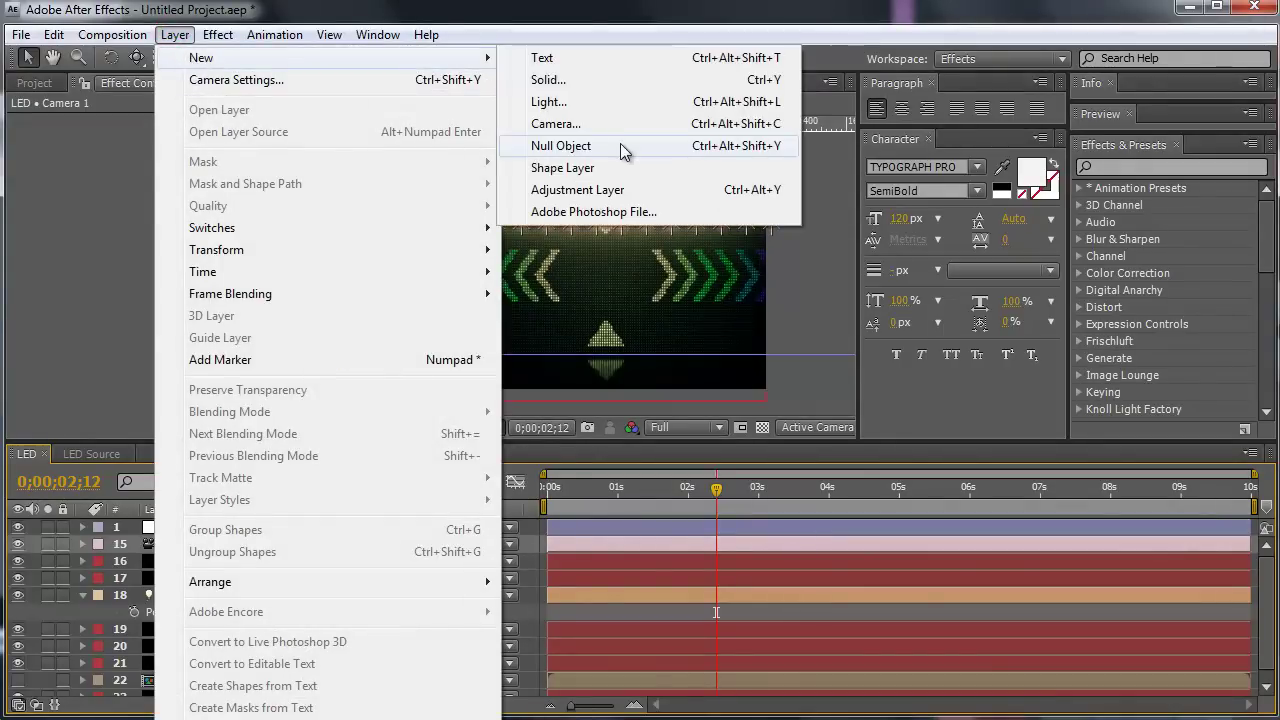
click(560, 79)
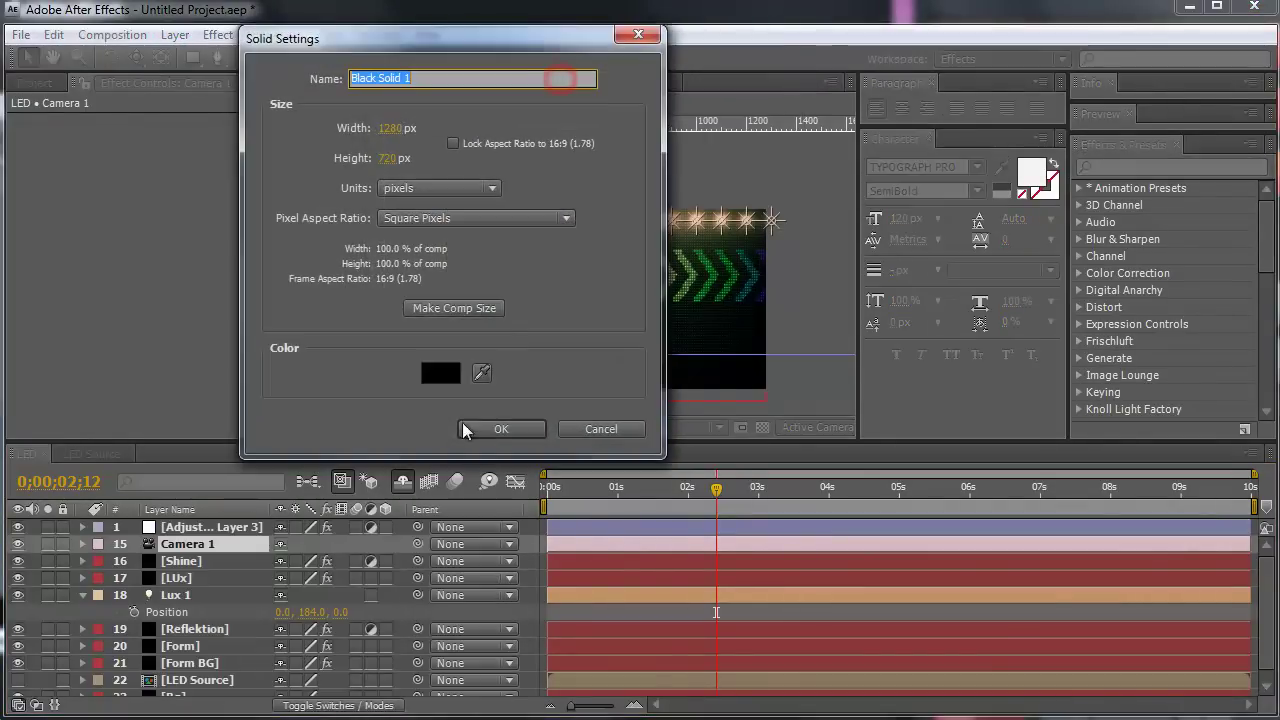
text(fl)
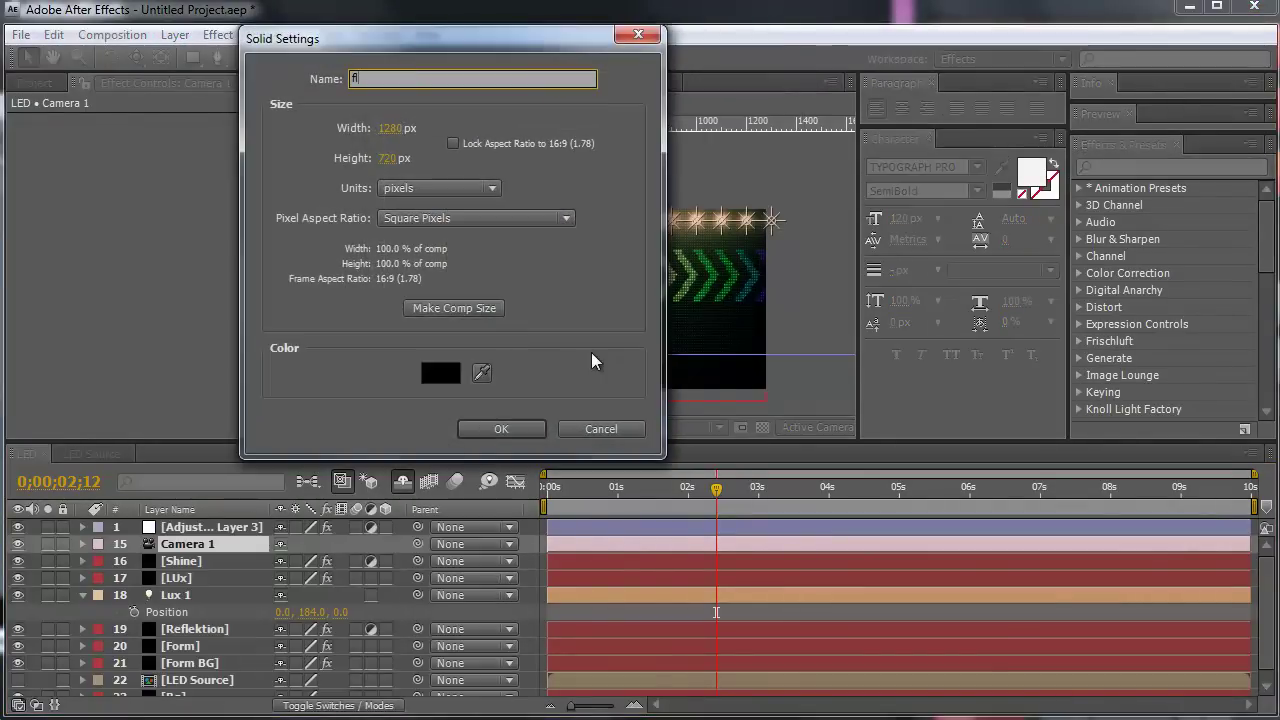
text(are)
key(Return)
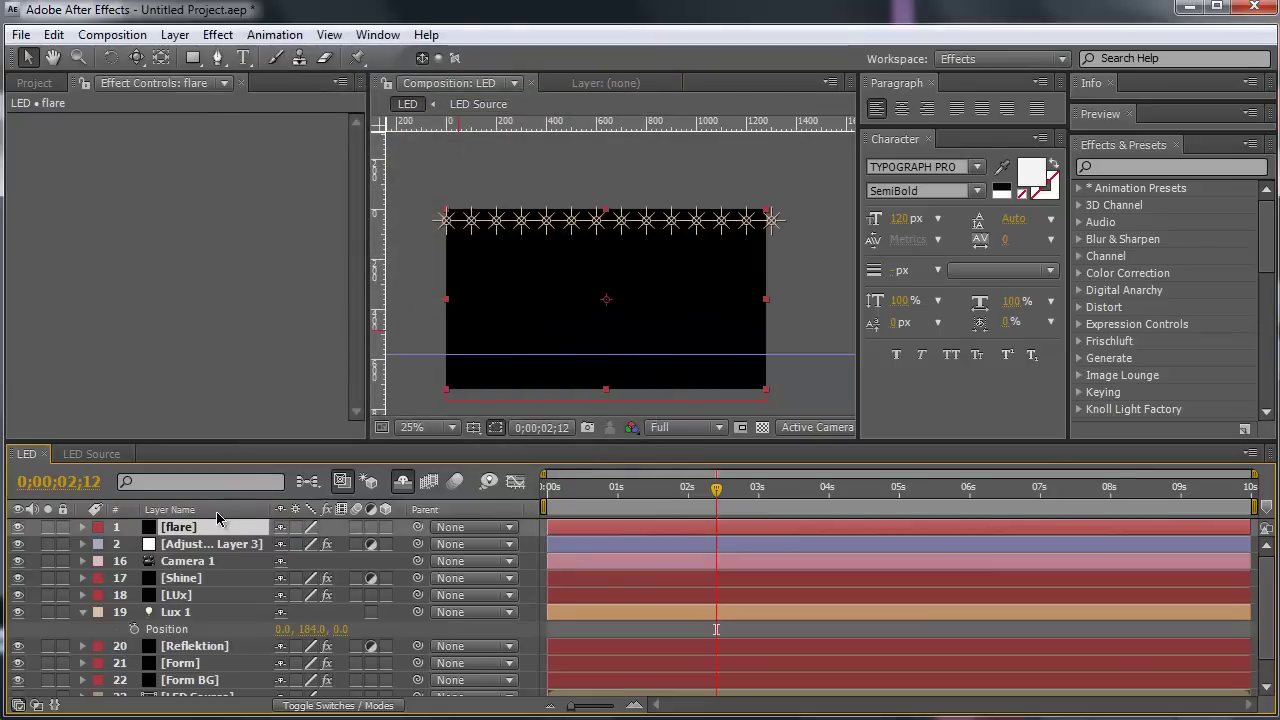
Step: Apply Optical Flares to the flare layer with Render Mode On Transparent, then open its Options window
right_click(212, 530)
mouse_move(225, 464)
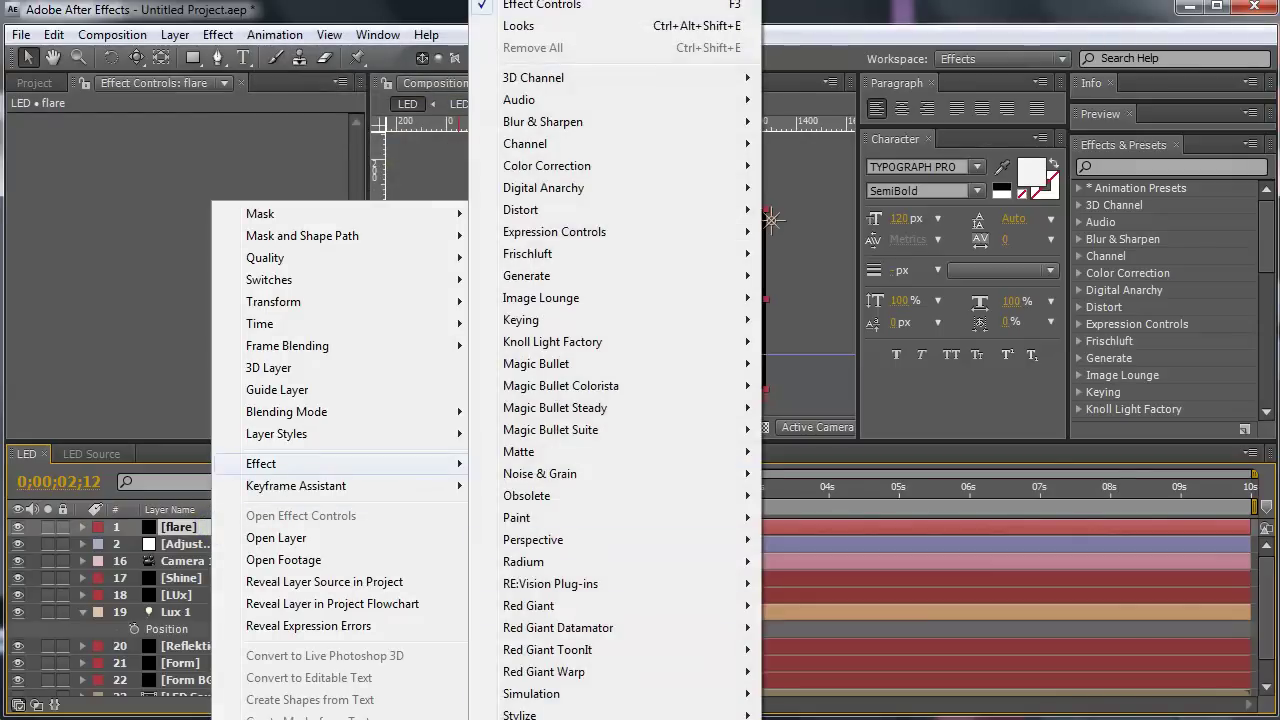
click(716, 629)
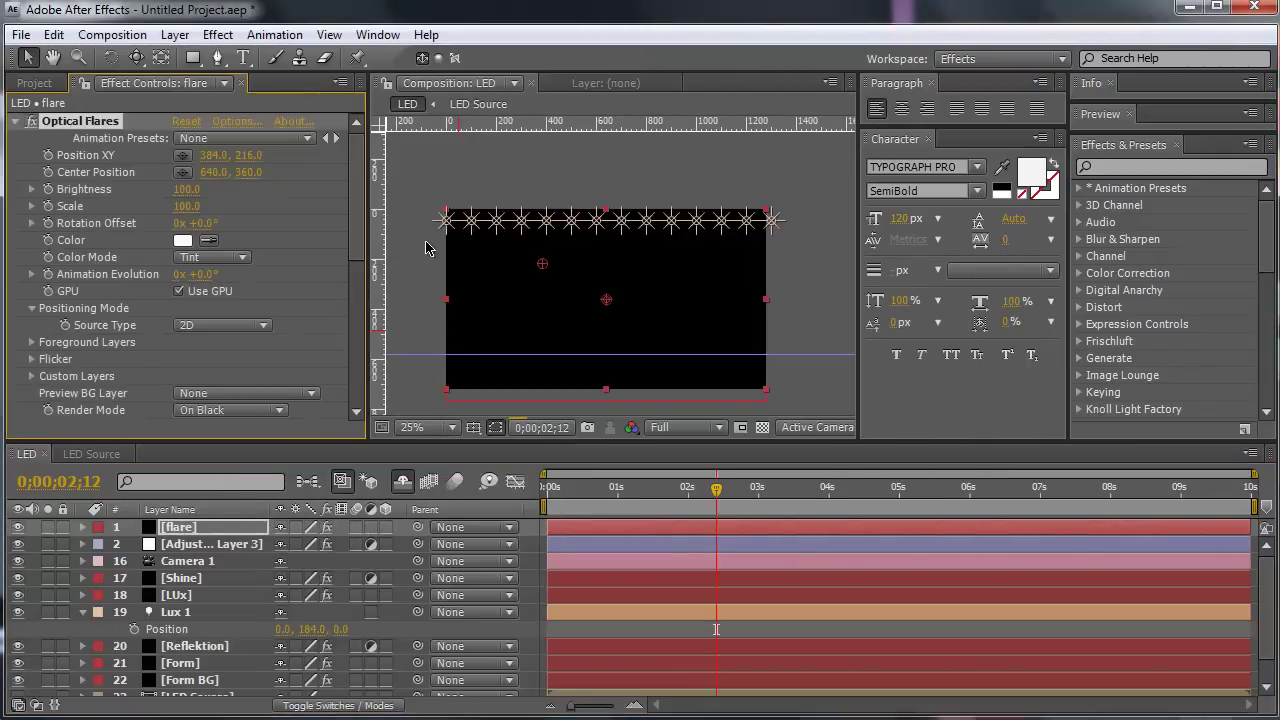
click(246, 407)
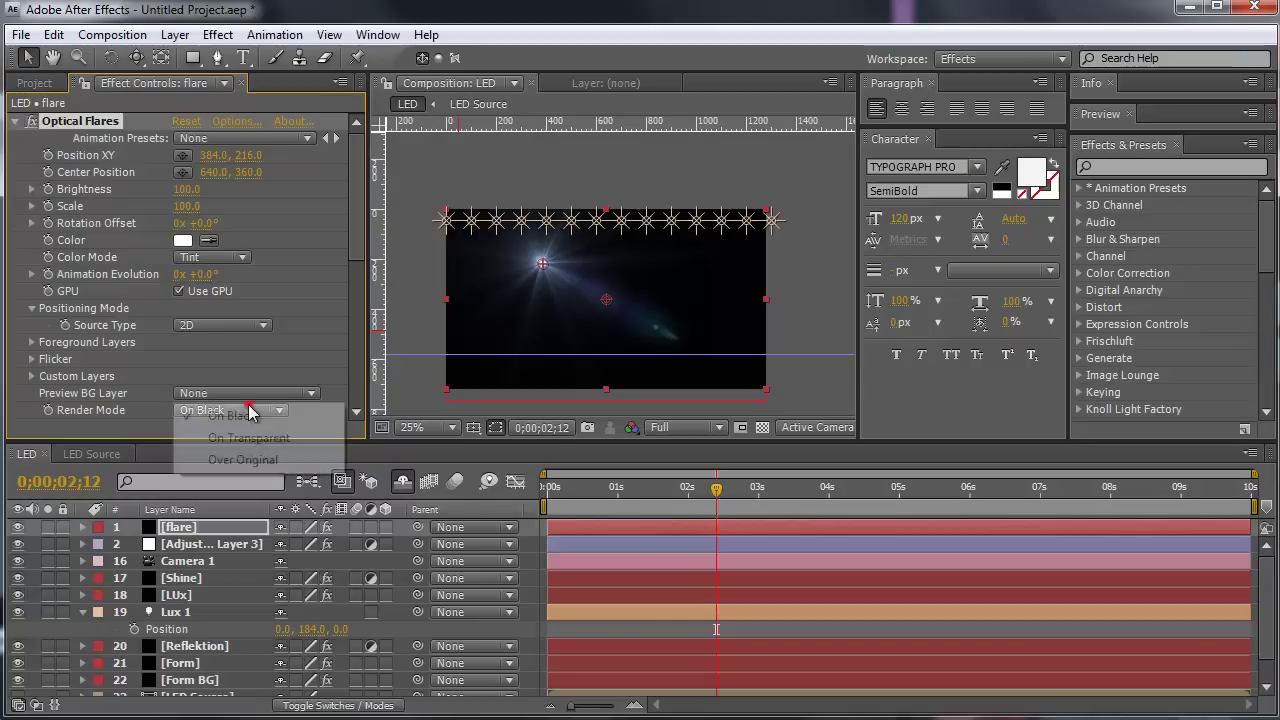
click(247, 438)
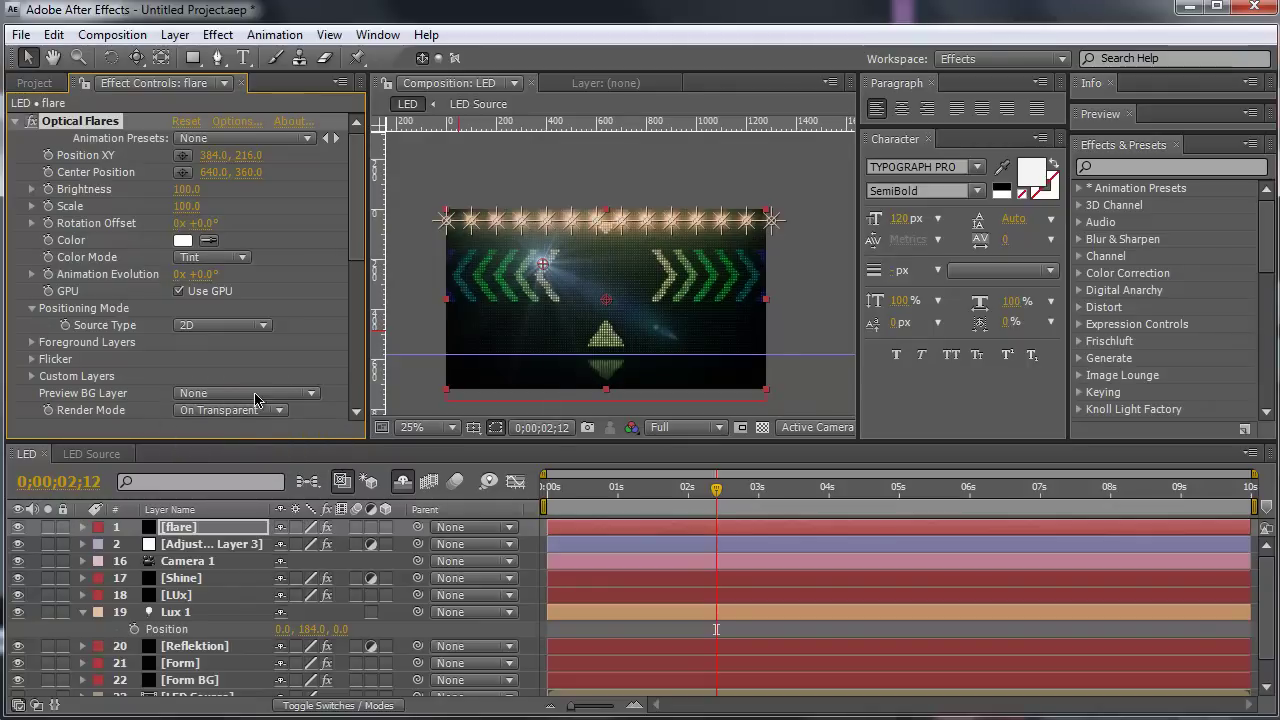
click(238, 122)
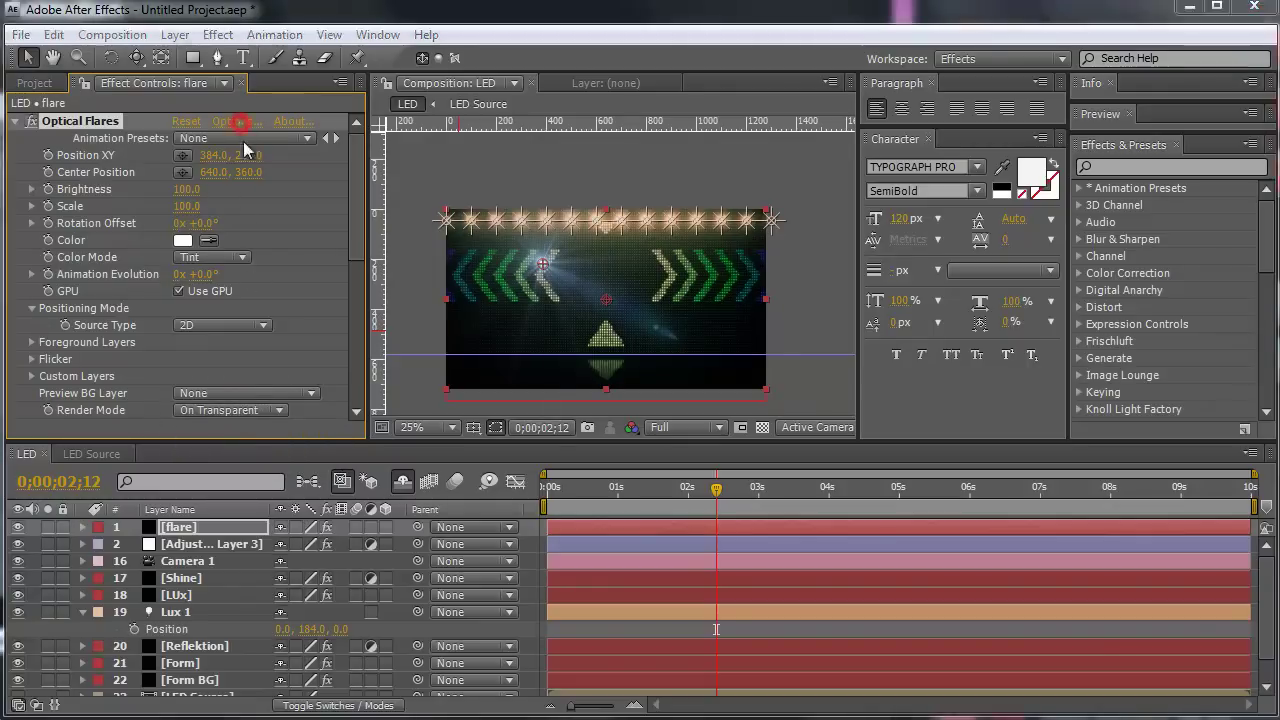
drag(448, 68, 433, 21)
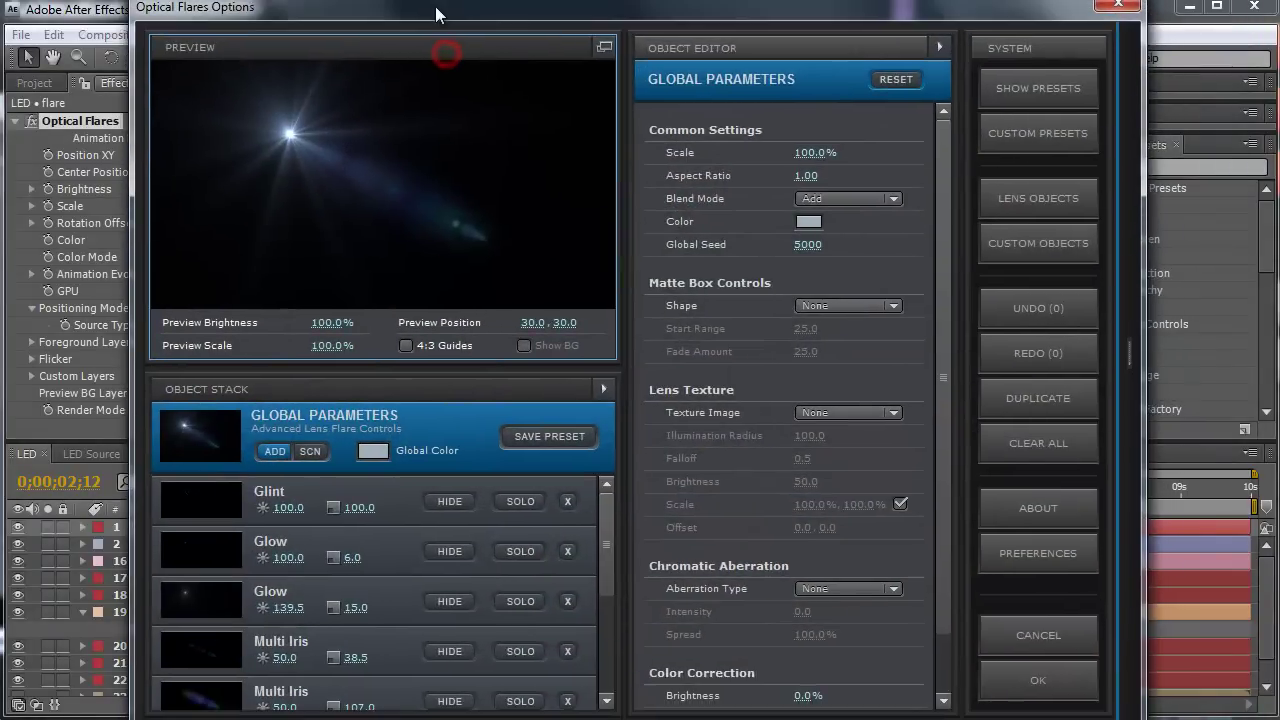
Step: Load the Golden Light preset from the Natural Flares folder and accept it
click(996, 88)
click(764, 372)
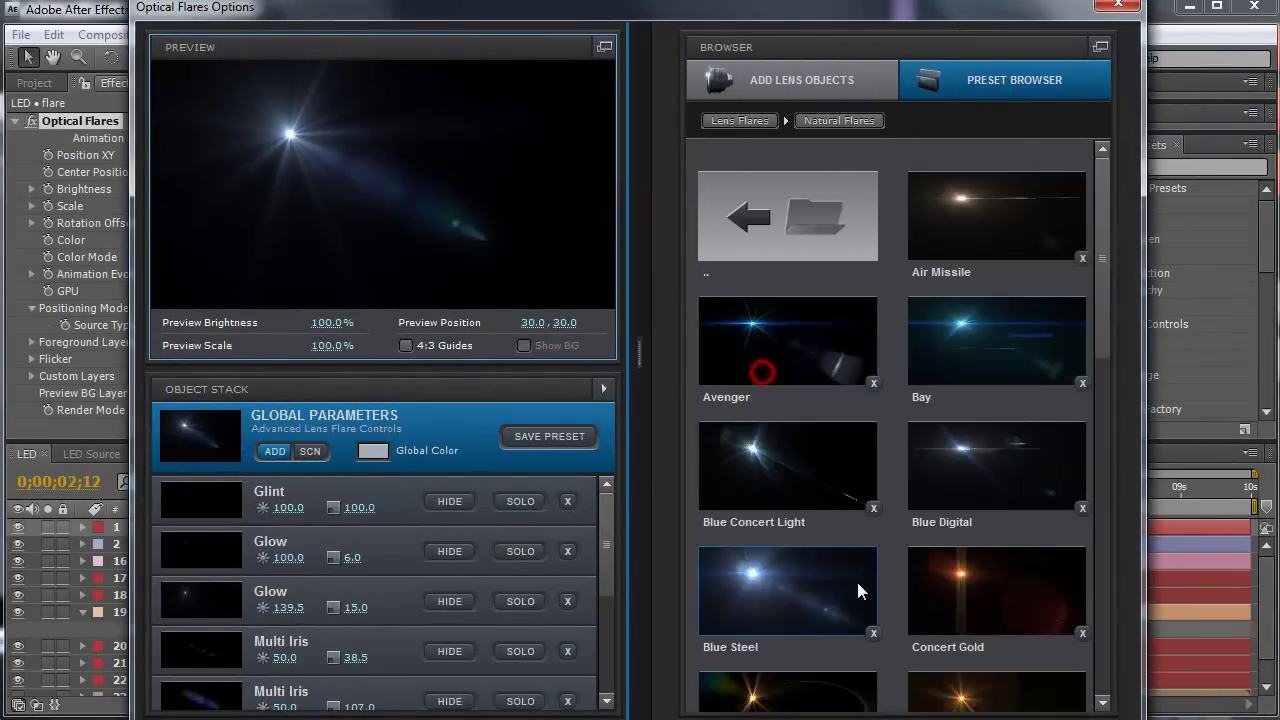
scroll(996, 435, down, 2)
scroll(996, 432, down, 2)
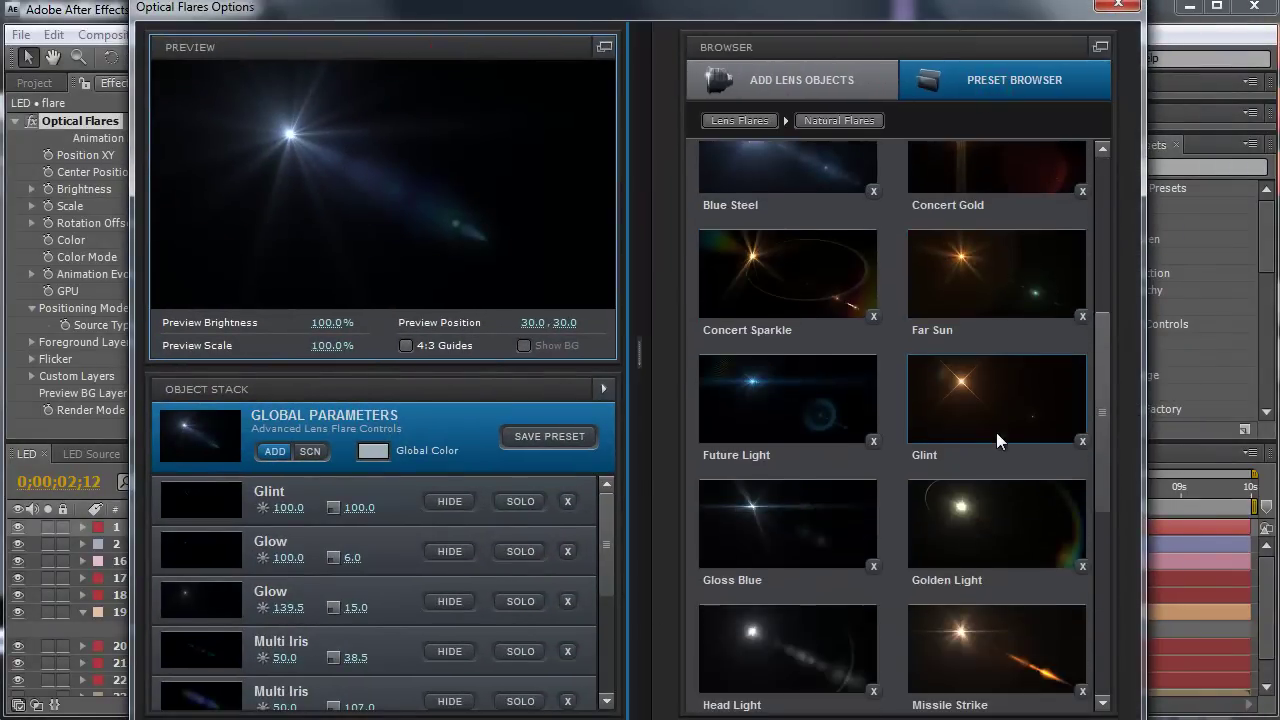
scroll(996, 432, down, 3)
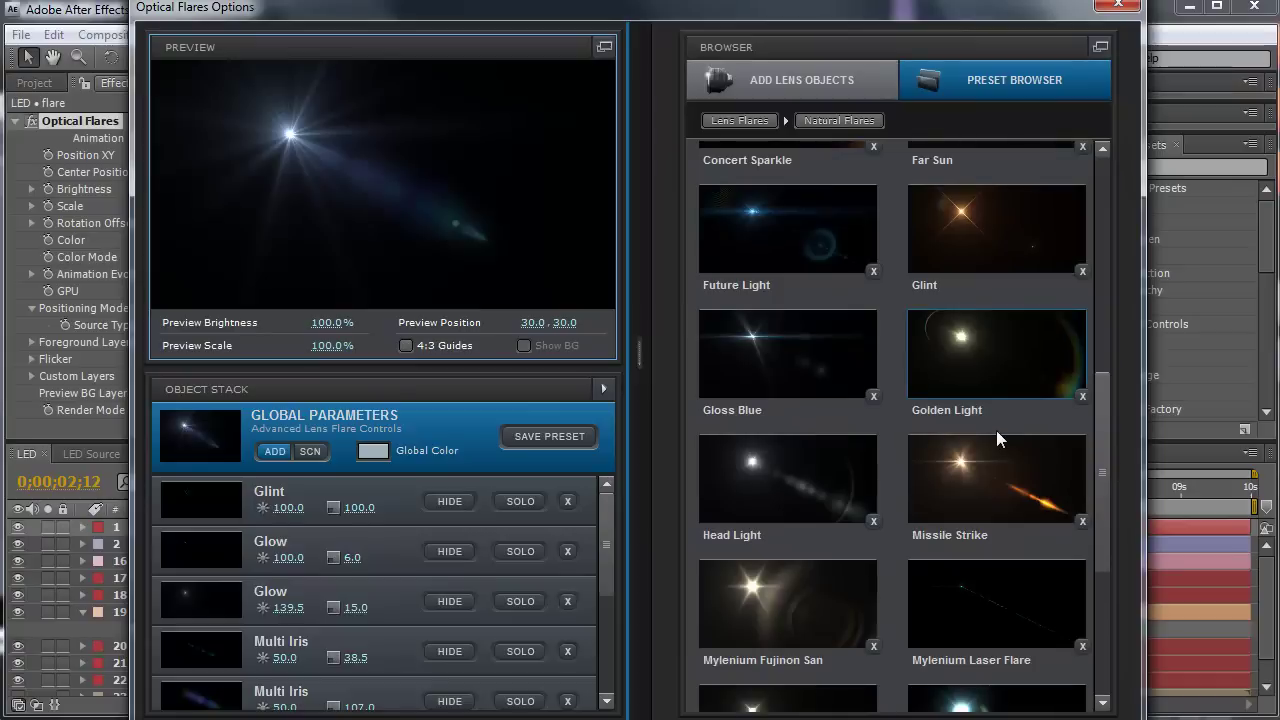
double_click(1007, 372)
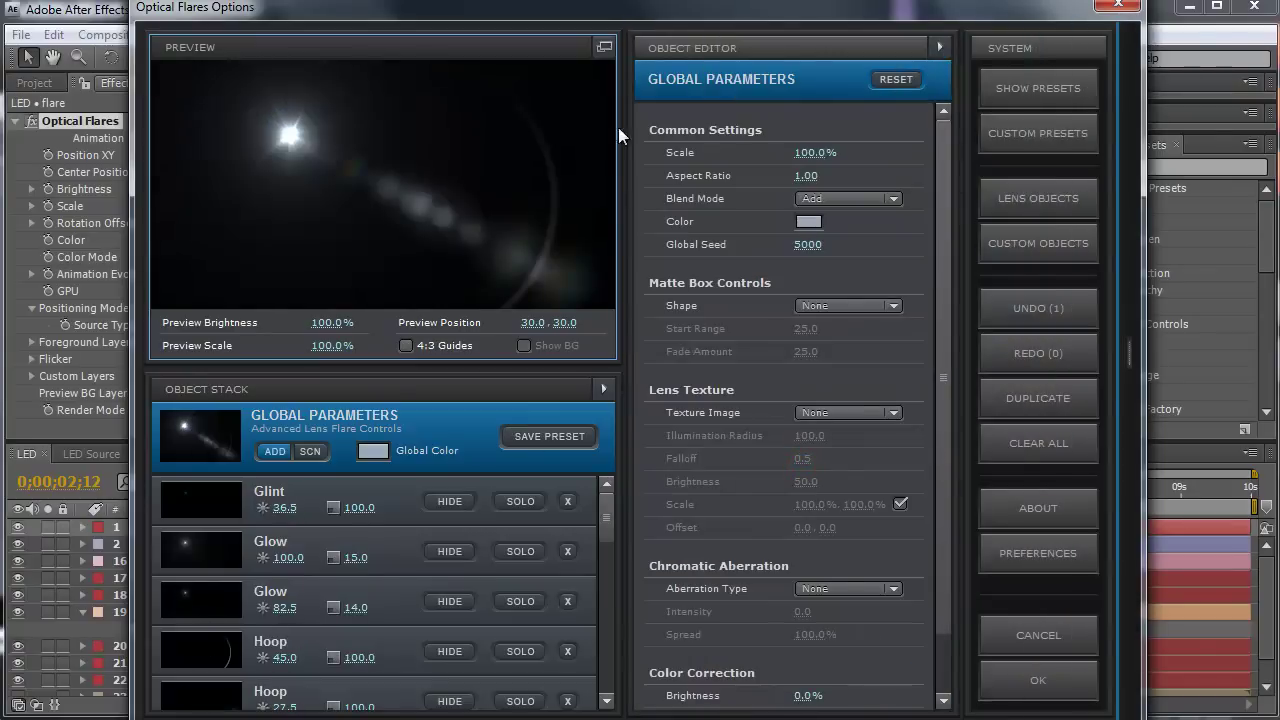
click(1002, 676)
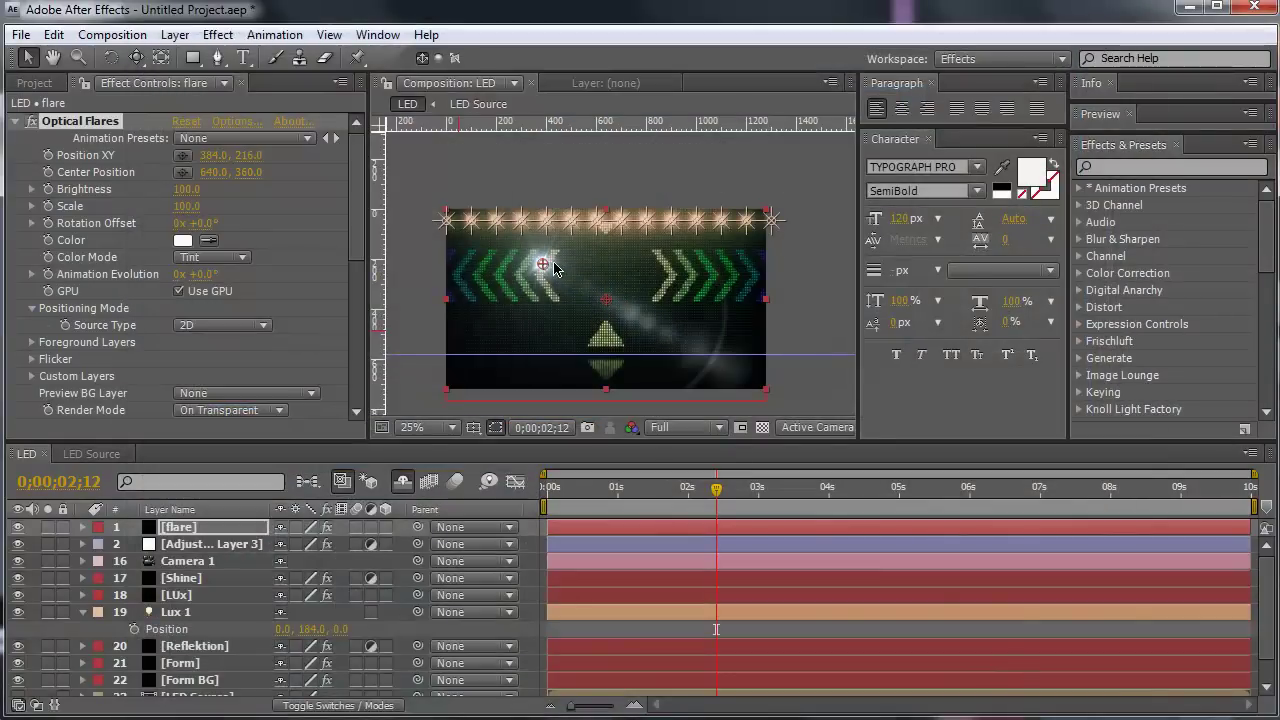
Step: Move the flare to the LED screen's right edge and delete its Hoop and Multi Iris elements
drag(548, 265, 764, 258)
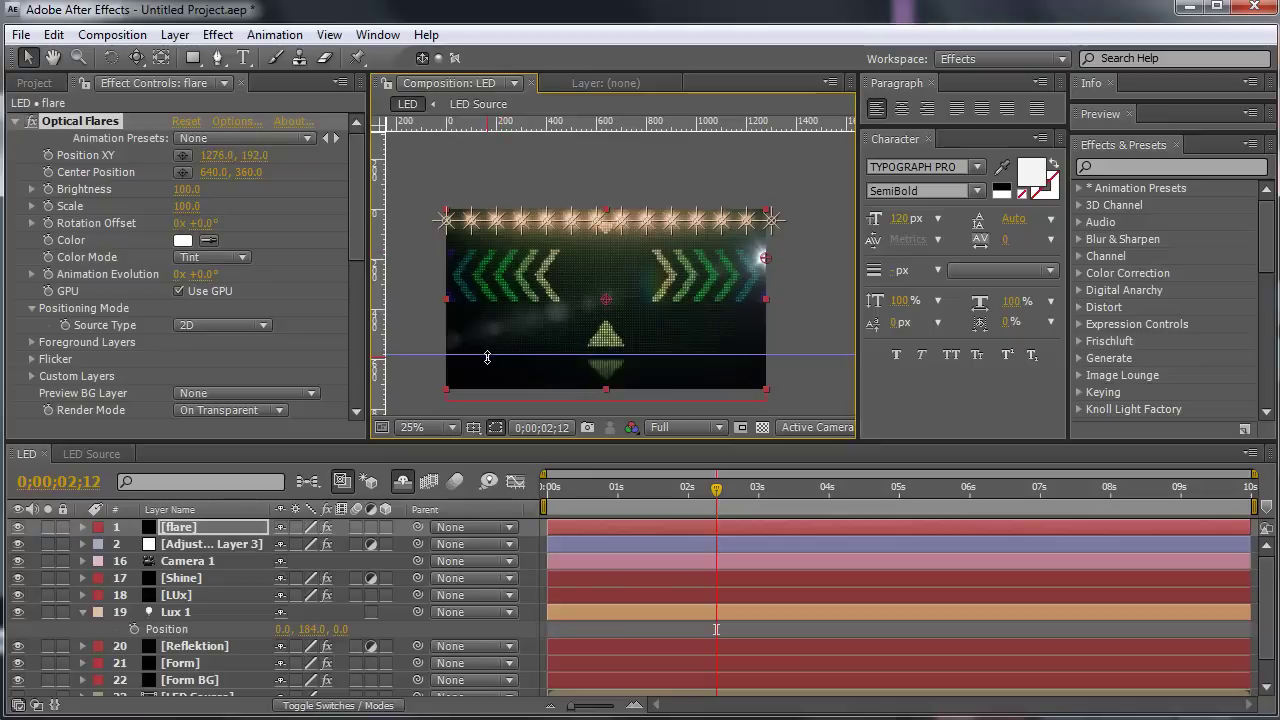
click(225, 121)
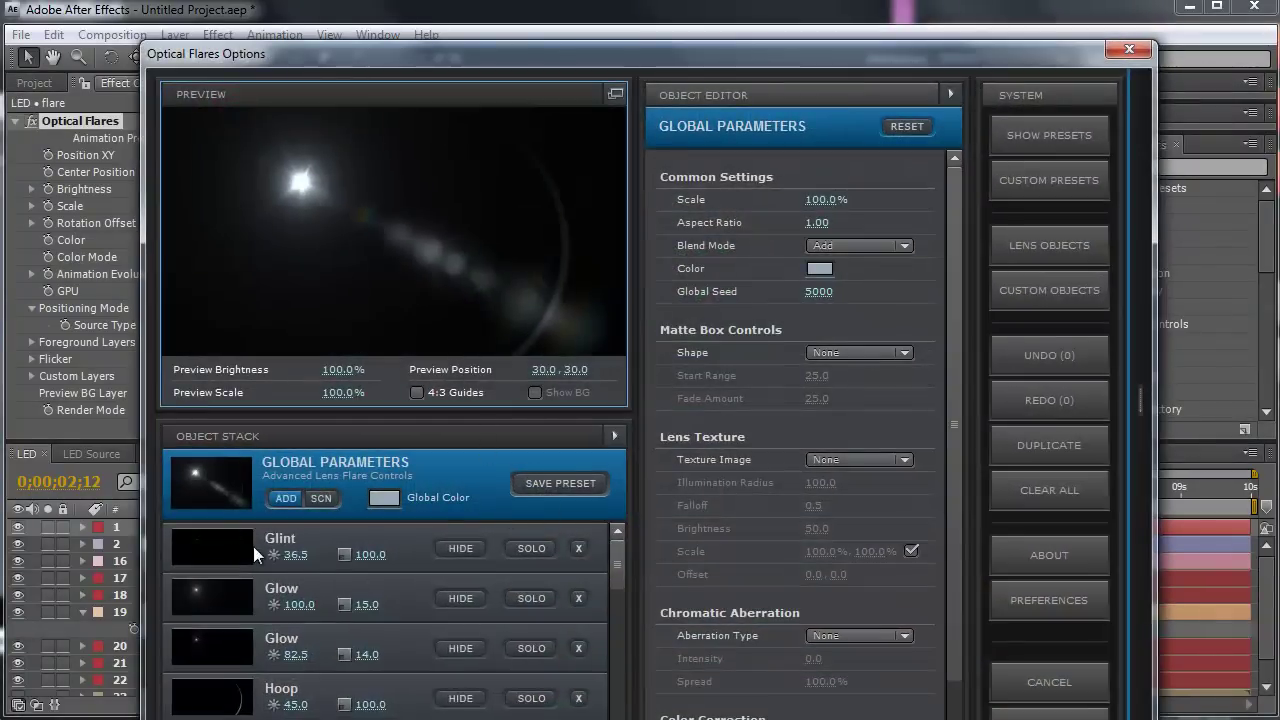
drag(295, 704, 287, 705)
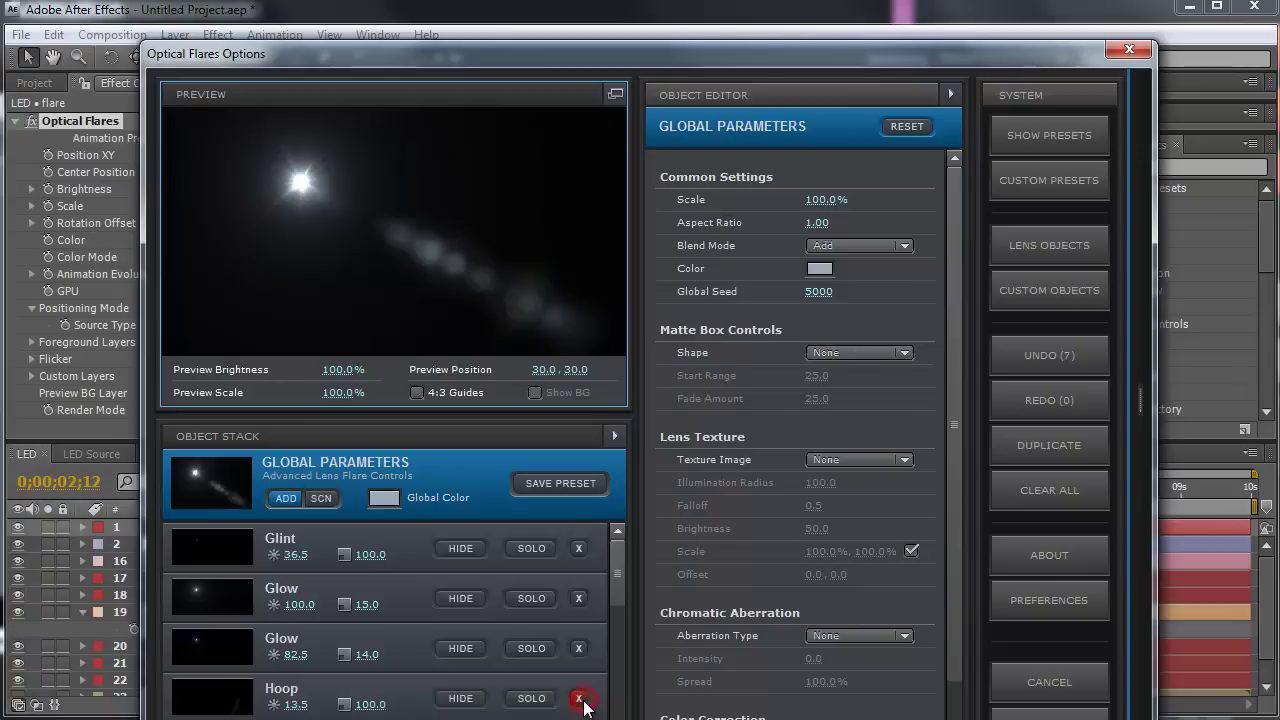
click(579, 698)
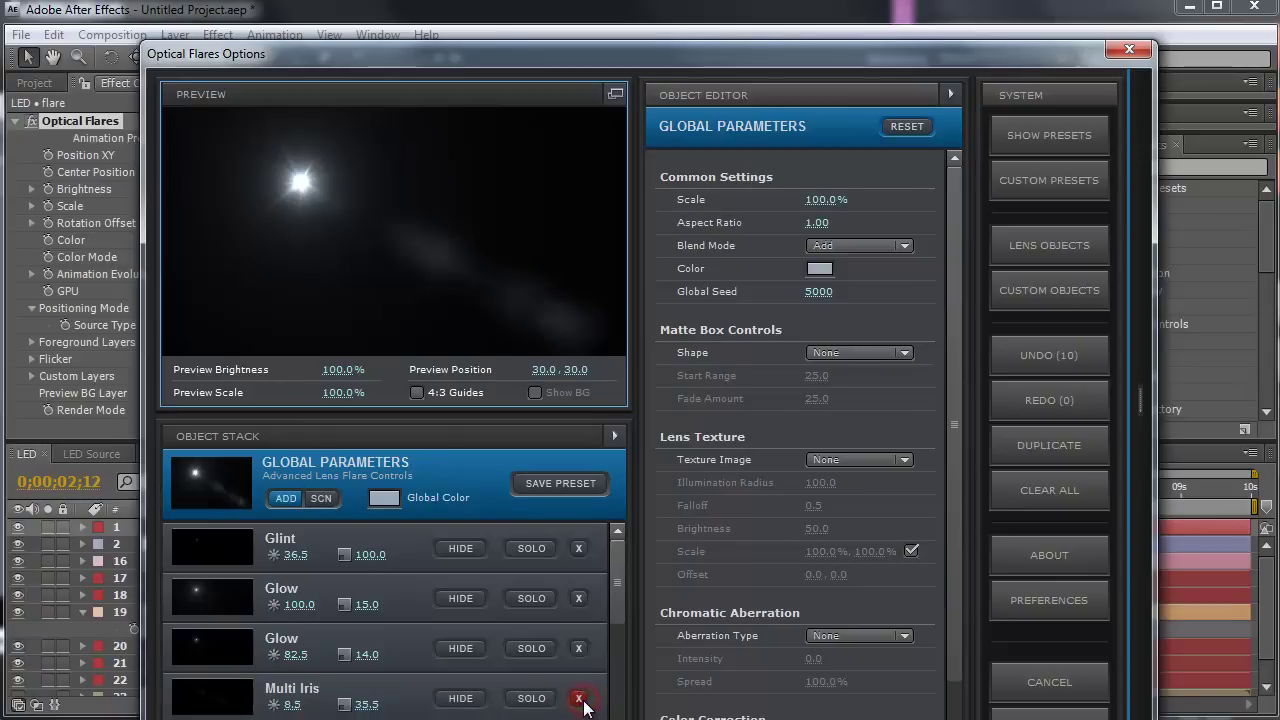
click(579, 699)
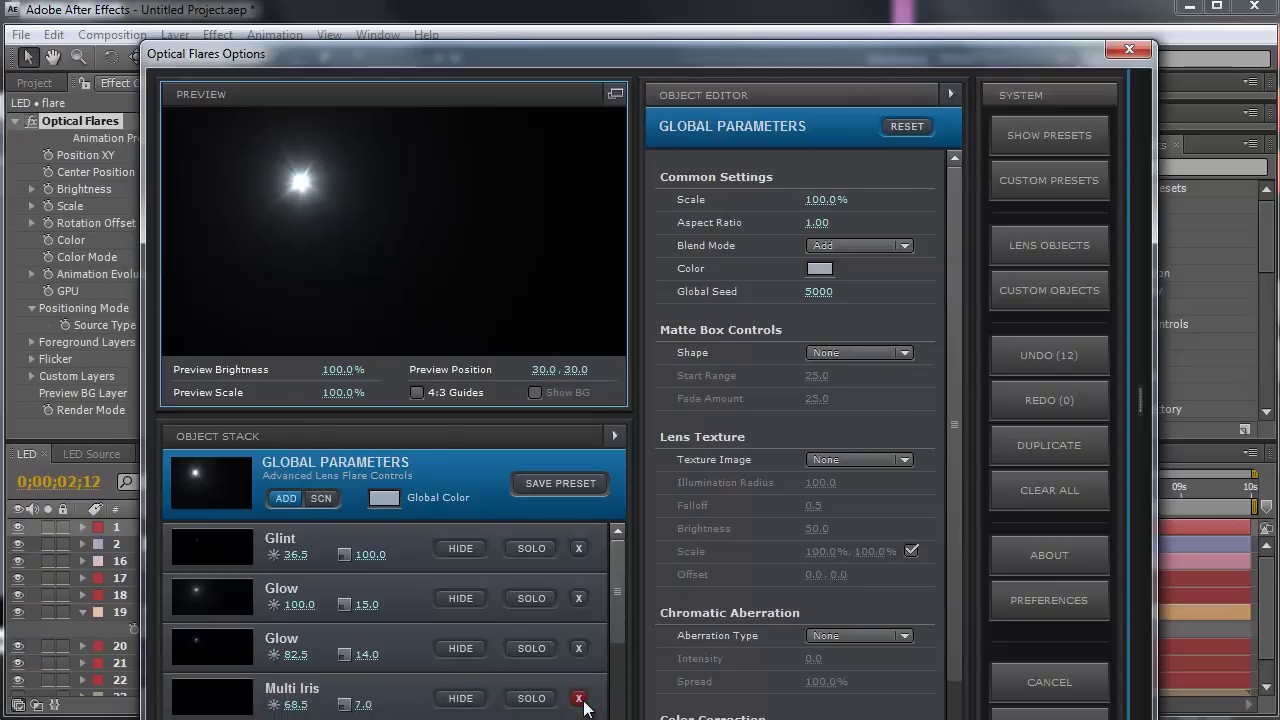
click(1049, 714)
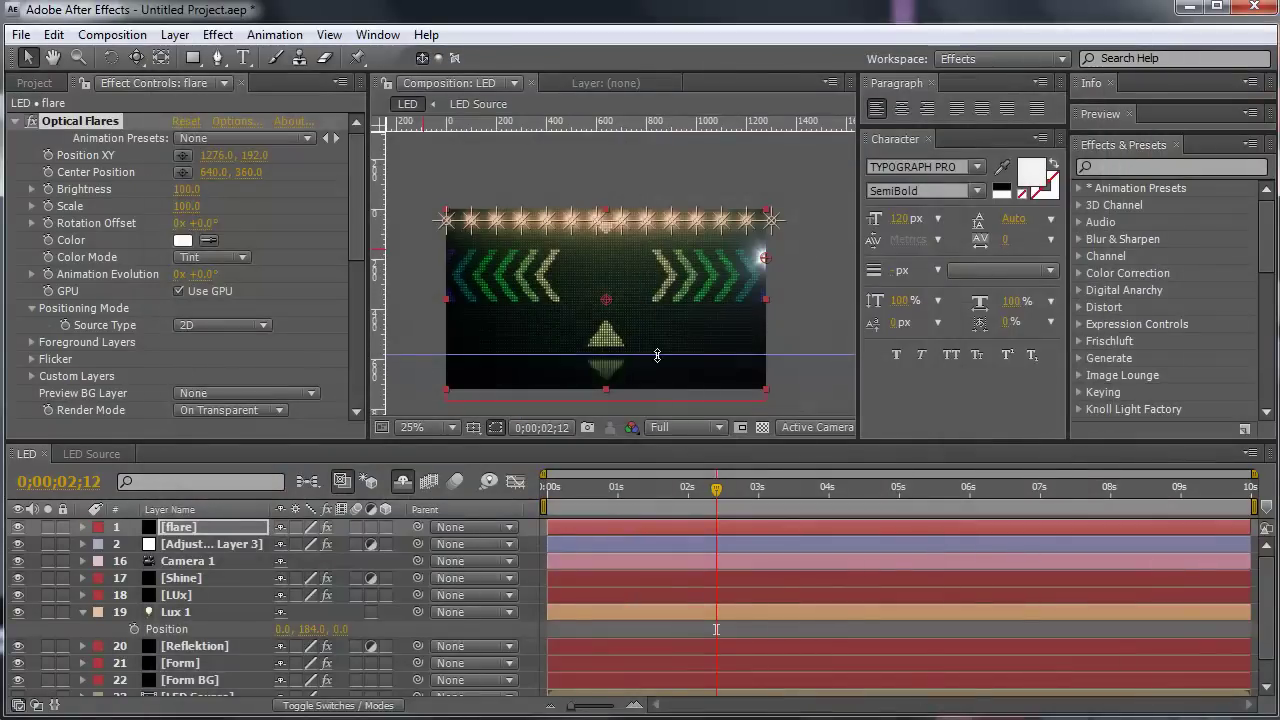
Step: Duplicate the flare layer and add a Streak lens object to the duplicate's Optical Flares
click(204, 530)
key(ctrl+d)
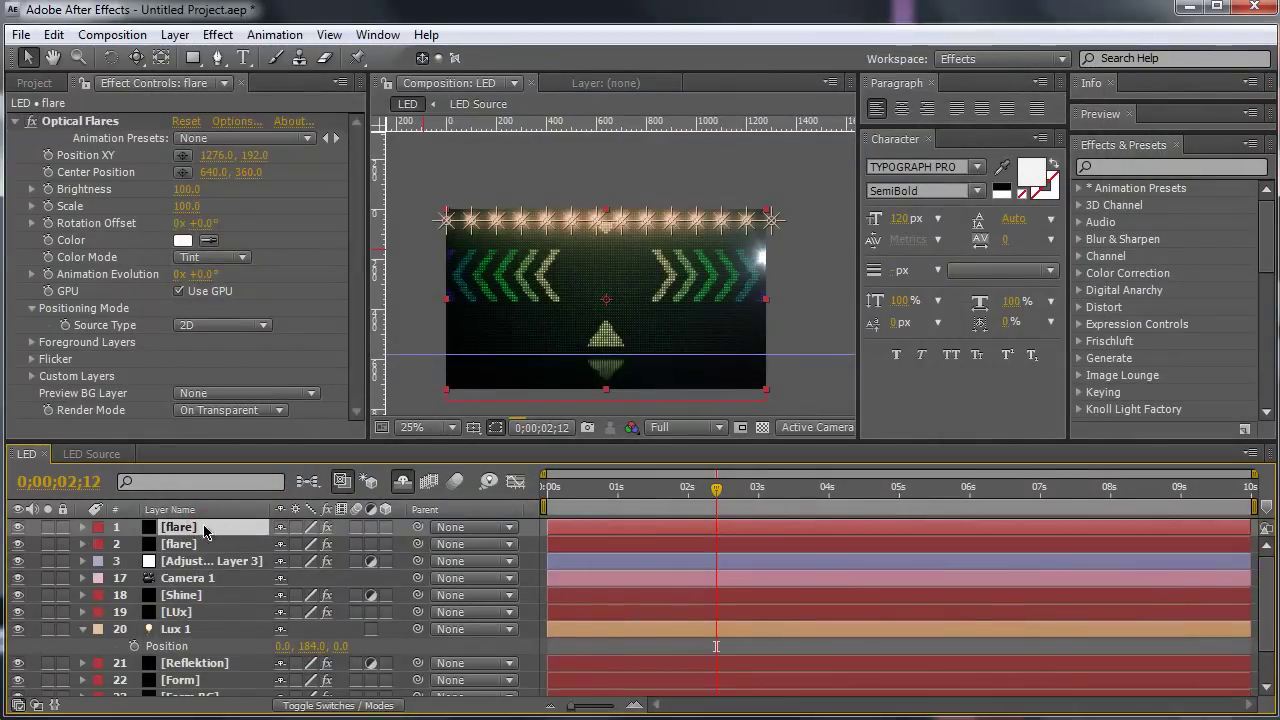
click(199, 543)
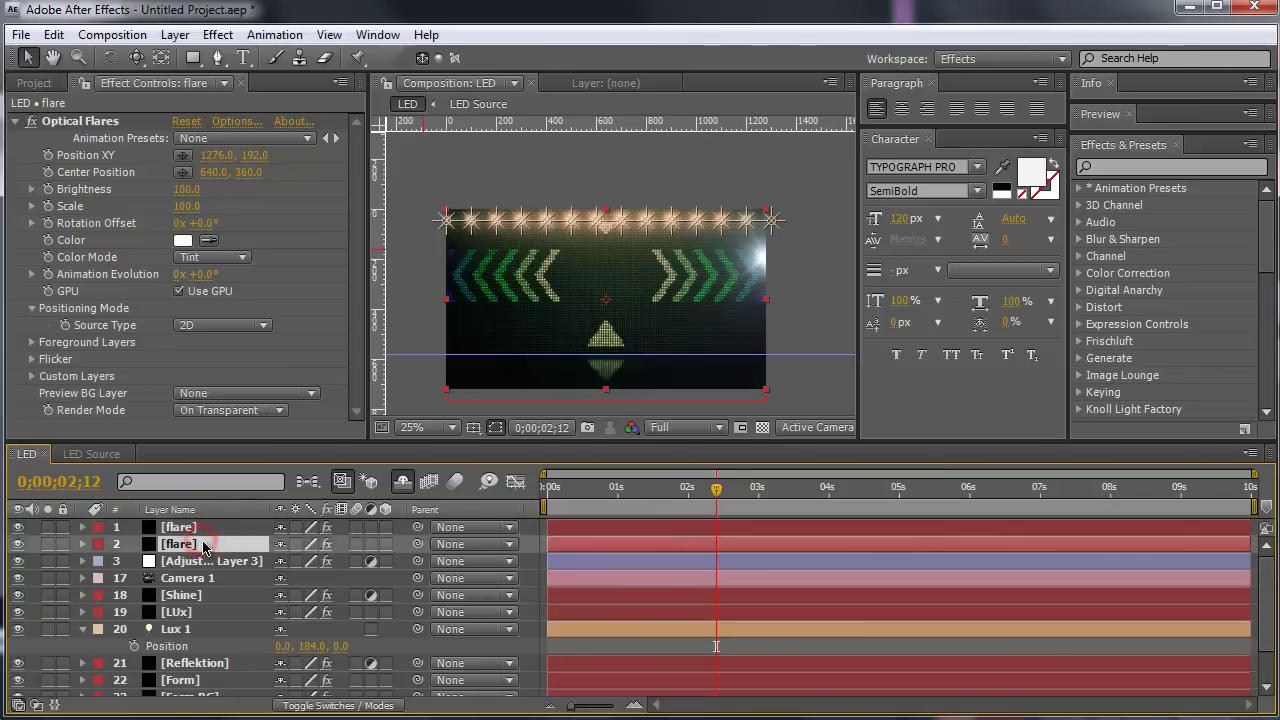
click(248, 121)
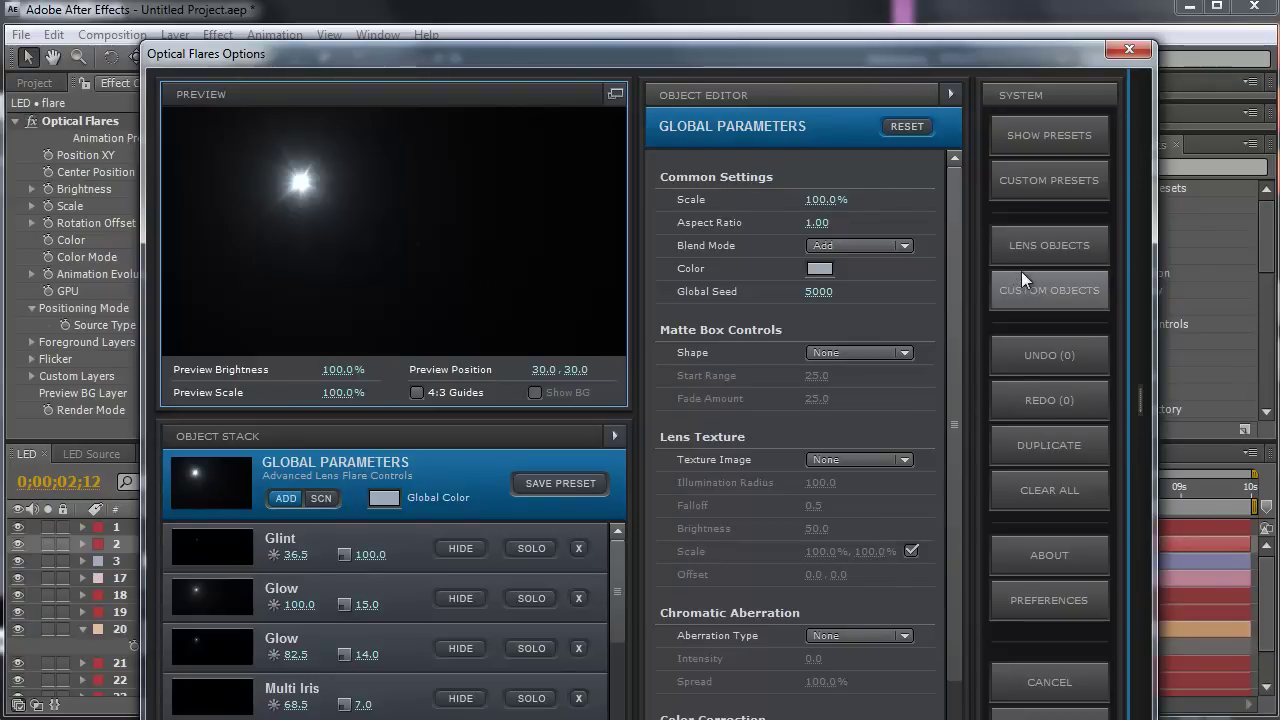
click(1048, 238)
click(1006, 382)
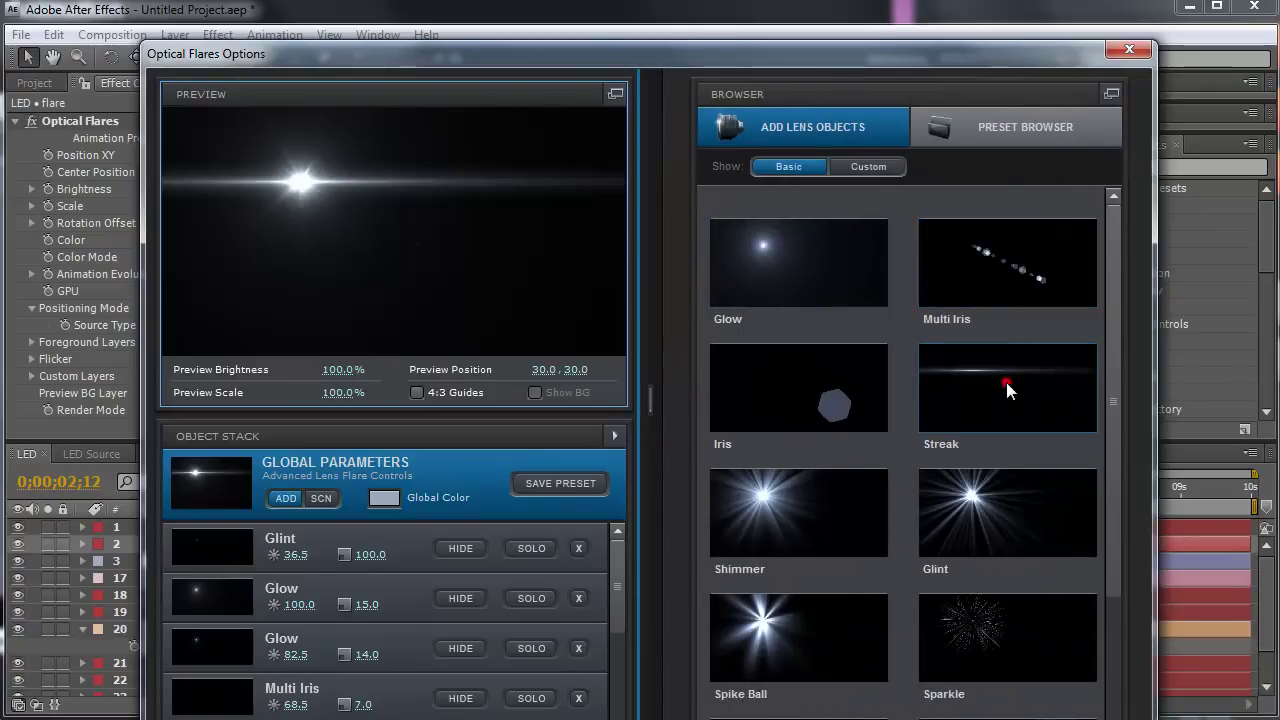
key(Return)
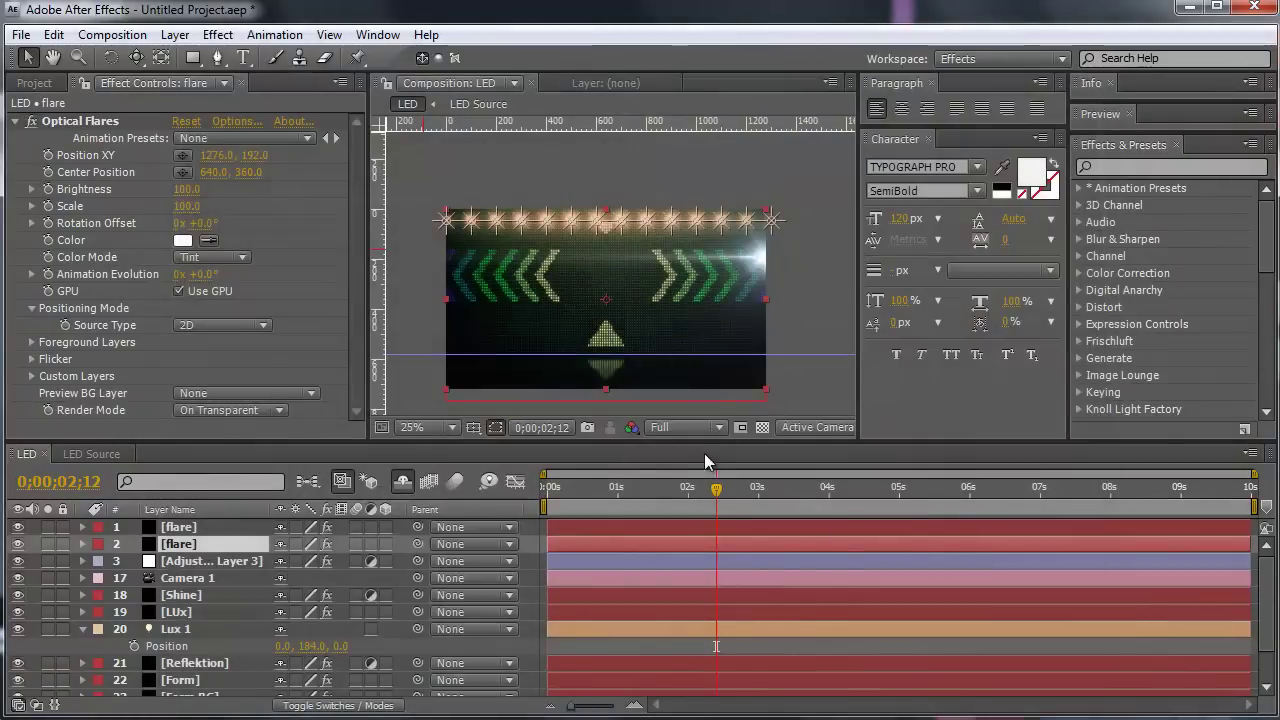
Step: Add a Streak lens object to the other flare layer's Optical Flares as well
click(178, 527)
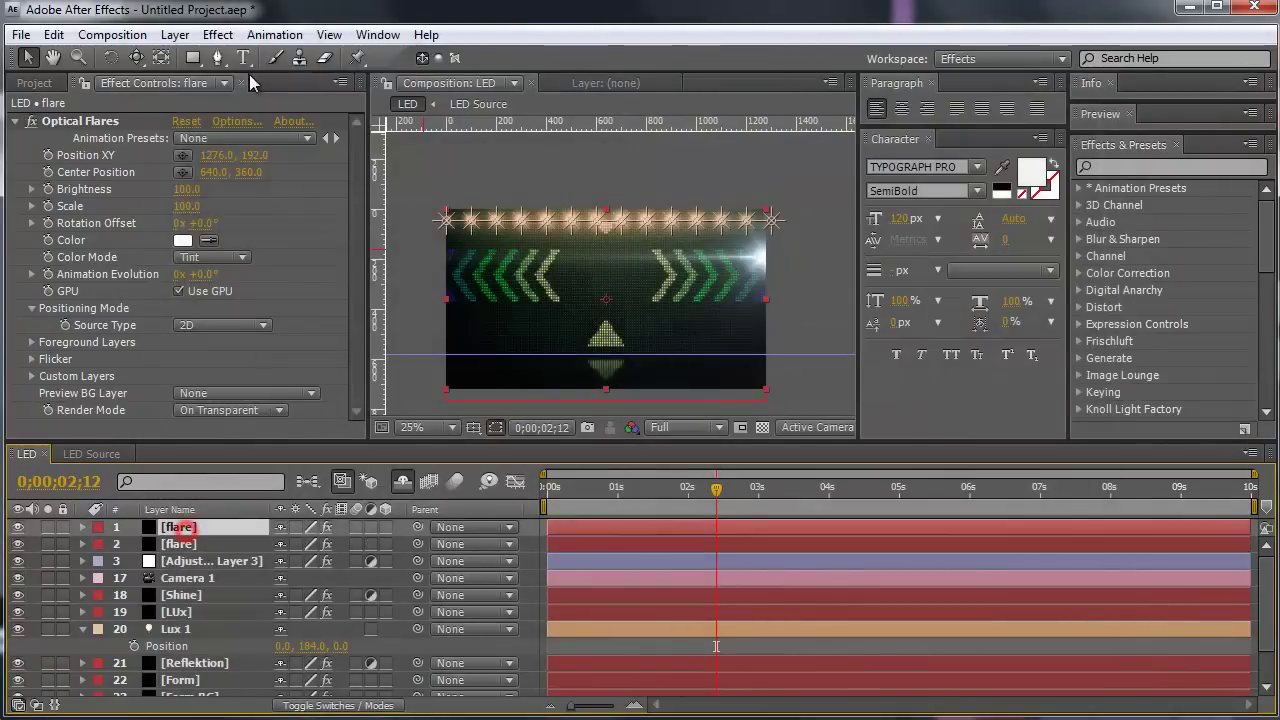
click(250, 120)
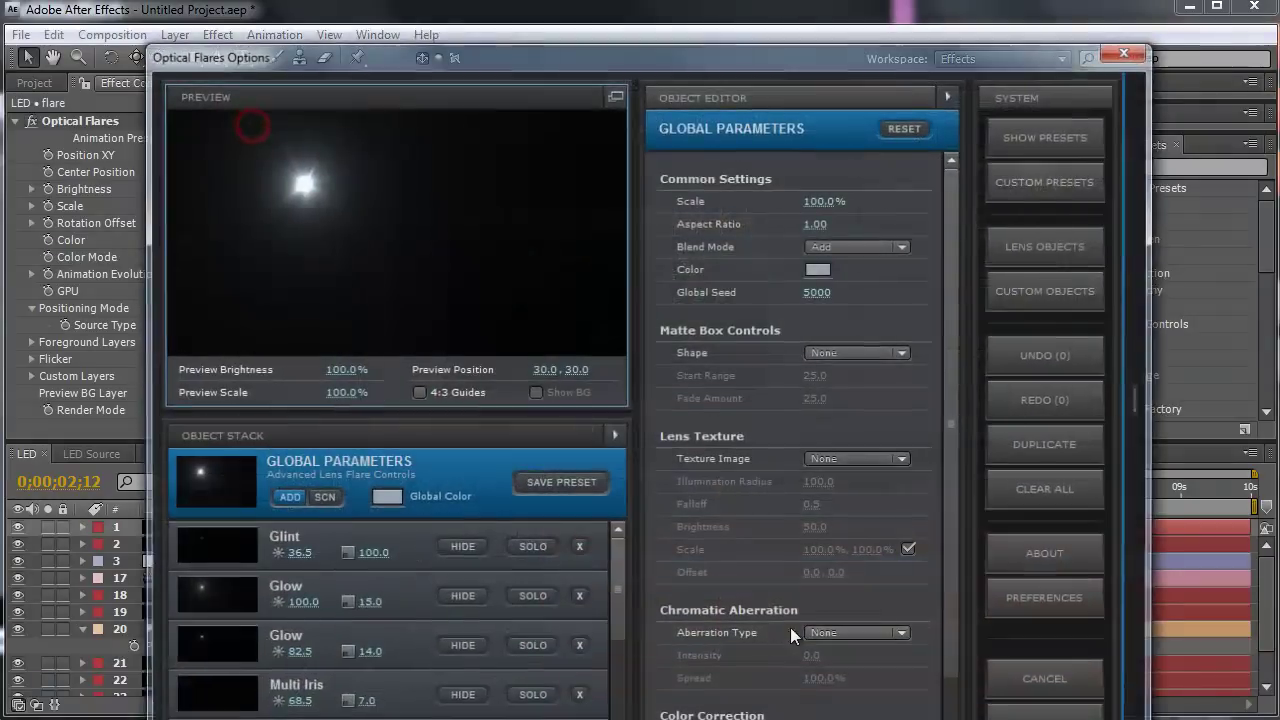
click(1062, 246)
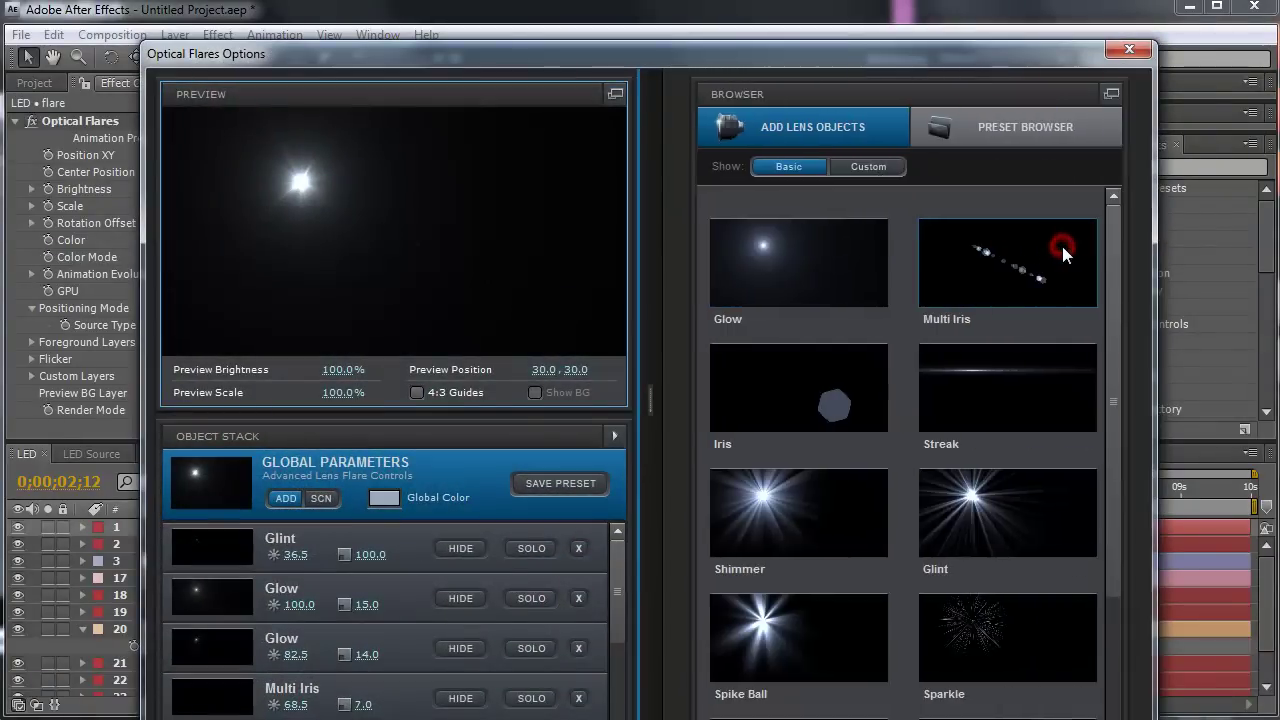
click(1000, 380)
click(1049, 714)
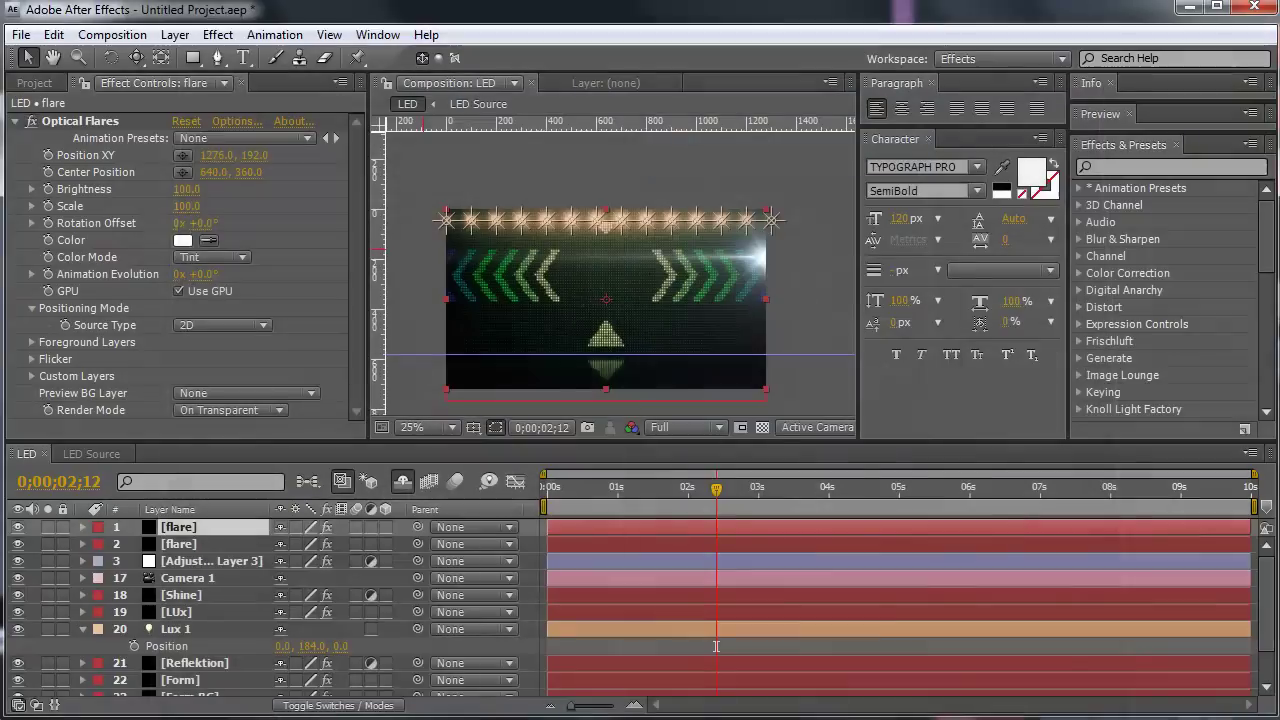
Step: Move the top flare's Position XY to -24, 580 at the lower-left edge, then select both flare layers at frame 0
click(196, 544)
click(190, 527)
click(80, 120)
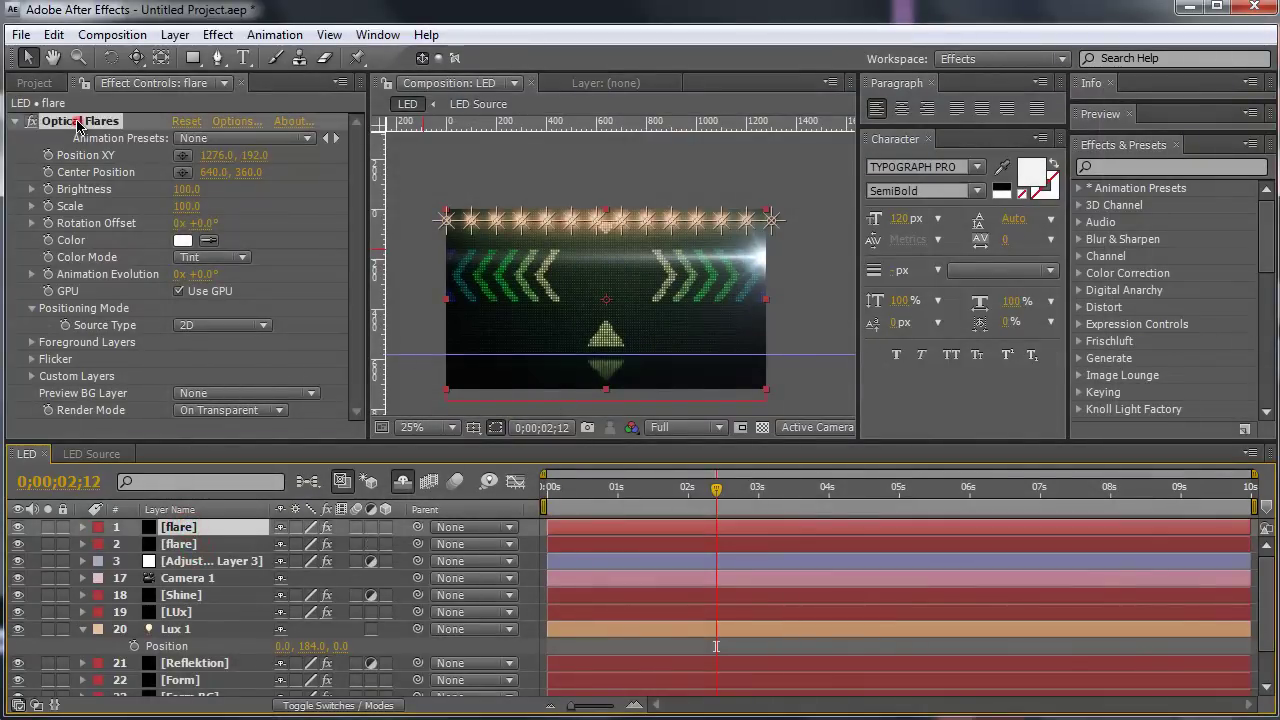
mouse_move(764, 260)
mouse_down()
mouse_move(444, 340)
mouse_move(443, 354)
mouse_up()
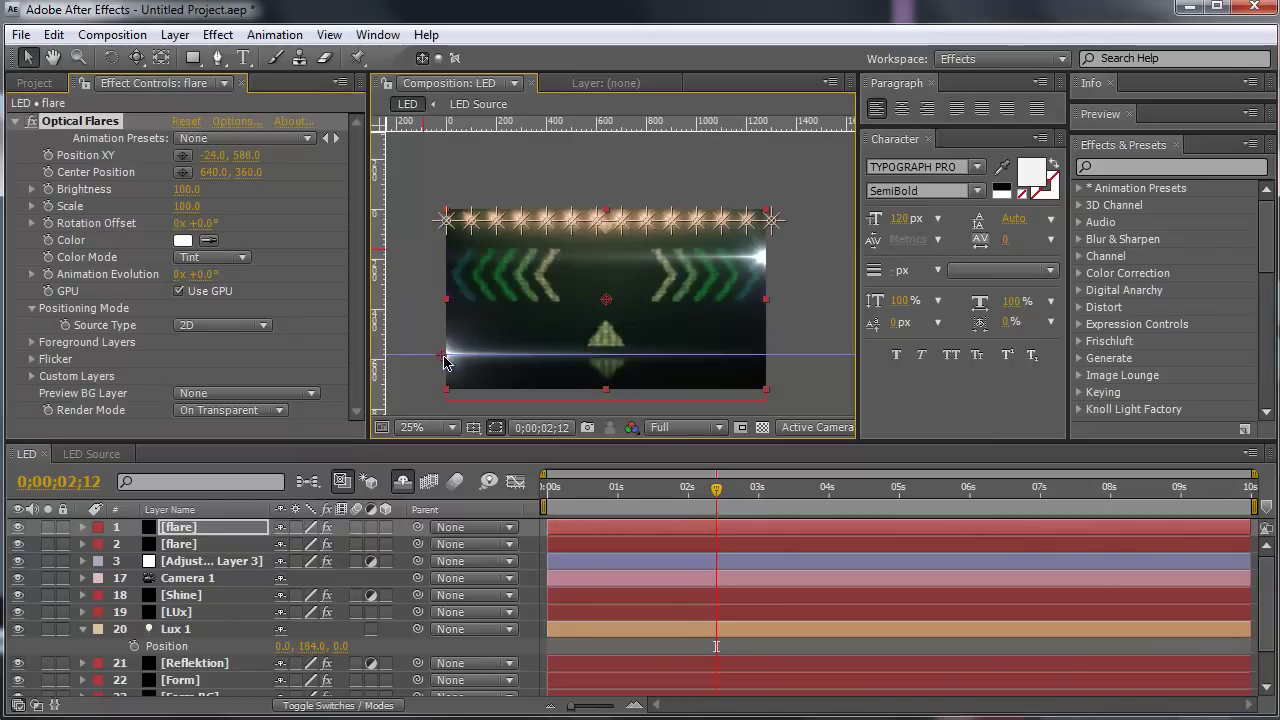
click(279, 636)
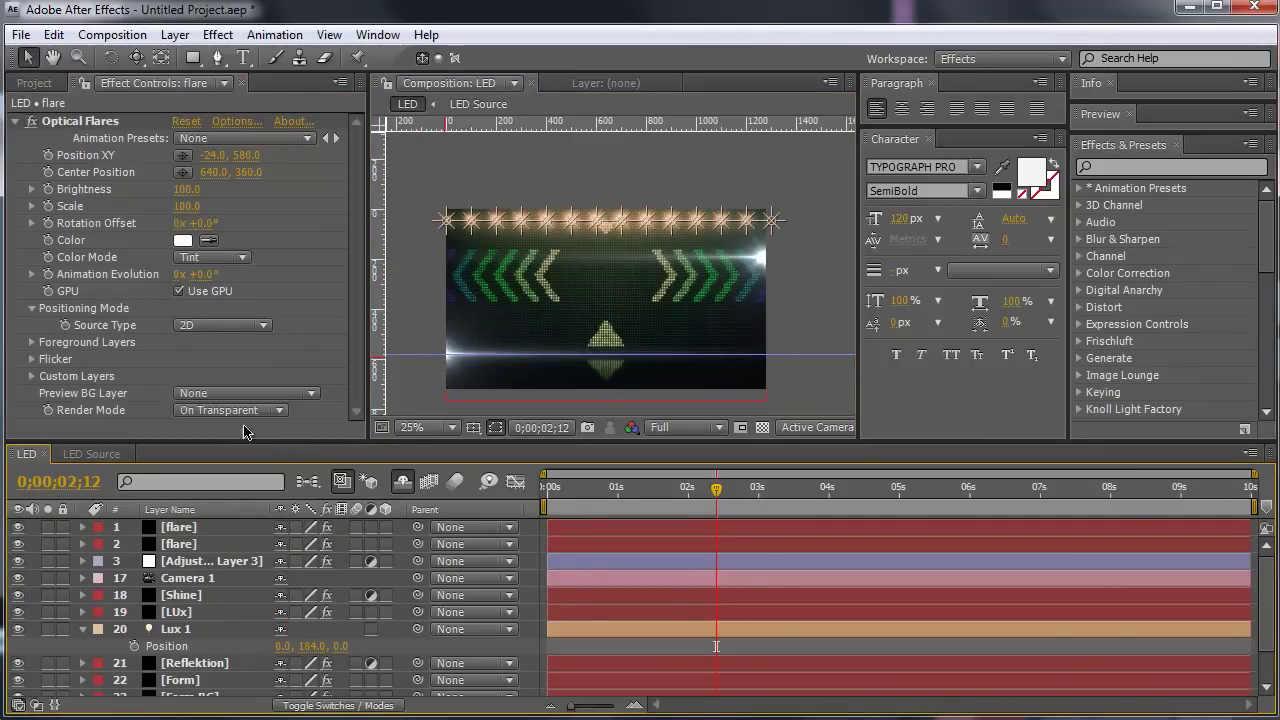
drag(650, 505, 541, 492)
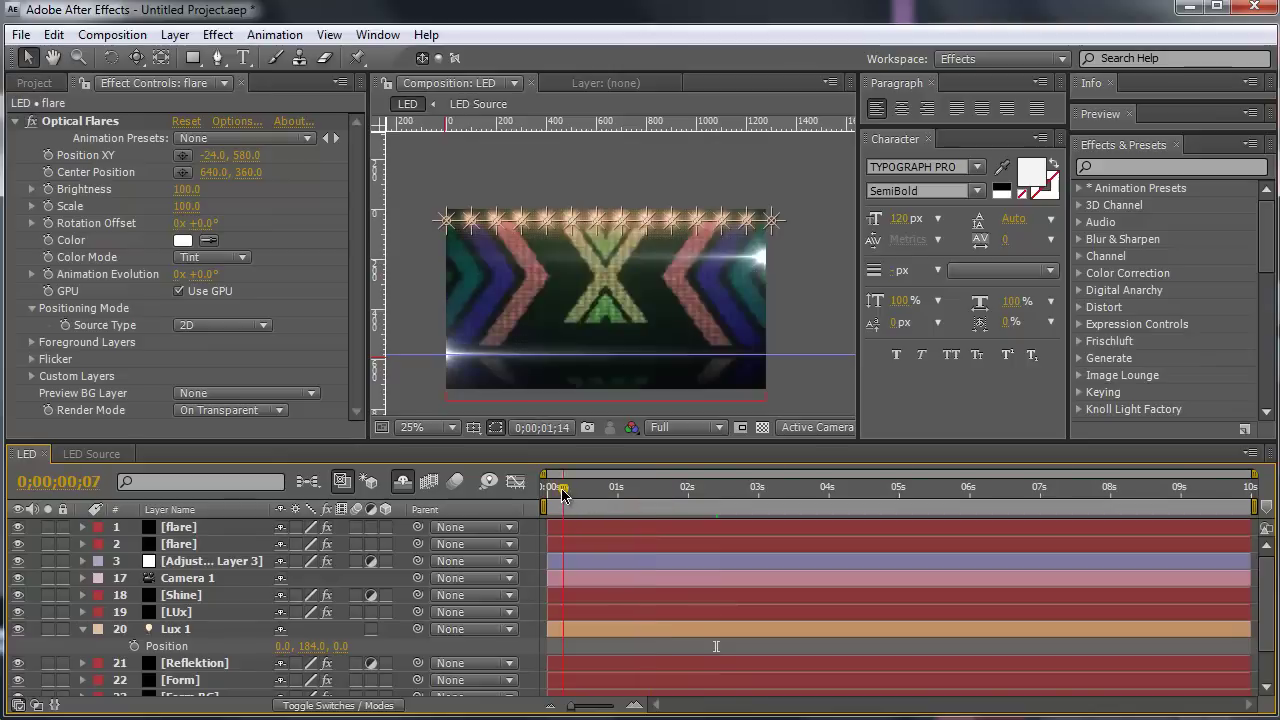
click(185, 545)
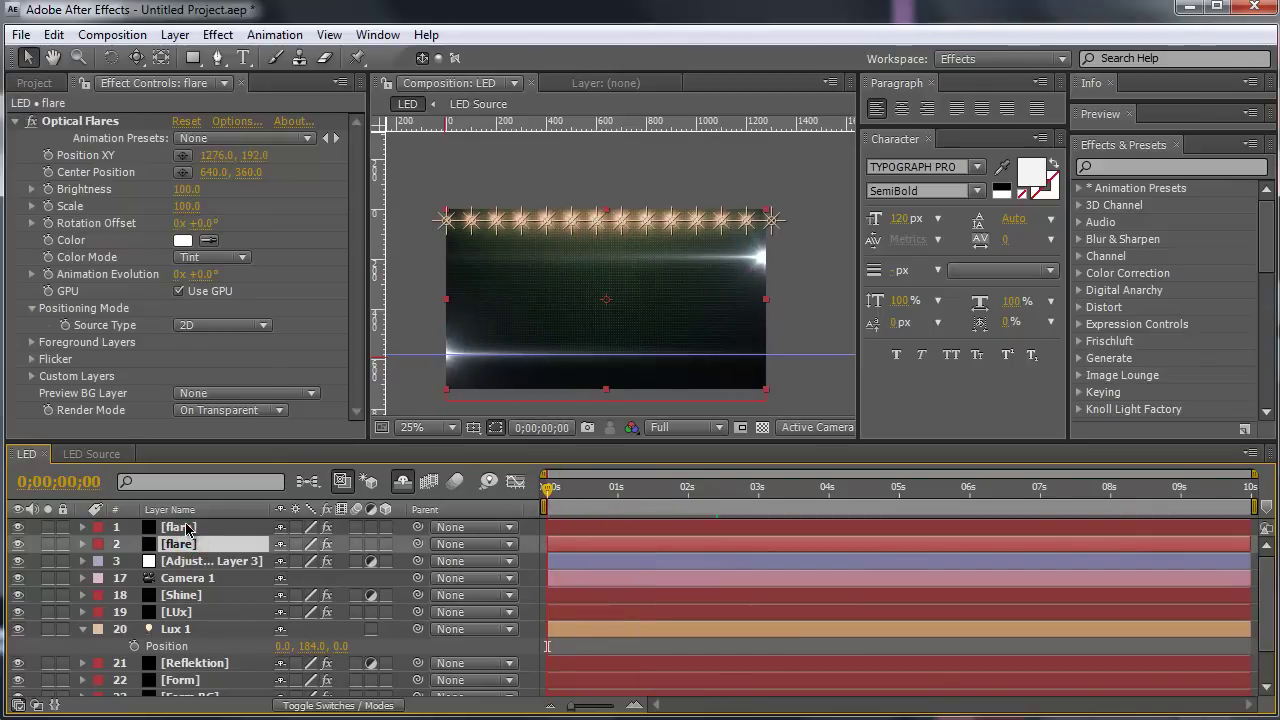
shift+click(187, 529)
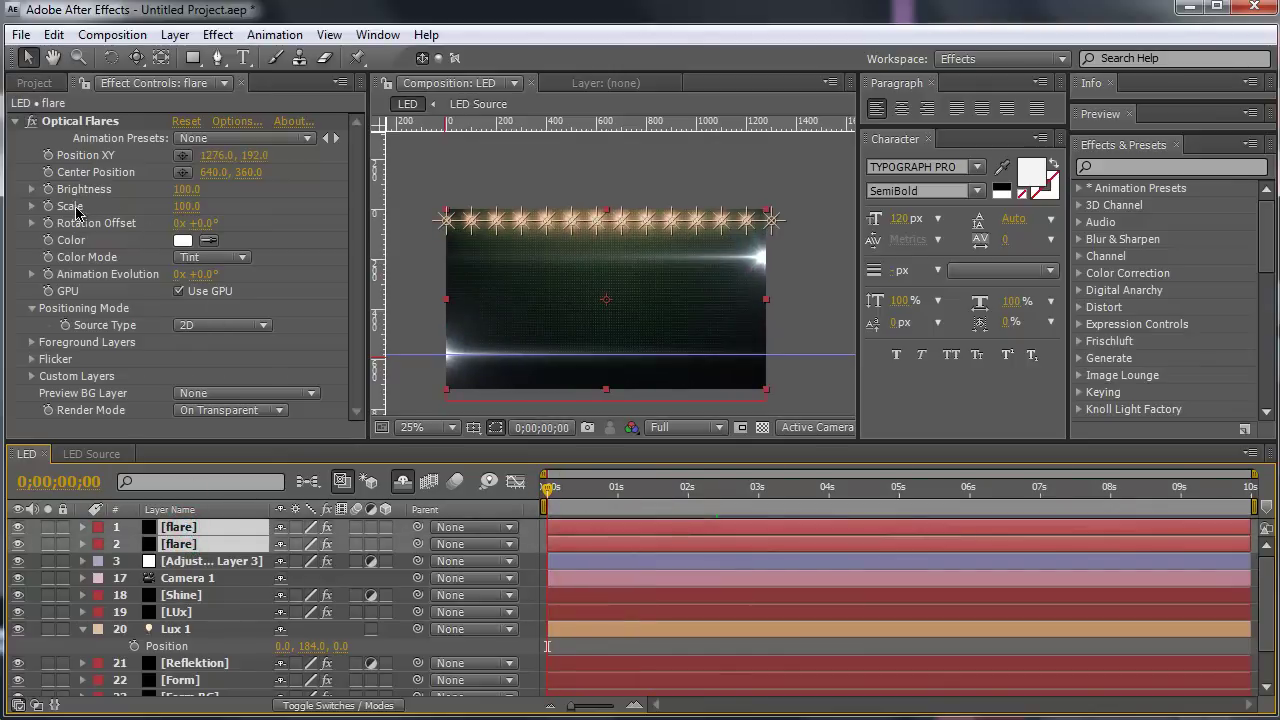
Step: Keyframe one flare's Brightness high at frame 0 and 100 at 0;00;00;11
click(47, 189)
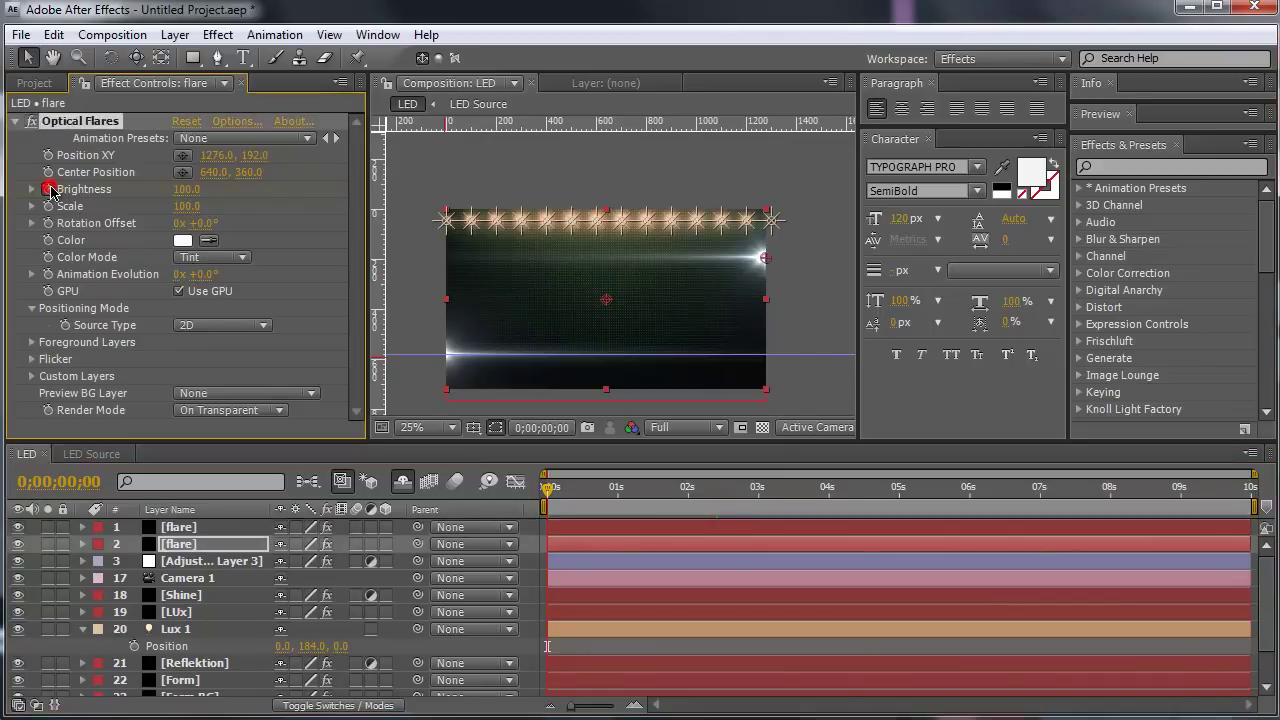
drag(213, 189, 242, 198)
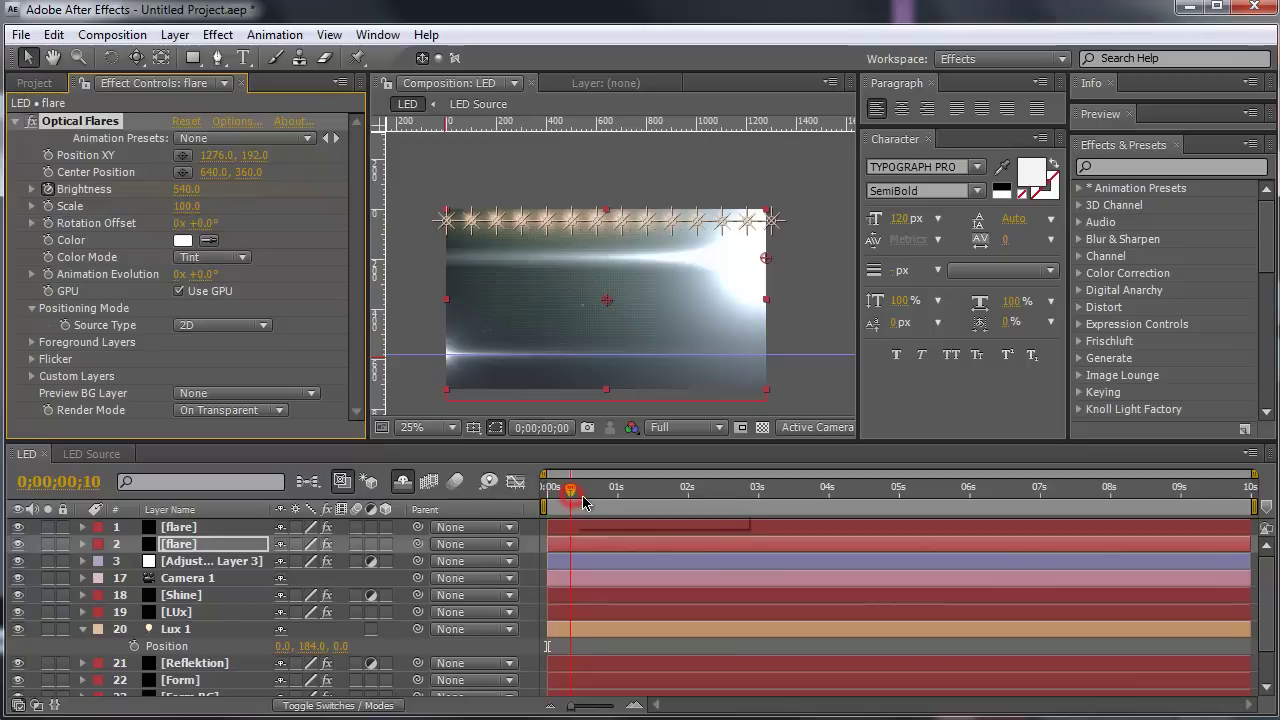
mouse_move(548, 490)
mouse_down()
mouse_move(594, 503)
mouse_move(573, 501)
mouse_up()
click(186, 189)
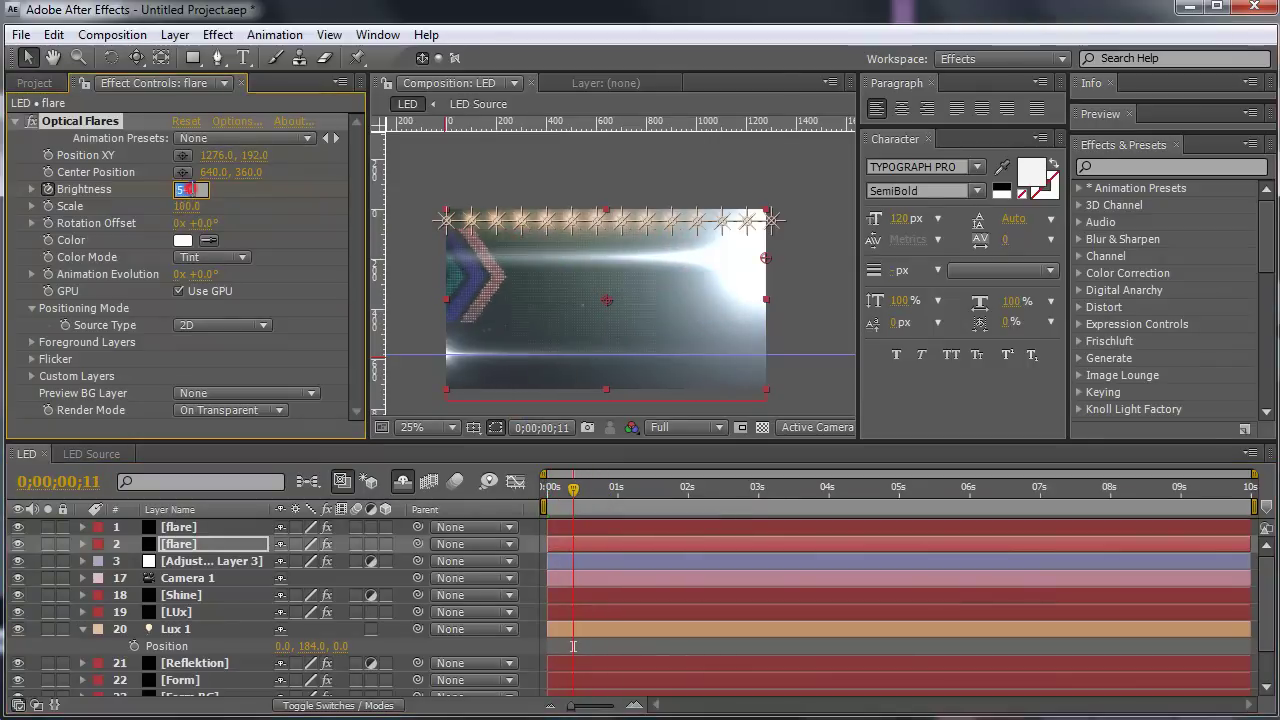
text(100)
key(Return)
click(180, 527)
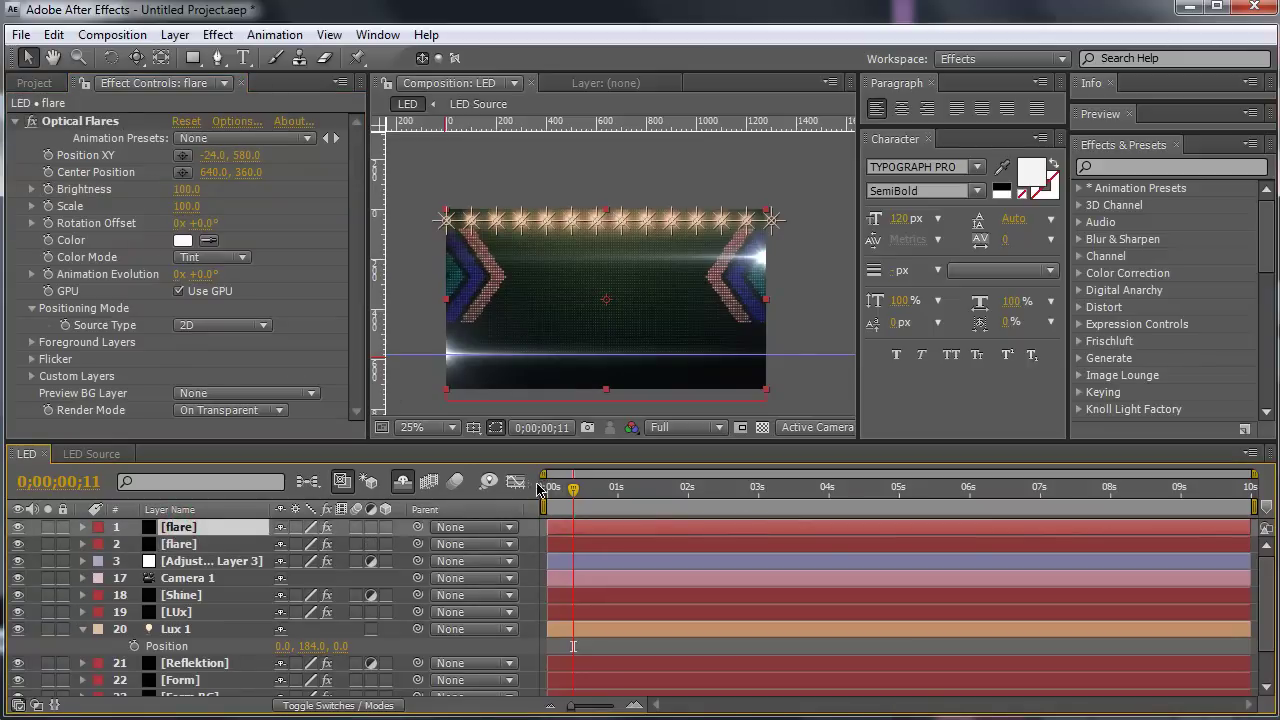
click(205, 547)
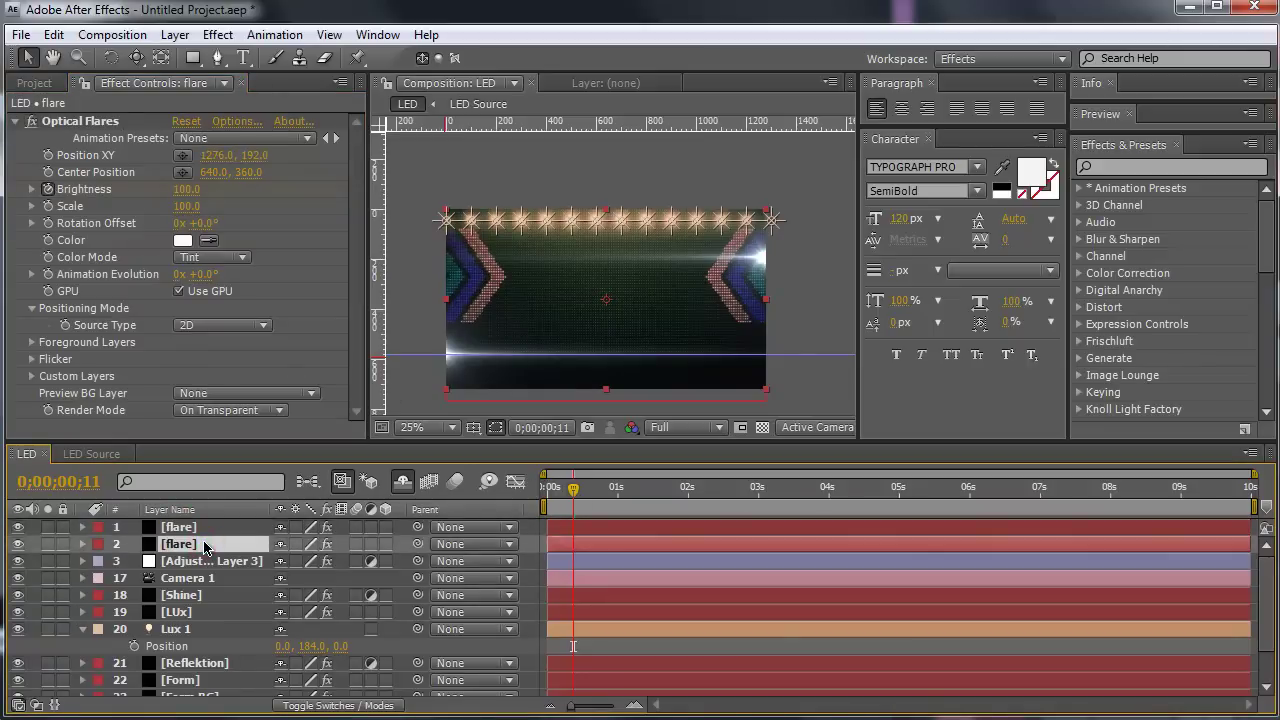
key(u)
Step: Keyframe the top flare's Brightness high at the start, settling to 100 at 0;00;00;11
click(196, 528)
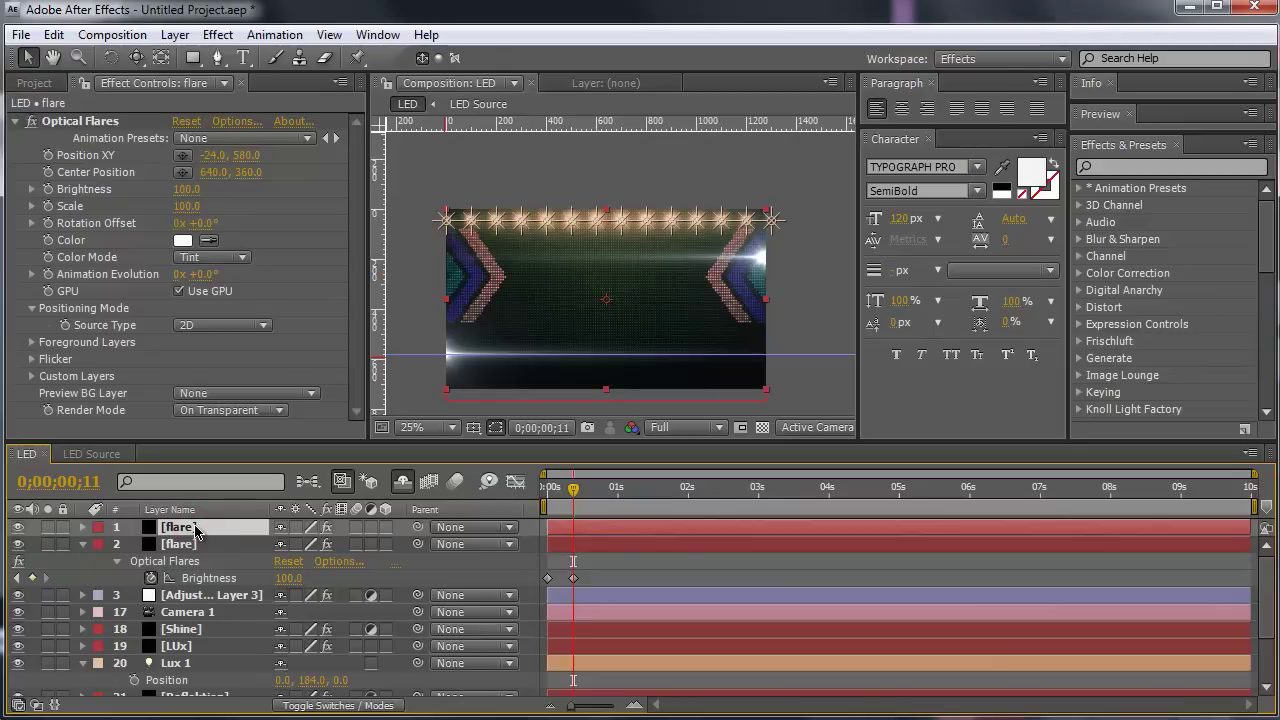
drag(573, 488, 547, 490)
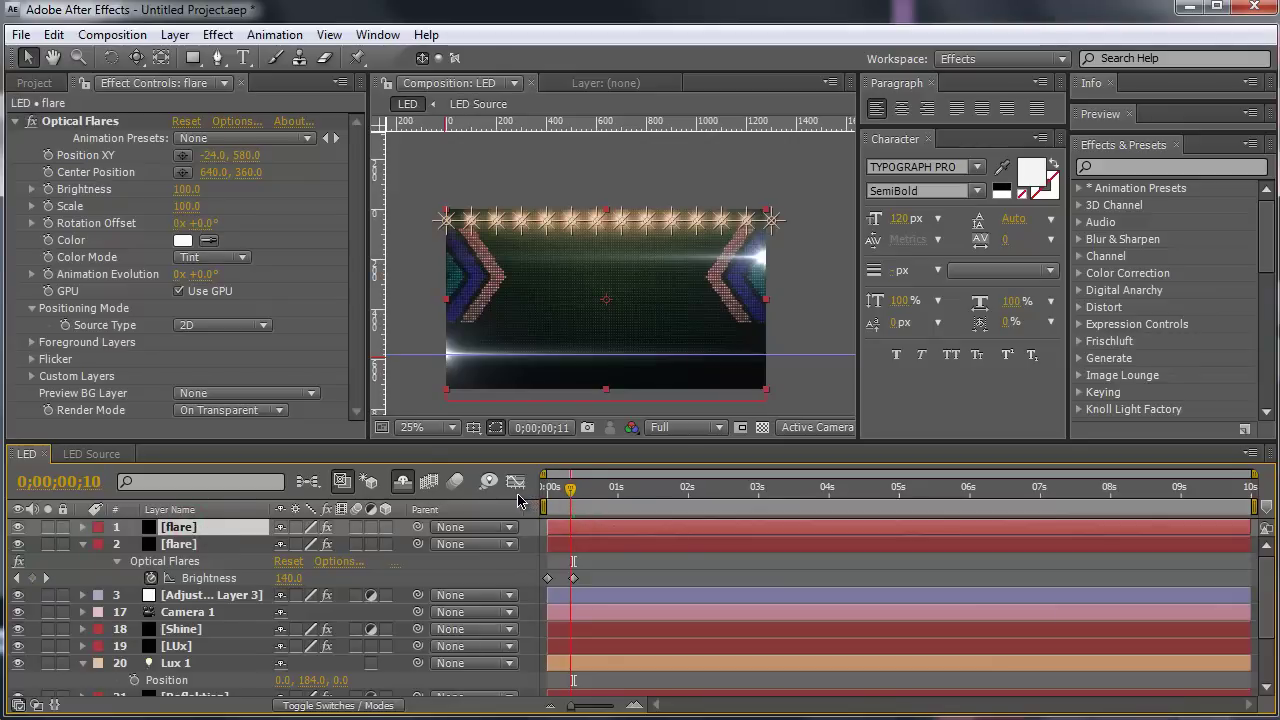
click(47, 189)
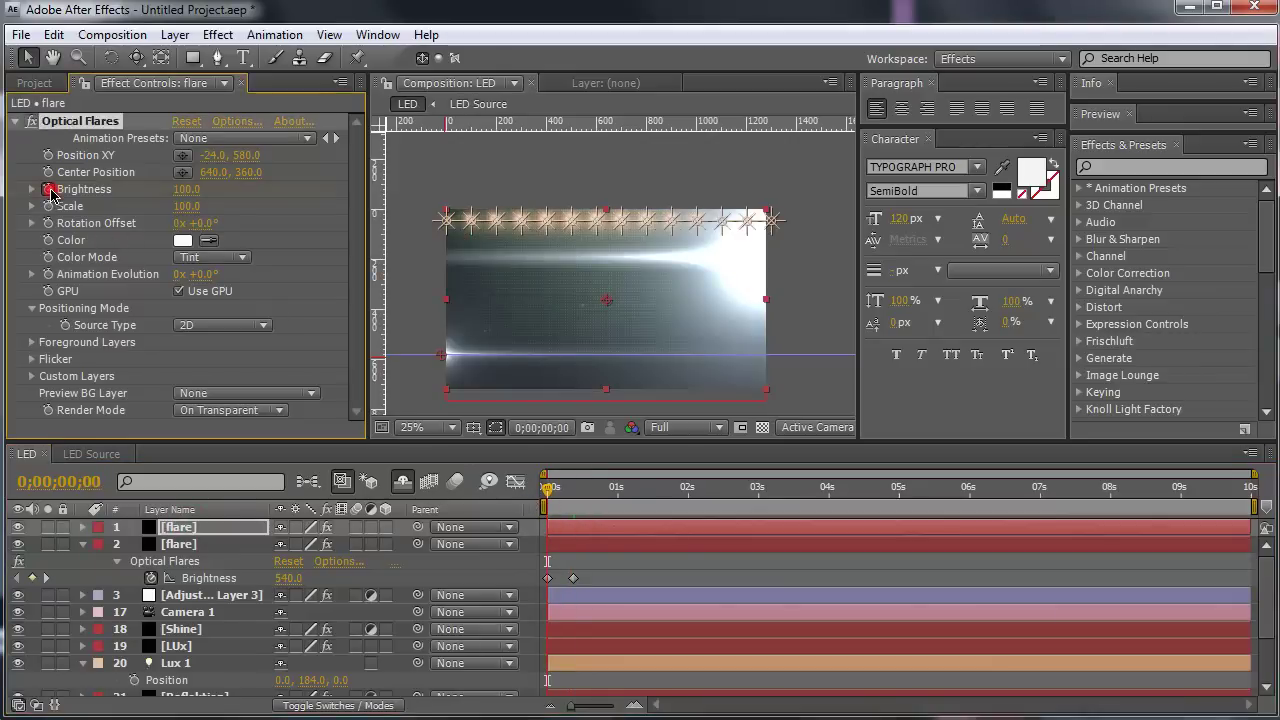
mouse_move(186, 189)
mouse_down()
mouse_move(203, 189)
mouse_move(547, 540)
mouse_up()
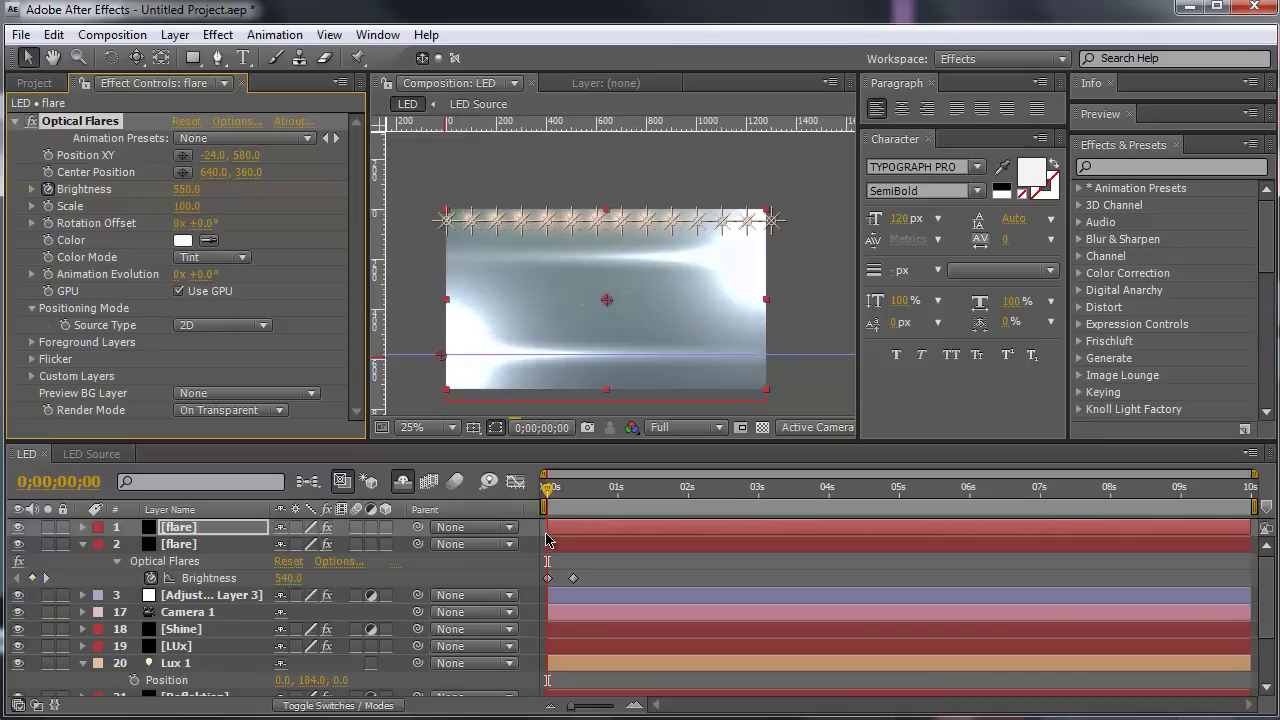
drag(548, 489, 575, 492)
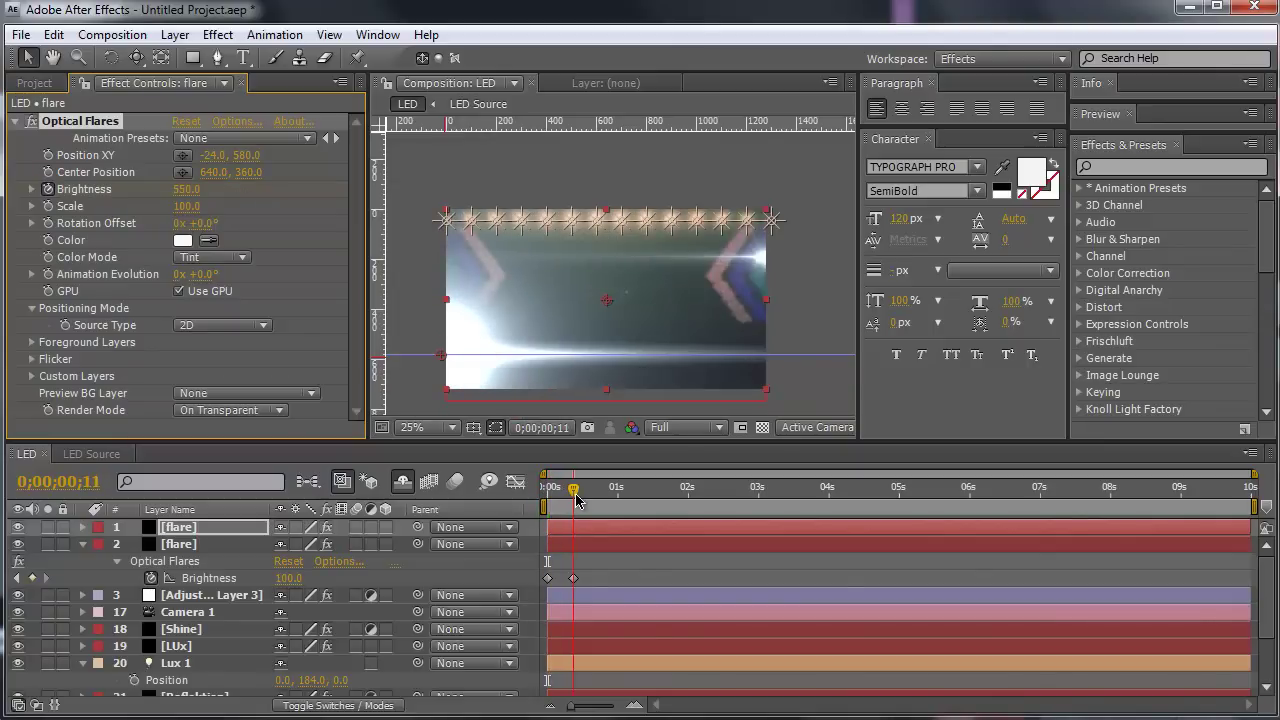
click(190, 189)
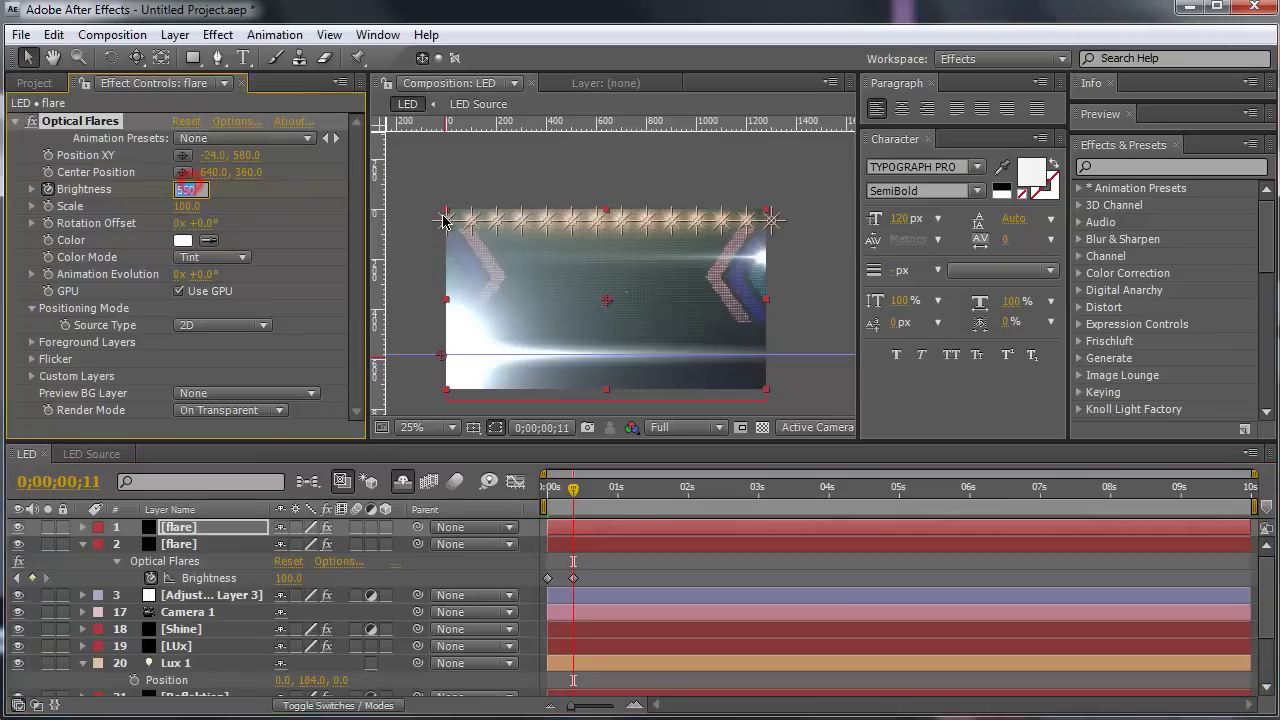
text(100)
key(Return)
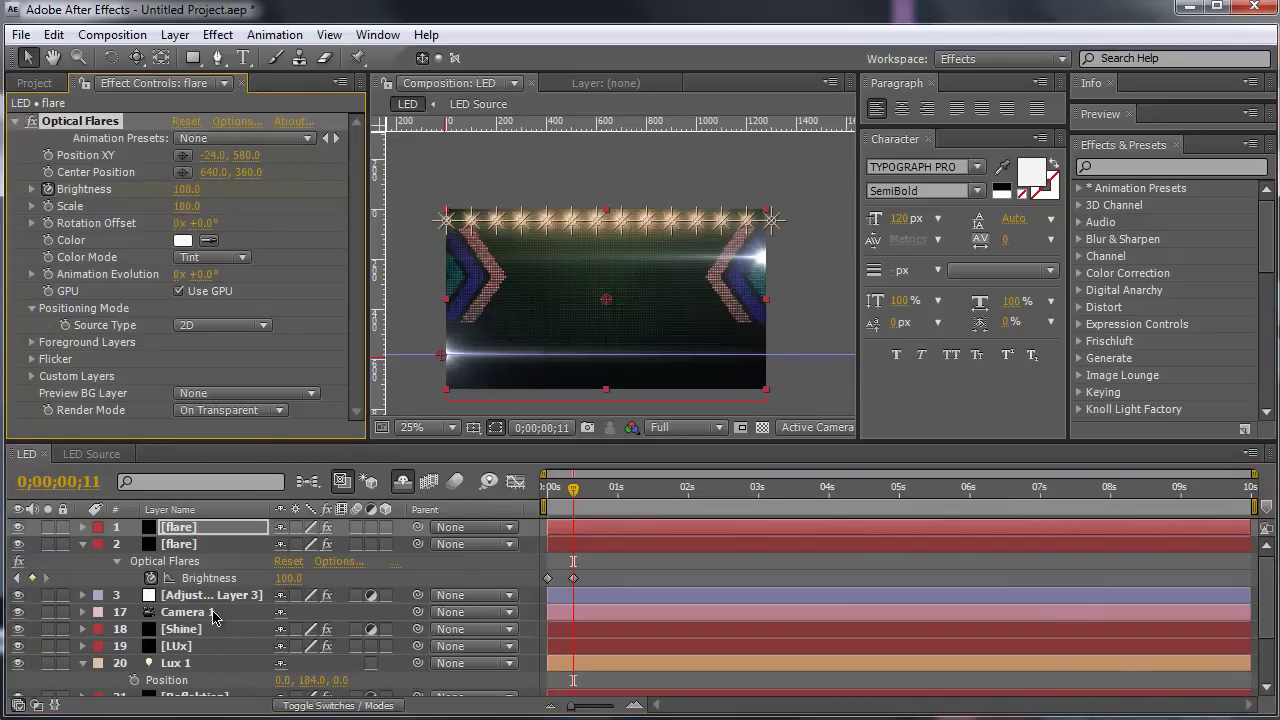
scroll(213, 617, down, 2)
click(182, 596)
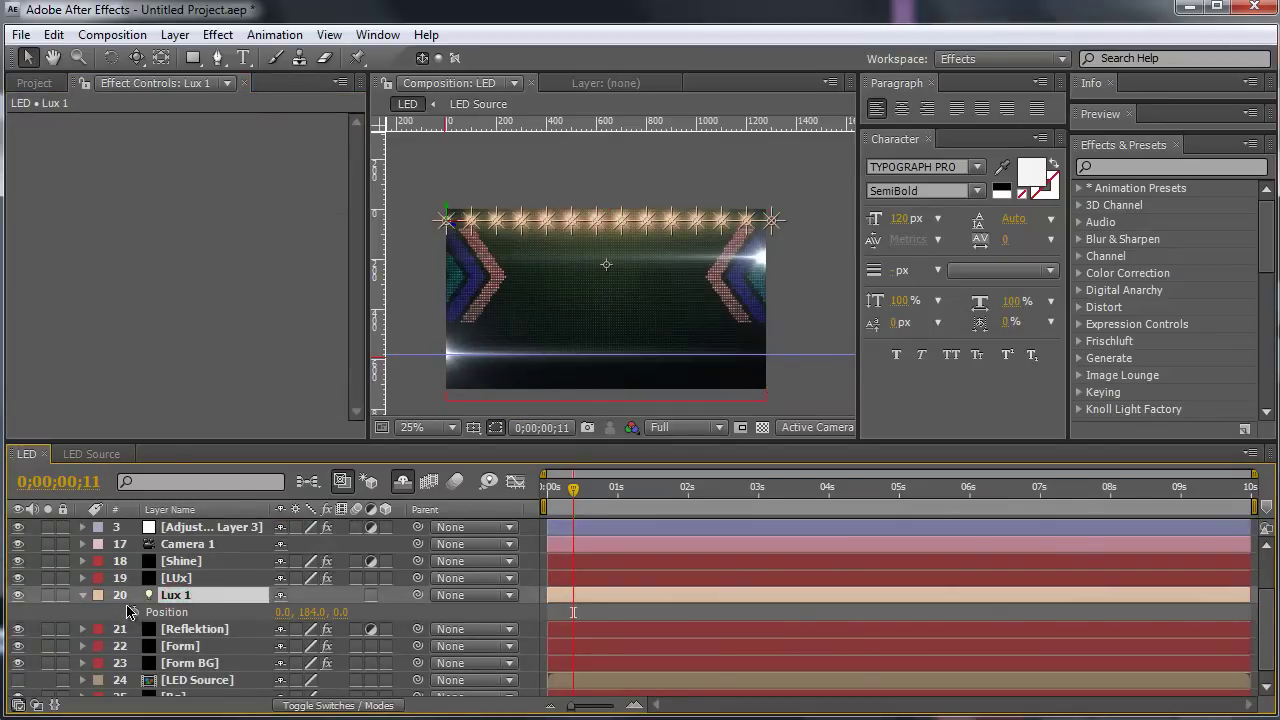
click(83, 596)
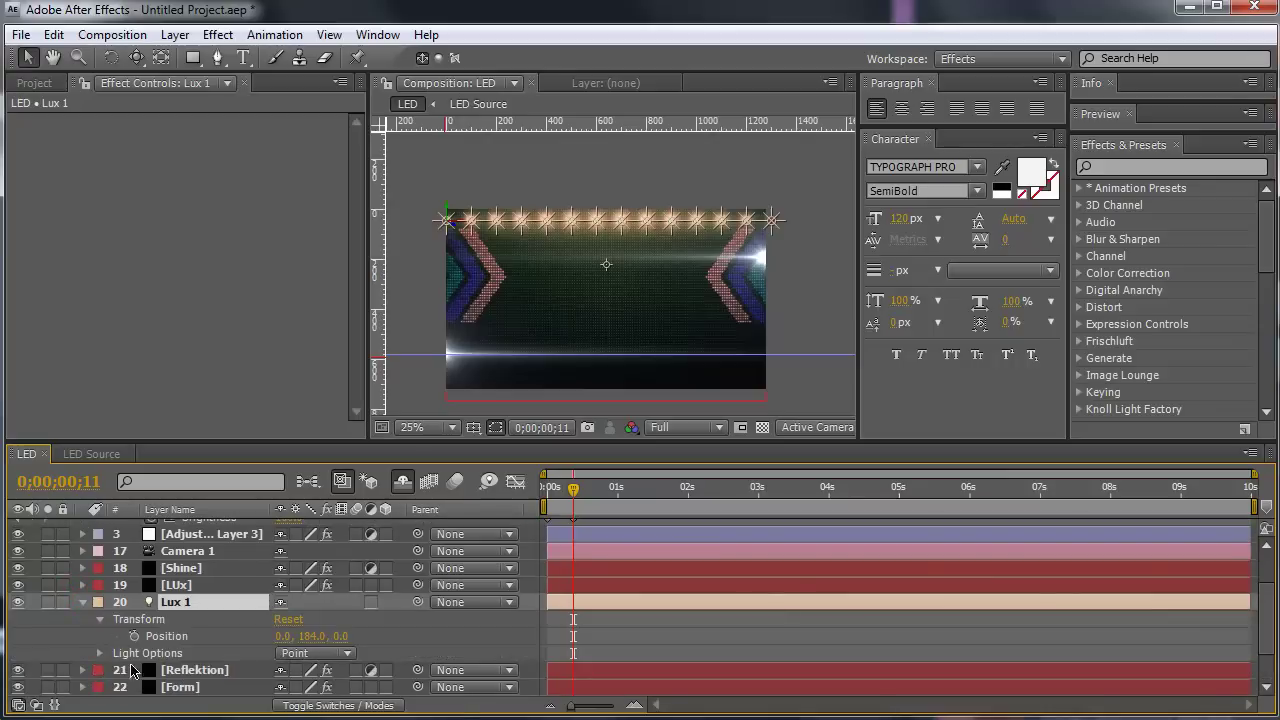
click(100, 653)
scroll(102, 645, down, 2)
scroll(100, 619, down, 2)
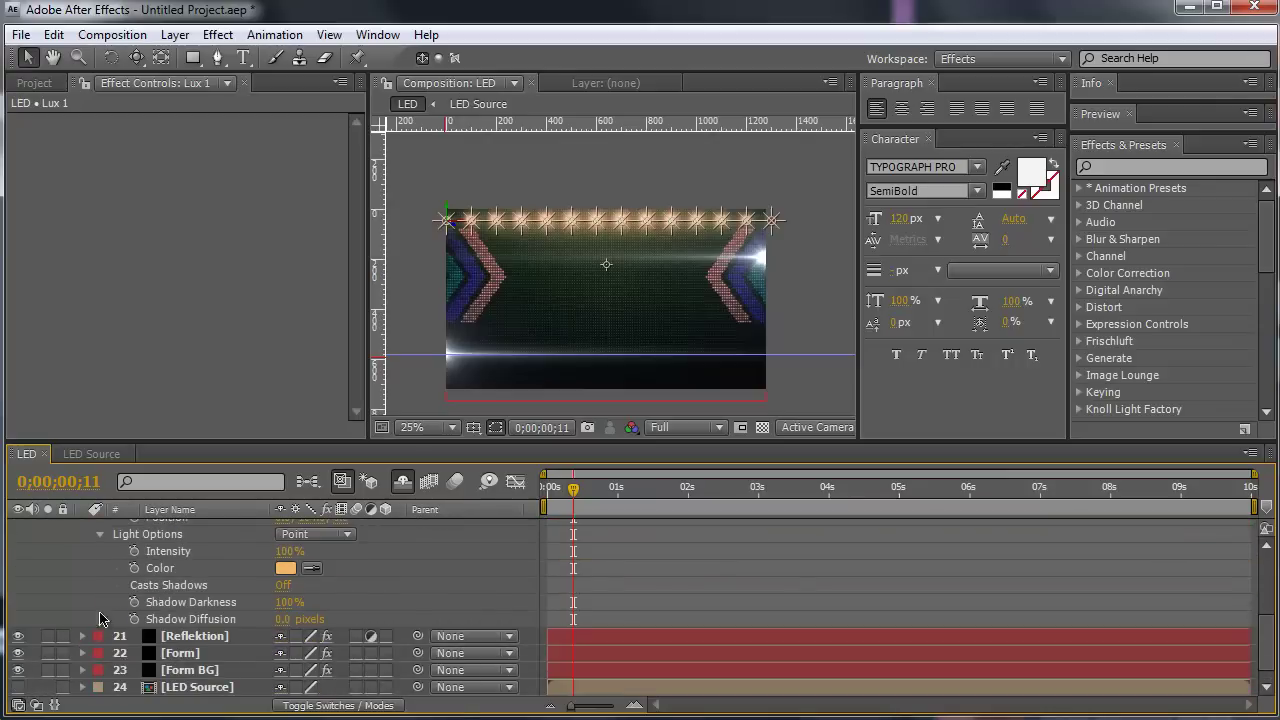
click(547, 488)
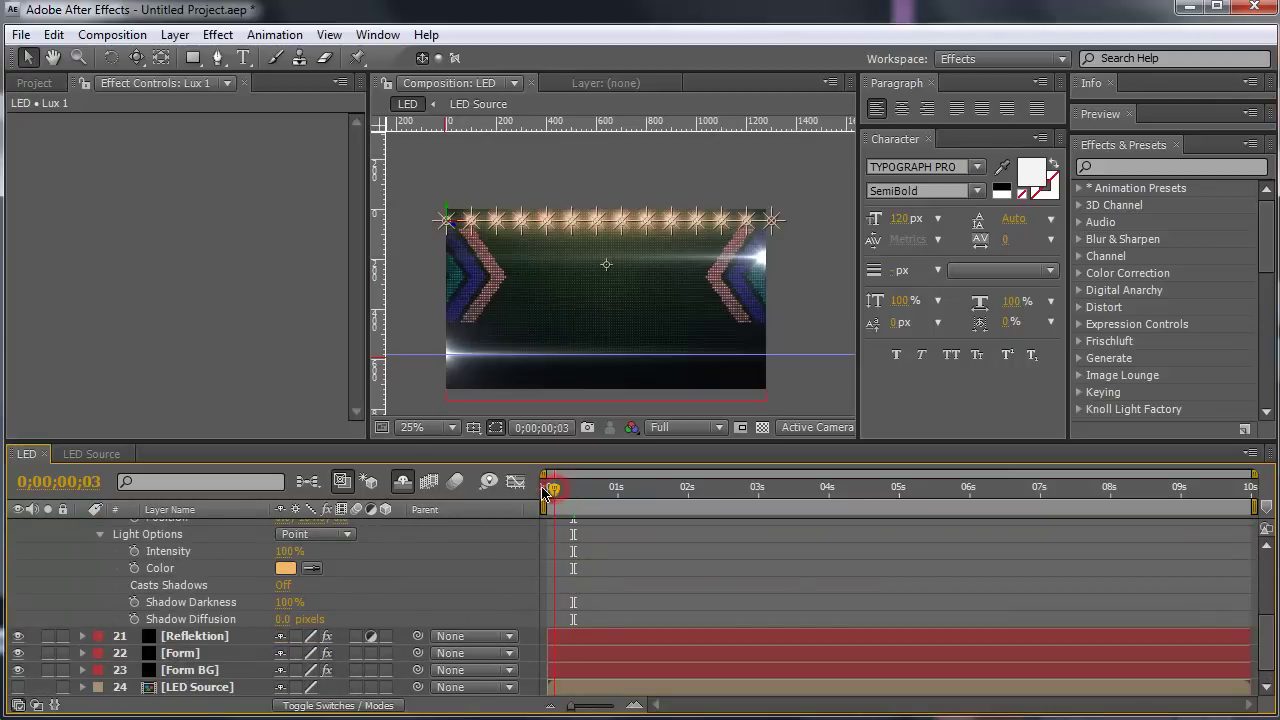
click(134, 551)
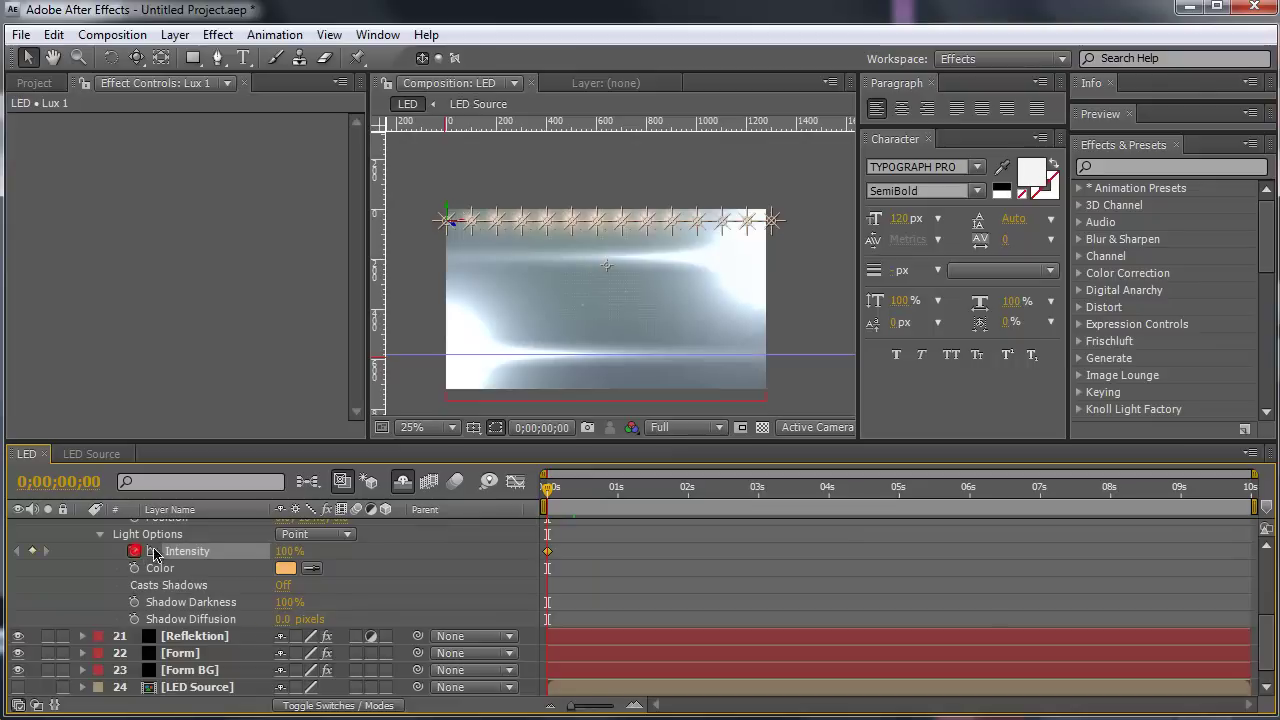
drag(287, 551, 315, 551)
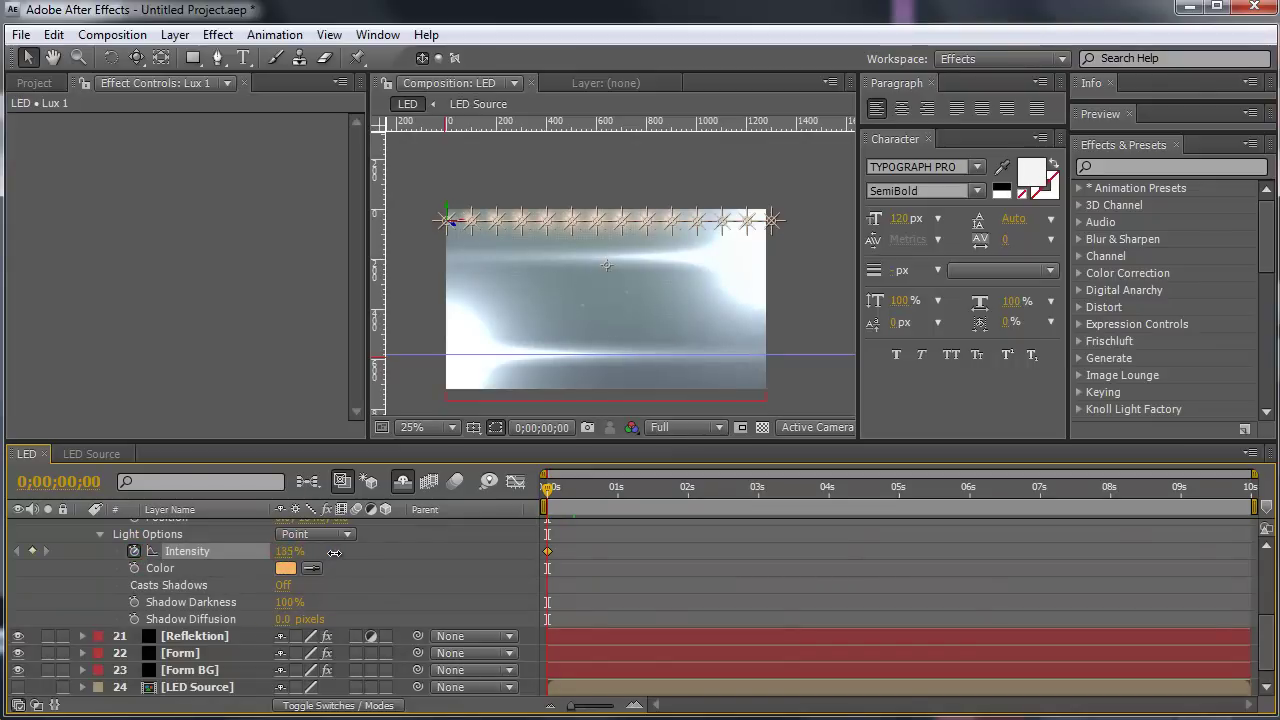
drag(424, 563, 520, 555)
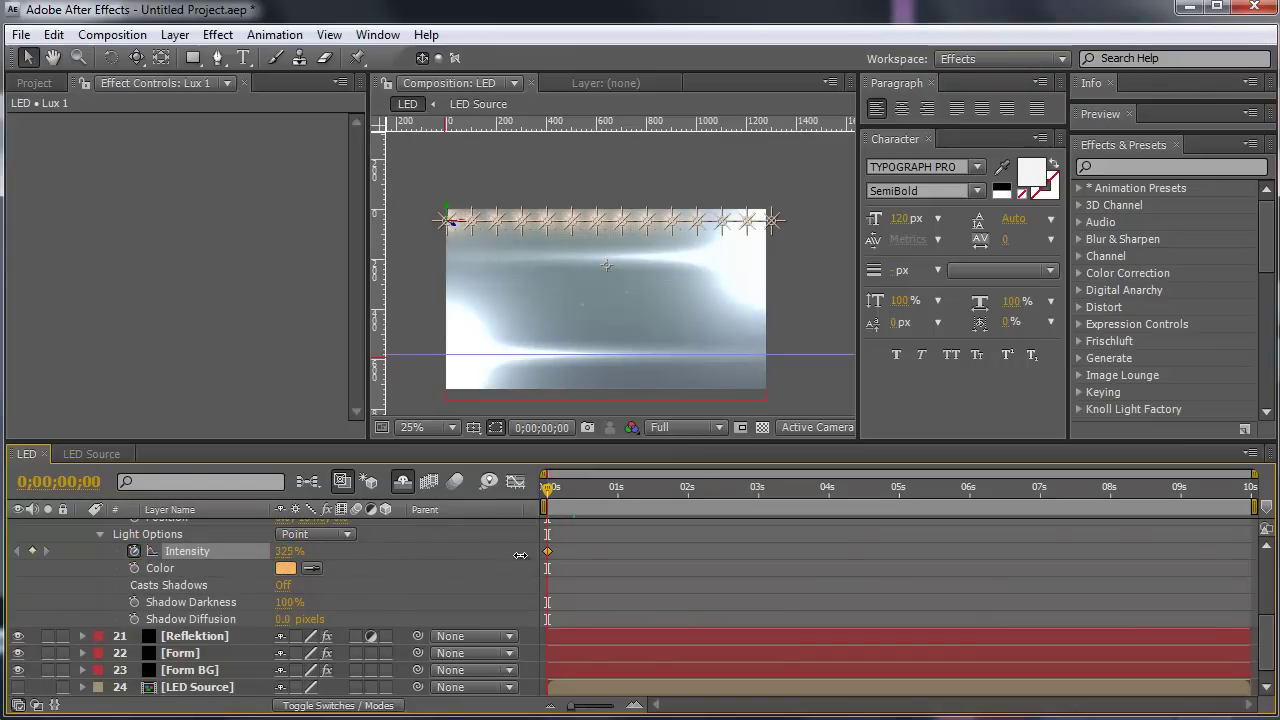
mouse_move(684, 544)
mouse_down()
mouse_move(1250, 544)
mouse_move(630, 568)
mouse_up()
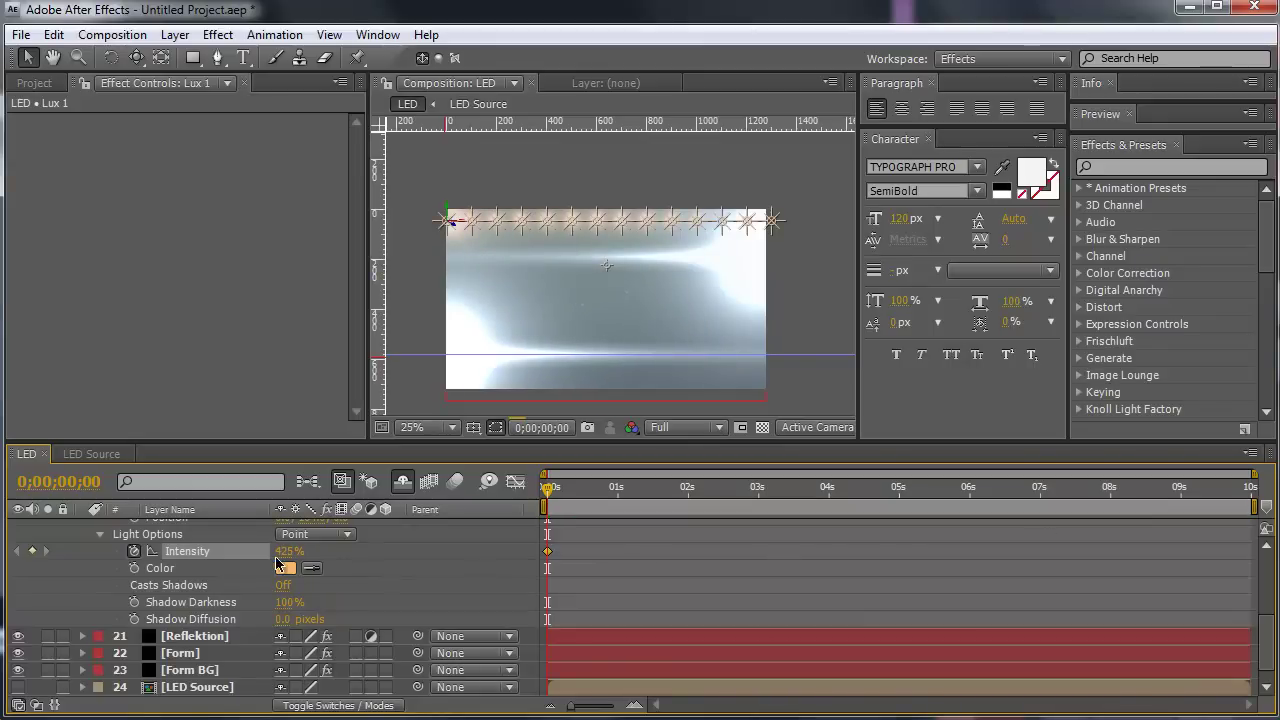
text(100)
key(Return)
click(133, 551)
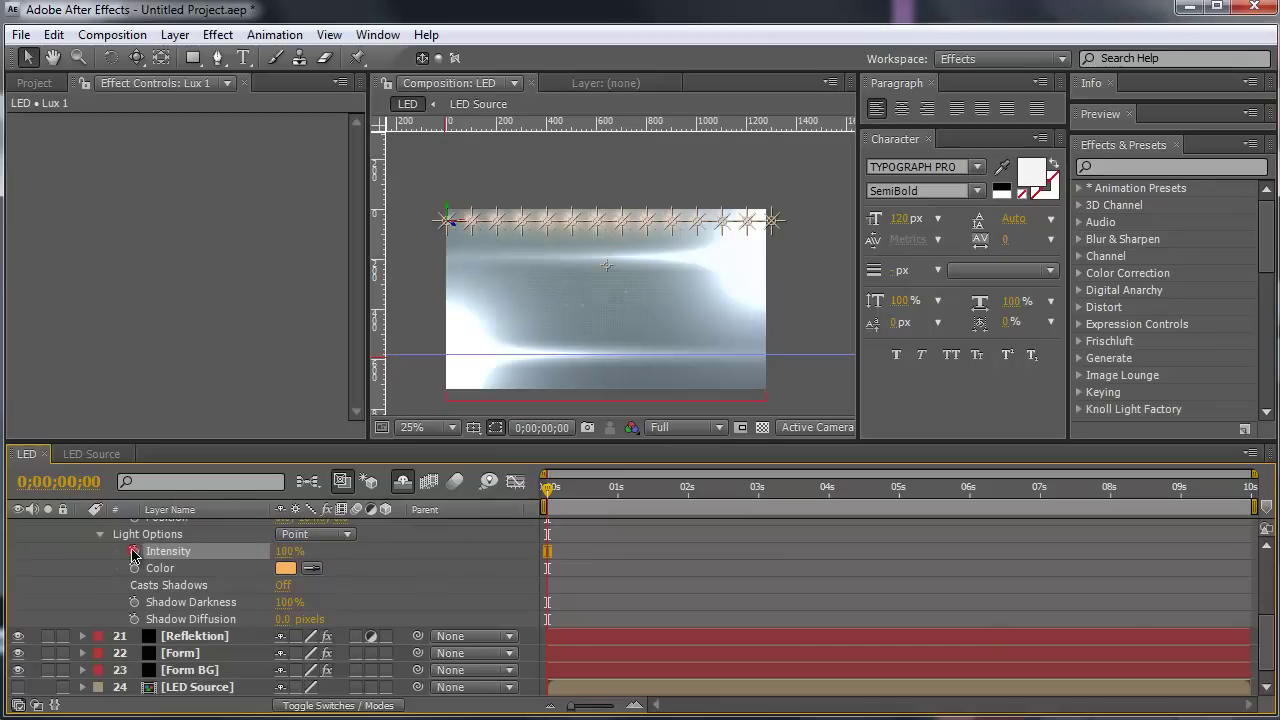
scroll(105, 597, up, 3)
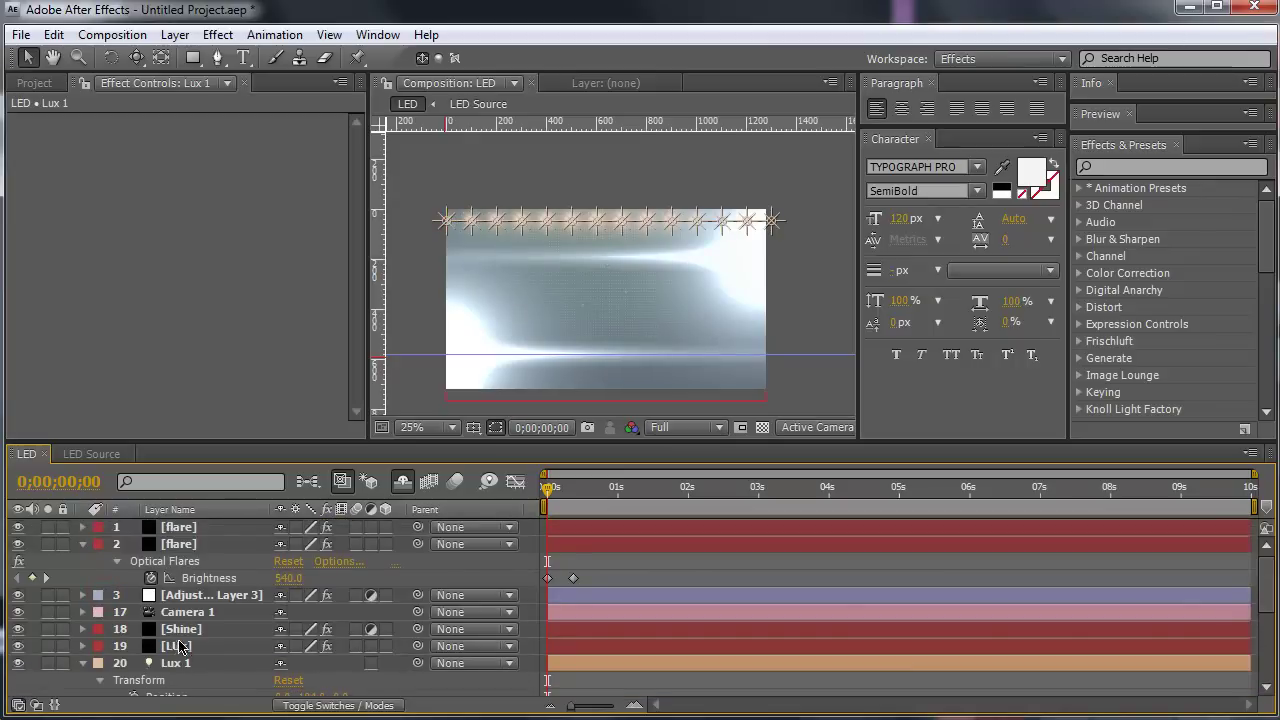
Step: Keyframe the LUx layer's Point Lights Intensity at 930.0 on frame 0, falling to 100.0 at 0;00;00;11
click(180, 646)
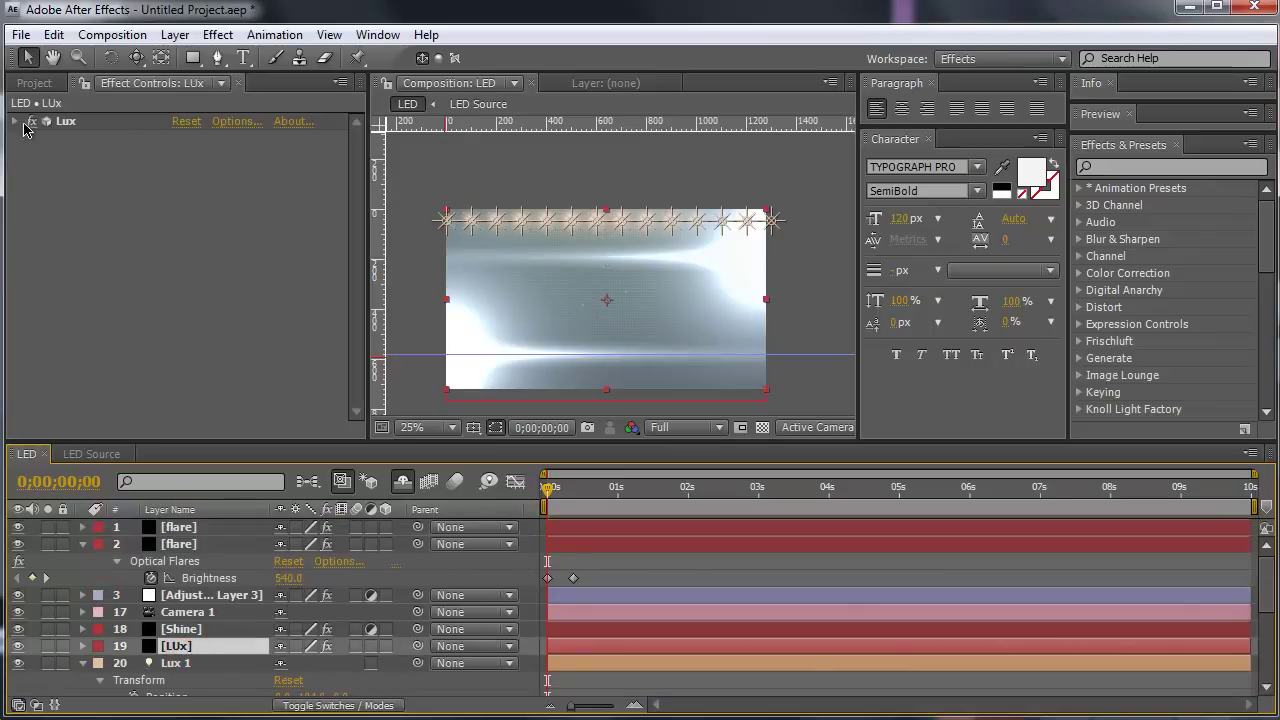
click(14, 122)
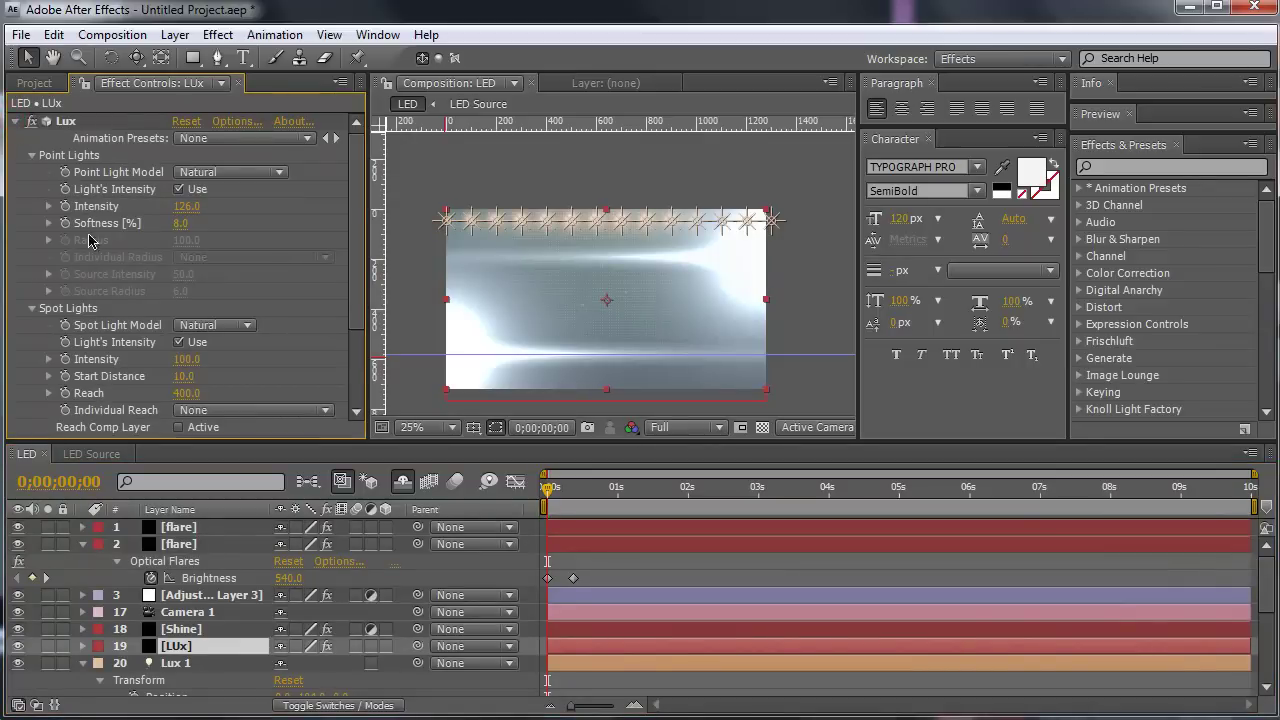
click(65, 205)
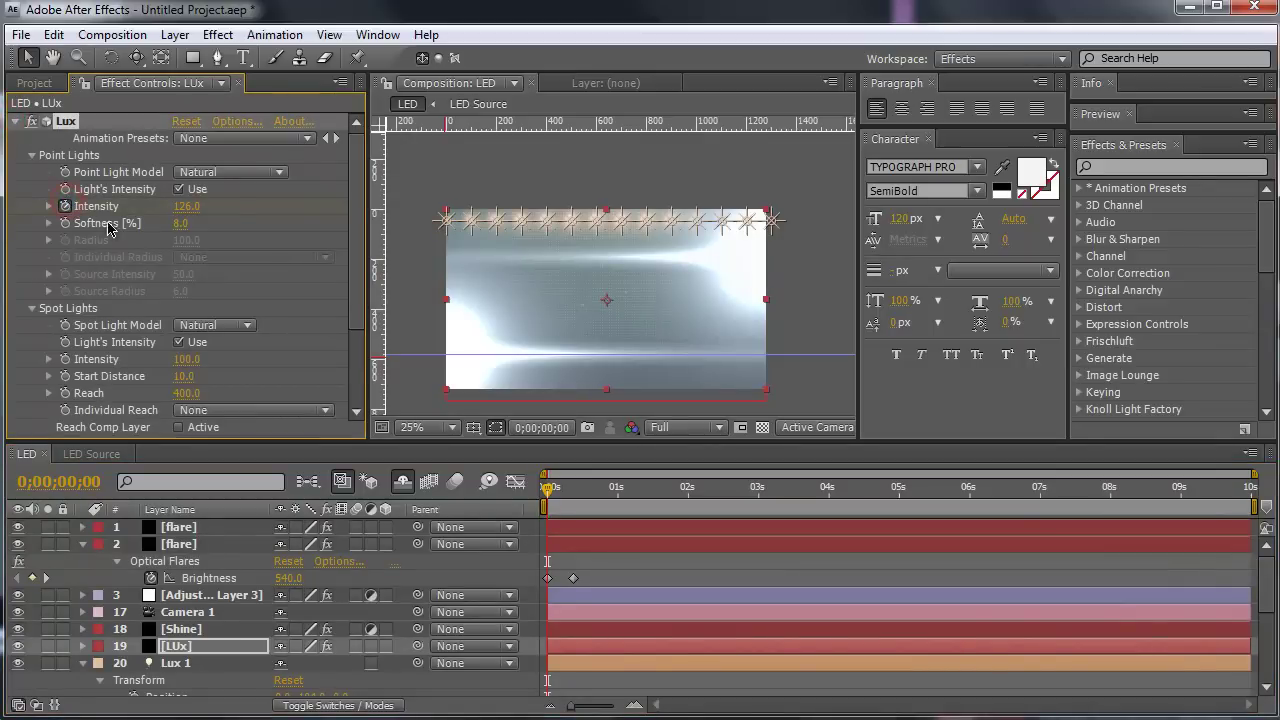
drag(188, 206, 784, 193)
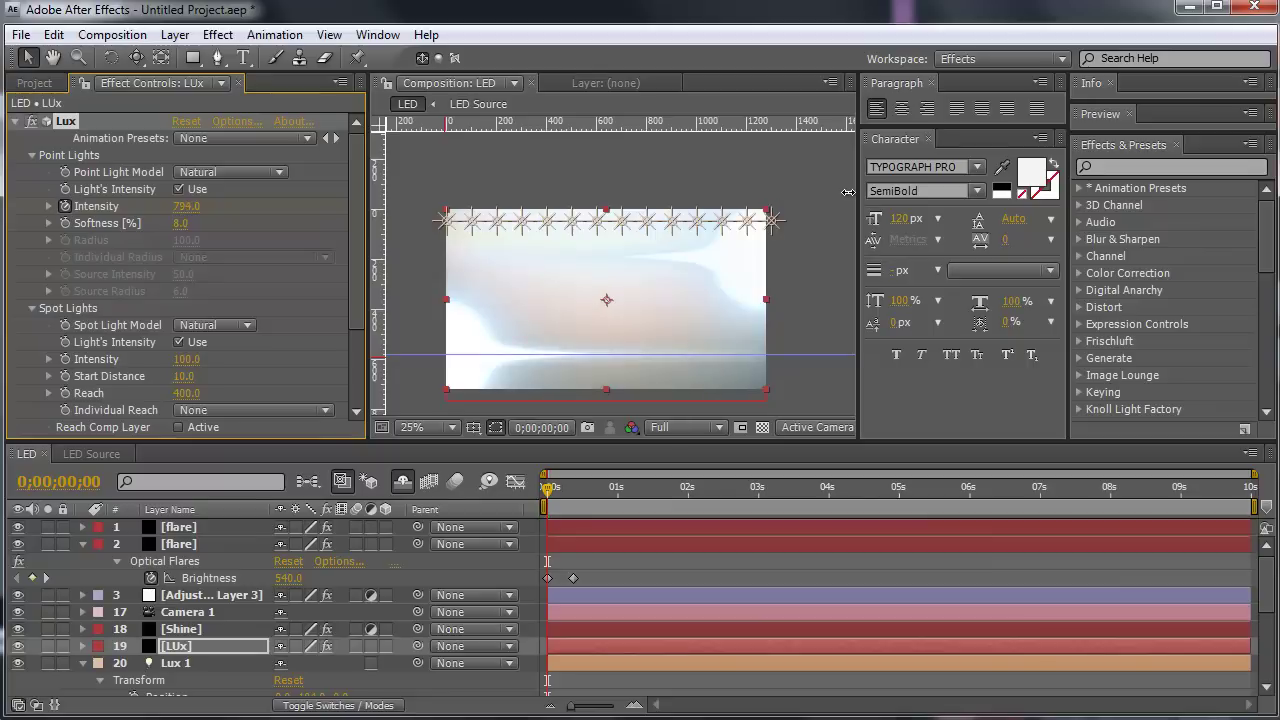
drag(848, 192, 983, 192)
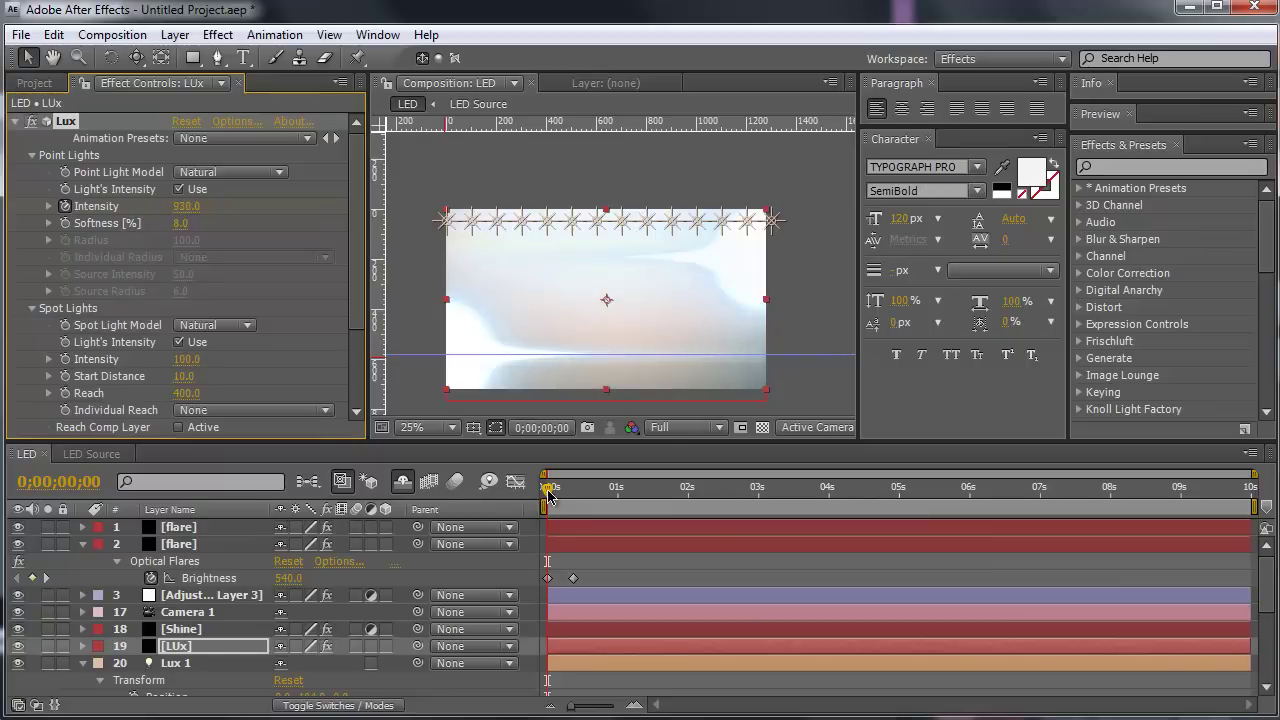
drag(548, 489, 574, 505)
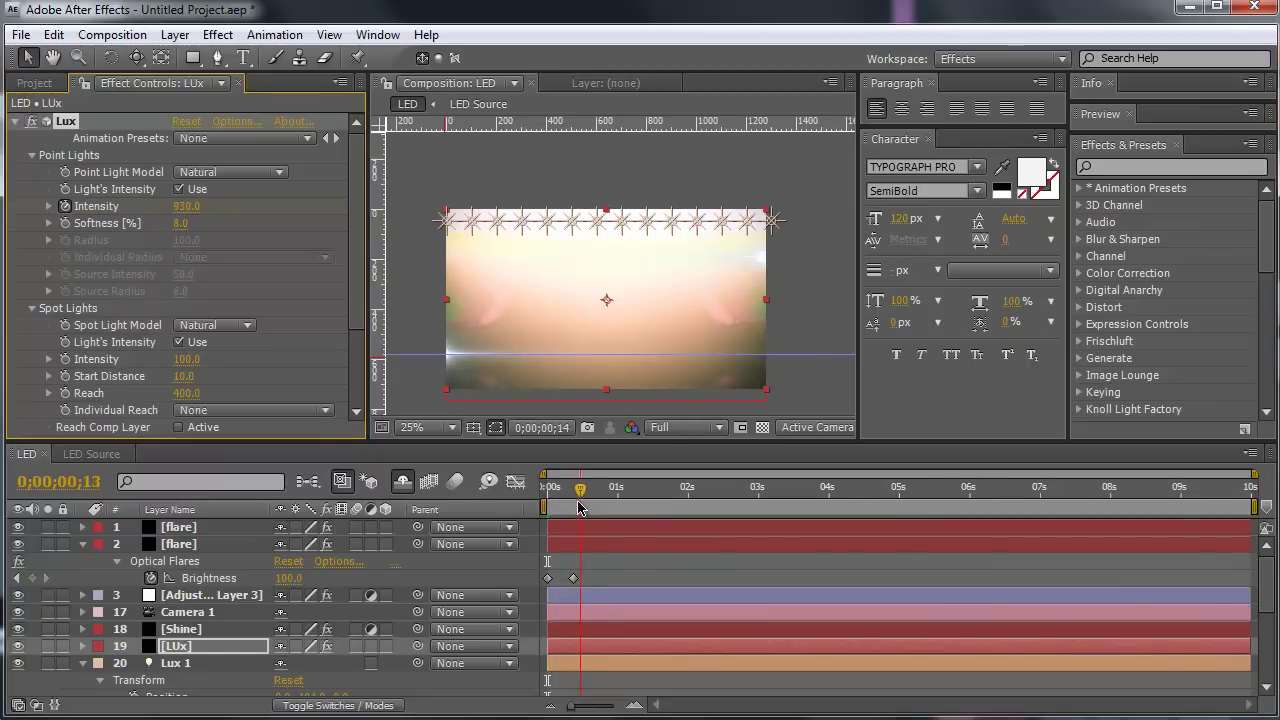
click(190, 206)
text(00)
key(Return)
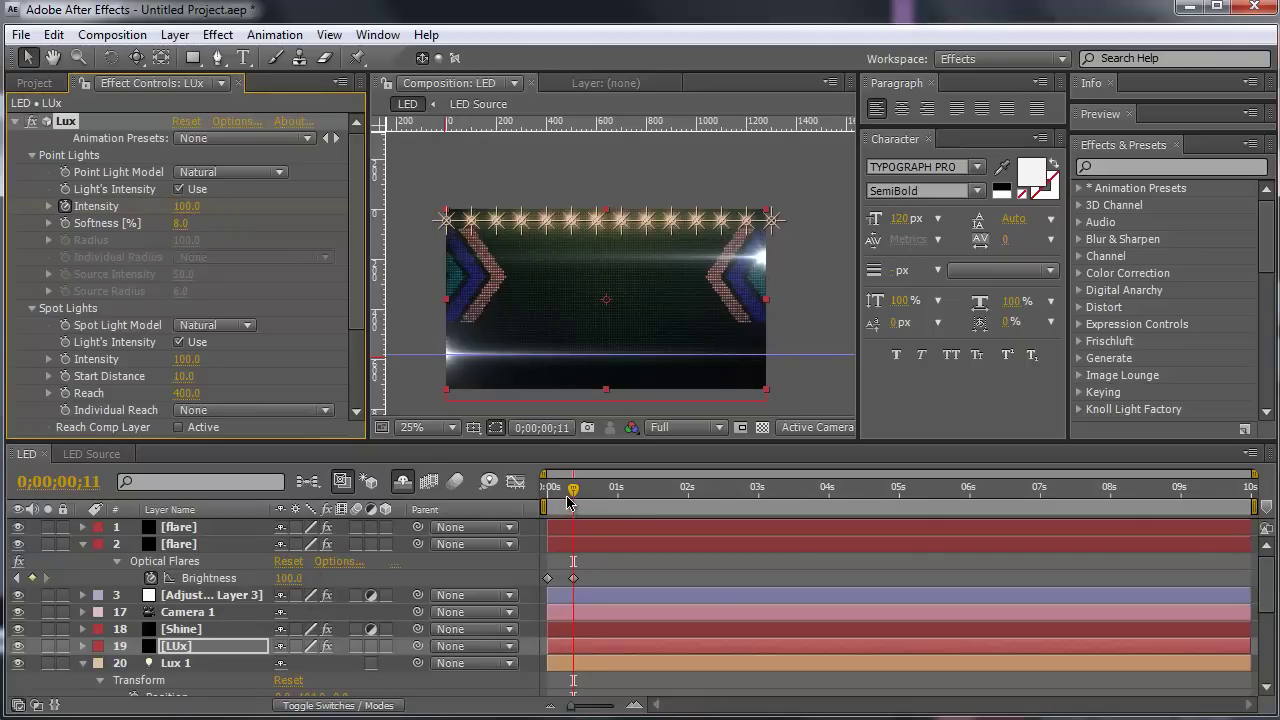
drag(567, 500, 594, 504)
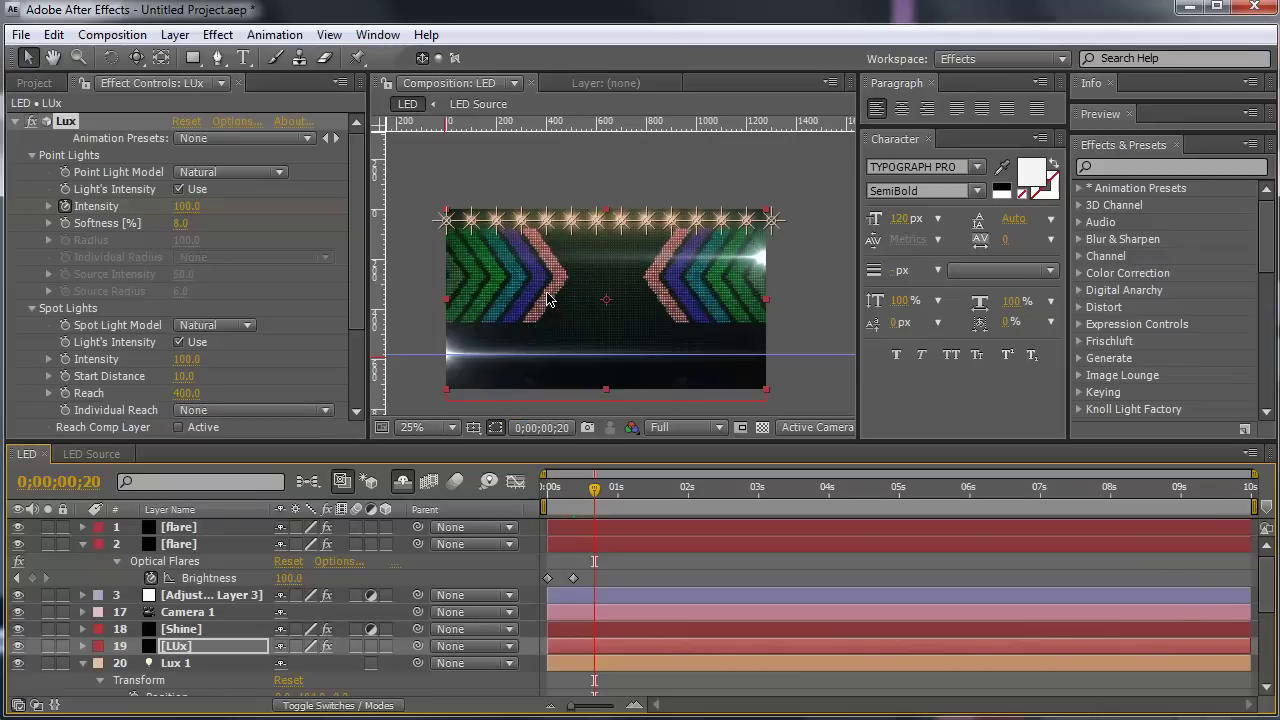
key(period)
key(comma)
Step: Collapse the second flare layer and Lux 1 property rows and deselect the LUx layer
click(83, 544)
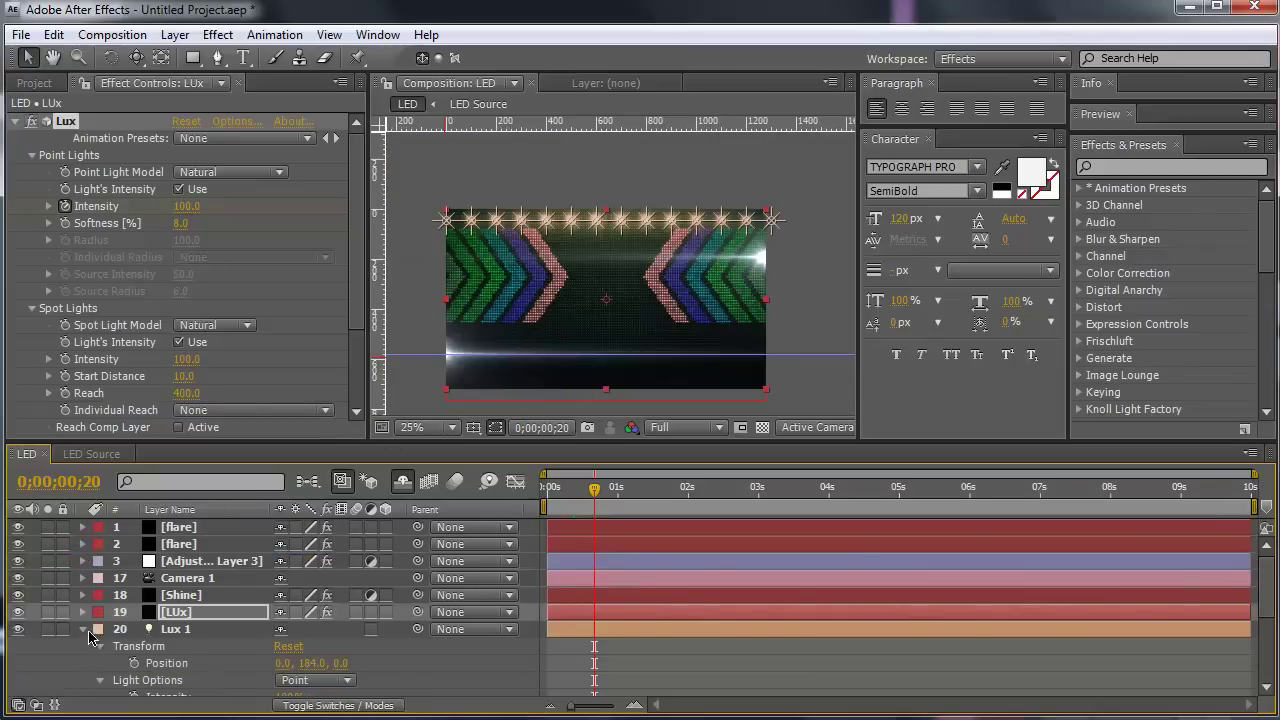
click(85, 638)
click(84, 631)
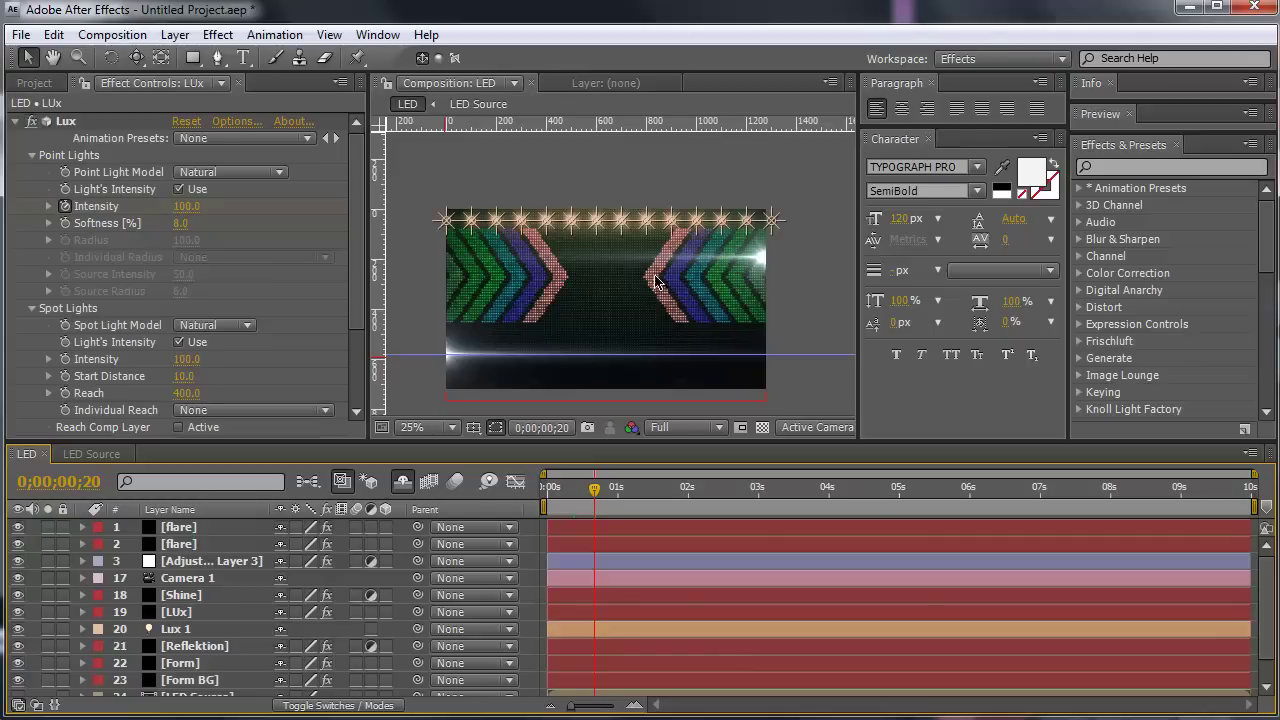
scroll(634, 296, up, 3)
scroll(600, 308, down, 5)
scroll(596, 308, up, 4)
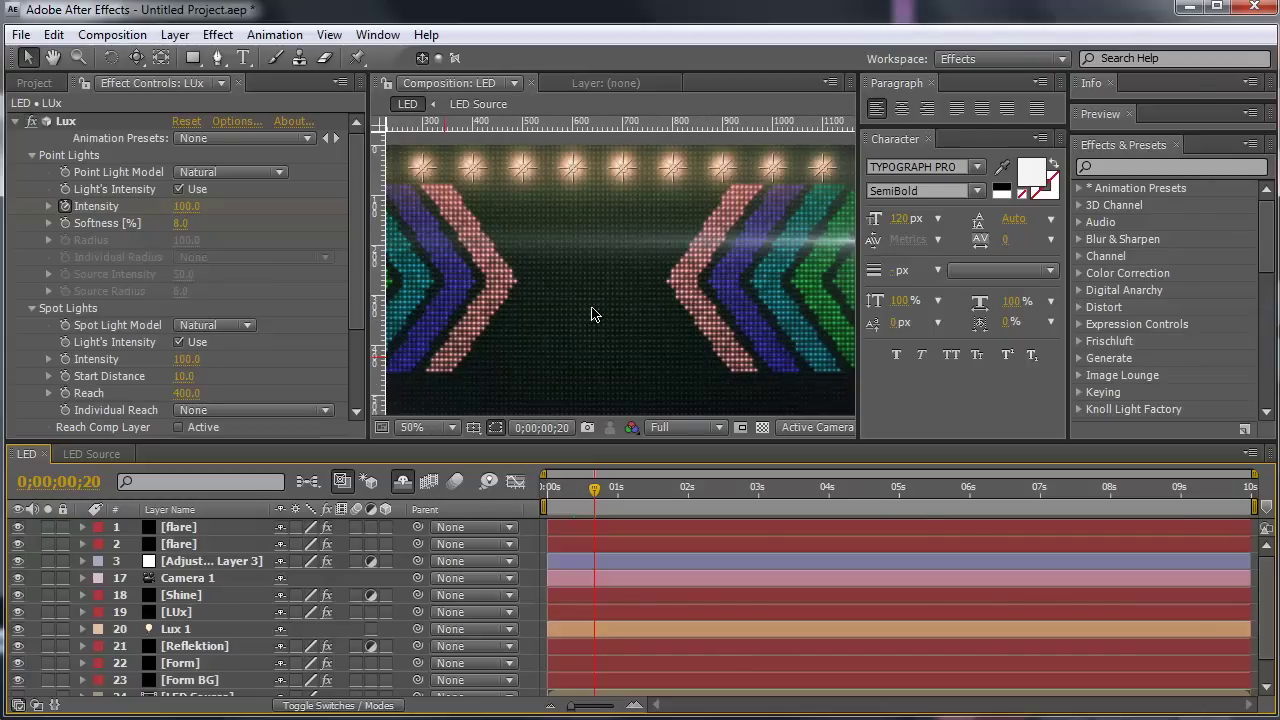
scroll(580, 375, down, 2)
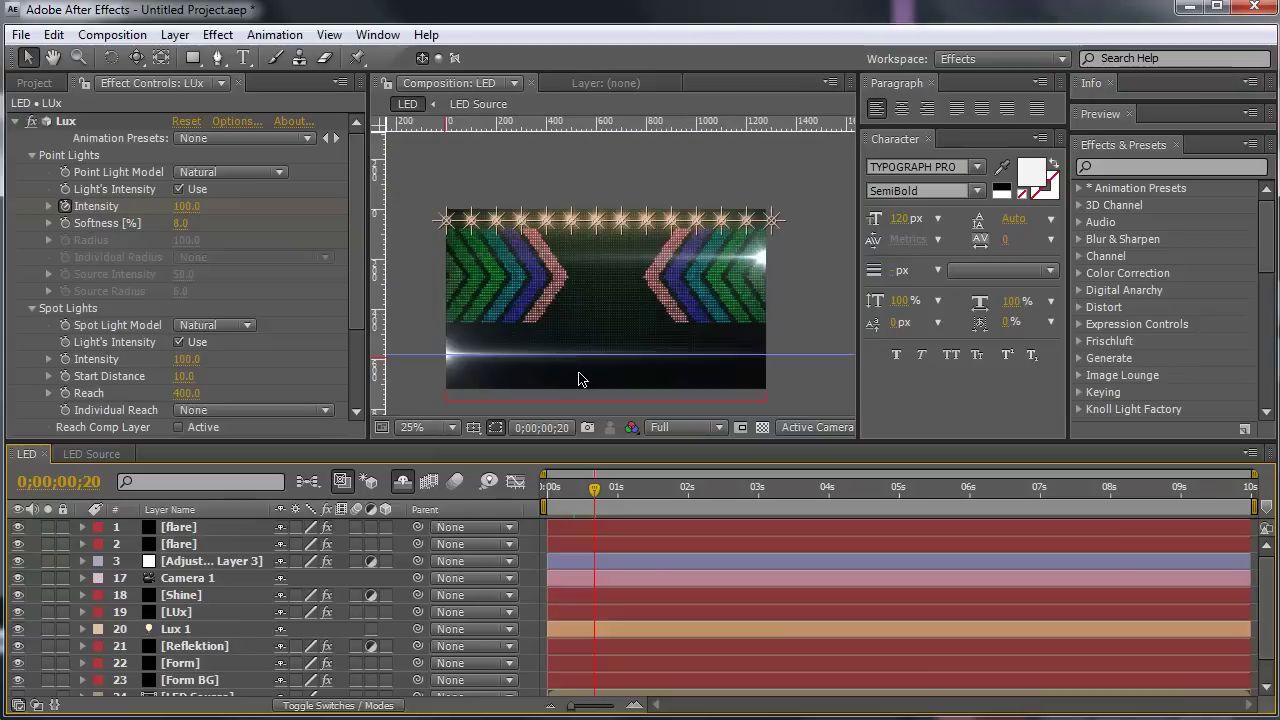